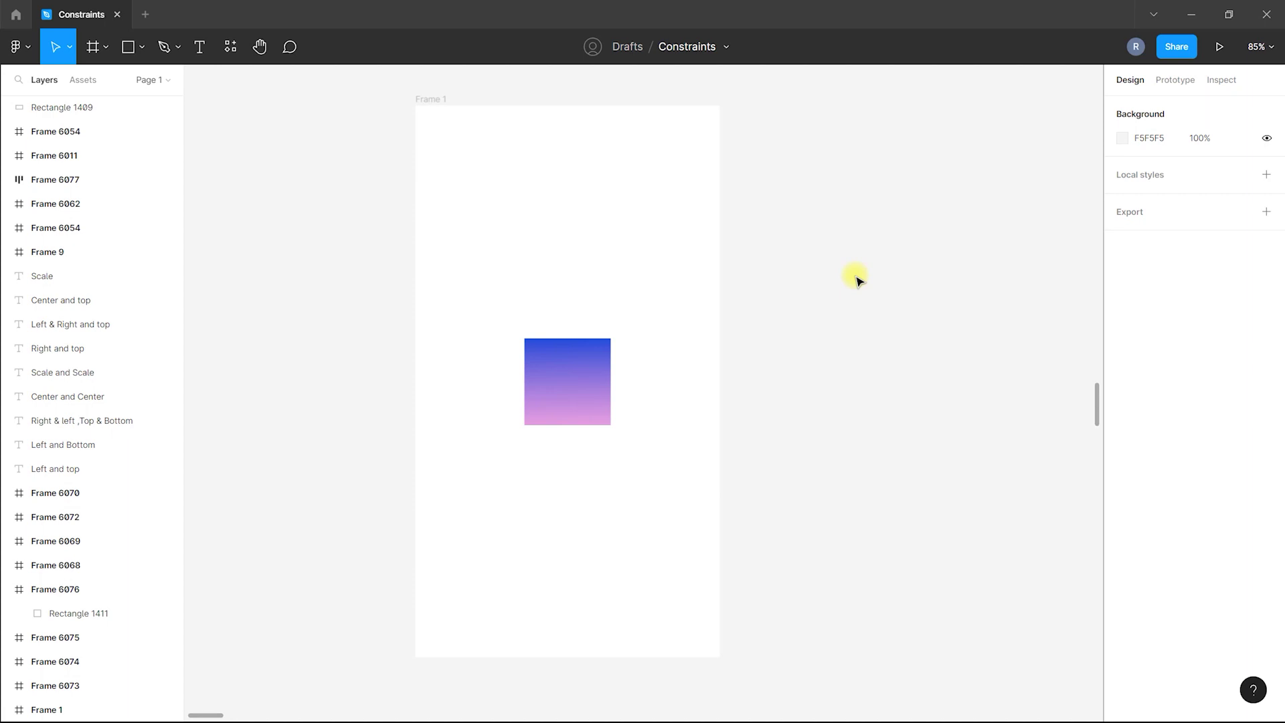
# Select Frame 1 and the gradient square inside it to view the properties of each.
pyautogui.click(433, 101)
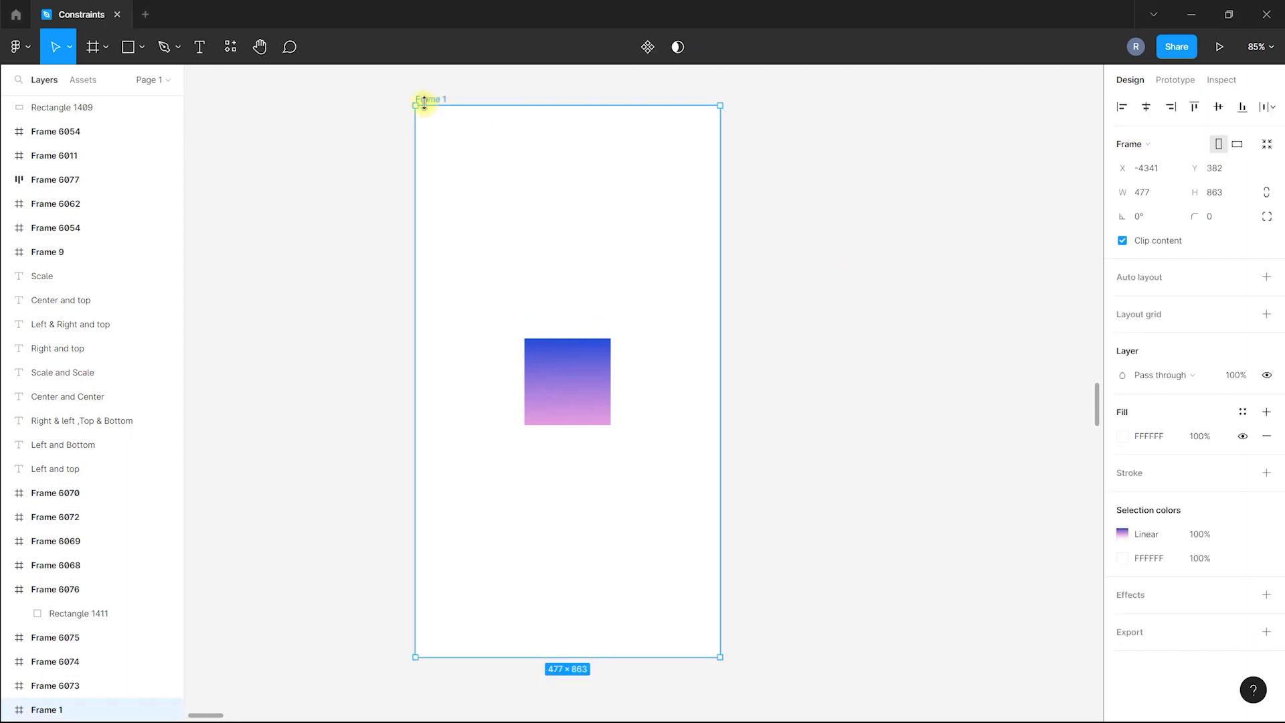
pyautogui.click(589, 365)
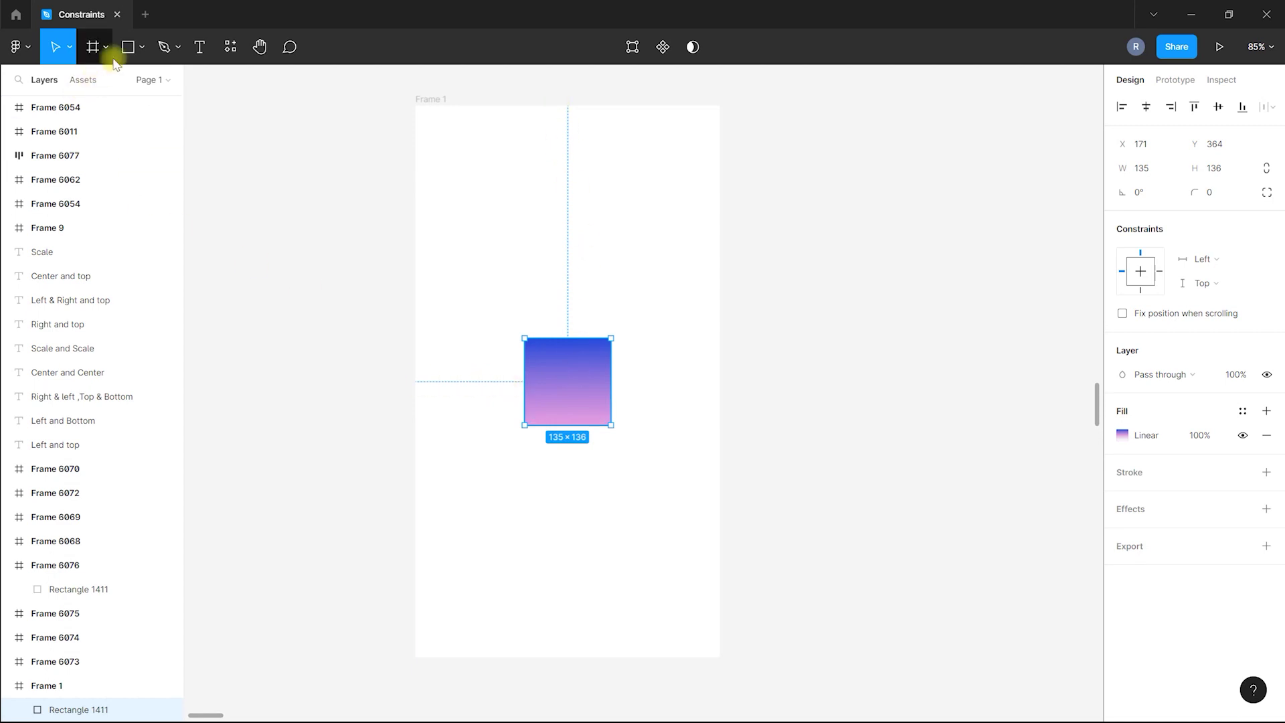
# Draw an ellipse about 153 × 154 below the gradient square in Frame 1, and undo back to before the stray text.
pyautogui.click(137, 48)
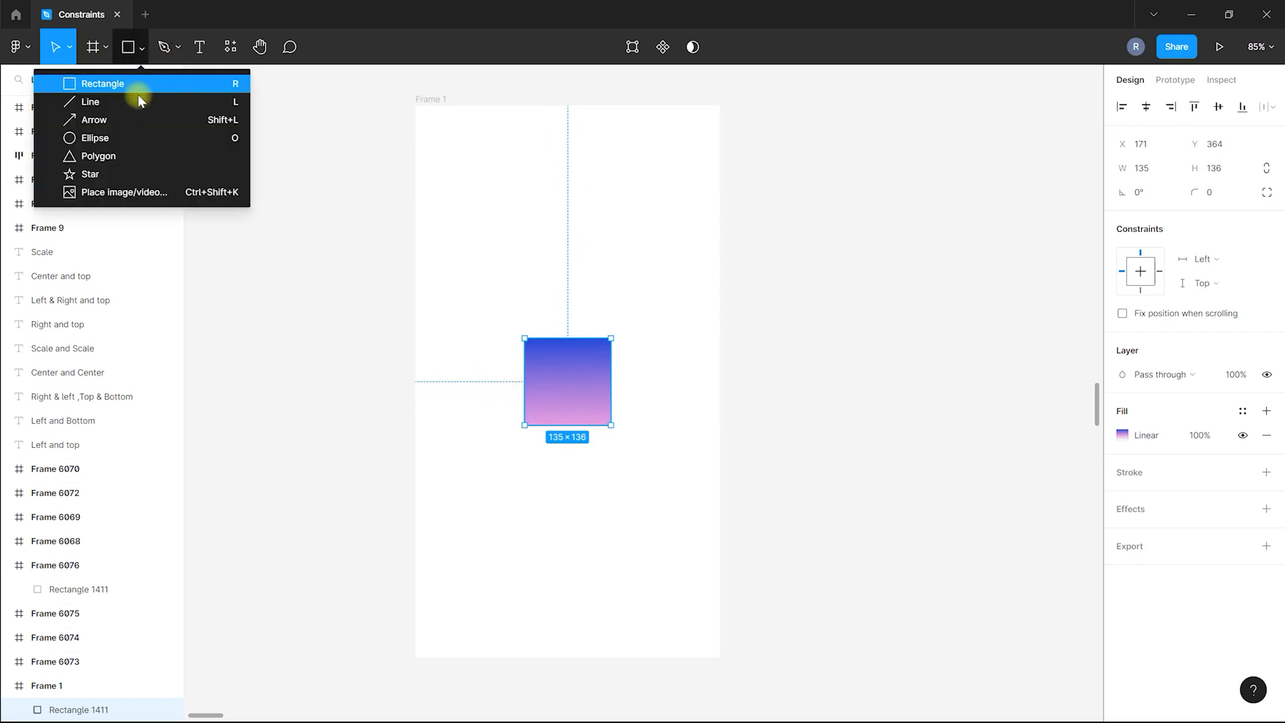
pyautogui.click(129, 134)
pyautogui.moveTo(537, 492); pyautogui.dragTo(634, 590)
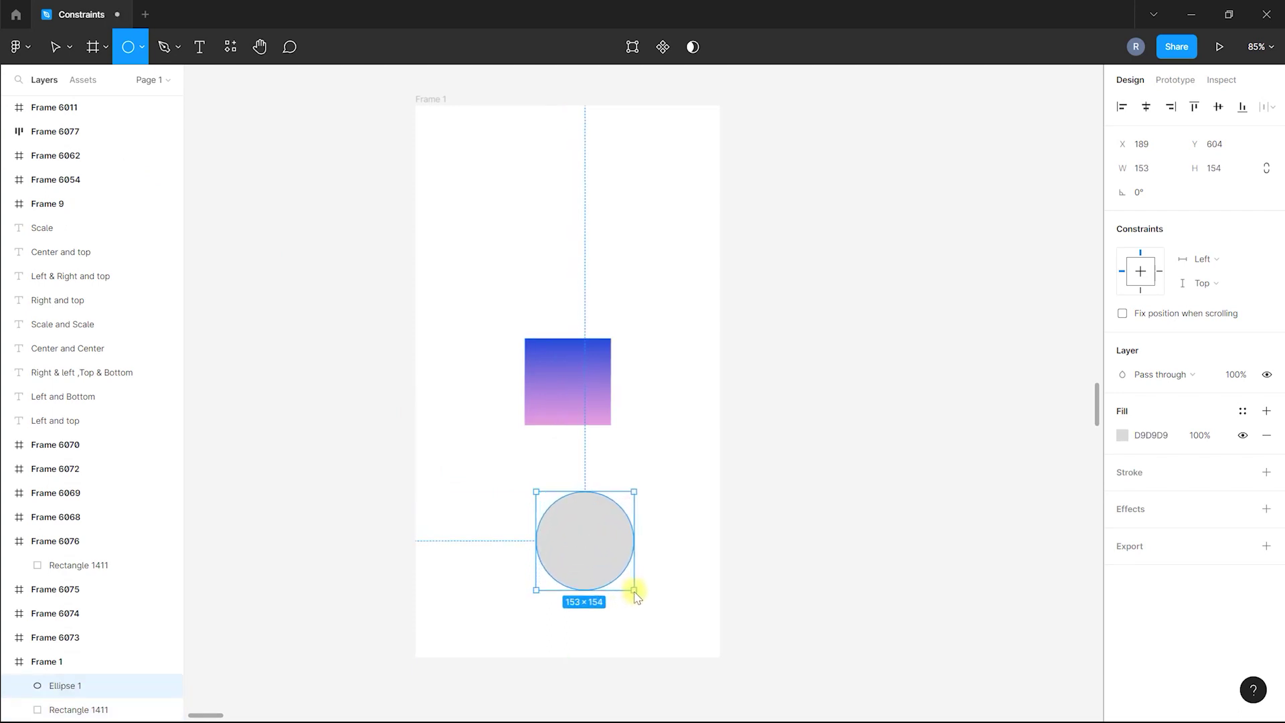
pyautogui.hotkey('ctrl', 'z')
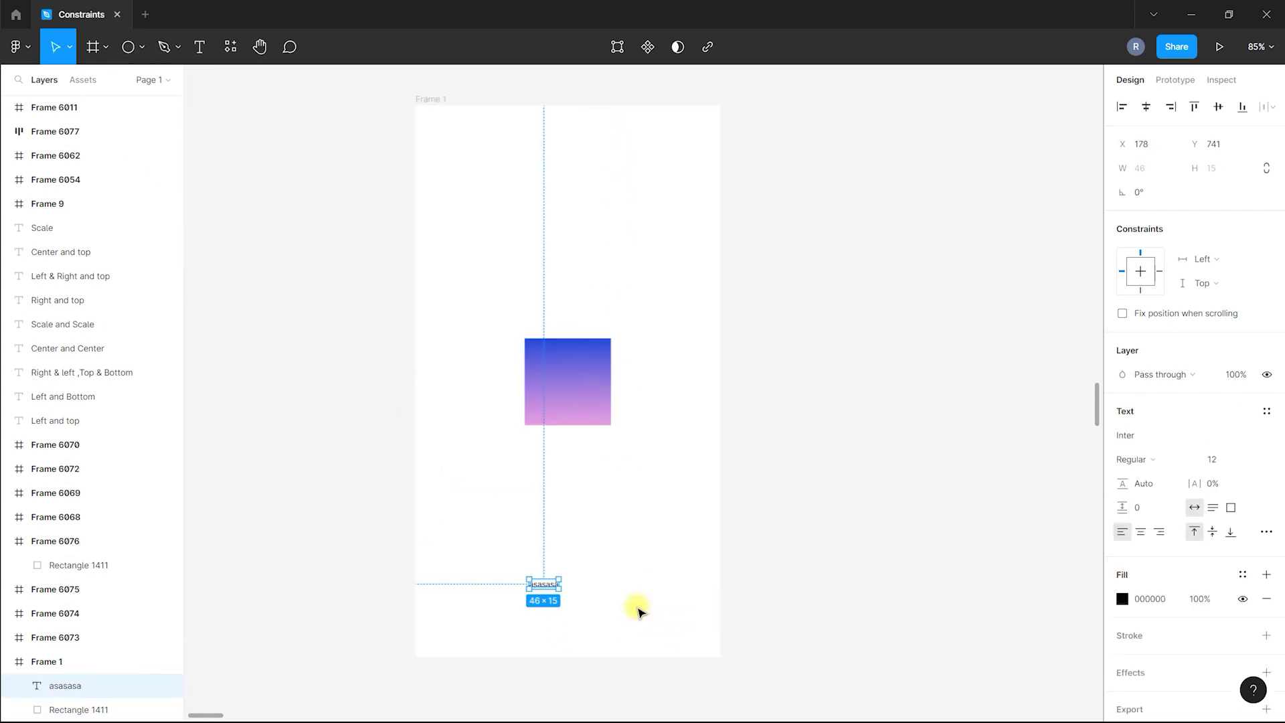
pyautogui.hotkey('ctrl', 'z')
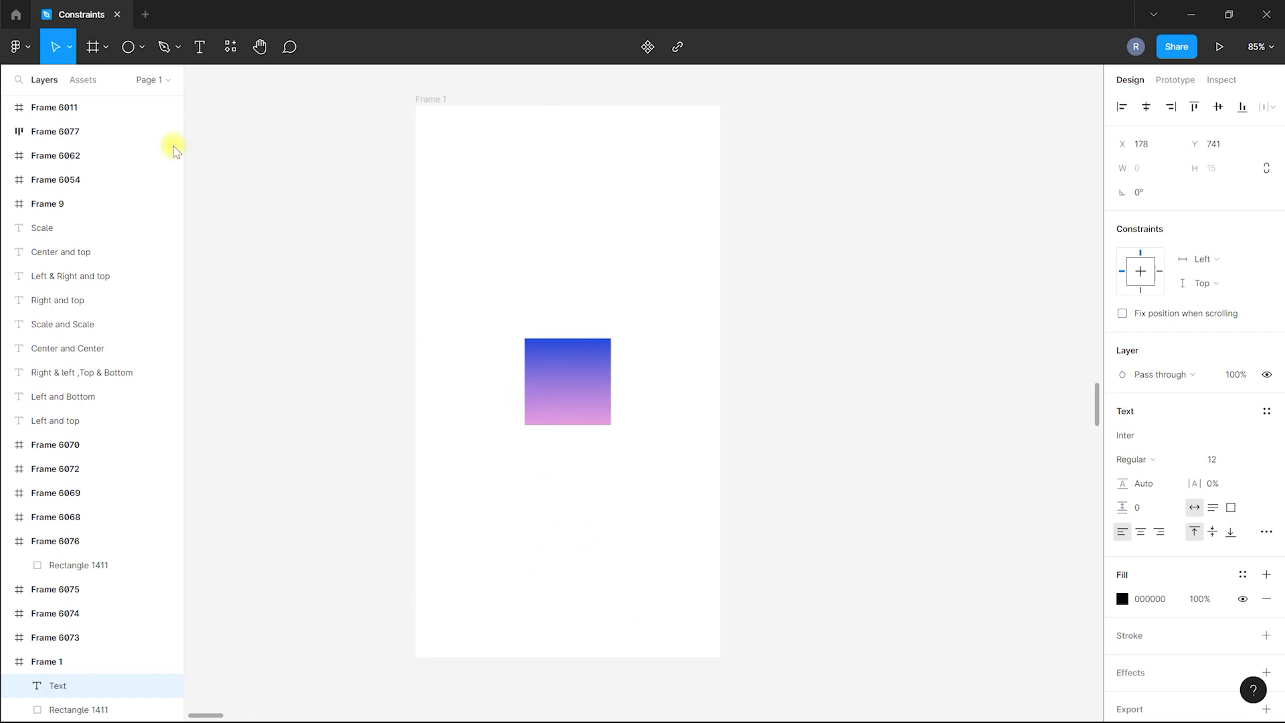
# Add the text "zzzzzzzzzzzz" below the gradient square to view its constraints, and undo it.
pyautogui.press('t')
pyautogui.click(527, 510)
pyautogui.write('zzzzzzzzzzzz')
pyautogui.press('Escape')
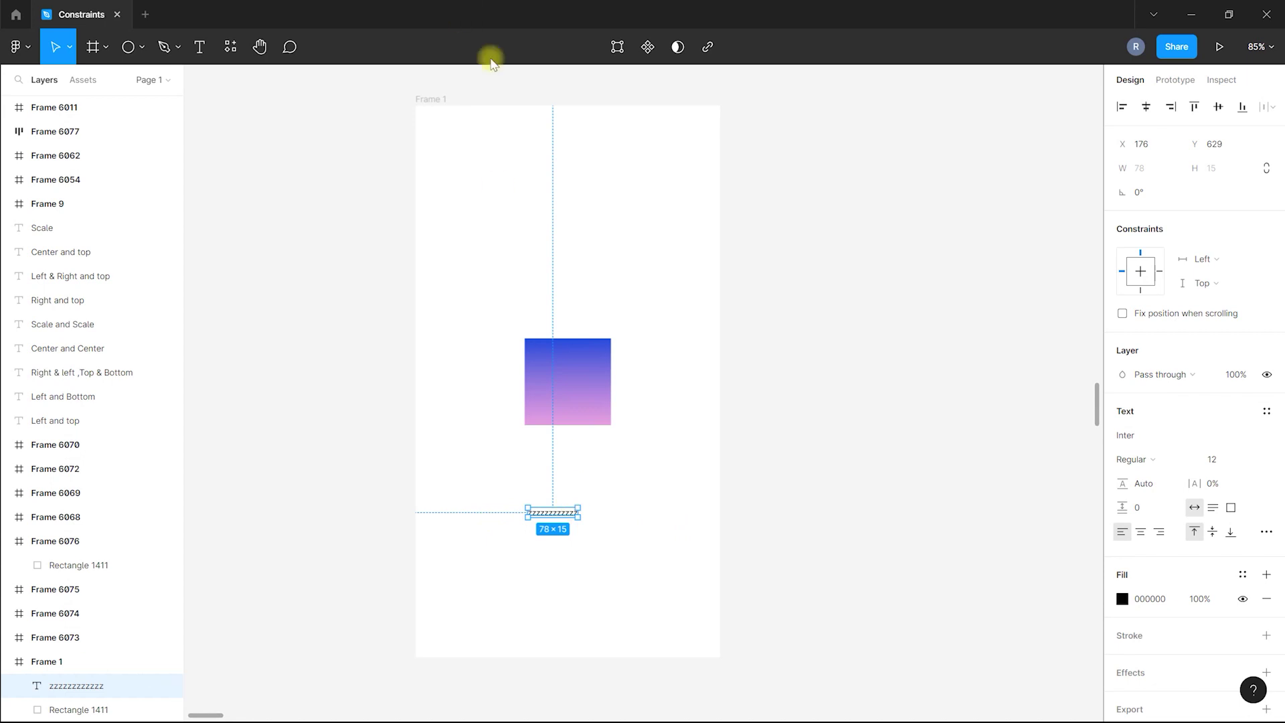
pyautogui.hotkey('ctrl', 'z')
pyautogui.hotkey('ctrl', 'z')
pyautogui.click(791, 521)
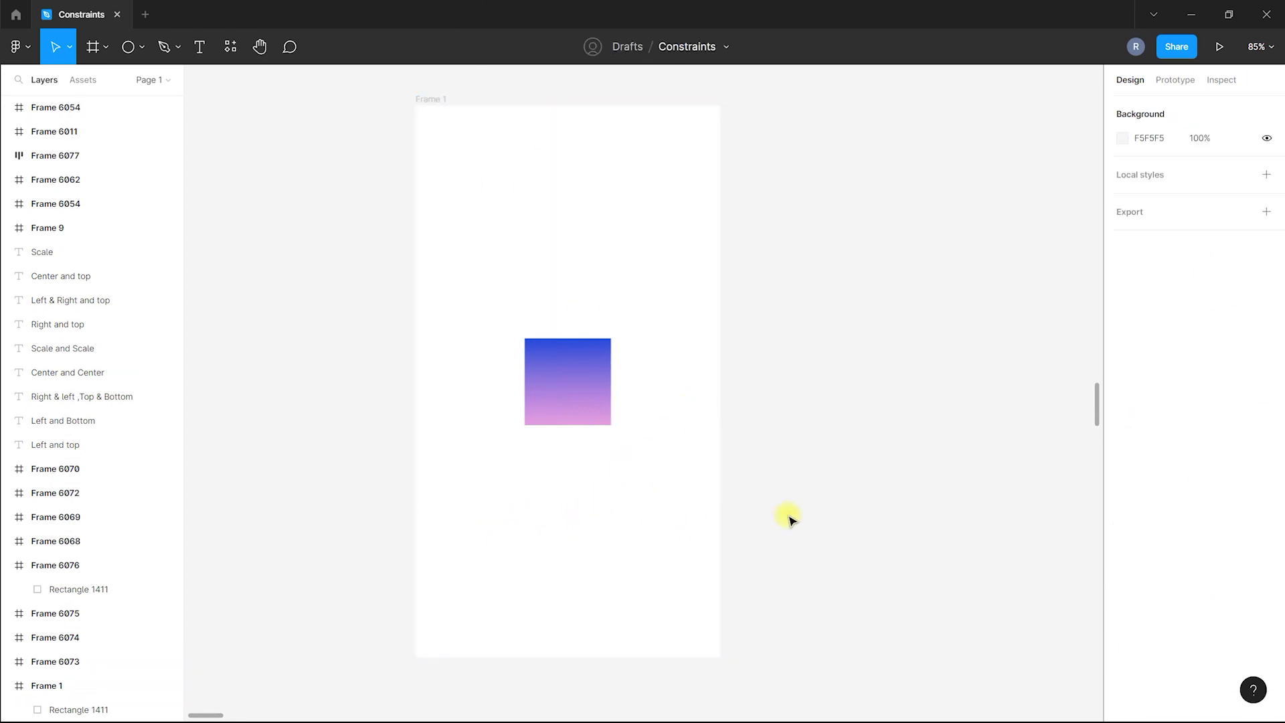
# Examine the horizontal and vertical constraint options offered for the gradient square in Frame 1.
pyautogui.click(598, 392)
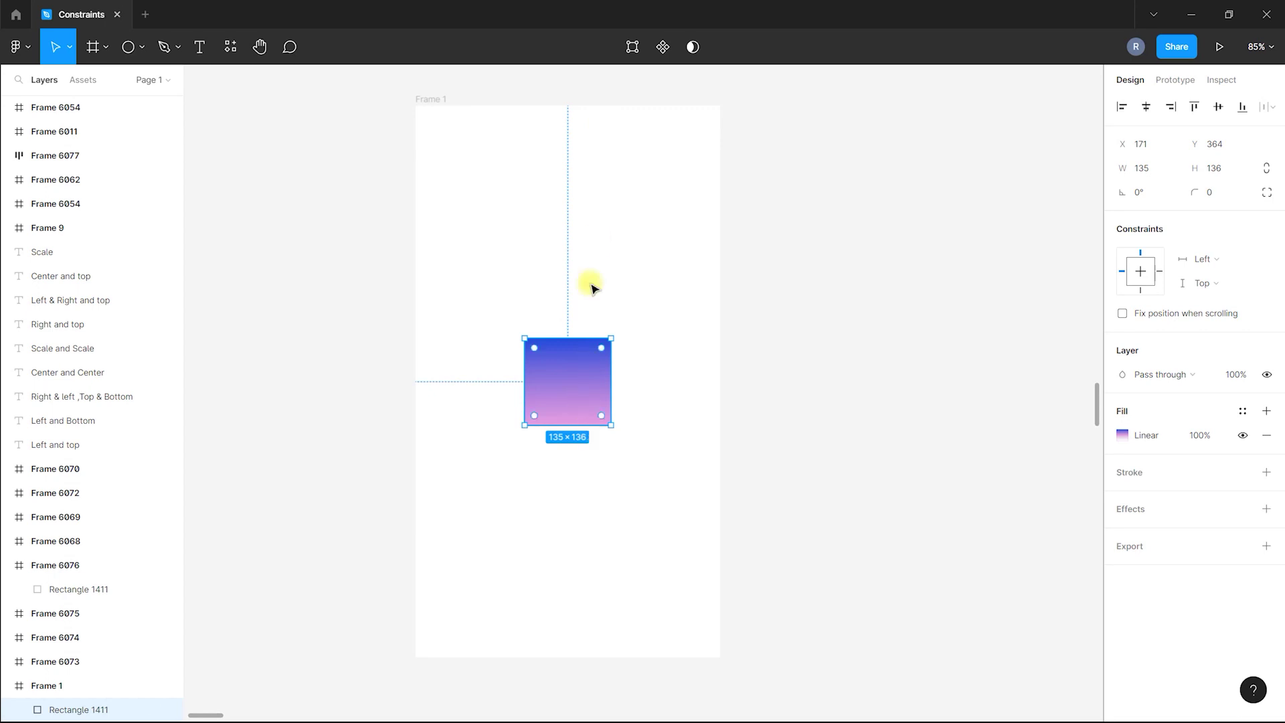
pyautogui.click(1188, 259)
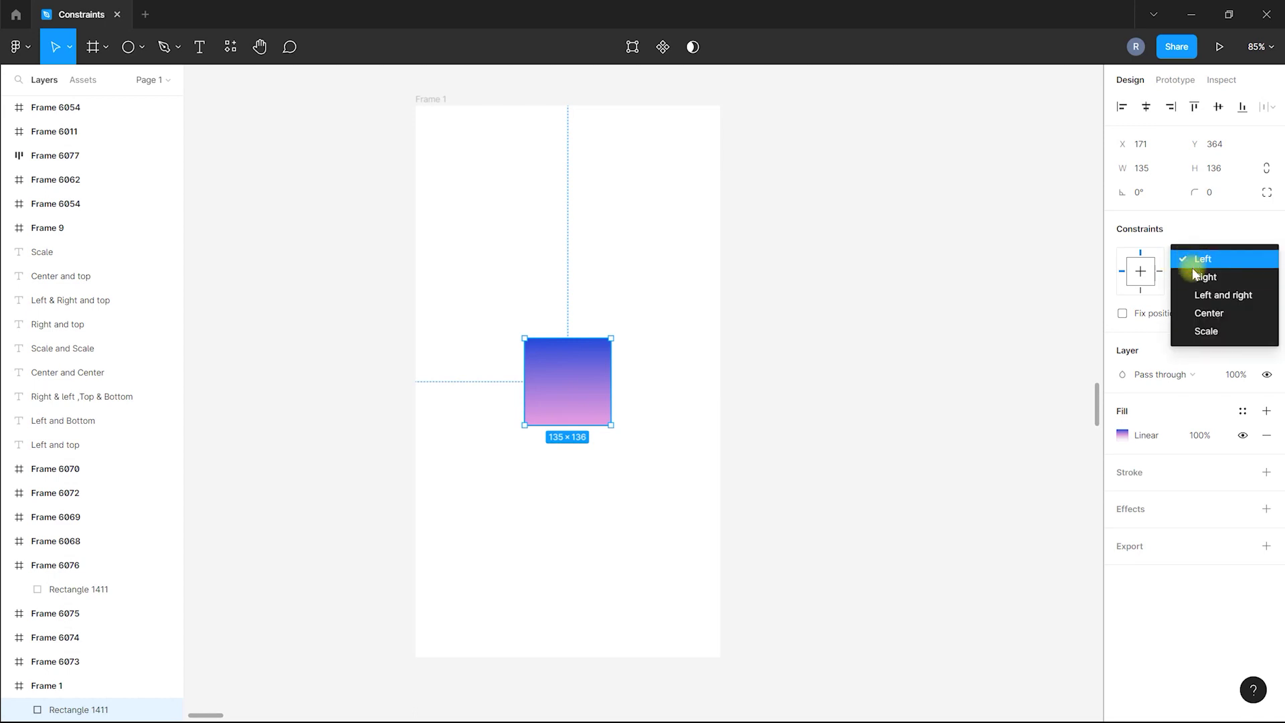
pyautogui.click(1010, 357)
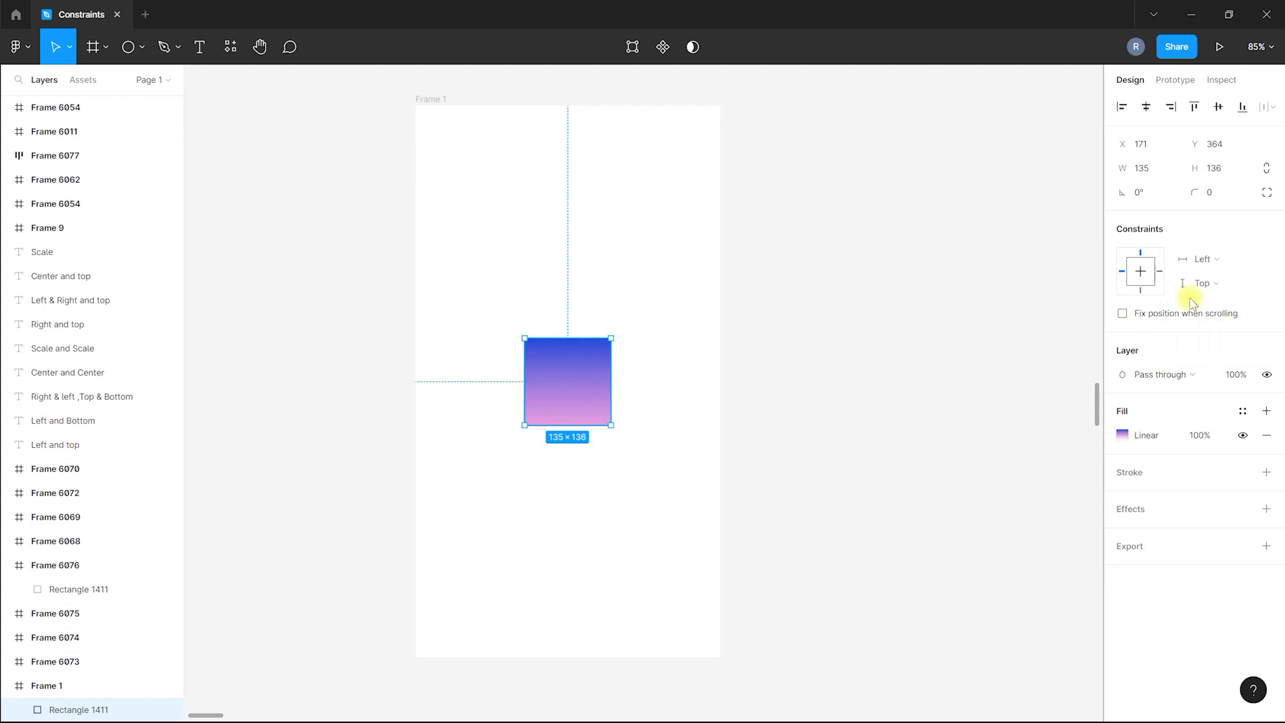
pyautogui.click(1208, 277)
pyautogui.click(1030, 339)
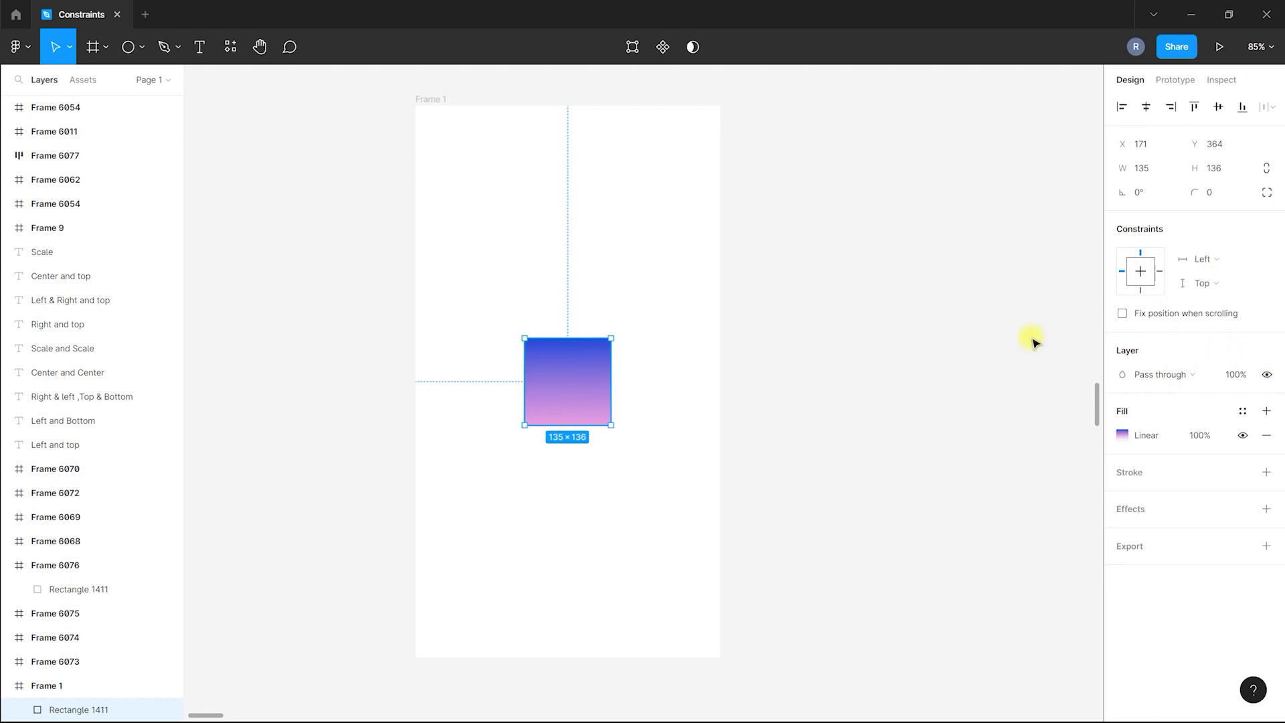
pyautogui.click(1216, 255)
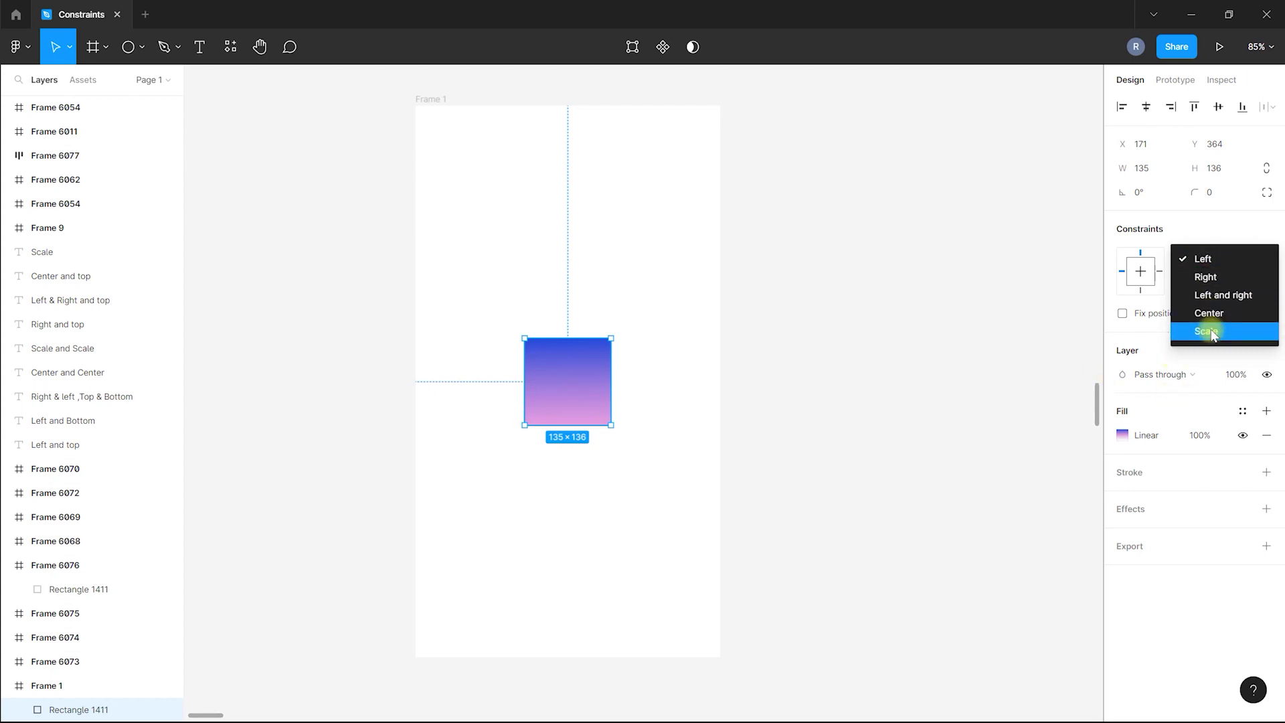
pyautogui.click(989, 387)
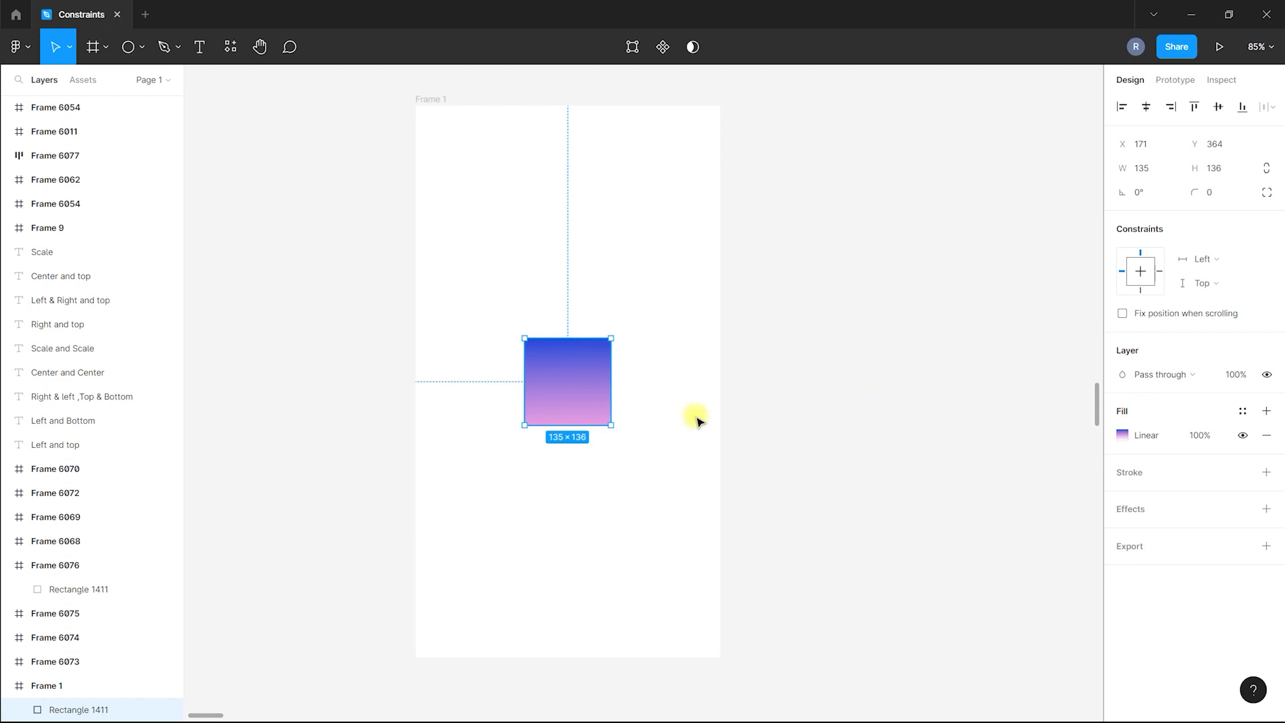
# Move the "Left and top" heading to Y 253 above Frame 1, aligned with the frame's left edge.
pyautogui.click(585, 546)
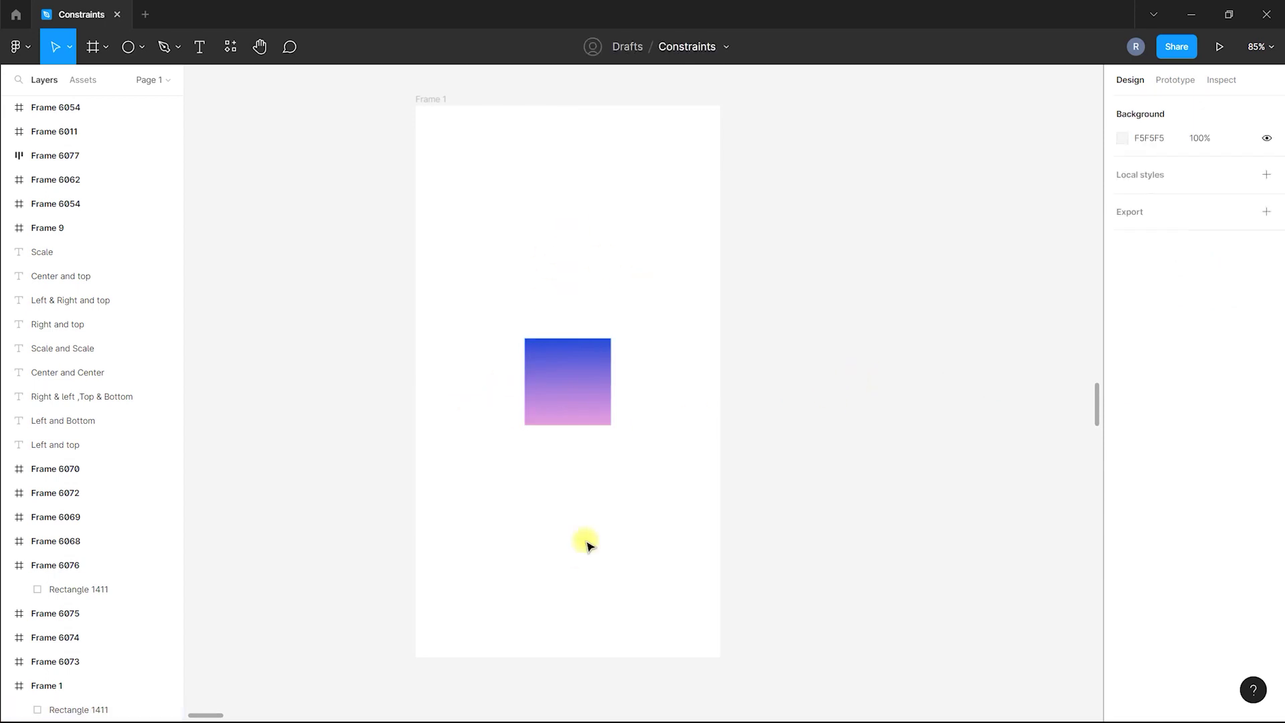
pyautogui.click(430, 100)
pyautogui.scroll(-3, 493, 367)
pyautogui.click(499, 148)
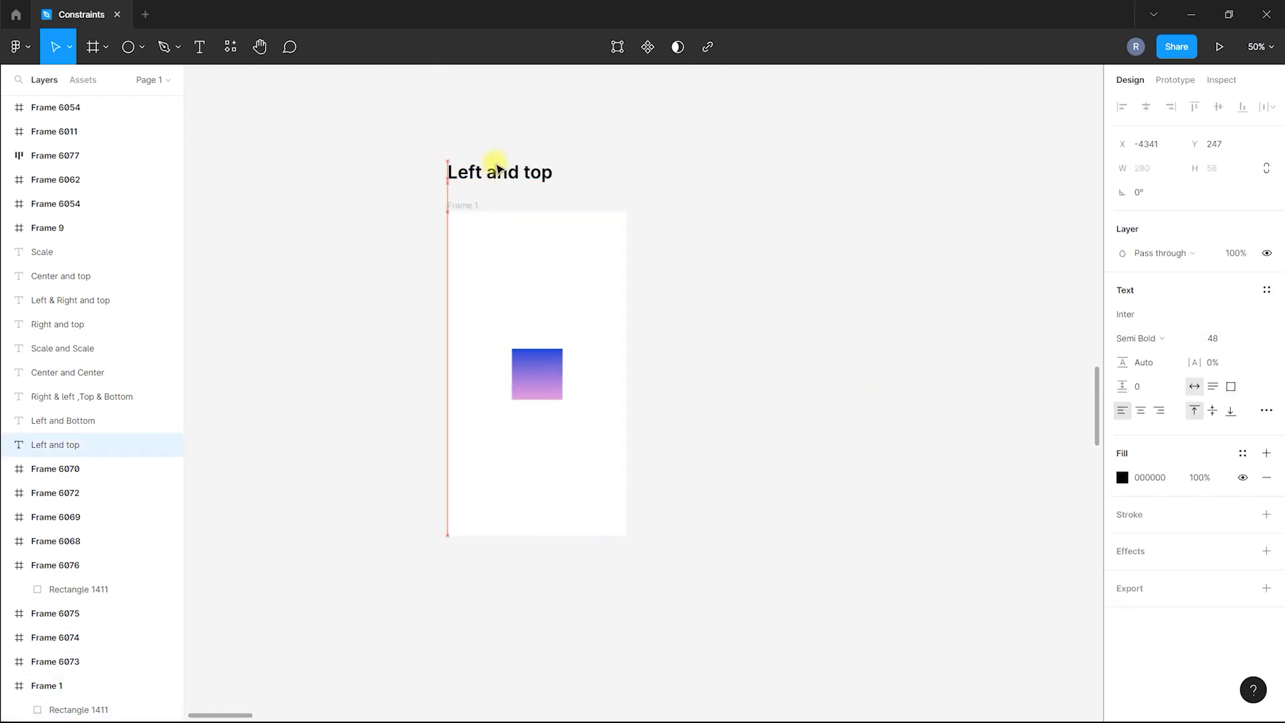
pyautogui.scroll(3, 468, 197)
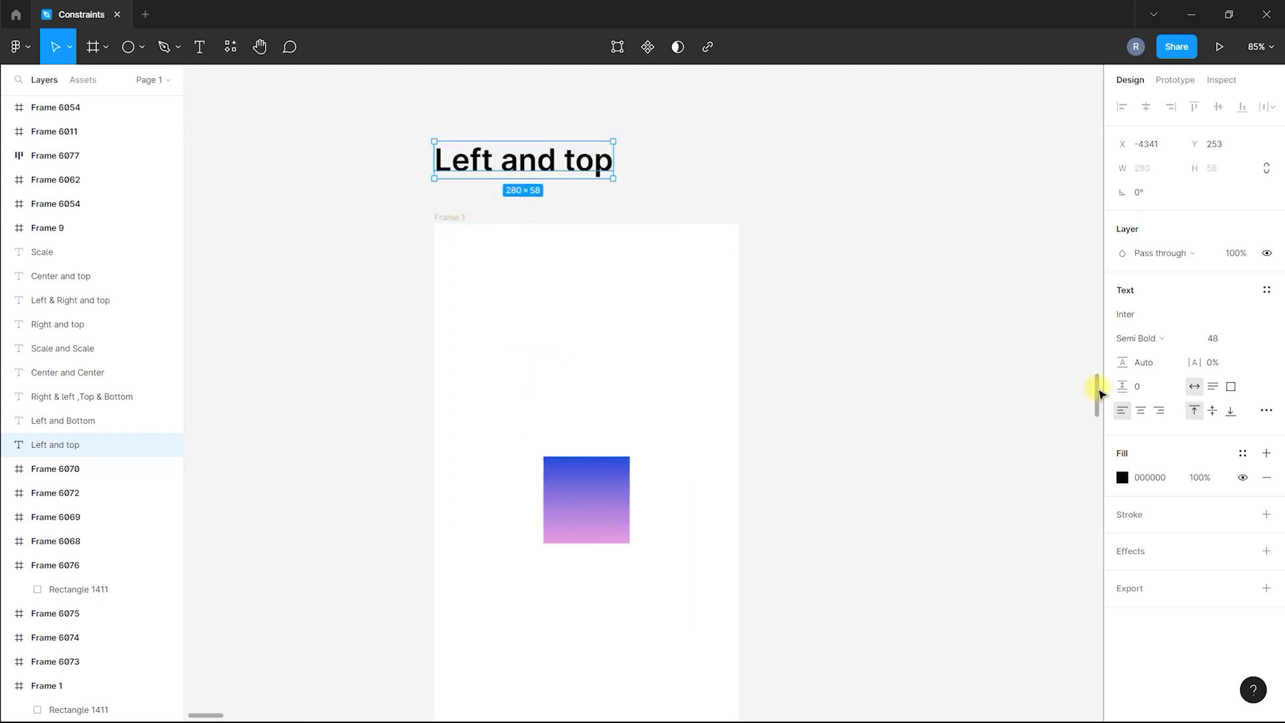
# Check the horizontal and vertical constraints assigned to the gradient square in Frame 1.
pyautogui.scroll(-2, 1101, 400)
pyautogui.click(573, 402)
pyautogui.scroll(-3, 476, 411)
pyautogui.scroll(1, 493, 416)
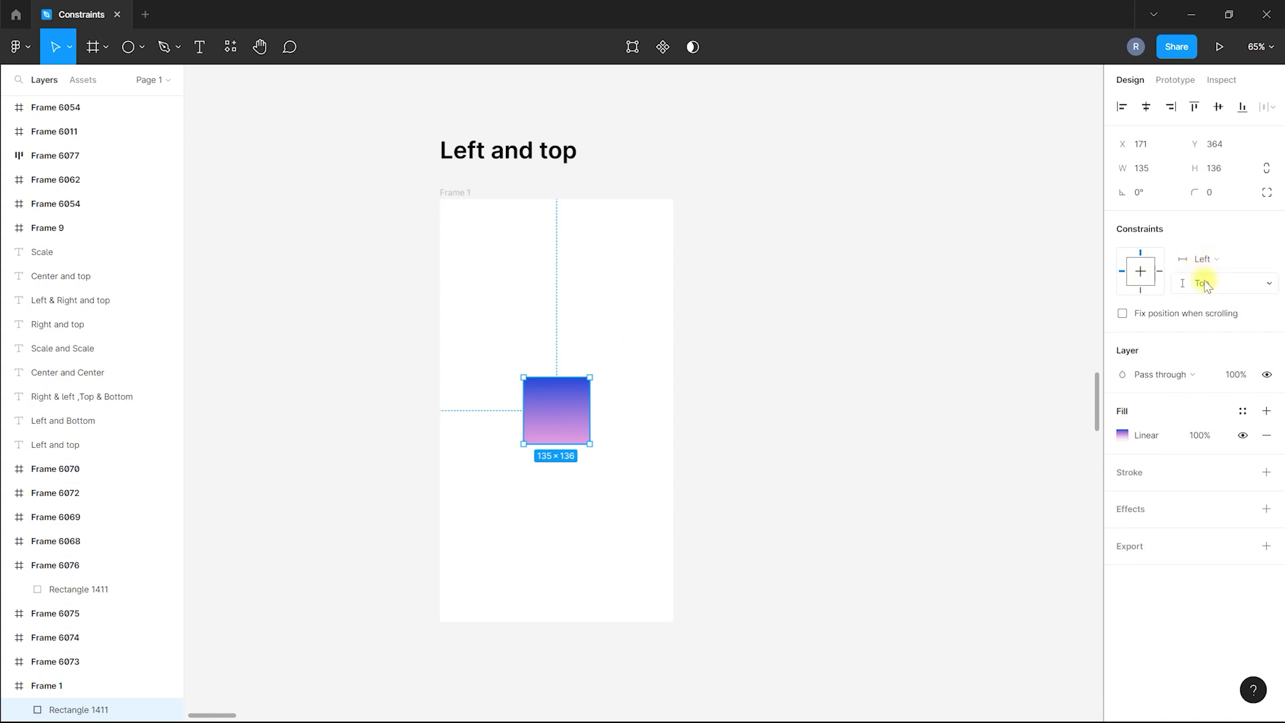
pyautogui.click(818, 264)
# Shift Frame 1 down to Y 525 to leave more space below the "Left and top" heading.
pyautogui.click(457, 193)
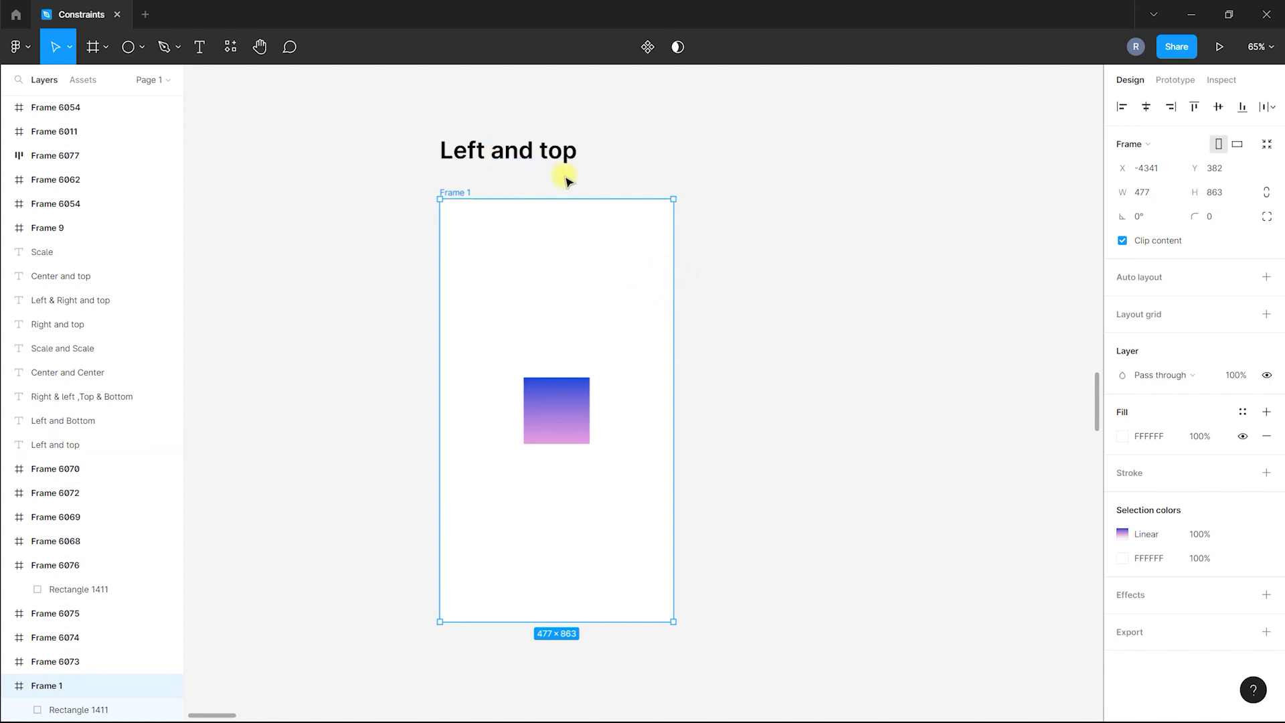
pyautogui.moveTo(579, 258); pyautogui.dragTo(581, 316)
pyautogui.moveTo(442, 331)
pyautogui.mouseDown()
pyautogui.moveTo(213, 330)
pyautogui.moveTo(516, 348)
pyautogui.moveTo(455, 349)
pyautogui.mouseUp()
pyautogui.hotkey('ctrl', 'z')
pyautogui.scroll(-3, 538, 368)
pyautogui.scroll(3, 623, 431)
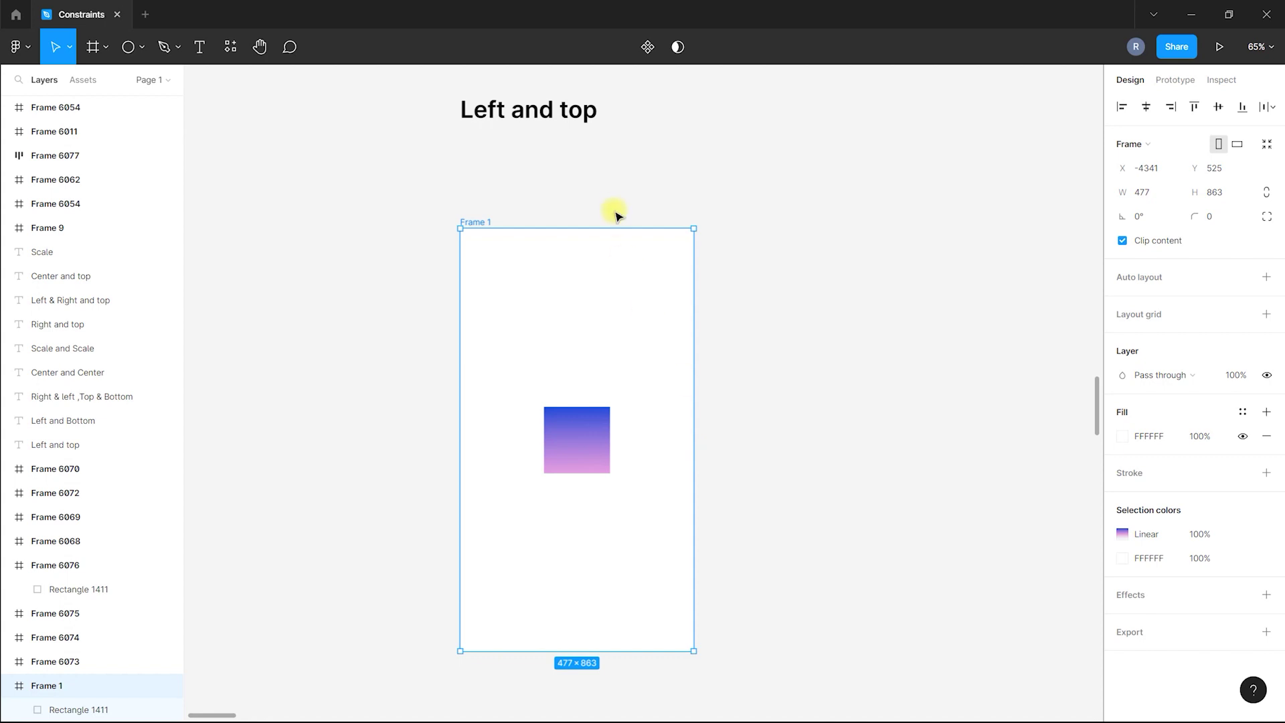
# Reduce Frame 1's height to 781 from its top edge and move the "Left and top" heading down closer to it.
pyautogui.moveTo(603, 224); pyautogui.dragTo(601, 380)
pyautogui.scroll(-5, 568, 355)
pyautogui.scroll(3, 633, 445)
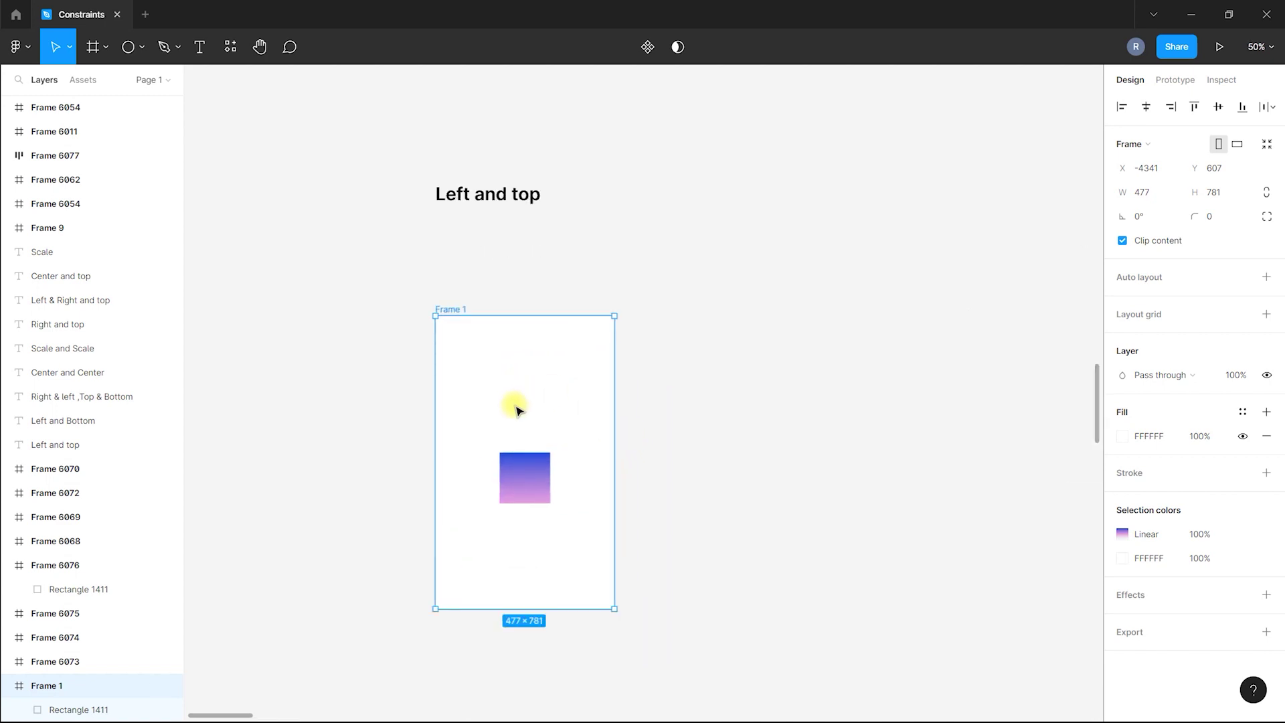
pyautogui.scroll(4, 479, 524)
pyautogui.scroll(-2, 424, 453)
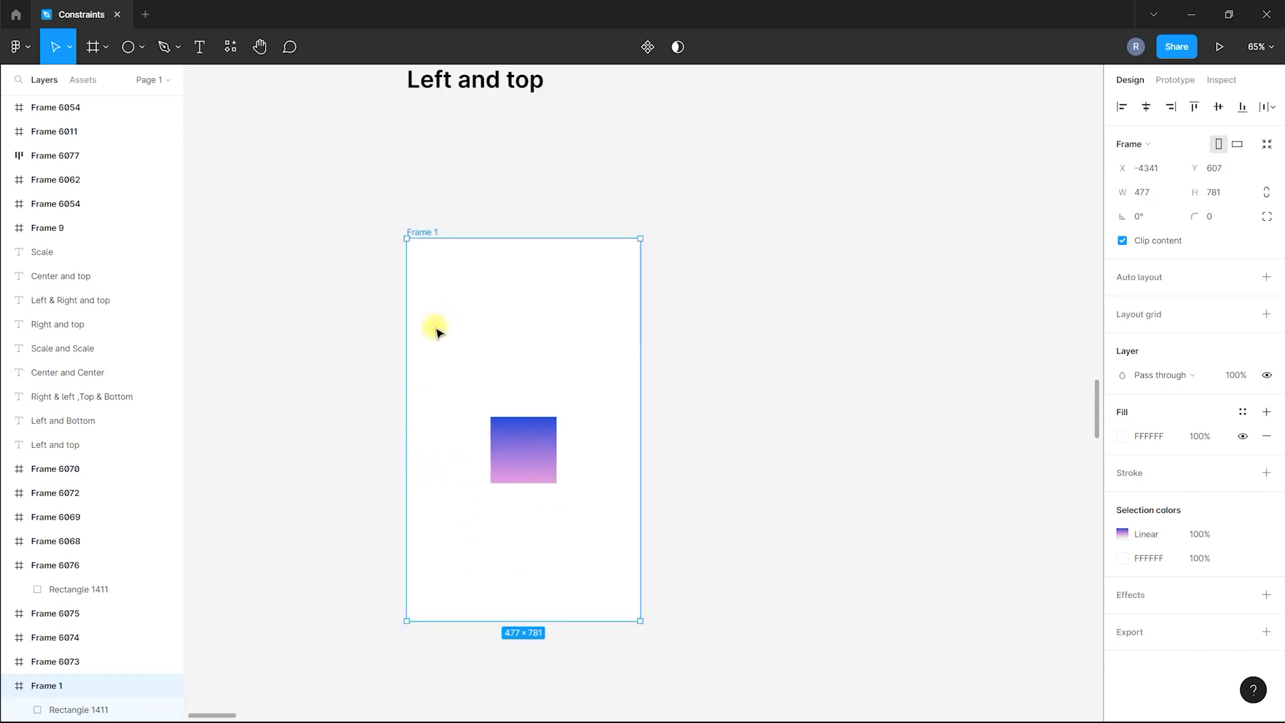
pyautogui.moveTo(492, 83); pyautogui.dragTo(488, 121)
pyautogui.click(447, 242)
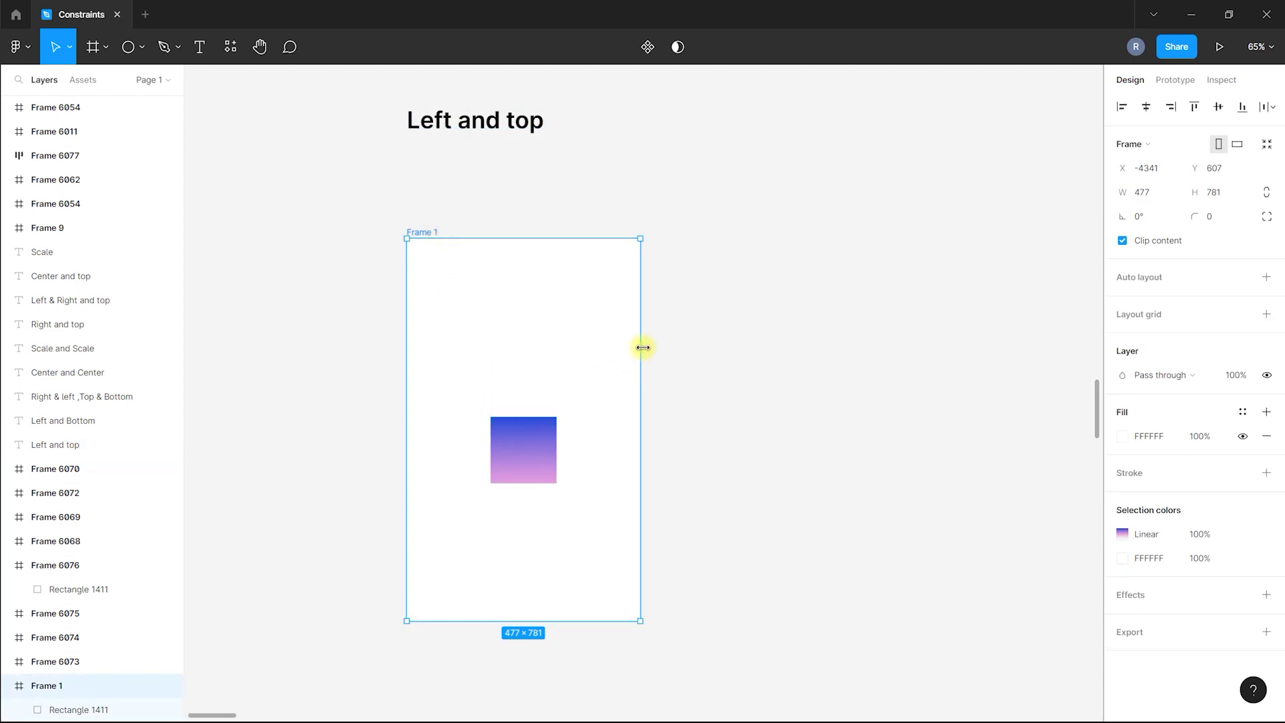
# Enlarge Frame 1 to 1003 × 920 from its right and bottom edges, and narrow it to a width of 594.
pyautogui.moveTo(642, 347); pyautogui.dragTo(897, 367)
pyautogui.moveTo(734, 630)
pyautogui.mouseDown()
pyautogui.moveTo(737, 554)
pyautogui.moveTo(743, 645)
pyautogui.mouseUp()
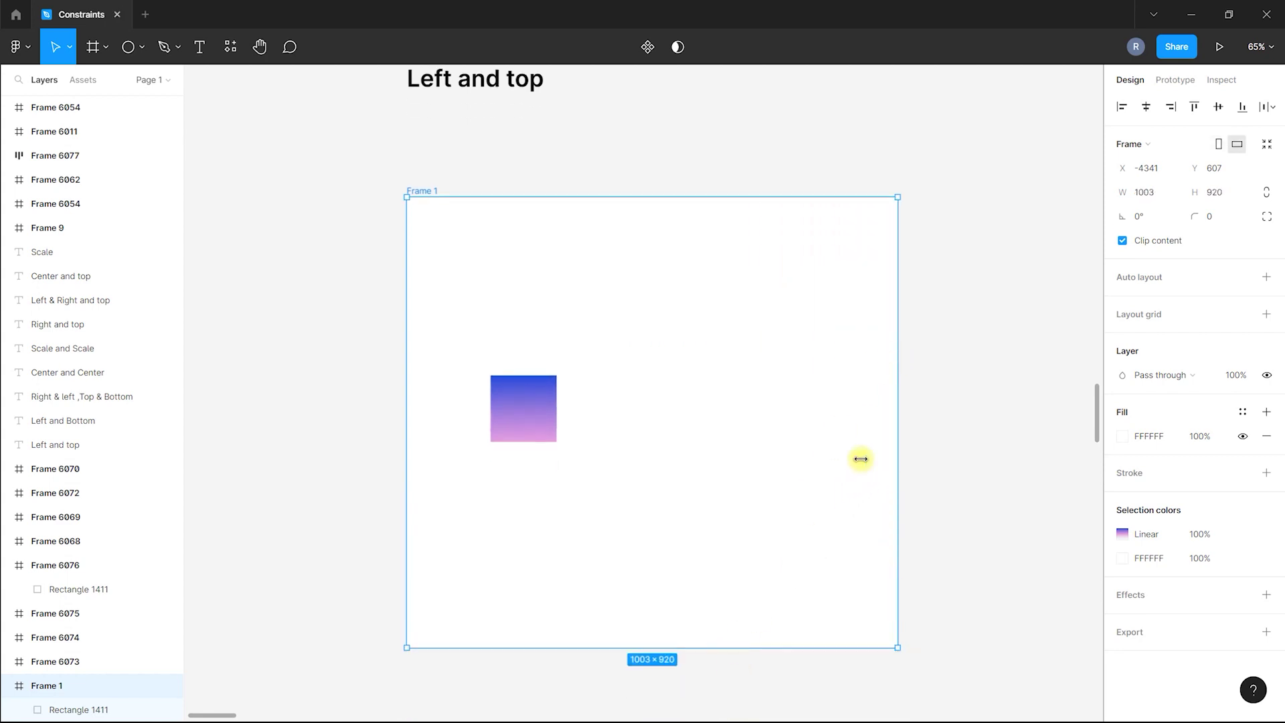
pyautogui.moveTo(860, 459); pyautogui.dragTo(696, 459)
# Try resizing Frame 1 from its bottom, left and top edges, and undo those changes.
pyautogui.moveTo(560, 649); pyautogui.dragTo(549, 570)
pyautogui.moveTo(395, 469); pyautogui.dragTo(336, 448)
pyautogui.moveTo(583, 198)
pyautogui.mouseDown()
pyautogui.moveTo(583, 127)
pyautogui.moveTo(576, 221)
pyautogui.mouseUp()
pyautogui.hotkey('ctrl', 'z')
pyautogui.hotkey('ctrl', 'z')
pyautogui.hotkey('ctrl', 'z')
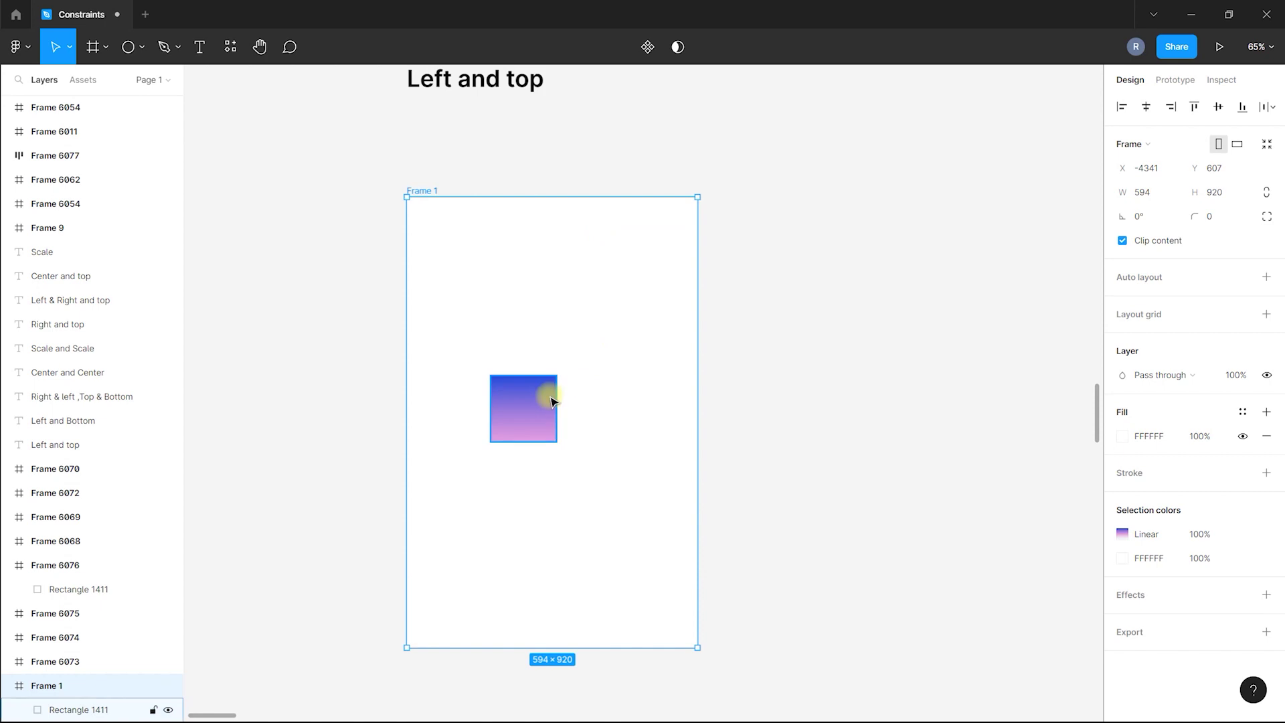
# Check the gradient square's left and top constraints, try resizing Frame 1 once more, and undo it.
pyautogui.click(553, 400)
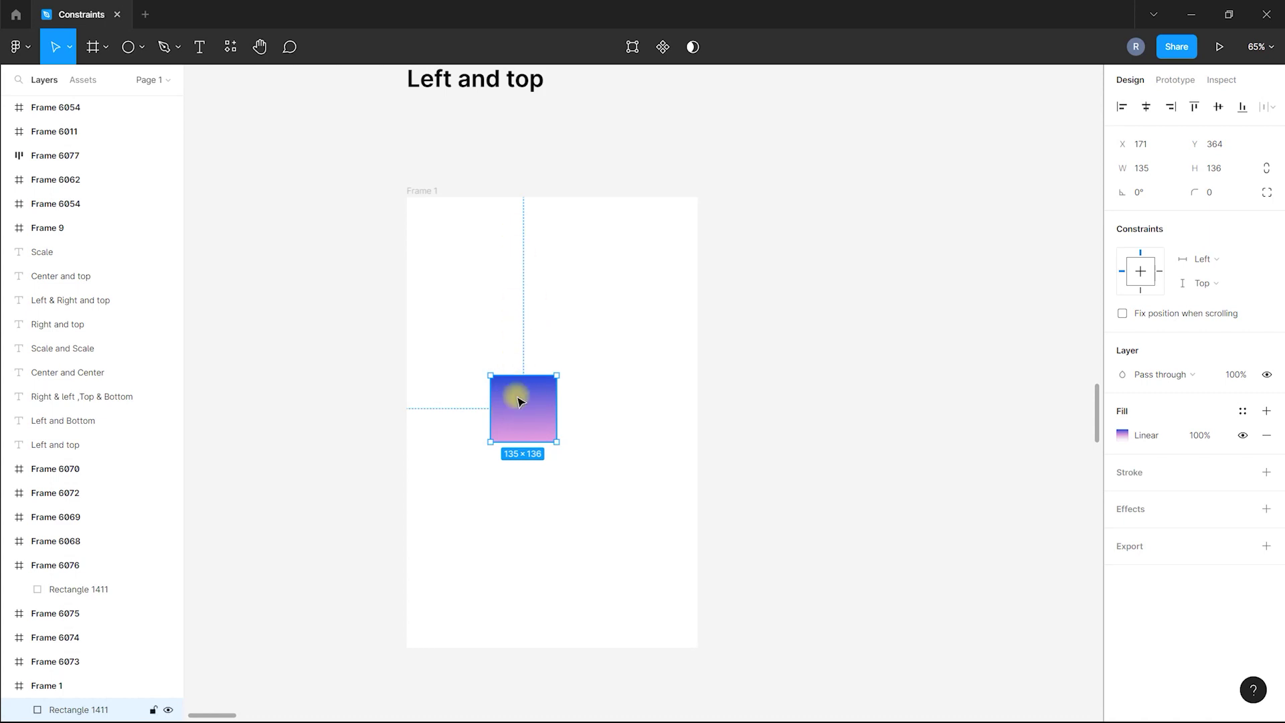
pyautogui.click(424, 190)
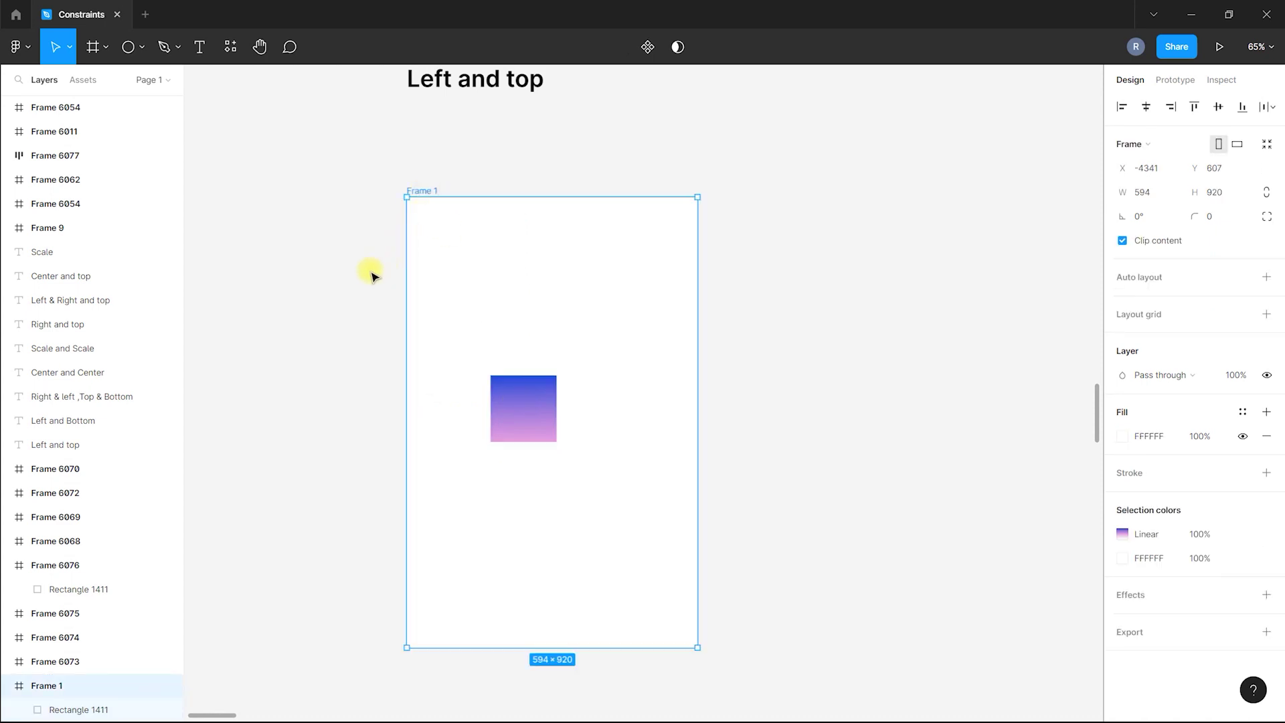
pyautogui.keyDown('ctrl'); pyautogui.scroll(-5, 375, 272); pyautogui.keyUp('ctrl')
pyautogui.moveTo(562, 492); pyautogui.dragTo(634, 545)
pyautogui.hotkey('ctrl', 'z')
pyautogui.keyDown('ctrl'); pyautogui.scroll(5, 390, 330); pyautogui.keyUp('ctrl')
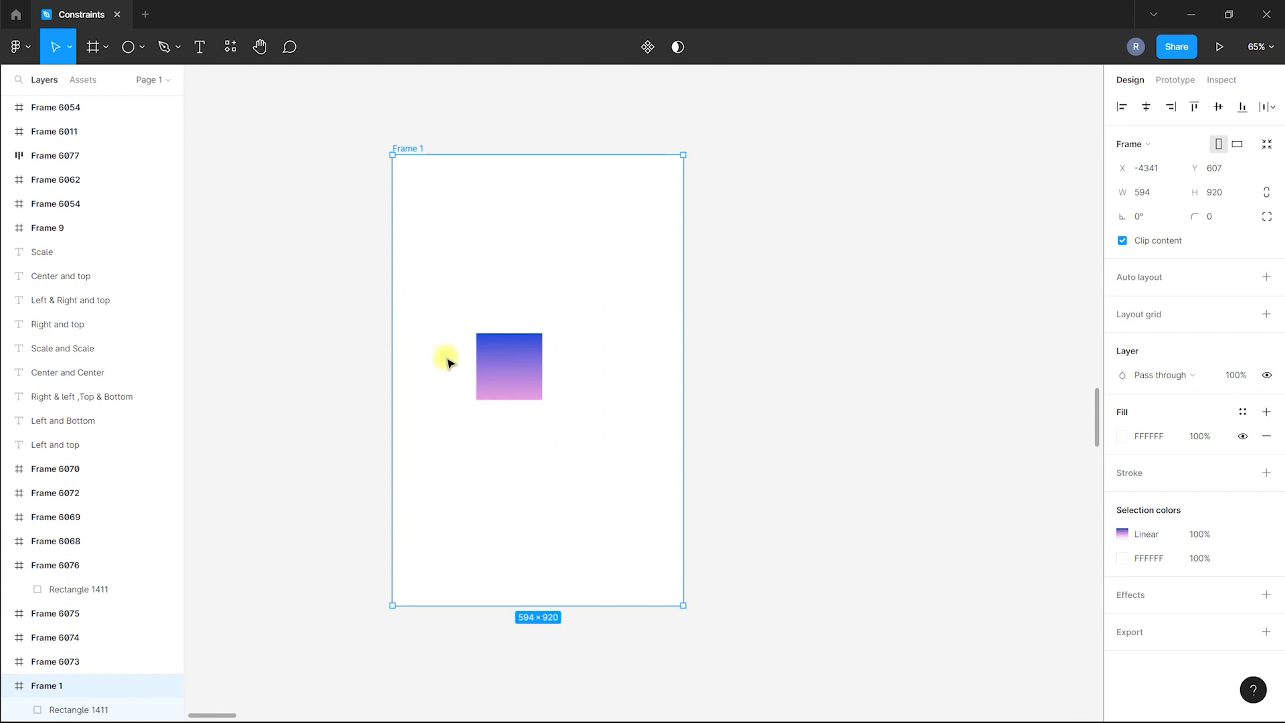
# Set the horizontal constraint of the gradient rectangle in Frame 6068, below the "Right and top" heading, to Right.
pyautogui.scroll(3, 439, 333)
pyautogui.click(460, 129)
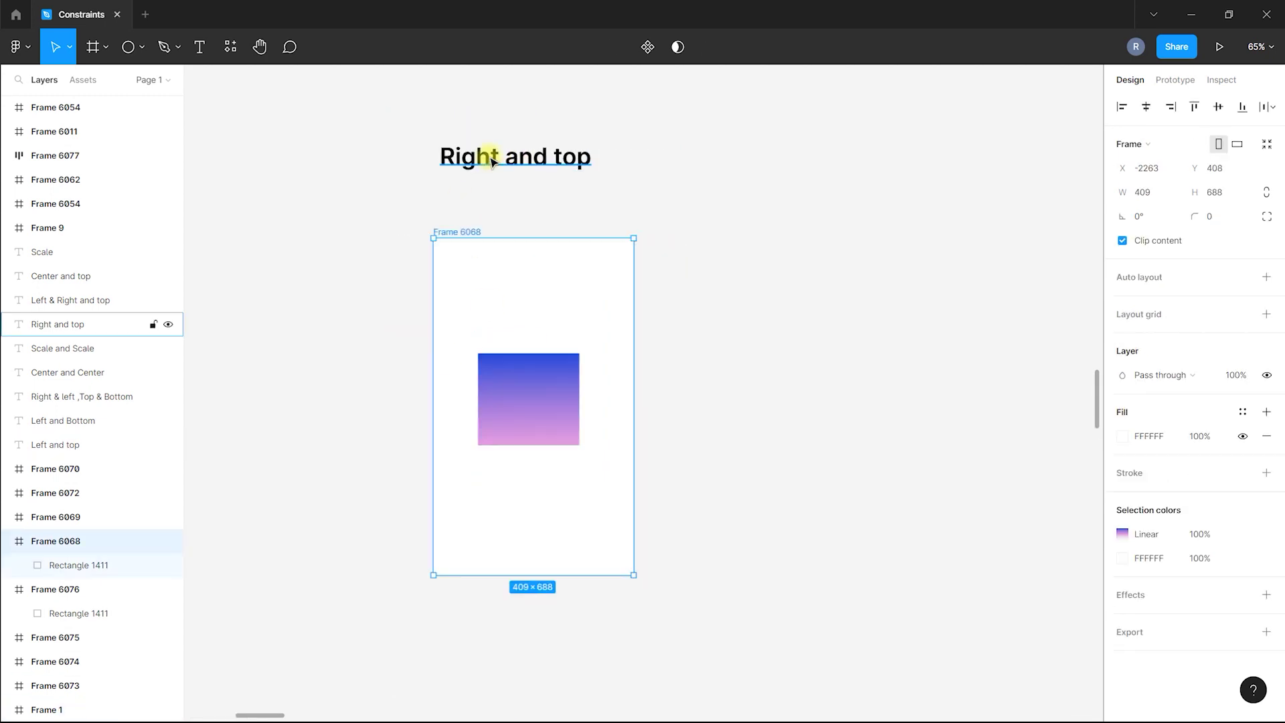
pyautogui.click(488, 158)
pyautogui.click(642, 306)
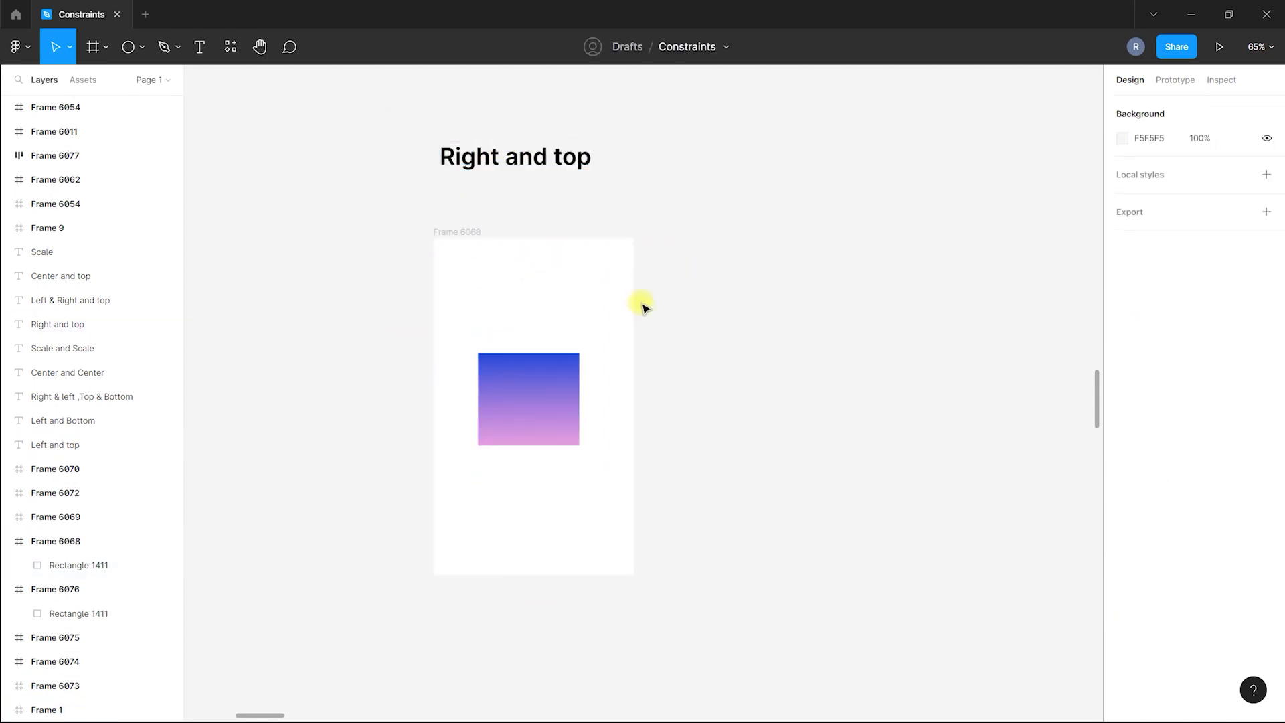
pyautogui.click(553, 368)
pyautogui.click(1205, 258)
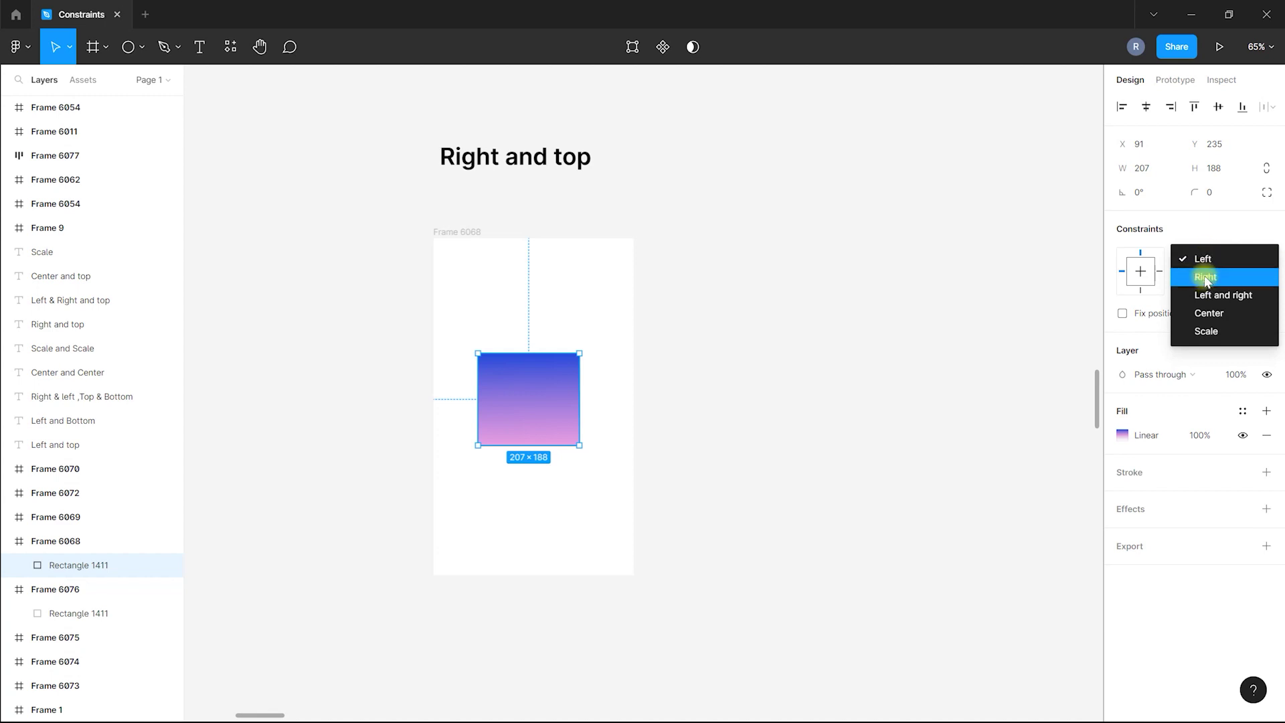
pyautogui.click(1206, 278)
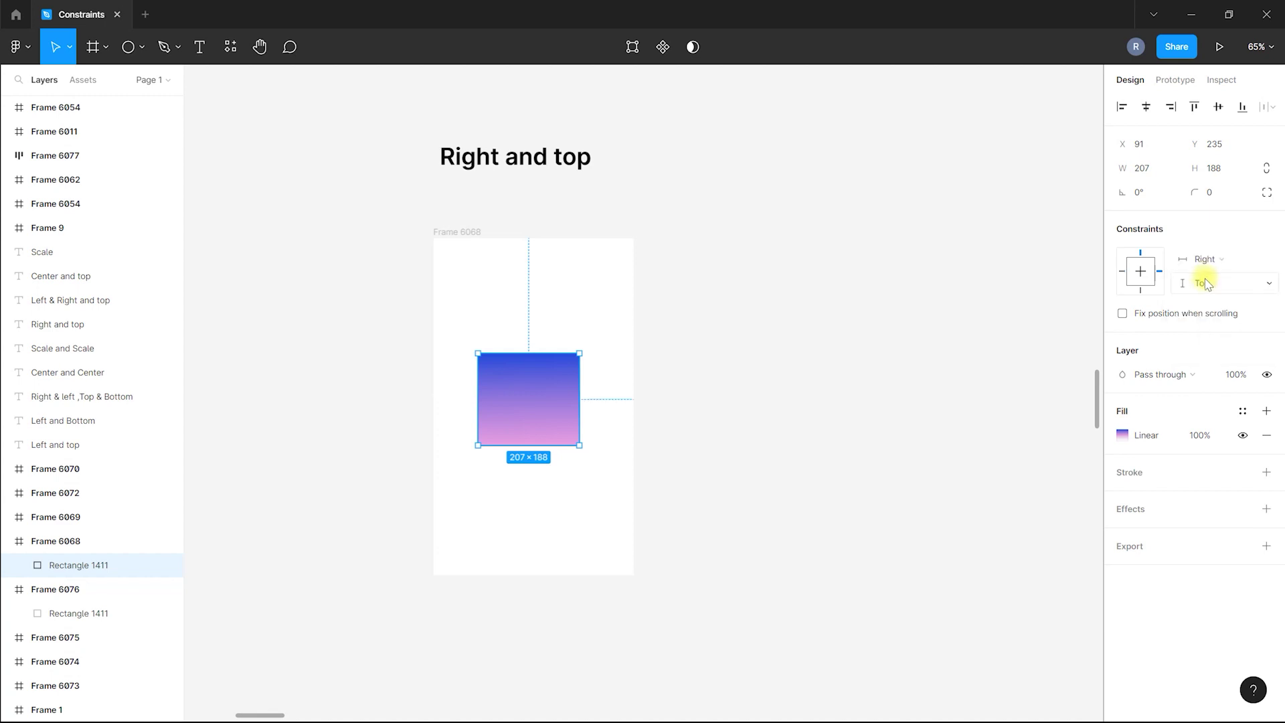
# Move Frame 6068 slightly down to X -2266, Y 434, and check its rectangle's constraints.
pyautogui.moveTo(472, 233); pyautogui.dragTo(465, 245)
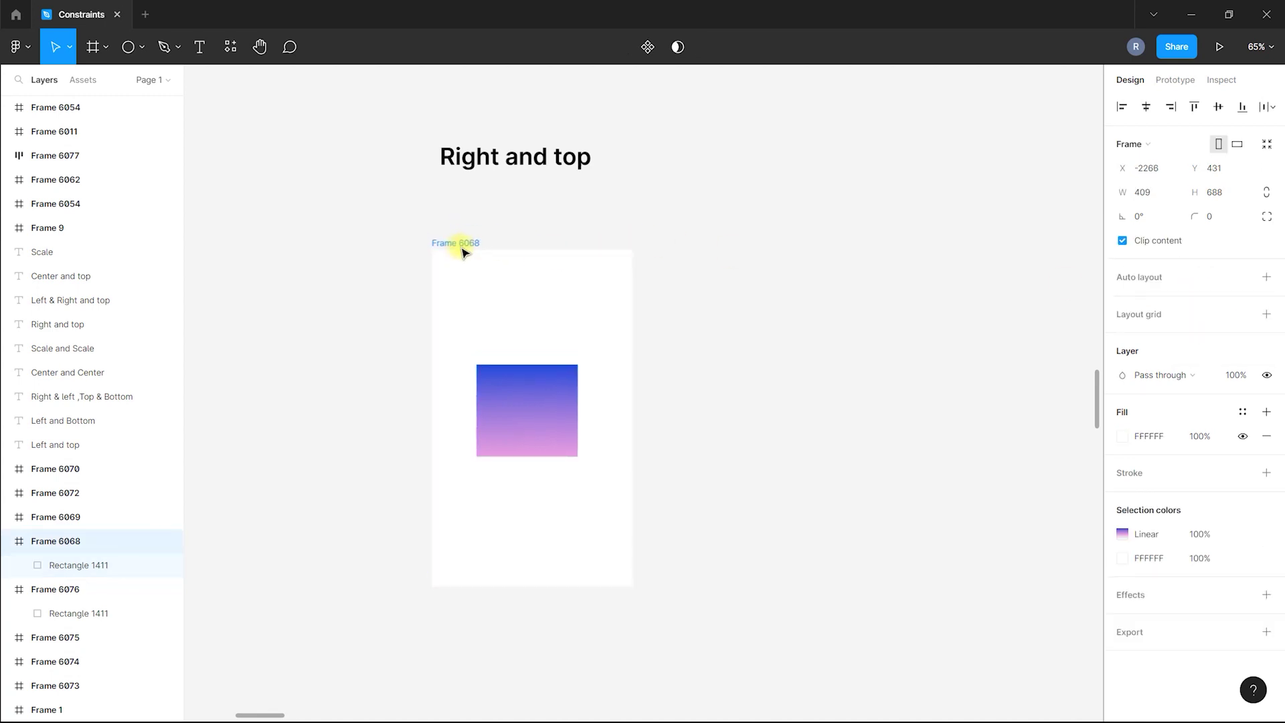
pyautogui.click(550, 407)
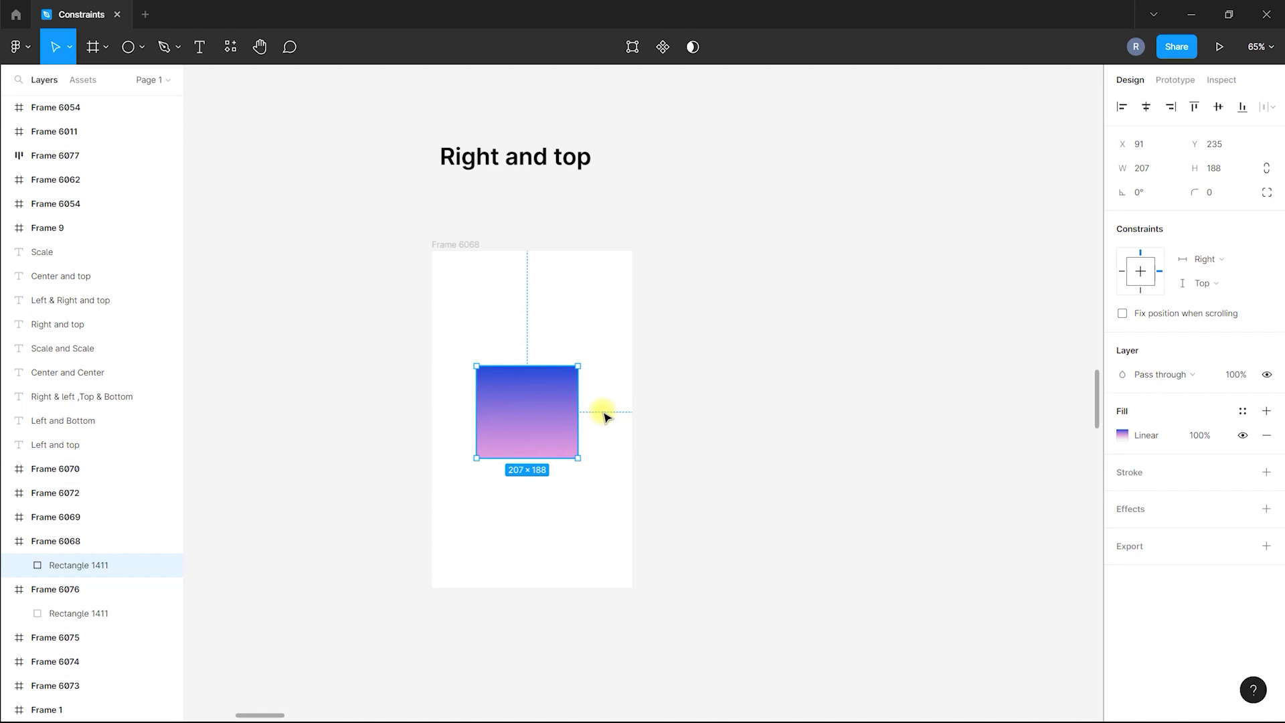
pyautogui.click(467, 245)
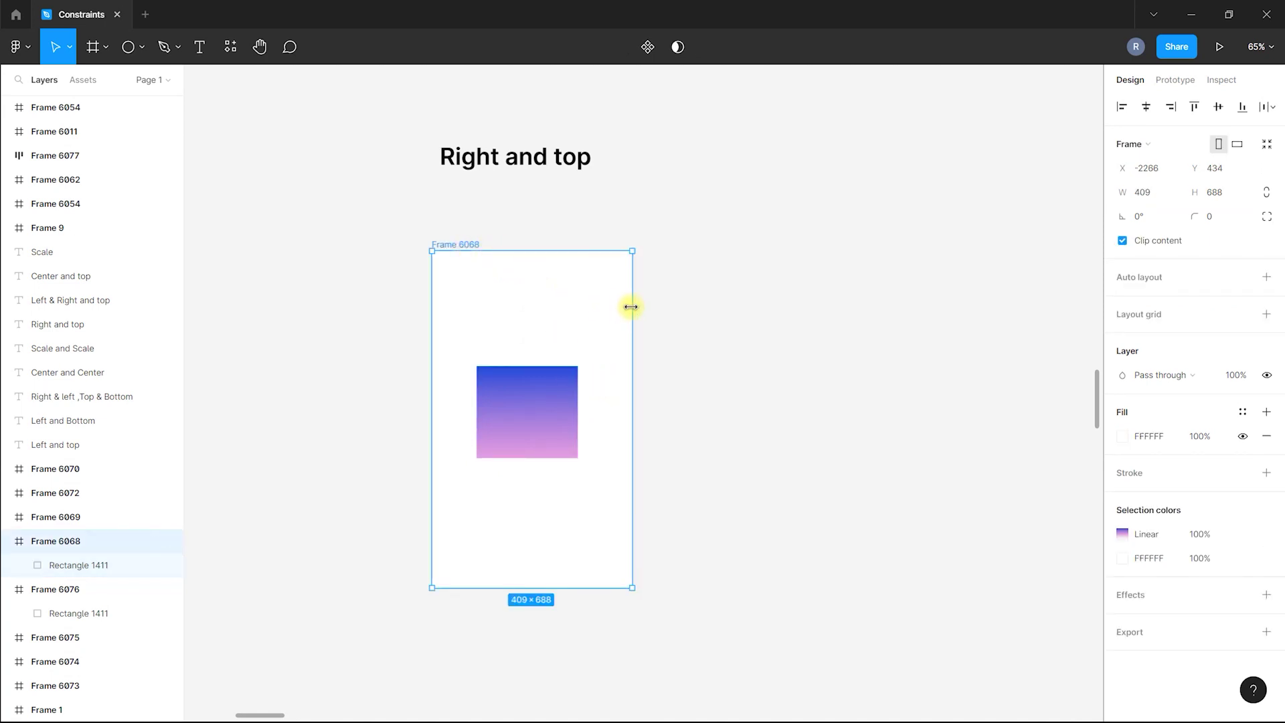
# Try widening Frame 6068 from its right edge twice, the second time to about 887 wide, undoing each change.
pyautogui.moveTo(631, 307); pyautogui.dragTo(825, 296)
pyautogui.hotkey('ctrl', 'z')
pyautogui.moveTo(632, 338); pyautogui.dragTo(867, 360)
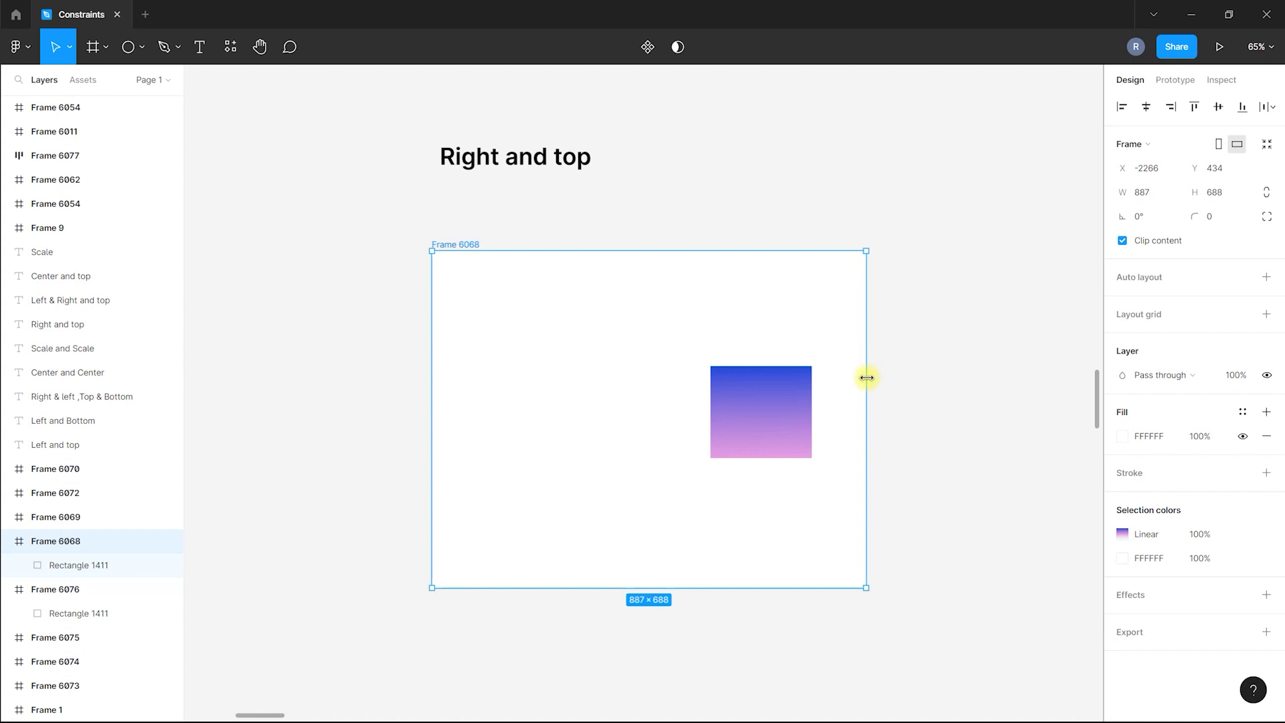
pyautogui.hotkey('ctrl', 'z')
# Try resizing Frame 6068 from its top, left and bottom edges, undoing each change.
pyautogui.moveTo(588, 249); pyautogui.dragTo(568, 275)
pyautogui.hotkey('ctrl', 'z')
pyautogui.moveTo(432, 376); pyautogui.dragTo(382, 376)
pyautogui.hotkey('ctrl', 'z')
pyautogui.moveTo(540, 587); pyautogui.dragTo(519, 552)
pyautogui.hotkey('ctrl', 'z')
# Check the horizontal constraint options of the gradient rectangle in Frame 6068 without changing them.
pyautogui.click(548, 376)
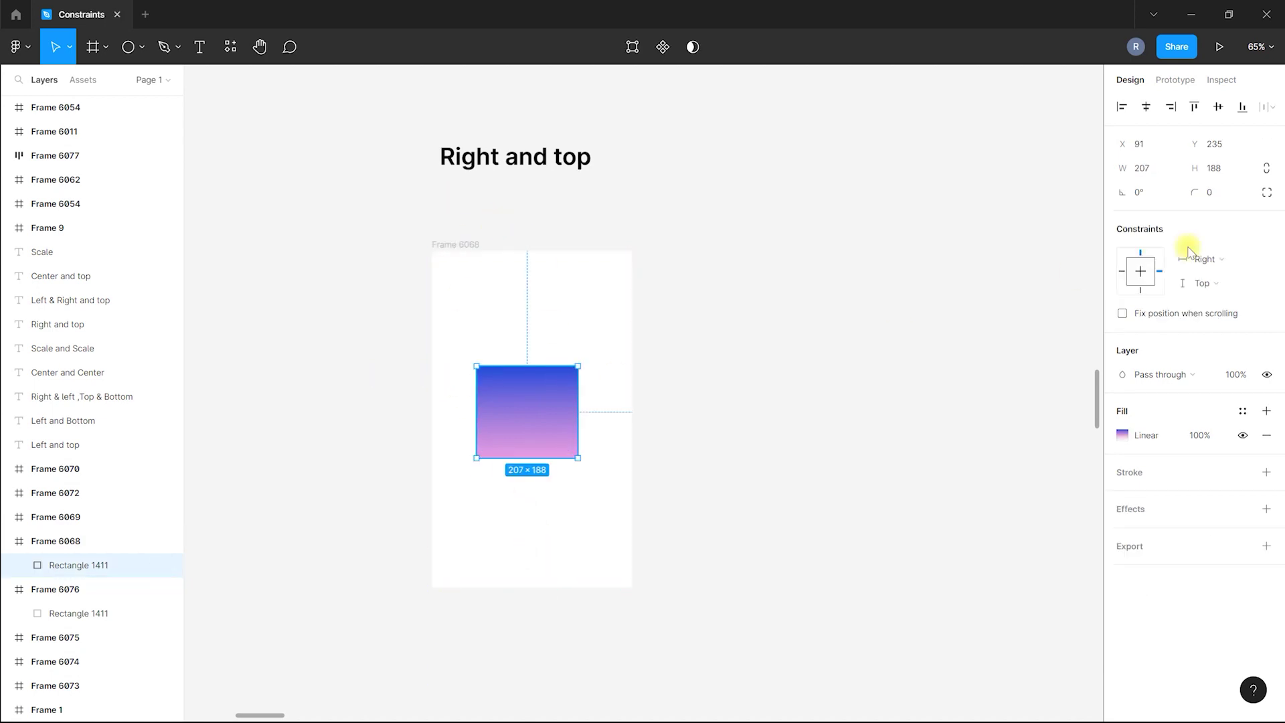
pyautogui.click(1219, 254)
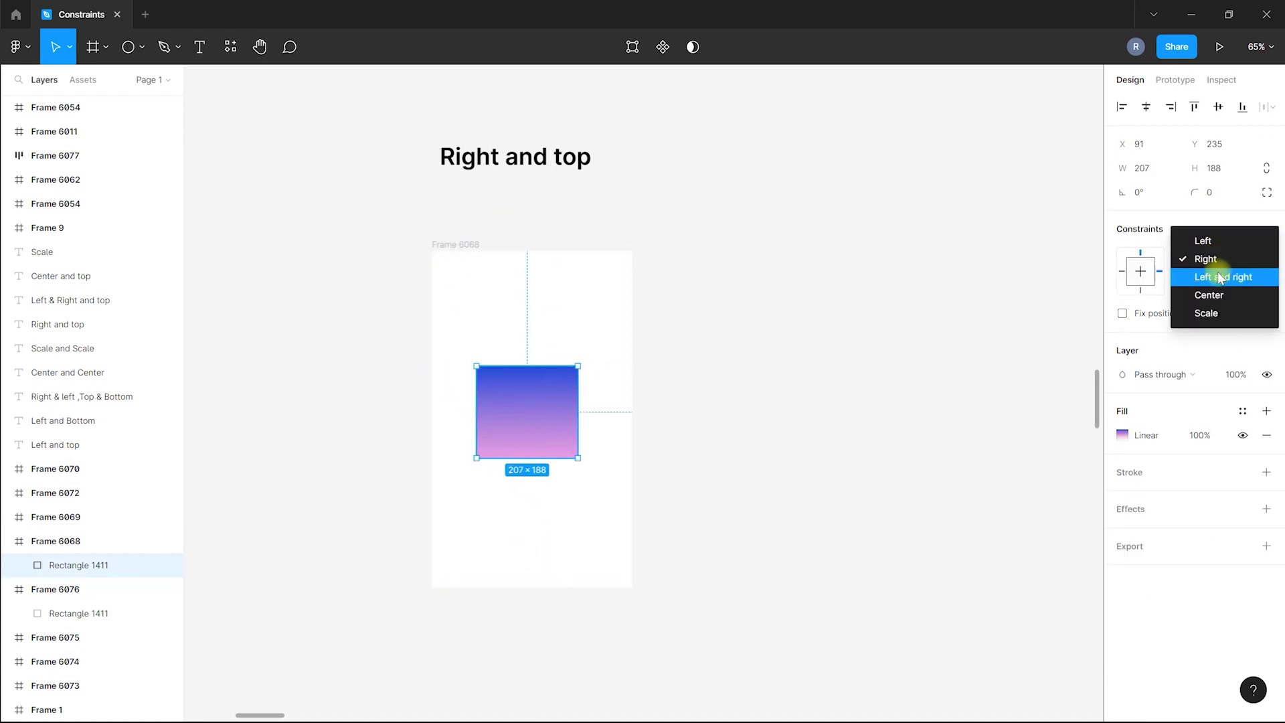
pyautogui.click(883, 361)
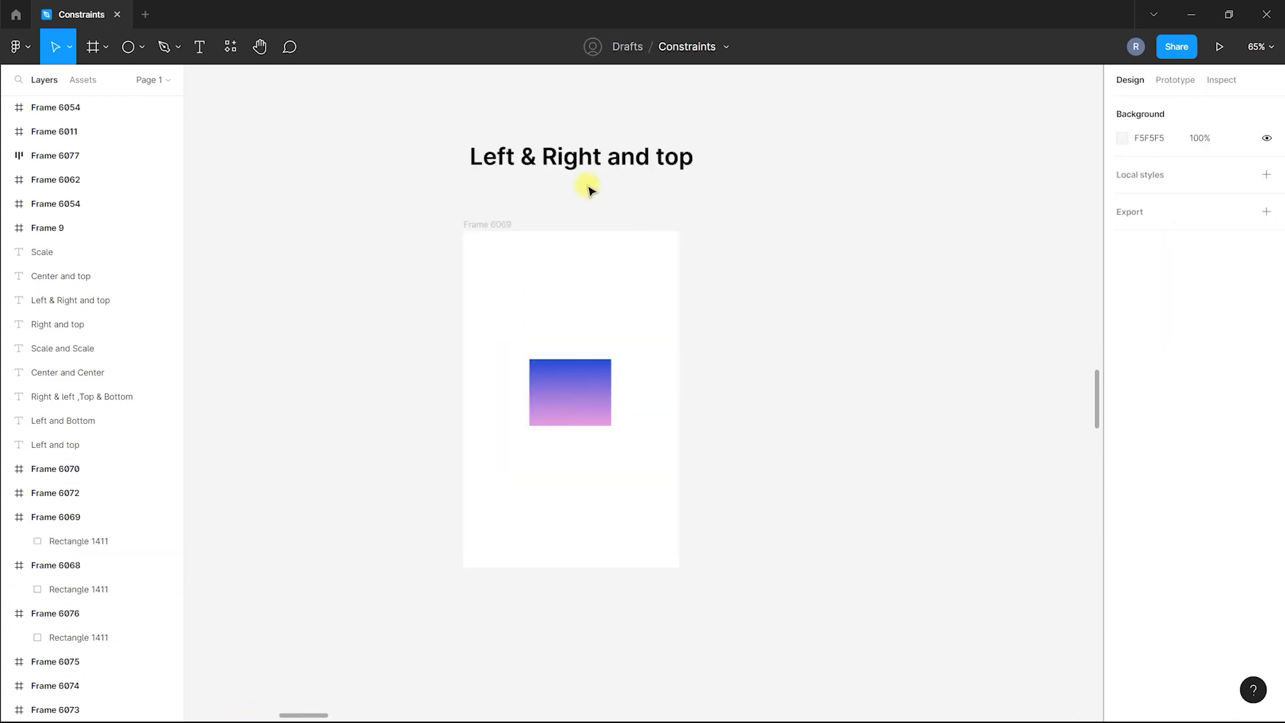
# Set the horizontal constraint of the gradient rectangle in Frame 6069, below the "Left & Right and top" heading, to Left and right.
pyautogui.click(508, 229)
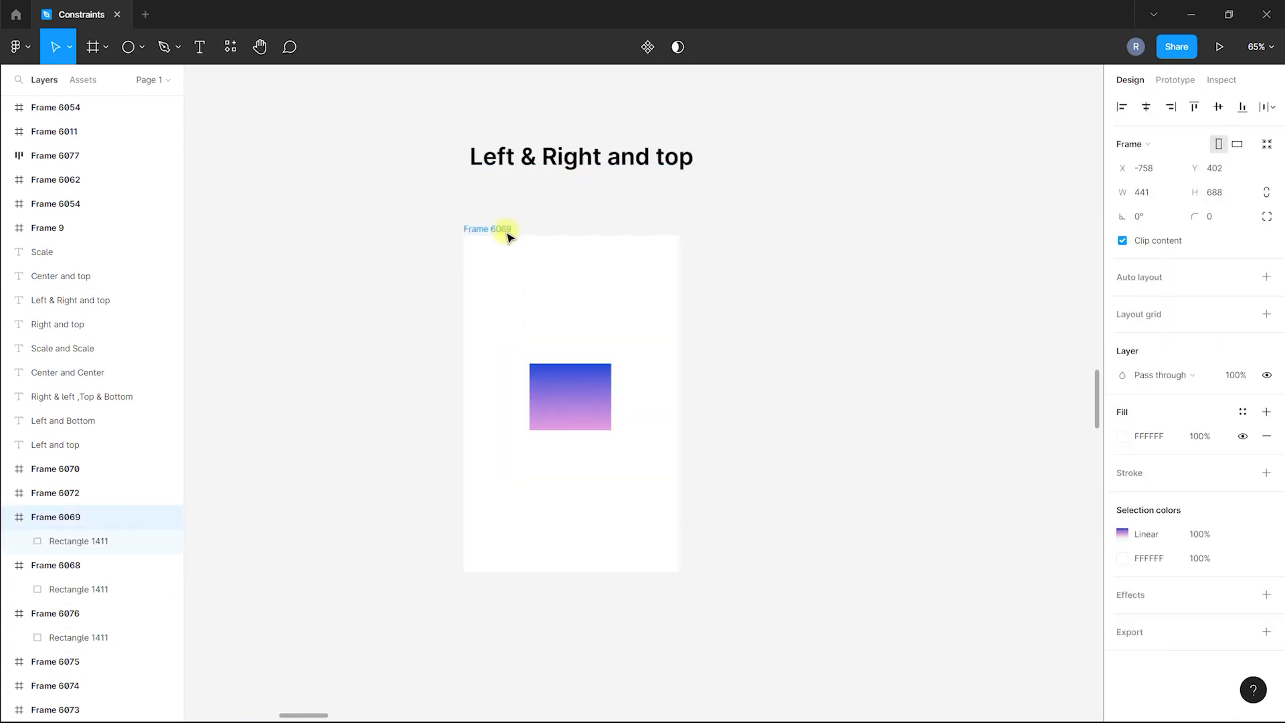
pyautogui.click(596, 413)
pyautogui.click(1188, 258)
pyautogui.click(1191, 272)
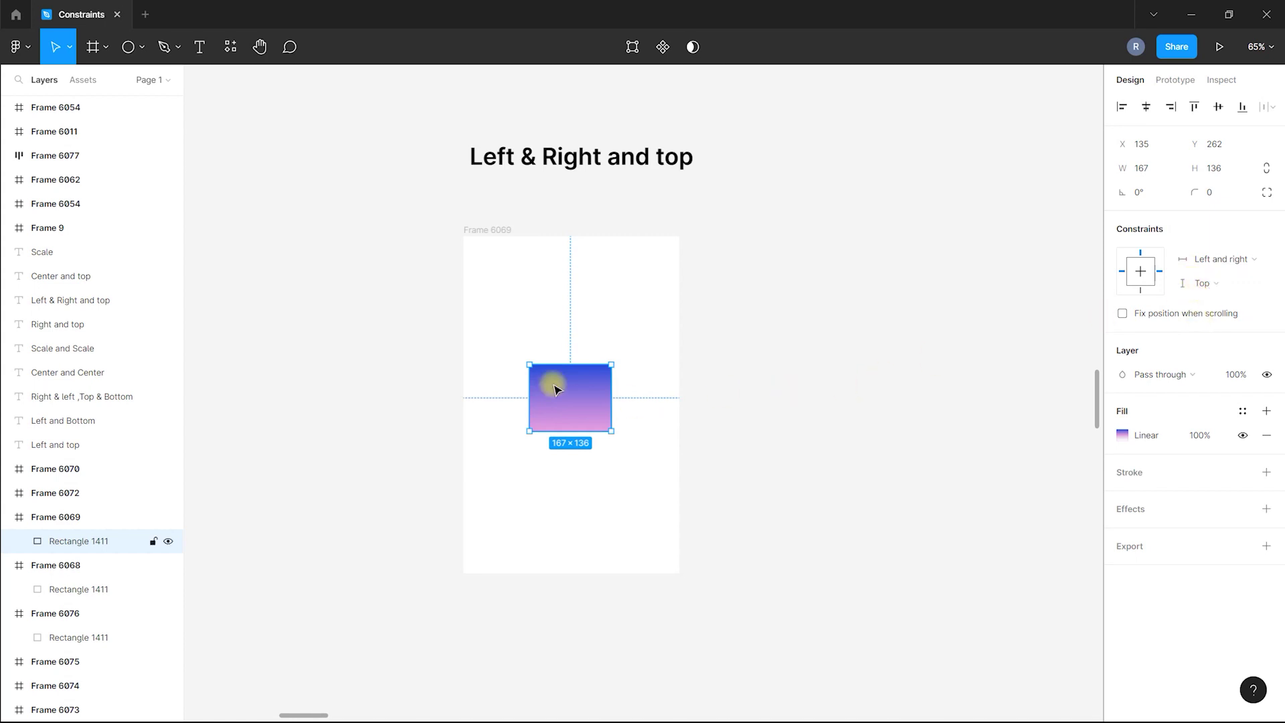
pyautogui.scroll(2, 538, 382)
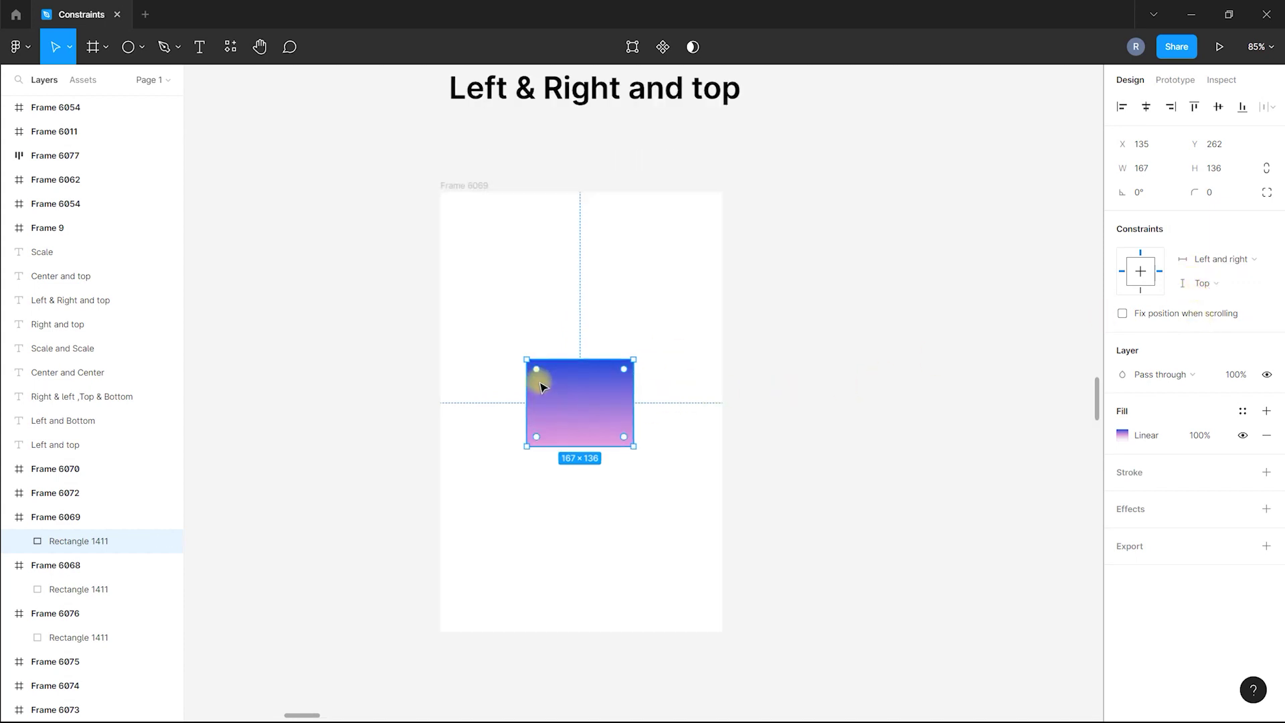
pyautogui.scroll(-2, 515, 442)
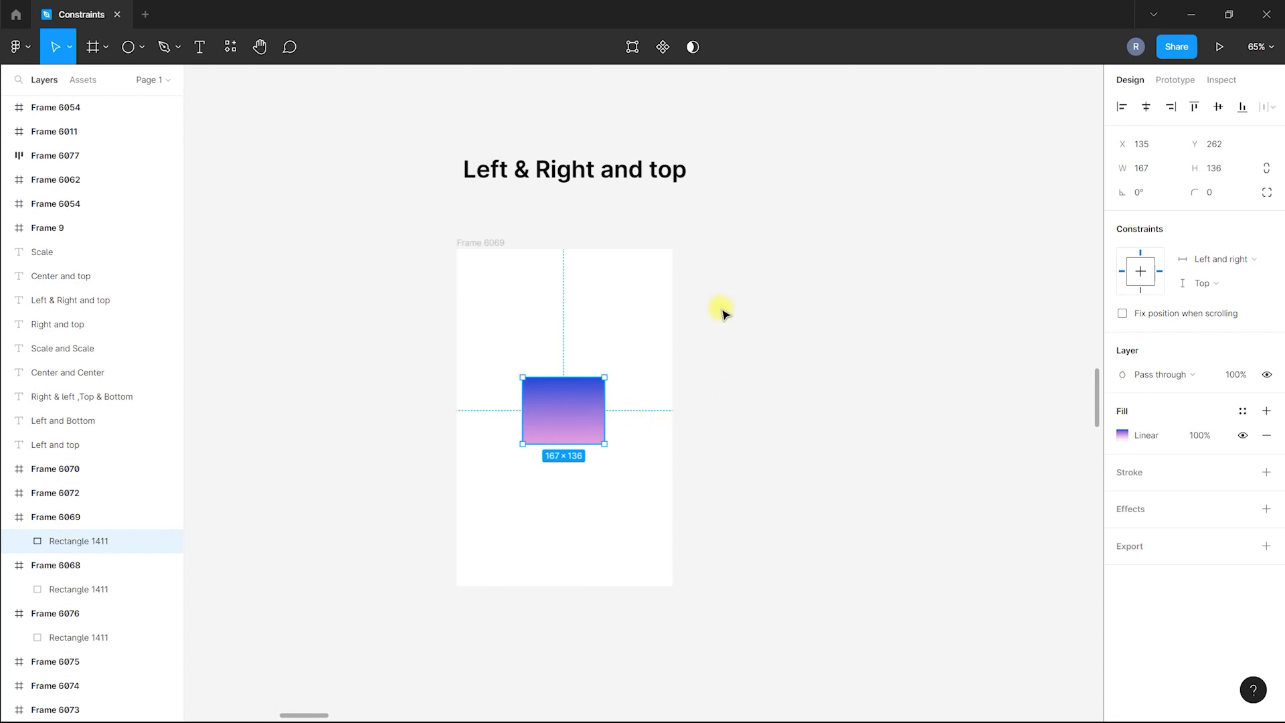
# Try resizing Frame 6069 from its right, left and top edges, including to about 615 wide, and undo the changes.
pyautogui.click(493, 245)
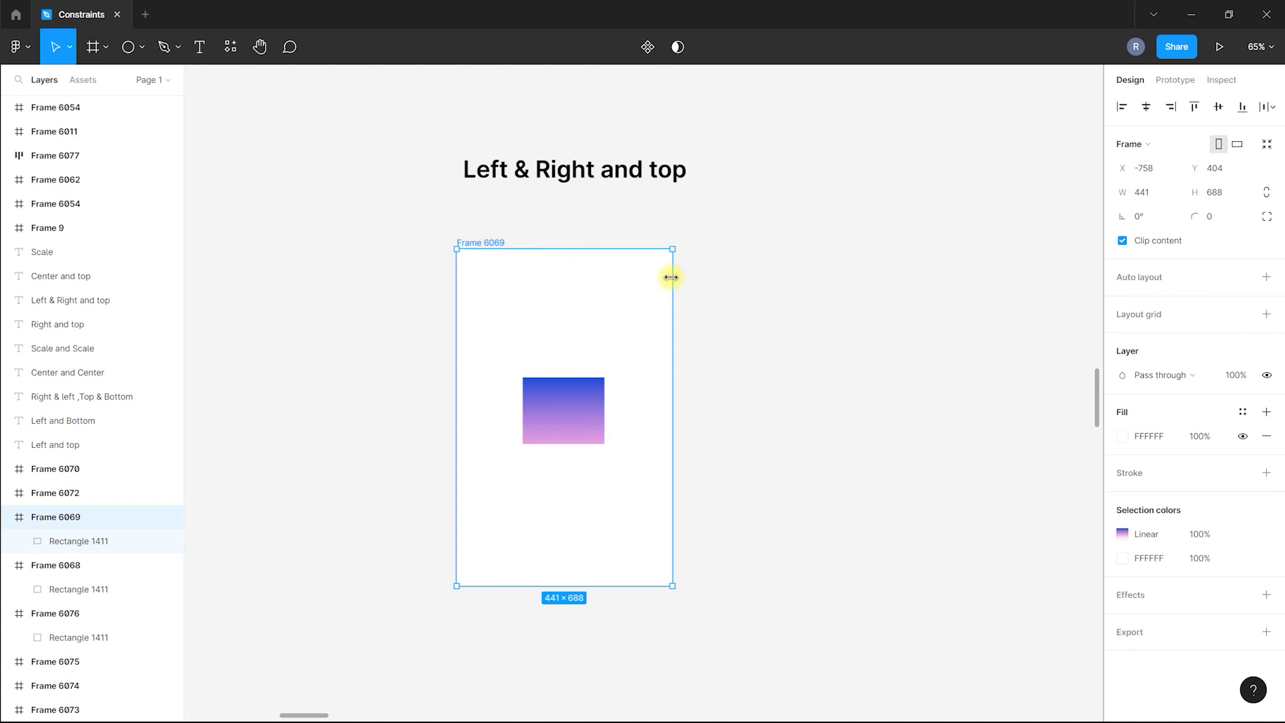
pyautogui.moveTo(671, 277); pyautogui.dragTo(815, 328)
pyautogui.hotkey('ctrl', 'z')
pyautogui.moveTo(456, 348)
pyautogui.mouseDown()
pyautogui.moveTo(298, 347)
pyautogui.moveTo(522, 386)
pyautogui.moveTo(355, 371)
pyautogui.moveTo(456, 365)
pyautogui.mouseUp()
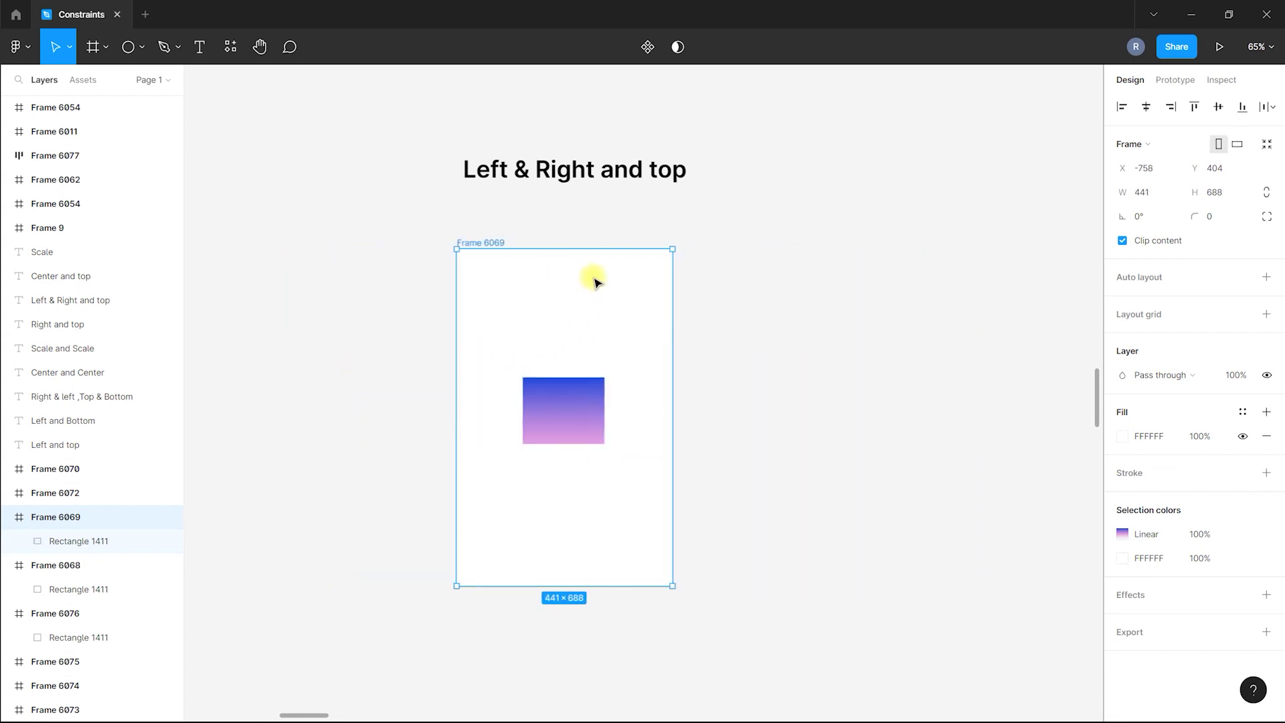
pyautogui.moveTo(591, 247)
pyautogui.mouseDown()
pyautogui.moveTo(594, 219)
pyautogui.moveTo(606, 238)
pyautogui.mouseUp()
pyautogui.hotkey('ctrl', 'z')
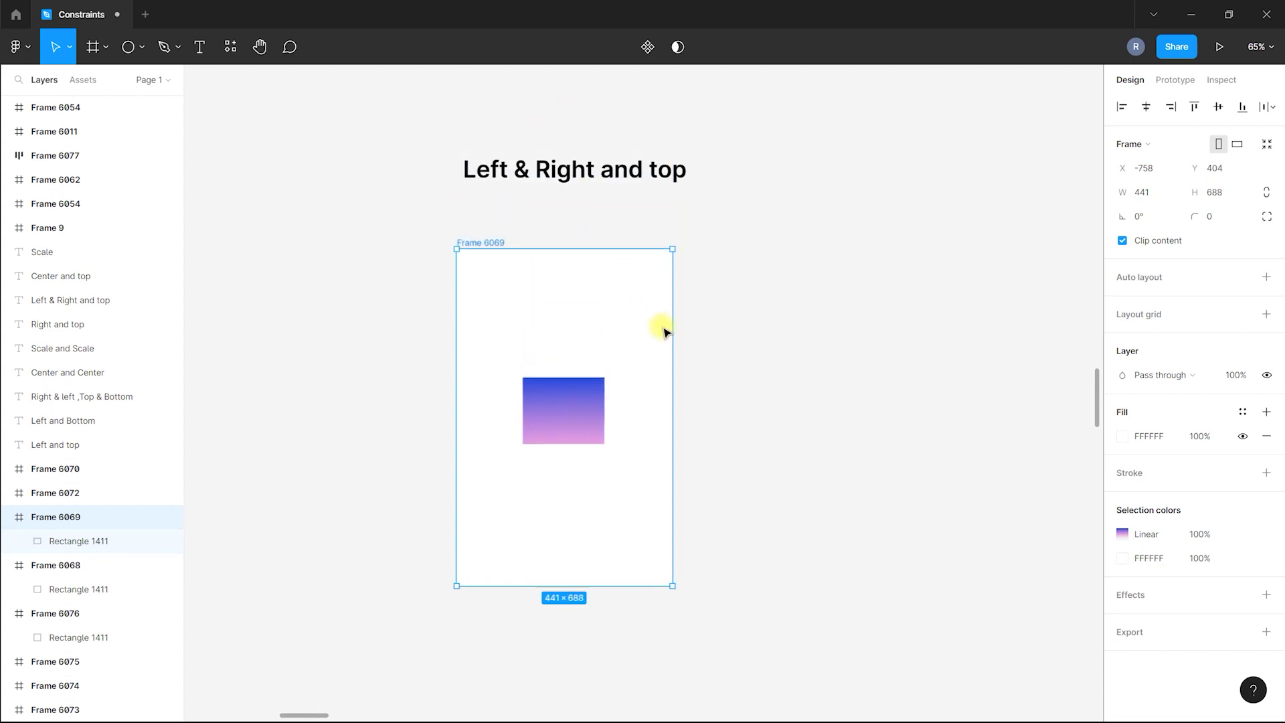
pyautogui.moveTo(686, 319); pyautogui.dragTo(758, 349)
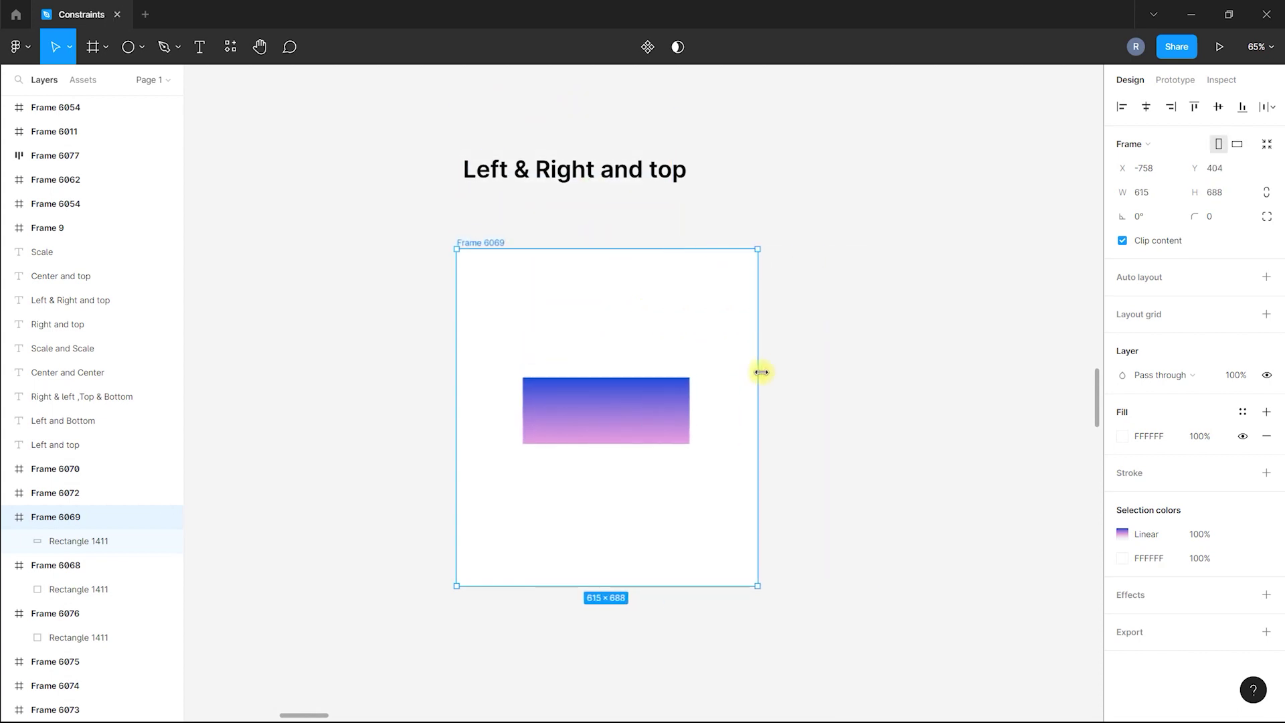
pyautogui.hotkey('ctrl', 'z')
# Return to Frame 6068 for comparison, try widening it to about 725, and undo the change.
pyautogui.moveTo(313, 715); pyautogui.dragTo(276, 711)
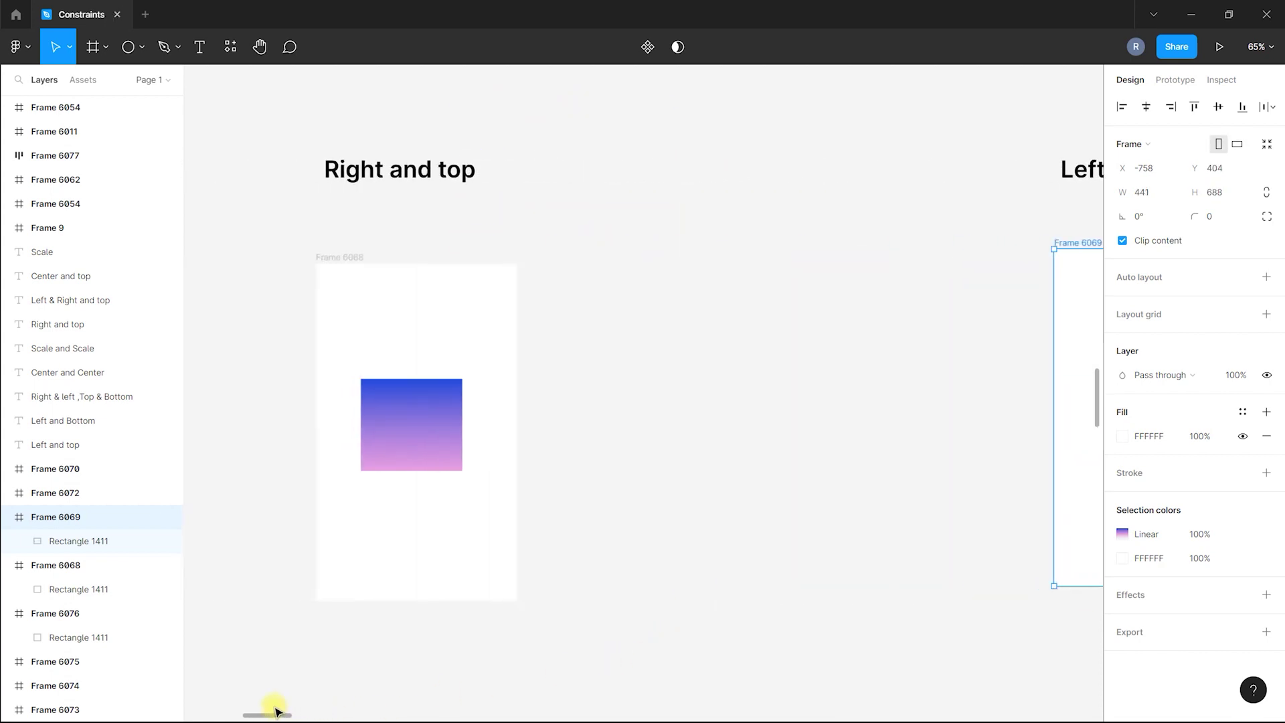
pyautogui.click(331, 258)
pyautogui.moveTo(518, 332); pyautogui.dragTo(665, 350)
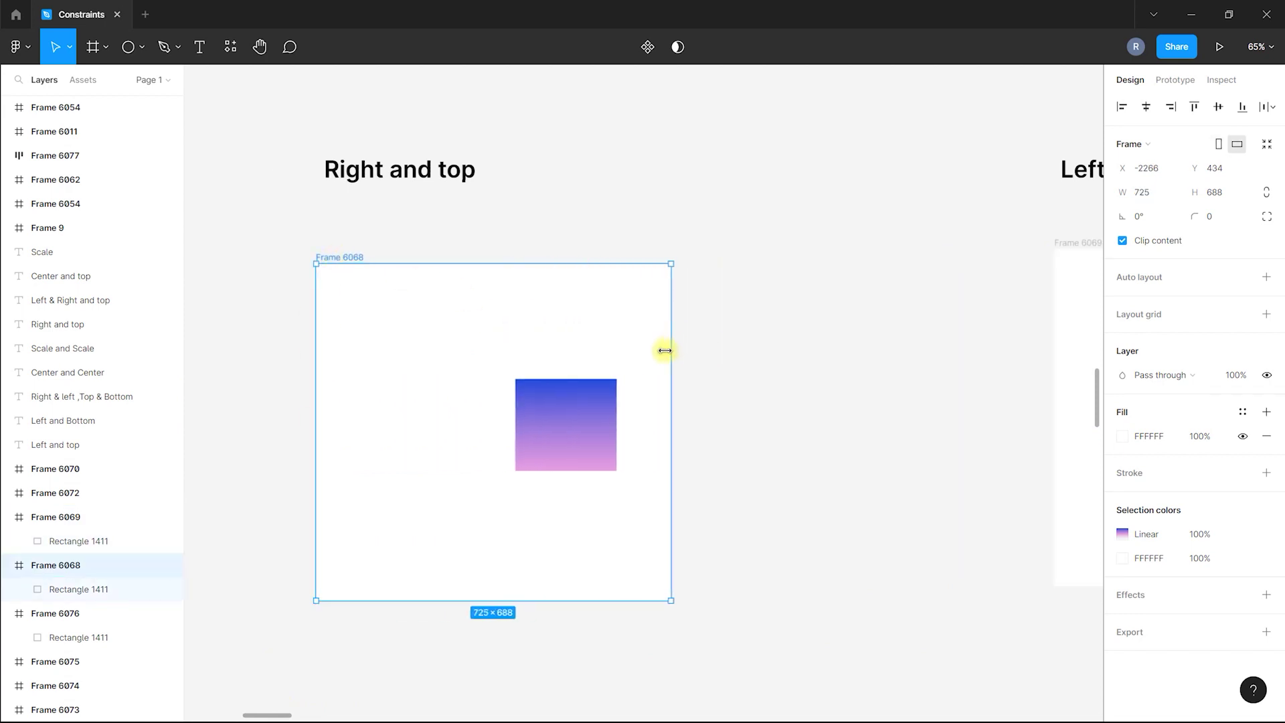
pyautogui.hotkey('ctrl', 'z')
# Check the constraints of the gradient rectangle in Frame 6069.
pyautogui.moveTo(281, 713); pyautogui.dragTo(318, 711)
pyautogui.click(448, 241)
pyautogui.click(534, 438)
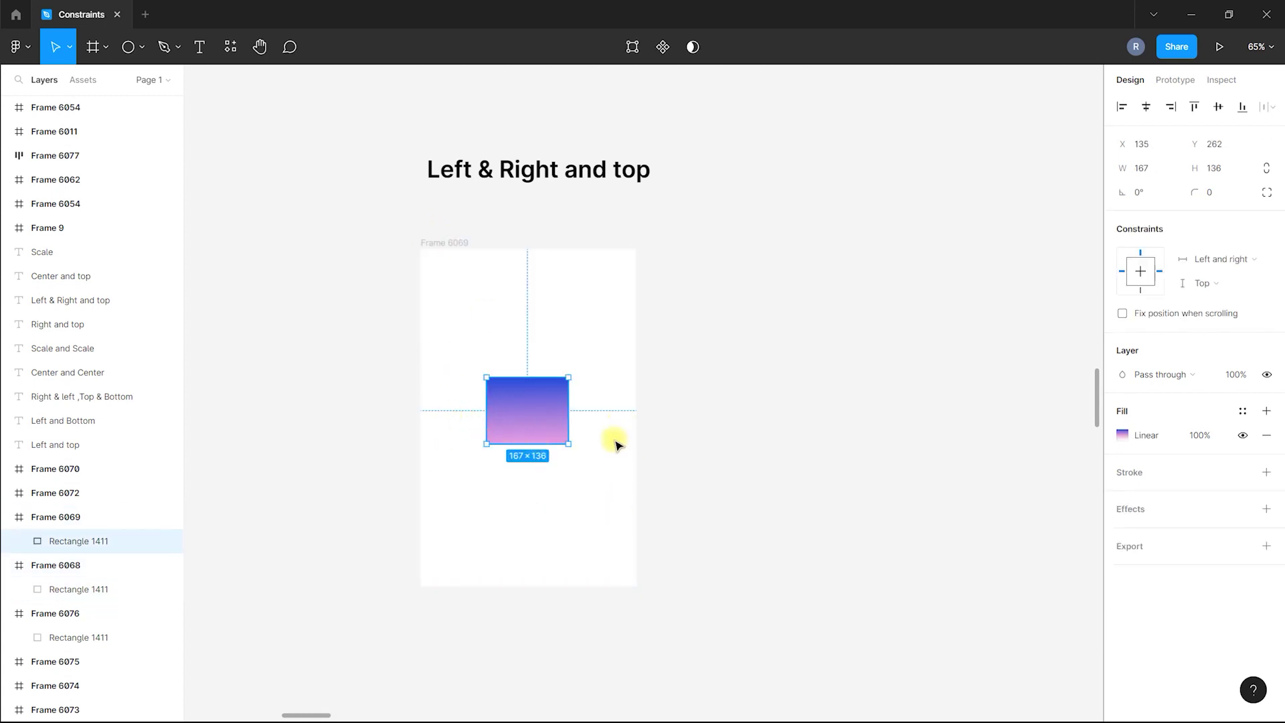
# Try widening Frame 6069 from its right edge, undo it, and shift the frame slightly right to X -745.
pyautogui.click(450, 243)
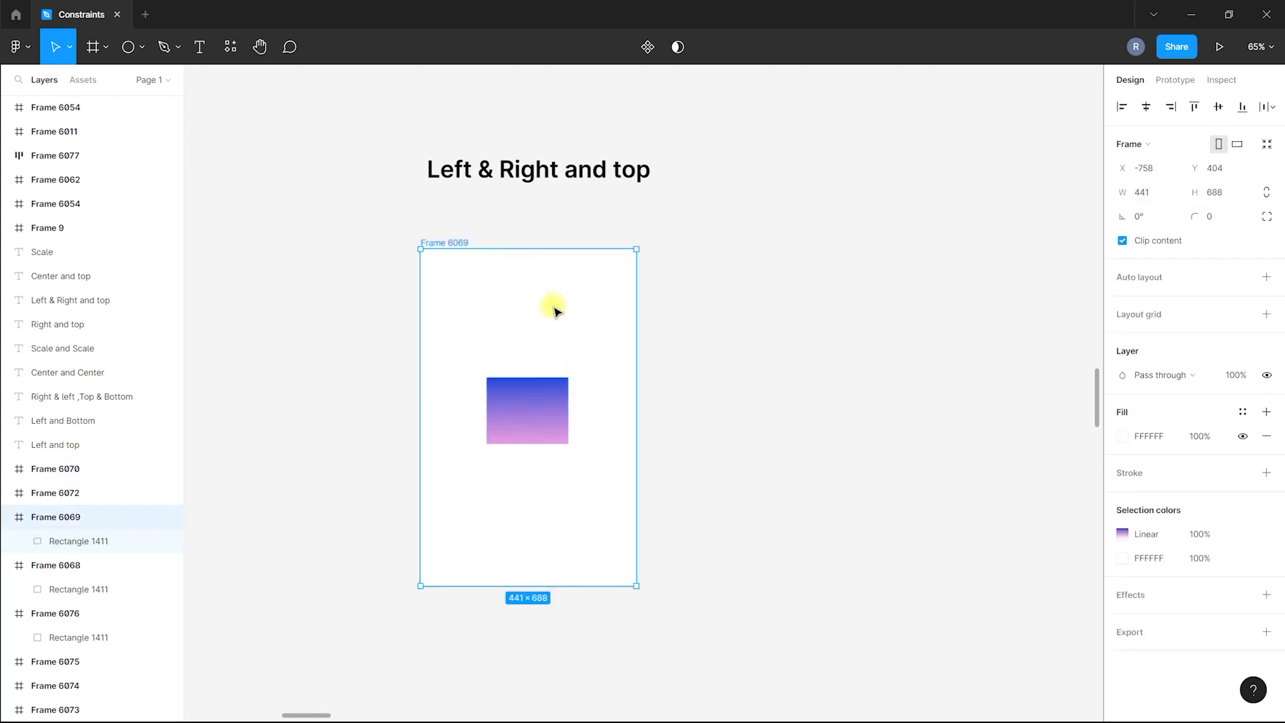
pyautogui.moveTo(636, 312); pyautogui.dragTo(771, 309)
pyautogui.hotkey('ctrl', 'z')
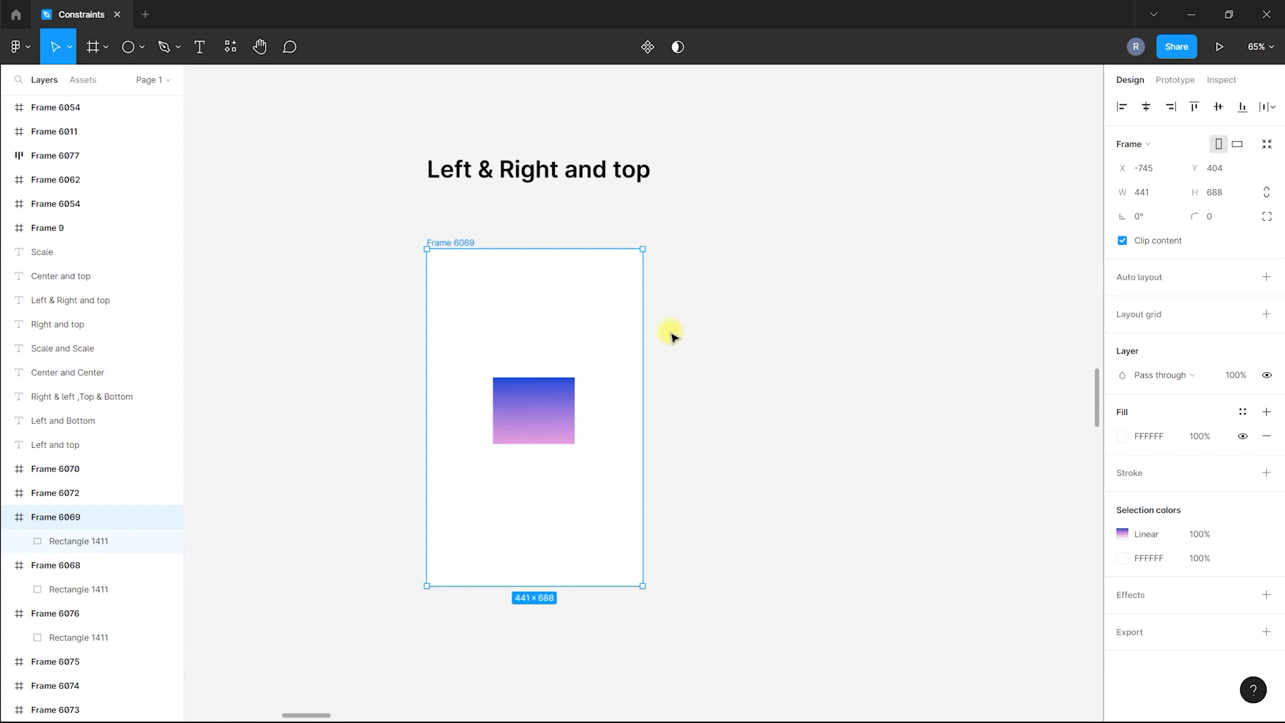
pyautogui.moveTo(644, 327); pyautogui.dragTo(643, 361)
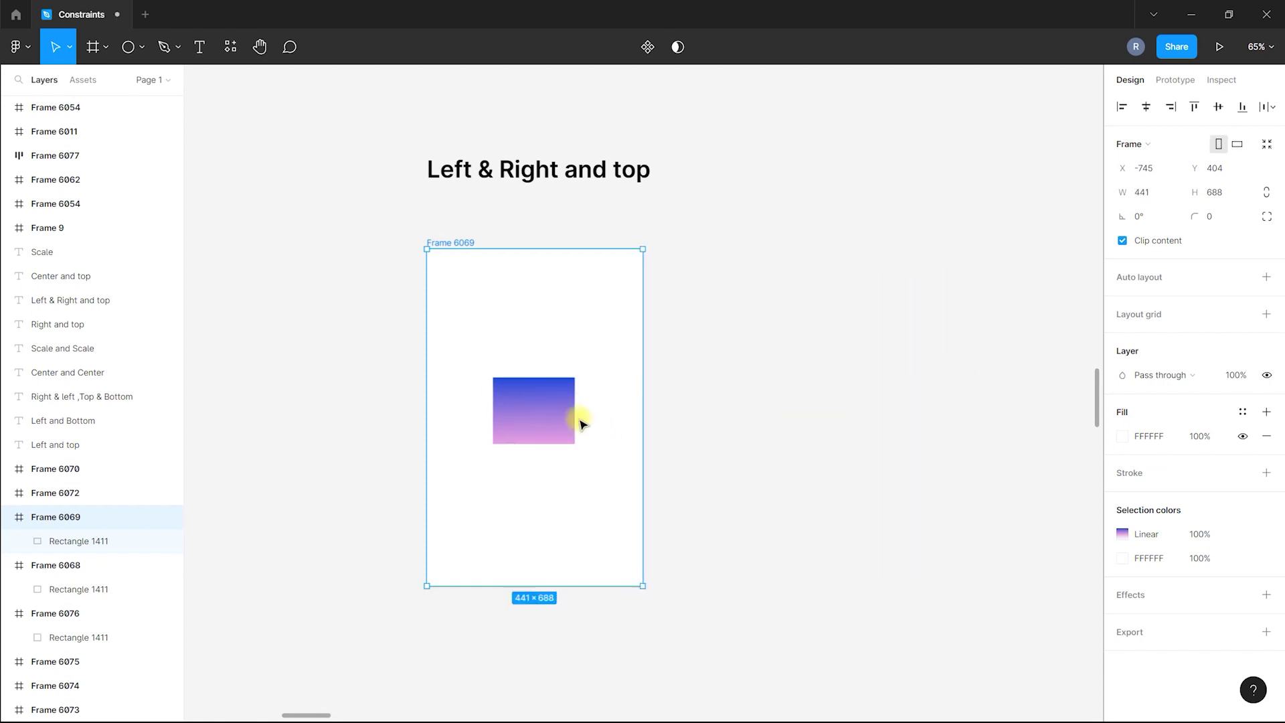
# Recheck the rectangle's constraints, try widening Frame 6069 to about 613, and undo the change.
pyautogui.click(529, 429)
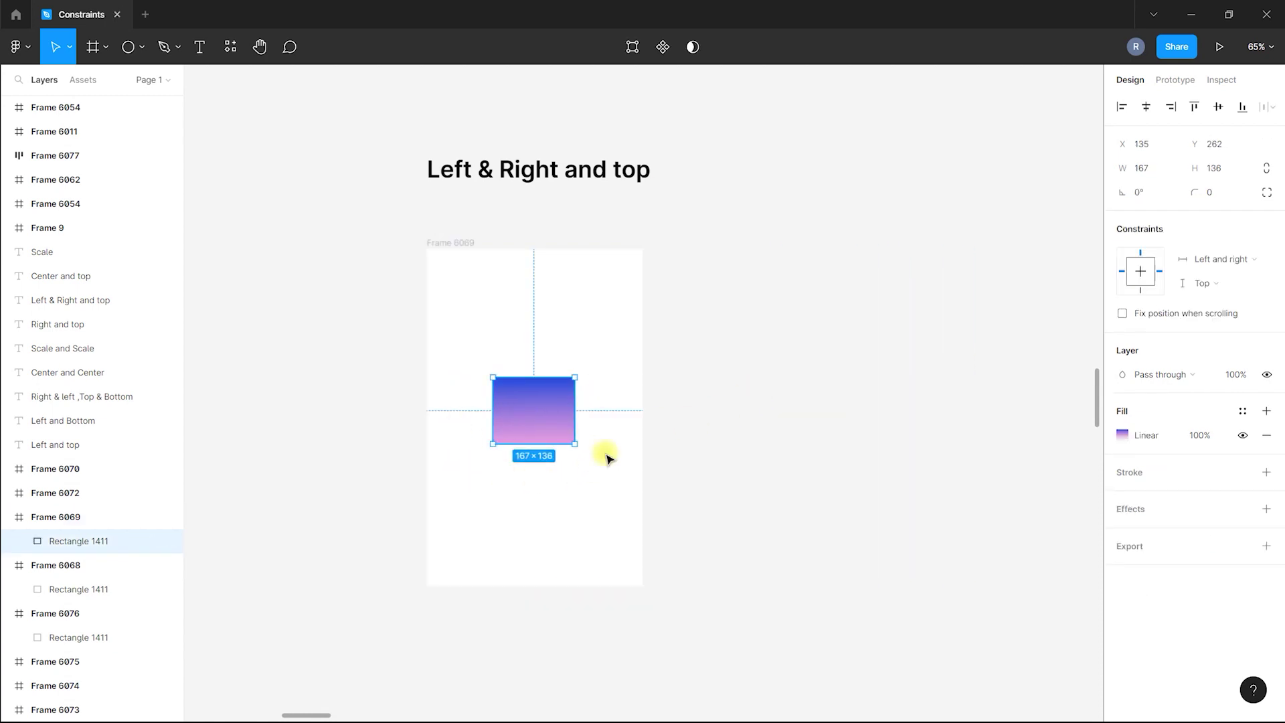
pyautogui.click(514, 261)
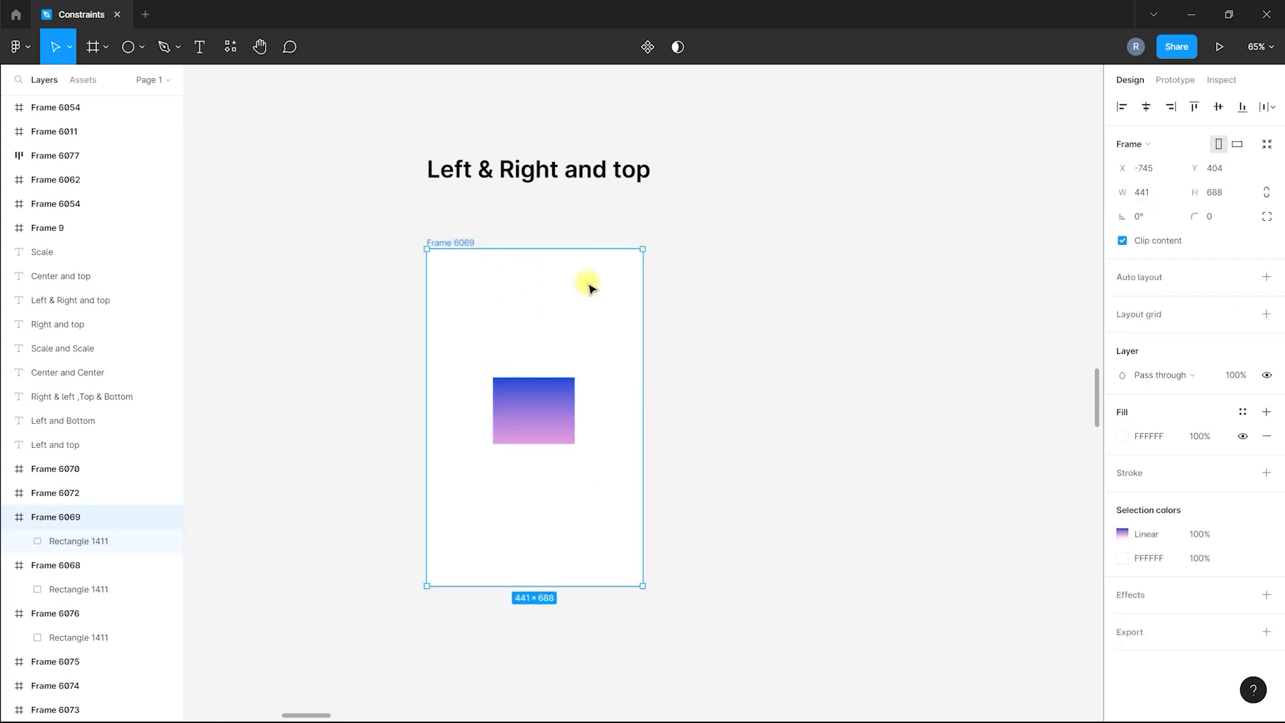
pyautogui.moveTo(647, 299); pyautogui.dragTo(727, 315)
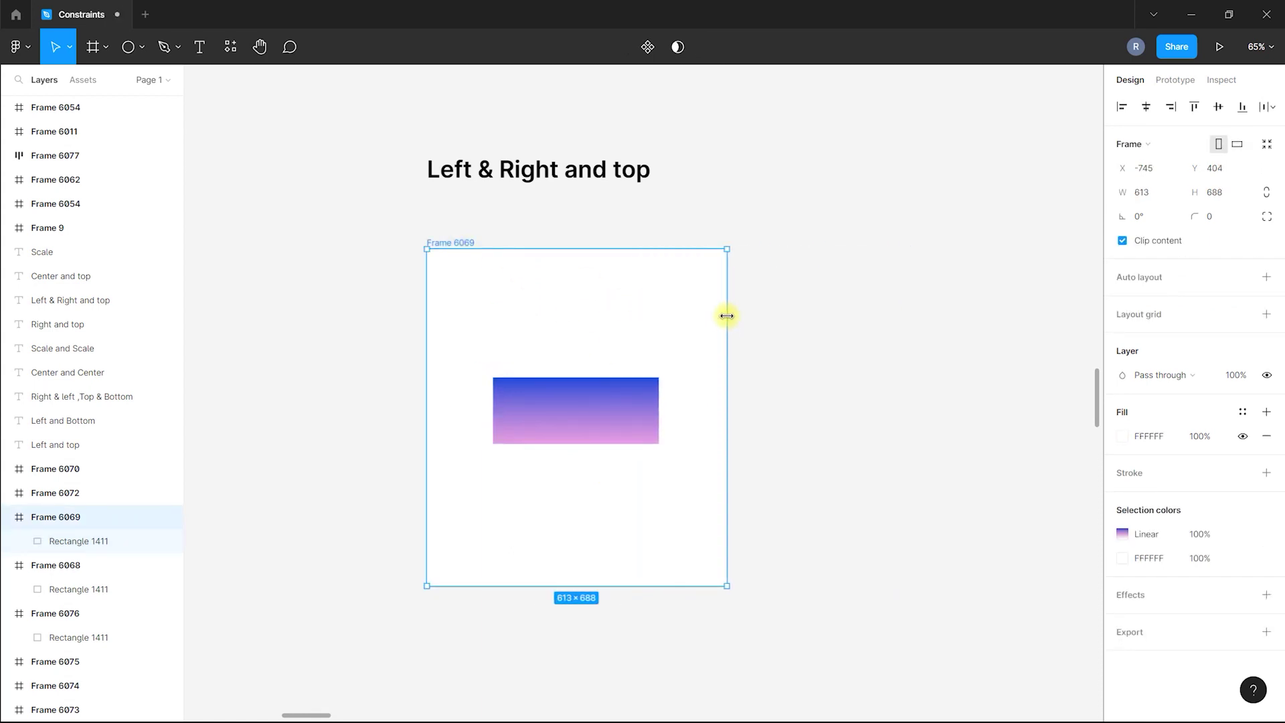
pyautogui.hotkey('ctrl', 'z')
pyautogui.moveTo(421, 327)
pyautogui.mouseDown()
pyautogui.moveTo(298, 321)
pyautogui.moveTo(412, 335)
pyautogui.mouseUp()
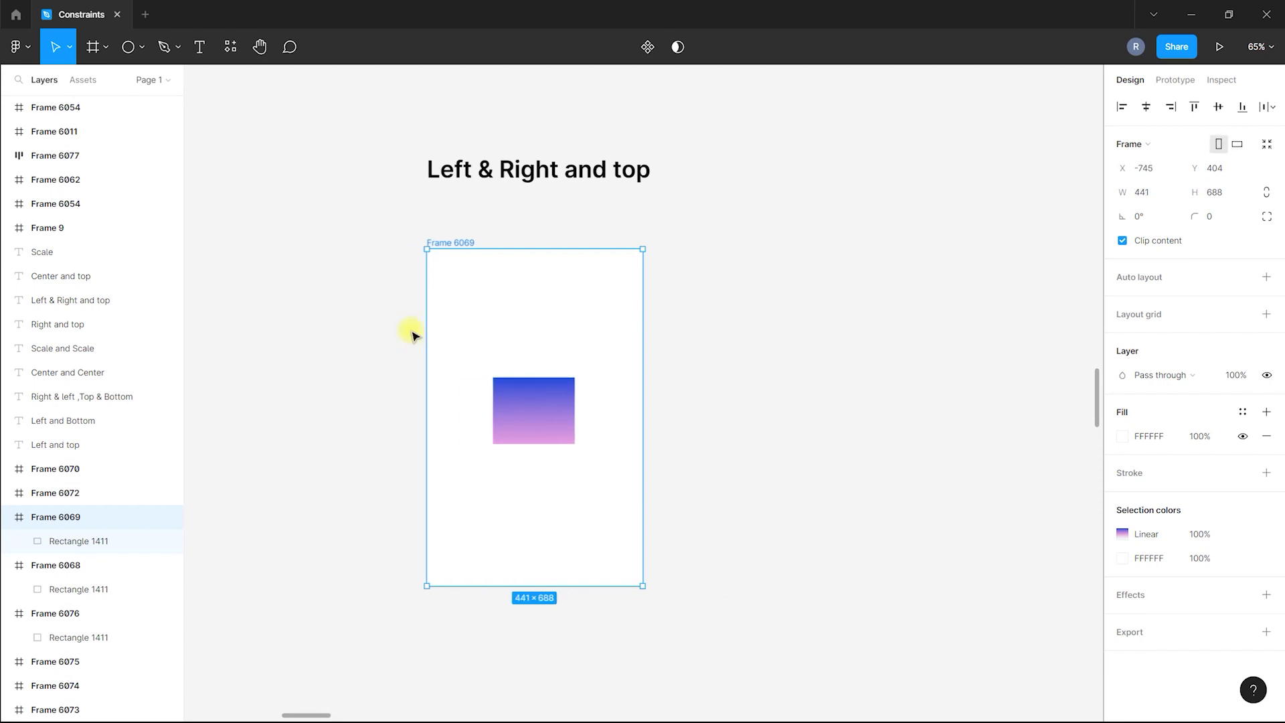
# Set the horizontal constraint of the gradient rectangle in Frame 6070, below the "Center and top" heading, to Left and right.
pyautogui.click(545, 404)
pyautogui.click(1213, 257)
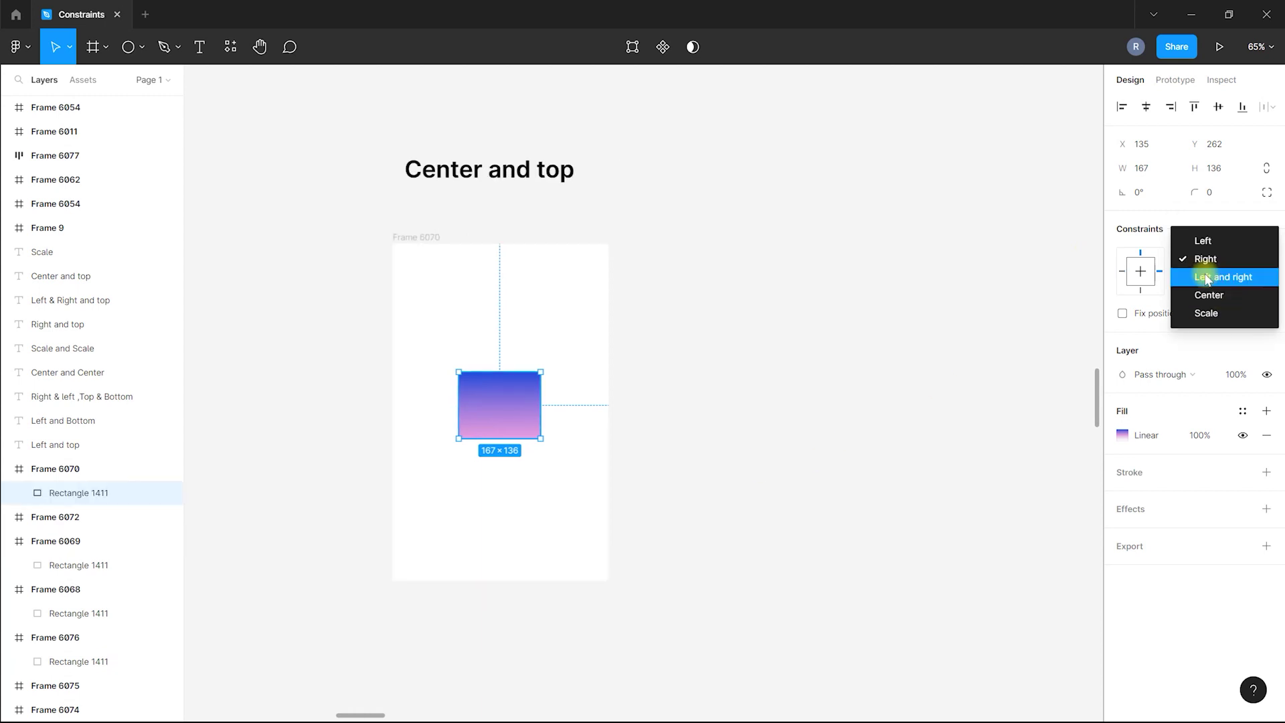
pyautogui.click(620, 272)
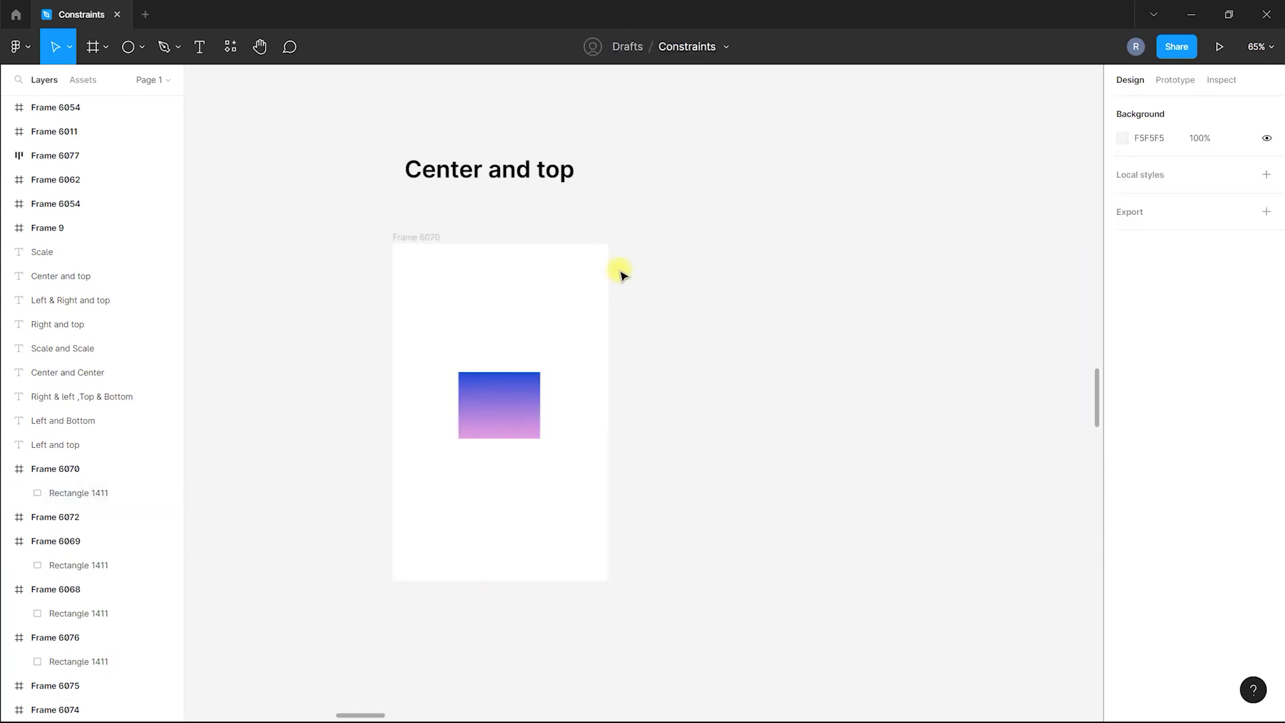
# Set the horizontal constraint of the gradient rectangle in Frame 6070 to Center.
pyautogui.click(425, 238)
pyautogui.click(502, 385)
pyautogui.click(1214, 259)
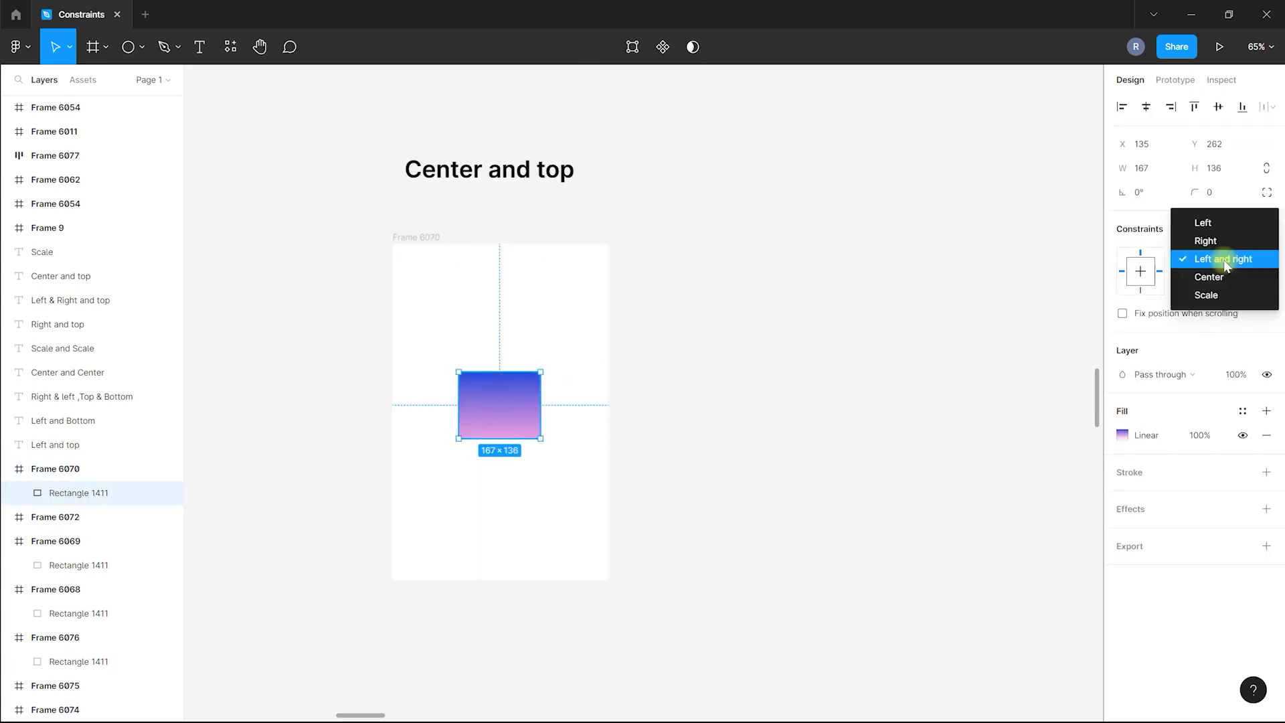
pyautogui.click(1217, 279)
# Try resizing Frame 6070 from its bottom-right corner to about 721 × 513, then from its right and bottom edges, undoing each change.
pyautogui.click(519, 264)
pyautogui.click(422, 239)
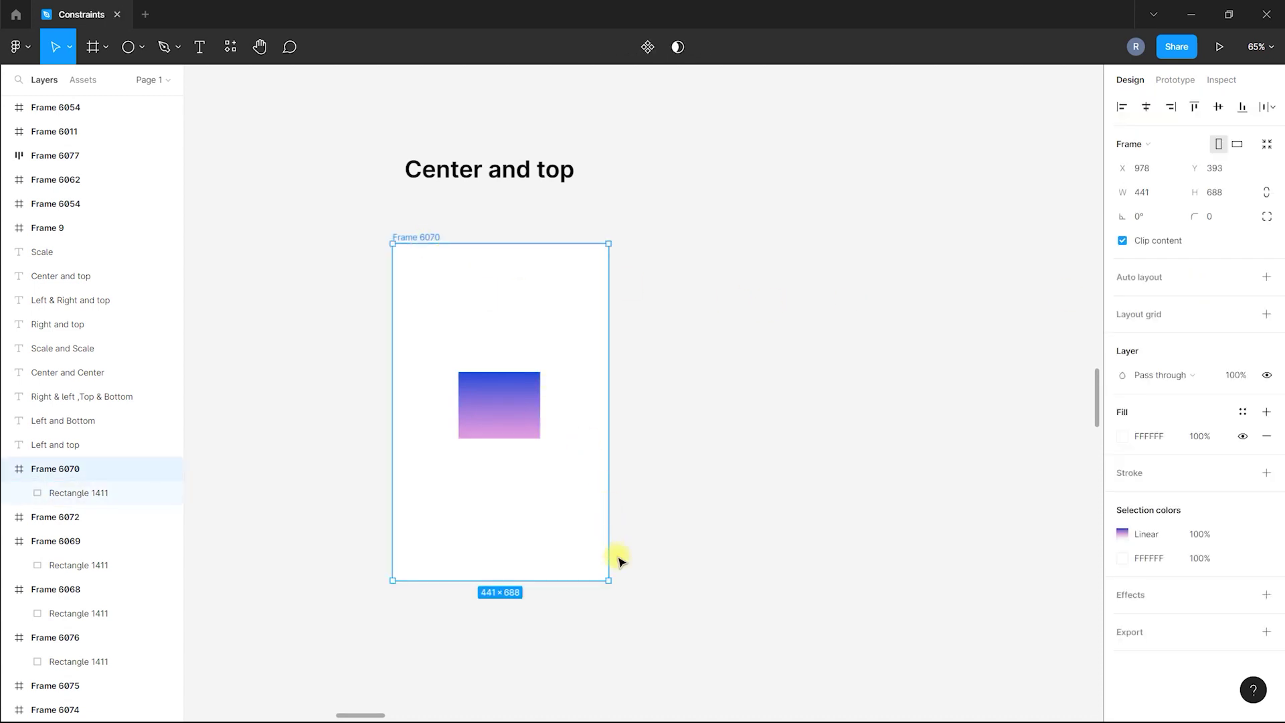
pyautogui.moveTo(611, 584); pyautogui.dragTo(746, 493)
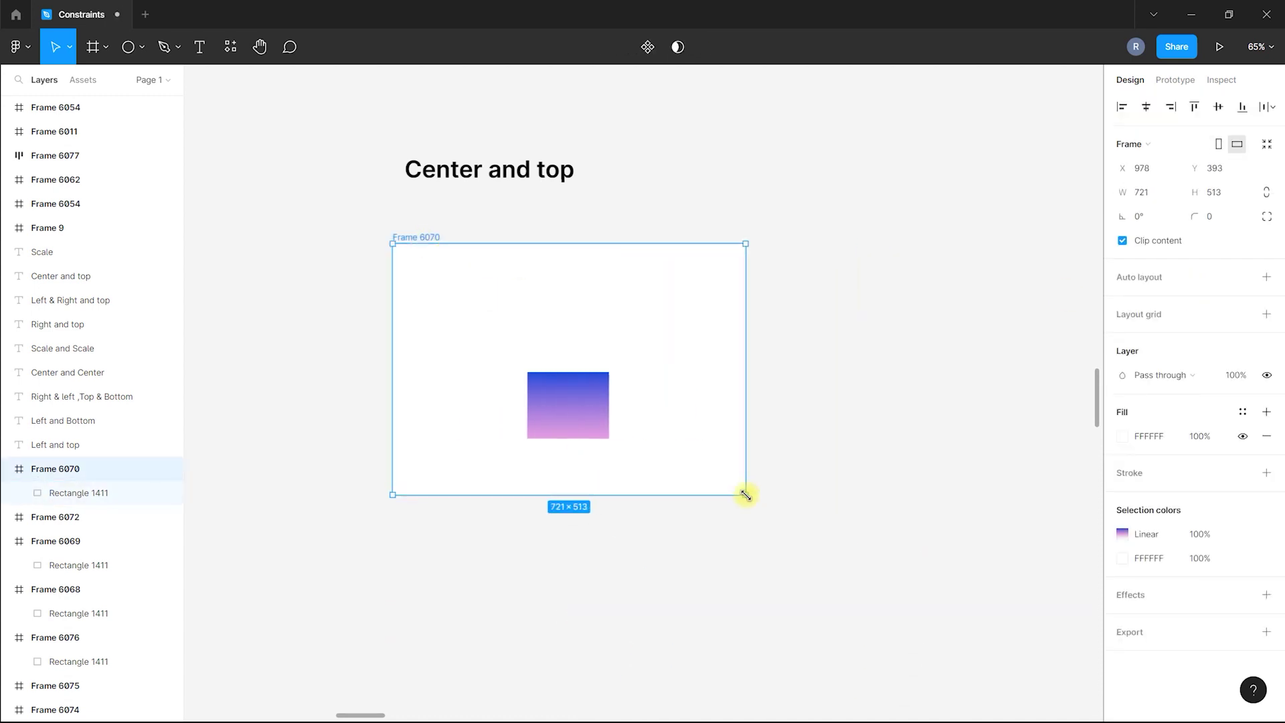
pyautogui.hotkey('ctrl', 'z')
pyautogui.moveTo(603, 388); pyautogui.dragTo(934, 414)
pyautogui.hotkey('ctrl', 'z')
pyautogui.hotkey('ctrl', 'z')
pyautogui.moveTo(516, 579); pyautogui.dragTo(568, 620)
pyautogui.hotkey('ctrl', 'z')
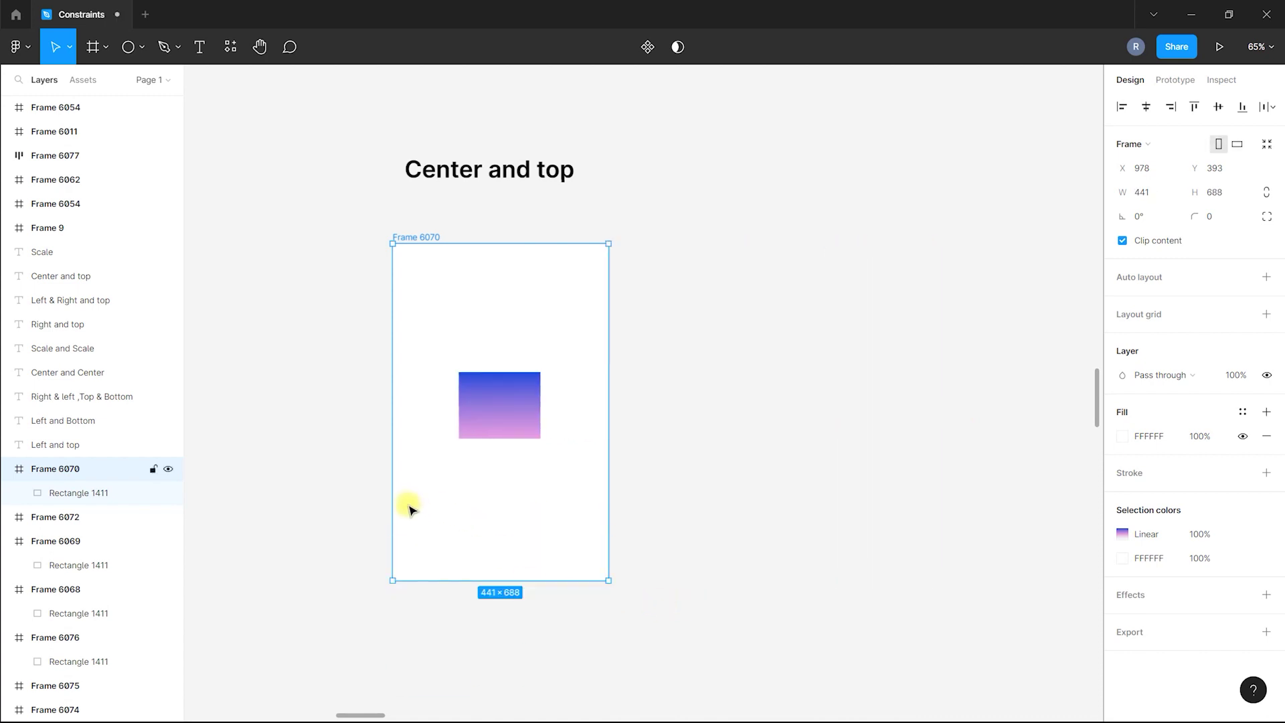
# Try widening Frame 6070 to about 1725, check its rectangle's position and constraints, and undo the resize.
pyautogui.scroll(-3, 408, 495)
pyautogui.scroll(2, 361, 571)
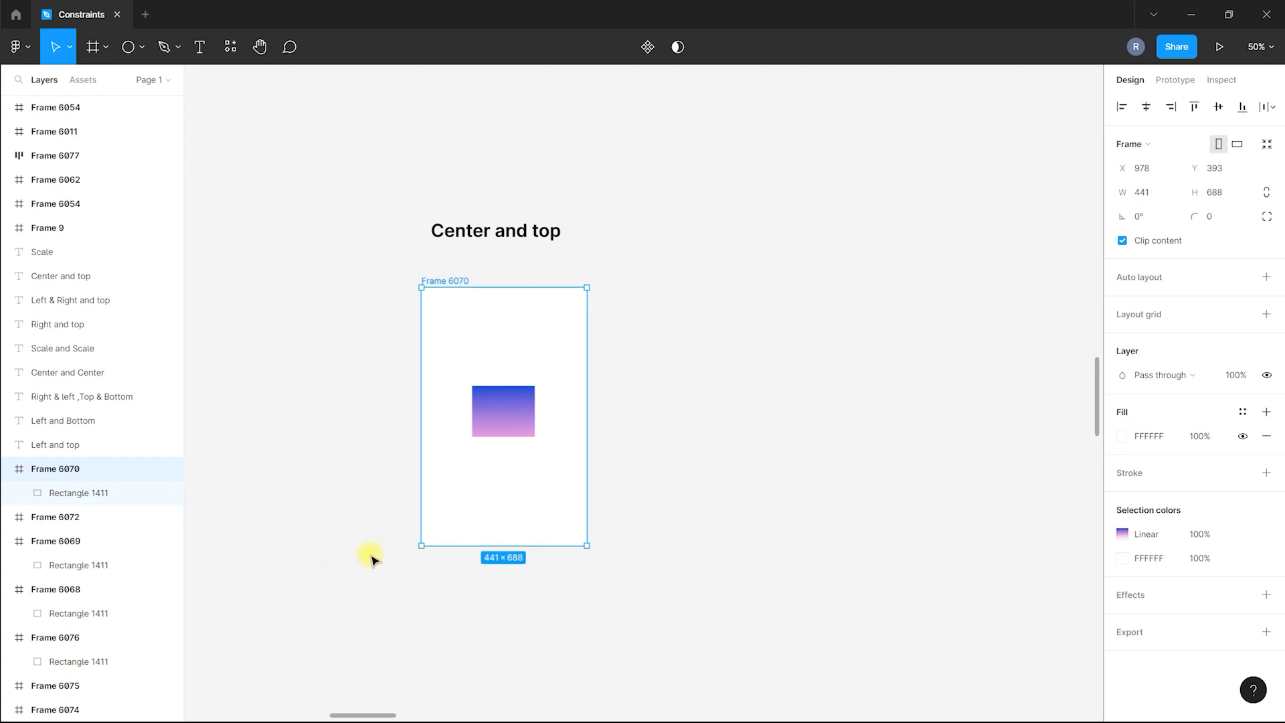
pyautogui.moveTo(587, 482); pyautogui.dragTo(1048, 484)
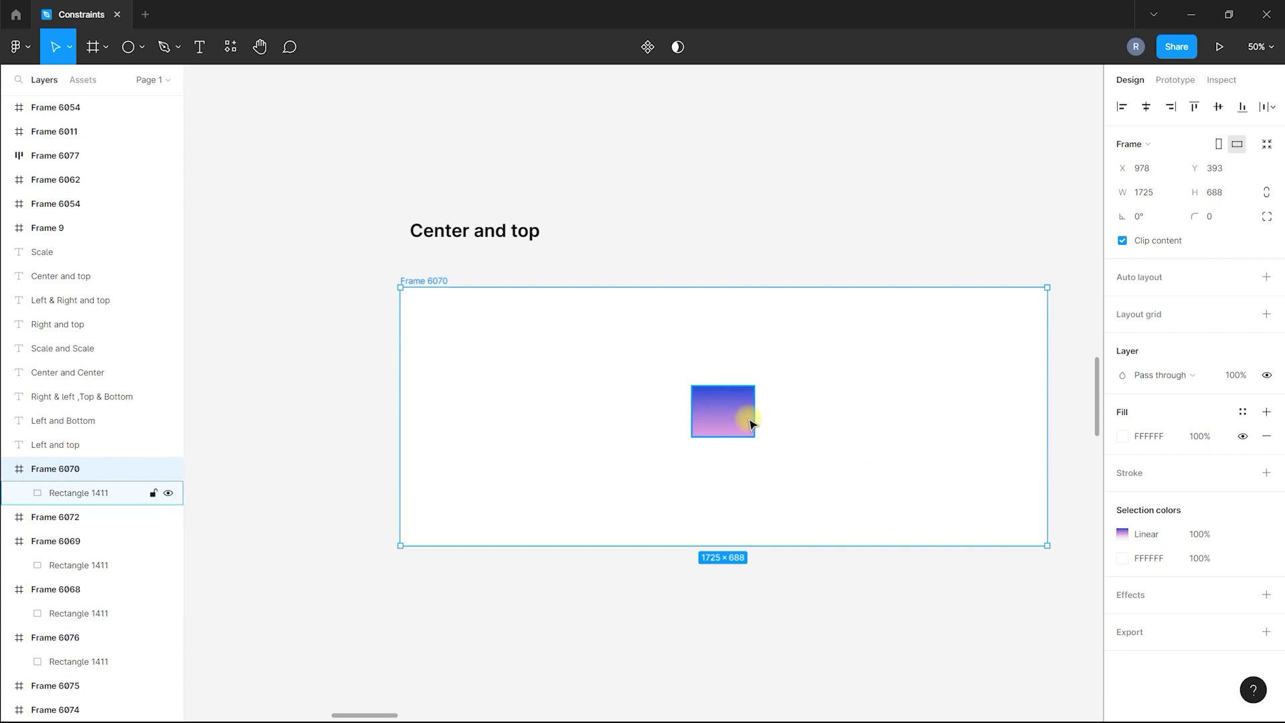
pyautogui.moveTo(747, 424)
pyautogui.mouseDown()
pyautogui.moveTo(582, 419)
pyautogui.moveTo(797, 429)
pyautogui.moveTo(723, 422)
pyautogui.mouseUp()
pyautogui.click(445, 281)
pyautogui.press('Return')
pyautogui.hotkey('ctrl', 'z')
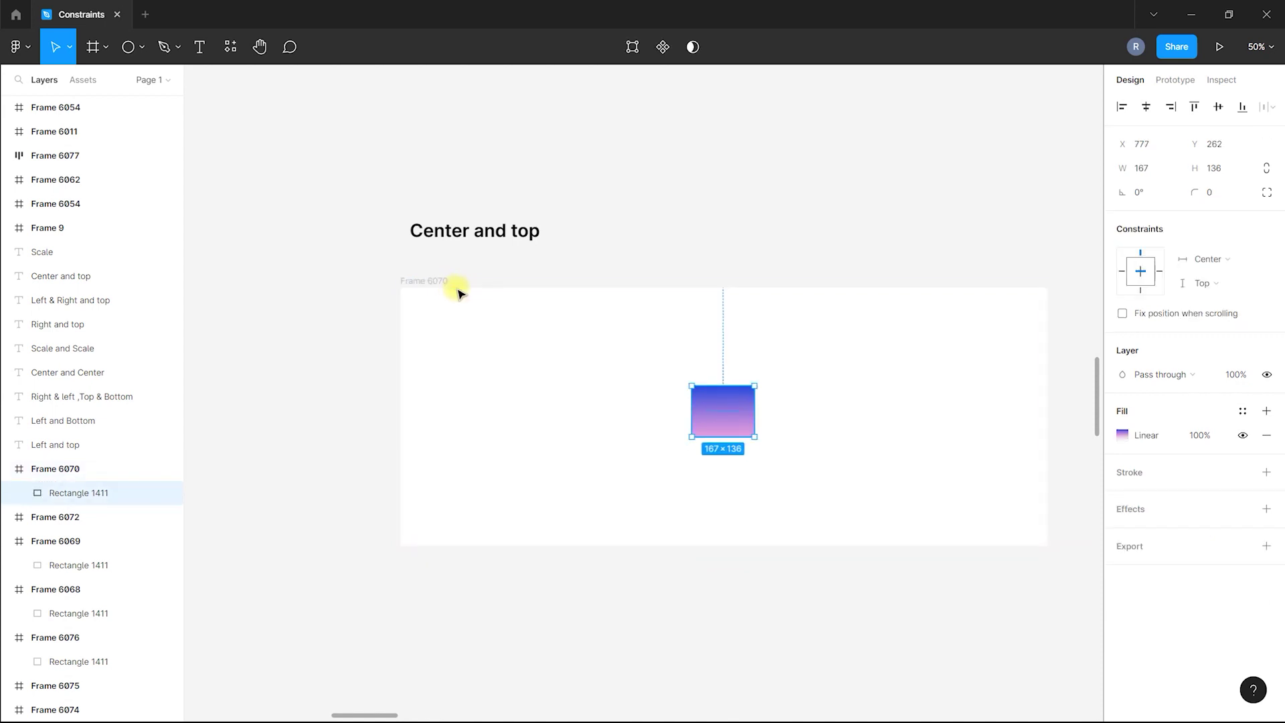
pyautogui.click(457, 287)
pyautogui.hotkey('ctrl', 'z')
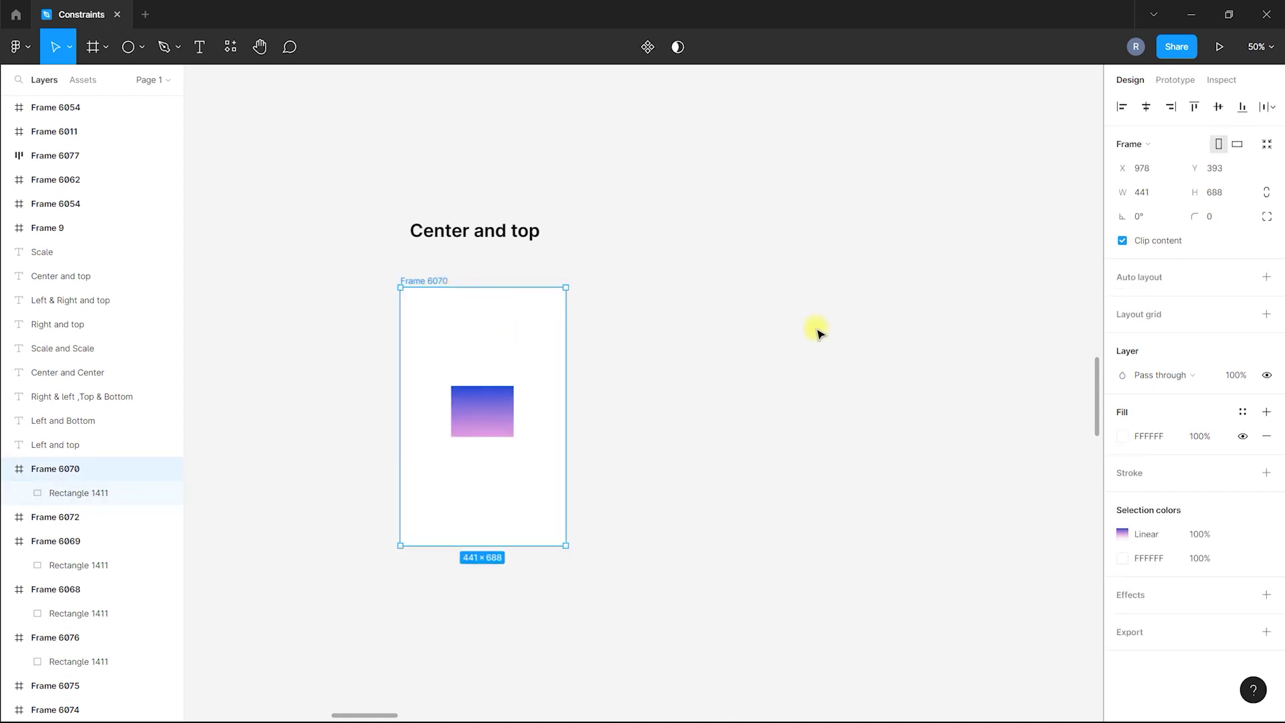
# Review the horizontal constraint options of the gradient rectangle in Frame 6070 and keep Center.
pyautogui.click(482, 410)
pyautogui.click(712, 358)
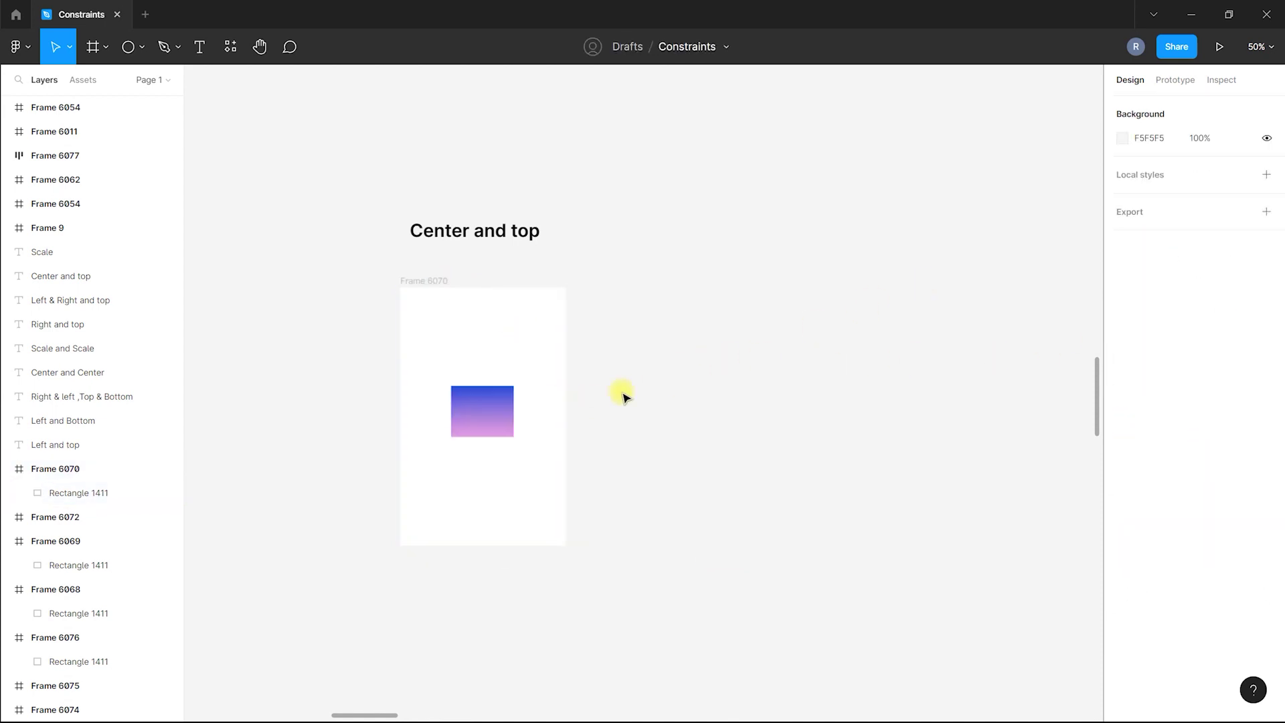
pyautogui.click(491, 429)
pyautogui.click(1233, 258)
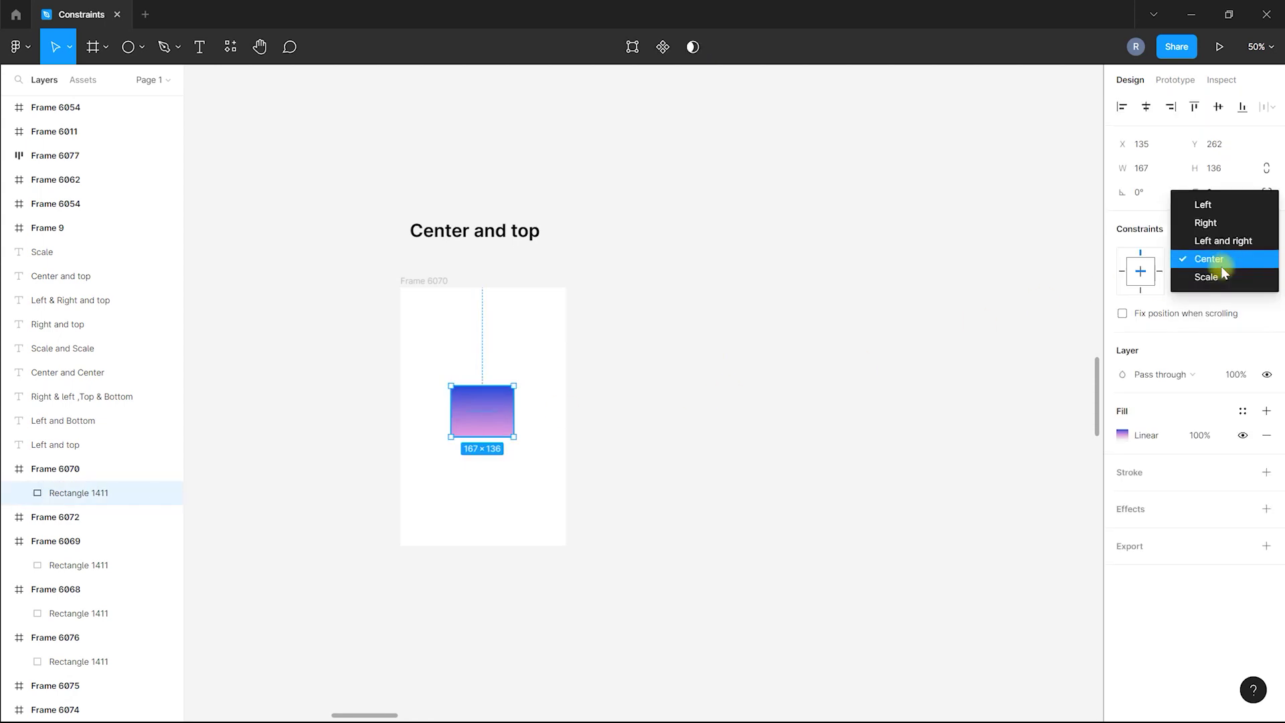
pyautogui.click(1222, 267)
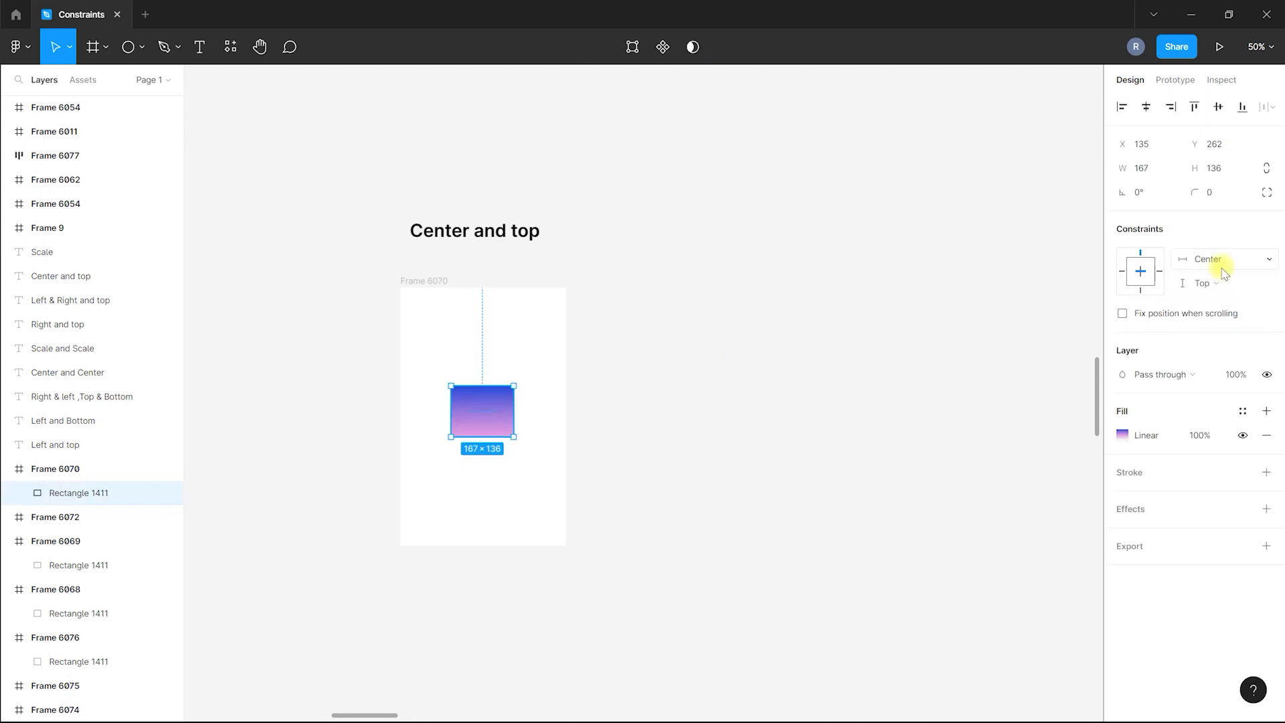
# Review the vertical and horizontal constraint options of the gradient rectangle in Frame 6070, keeping Center and Top.
pyautogui.click(1223, 283)
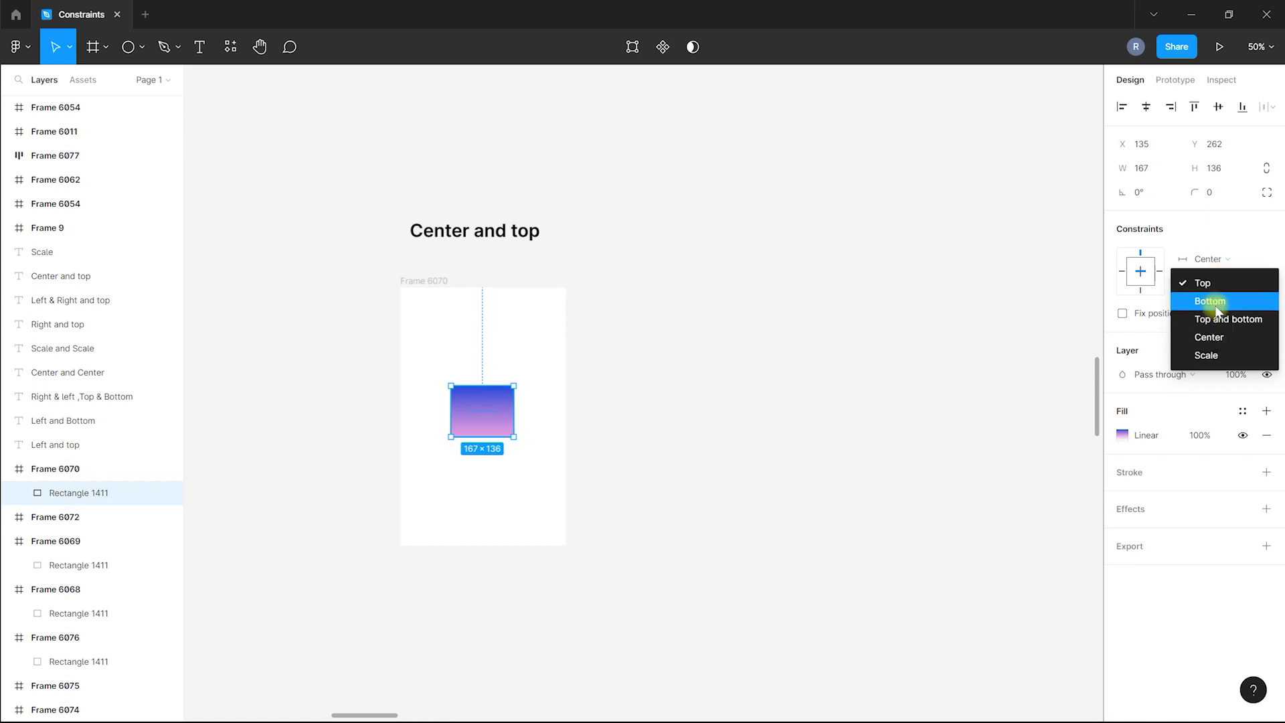
pyautogui.click(976, 345)
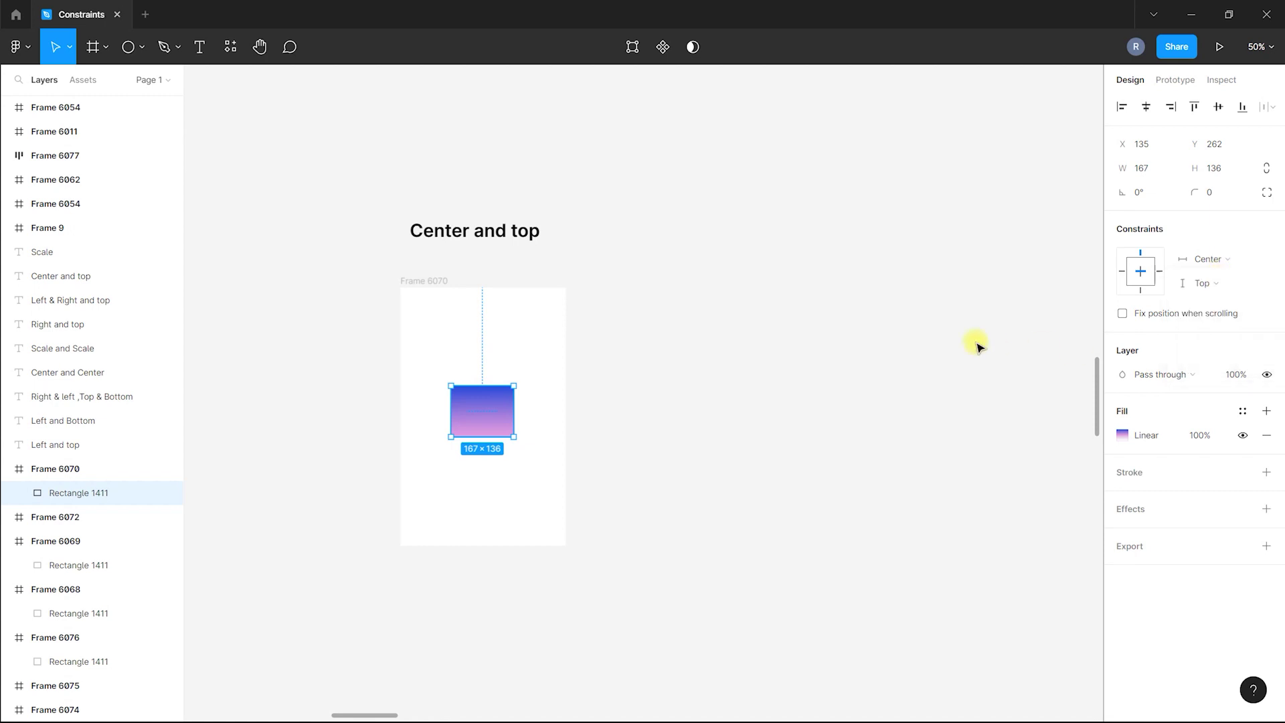
pyautogui.click(1208, 259)
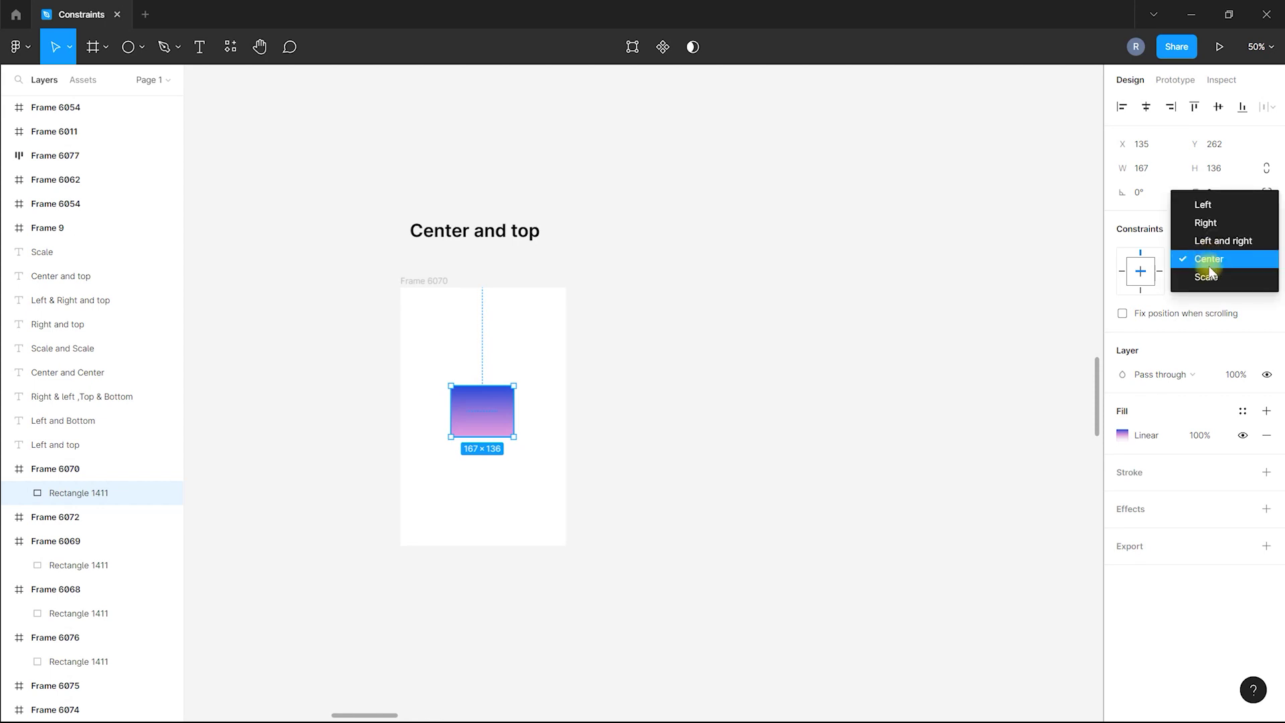
pyautogui.click(883, 320)
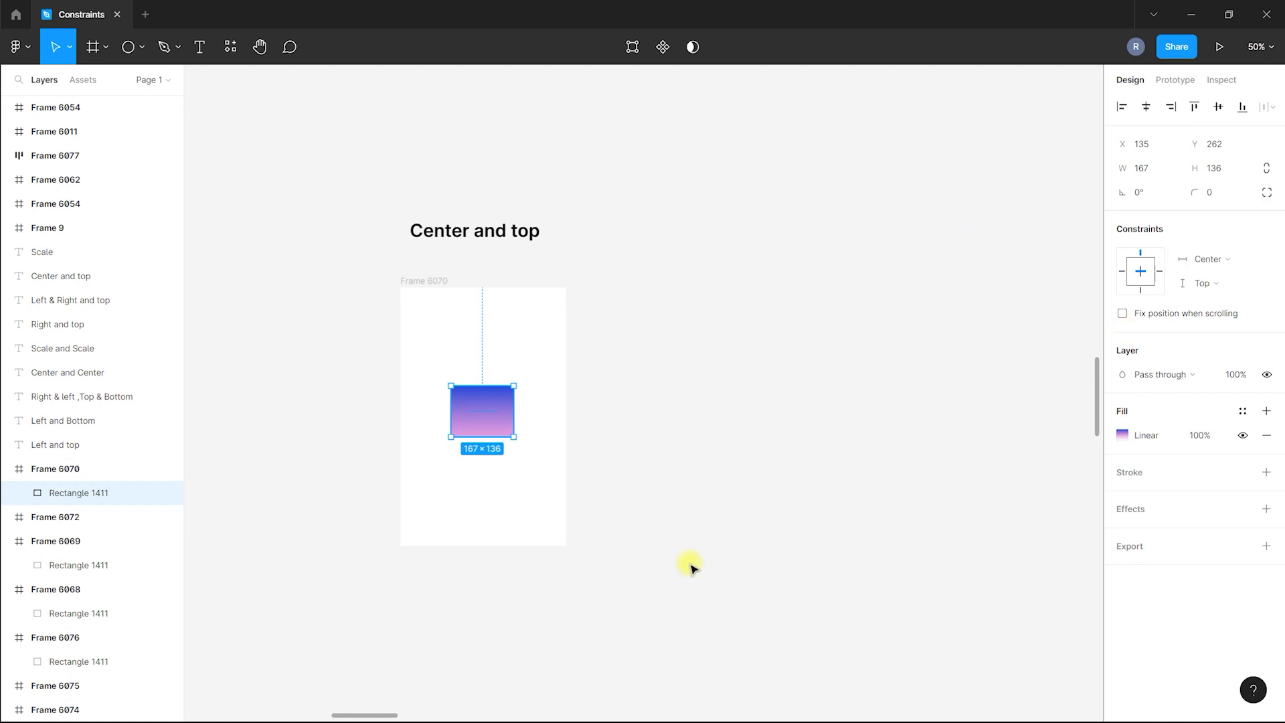
# Set the horizontal constraint of the gradient rectangle in Frame 6073 to Left and look over its vertical options.
pyautogui.moveTo(362, 715); pyautogui.dragTo(204, 715)
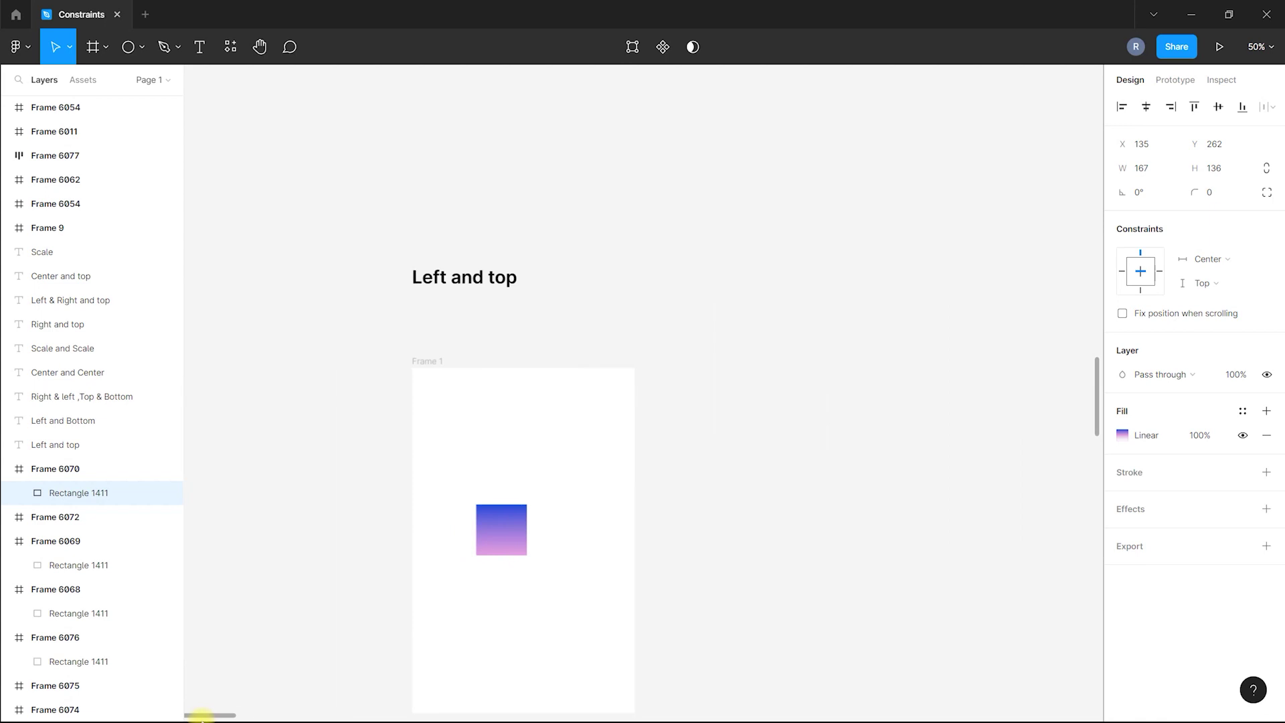
pyautogui.scroll(-5, 497, 370)
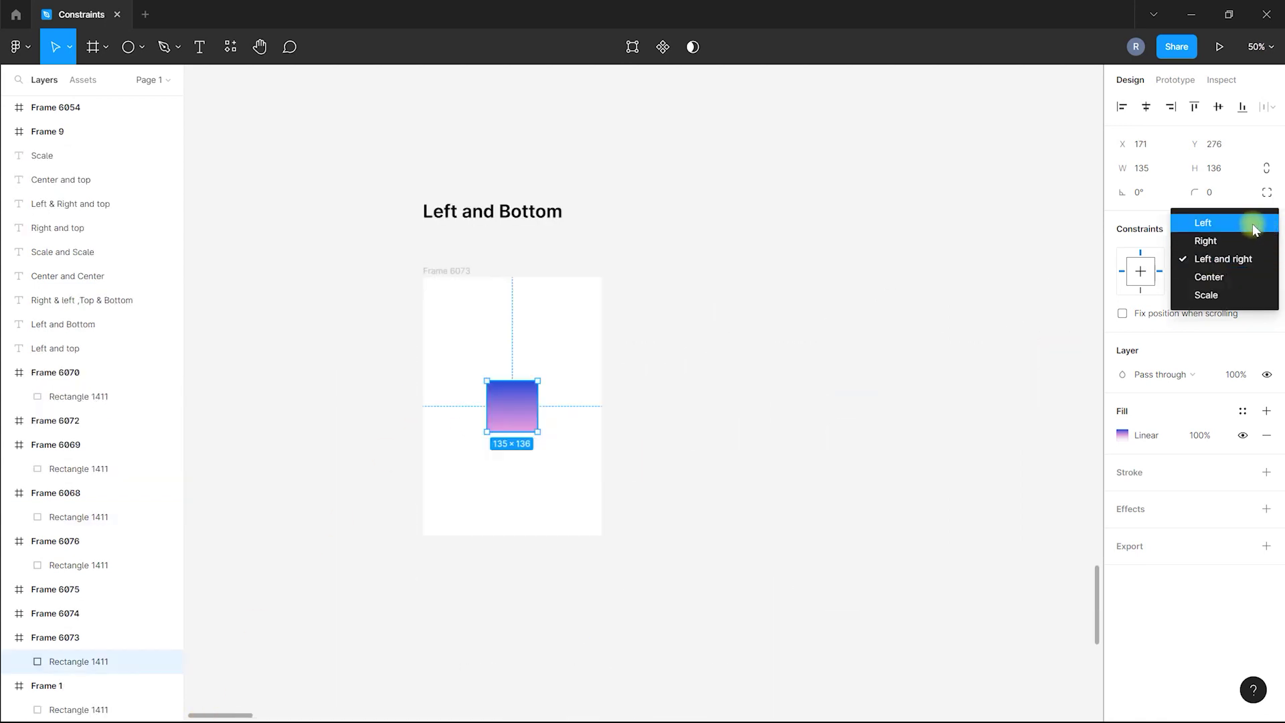
pyautogui.click(1252, 223)
pyautogui.click(1216, 259)
pyautogui.click(1219, 261)
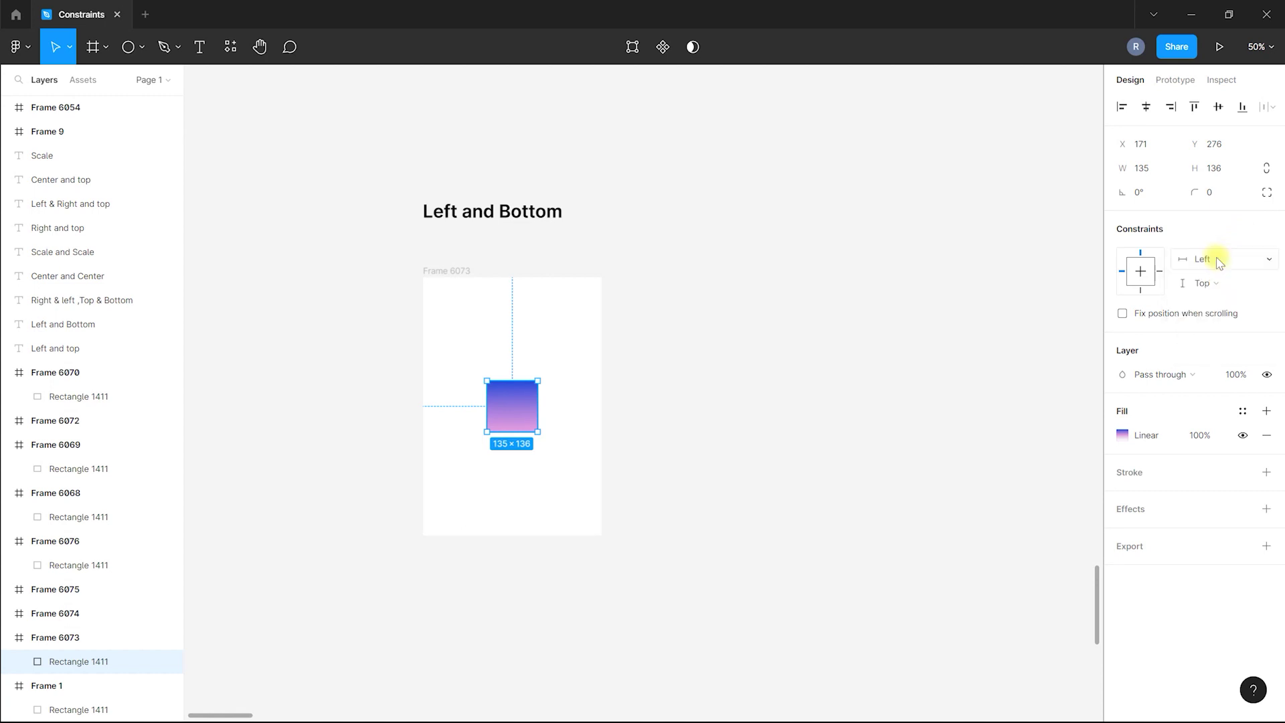
pyautogui.click(1211, 284)
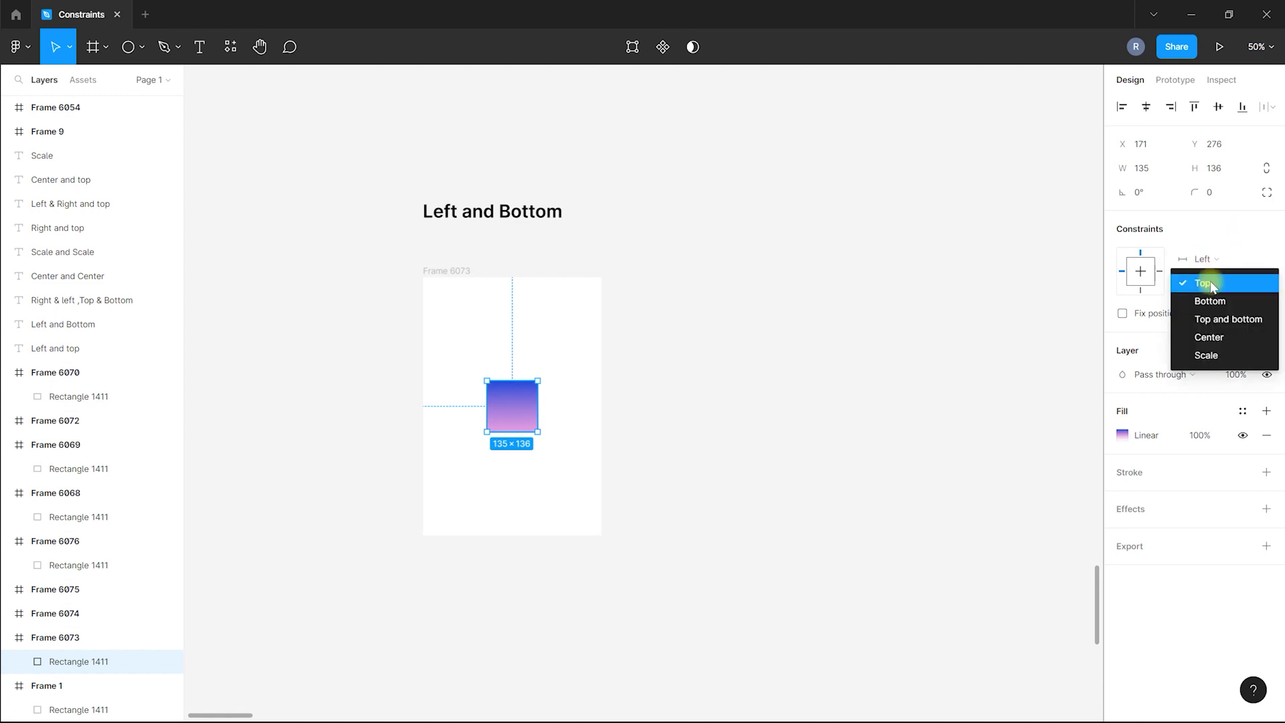
# Try resizing Frame 6073 from its upper edge and undo the change.
pyautogui.doubleClick(450, 273)
pyautogui.moveTo(528, 273); pyautogui.dragTo(551, 336)
pyautogui.hotkey('ctrl', 'z')
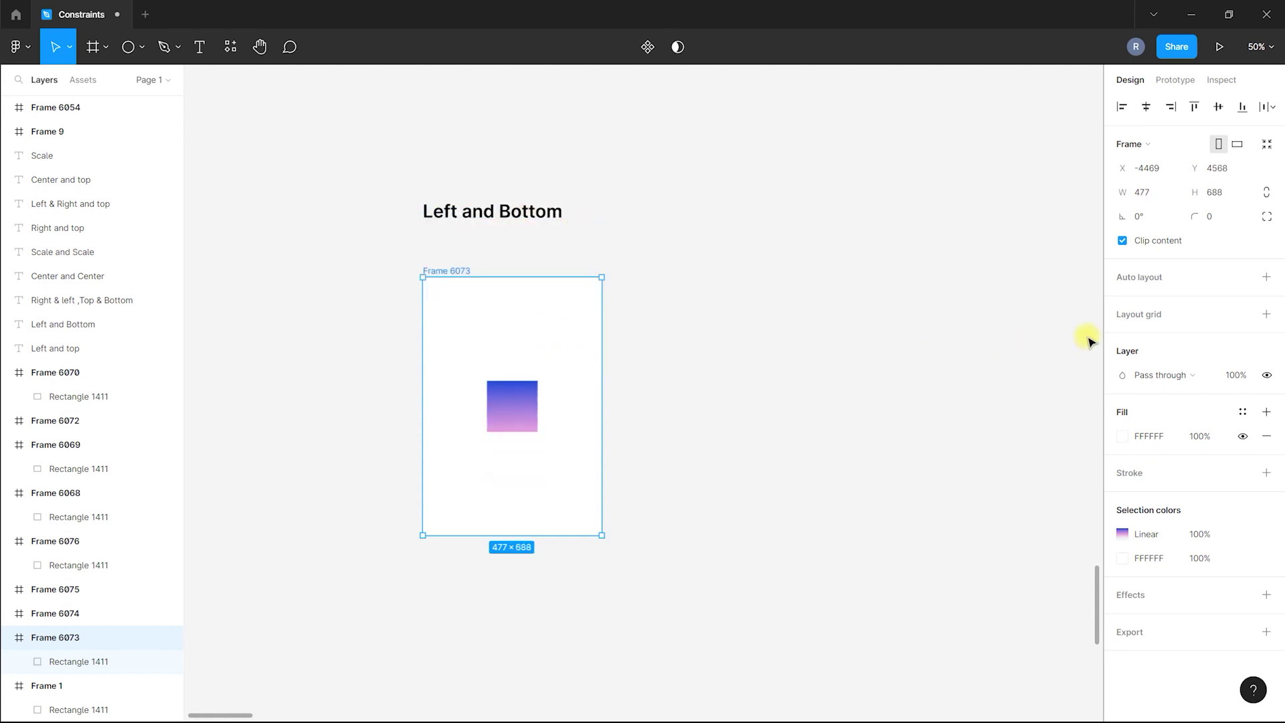
# Set the vertical constraint of the gradient rectangle in Frame 6073 to Bottom.
pyautogui.click(508, 395)
pyautogui.click(1199, 292)
pyautogui.click(1205, 301)
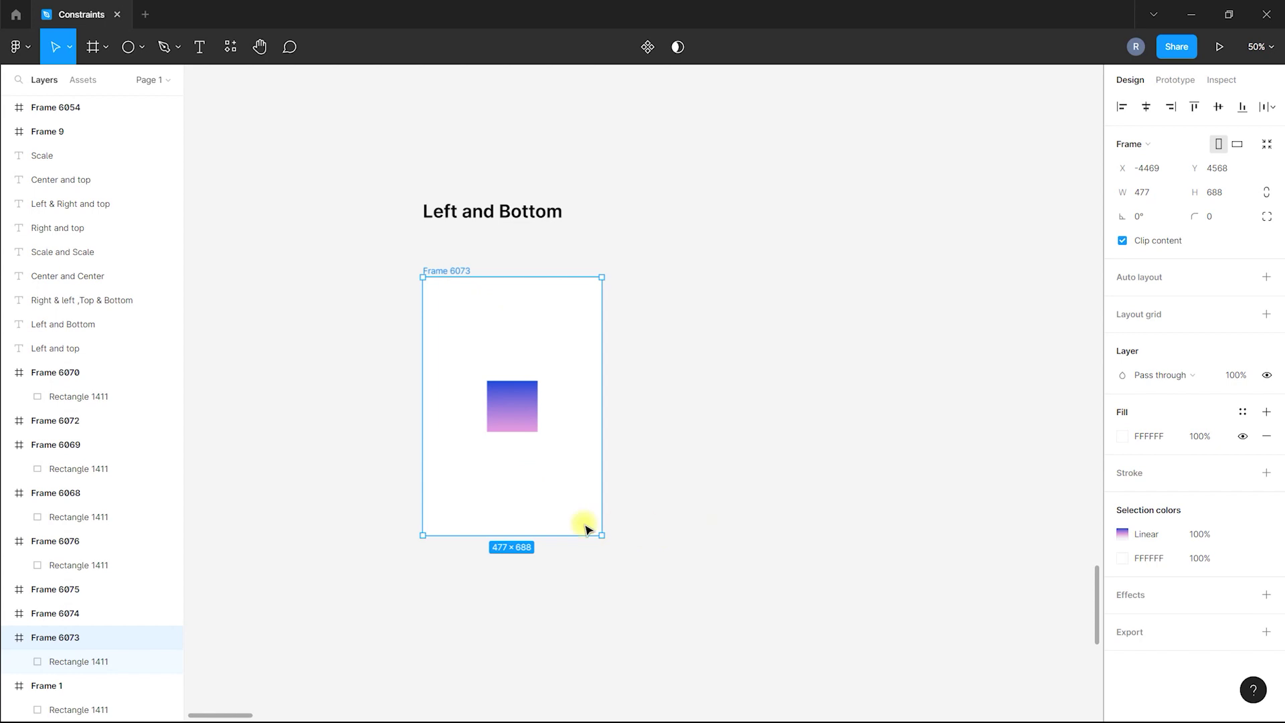
# Try resizing Frame 6073 from its bottom and left edges, restoring its 477 × 688 size each time.
pyautogui.moveTo(536, 532); pyautogui.dragTo(589, 502)
pyautogui.scroll(-3, 490, 459)
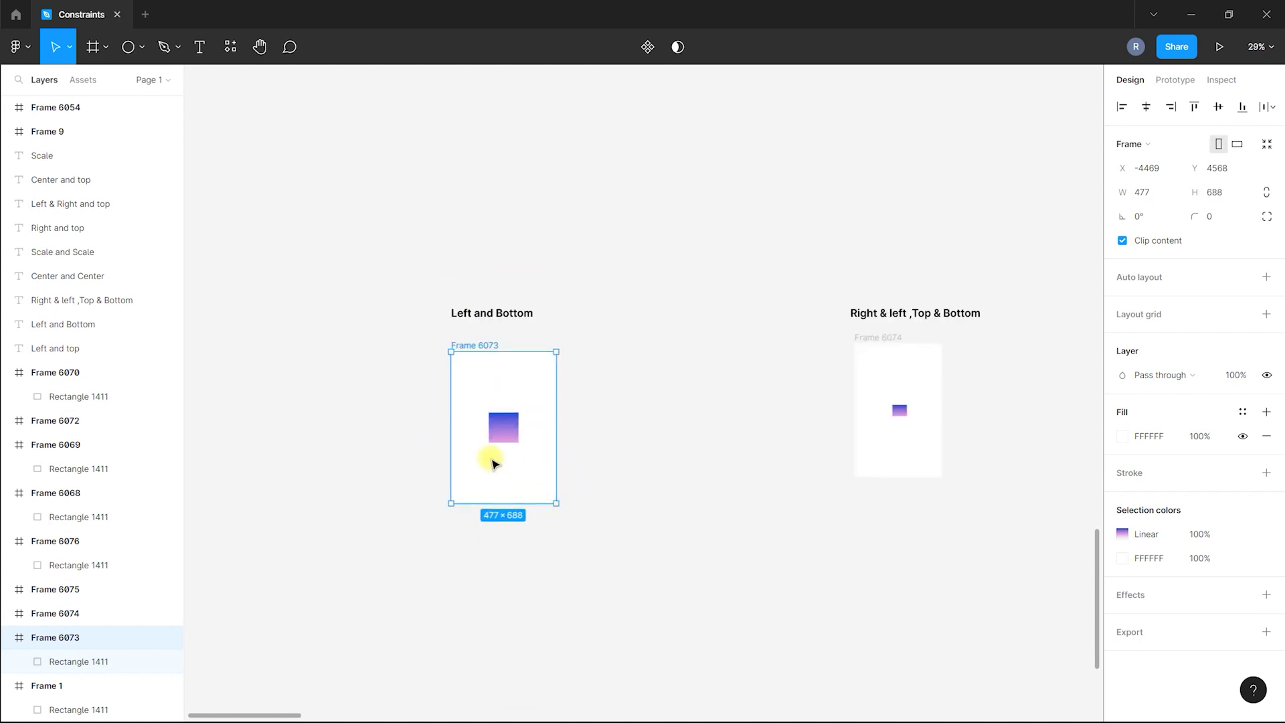
pyautogui.scroll(1, 491, 541)
pyautogui.scroll(3, 438, 517)
pyautogui.scroll(-1, 519, 494)
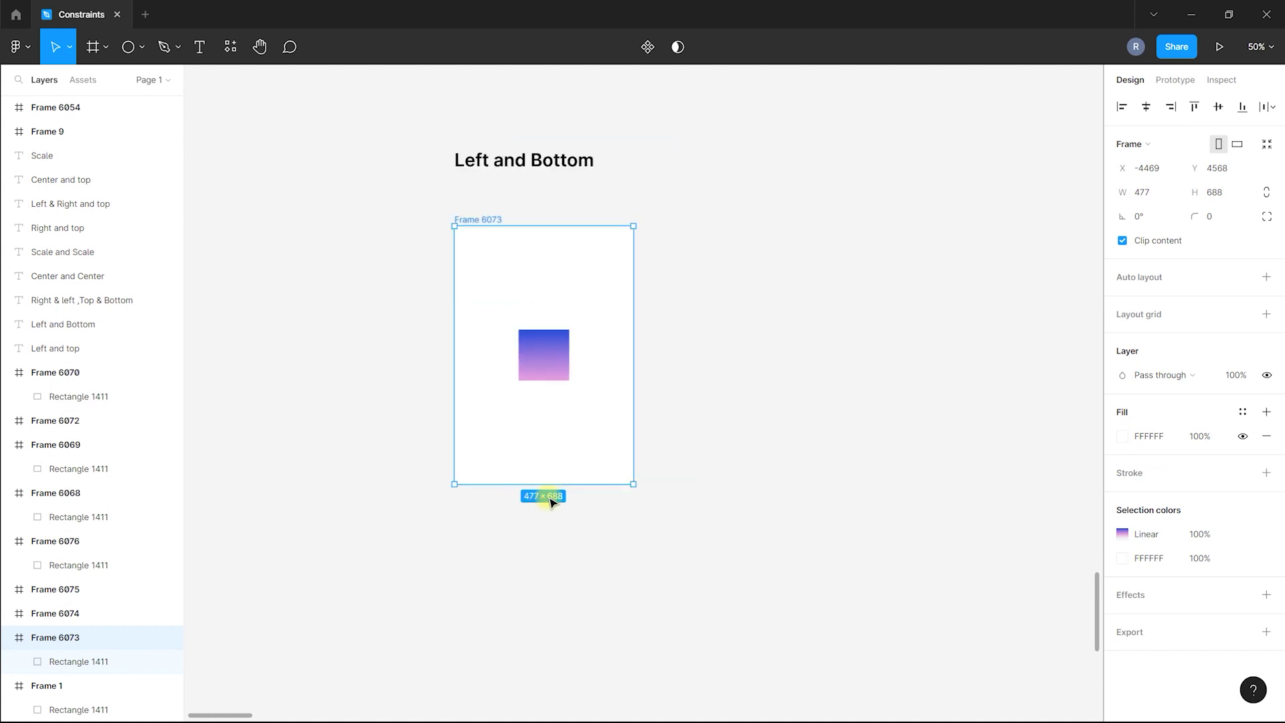
pyautogui.moveTo(558, 480)
pyautogui.mouseDown()
pyautogui.moveTo(571, 645)
pyautogui.moveTo(559, 484)
pyautogui.mouseUp()
pyautogui.moveTo(457, 355); pyautogui.dragTo(452, 406)
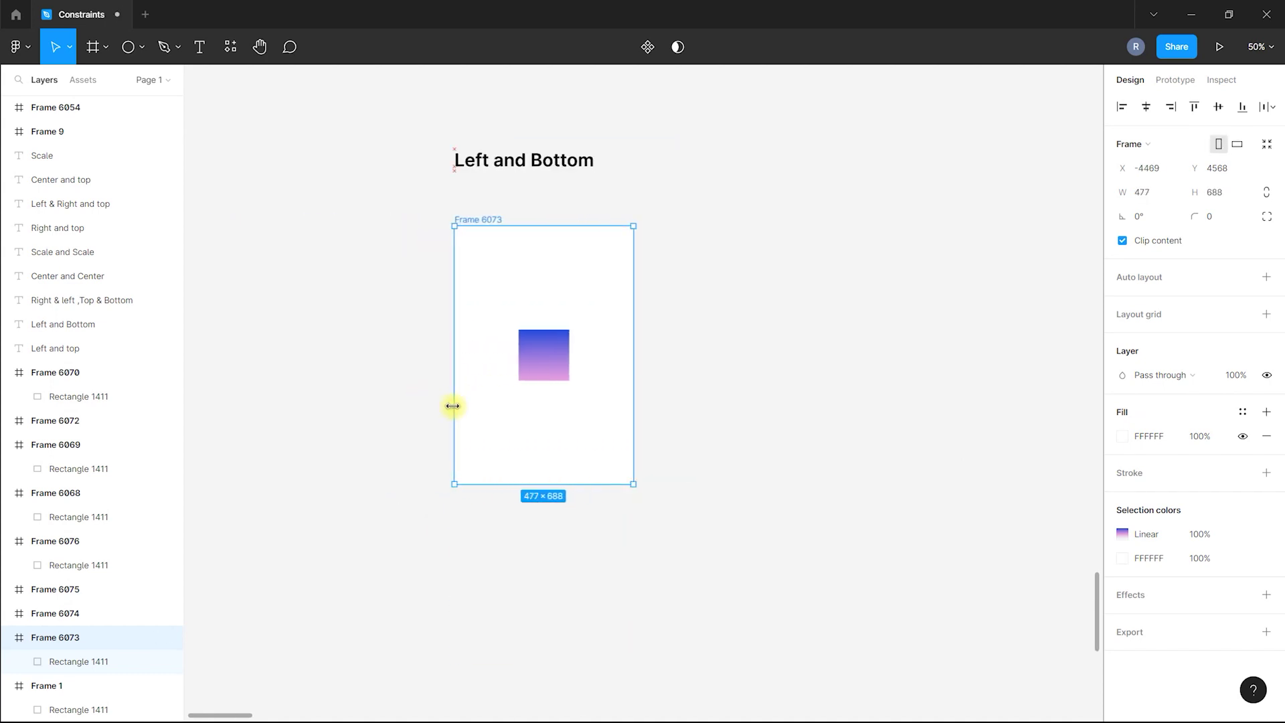
# Set the horizontal constraint of the gradient rectangle in Frame 6073 to Left and right.
pyautogui.click(544, 364)
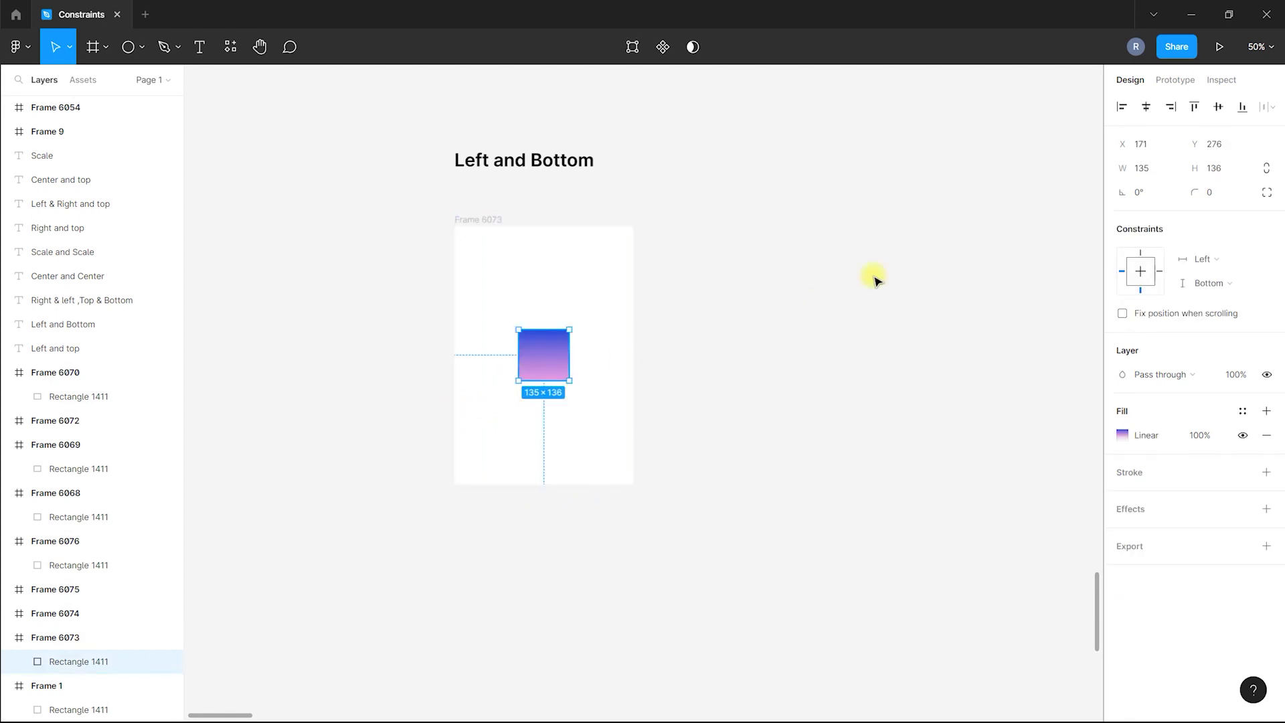
pyautogui.click(1204, 261)
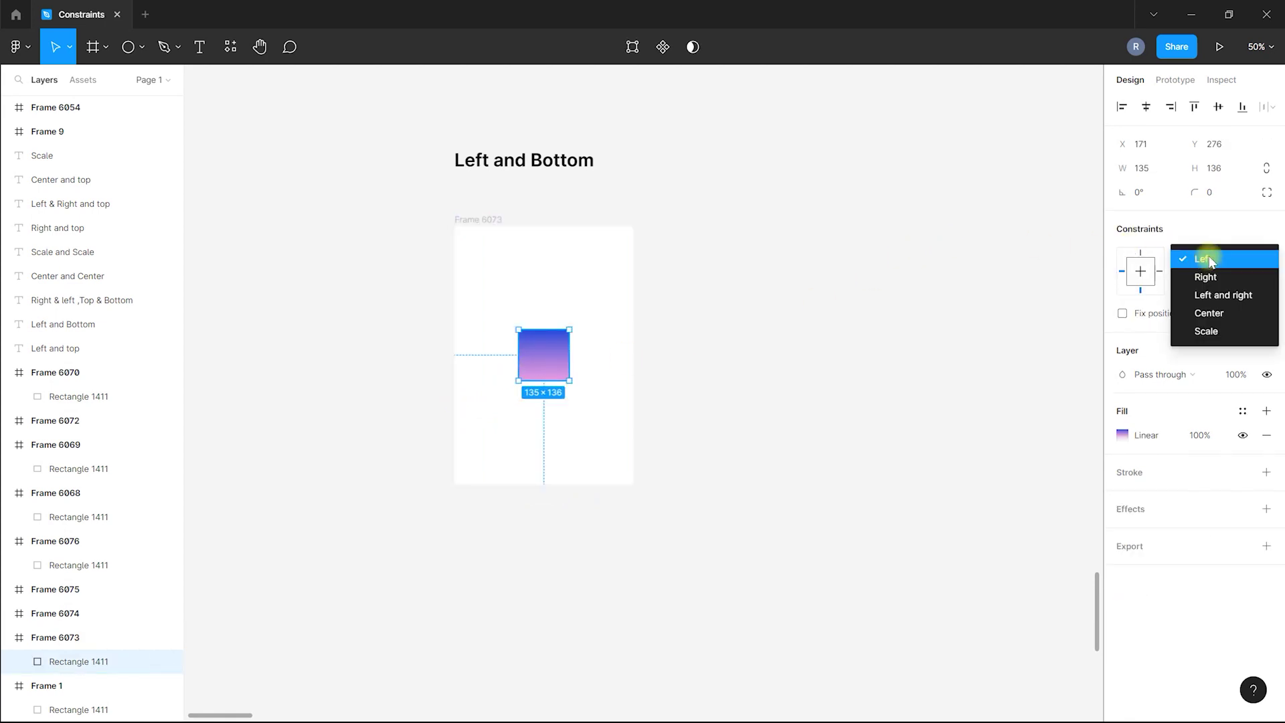
pyautogui.click(1216, 296)
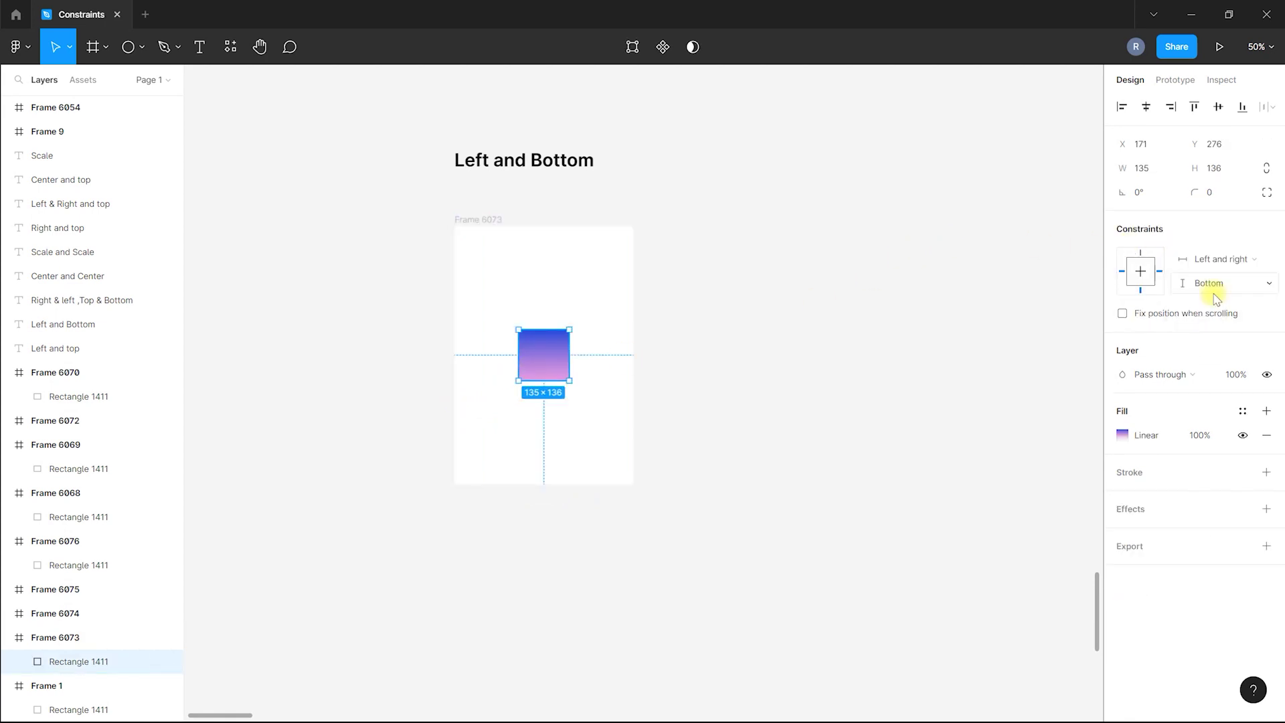
# Try resizing Frame 6073 from its right and bottom edges, undo the changes and check its rectangle's constraints.
pyautogui.click(580, 234)
pyautogui.moveTo(633, 271); pyautogui.dragTo(849, 287)
pyautogui.hotkey('ctrl', 'z')
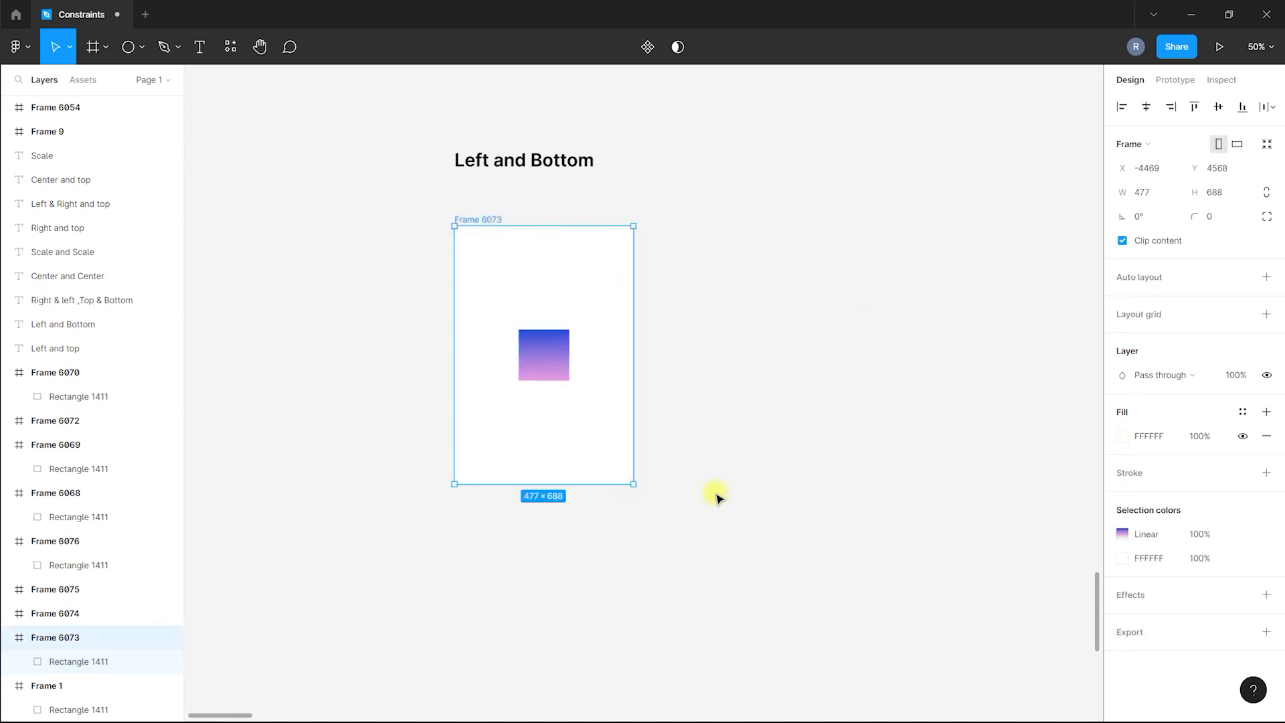
pyautogui.moveTo(529, 480); pyautogui.dragTo(568, 483)
pyautogui.click(549, 351)
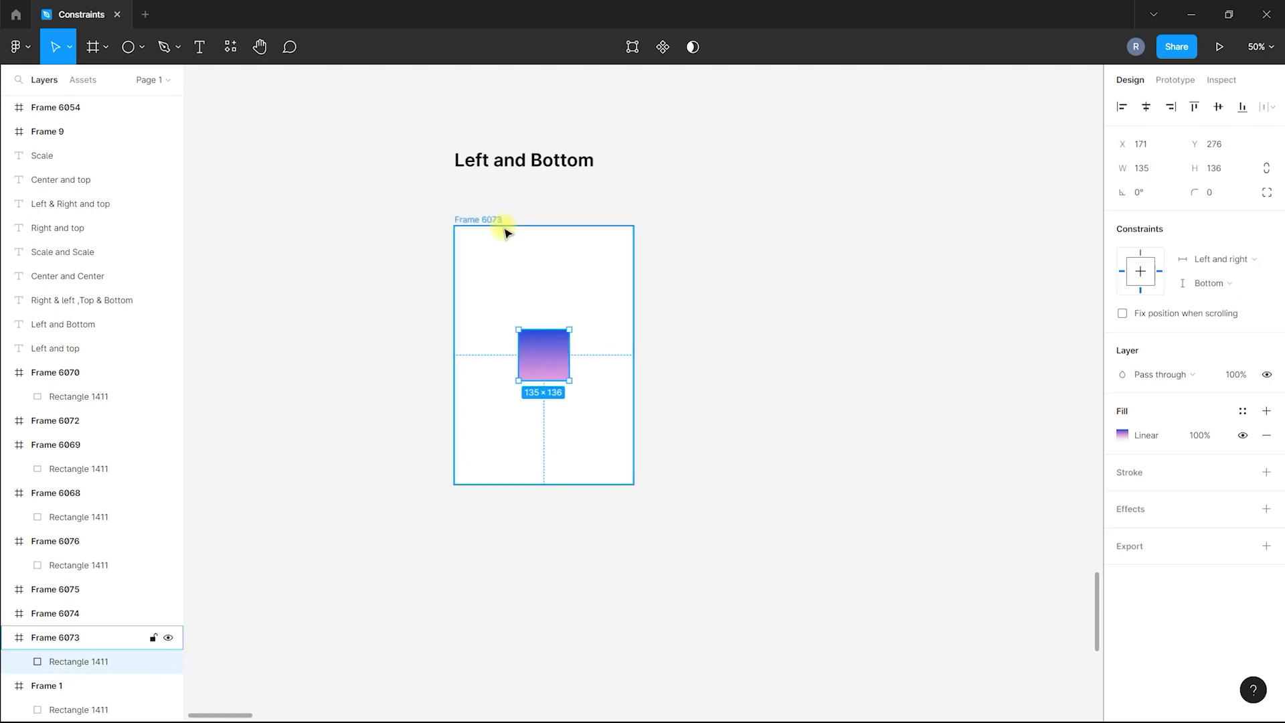
pyautogui.click(541, 273)
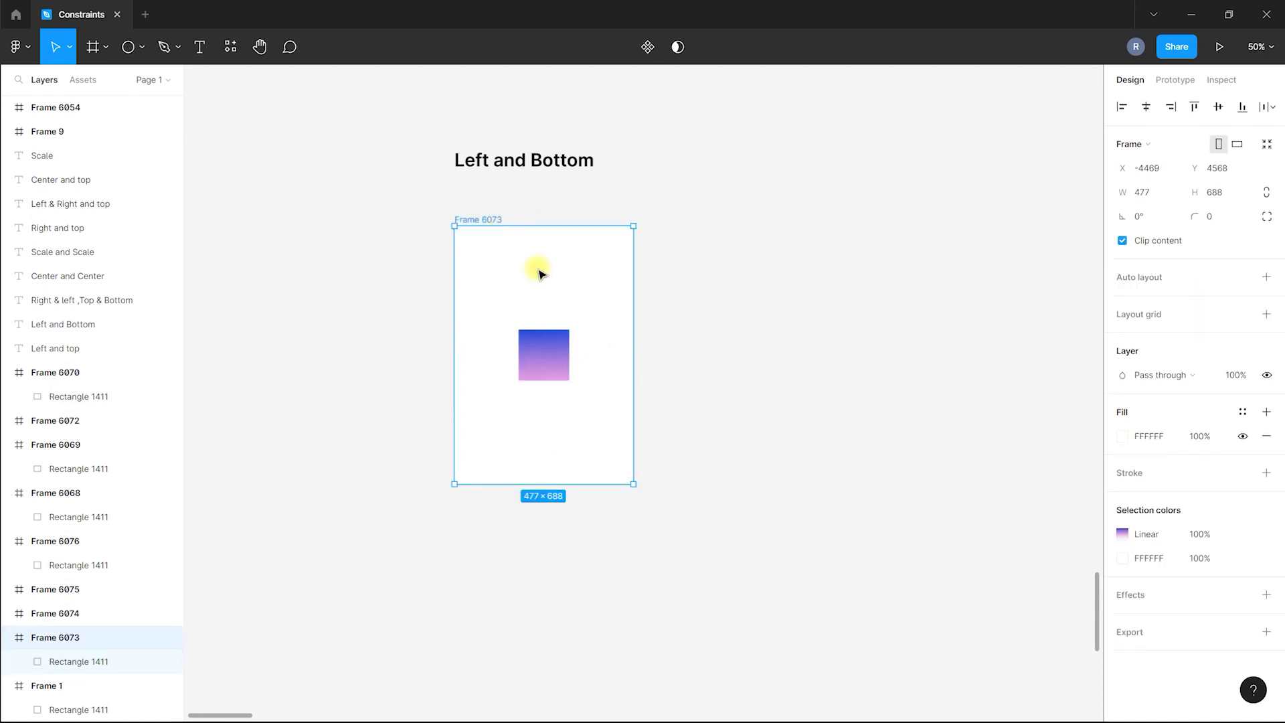
# Review the vertical and horizontal constraint options of the rectangle in Frame 6073, keeping Left and right with Bottom.
pyautogui.click(522, 344)
pyautogui.click(1231, 281)
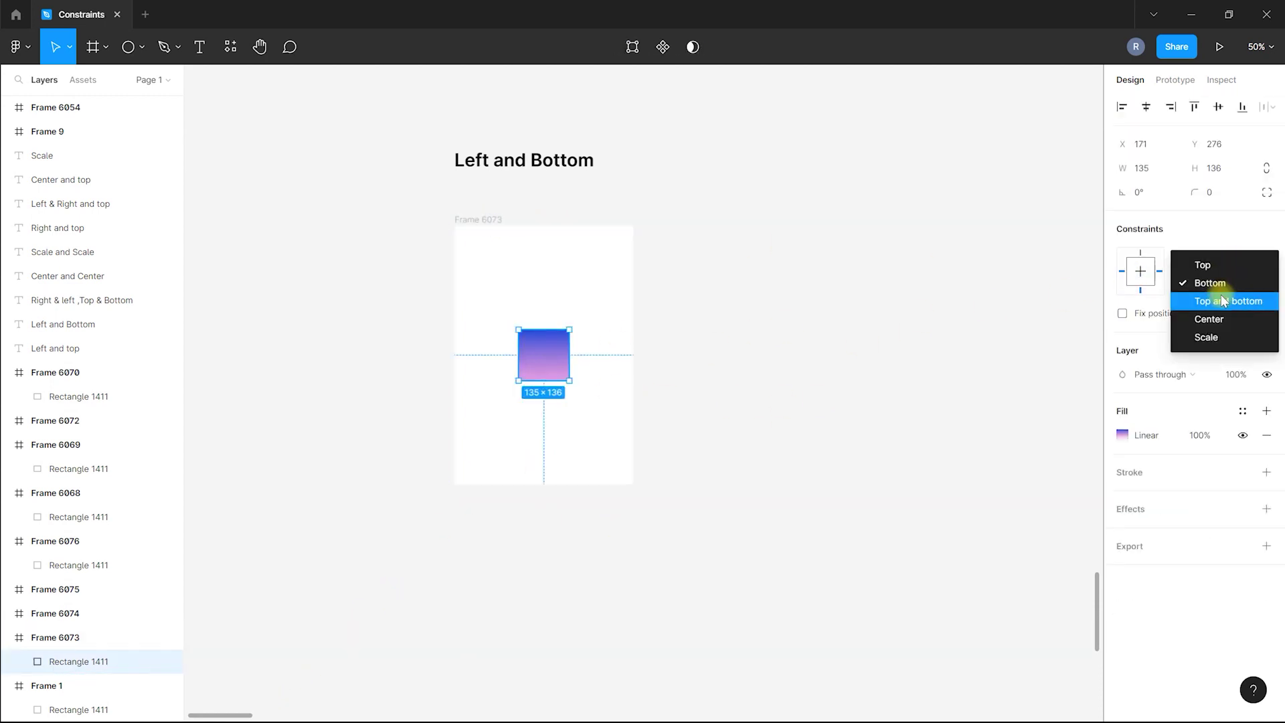
pyautogui.click(925, 337)
pyautogui.click(1179, 263)
pyautogui.click(1210, 263)
pyautogui.click(1212, 279)
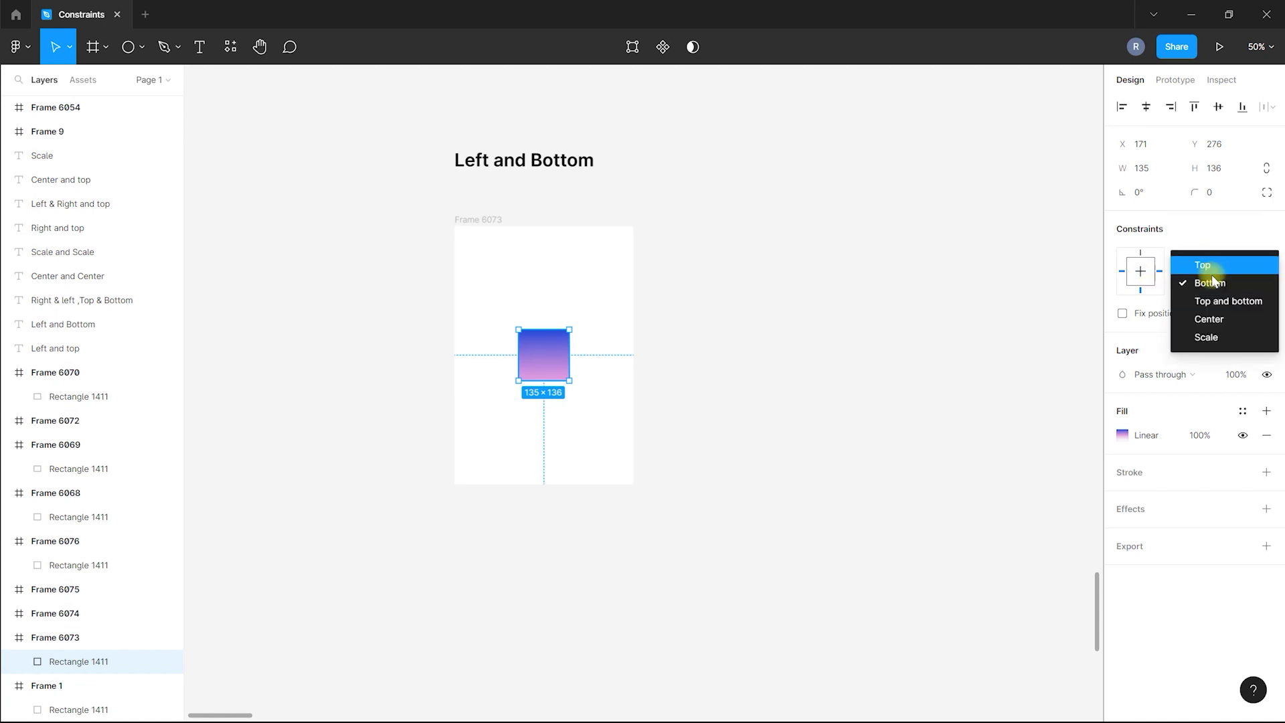
pyautogui.click(930, 443)
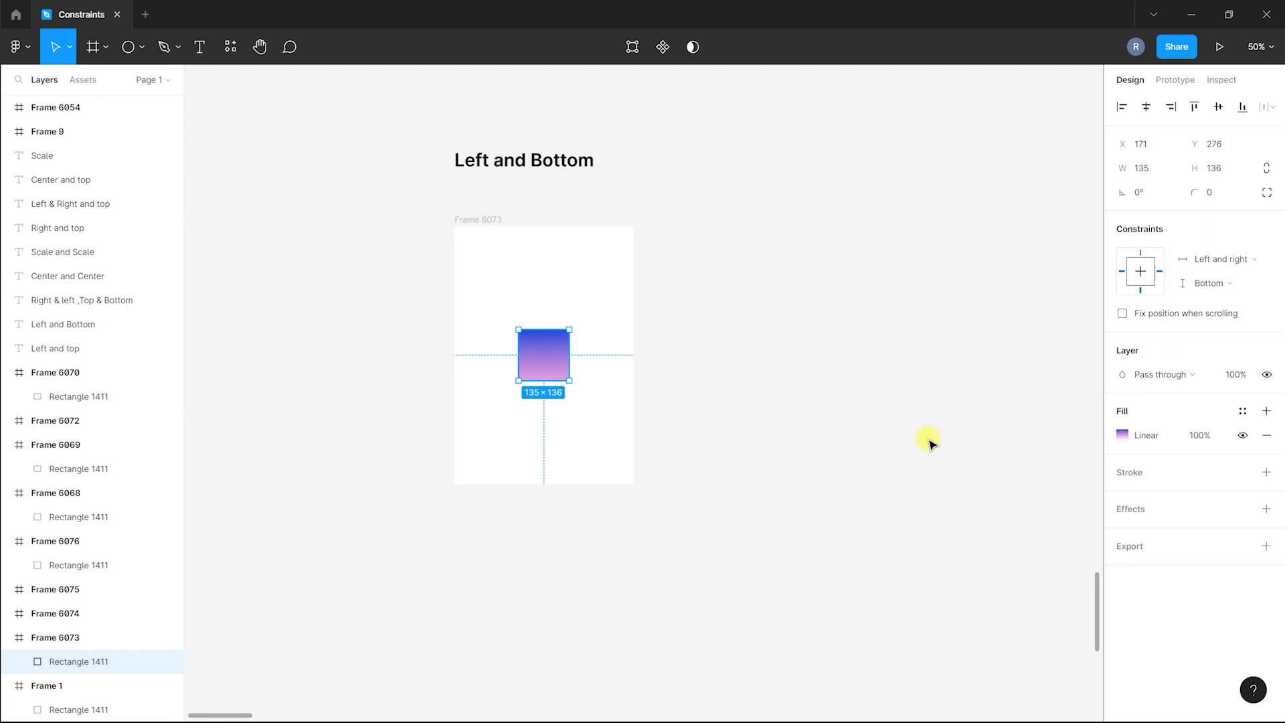
# Review the constraints of the small gradient rectangle in Frame 6074, keeping Left and right with Top and bottom.
pyautogui.moveTo(247, 715); pyautogui.dragTo(295, 714)
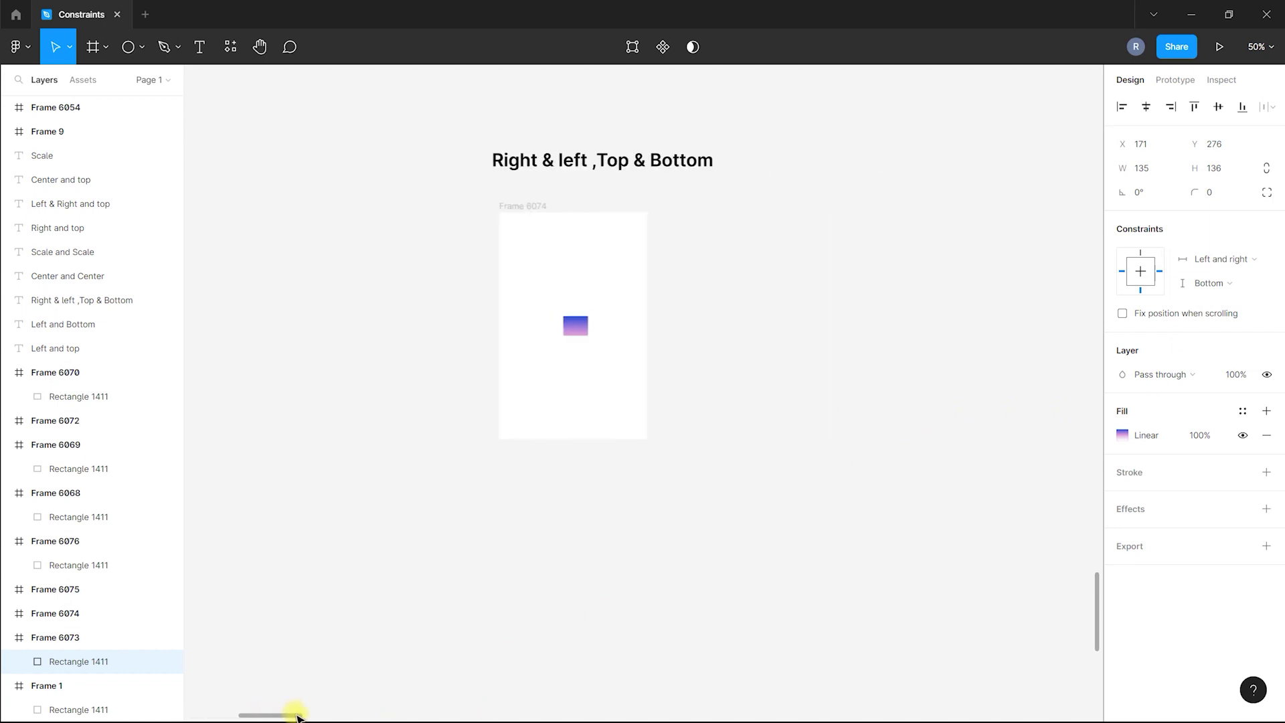
pyautogui.click(893, 268)
pyautogui.click(548, 213)
pyautogui.scroll(2, 587, 213)
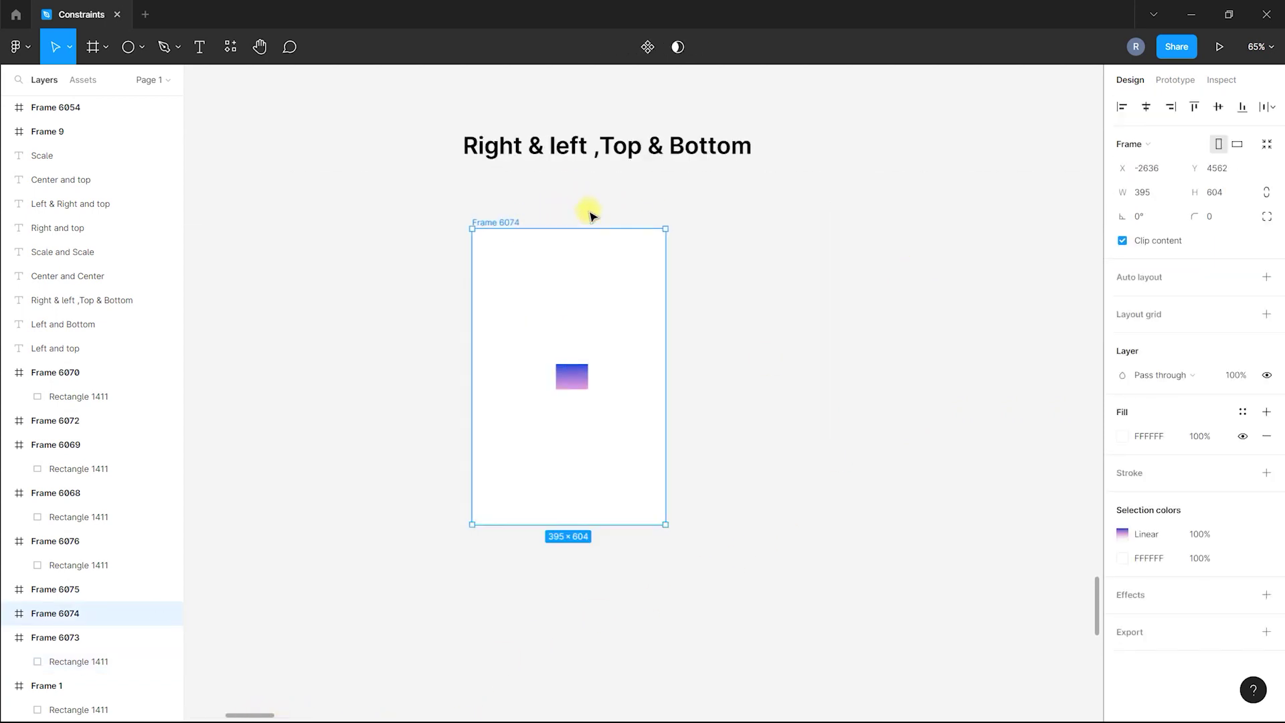
pyautogui.click(586, 371)
pyautogui.click(1213, 267)
pyautogui.click(1214, 268)
pyautogui.click(1225, 282)
pyautogui.click(1222, 293)
pyautogui.click(1212, 261)
pyautogui.click(1213, 260)
pyautogui.click(1217, 286)
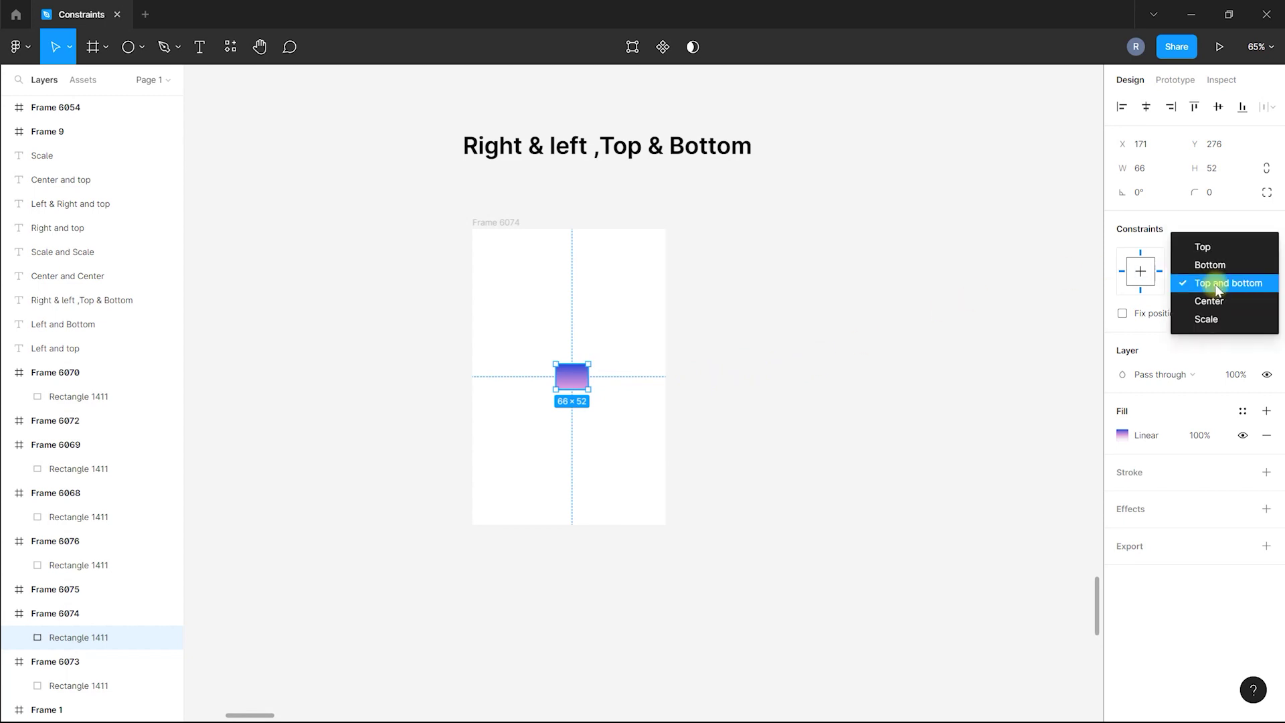
pyautogui.click(1217, 286)
# Enlarge the small gradient rectangle into a larger square centred in Frame 6074, and select the frame.
pyautogui.click(505, 223)
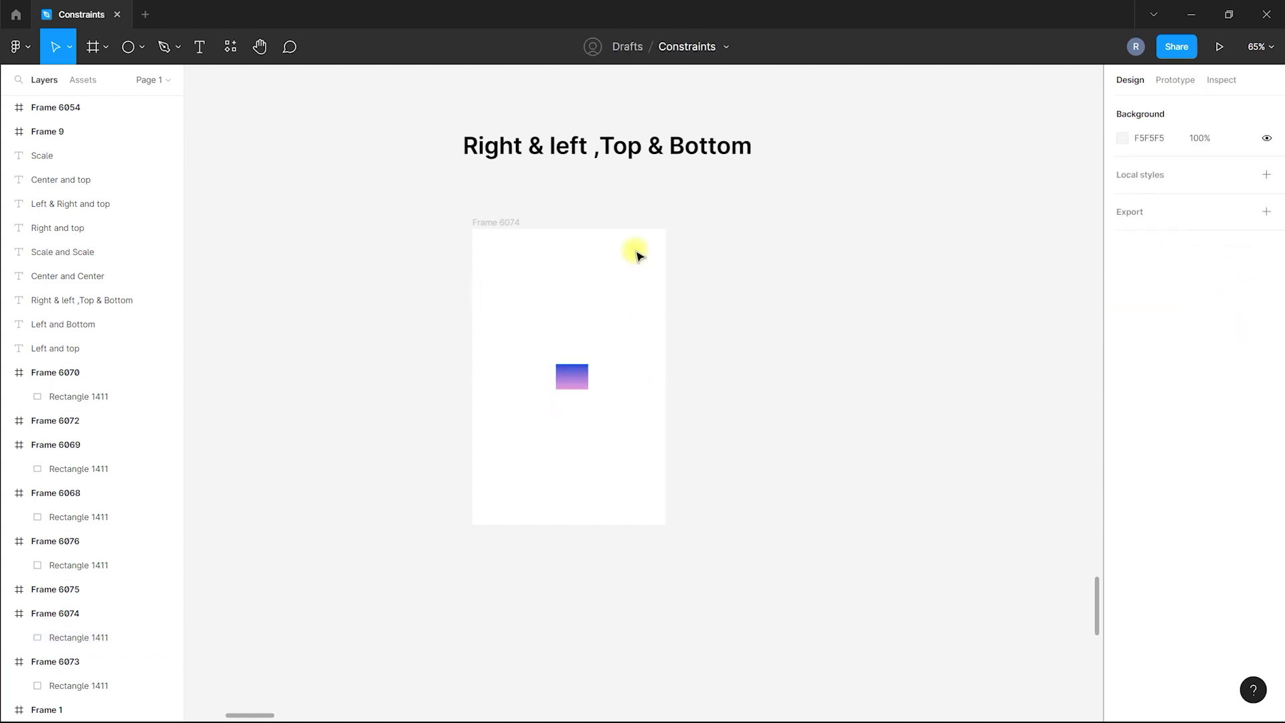
pyautogui.click(572, 376)
pyautogui.moveTo(572, 389)
pyautogui.mouseDown()
pyautogui.moveTo(574, 400)
pyautogui.moveTo(607, 375)
pyautogui.moveTo(550, 375)
pyautogui.moveTo(582, 341)
pyautogui.moveTo(580, 373)
pyautogui.mouseUp()
pyautogui.click(504, 229)
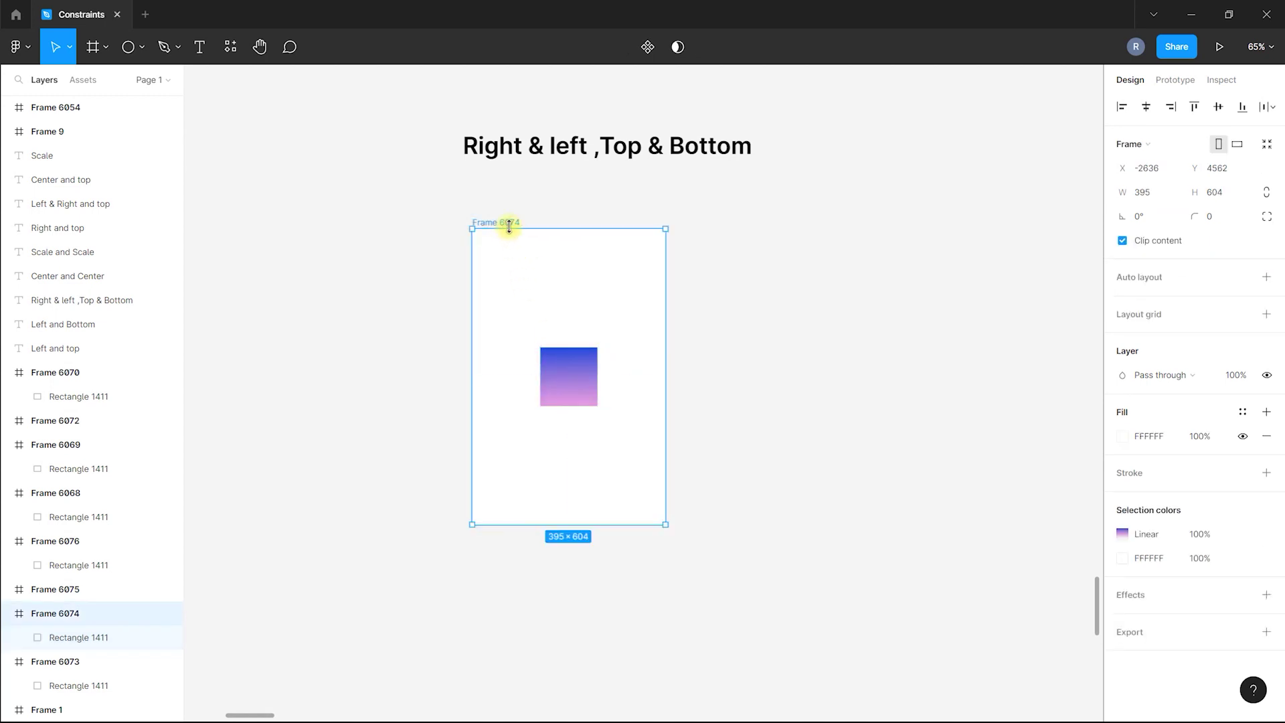
# Enlarge Frame 6074 to about 519 × 1383 and check the constraints of its stretched rectangle.
pyautogui.scroll(-2, 467, 255)
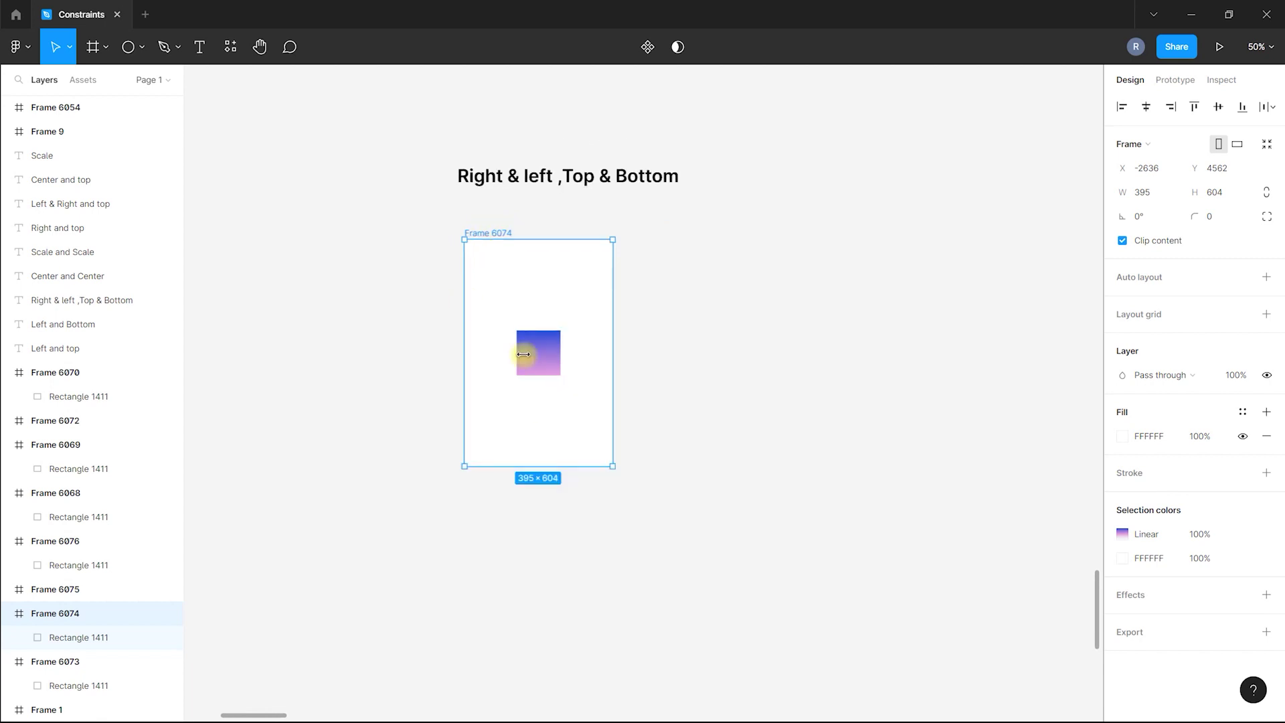
pyautogui.moveTo(614, 462); pyautogui.dragTo(529, 582)
pyautogui.moveTo(506, 162); pyautogui.dragTo(519, 235)
pyautogui.scroll(-2, 523, 410)
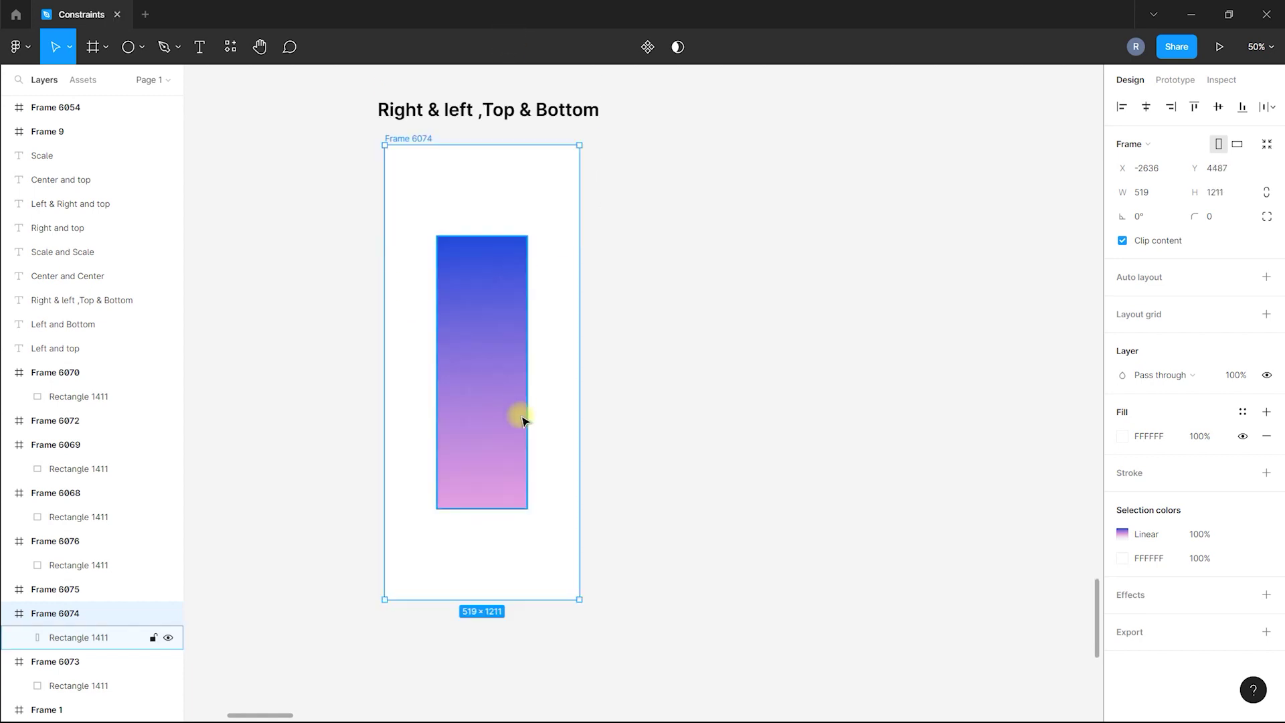
pyautogui.click(496, 493)
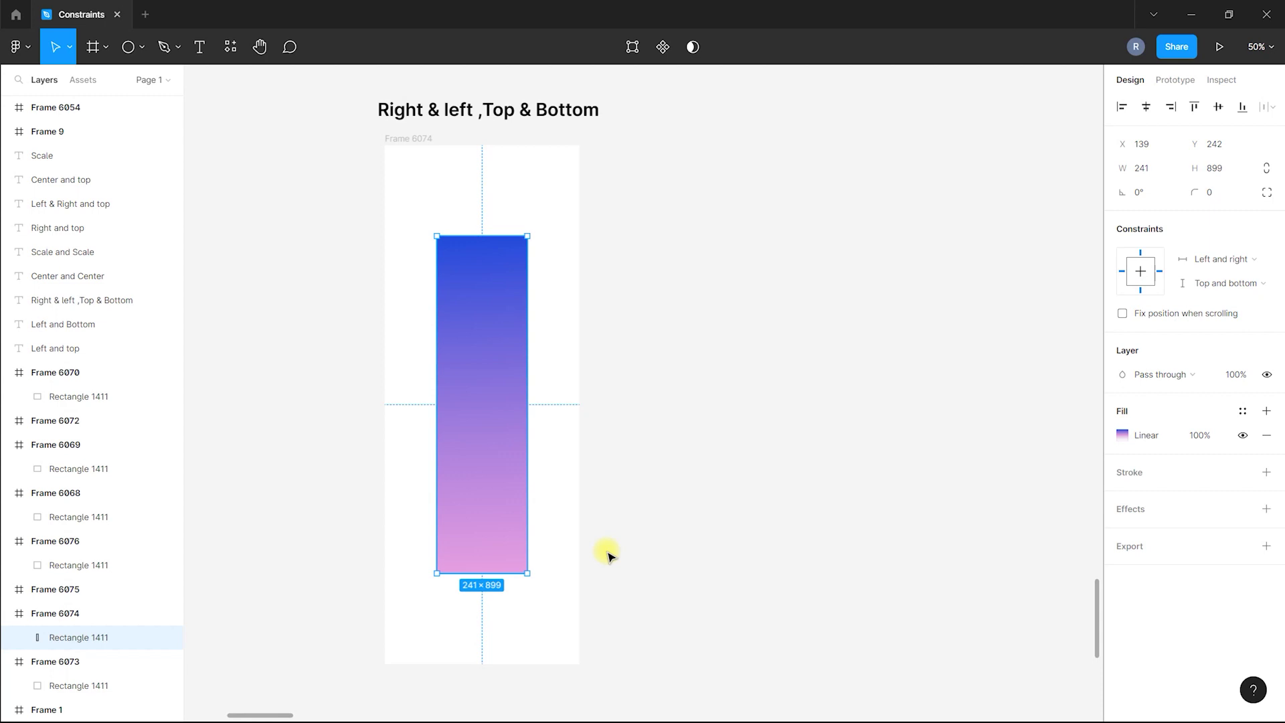
# Try widening Frame 6074 until its rectangle is about 1017 wide, then undo the resize.
pyautogui.click(422, 138)
pyautogui.moveTo(579, 267); pyautogui.dragTo(870, 328)
pyautogui.click(624, 322)
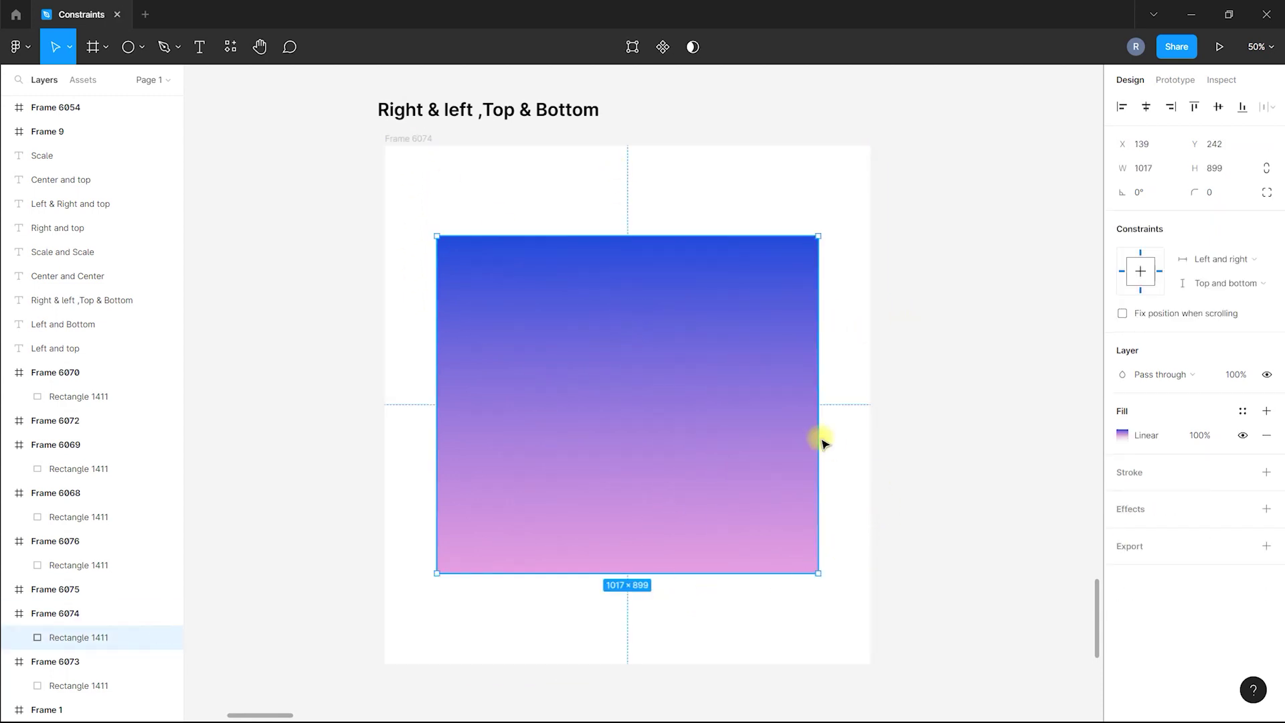
pyautogui.hotkey('ctrl', 'z')
pyautogui.hotkey('ctrl', 'z')
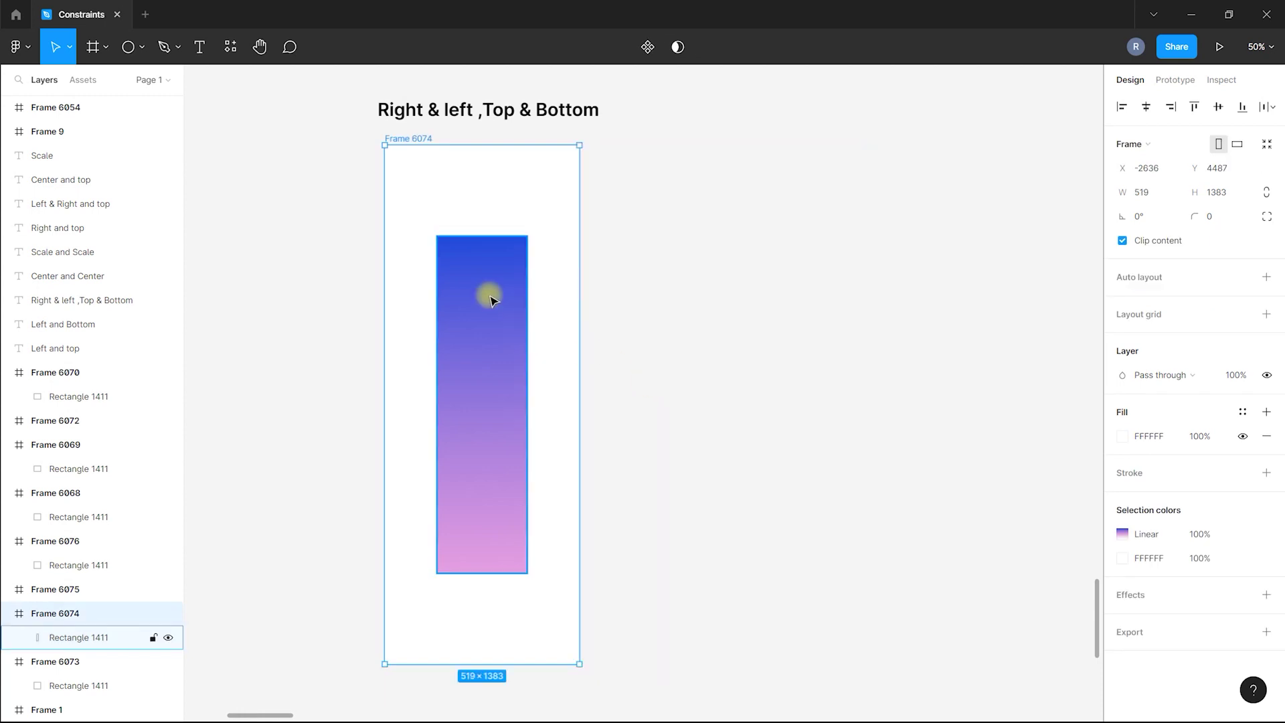
# Try resizing Frame 6074 from its top and bottom edges, returning it to 519 × 1383.
pyautogui.moveTo(502, 143); pyautogui.dragTo(519, 198)
pyautogui.scroll(-2, 410, 344)
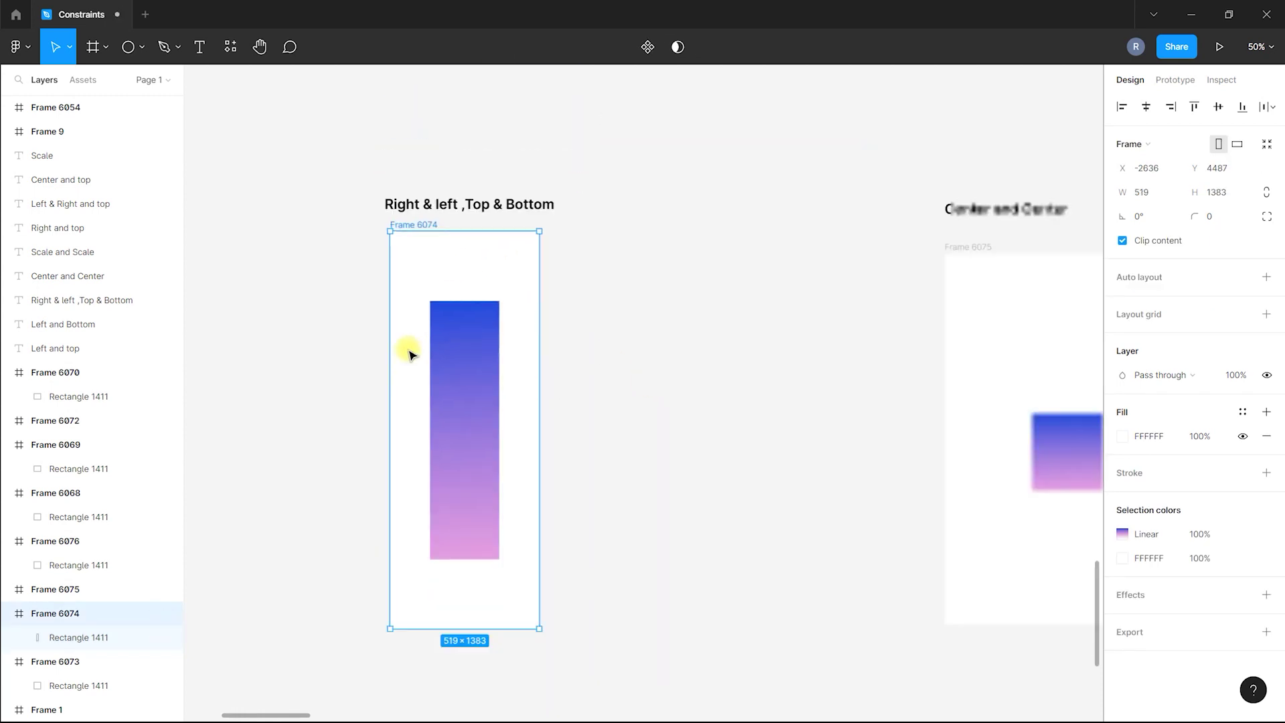
pyautogui.moveTo(474, 629)
pyautogui.mouseDown()
pyautogui.moveTo(471, 673)
pyautogui.moveTo(472, 629)
pyautogui.mouseUp()
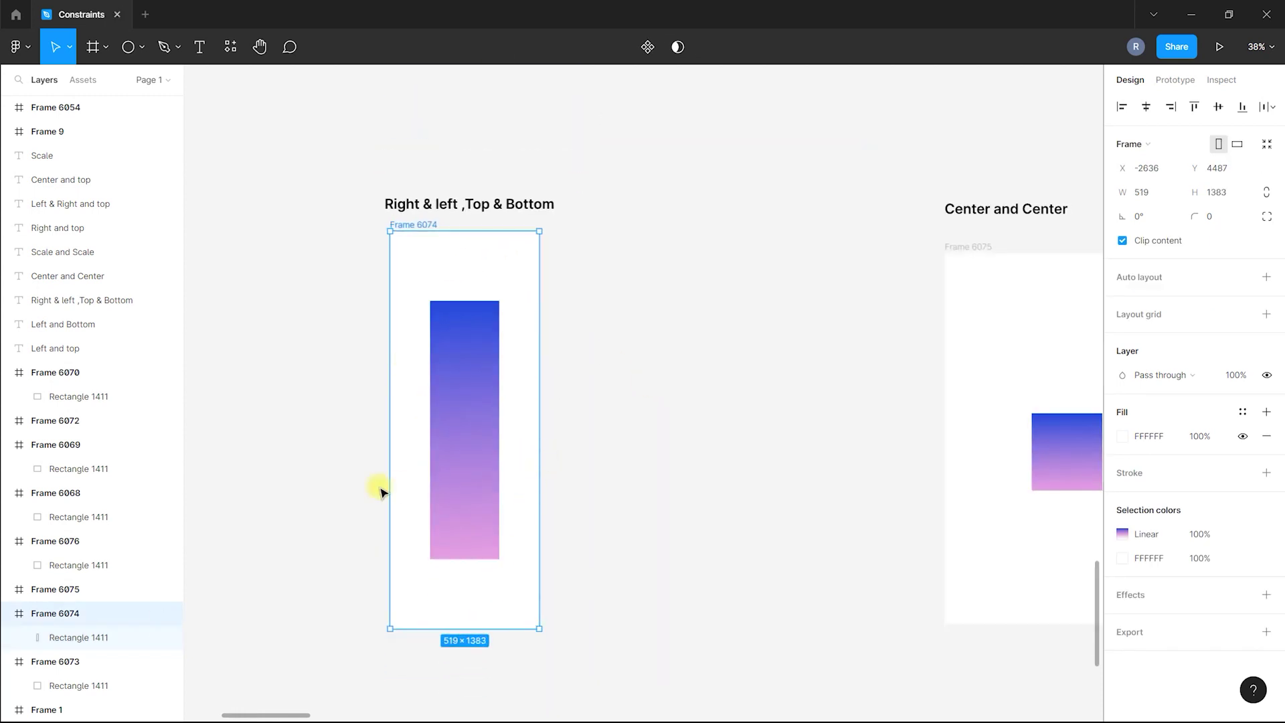
# Widen Frame 6074 from its right edge to about 1546, then try moving its left edge and undo that.
pyautogui.scroll(2, 380, 494)
pyautogui.moveTo(588, 442); pyautogui.dragTo(974, 445)
pyautogui.moveTo(394, 437); pyautogui.dragTo(335, 437)
pyautogui.hotkey('ctrl', 'z')
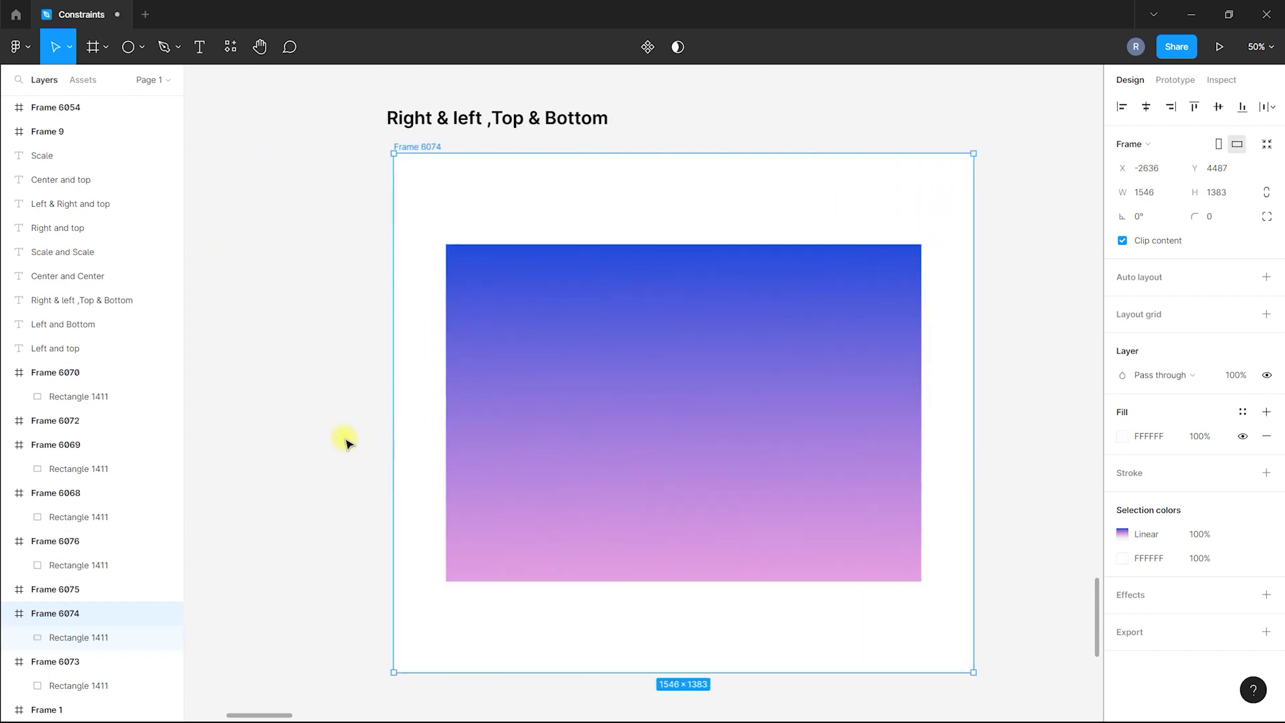
# Undo the widening of Frame 6074 and check its rectangle's horizontal and vertical constraints.
pyautogui.hotkey('ctrl', 'z')
pyautogui.click(516, 430)
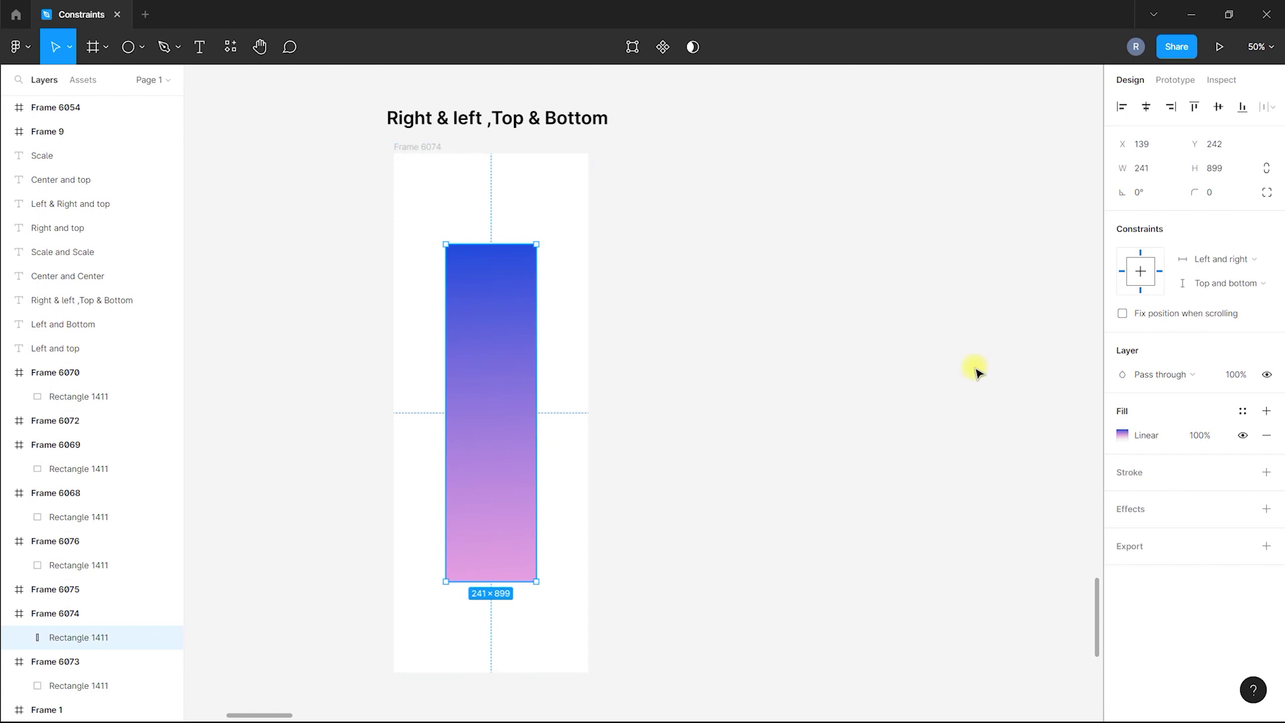
pyautogui.click(1229, 277)
pyautogui.click(634, 559)
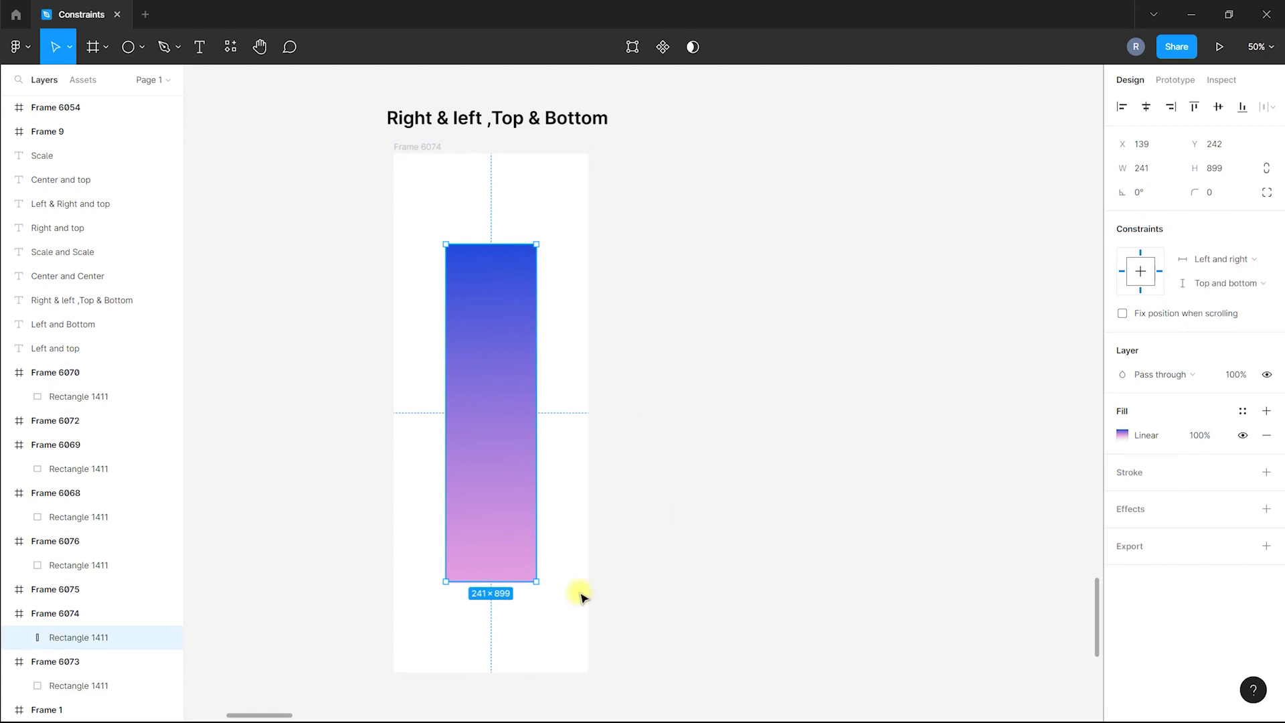
pyautogui.click(1207, 261)
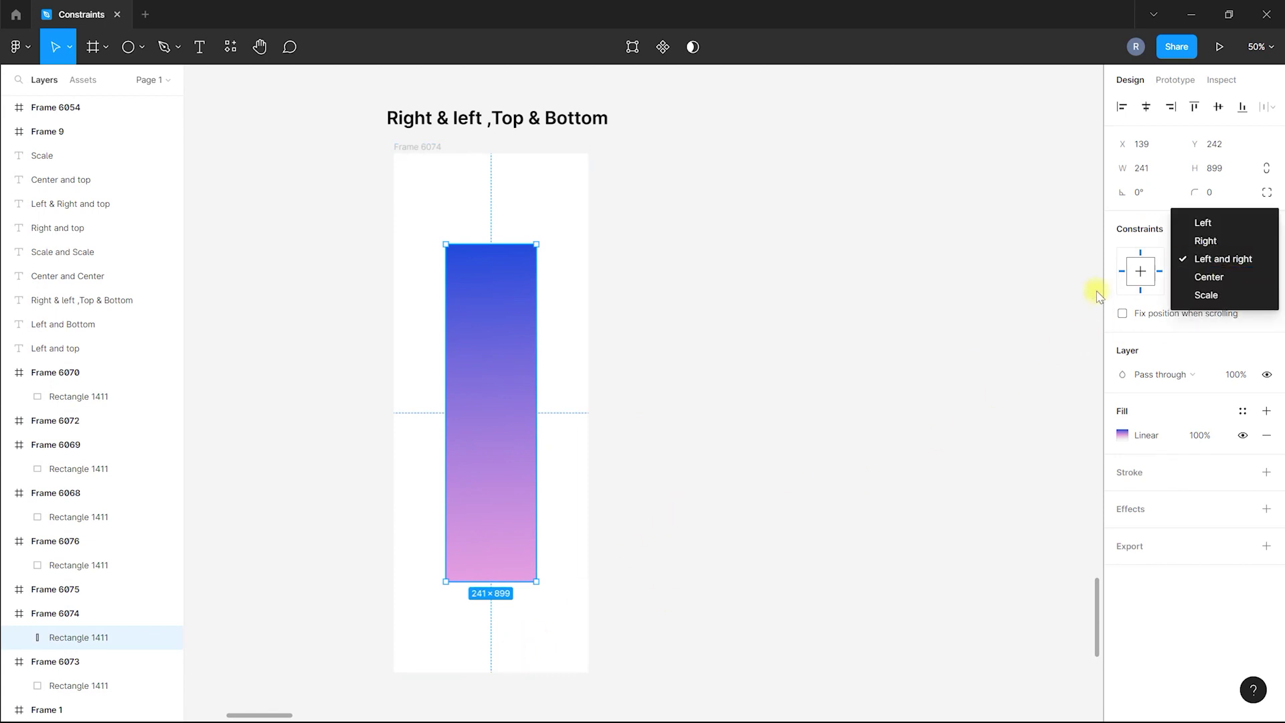
pyautogui.click(648, 508)
# Go to the Center and Center example and check the vertical constraint options of Frame 6075's rectangle.
pyautogui.moveTo(271, 715); pyautogui.dragTo(328, 715)
pyautogui.click(535, 448)
pyautogui.click(1208, 283)
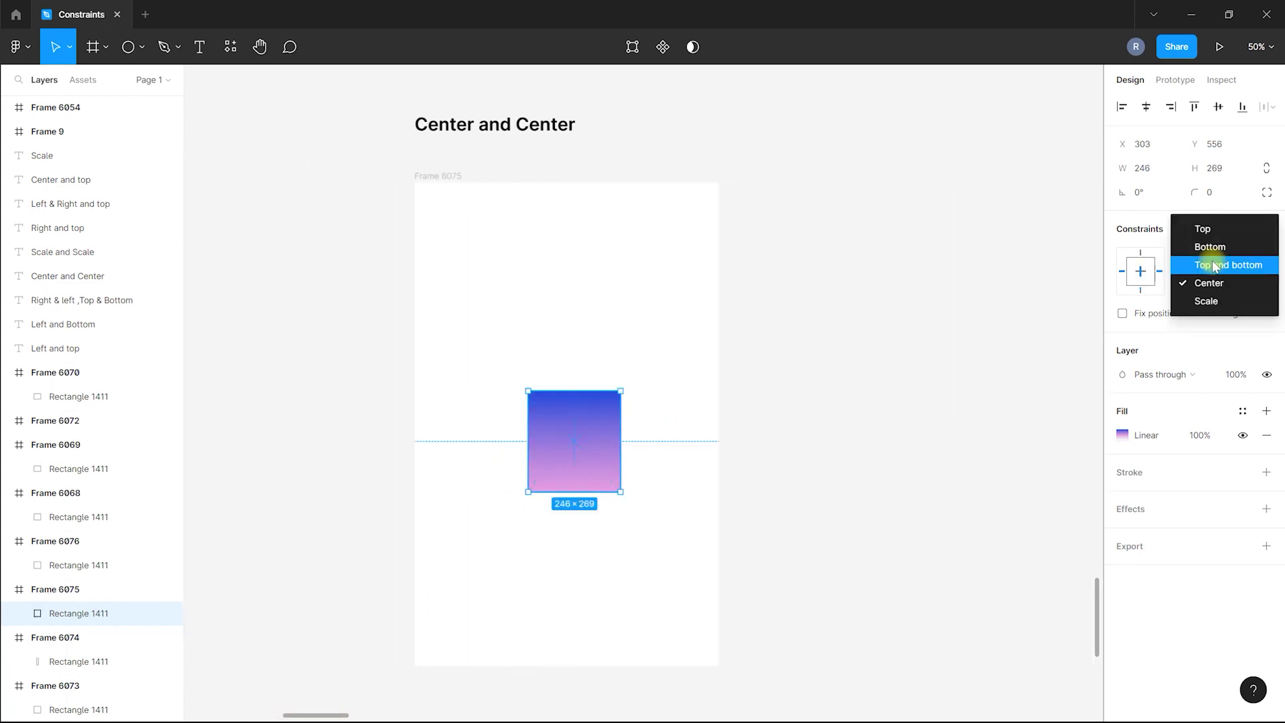
pyautogui.click(935, 304)
pyautogui.click(548, 197)
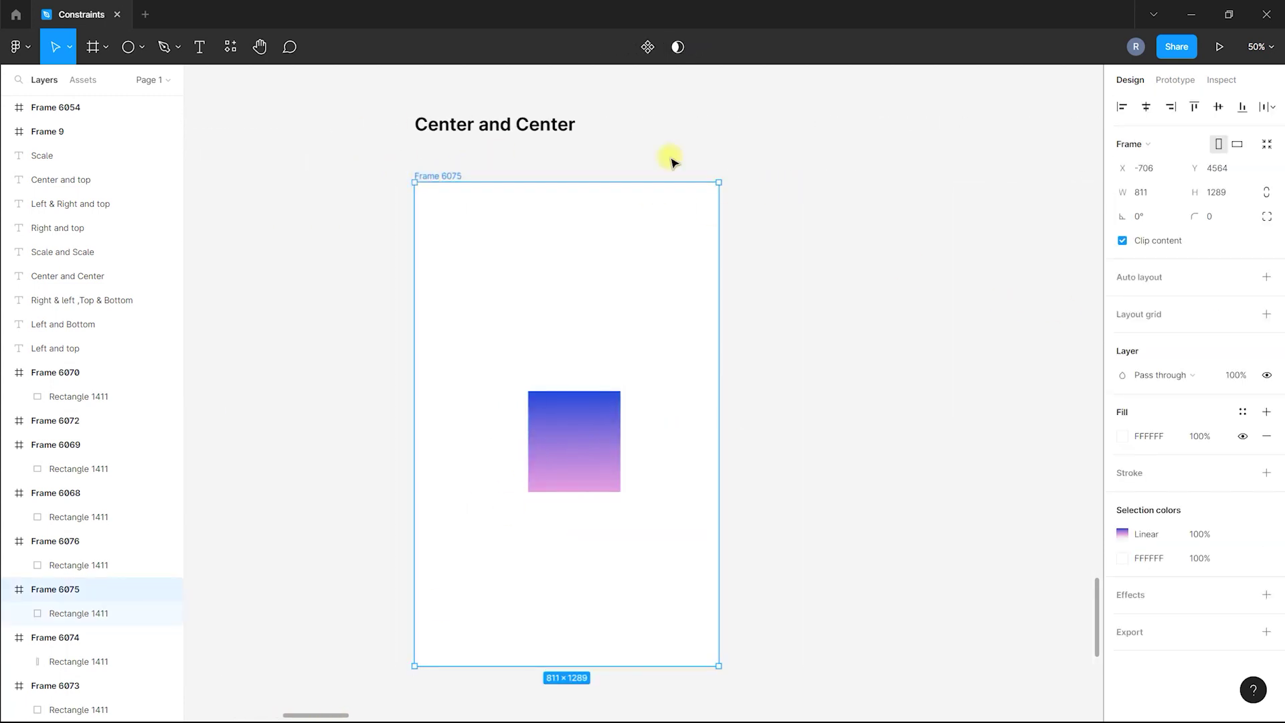
pyautogui.click(514, 133)
# Set both the horizontal and vertical constraints of Frame 6075's rectangle to Center.
pyautogui.click(574, 403)
pyautogui.click(1219, 261)
pyautogui.click(1208, 279)
pyautogui.click(1225, 283)
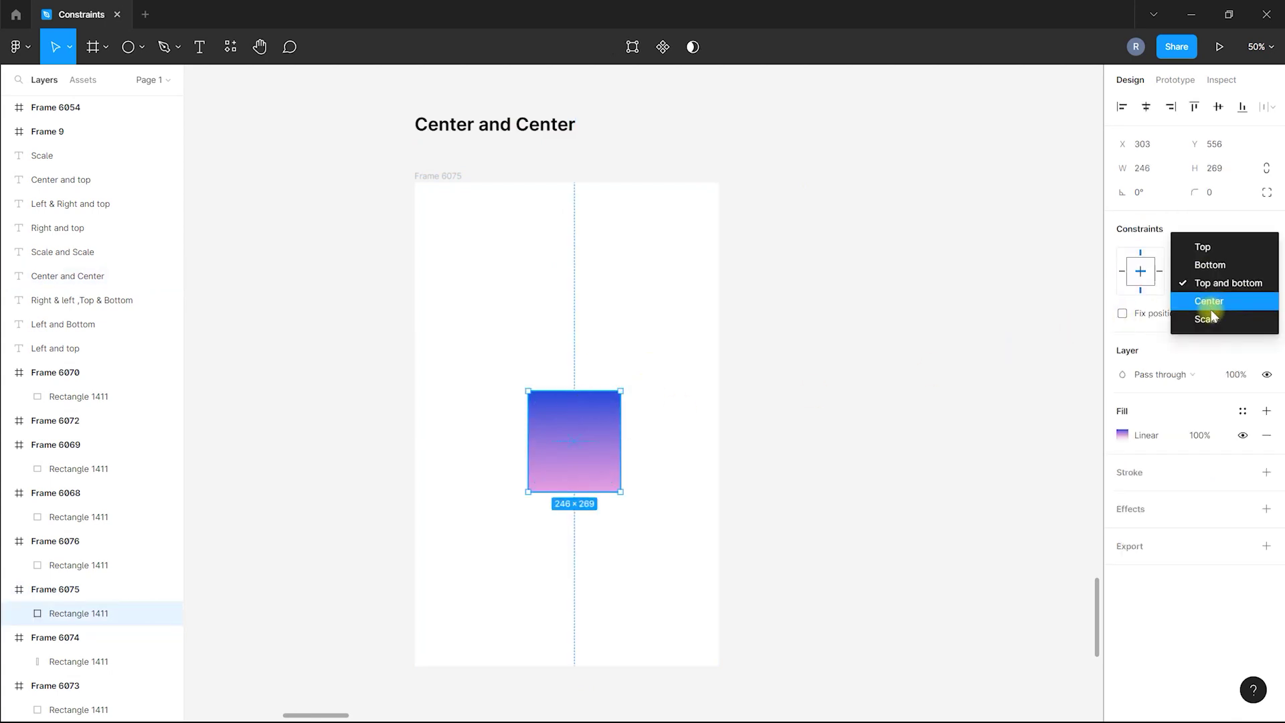
pyautogui.click(1210, 309)
pyautogui.click(1053, 319)
# Try widening Frame 6075 to about 2821 × 1289, then undo the resize.
pyautogui.click(443, 176)
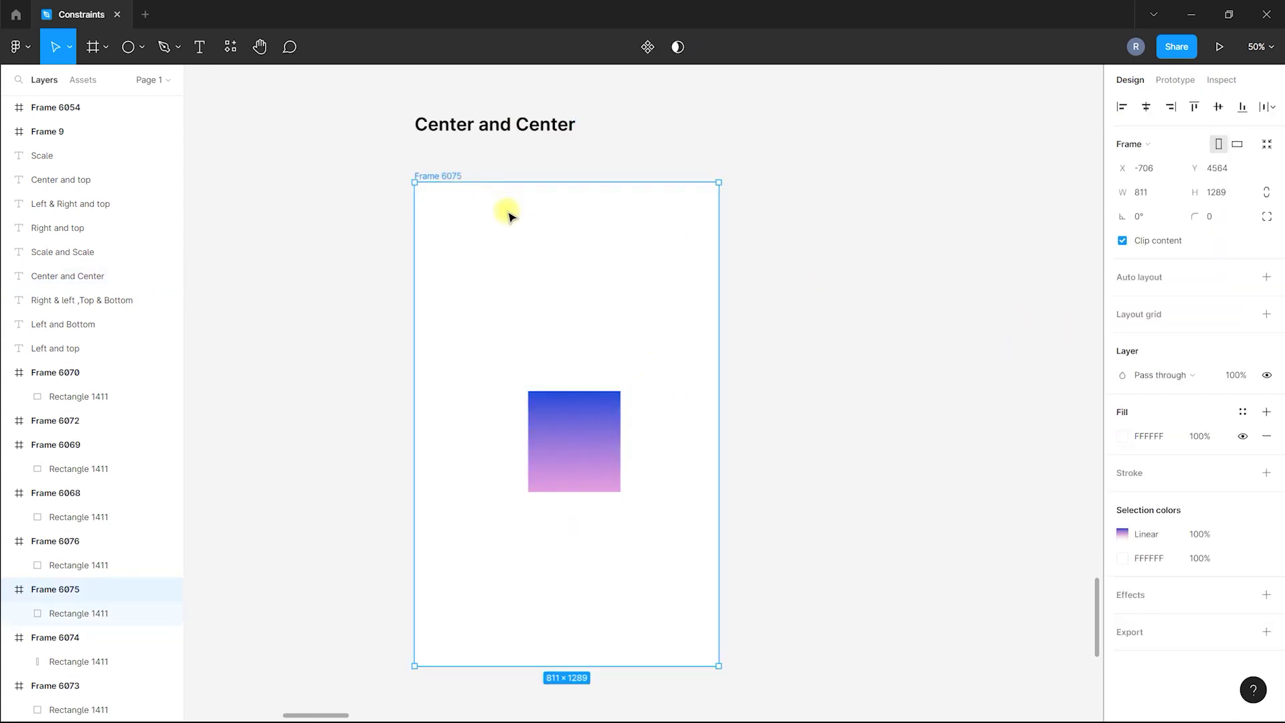
pyautogui.scroll(-3, 429, 425)
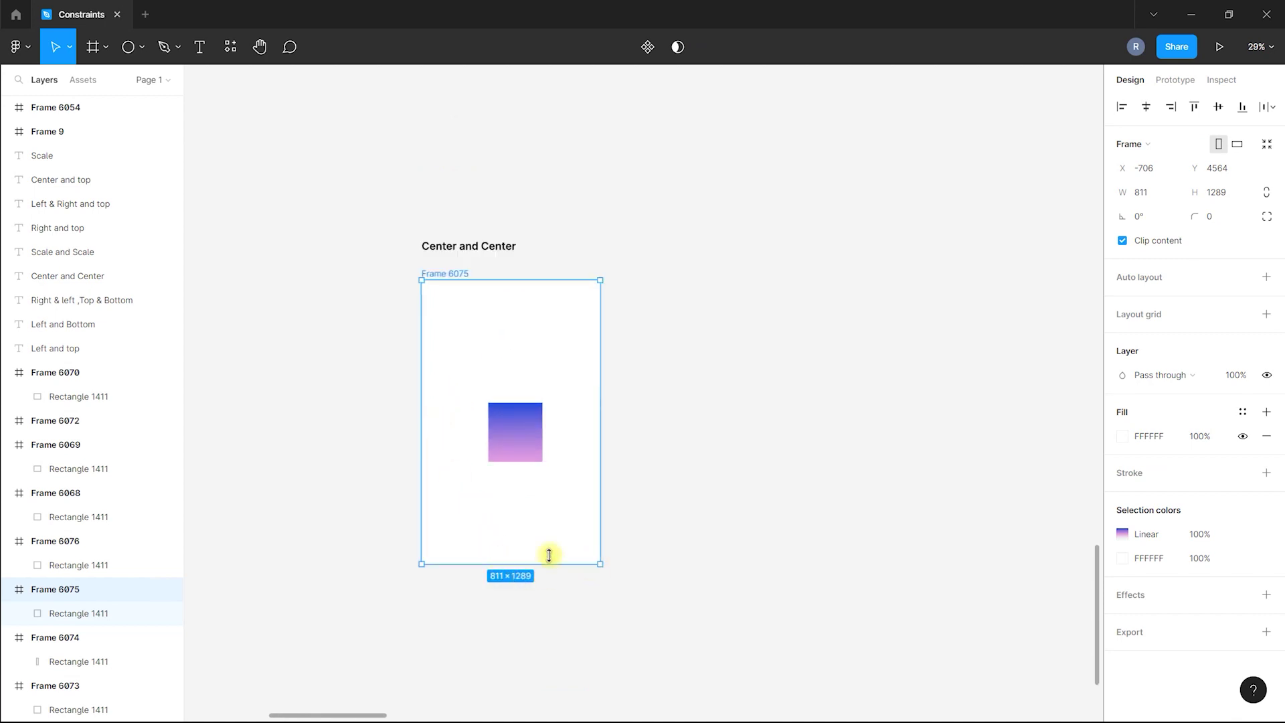
pyautogui.scroll(-3, 549, 554)
pyautogui.scroll(2, 524, 553)
pyautogui.moveTo(574, 479); pyautogui.dragTo(907, 471)
pyautogui.moveTo(824, 553); pyautogui.dragTo(861, 574)
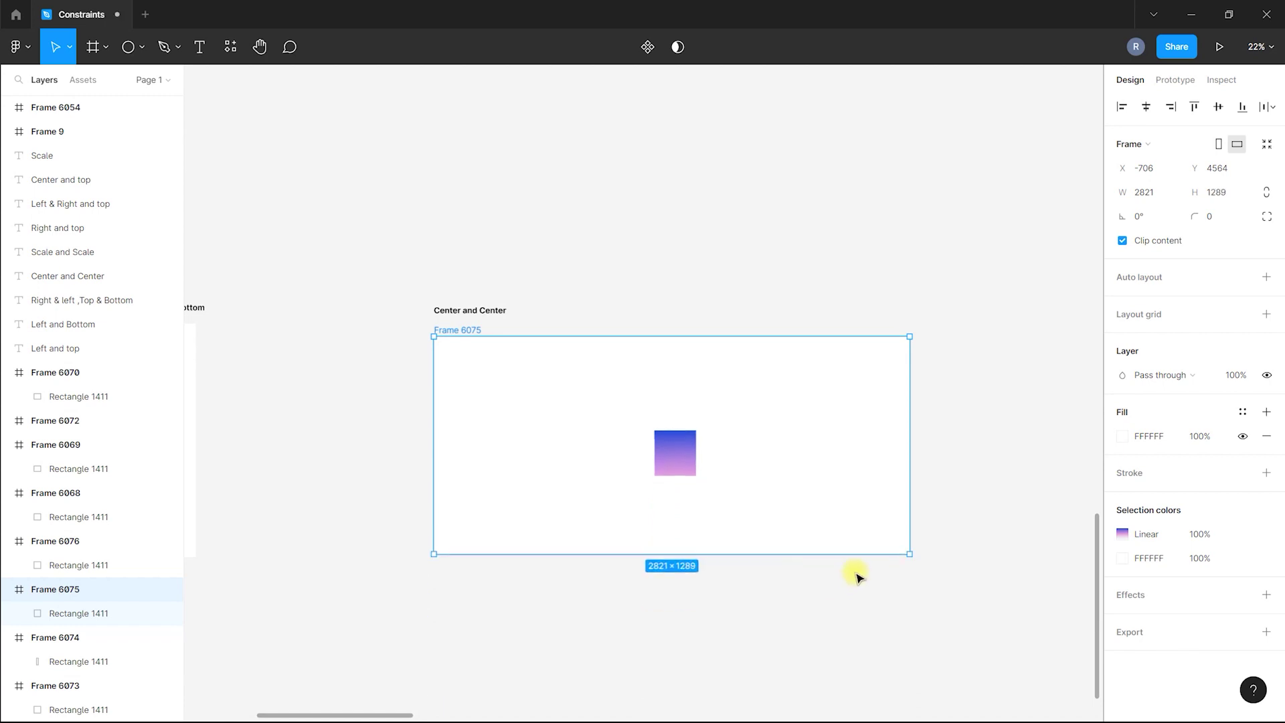
pyautogui.hotkey('ctrl', 'z')
# Try enlarging Frame 6075 twice from its lower-right corner, undoing each resize.
pyautogui.moveTo(568, 553); pyautogui.dragTo(837, 553)
pyautogui.hotkey('ctrl', 'z')
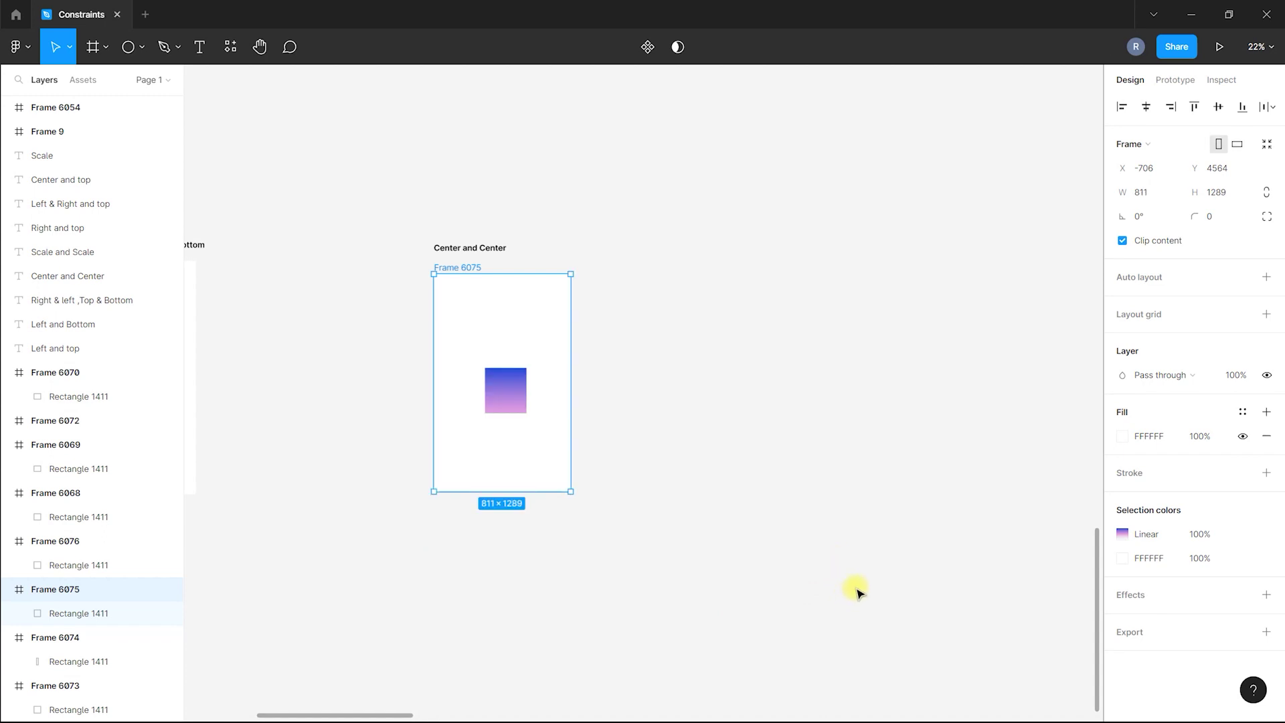
pyautogui.scroll(2, 600, 387)
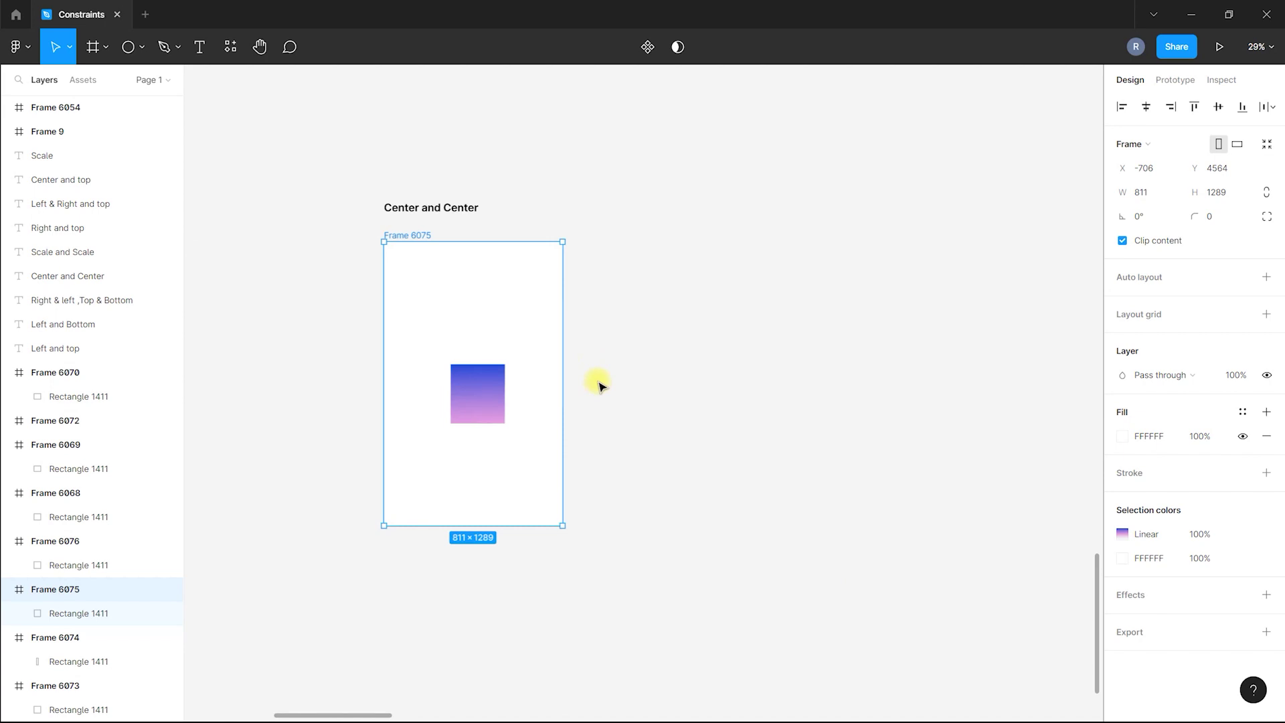
pyautogui.scroll(-2, 468, 509)
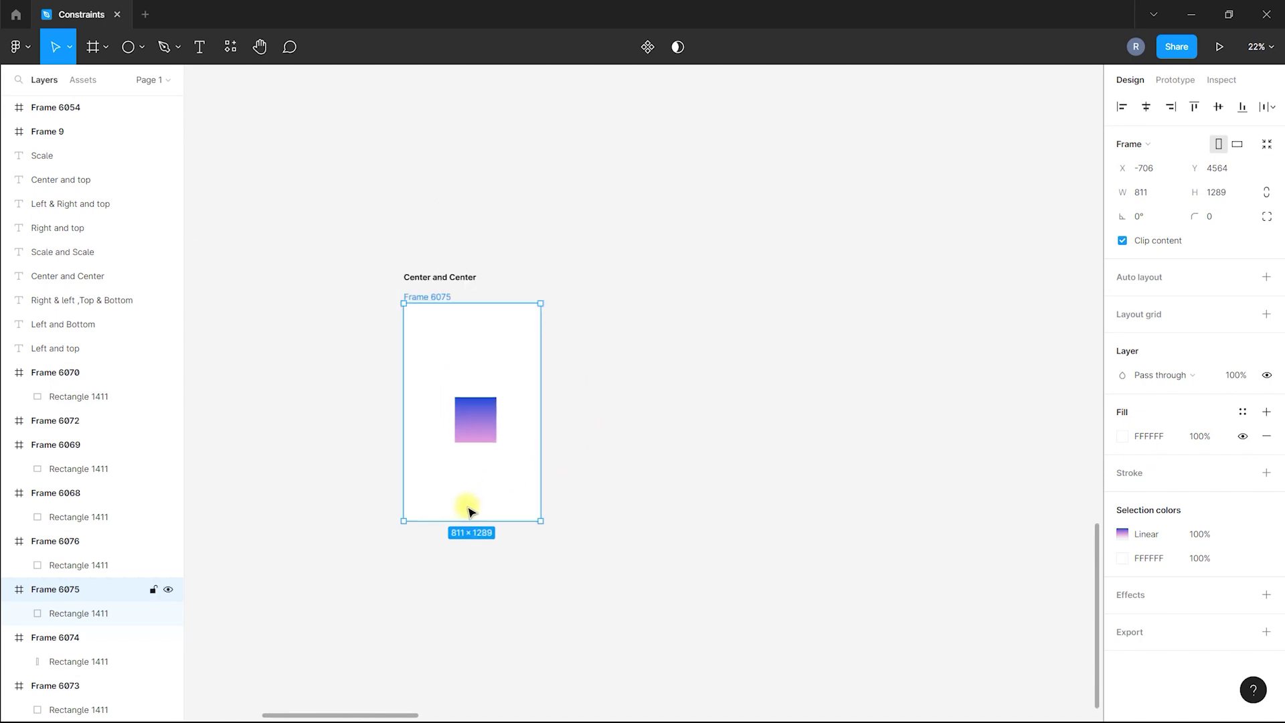
pyautogui.moveTo(559, 534); pyautogui.dragTo(841, 520)
pyautogui.hotkey('ctrl', 'z')
# Set the horizontal constraint of Frame 6075's rectangle to Left and right.
pyautogui.hscroll(-3, 736, 505)
pyautogui.click(459, 402)
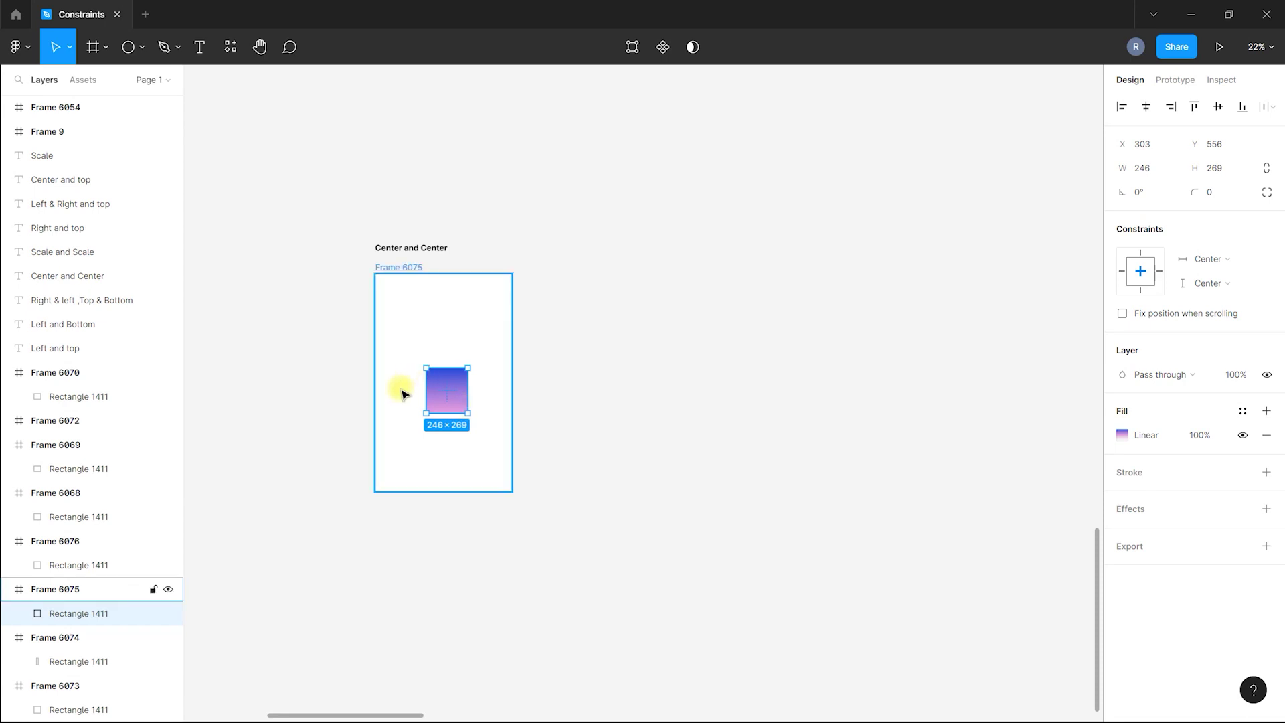
pyautogui.scroll(2, 402, 391)
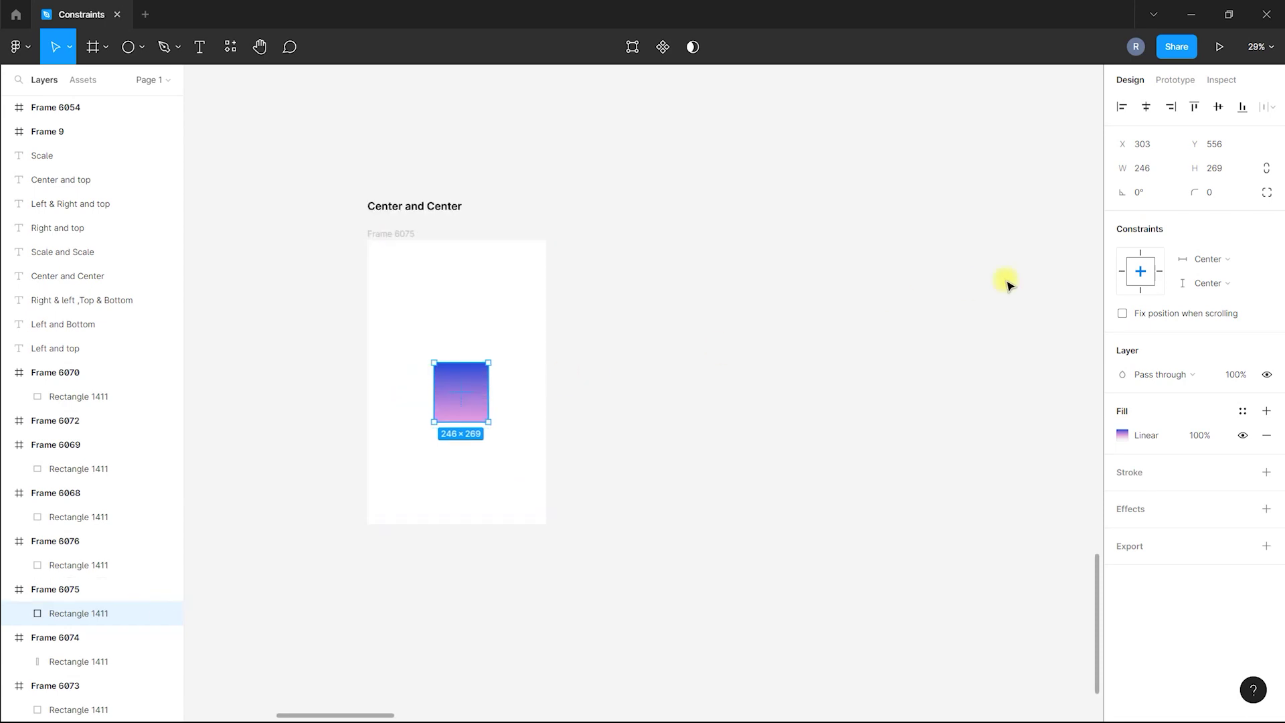
pyautogui.click(1202, 263)
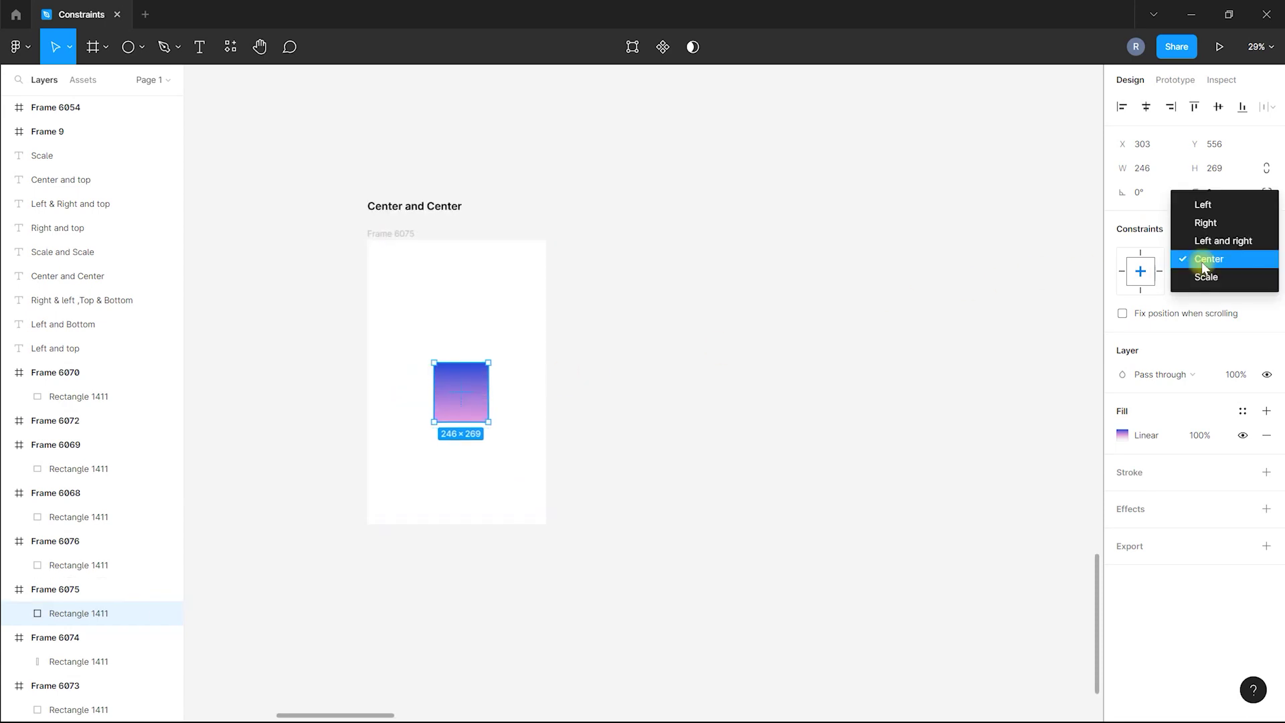
pyautogui.click(1206, 241)
# Try enlarging Frame 6075 to about 1475 × 1371, then undo the resize.
pyautogui.click(494, 344)
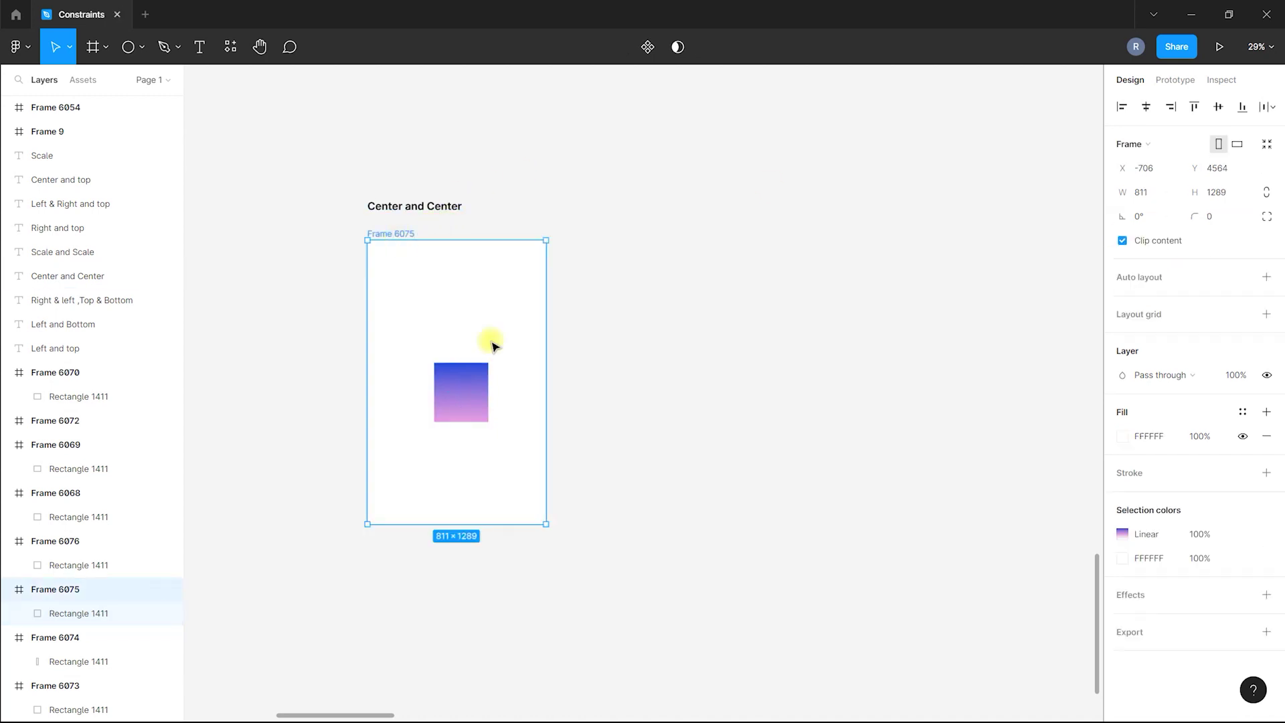
pyautogui.moveTo(549, 524); pyautogui.dragTo(691, 546)
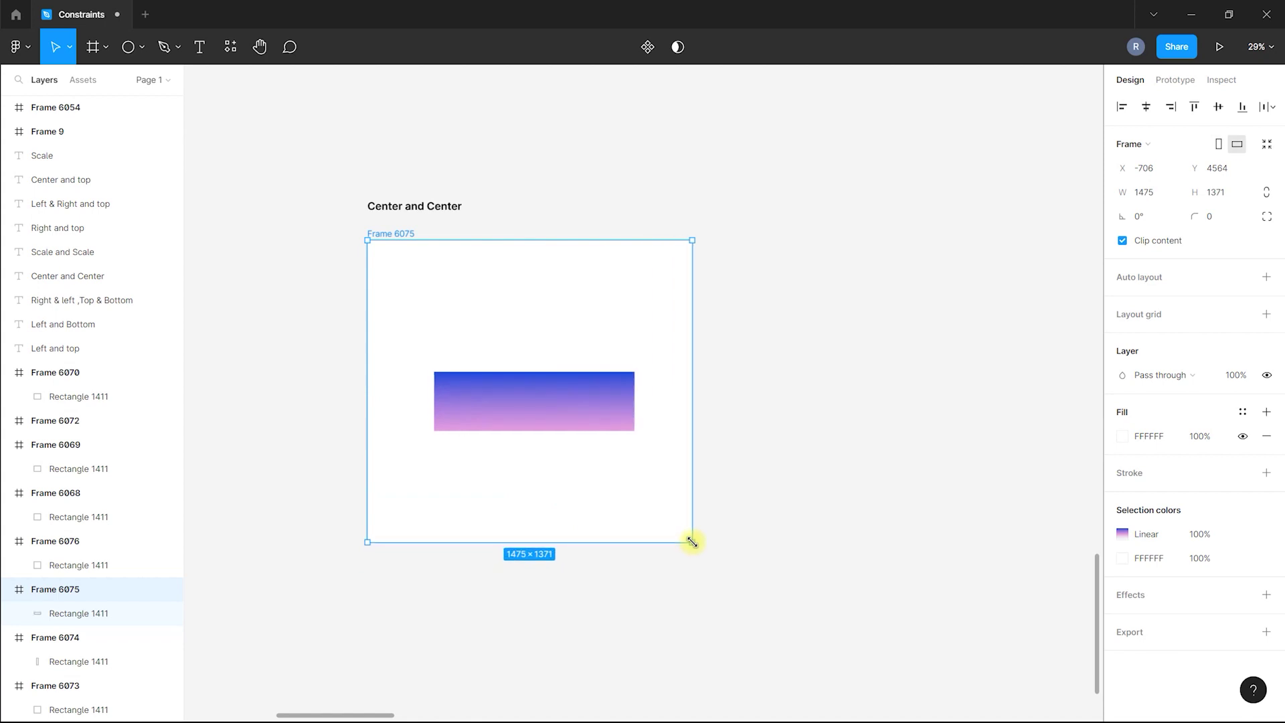
pyautogui.hotkey('ctrl', 'z')
# Try resizing Frame 6075 from its bottom and right edges, returning it to 811 × 1289, and check its rectangle's constraints.
pyautogui.click(460, 403)
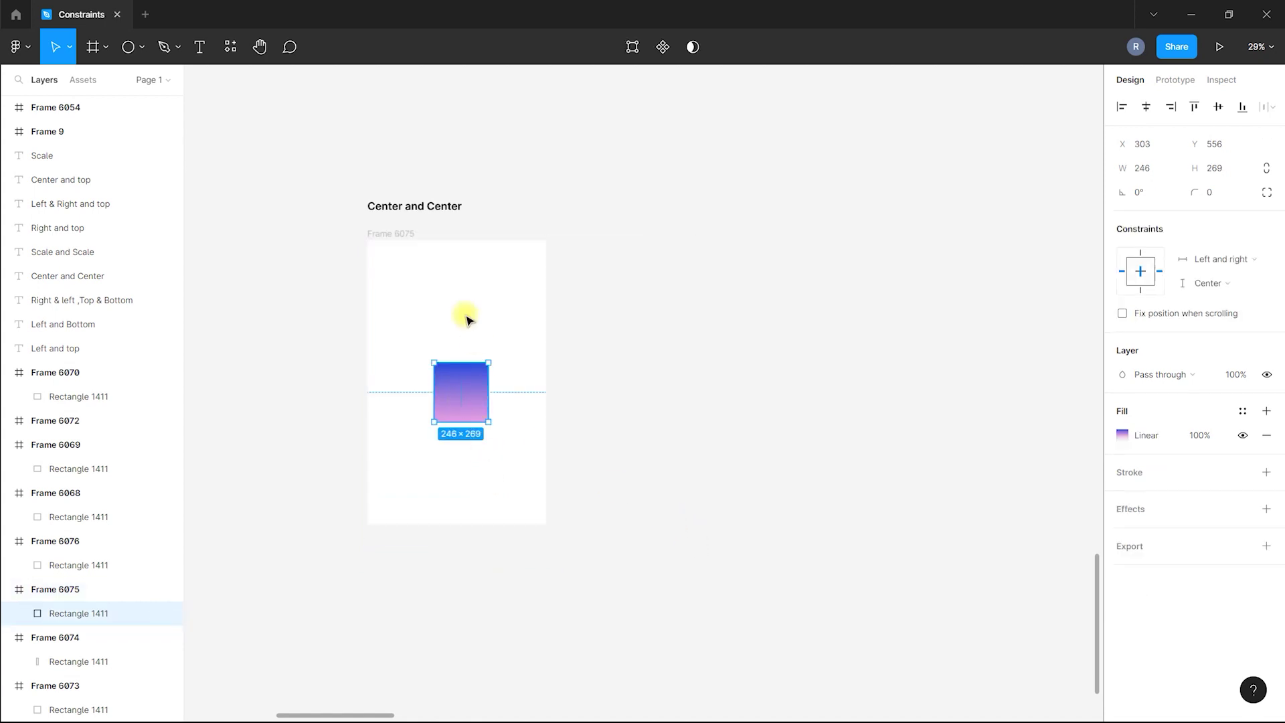
pyautogui.click(413, 236)
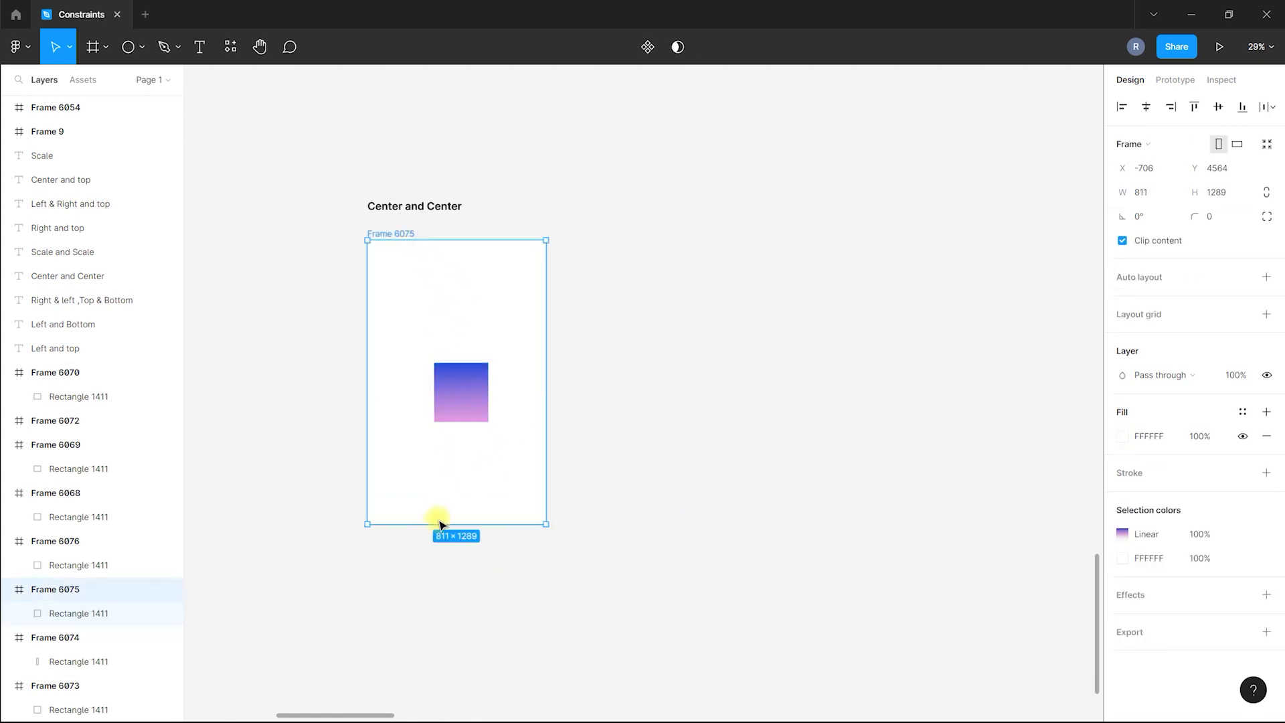
pyautogui.moveTo(437, 524); pyautogui.dragTo(498, 526)
pyautogui.moveTo(550, 453)
pyautogui.mouseDown()
pyautogui.moveTo(921, 459)
pyautogui.moveTo(548, 455)
pyautogui.mouseUp()
pyautogui.click(462, 400)
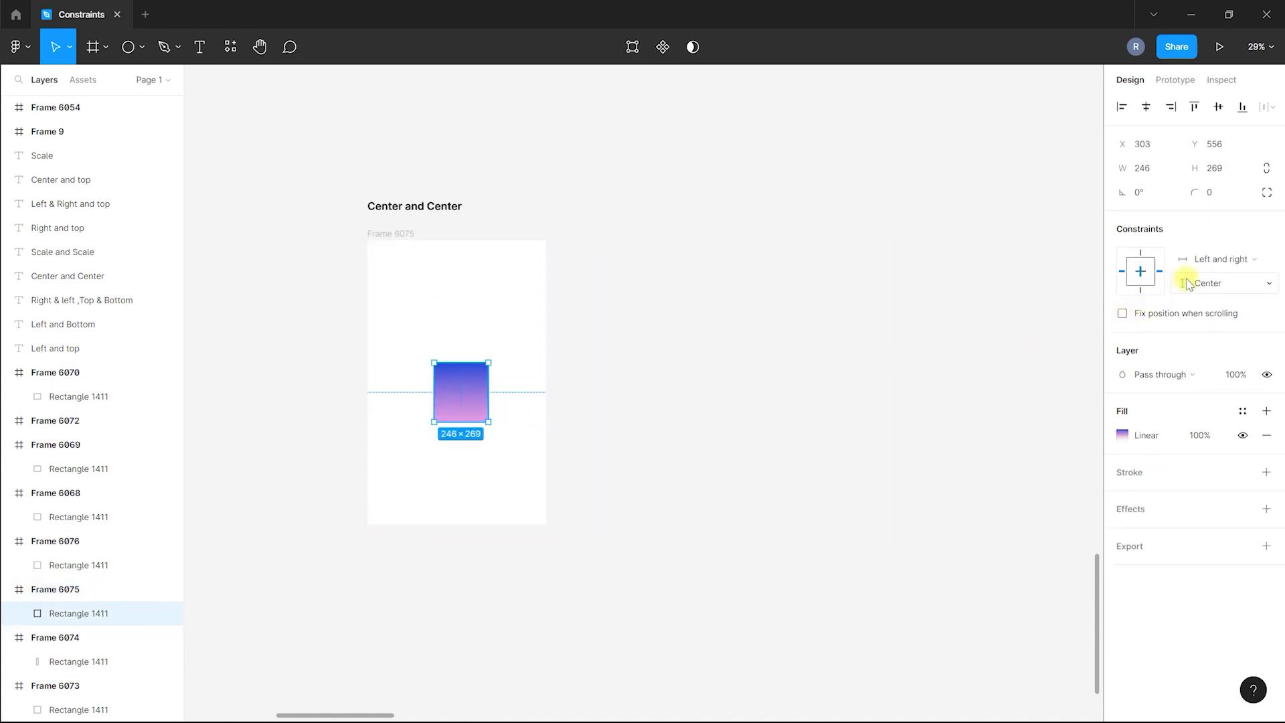
# Try enlarging Frame 6075 from its bottom edge and widening it from its right edge, undoing each resize.
pyautogui.scroll(-2, 400, 324)
pyautogui.click(402, 287)
pyautogui.click(423, 275)
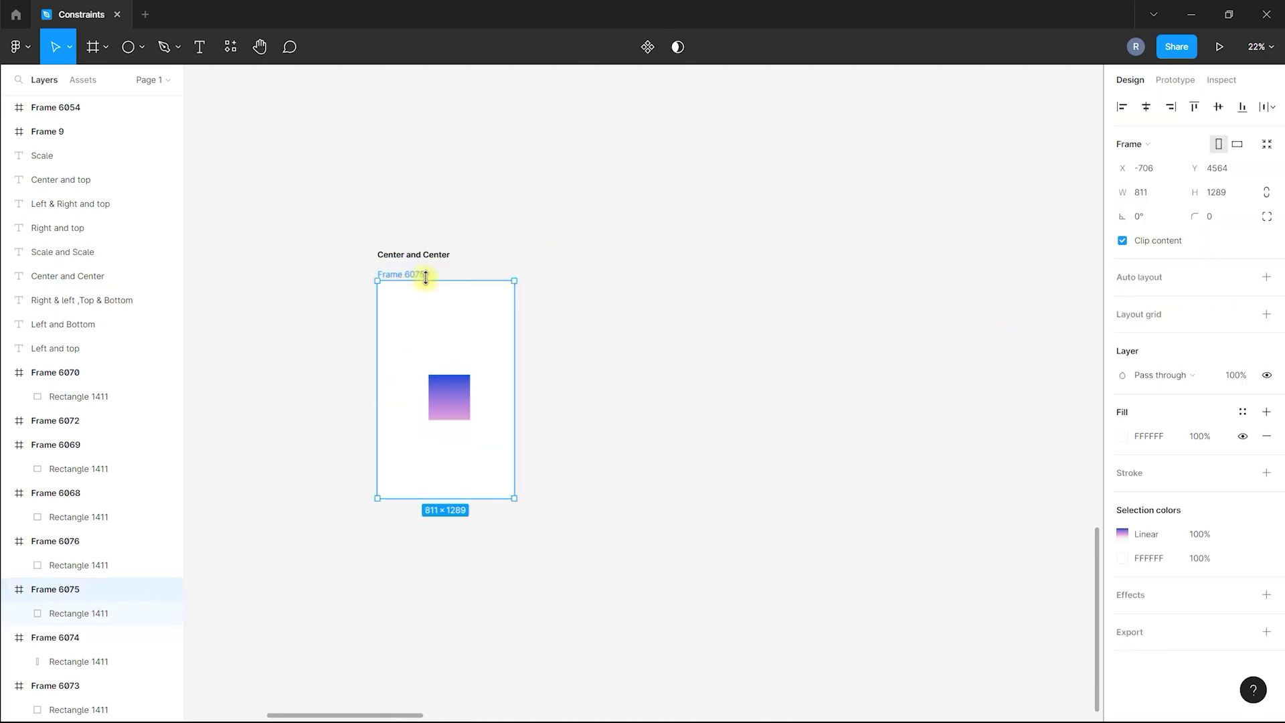
pyautogui.moveTo(506, 501); pyautogui.dragTo(798, 632)
pyautogui.hotkey('ctrl', 'z')
pyautogui.scroll(-3, 790, 582)
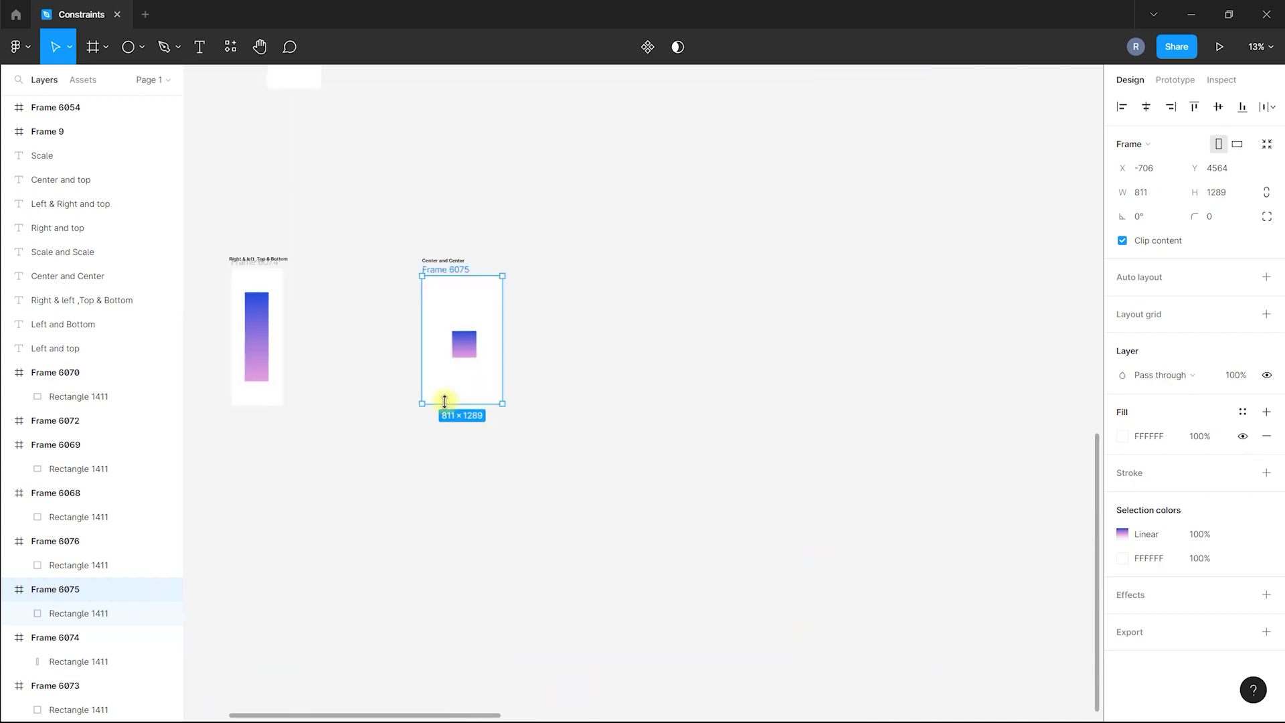
pyautogui.scroll(3, 373, 377)
pyautogui.moveTo(593, 423); pyautogui.dragTo(737, 428)
pyautogui.hotkey('ctrl', 'z')
# Check the horizontal and vertical constraint options of Frame 6075's rectangle.
pyautogui.scroll(3, 519, 276)
pyautogui.click(535, 397)
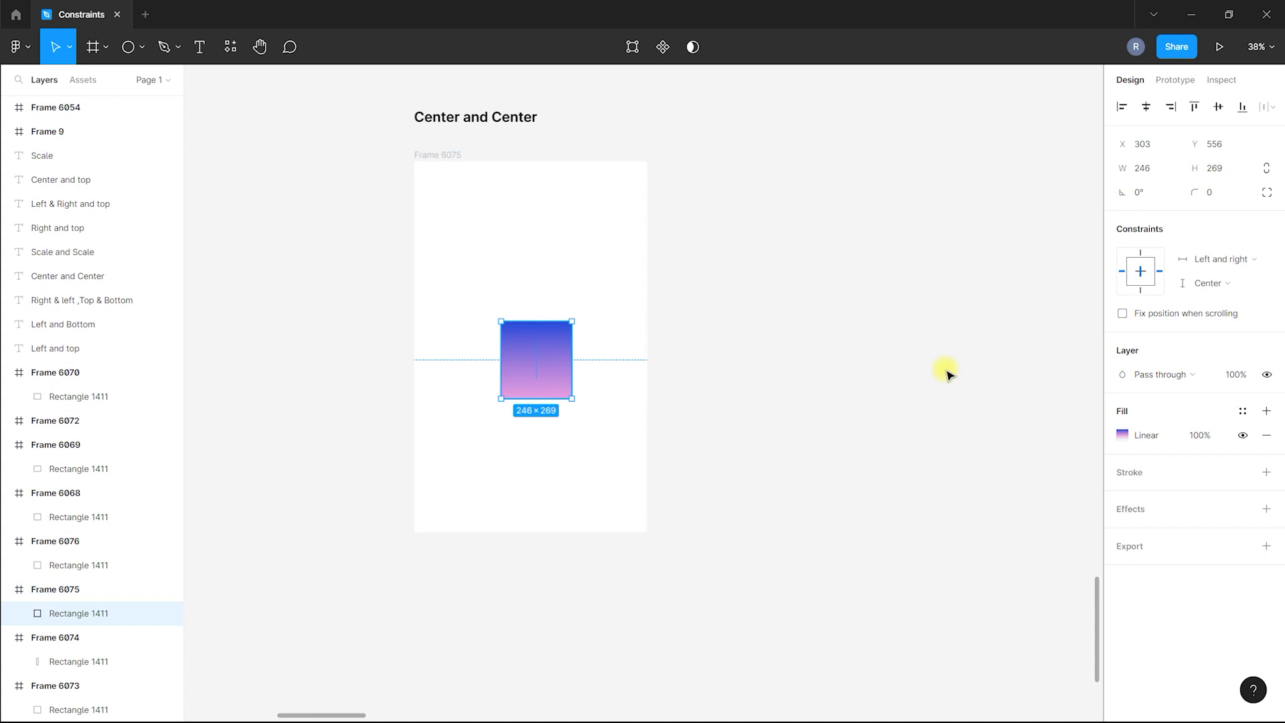
pyautogui.click(1208, 267)
pyautogui.click(1207, 285)
pyautogui.click(1203, 279)
# Try widening Frame 6075 from its lower-right corner, then undo the resize.
pyautogui.click(456, 158)
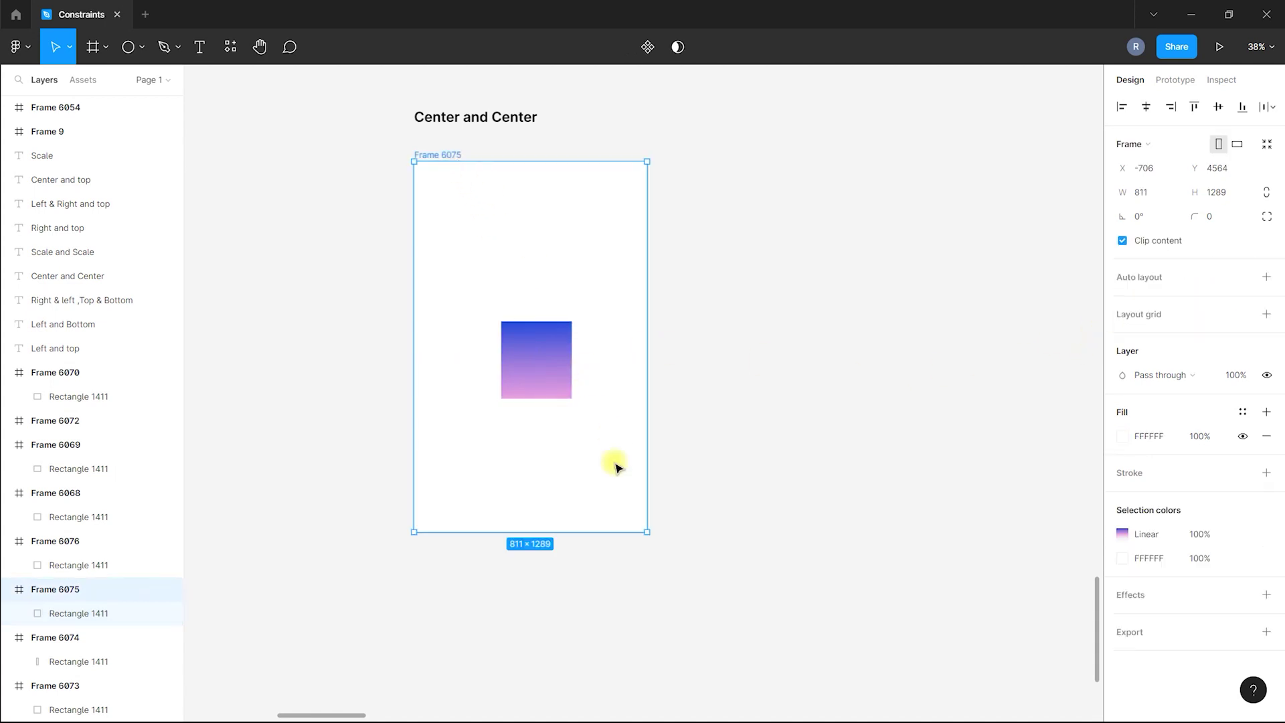
pyautogui.moveTo(647, 532); pyautogui.dragTo(846, 531)
pyautogui.hotkey('ctrl', 'z')
# Reselect Frame 6075's rectangle and review its vertical and horizontal constraint choices again.
pyautogui.click(565, 343)
pyautogui.click(1208, 283)
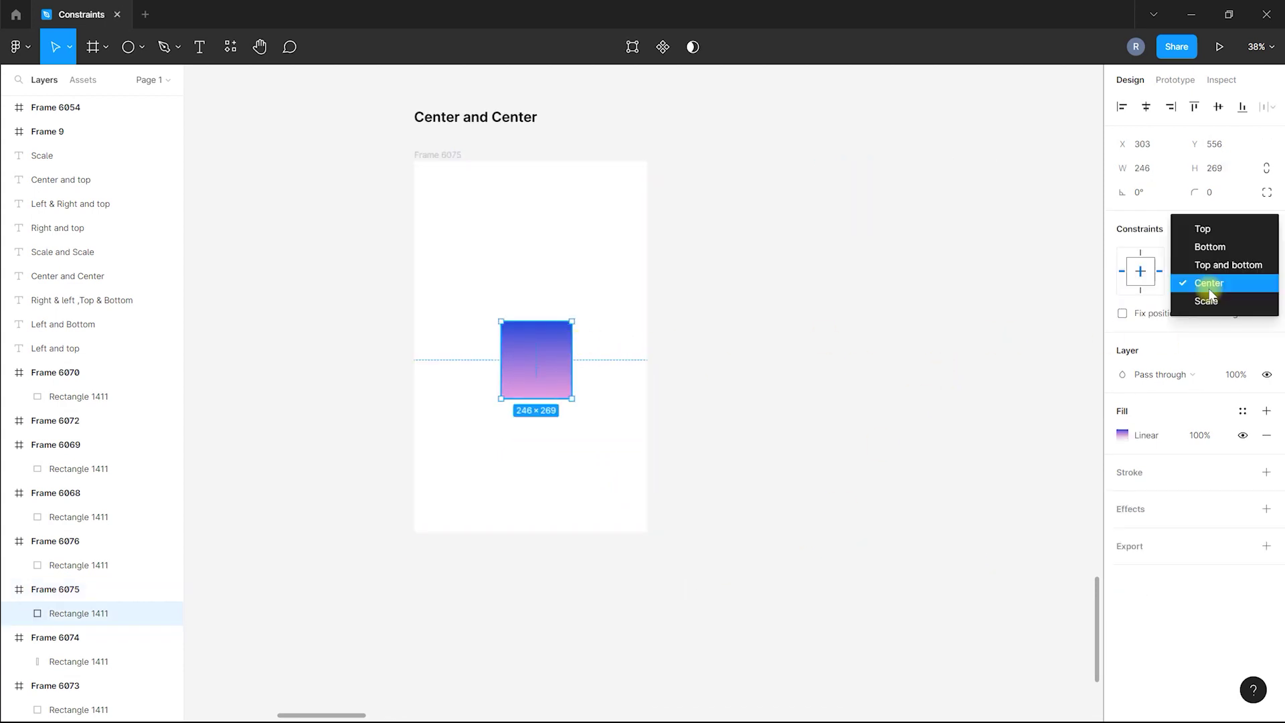
pyautogui.click(1213, 300)
pyautogui.click(1211, 261)
pyautogui.click(1205, 260)
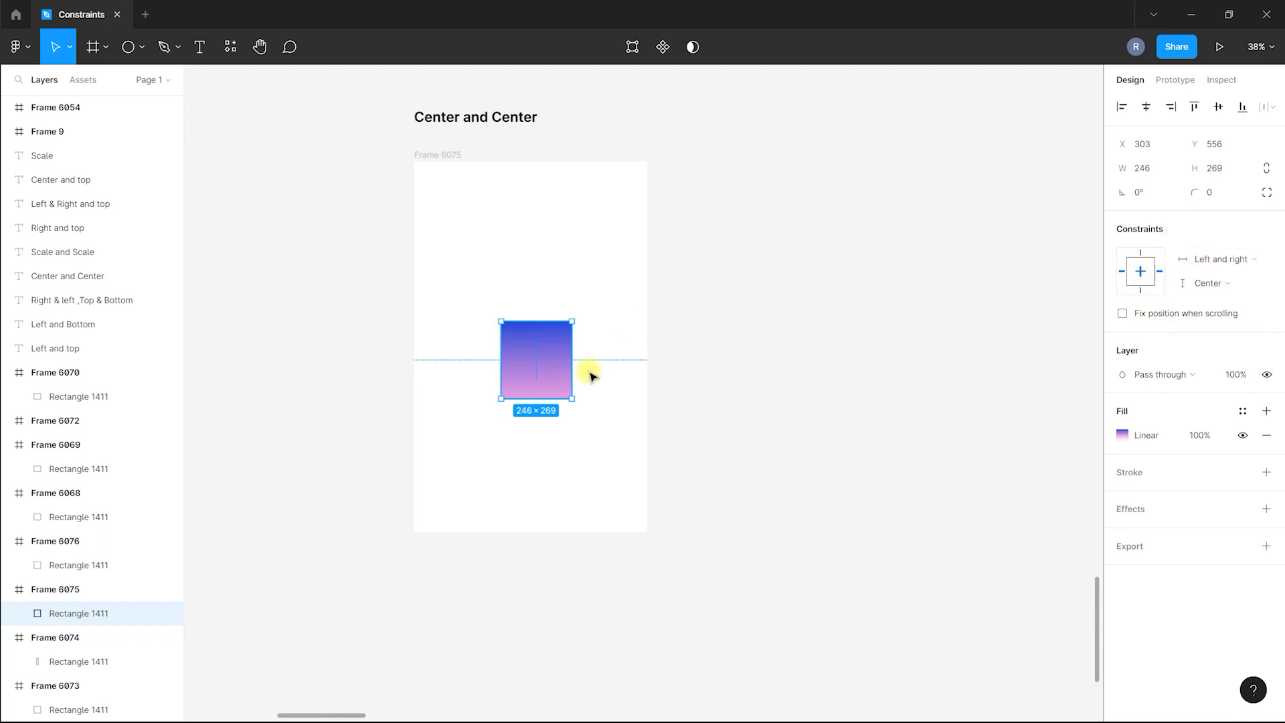
# Go to the Scale and Scale example and check the constraint options of Frame 6076's rectangle.
pyautogui.scroll(-5, 592, 376)
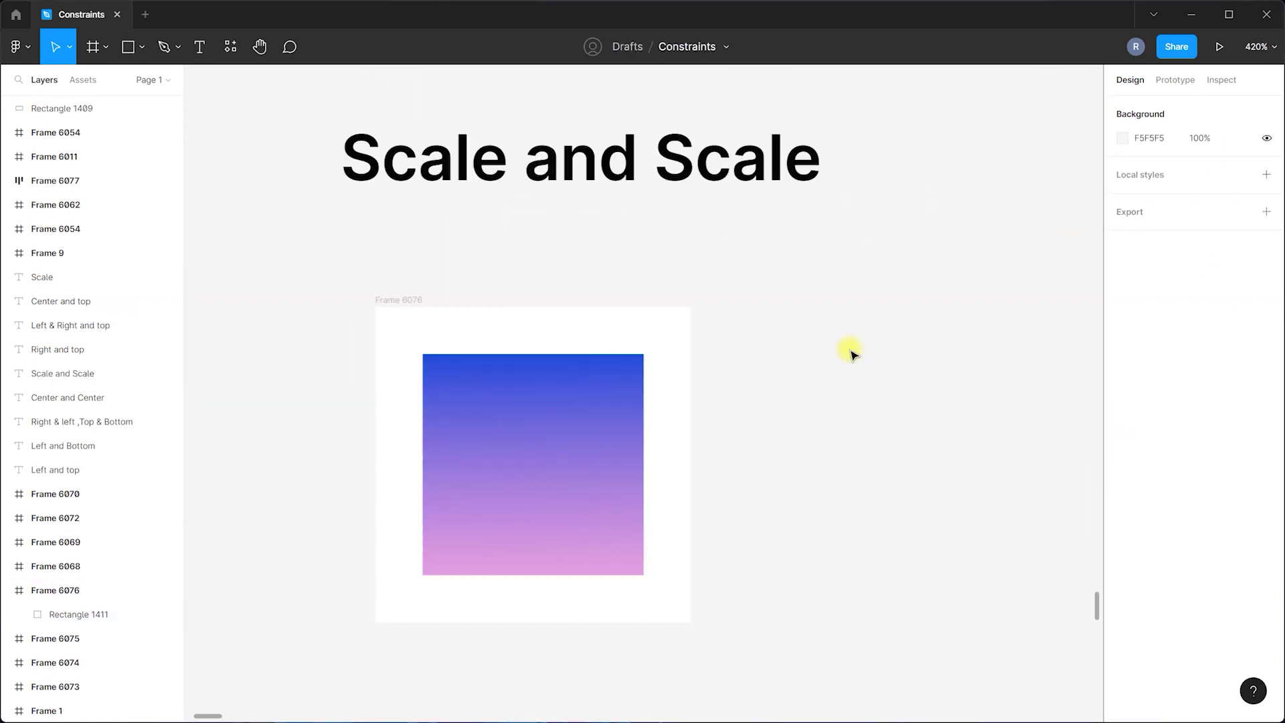
pyautogui.click(614, 453)
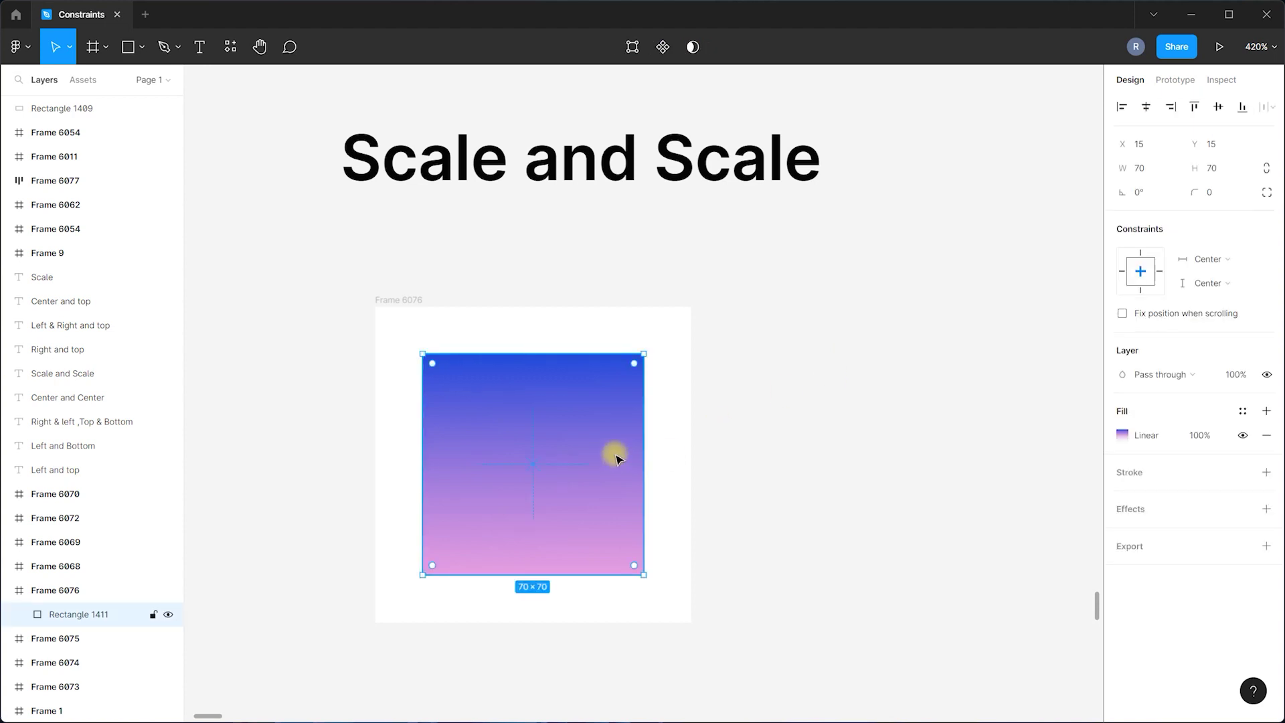
pyautogui.click(1212, 259)
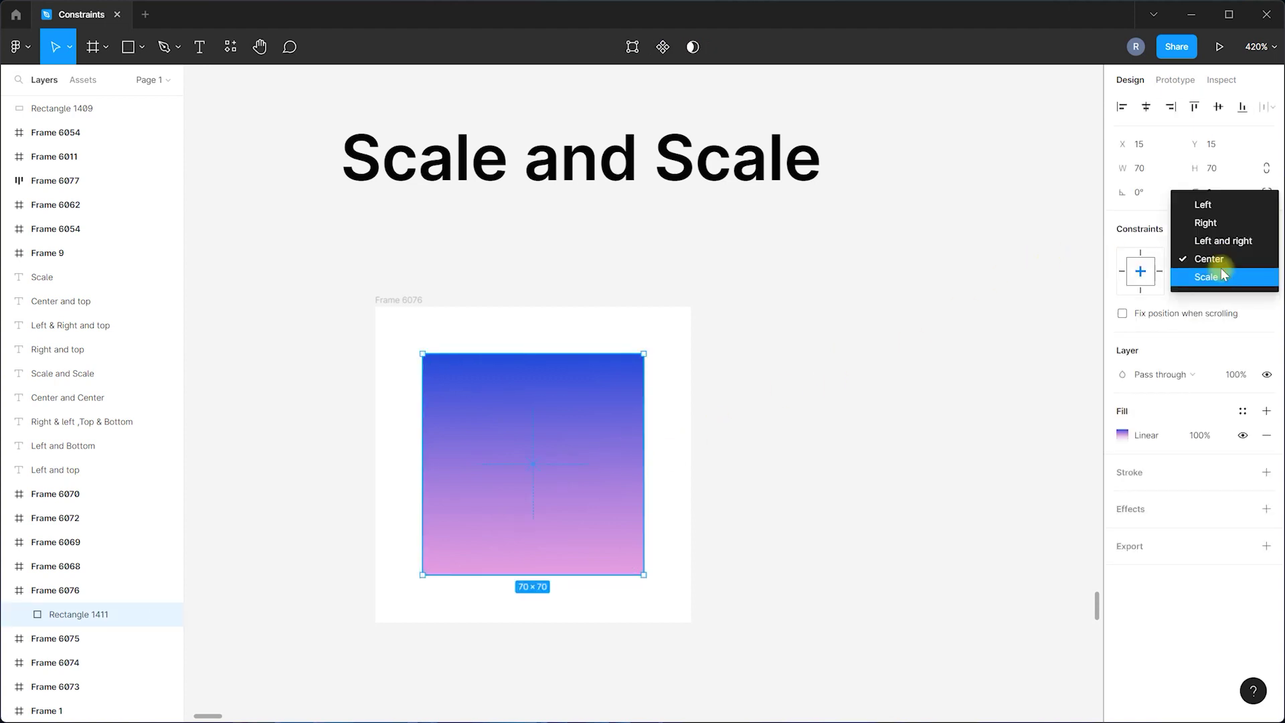
pyautogui.click(1126, 299)
pyautogui.click(1185, 283)
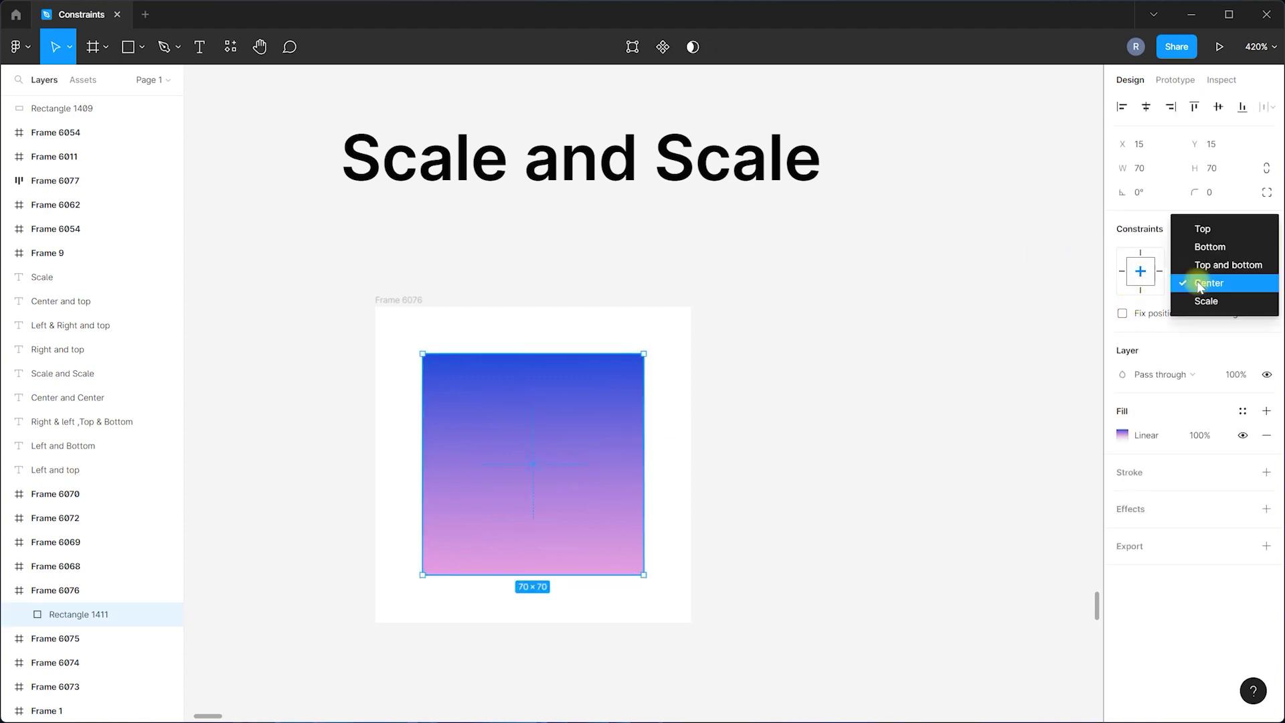
pyautogui.click(986, 445)
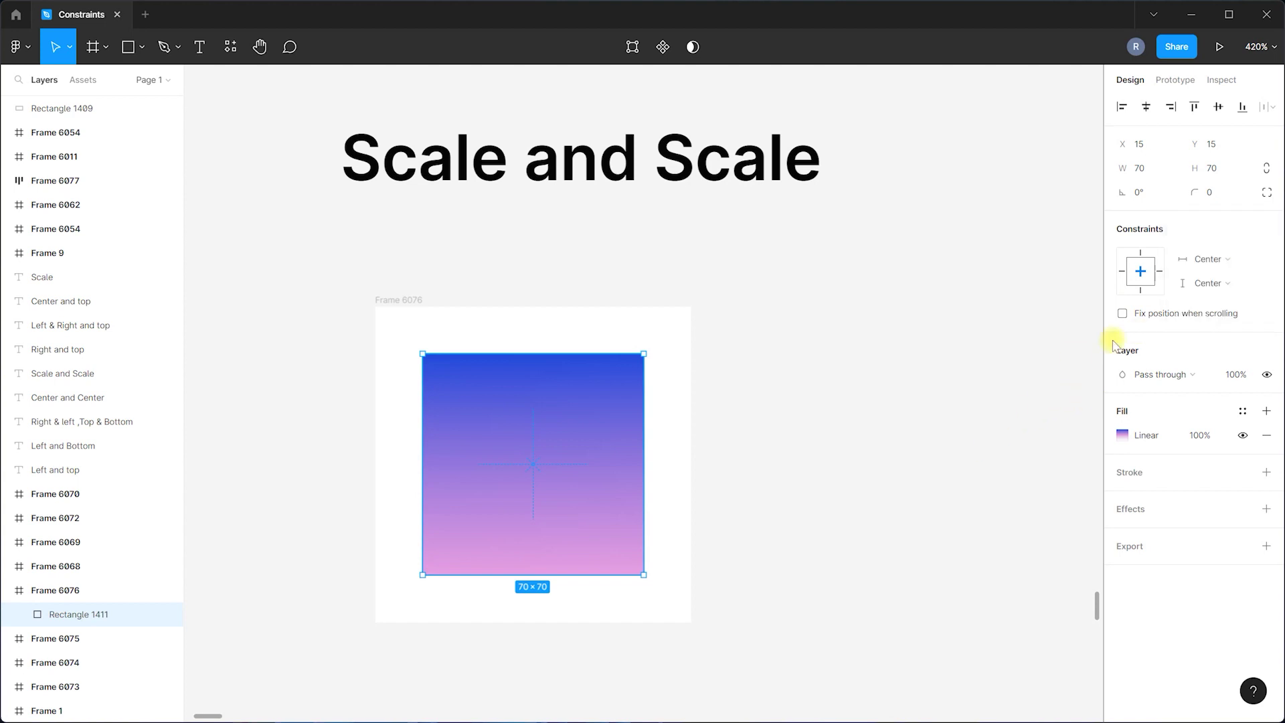
# Set both the horizontal and vertical constraints of Frame 6076's rectangle to Scale.
pyautogui.click(1195, 260)
pyautogui.click(1193, 278)
pyautogui.click(1203, 282)
pyautogui.click(1201, 302)
pyautogui.click(777, 322)
# Enlarge Frame 6076 from its lower-right corner to about 344 × 213.
pyautogui.click(404, 299)
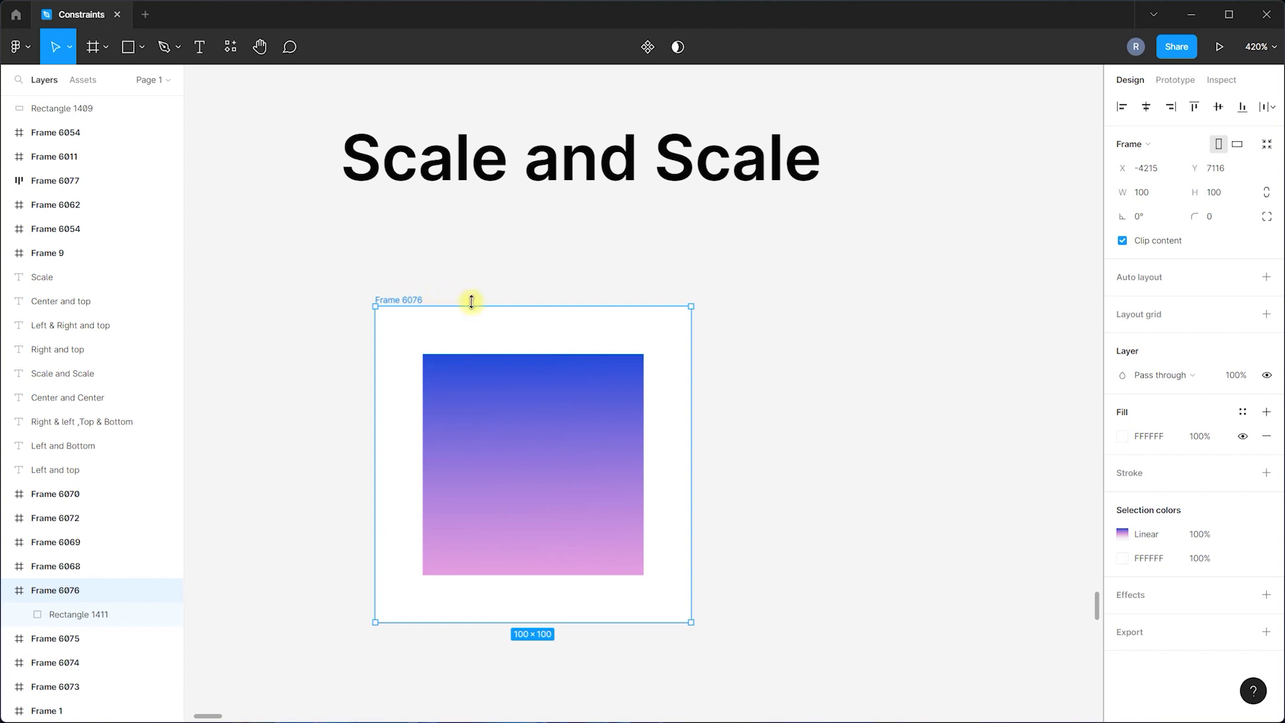
pyautogui.scroll(-3, 408, 349)
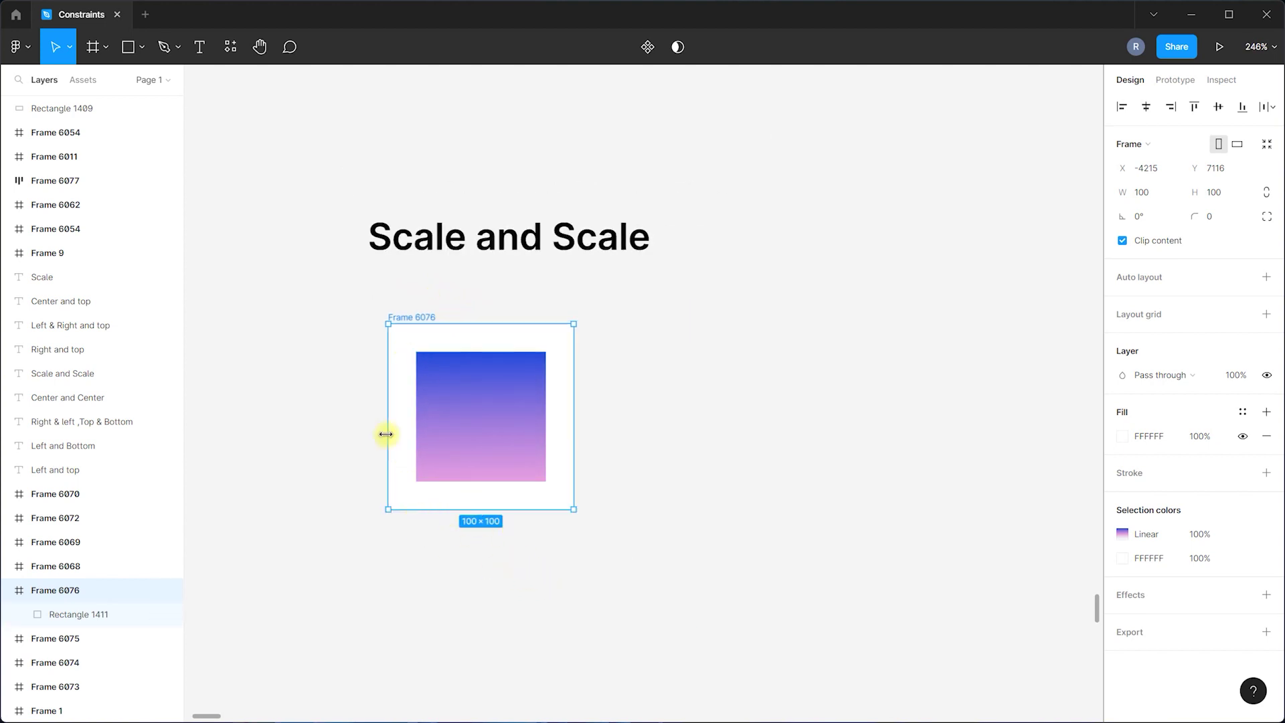
pyautogui.scroll(-2, 386, 432)
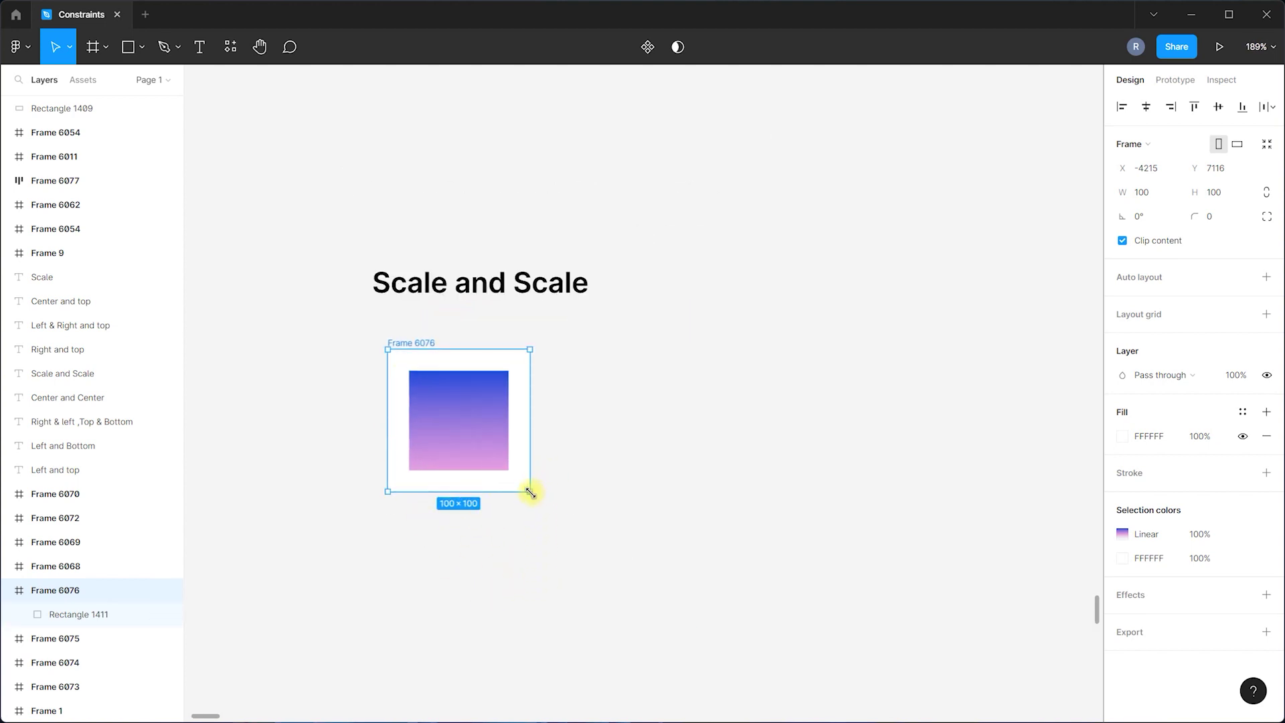
pyautogui.moveTo(527, 491); pyautogui.dragTo(877, 653)
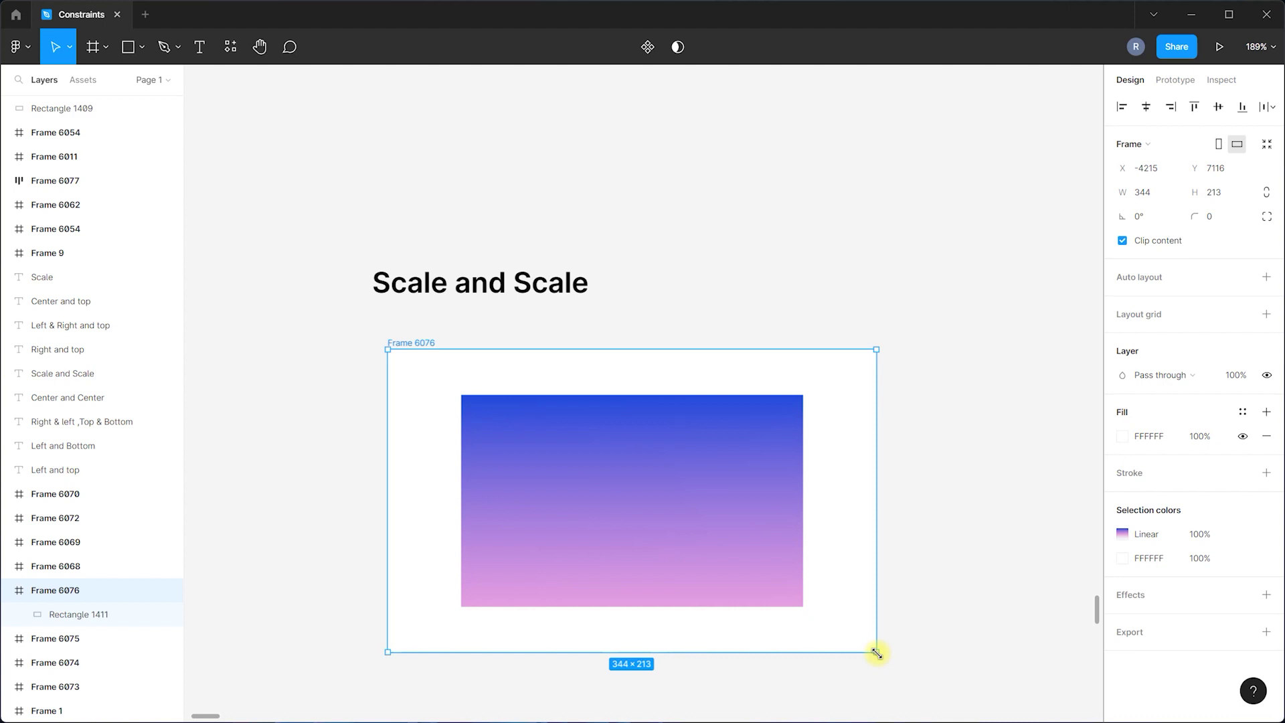
# Try resizing Frame 6076 to about 246 × 185, undo that, and try another resize from its lower-right corner.
pyautogui.moveTo(877, 653); pyautogui.dragTo(737, 562)
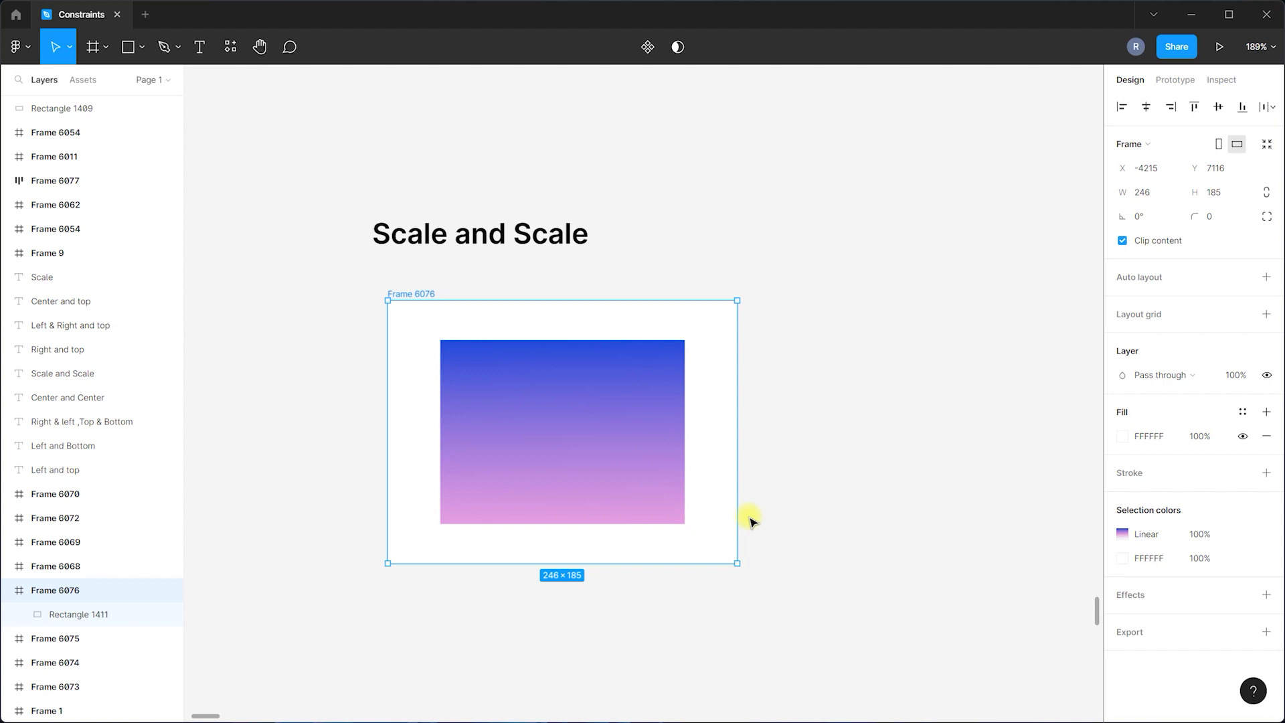
pyautogui.hotkey('ctrl', 'z')
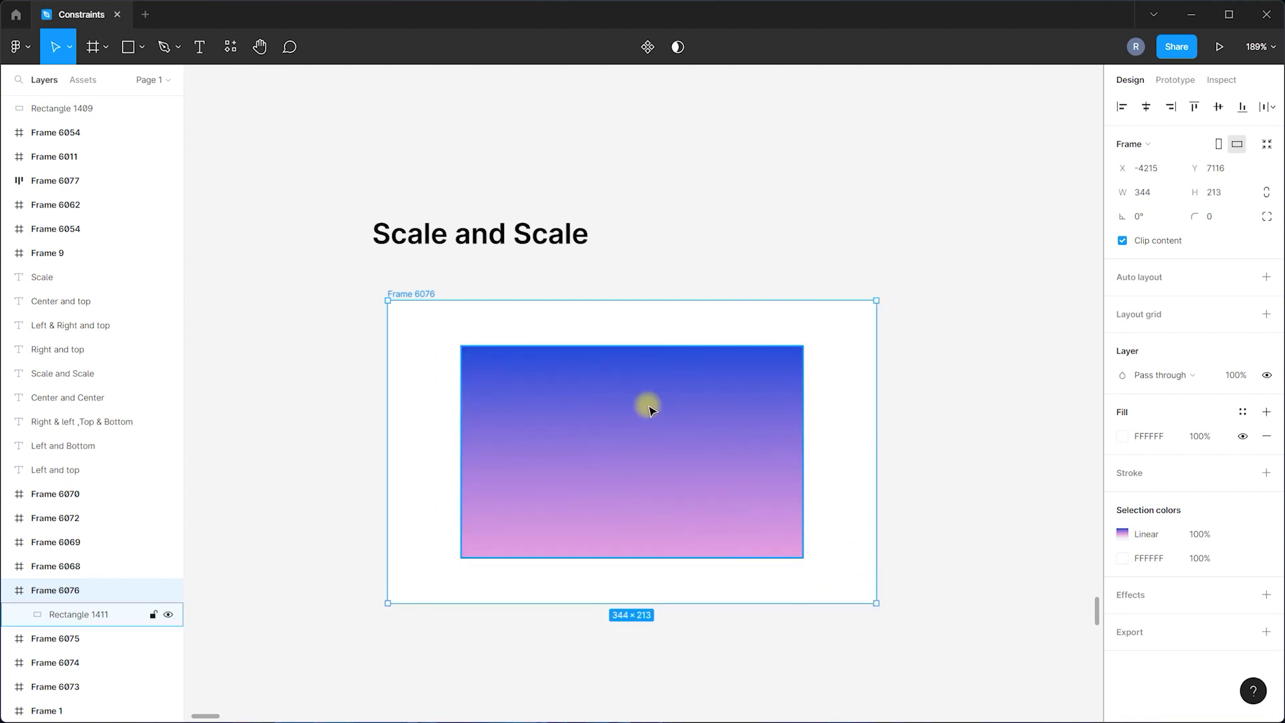
pyautogui.scroll(-5, 380, 333)
pyautogui.moveTo(597, 450); pyautogui.dragTo(839, 615)
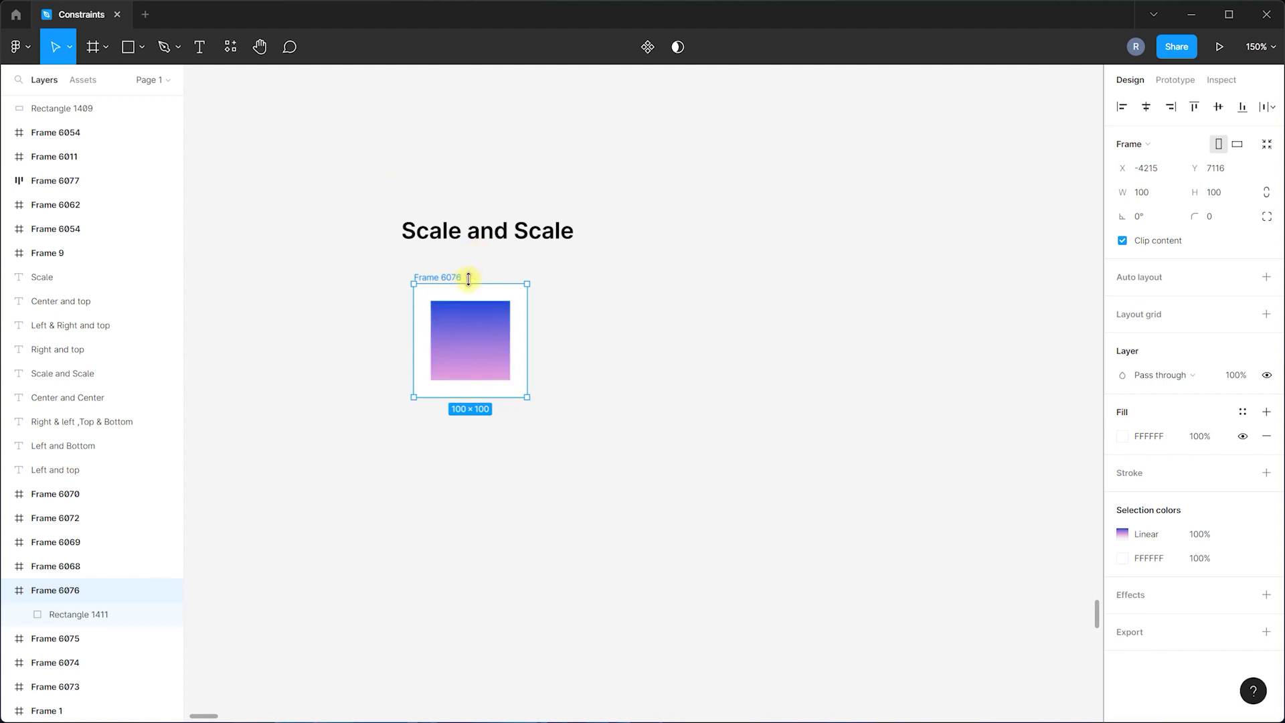
# Duplicate Frame 6076 and its "Scale and Scale" heading, placing both copies to the right of the originals.
pyautogui.hotkey('ctrl', 'd')
pyautogui.moveTo(611, 267); pyautogui.dragTo(874, 267)
pyautogui.click(526, 232)
pyautogui.hotkey('ctrl', 'd')
pyautogui.moveTo(544, 233); pyautogui.dragTo(974, 232)
# Change the copied heading's text to "Left and right" and adjust its position above Frame 6080.
pyautogui.doubleClick(1028, 229)
pyautogui.press('BackSpace')
pyautogui.write('Left and right')
pyautogui.press('Escape')
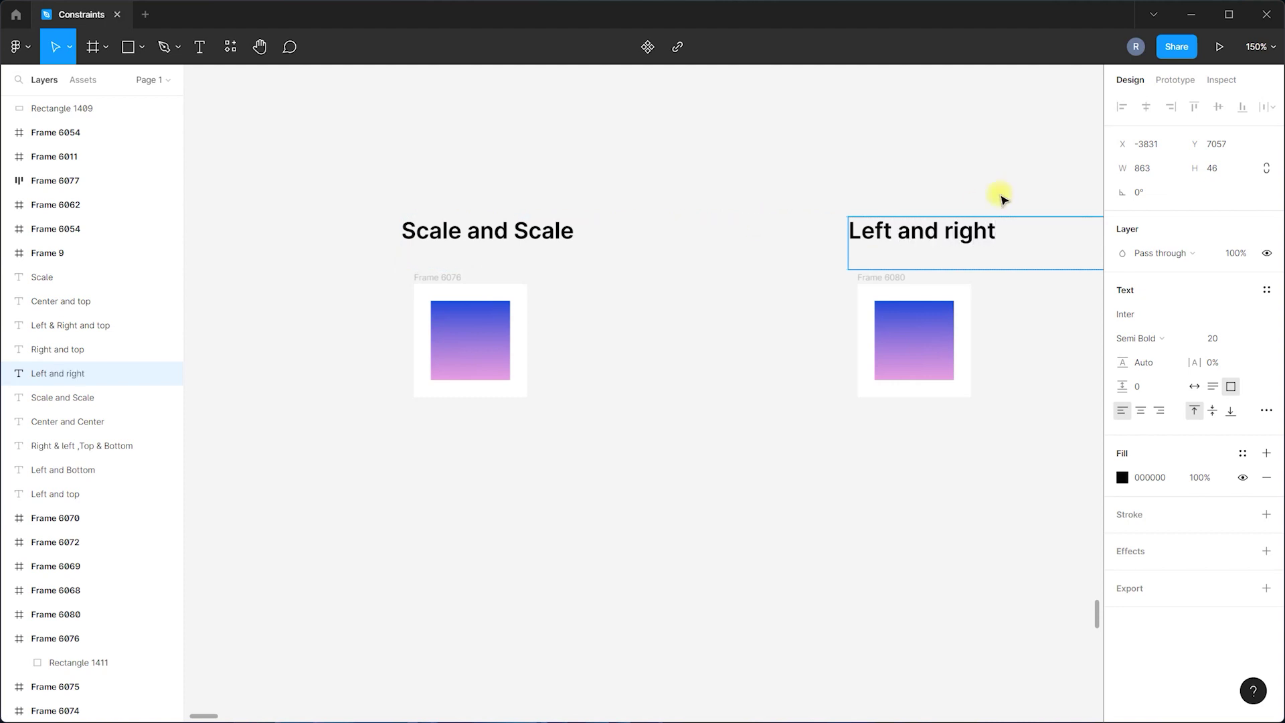
pyautogui.click(990, 149)
pyautogui.click(914, 235)
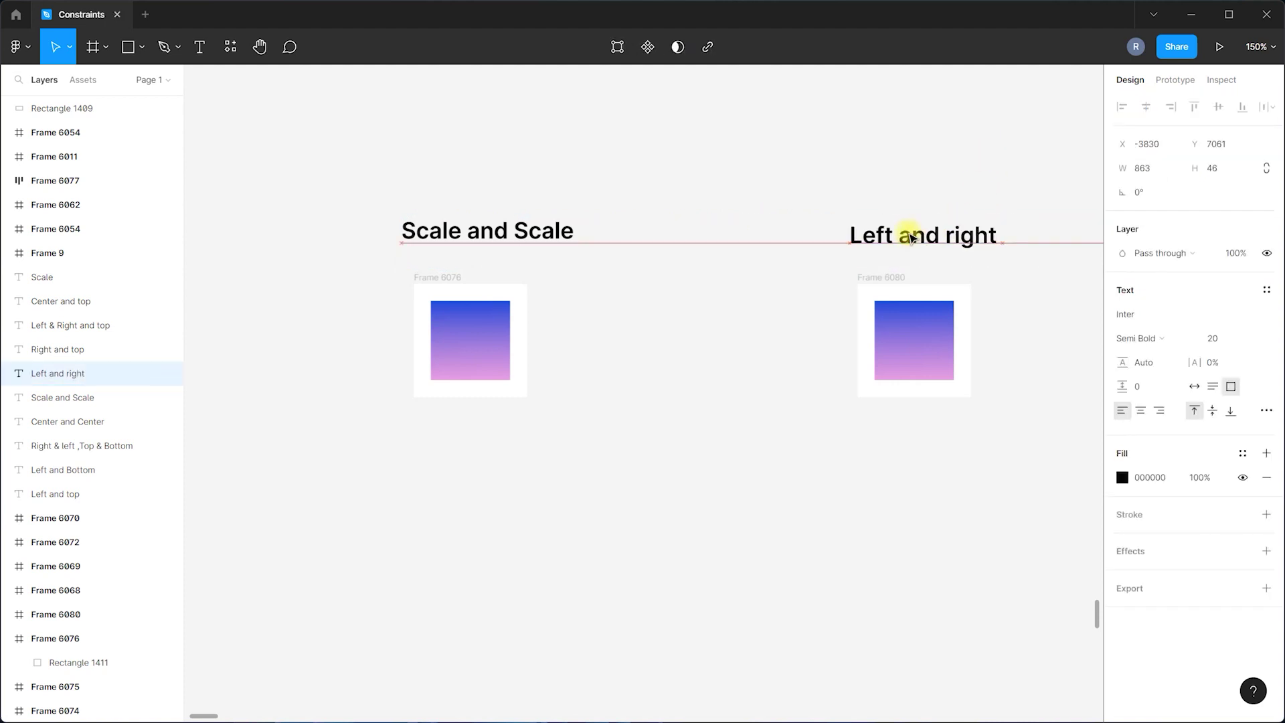
# Set the horizontal constraint of Frame 6080's rectangle to Left and right.
pyautogui.click(882, 277)
pyautogui.click(895, 319)
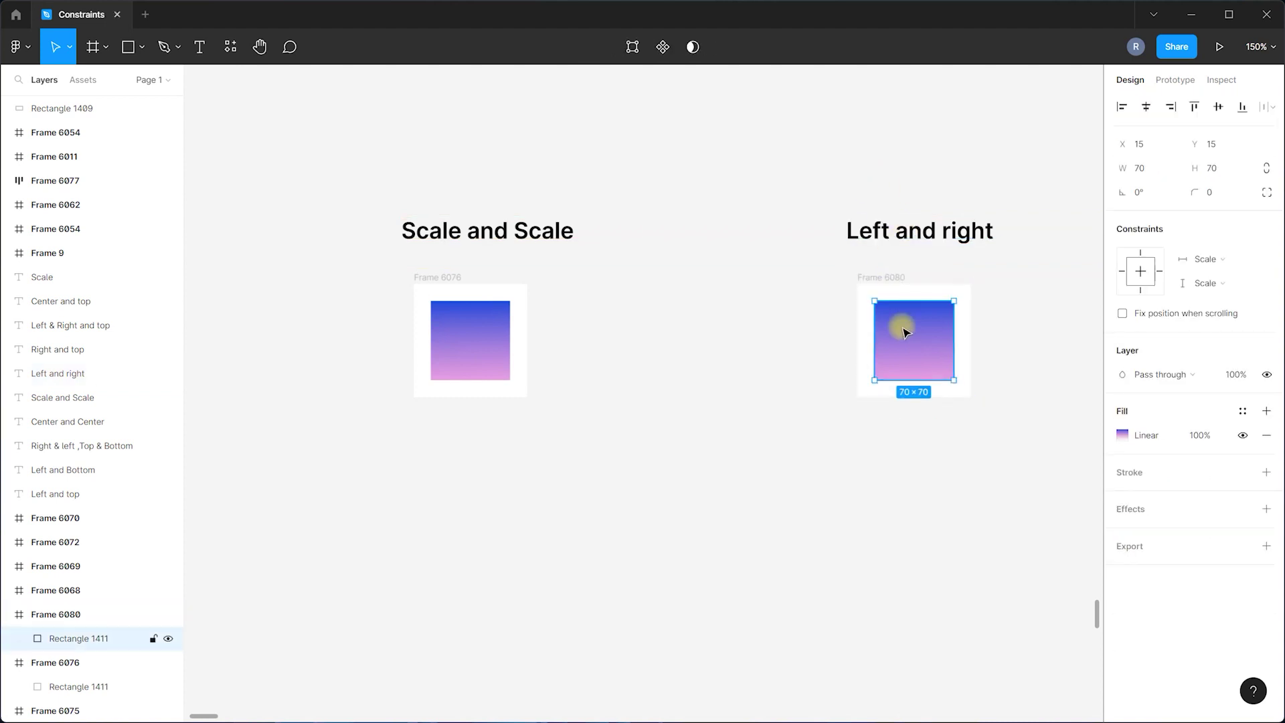
pyautogui.click(1220, 267)
pyautogui.click(1218, 218)
pyautogui.click(1017, 313)
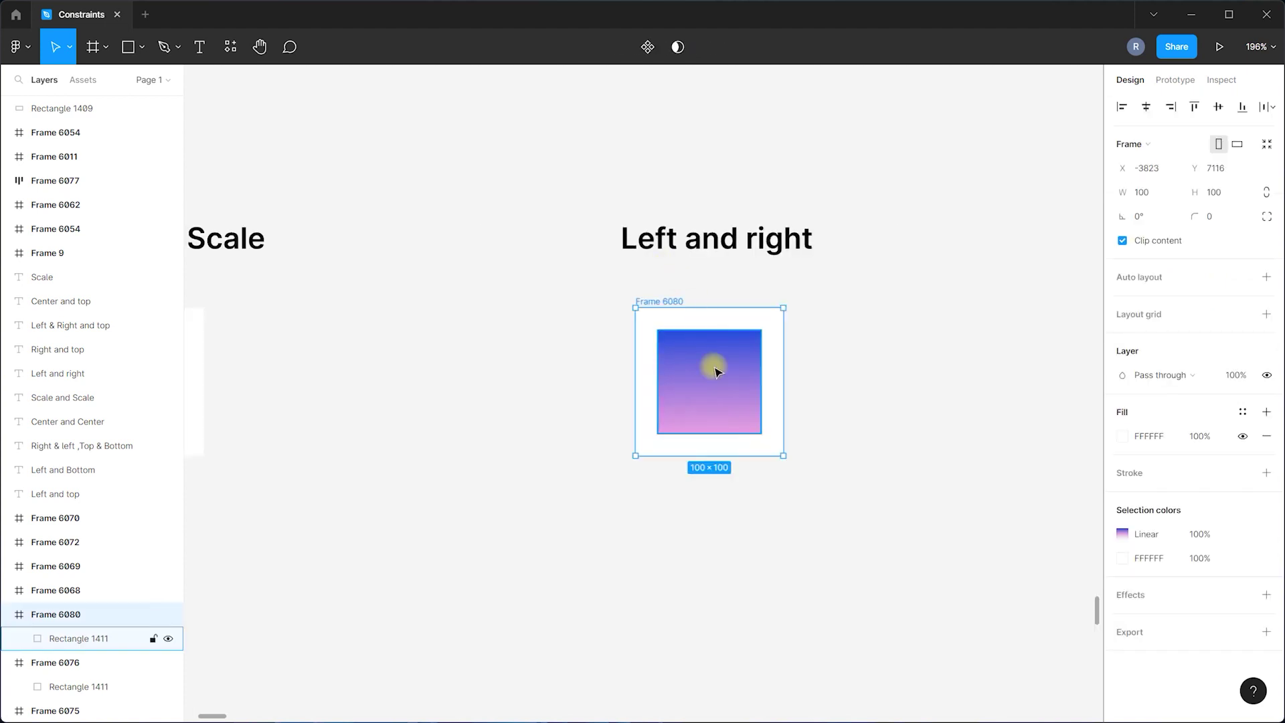
pyautogui.click(714, 369)
# Extend the heading above Frame 6080 so it reads "Left and right, top & bottom".
pyautogui.click(773, 242)
pyautogui.doubleClick(822, 238)
pyautogui.click(818, 228)
pyautogui.write('& ')
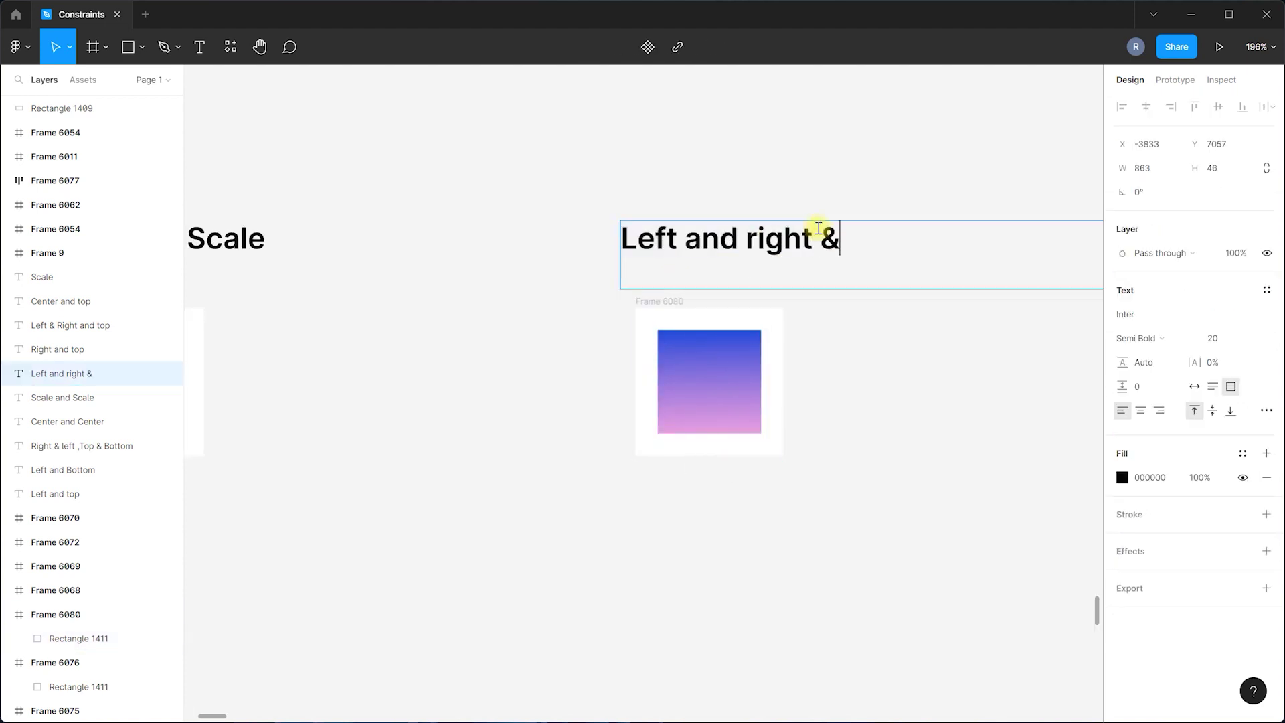
pyautogui.write('top & bottom')
pyautogui.click(812, 236)
pyautogui.write(',')
pyautogui.press('Escape')
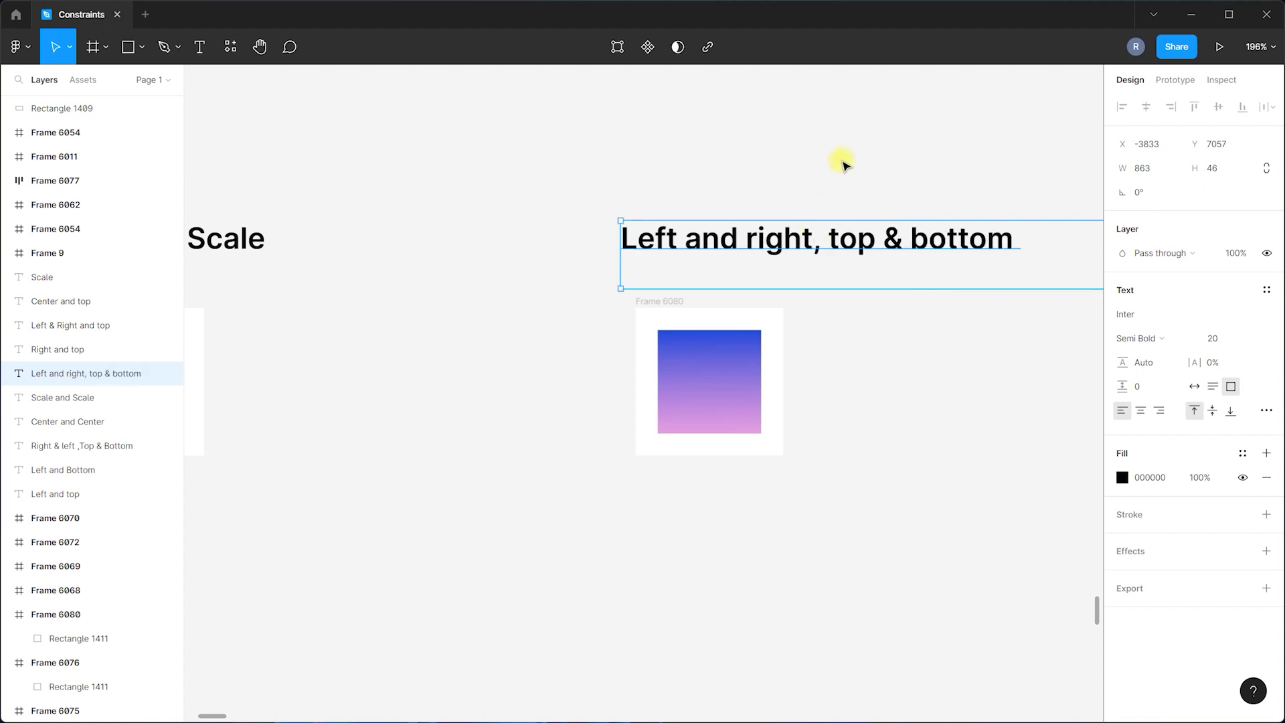
pyautogui.click(796, 177)
# Set the vertical constraint of Frame 6080's rectangle to Top and bottom.
pyautogui.scroll(-5, 545, 295)
pyautogui.click(647, 344)
pyautogui.click(649, 347)
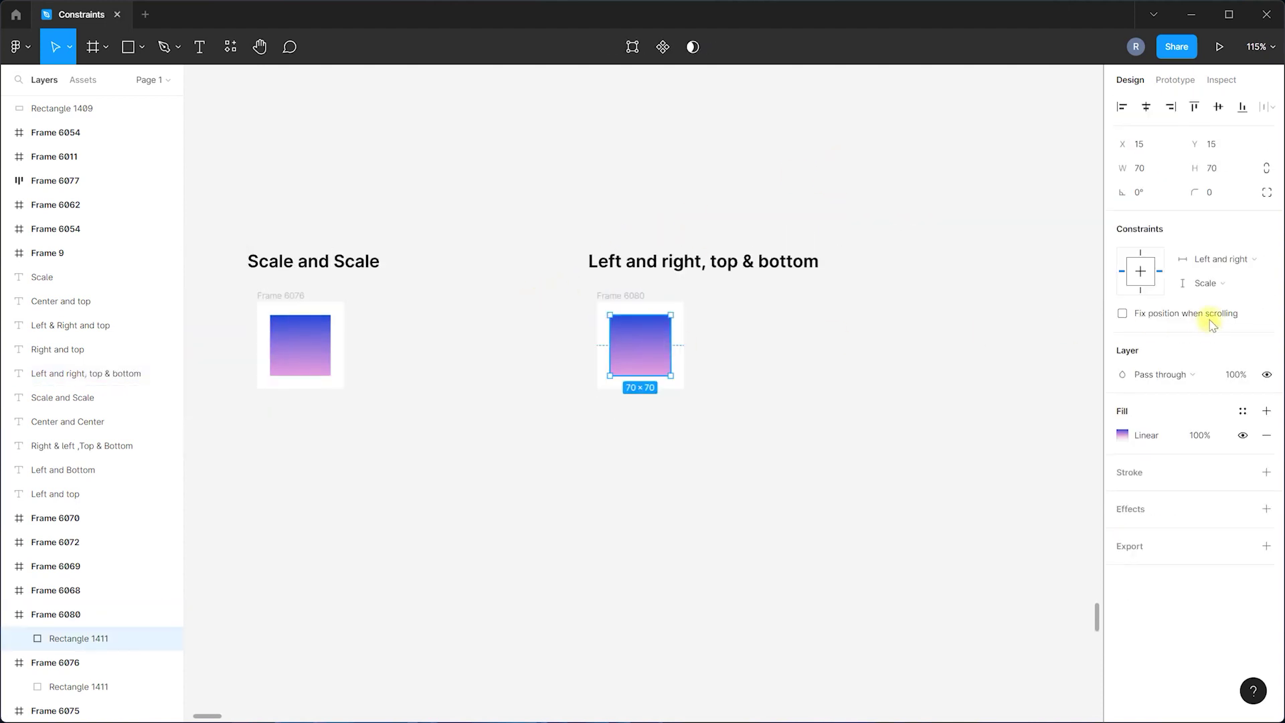
pyautogui.click(1213, 282)
pyautogui.click(1229, 247)
pyautogui.press('Escape')
# Try enlarging Frame 6080 from its lower-right corner to about 693 × 506, then undo the resize.
pyautogui.click(619, 295)
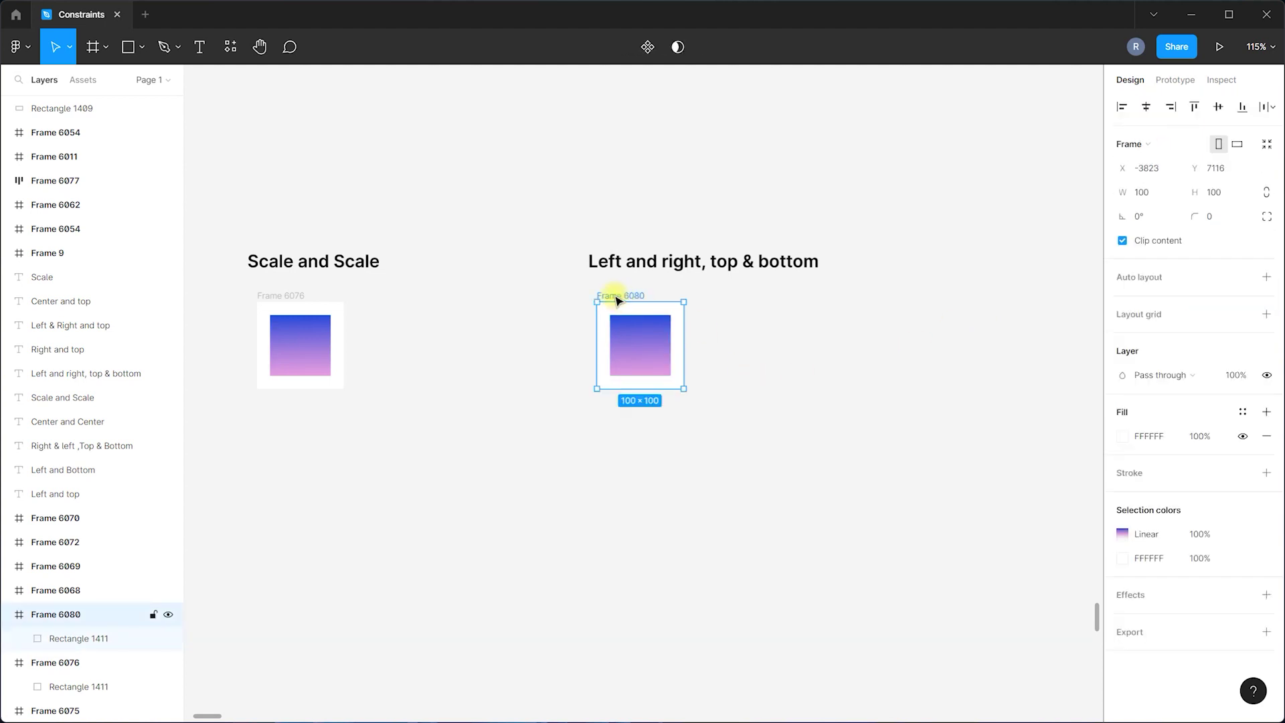
pyautogui.scroll(-3, 625, 288)
pyautogui.scroll(-3, 629, 282)
pyautogui.moveTo(664, 344); pyautogui.dragTo(964, 549)
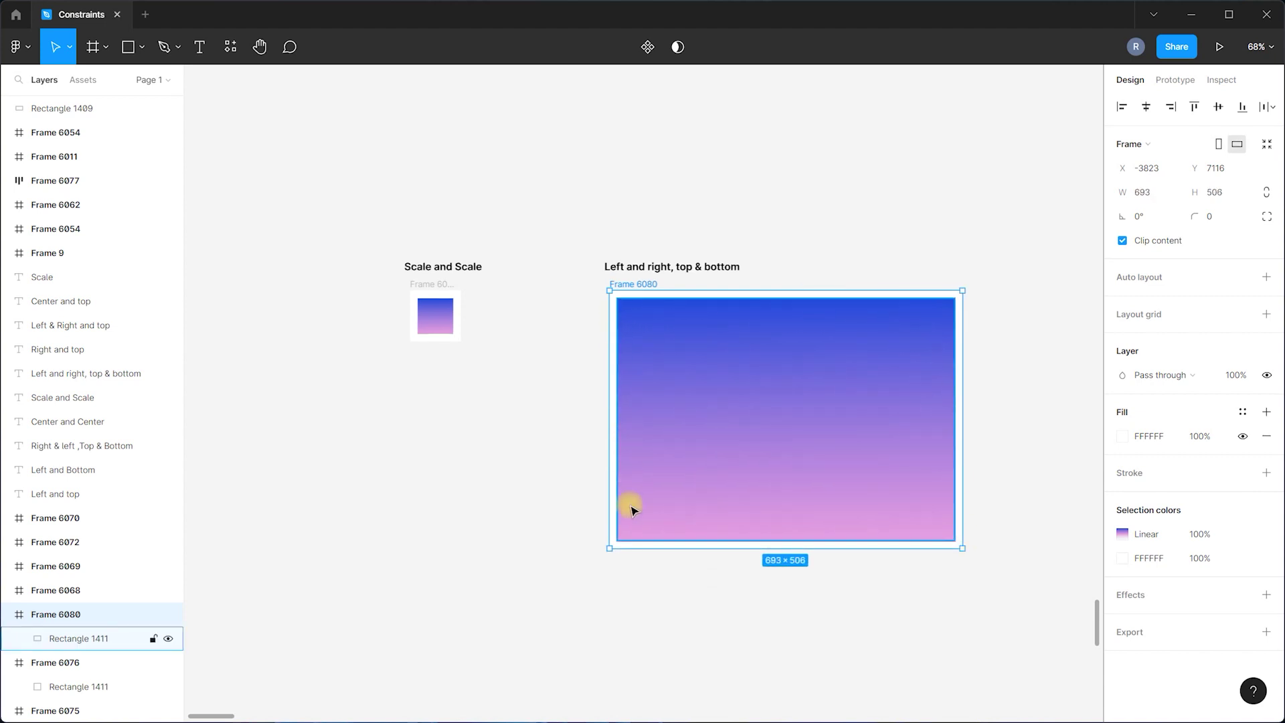
pyautogui.click(842, 396)
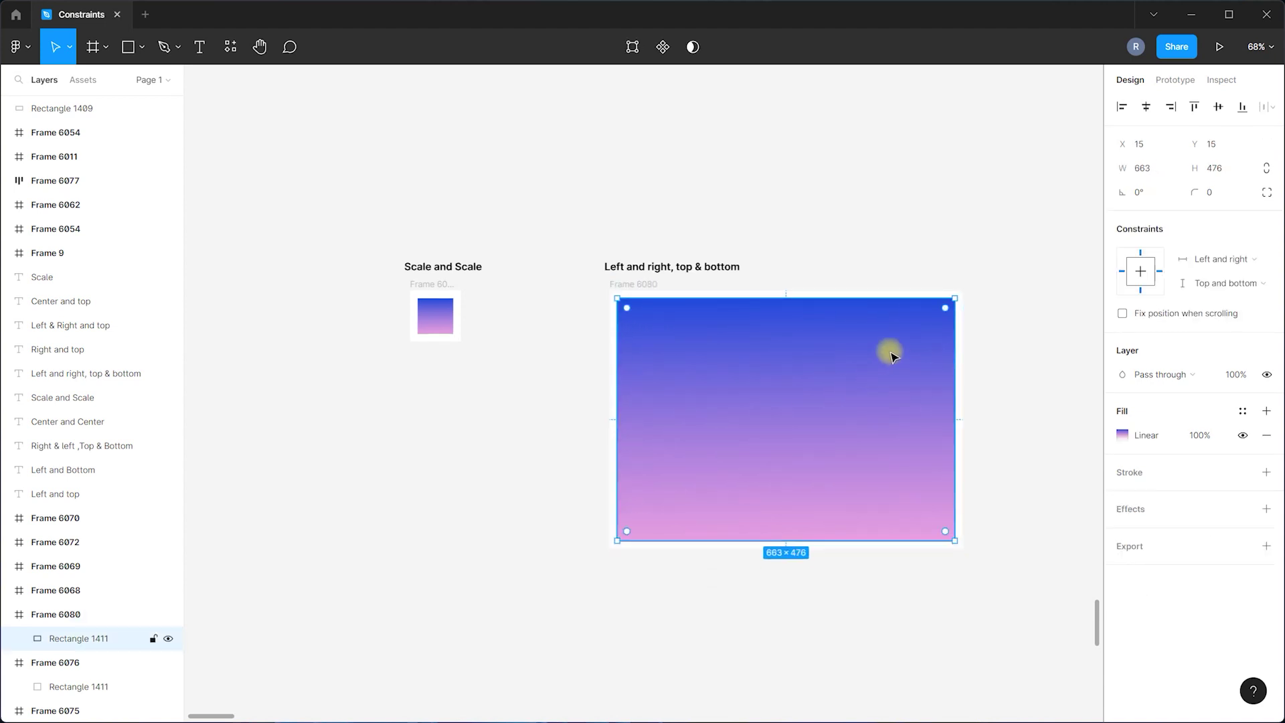
pyautogui.hotkey('ctrl', 'z')
pyautogui.hotkey('ctrl', 'z')
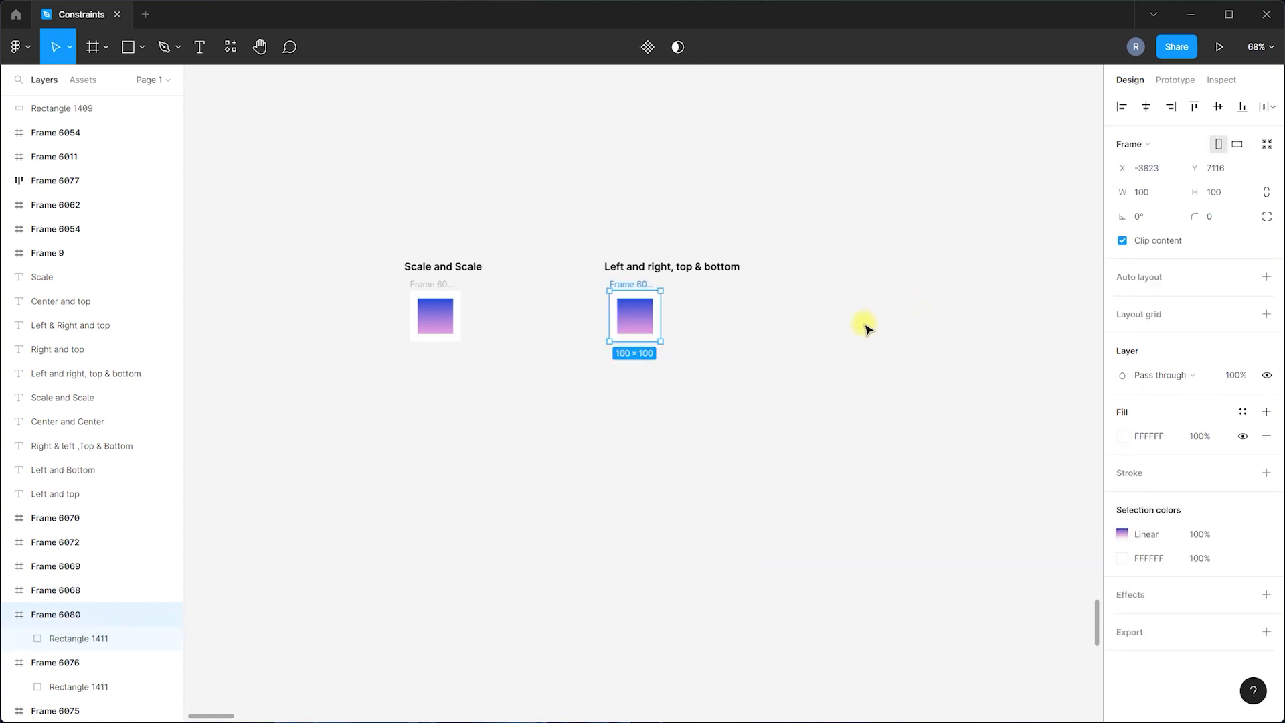
# Switch to the Inspect view and enlarge Frame 6080 to about 520 × 433, showing its rectangle's edge spacing.
pyautogui.scroll(4, 597, 325)
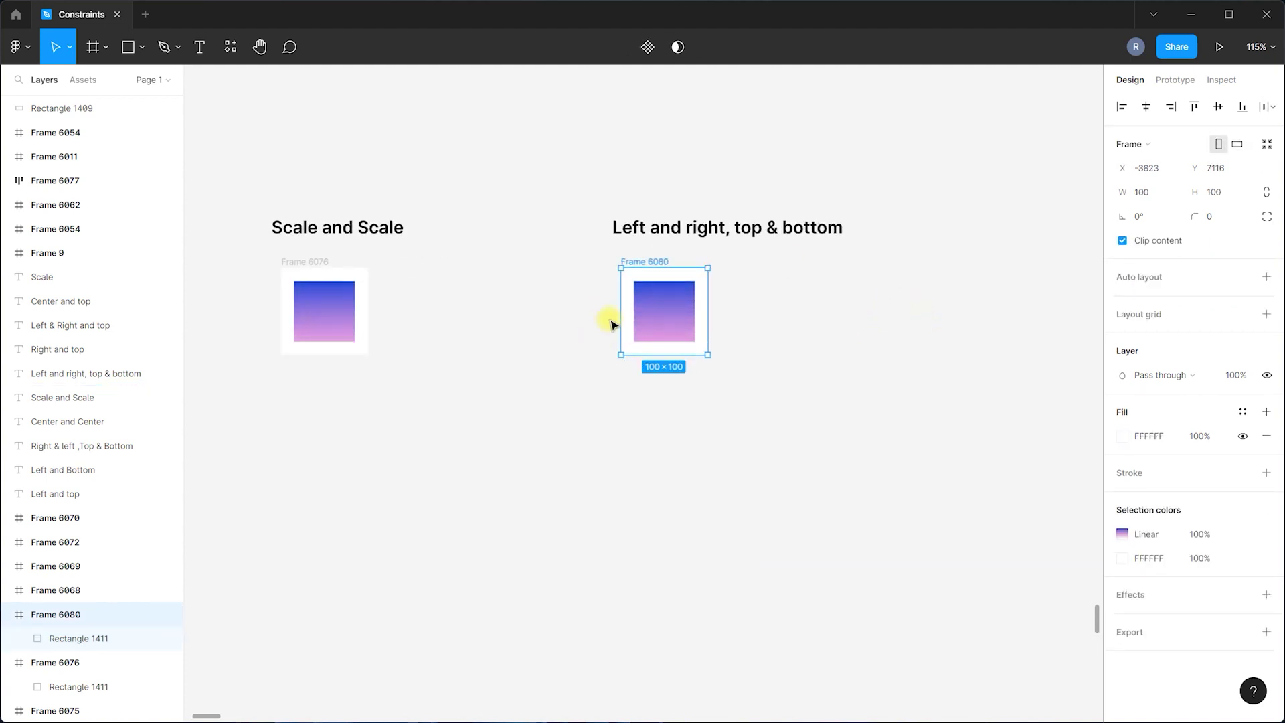
pyautogui.scroll(4, 681, 261)
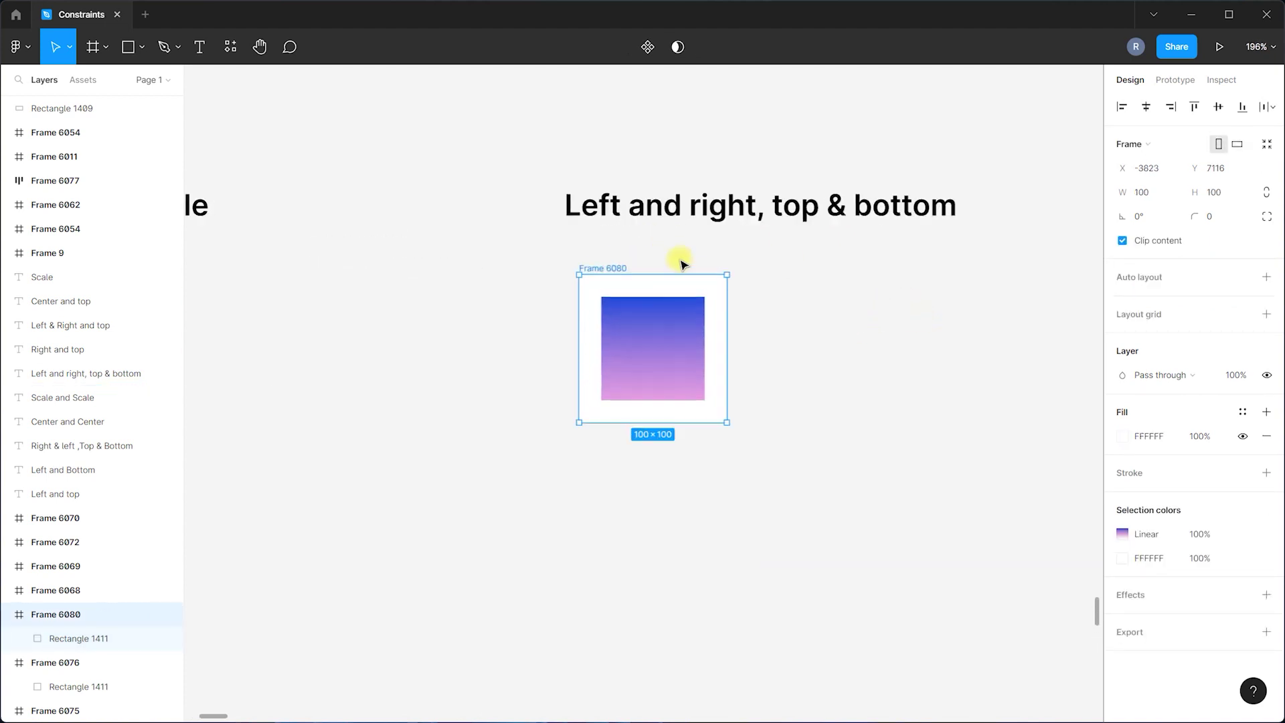
pyautogui.click(1222, 79)
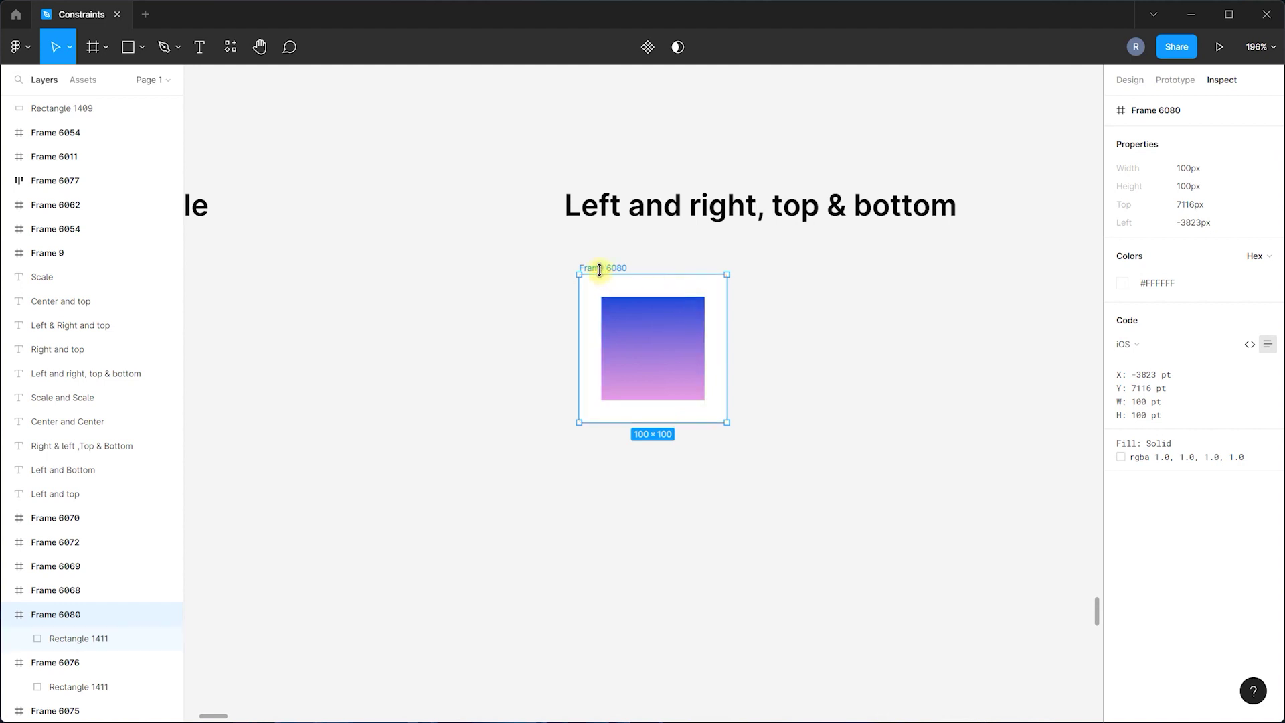
pyautogui.scroll(-5, 553, 318)
pyautogui.moveTo(626, 373); pyautogui.dragTo(903, 594)
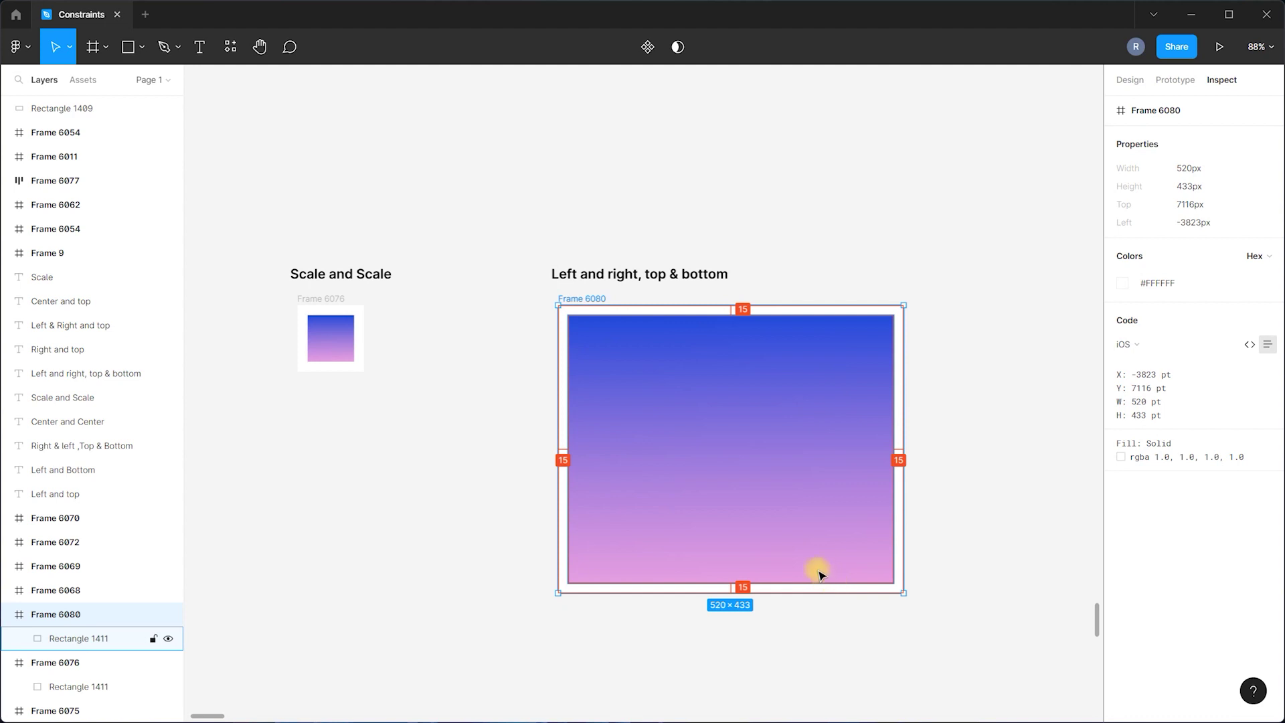
# Stretch Frame 6080 to about 2008 × 1081 to check the edge spacing, then undo both resizes.
pyautogui.scroll(-5, 821, 574)
pyautogui.moveTo(784, 565); pyautogui.dragTo(1118, 623)
pyautogui.scroll(-3, 769, 579)
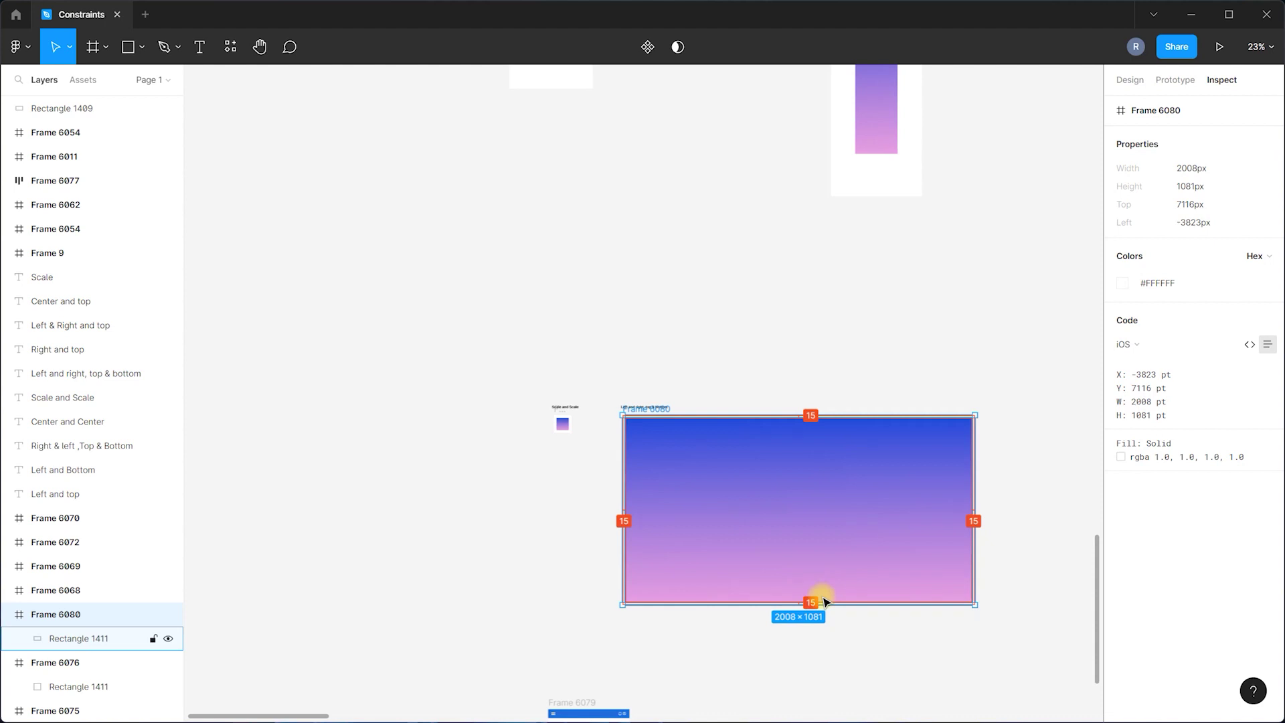
pyautogui.scroll(2, 825, 601)
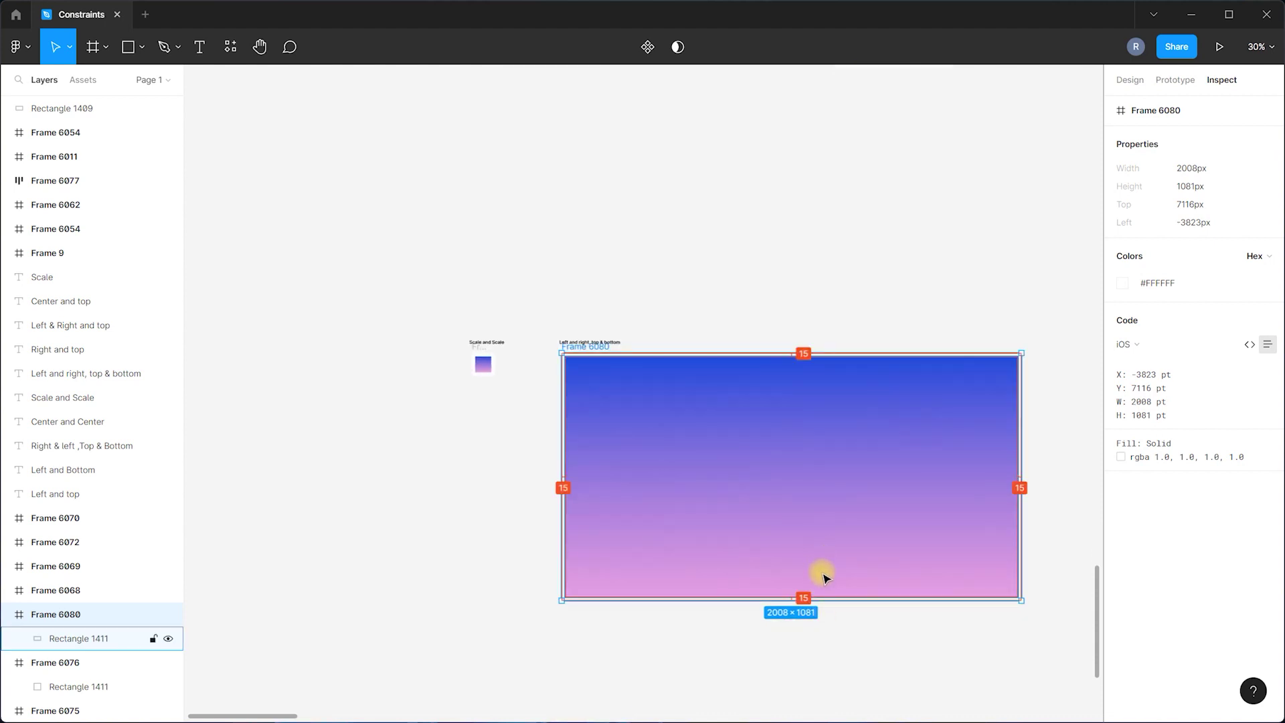
pyautogui.hotkey('ctrl', 'z')
pyautogui.press('Escape')
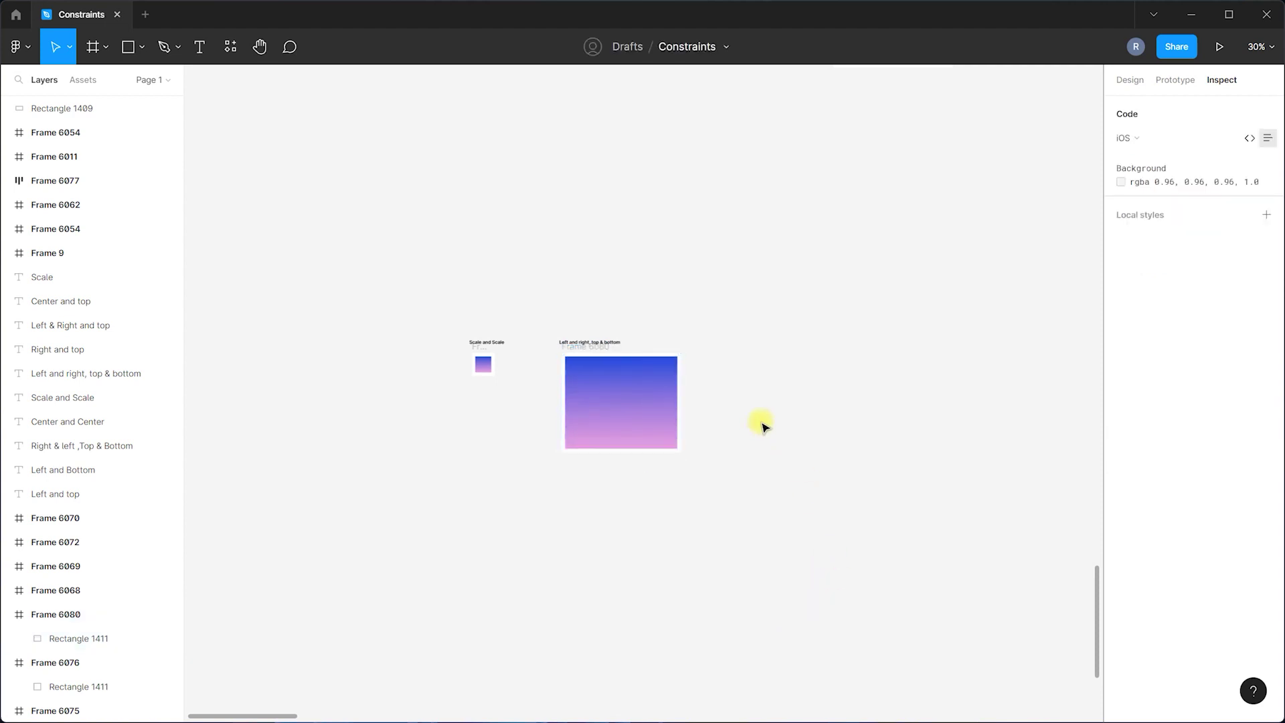
pyautogui.hotkey('ctrl', 'z')
pyautogui.scroll(6, 513, 354)
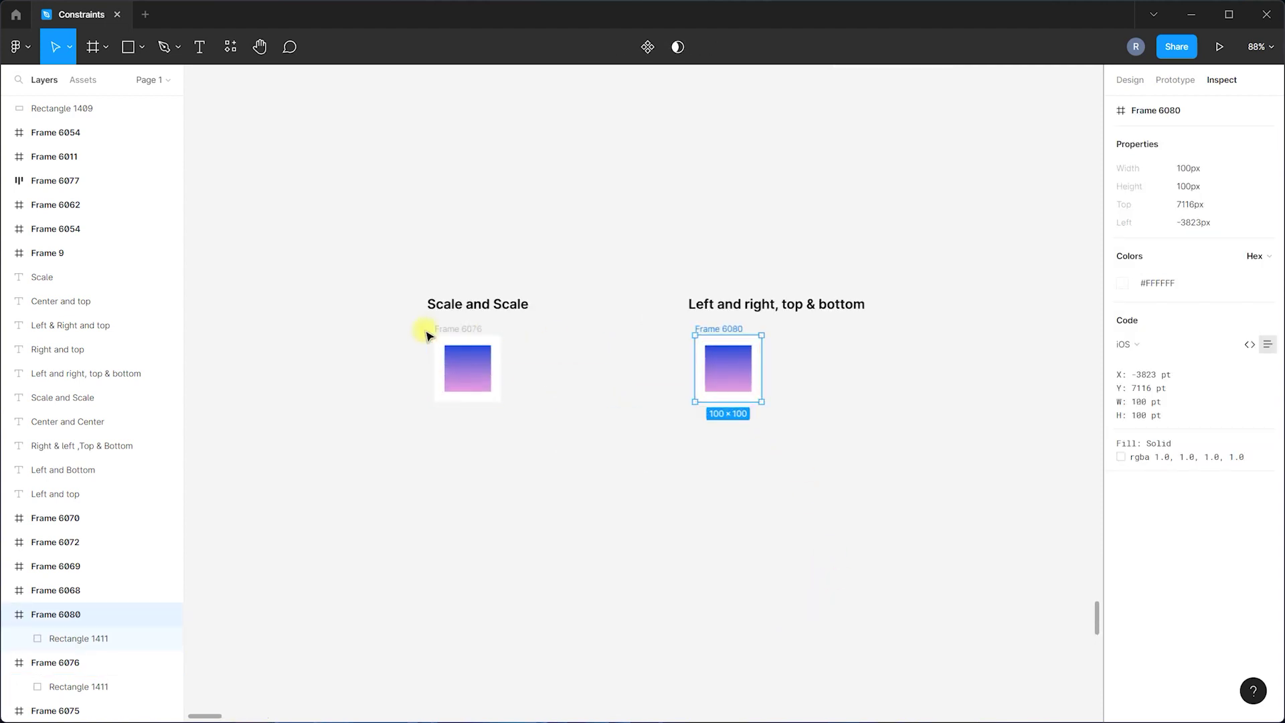
# Measure the spacing between Frame 6076's edges and its rectangle on all four sides.
pyautogui.click(469, 293)
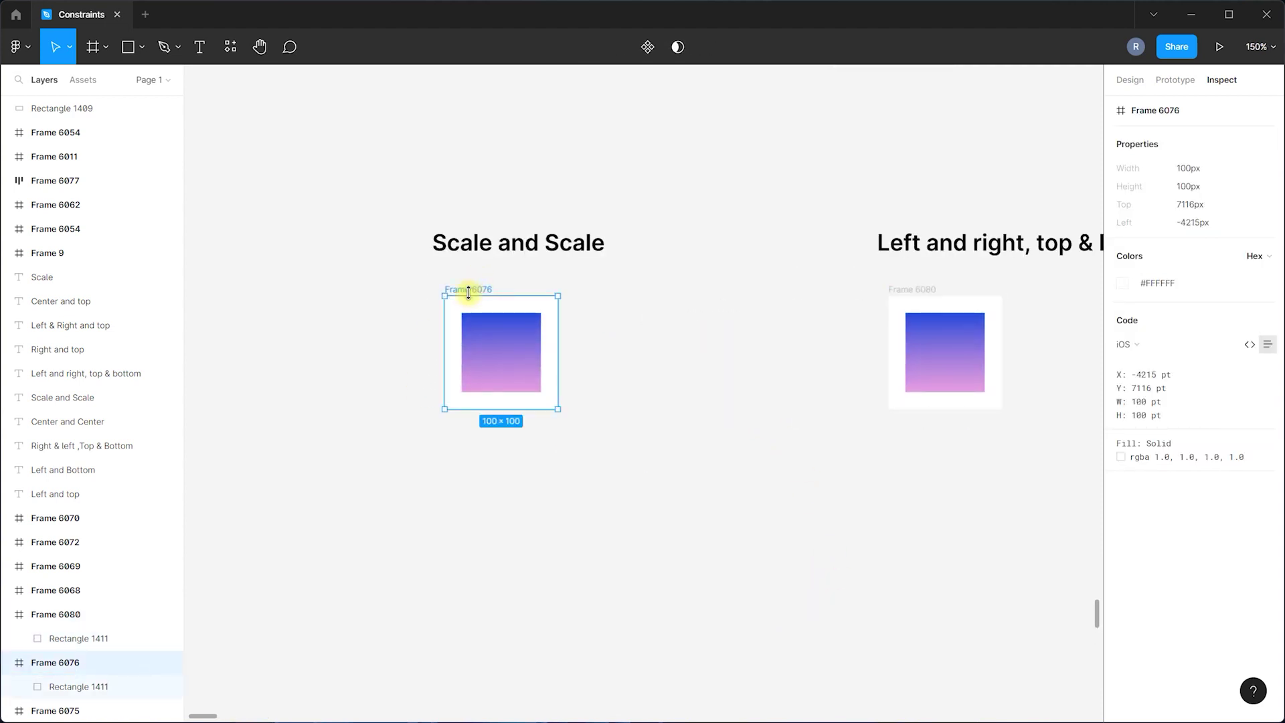
pyautogui.scroll(3, 461, 311)
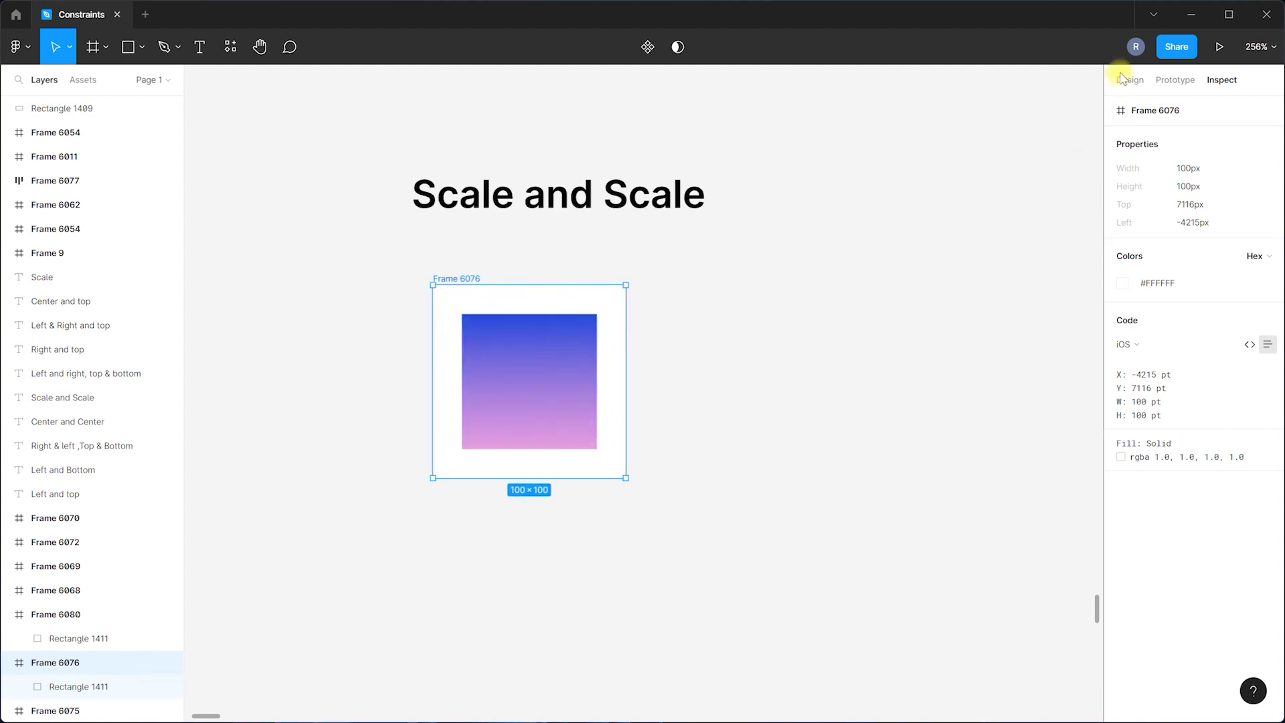
pyautogui.click(547, 379)
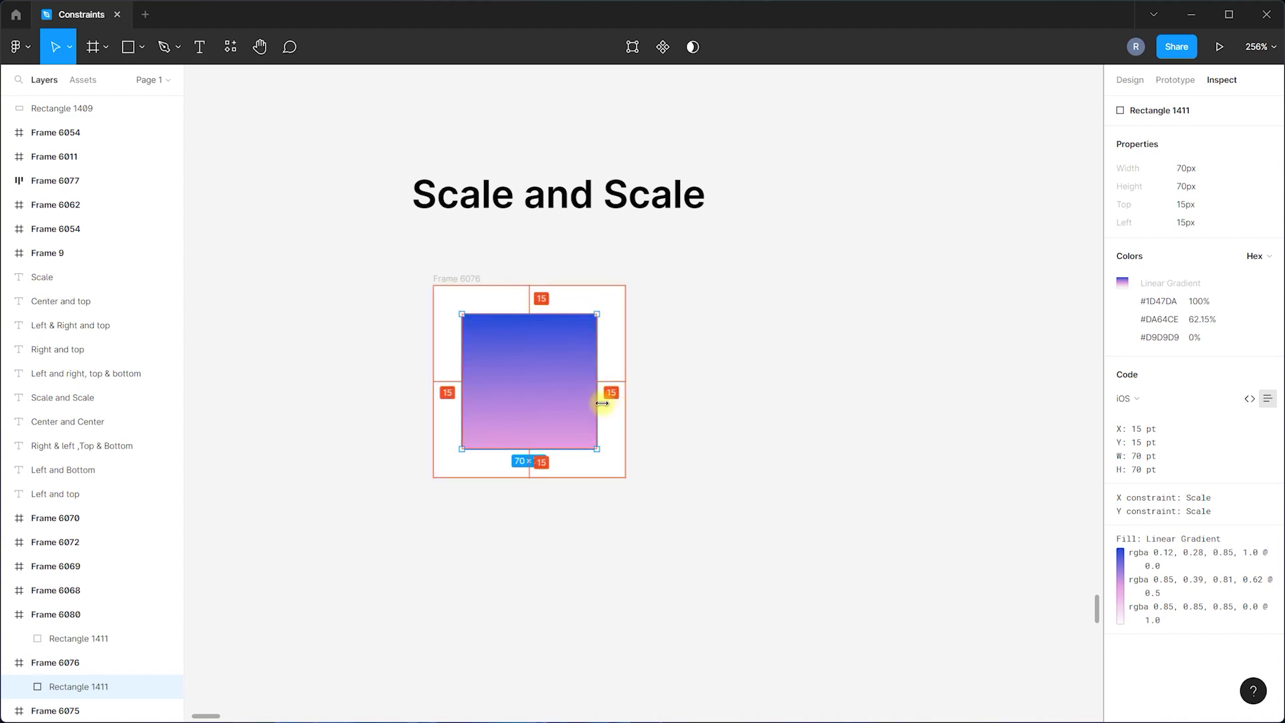
pyautogui.click(444, 350)
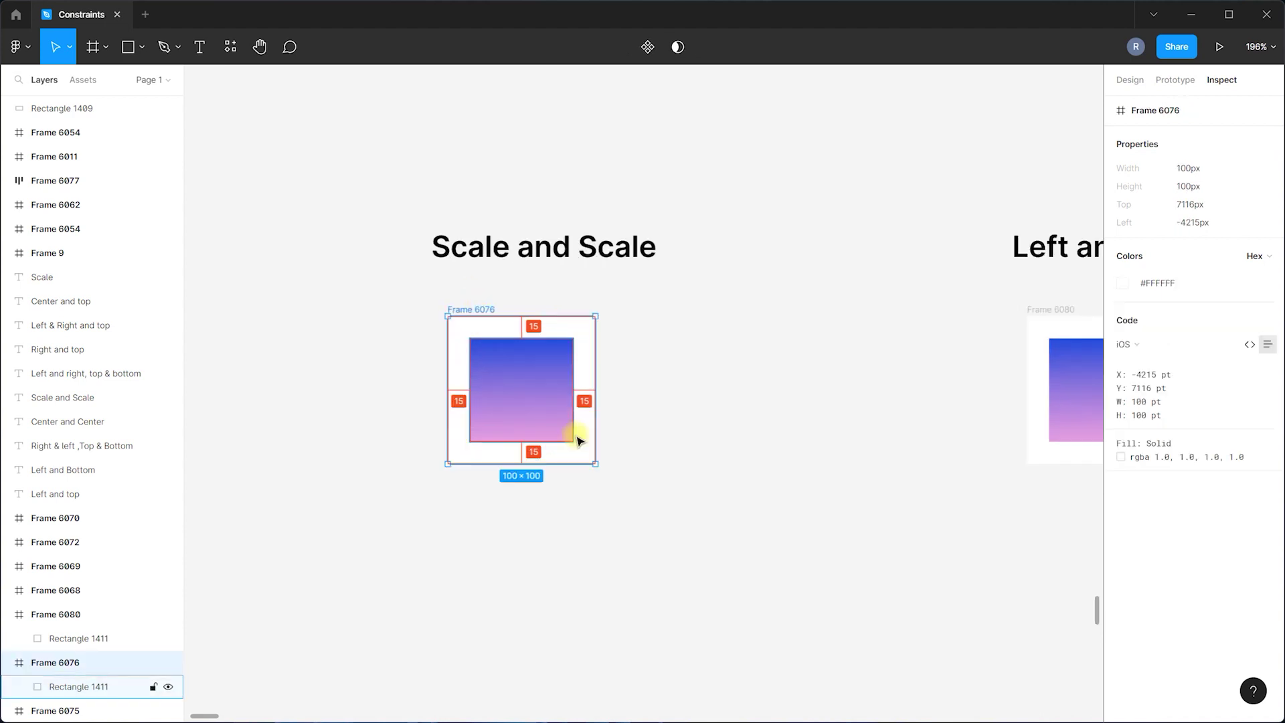
pyautogui.hscroll(1, 588, 324)
# Set both the width and height of Frame 6076 to 200.
pyautogui.click(1130, 80)
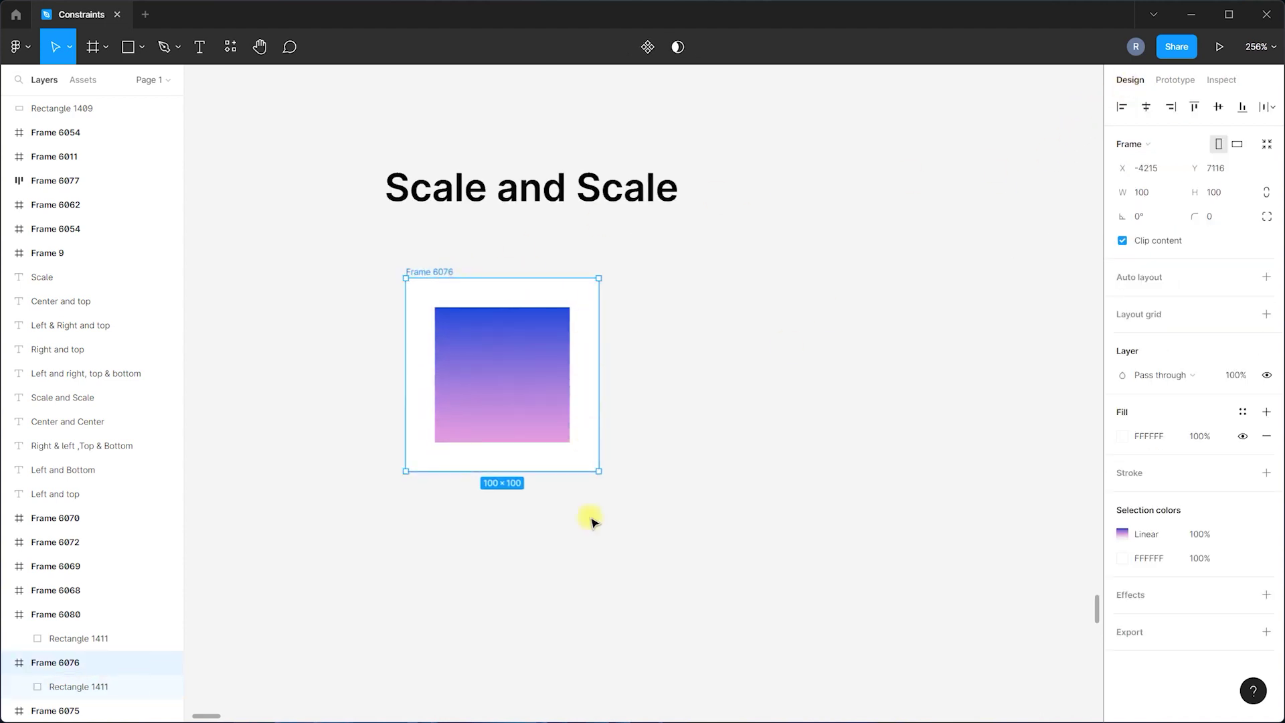
pyautogui.click(1157, 194)
pyautogui.doubleClick(1156, 200)
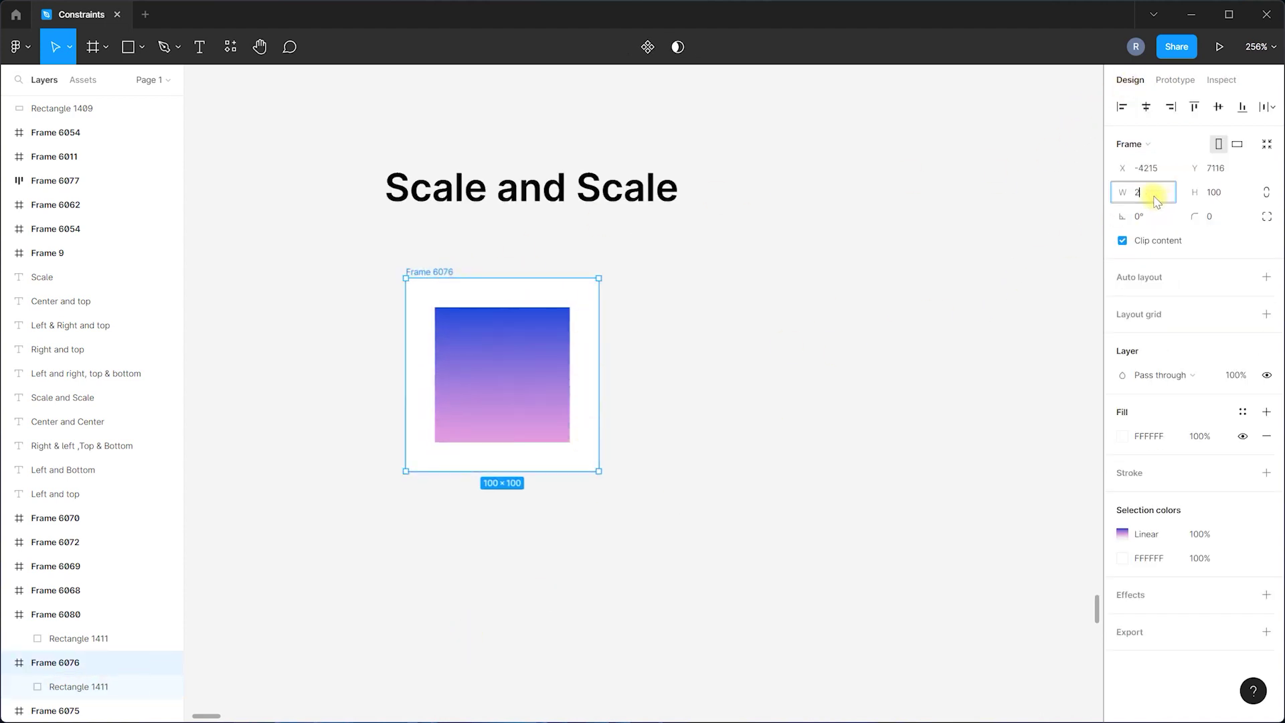
pyautogui.press('Return')
pyautogui.click(1224, 194)
pyautogui.write('200')
pyautogui.press('Return')
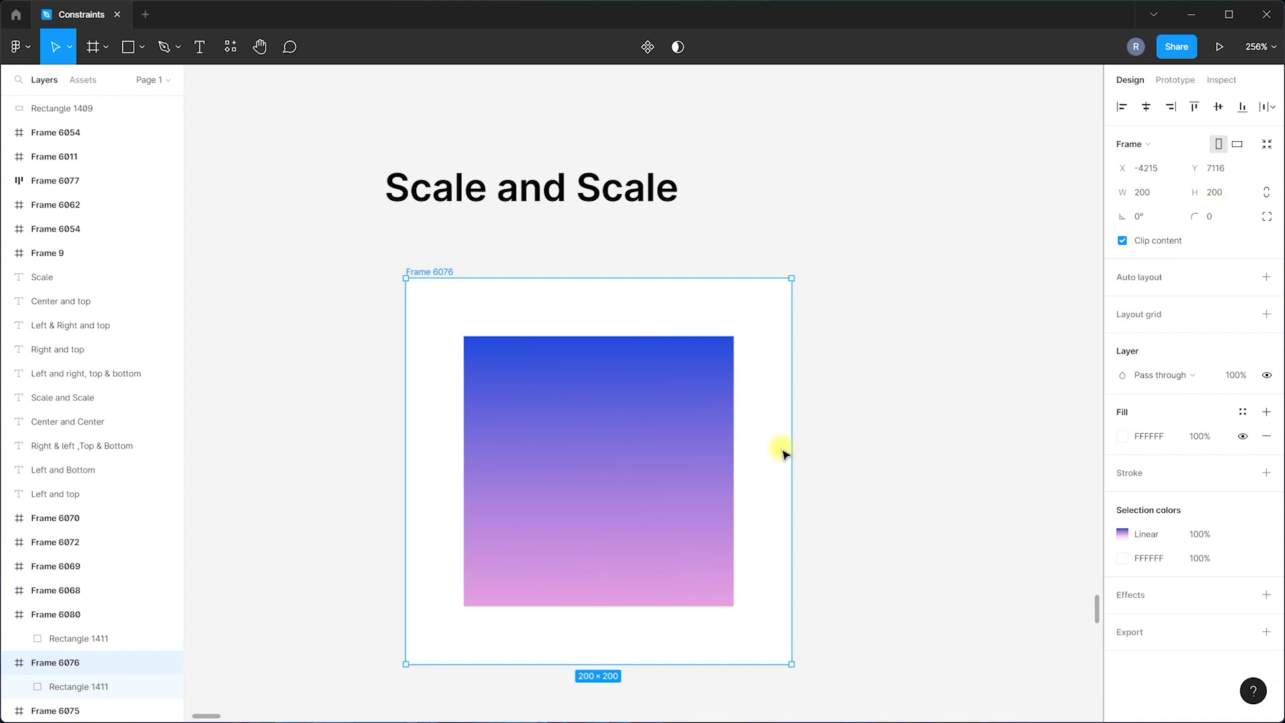
# Inspect the scaled rectangle's size and its spacing to the edges of the enlarged Frame 6076.
pyautogui.click(674, 456)
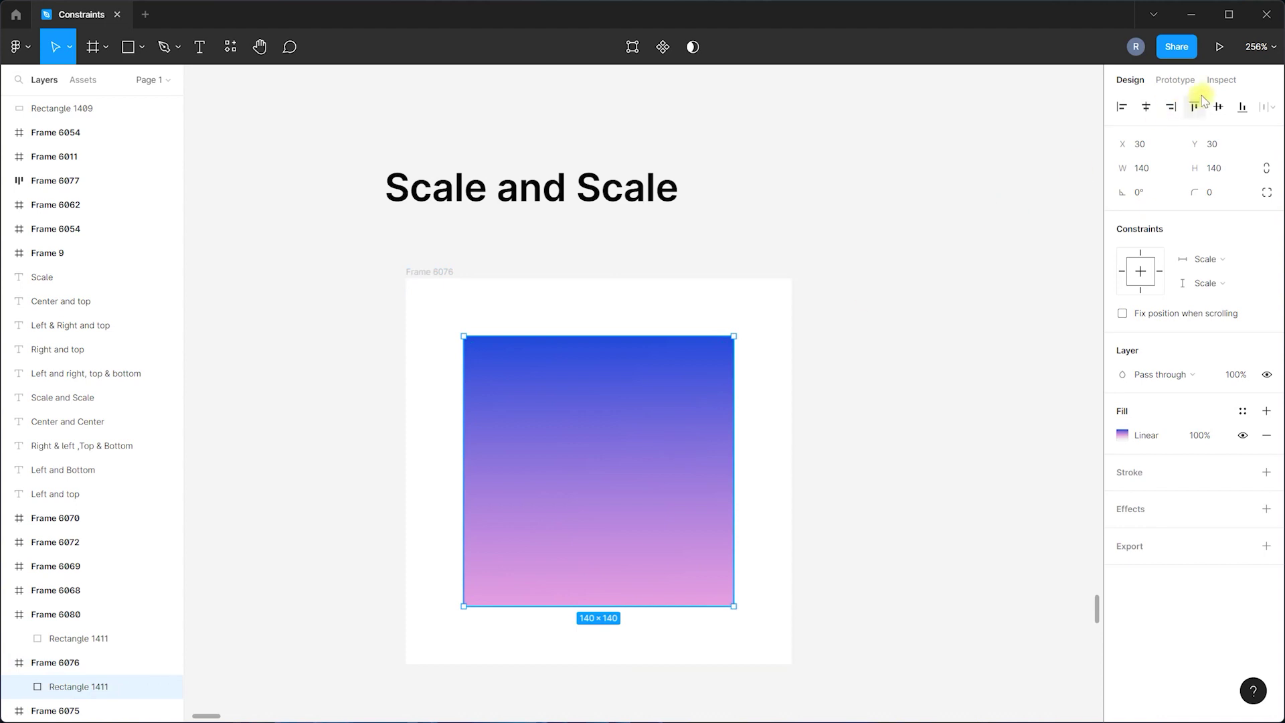
pyautogui.click(1222, 80)
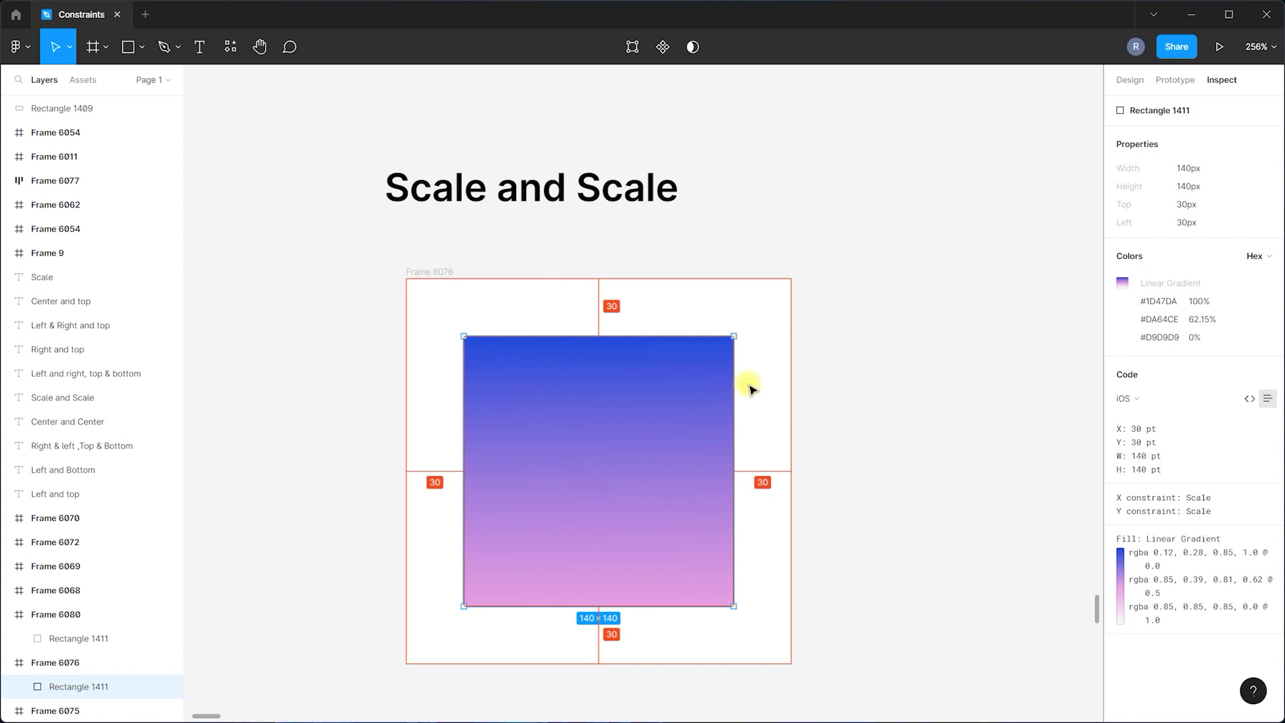
pyautogui.click(430, 273)
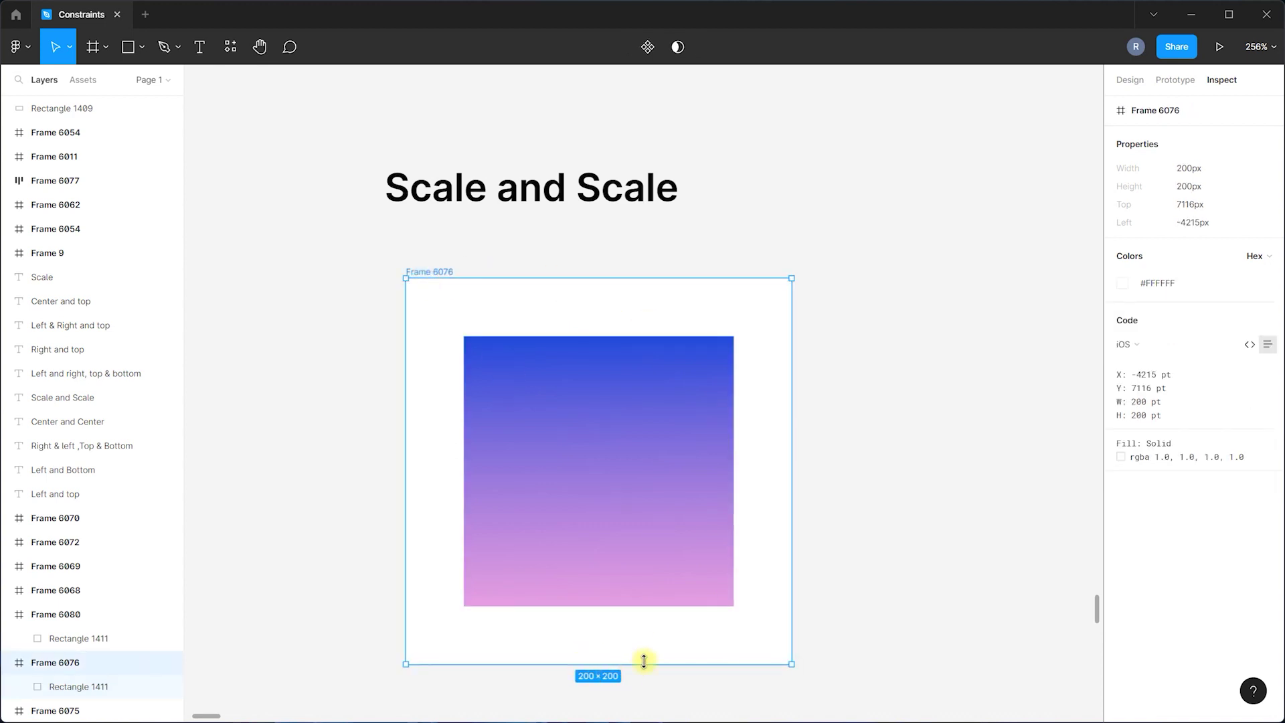
pyautogui.click(632, 479)
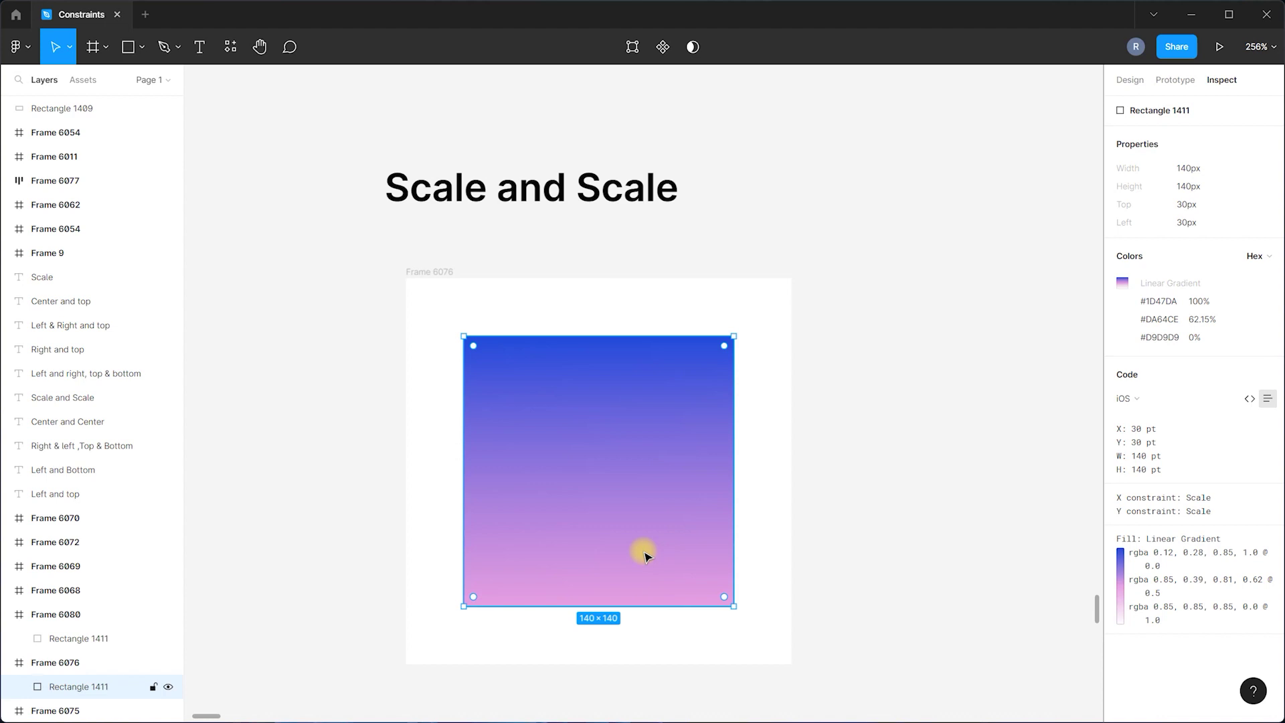
pyautogui.press('alt')
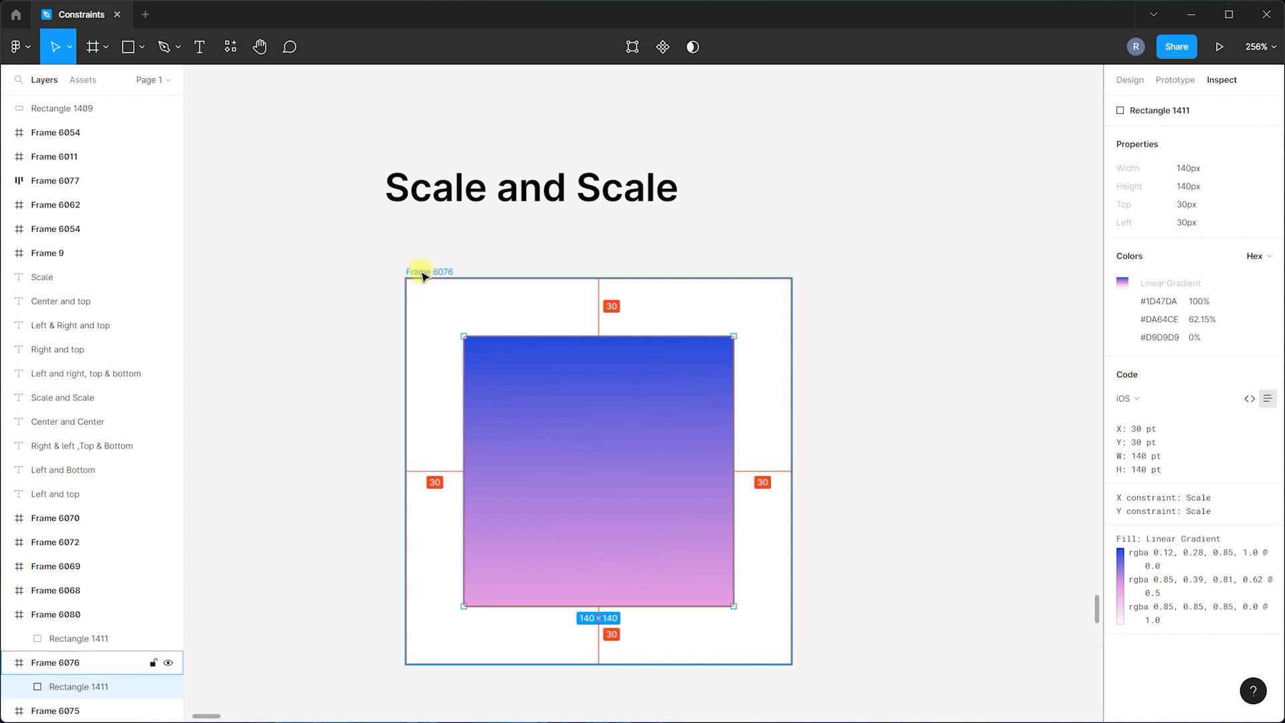
pyautogui.click(424, 275)
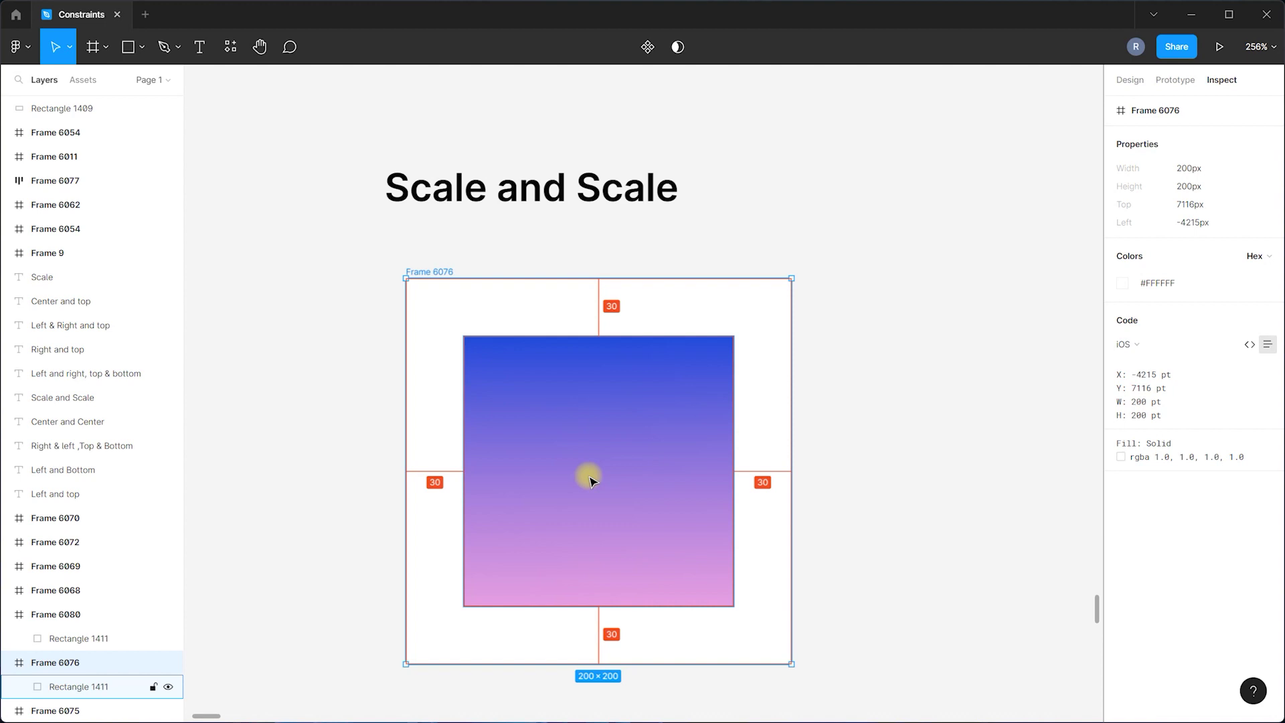
# Select the rectangle in Frame 6076, stretch the frame to about 687 × 509, then undo the resize.
pyautogui.click(595, 517)
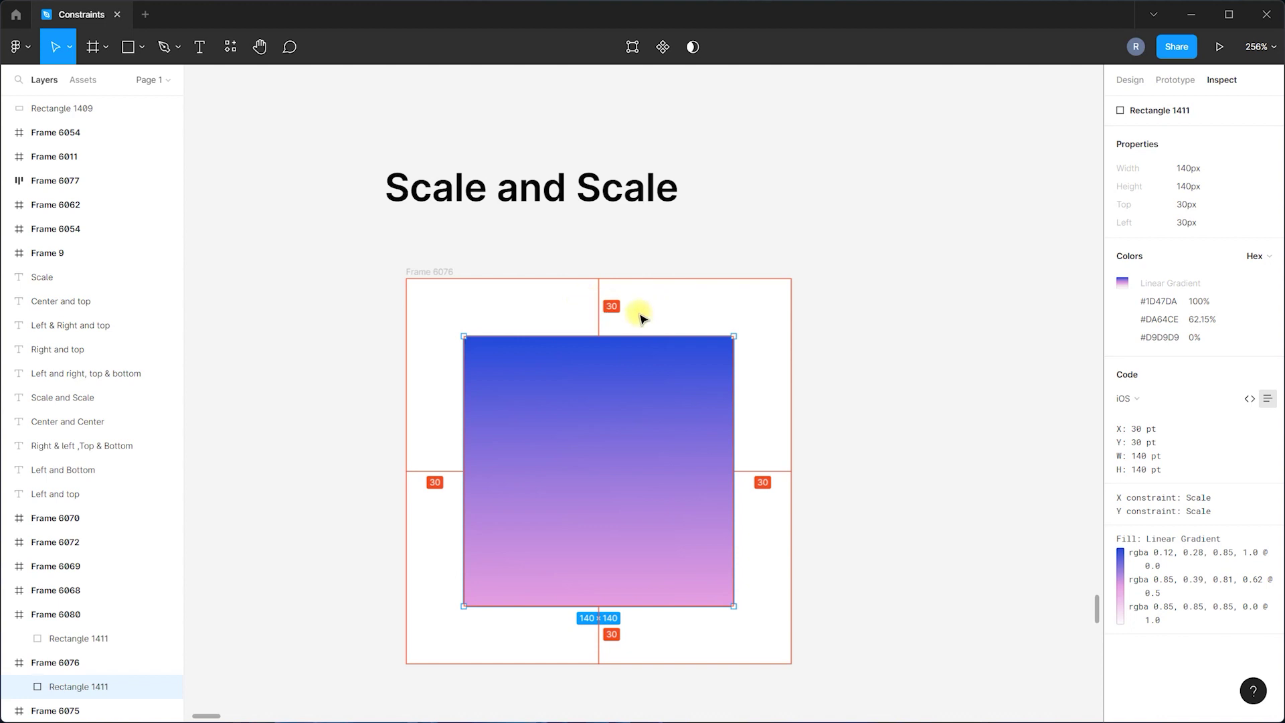
pyautogui.scroll(-5, 402, 295)
pyautogui.click(405, 280)
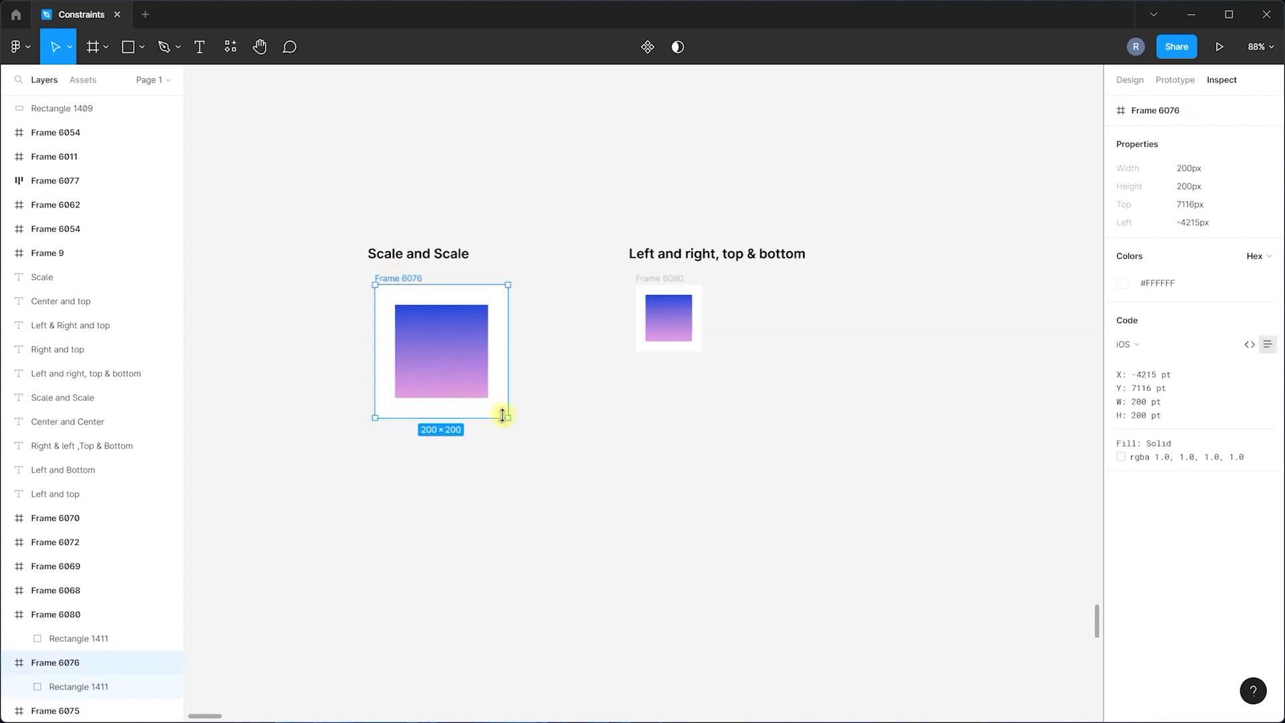
pyautogui.moveTo(517, 430); pyautogui.dragTo(832, 624)
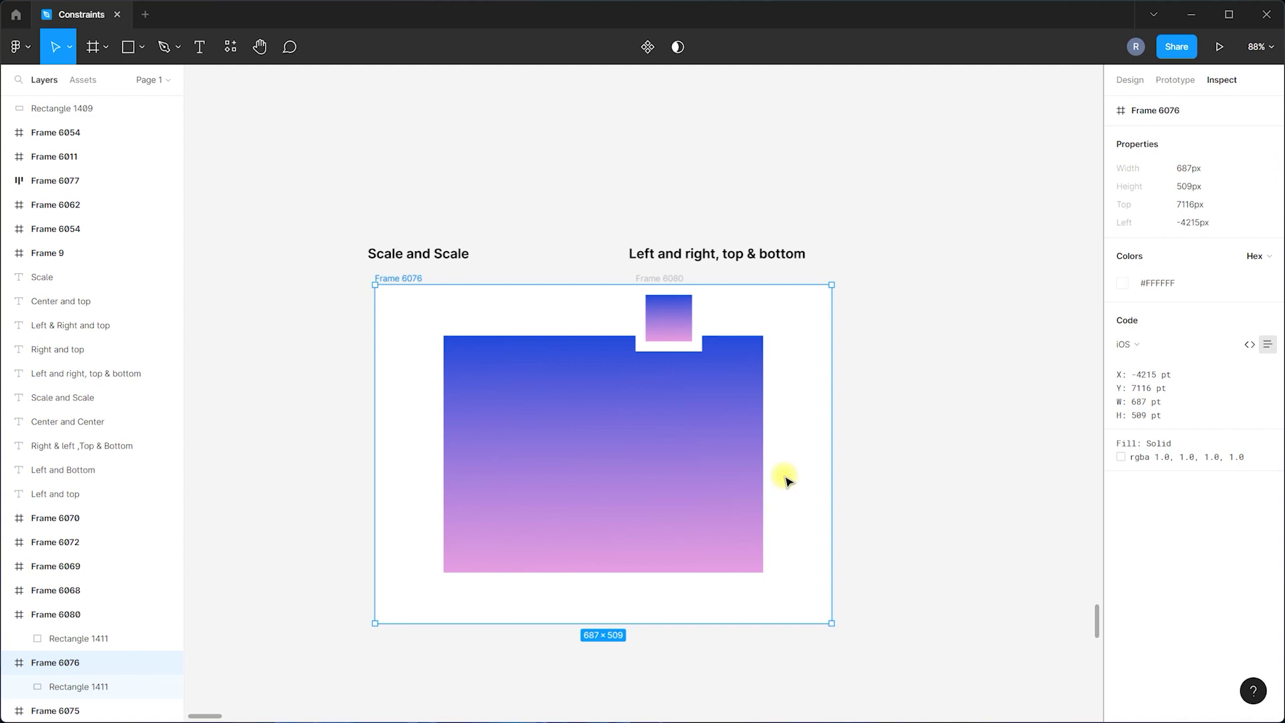
pyautogui.hotkey('ctrl', 'z')
# Shrink Frame 6076 to about 92 × 85 to check the rectangle's edge spacing, then undo the resize.
pyautogui.scroll(4, 402, 297)
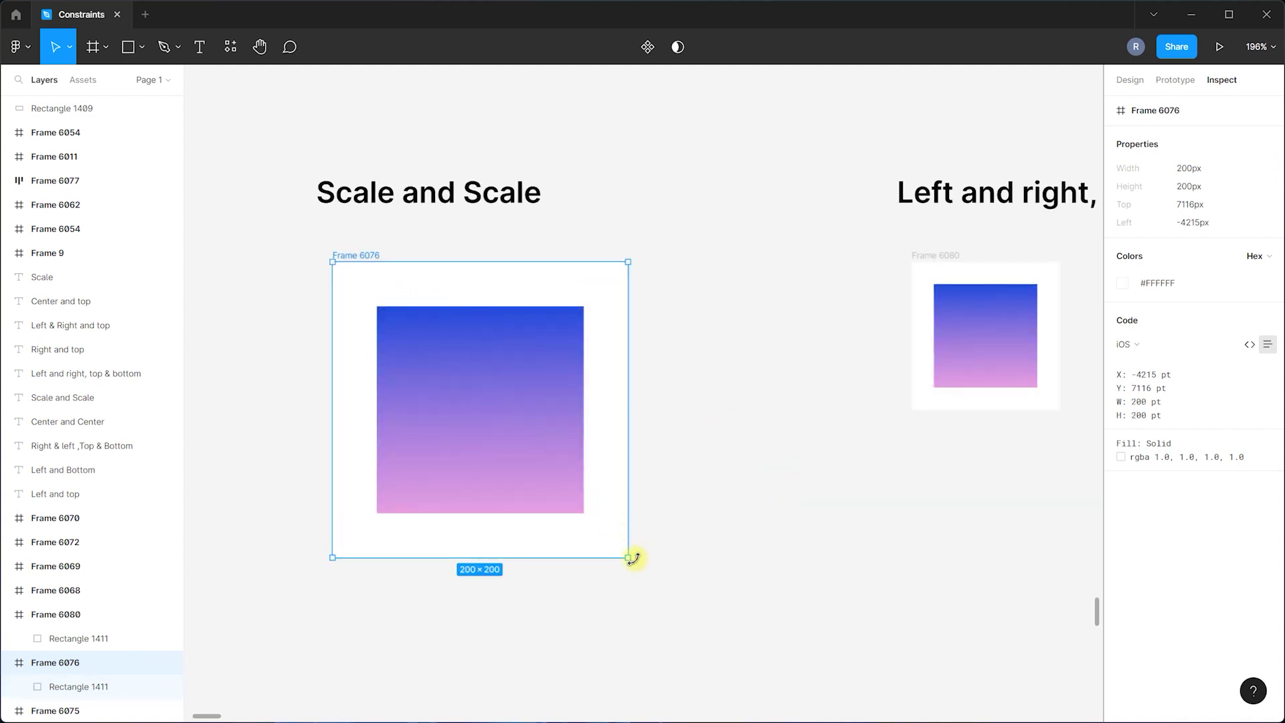
pyautogui.moveTo(629, 558); pyautogui.dragTo(469, 388)
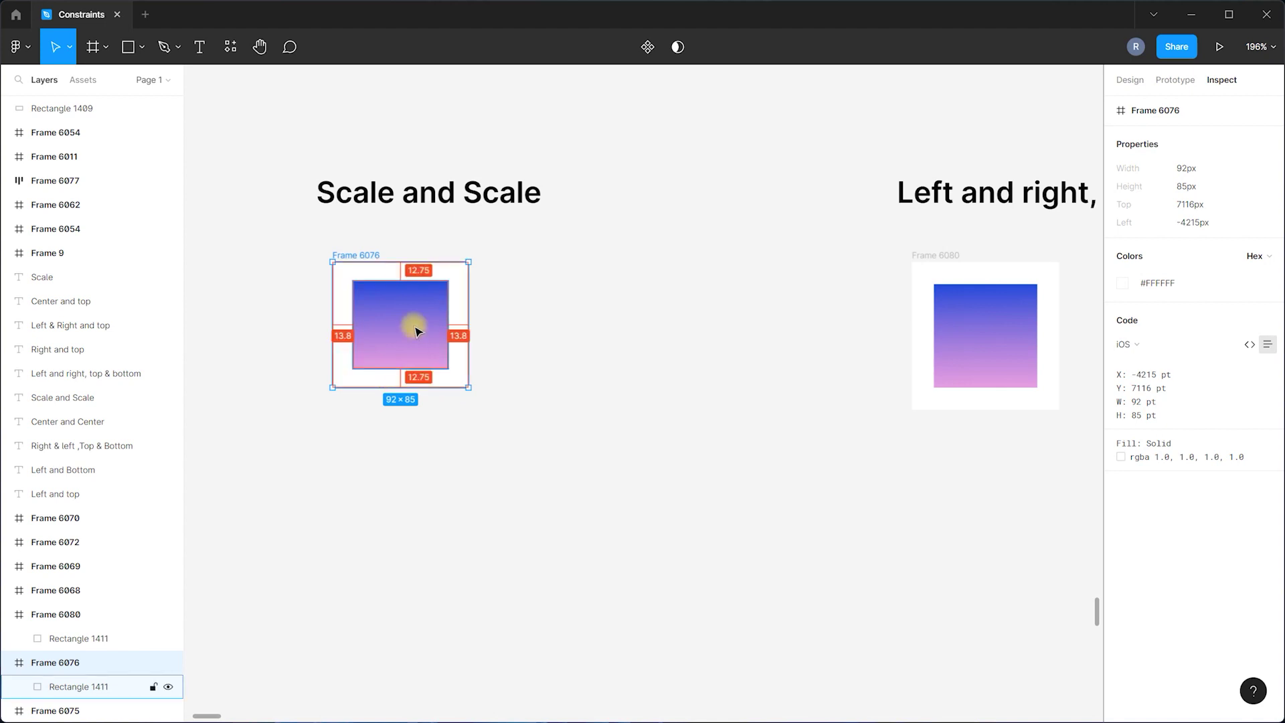
pyautogui.hotkey('ctrl', 'z')
pyautogui.click(637, 344)
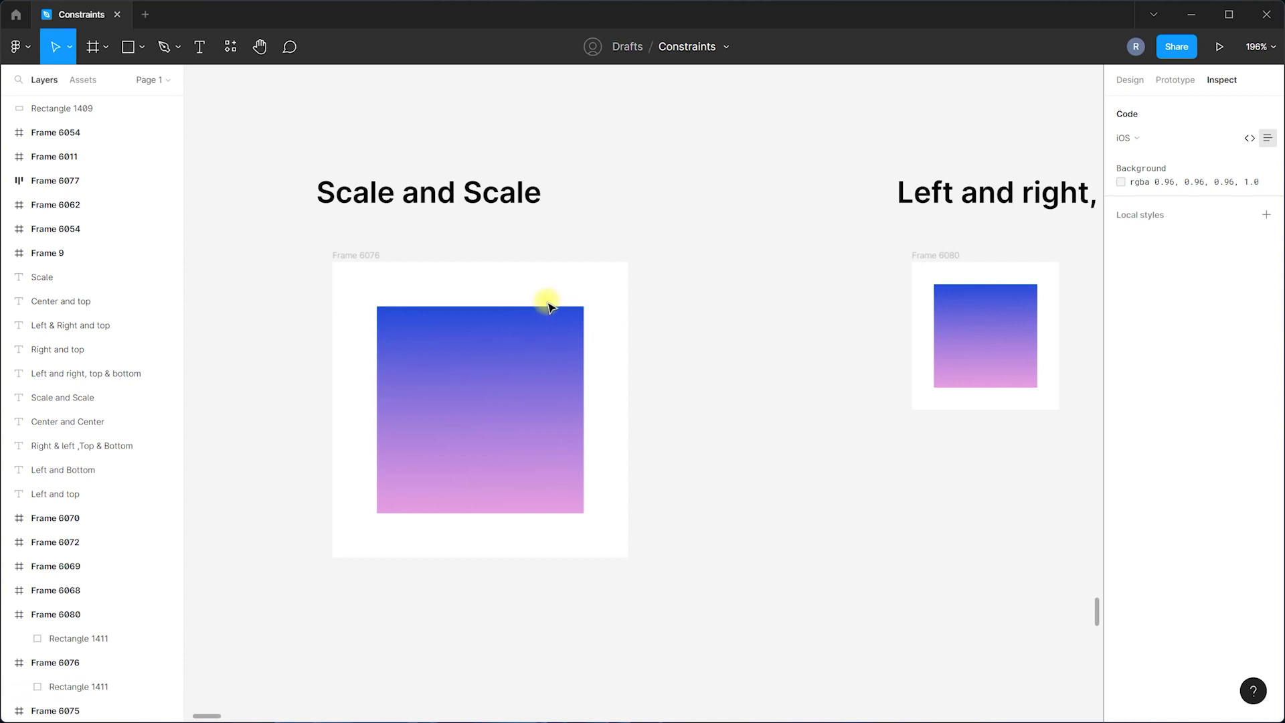
# Delete Frame 6076 from beneath the Scale and Scale heading.
pyautogui.scroll(-2, 301, 359)
pyautogui.scroll(2, 336, 262)
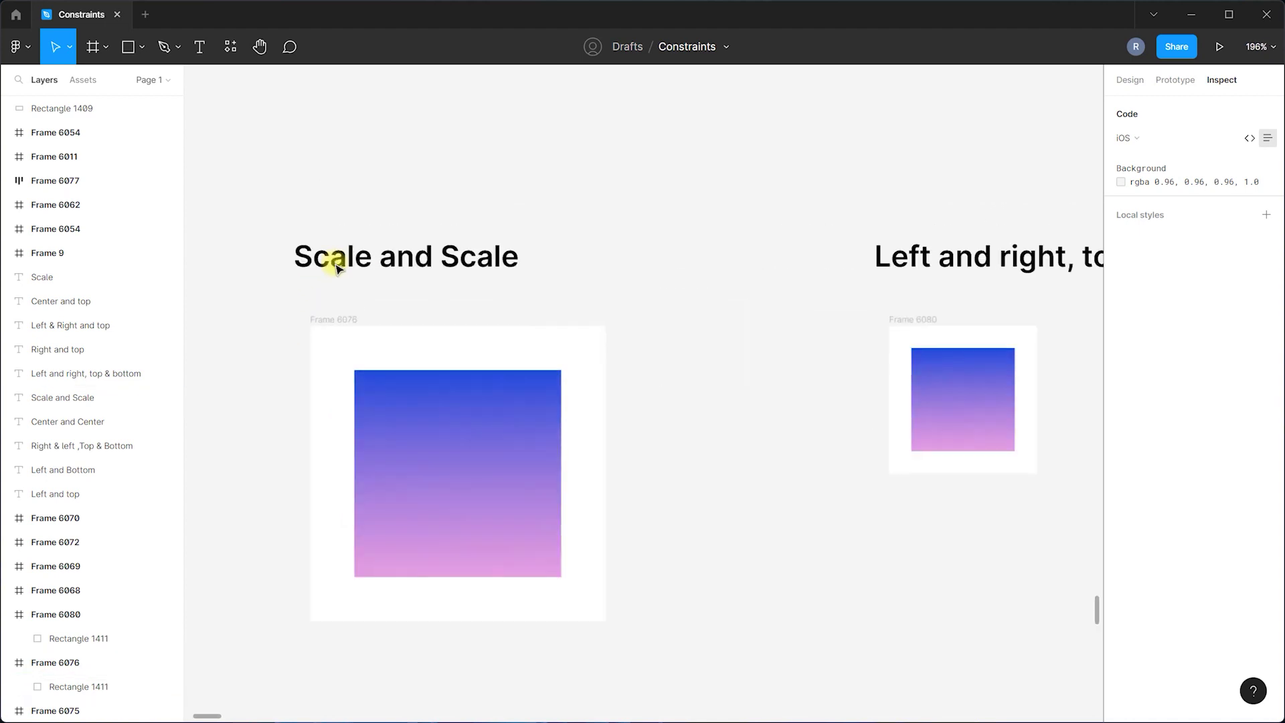
pyautogui.click(353, 323)
pyautogui.press('Delete')
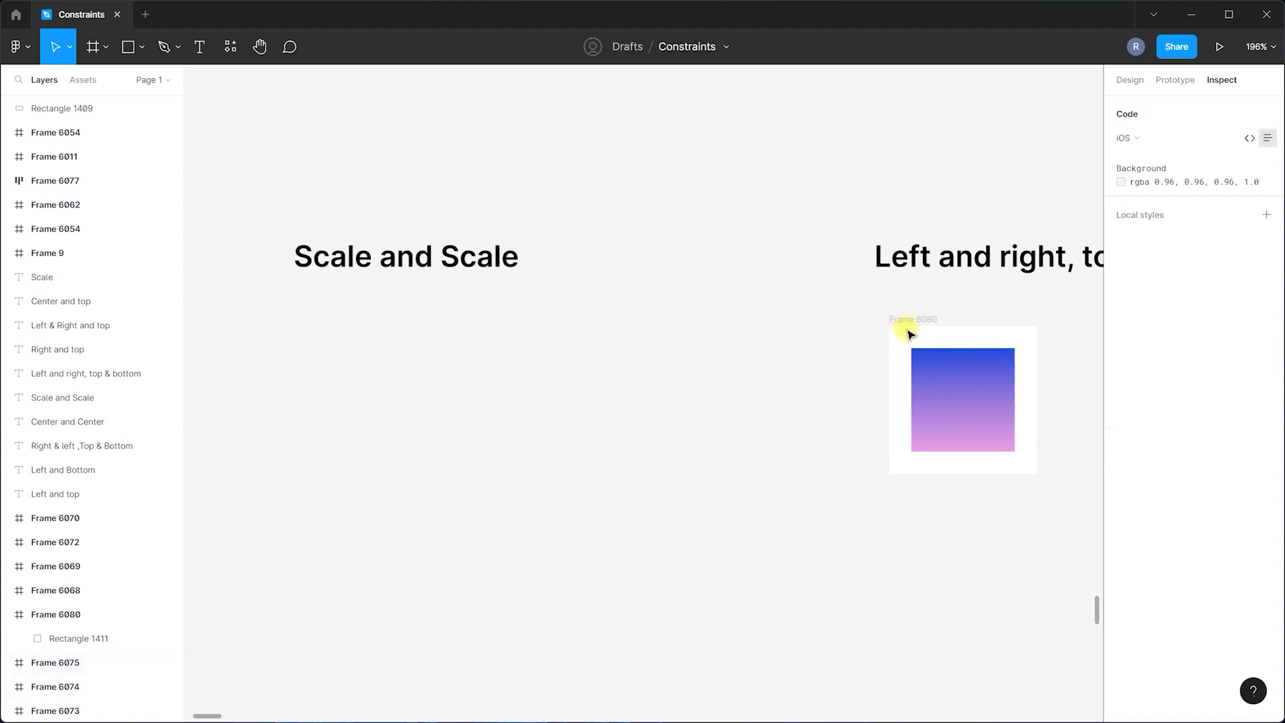
# Duplicate Frame 6080 and place one of the two frames beneath the Scale and Scale heading at X -4226, Y 7116.
pyautogui.click(909, 331)
pyautogui.hotkey('ctrl', 'd')
pyautogui.hscroll(3, 955, 335)
pyautogui.press('alt')
pyautogui.scroll(-2, 830, 332)
pyautogui.moveTo(764, 326); pyautogui.dragTo(284, 322)
pyautogui.scroll(3, 284, 321)
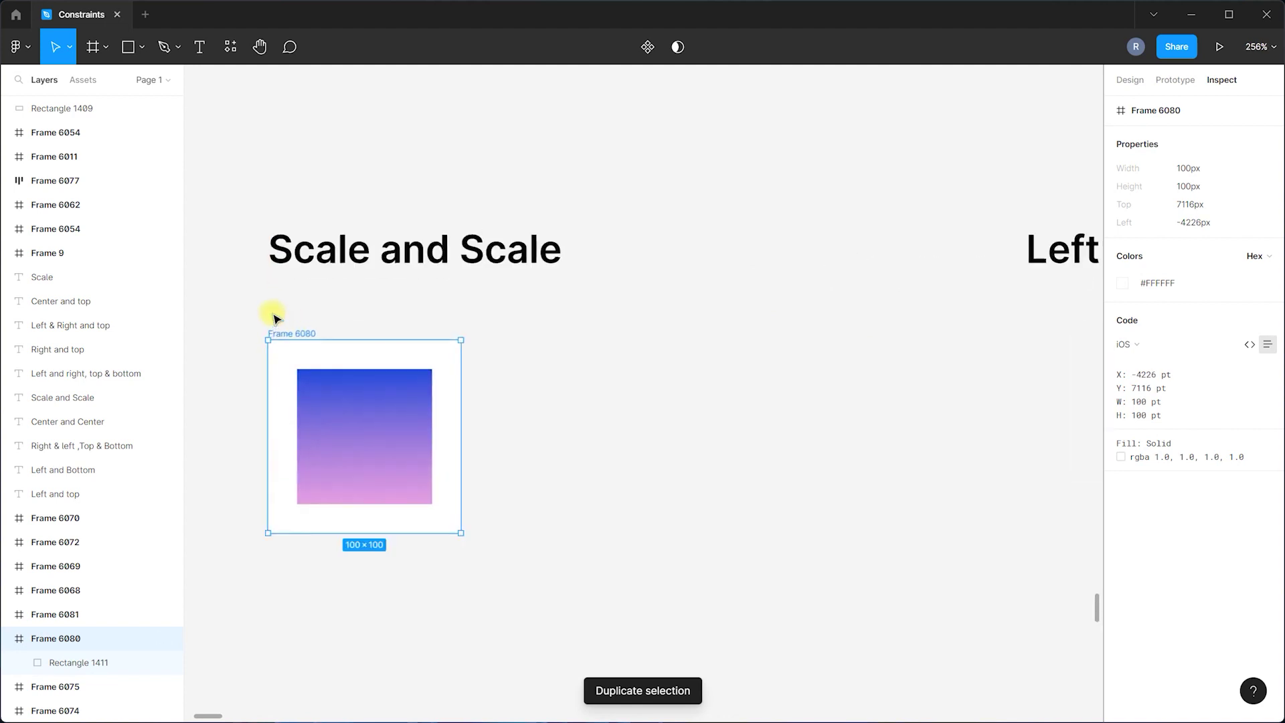
pyautogui.press('alt')
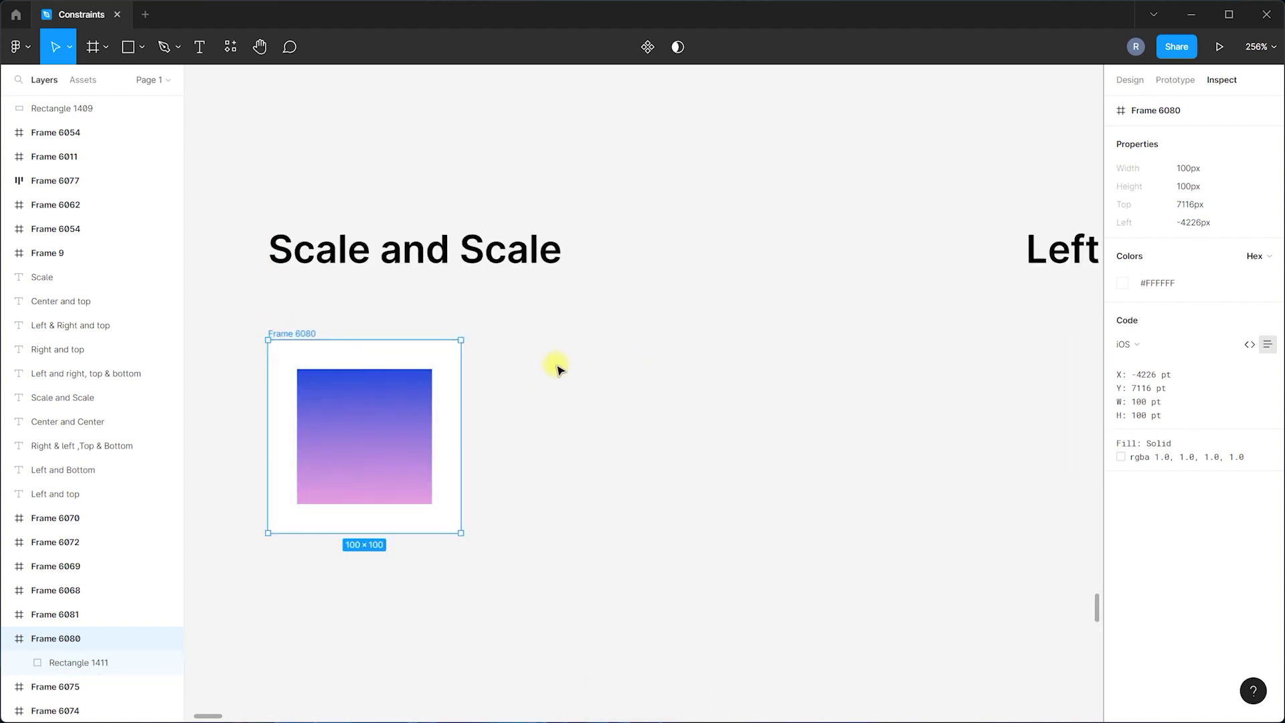
# Set the horizontal constraint of the rectangle in Frame 6080 to Left.
pyautogui.click(1130, 80)
pyautogui.click(410, 392)
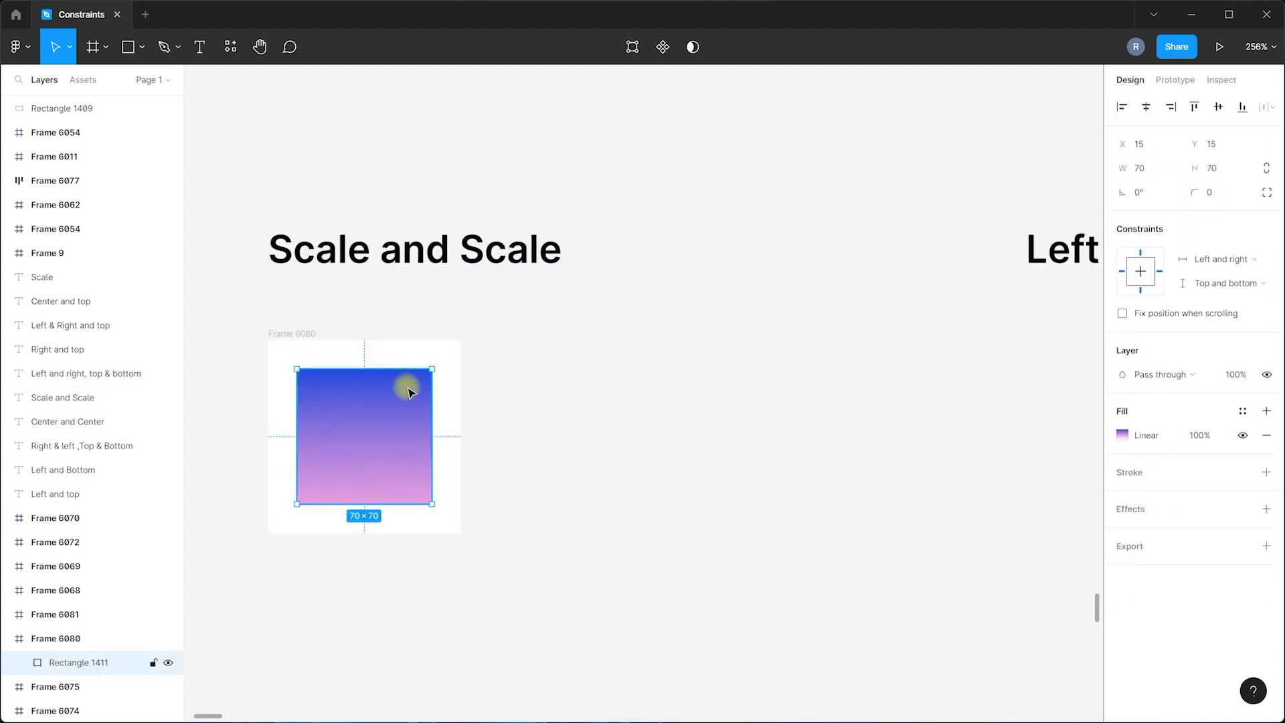
pyautogui.click(1217, 260)
pyautogui.click(1202, 224)
pyautogui.click(1215, 282)
pyautogui.press('Escape')
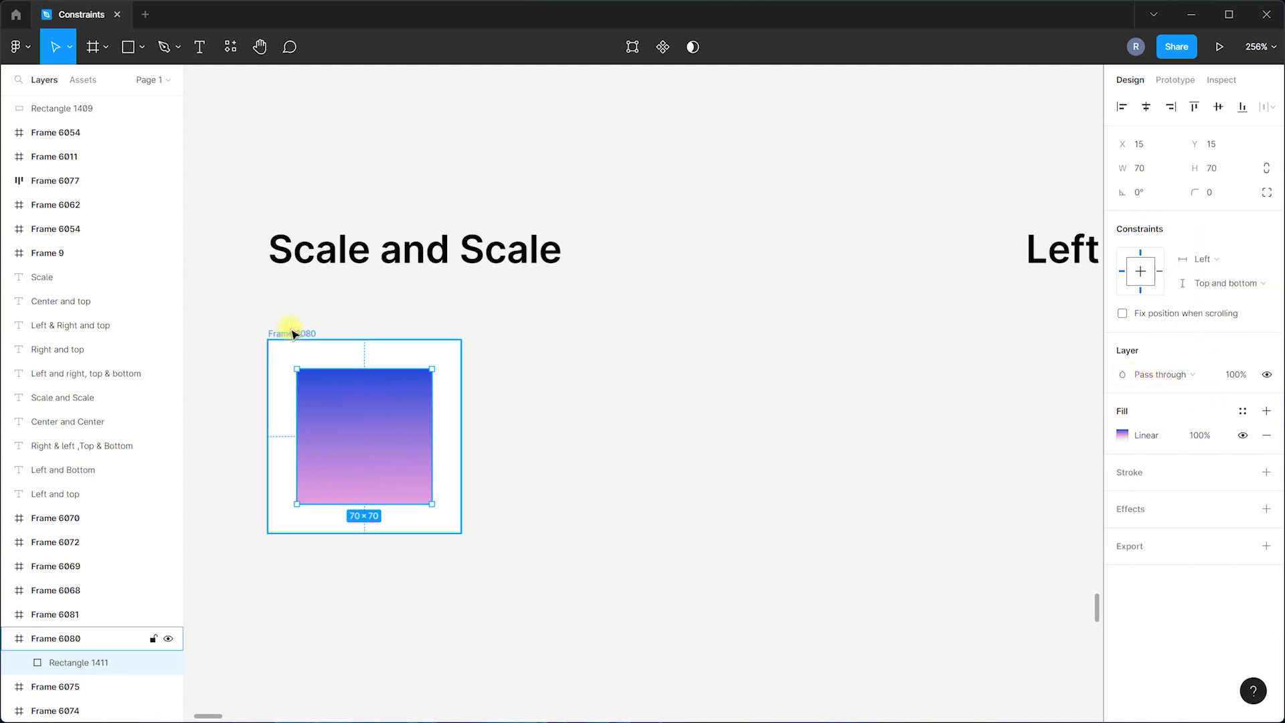
# Widen Frame 6080 to the right and place a duplicate of its rectangle beside the original at X 140, Y 15.
pyautogui.click(293, 334)
pyautogui.moveTo(462, 399); pyautogui.dragTo(715, 401)
pyautogui.click(374, 419)
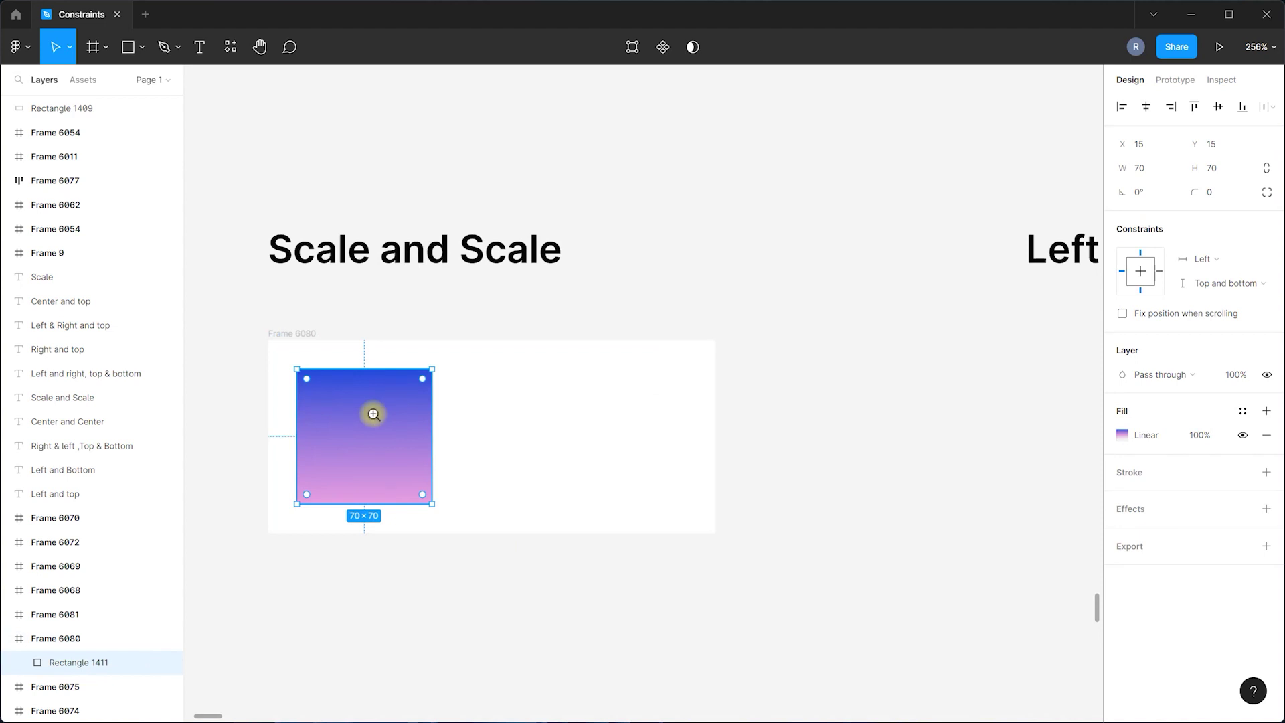
pyautogui.hotkey('ctrl', 'd')
pyautogui.moveTo(388, 424); pyautogui.dragTo(633, 429)
# Change the blue stop of the duplicated rectangle's linear gradient to yellow FFED4F at 82% opacity.
pyautogui.click(1123, 435)
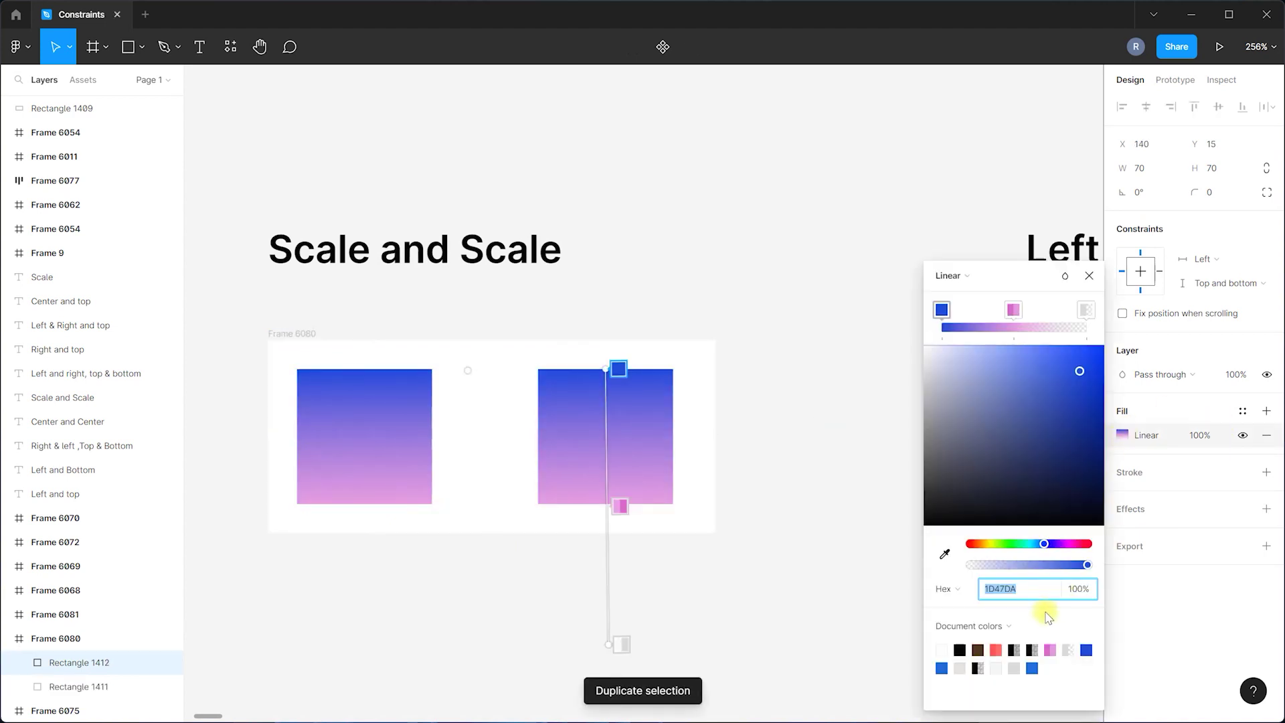
pyautogui.click(996, 650)
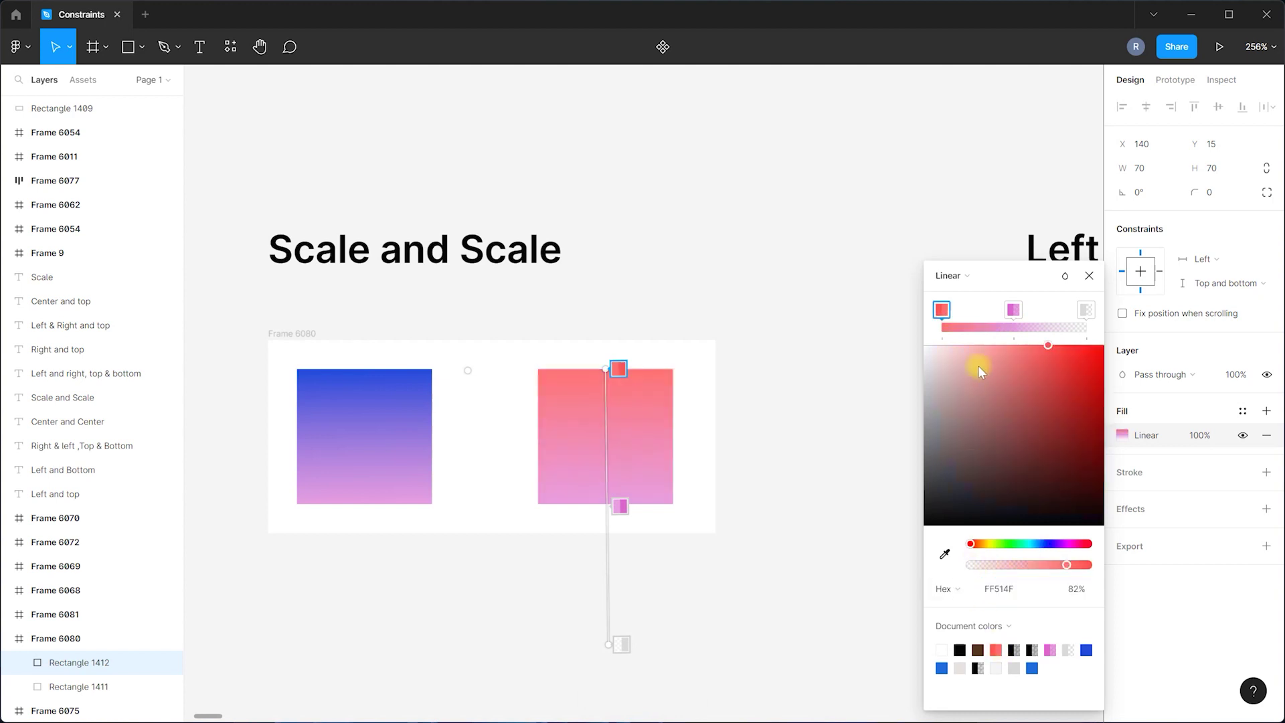
pyautogui.click(988, 544)
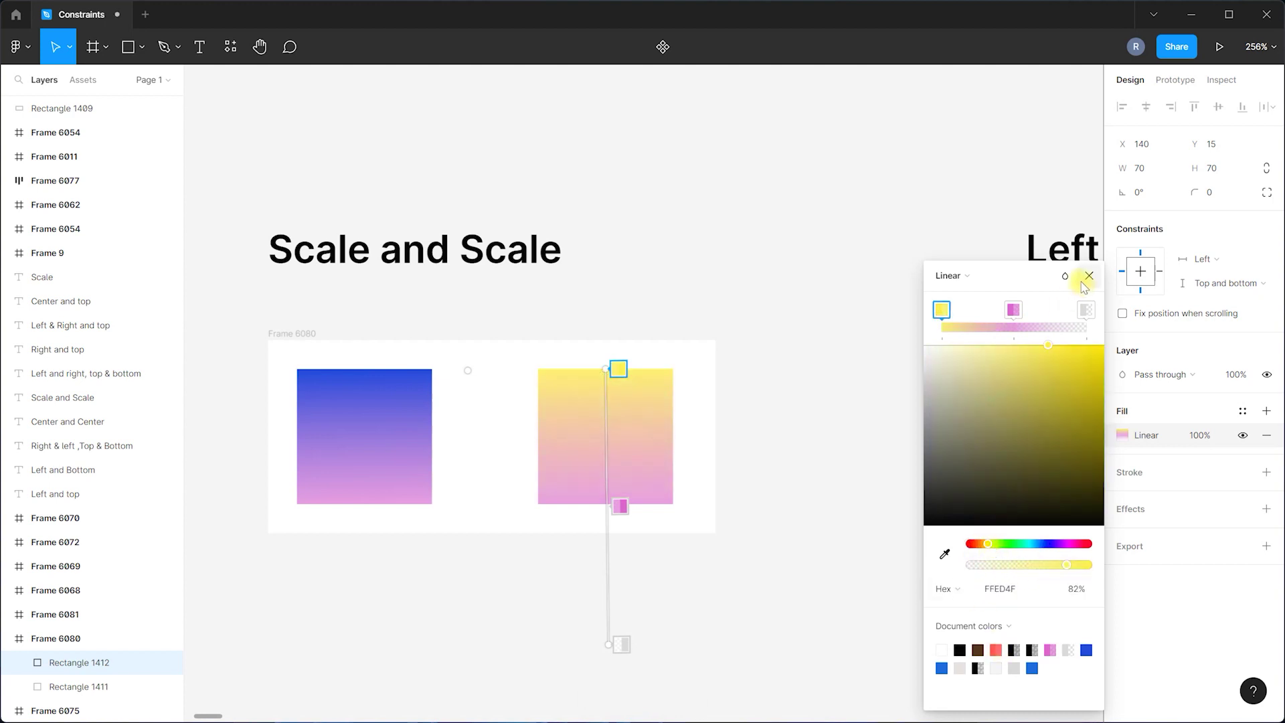
pyautogui.click(1087, 278)
pyautogui.click(797, 459)
# Delete the single-rectangle Frame 6081 beneath the Left and right, top & bottom heading.
pyautogui.scroll(-5, 444, 436)
pyautogui.click(979, 372)
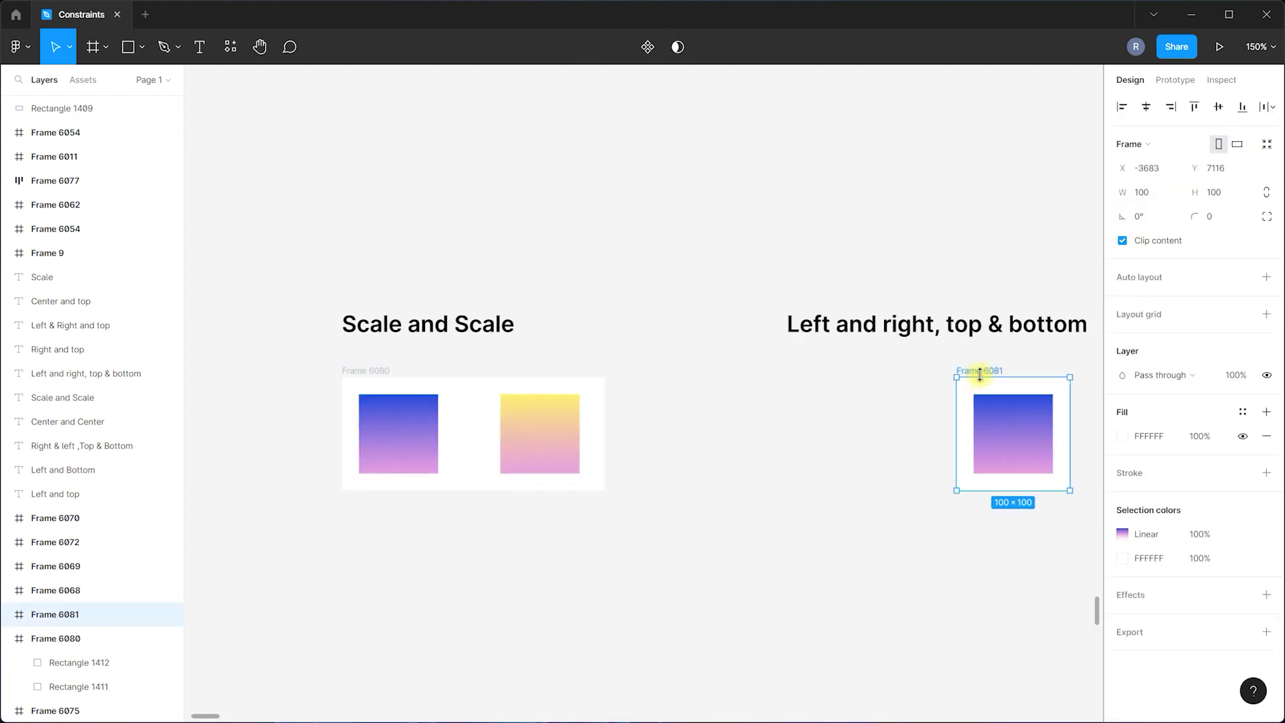
pyautogui.press('Delete')
# Duplicate the two-rectangle Frame 6080 and line up the copy with the Left and right, top & bottom heading.
pyautogui.click(381, 370)
pyautogui.hotkey('ctrl', 'd')
pyautogui.moveTo(689, 372); pyautogui.dragTo(870, 370)
pyautogui.click(654, 393)
pyautogui.scroll(-5, 653, 392)
pyautogui.moveTo(788, 361); pyautogui.dragTo(824, 360)
pyautogui.click(657, 473)
pyautogui.scroll(5, 574, 487)
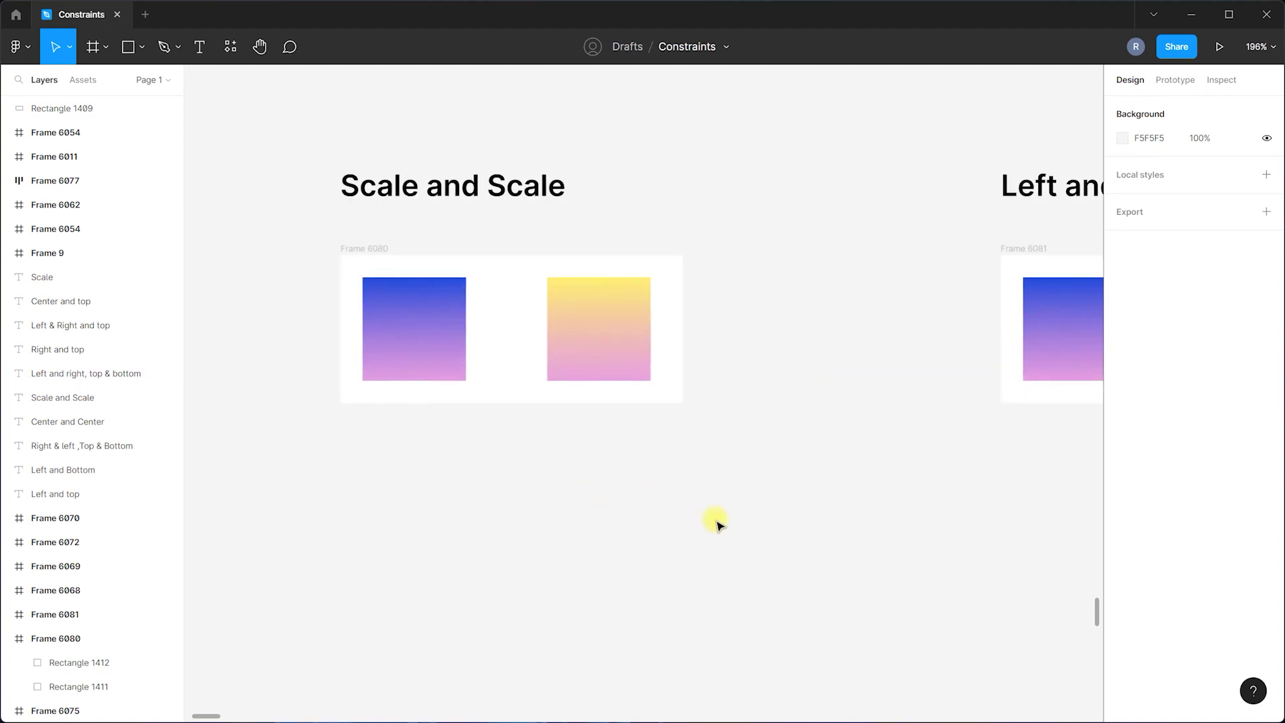
# Reposition the two rectangles in Frame 6080, placing the blue one at X 22 and the yellow one at X 124.
pyautogui.moveTo(601, 315); pyautogui.dragTo(565, 327)
pyautogui.moveTo(433, 305); pyautogui.dragTo(444, 306)
pyautogui.moveTo(562, 326); pyautogui.dragTo(581, 326)
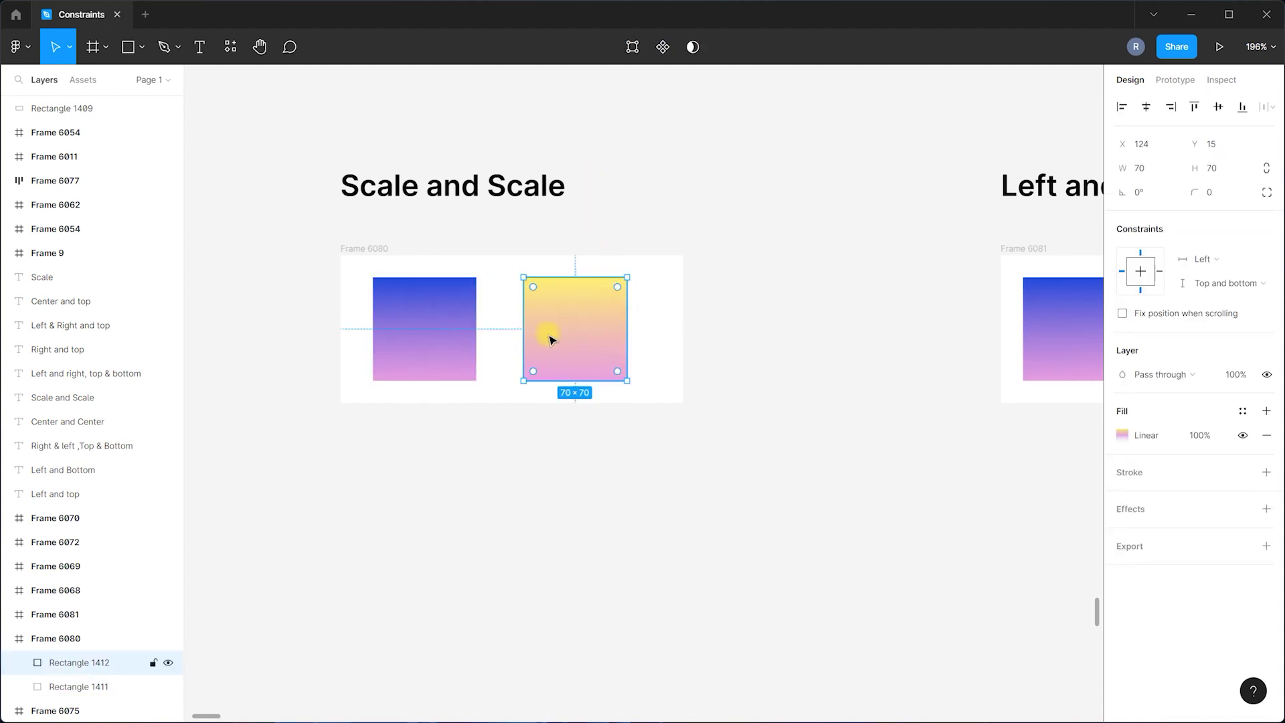
# Delete the copied Frame 6081 and narrow Frame 6080 to 216 wide for equal margins beside its rectangles.
pyautogui.scroll(-3, 451, 369)
pyautogui.click(796, 304)
pyautogui.press('Delete')
pyautogui.click(429, 296)
pyautogui.moveTo(587, 338); pyautogui.dragTo(573, 336)
pyautogui.scroll(4, 445, 368)
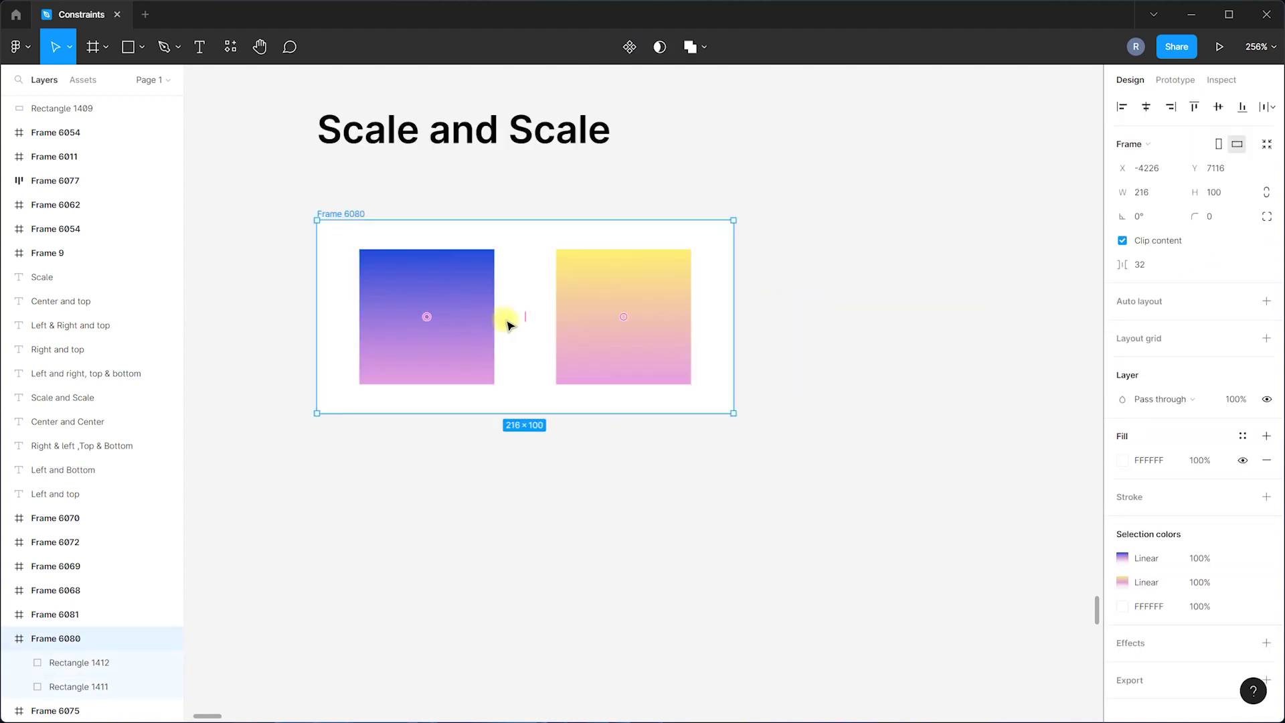
# Stretch Frame 6080 to about 758 × 278 and then 800 × 449 to compare the gap between its rectangles, undoing each resize.
pyautogui.moveTo(528, 316)
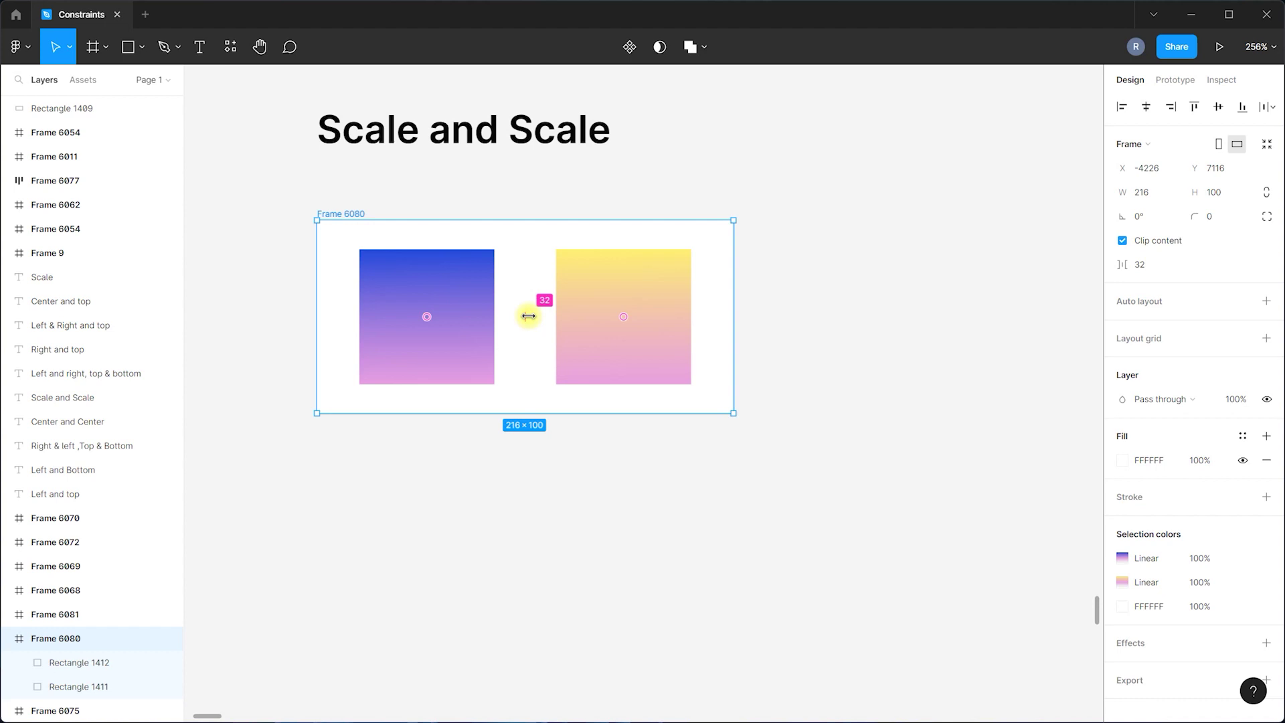
pyautogui.scroll(-5, 327, 288)
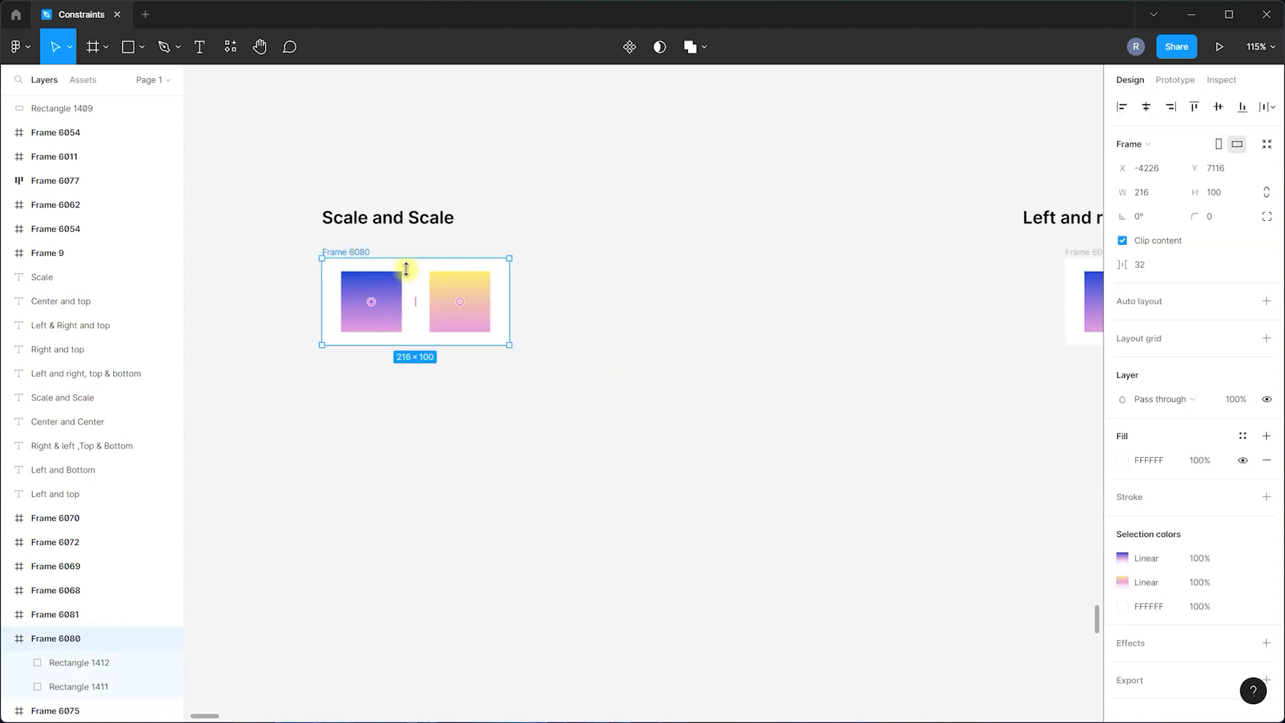
pyautogui.moveTo(512, 345); pyautogui.dragTo(979, 483)
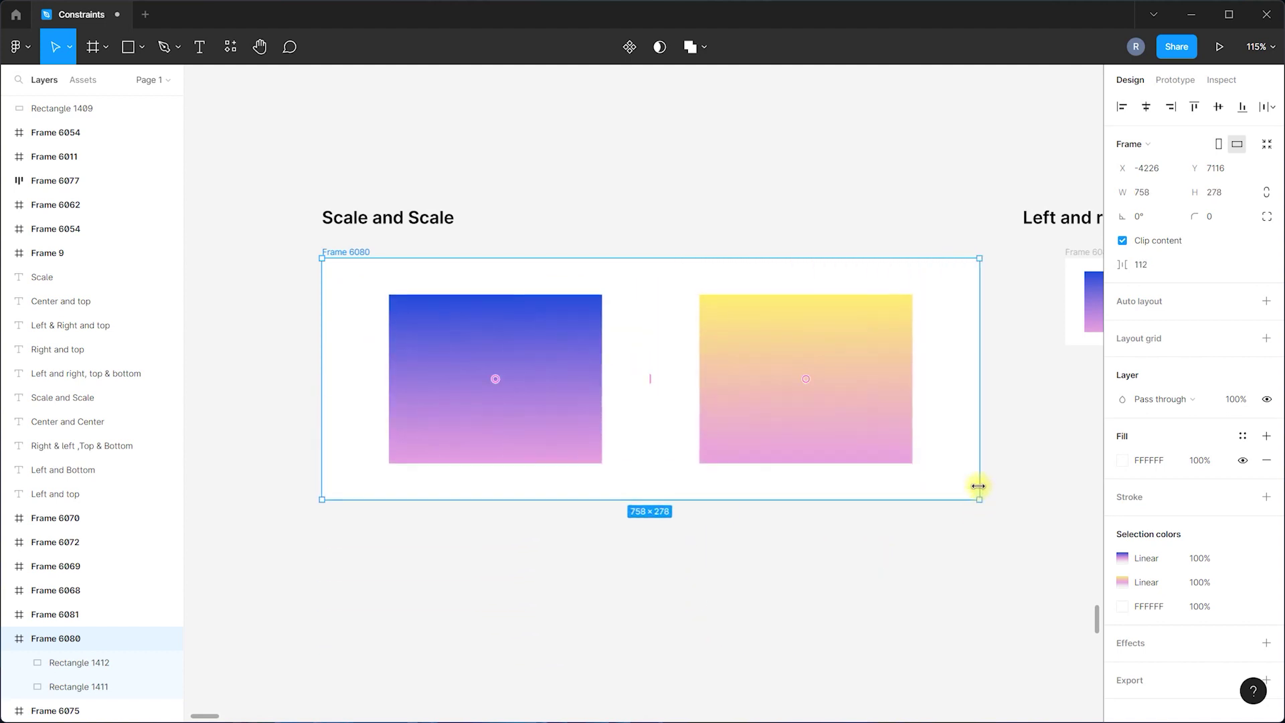
pyautogui.hotkey('ctrl', 'z')
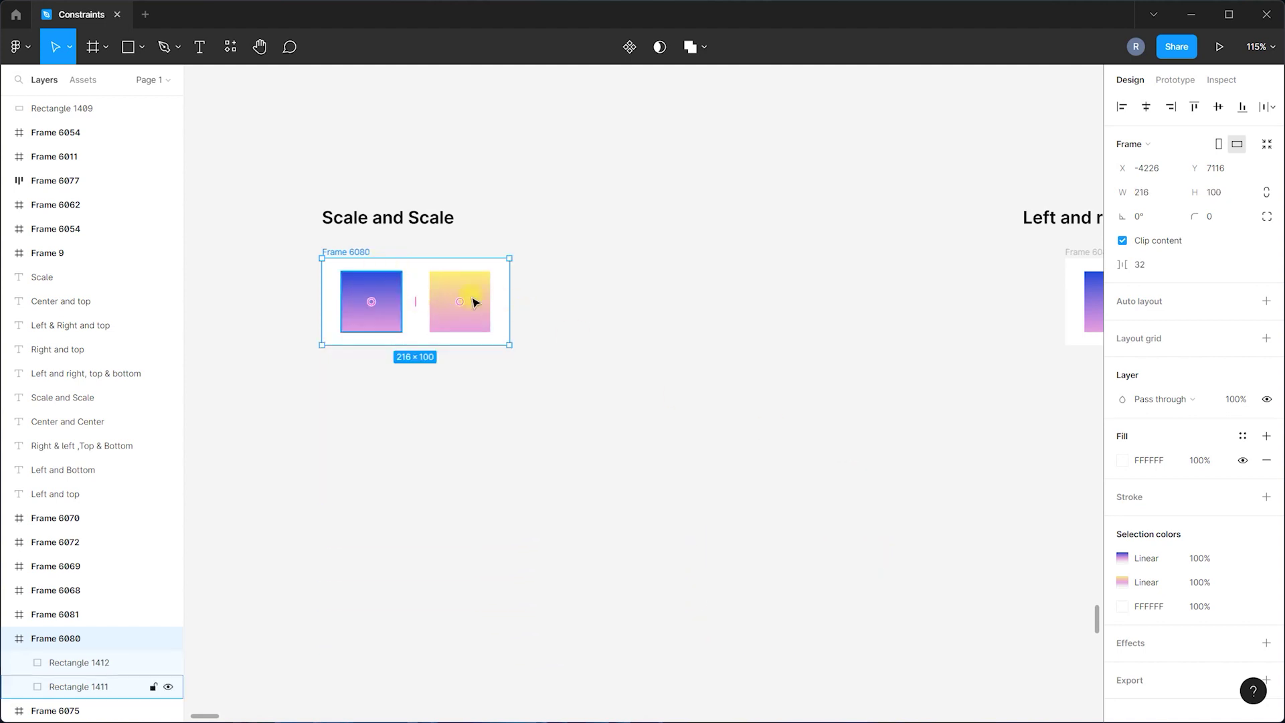
pyautogui.moveTo(510, 346); pyautogui.dragTo(1016, 648)
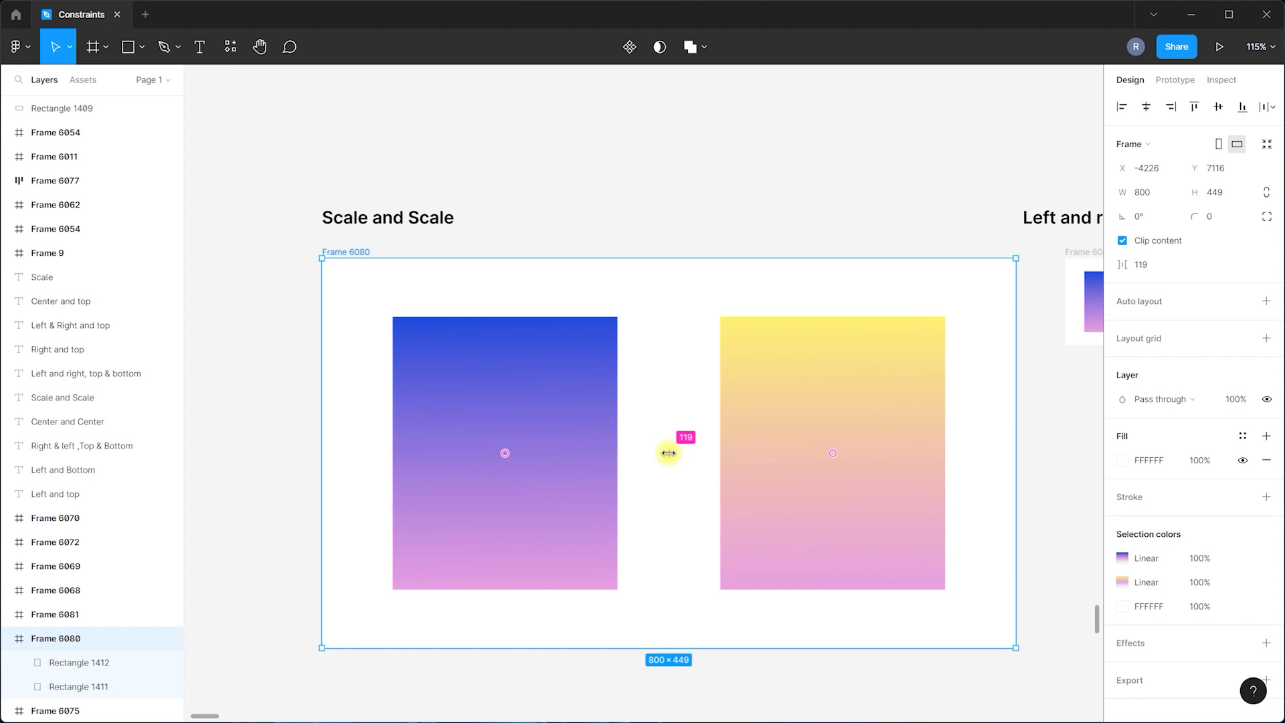
pyautogui.hotkey('ctrl', 'z')
pyautogui.click(632, 402)
# Move Frame 6081 to X -3412, Y 7117 beneath the Left and right, top & bottom heading.
pyautogui.scroll(-2, 329, 344)
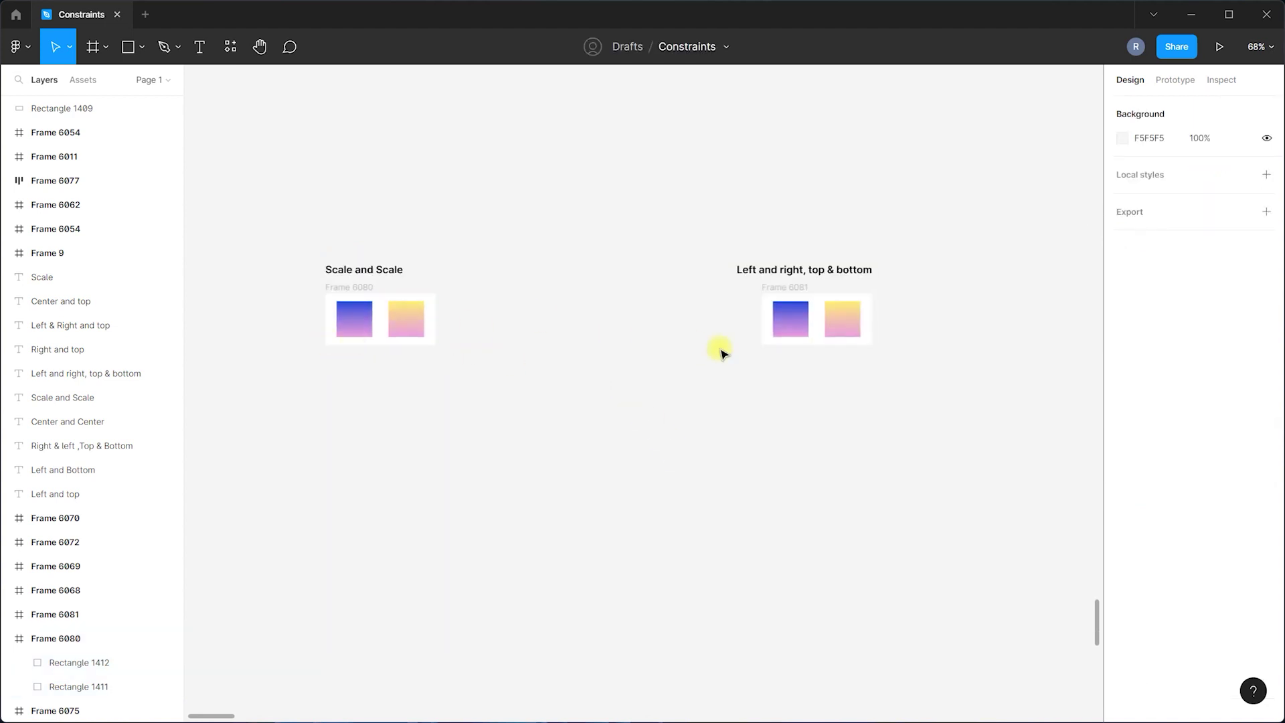
pyautogui.scroll(3, 877, 322)
pyautogui.moveTo(660, 256); pyautogui.dragTo(608, 252)
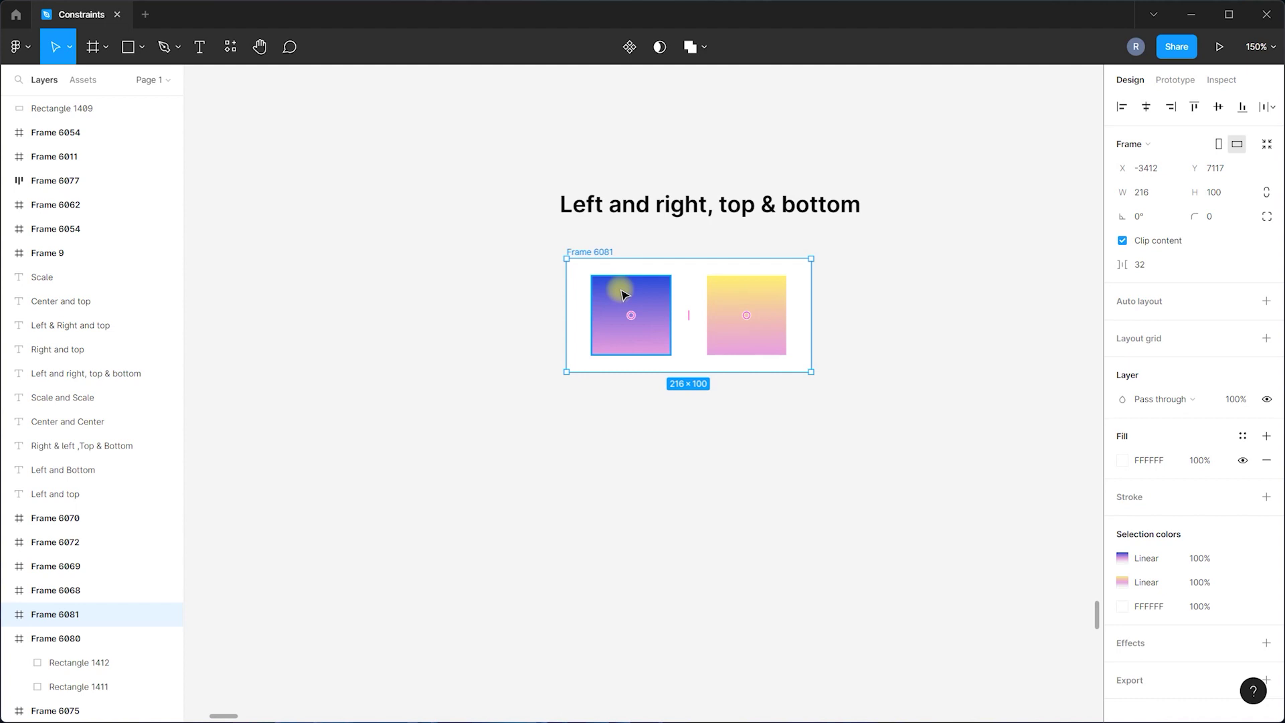
# Narrow Frame 6080 to 50 × 100 and shift it to X -4248 for a close look at its rectangles.
pyautogui.scroll(-5, 793, 359)
pyautogui.scroll(5, 244, 322)
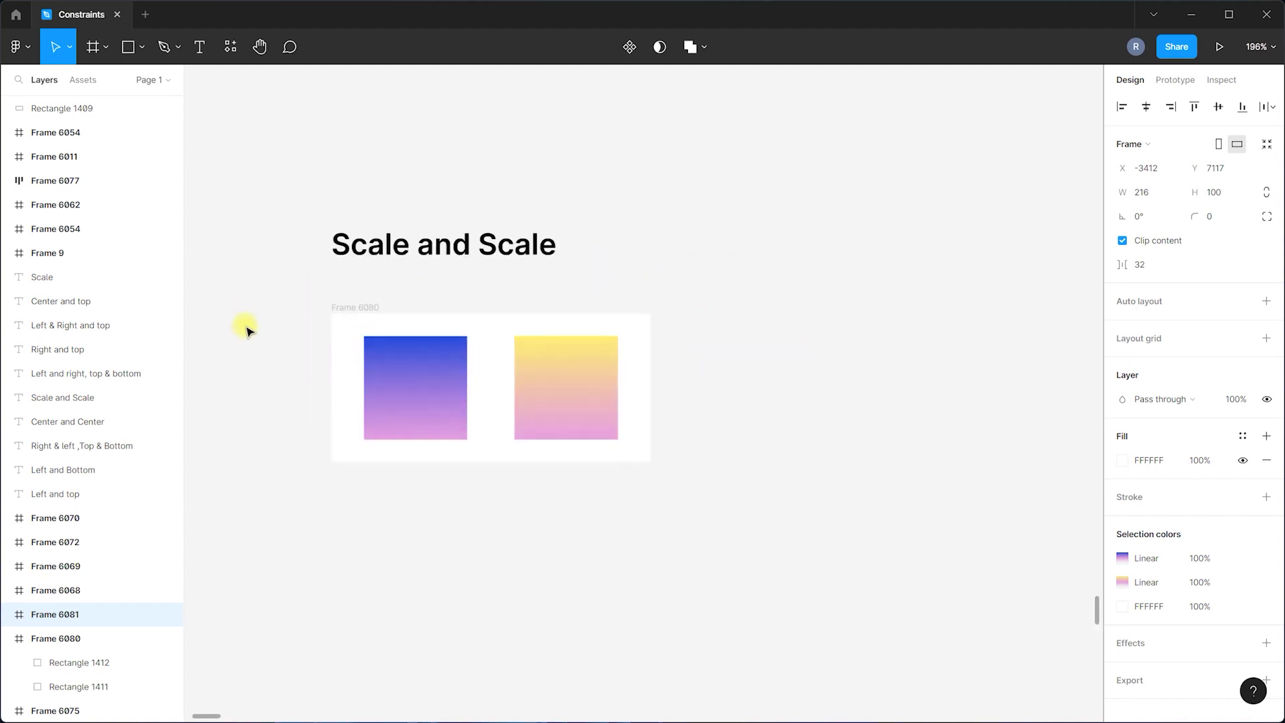
pyautogui.click(367, 306)
pyautogui.moveTo(648, 356); pyautogui.dragTo(406, 358)
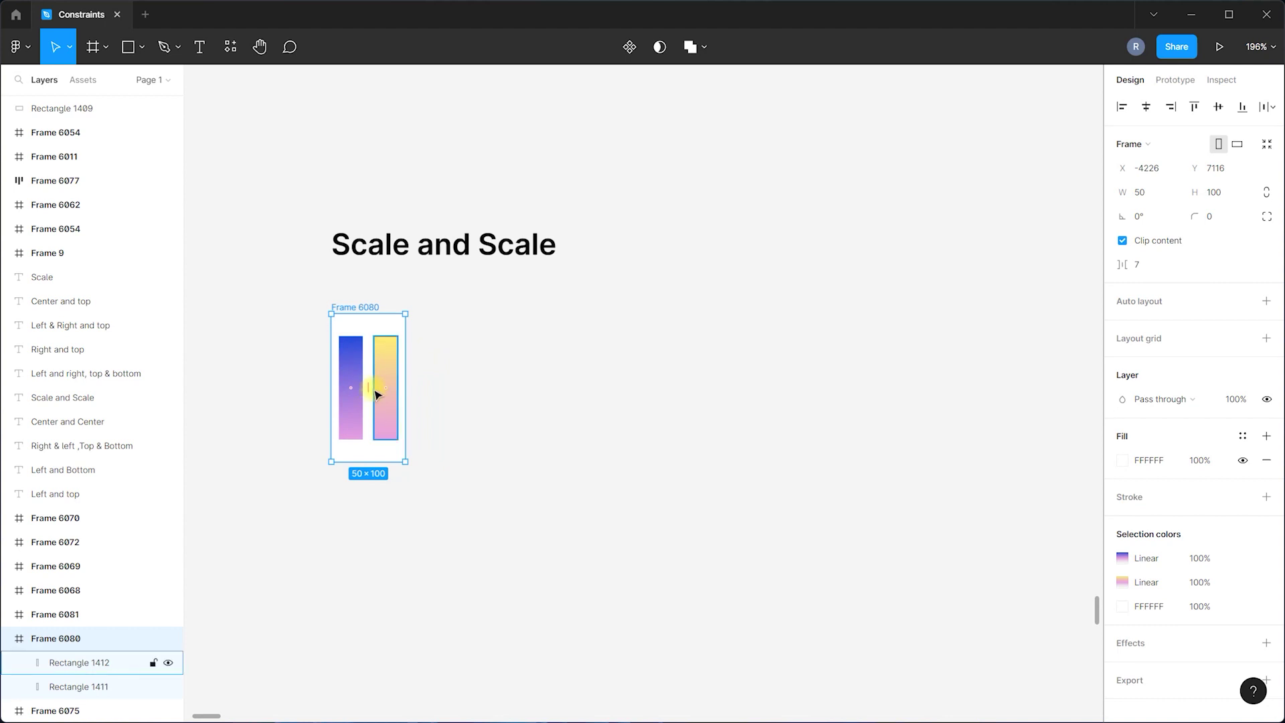
pyautogui.scroll(8, 326, 386)
pyautogui.moveTo(553, 361); pyautogui.dragTo(460, 362)
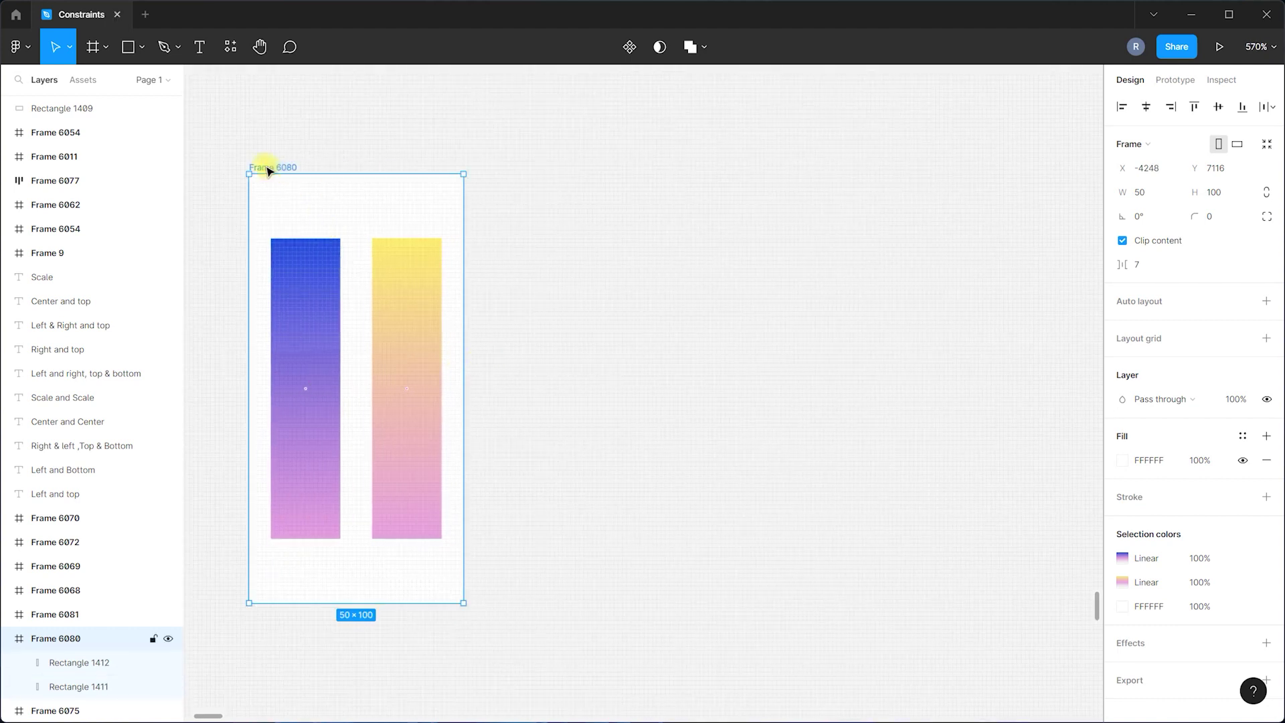
# Move Frame 6080 to X -4210, Y 7120, squeeze it narrower, then undo all its recent moves and resizes.
pyautogui.moveTo(268, 168); pyautogui.dragTo(431, 182)
pyautogui.moveTo(627, 262); pyautogui.dragTo(431, 388)
pyautogui.hotkey('ctrl', 'z')
pyautogui.hotkey('ctrl', 'z')
pyautogui.hotkey('ctrl', 'z')
pyautogui.hotkey('ctrl', 'z')
pyautogui.hotkey('ctrl', 'z')
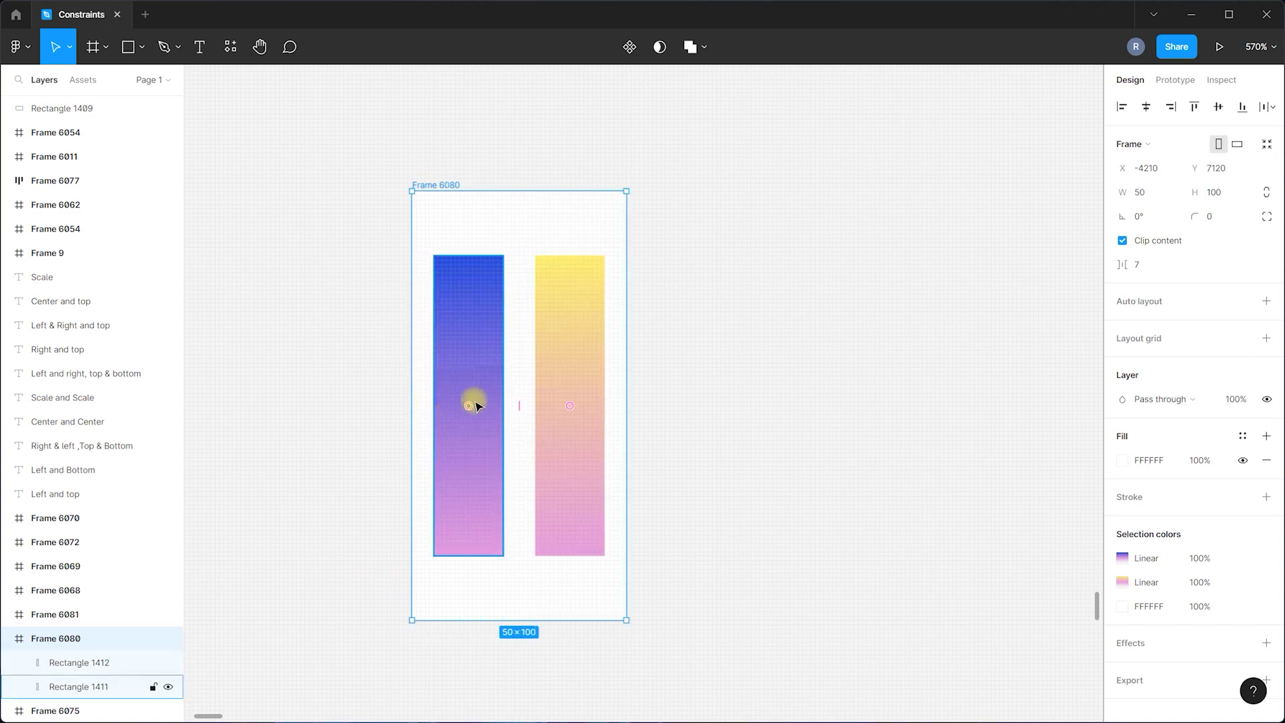
# Set both rectangles in Frame 6081 to the Left and right and Top and bottom constraints, and reselect the frame.
pyautogui.scroll(-10, 459, 370)
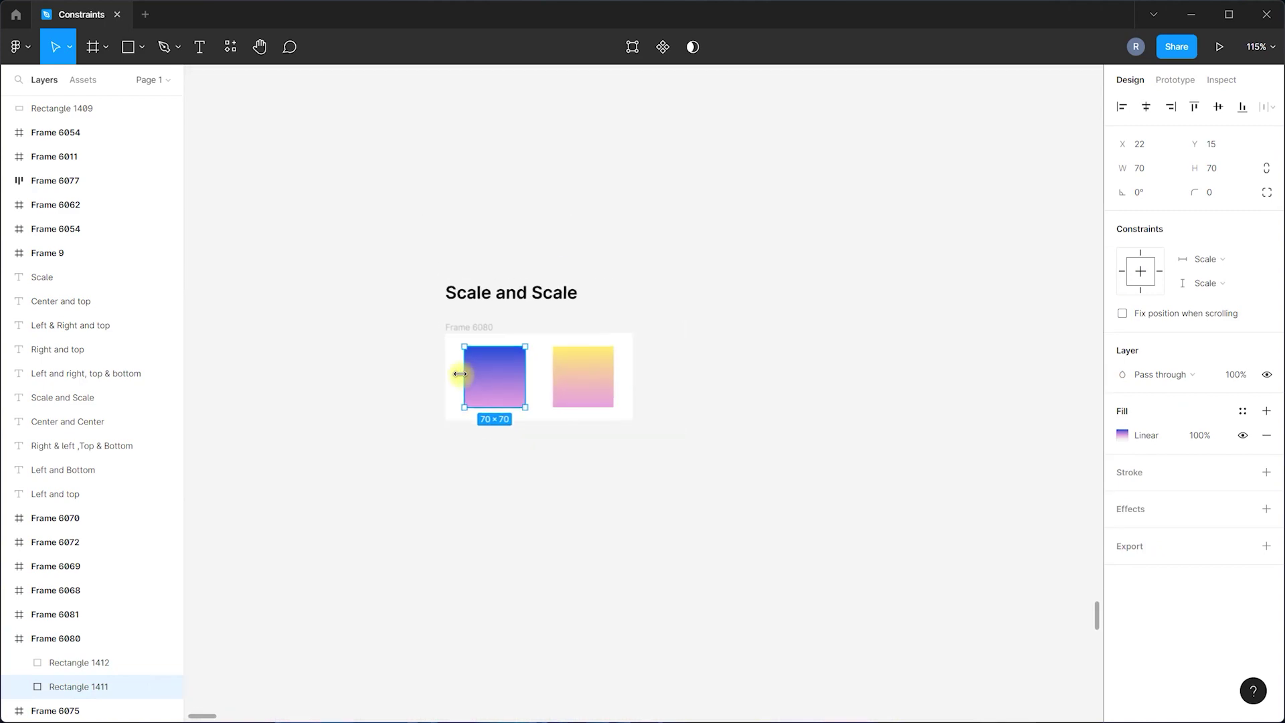
pyautogui.scroll(6, 766, 364)
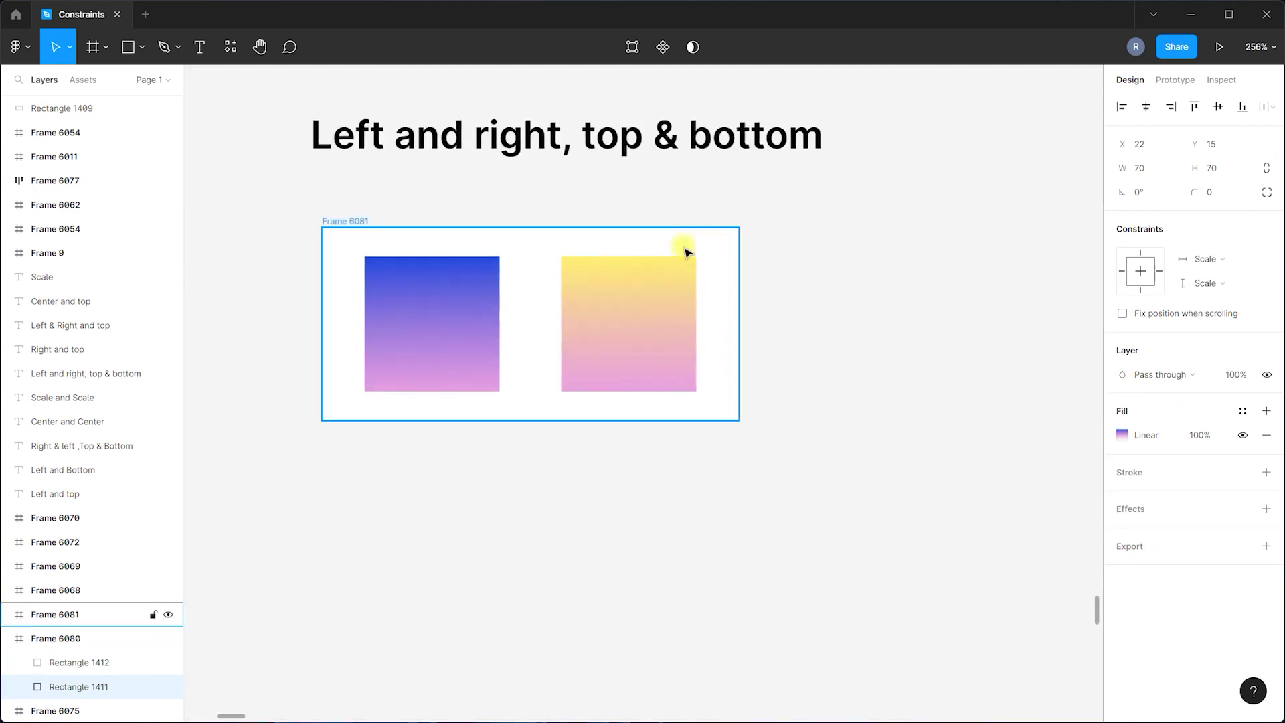
pyautogui.click(342, 221)
pyautogui.scroll(-5, 462, 253)
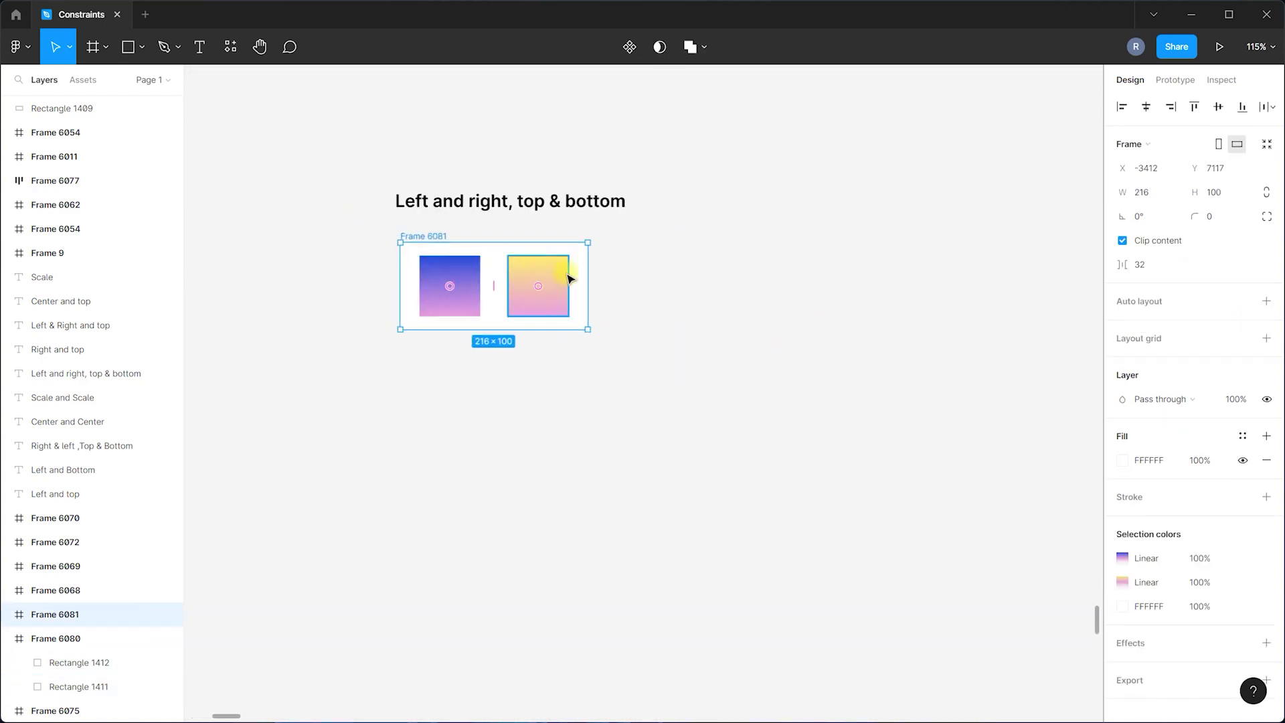
pyautogui.click(479, 298)
pyautogui.keyDown('shift'); pyautogui.click(536, 298); pyautogui.keyUp('shift')
pyautogui.click(1214, 320)
pyautogui.click(1215, 356)
pyautogui.click(1219, 342)
pyautogui.click(1219, 344)
pyautogui.click(855, 303)
pyautogui.click(423, 239)
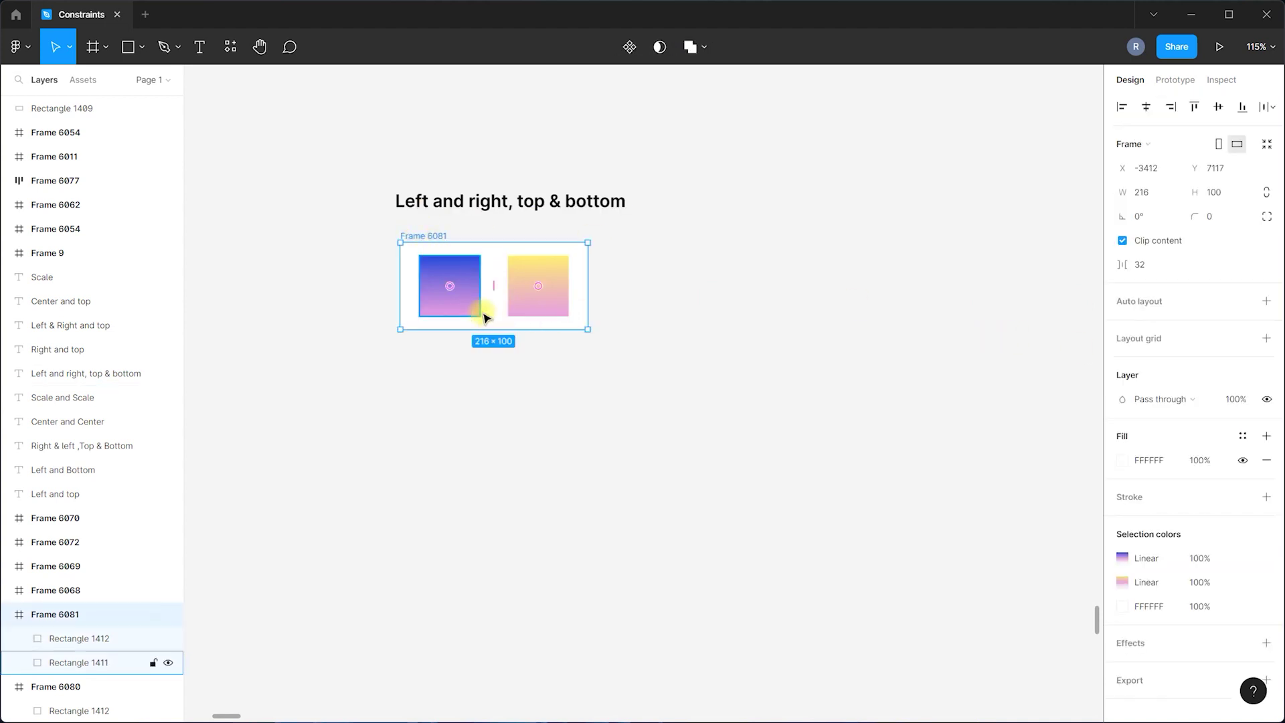
# Try enlarging Frame 6081 in both directions, undo the resize, and enlarge the frame again from its original size.
pyautogui.scroll(-3, 496, 314)
pyautogui.click(603, 264)
pyautogui.click(494, 292)
pyautogui.scroll(4, 455, 308)
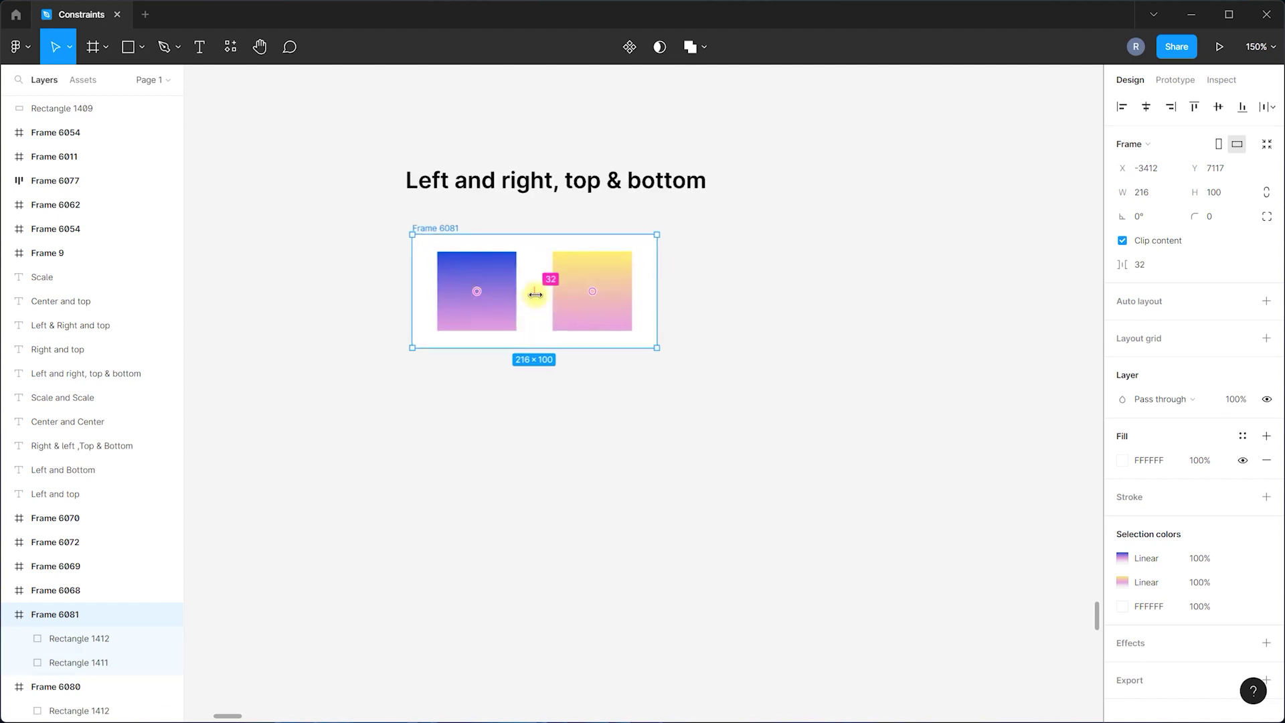
pyautogui.scroll(-4, 533, 292)
pyautogui.click(614, 298)
pyautogui.click(480, 273)
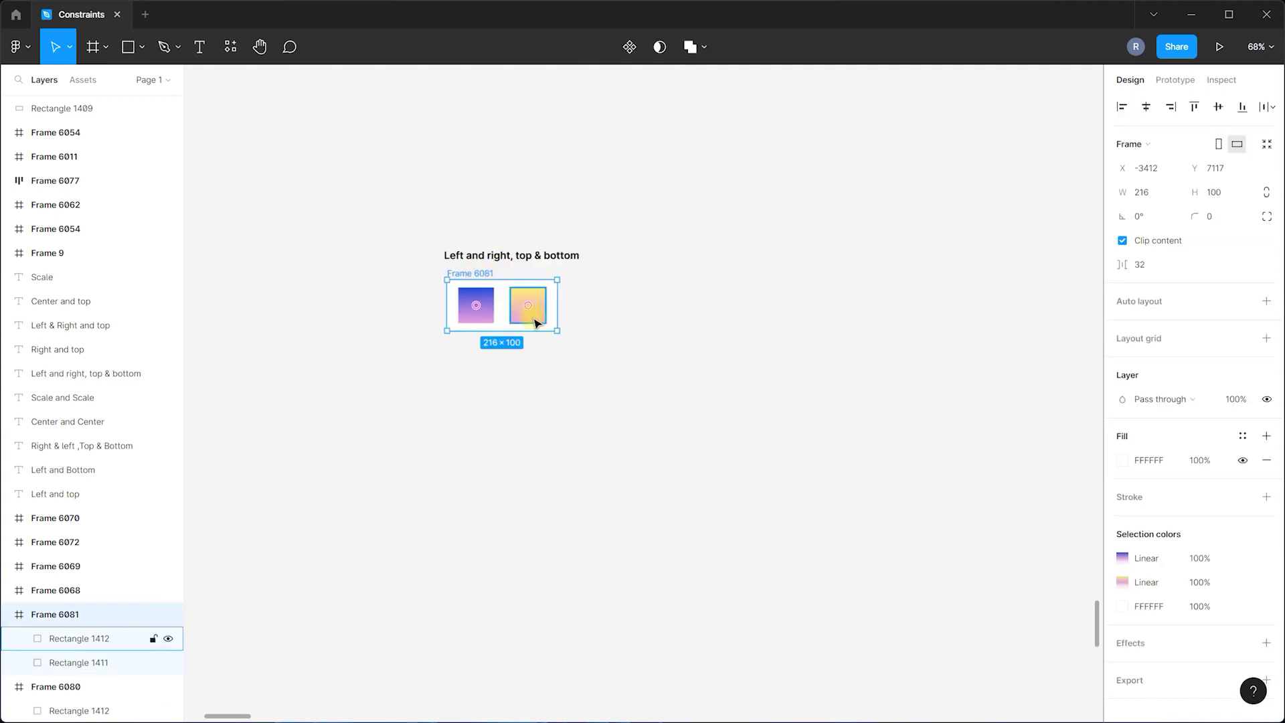
pyautogui.moveTo(559, 334); pyautogui.dragTo(741, 383)
pyautogui.moveTo(513, 399); pyautogui.dragTo(629, 353)
pyautogui.scroll(5, 514, 312)
pyautogui.hotkey('ctrl', 'z')
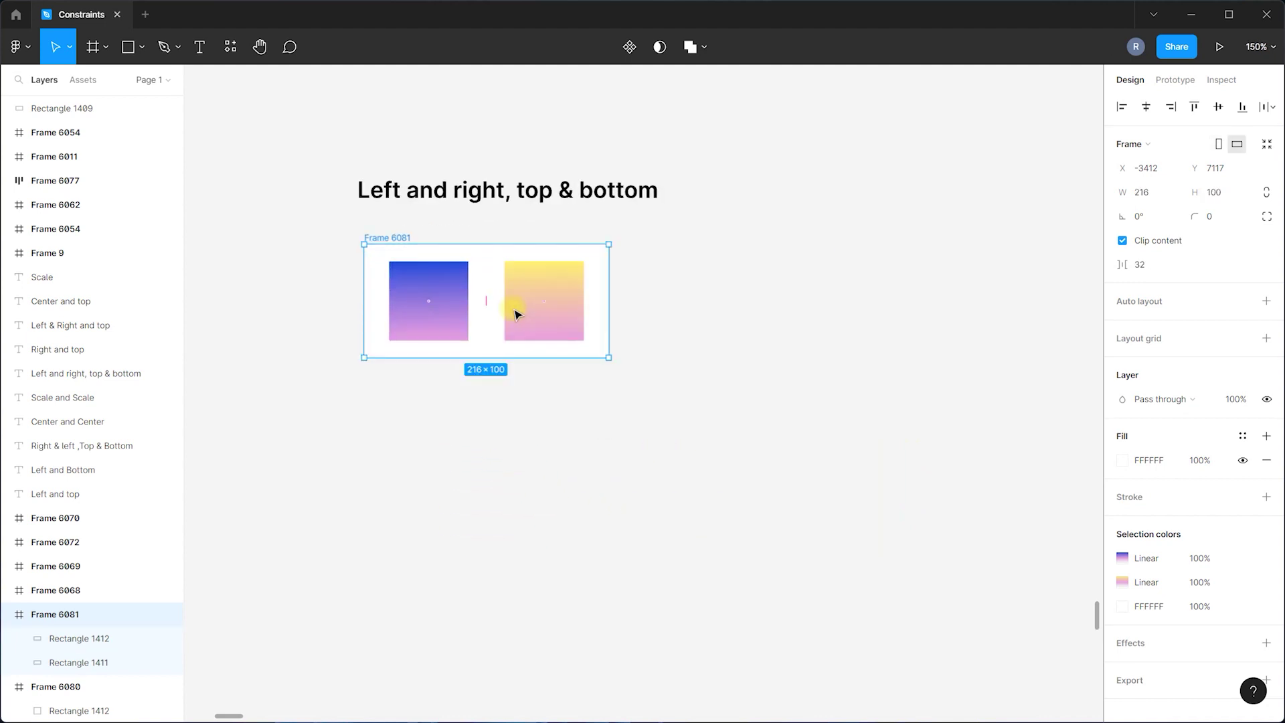
pyautogui.moveTo(608, 358); pyautogui.dragTo(900, 457)
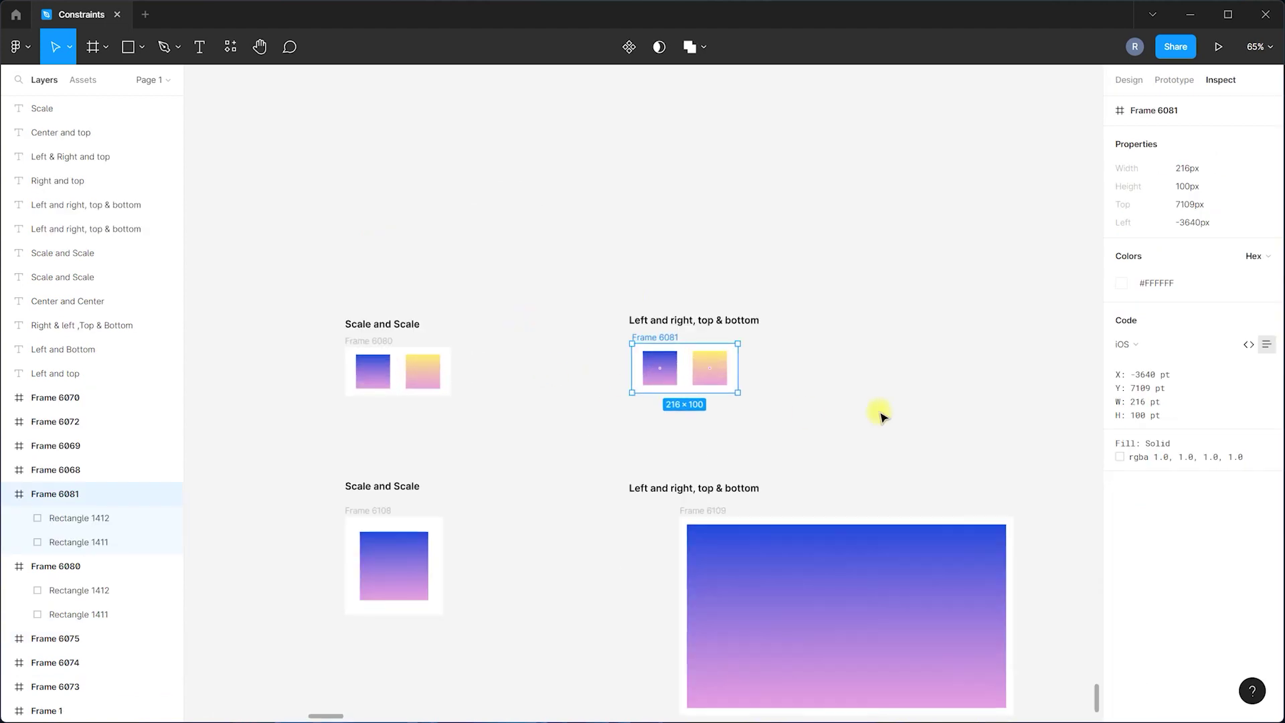
# Show the design properties and shrink Frame 6109 to about 180 × 181.
pyautogui.click(883, 413)
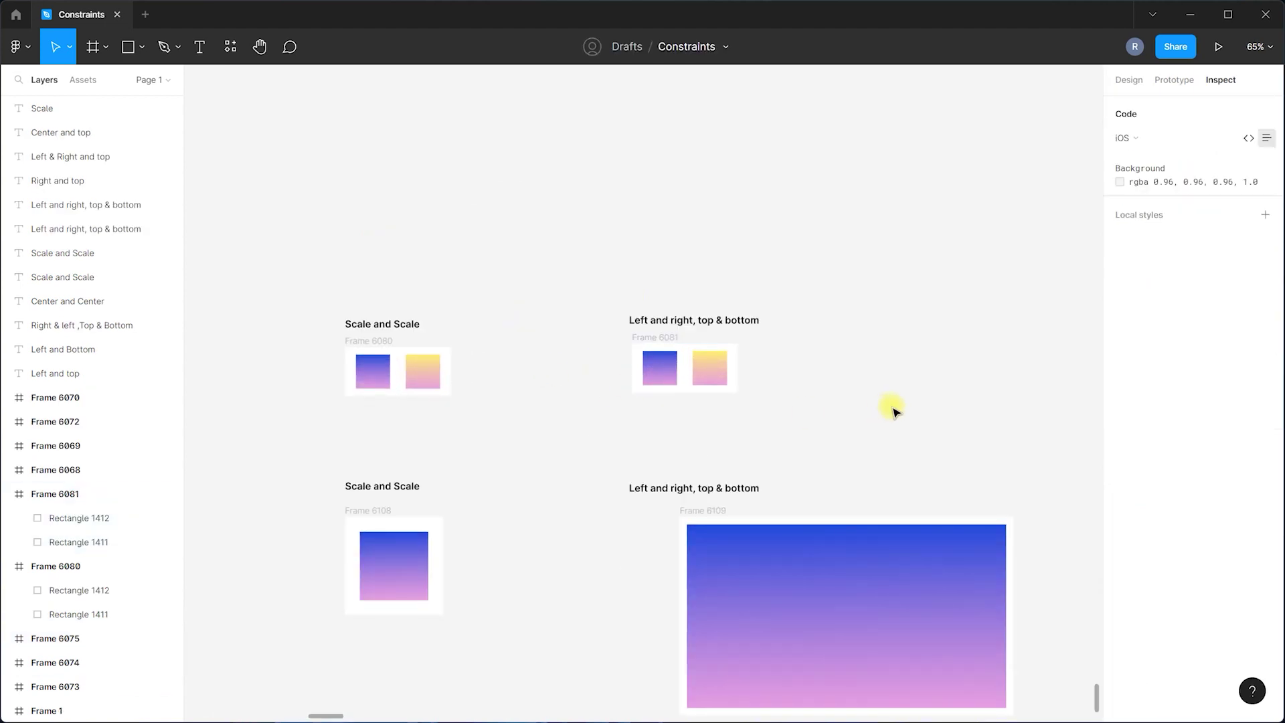
pyautogui.hotkey('alt', '8')
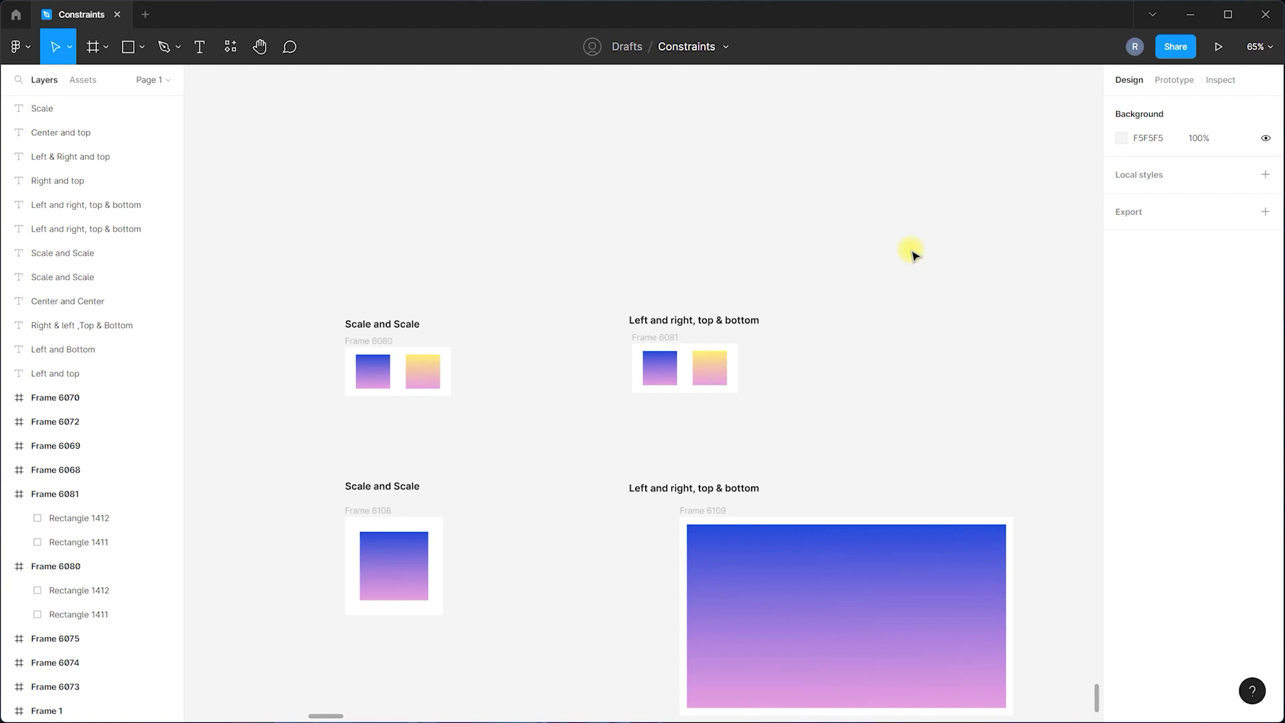
pyautogui.click(706, 510)
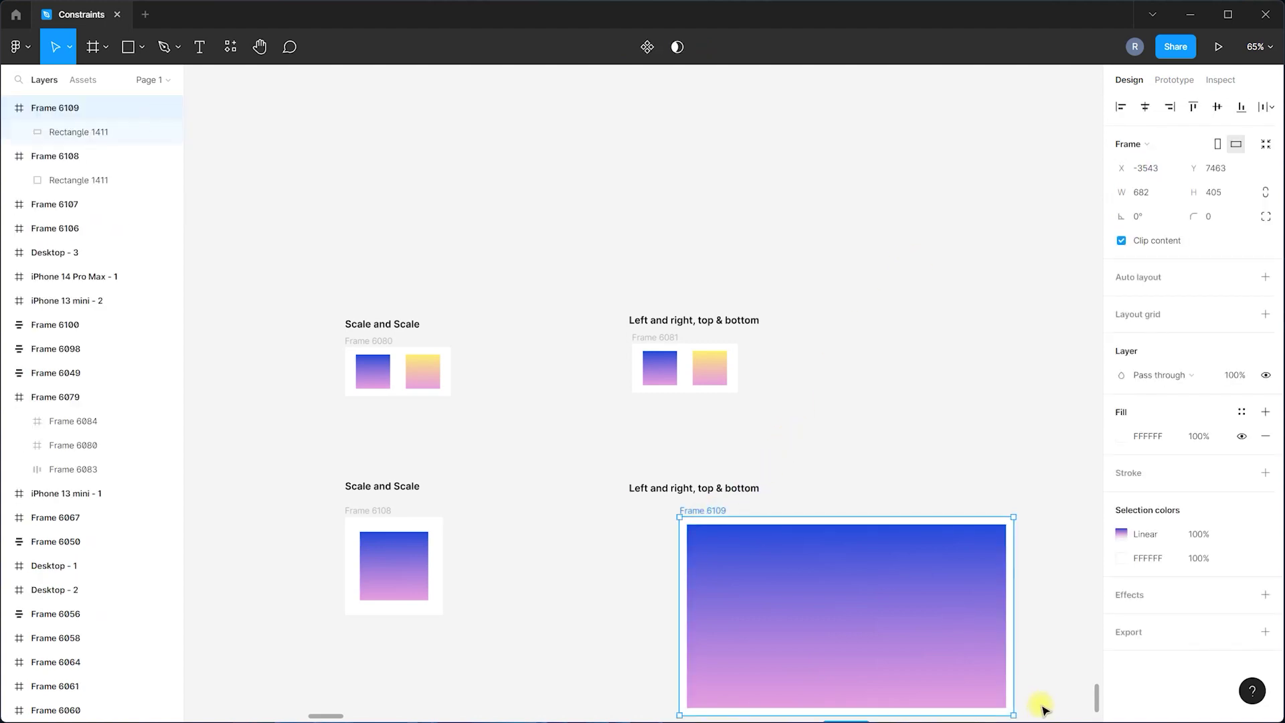
pyautogui.hotkey('ctrl', '-')
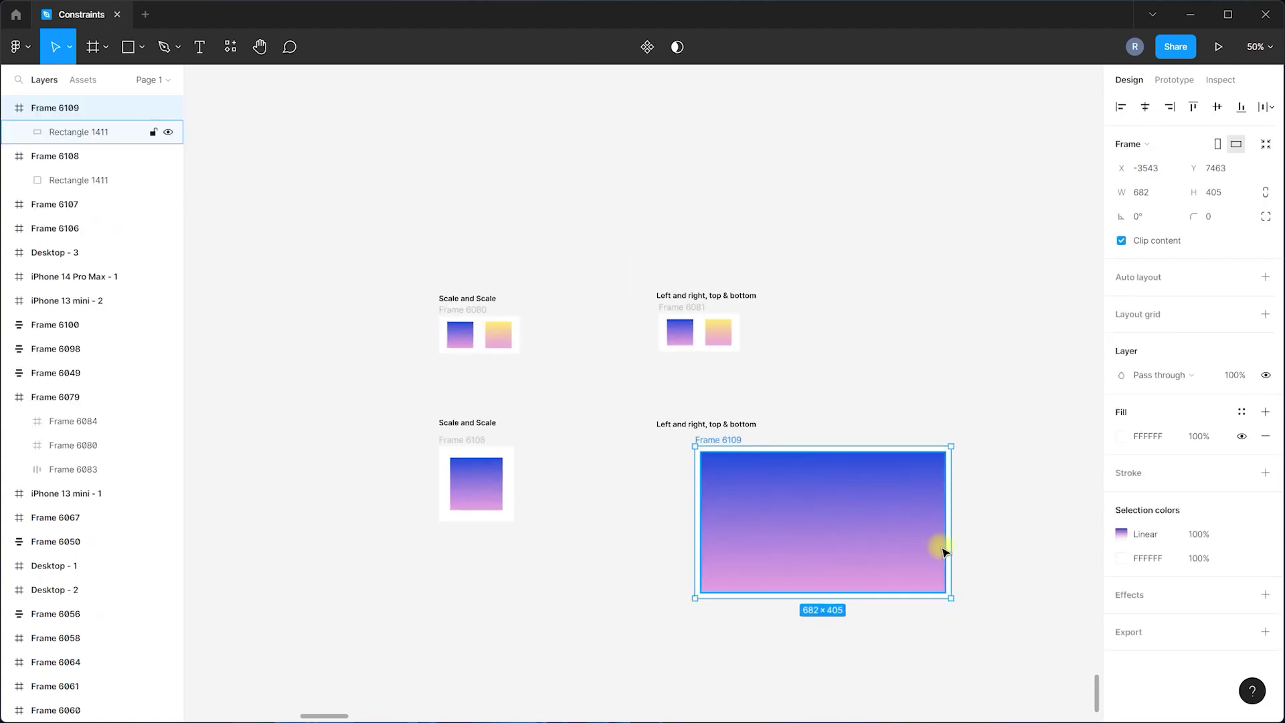
pyautogui.moveTo(951, 598); pyautogui.dragTo(764, 514)
pyautogui.click(845, 512)
pyautogui.scroll(5, 498, 342)
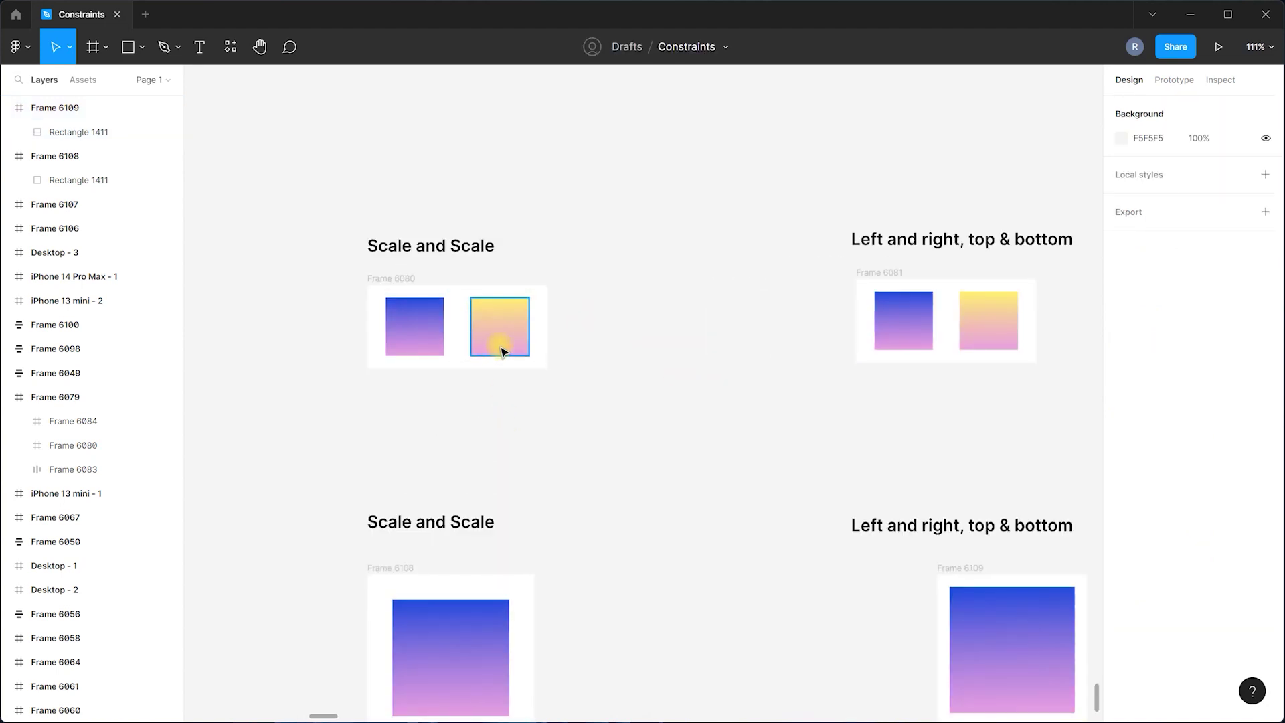
# Move Frame 6109 to about X -3588, Y 7472 beneath the Left and right, top & bottom heading, and select Frame 6108.
pyautogui.click(395, 566)
pyautogui.scroll(-3, 440, 511)
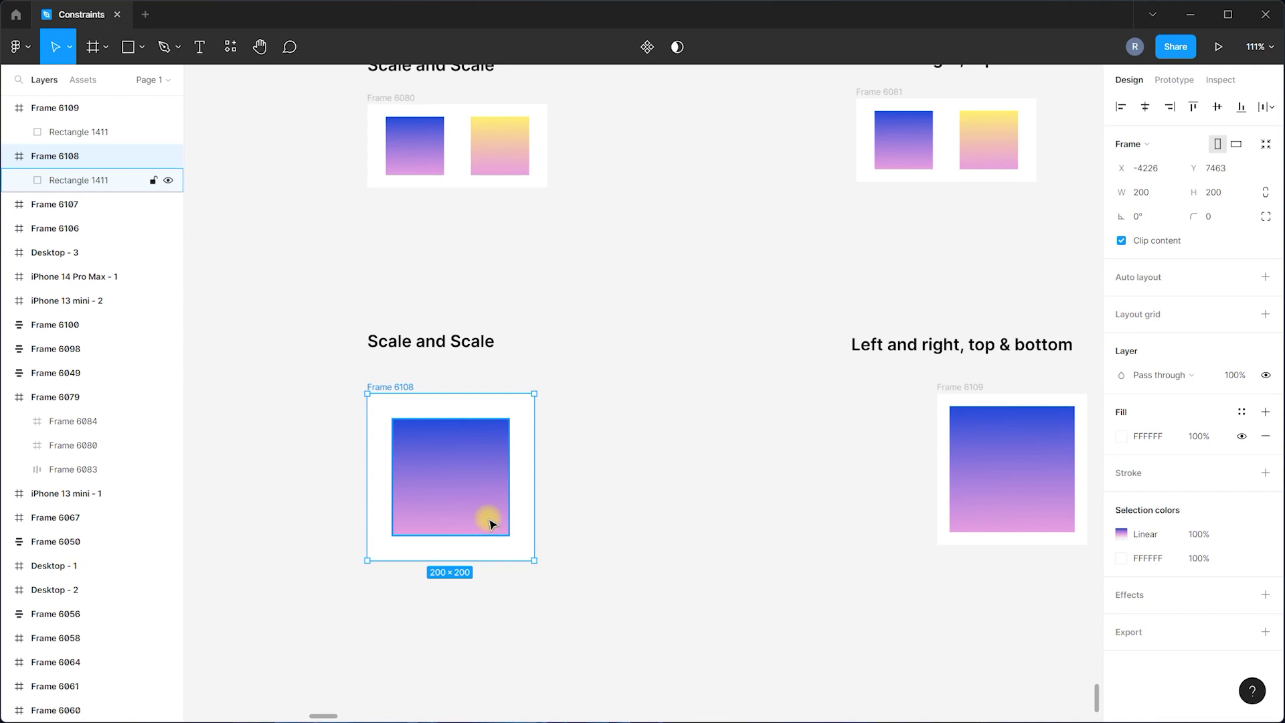
pyautogui.moveTo(962, 388); pyautogui.dragTo(927, 398)
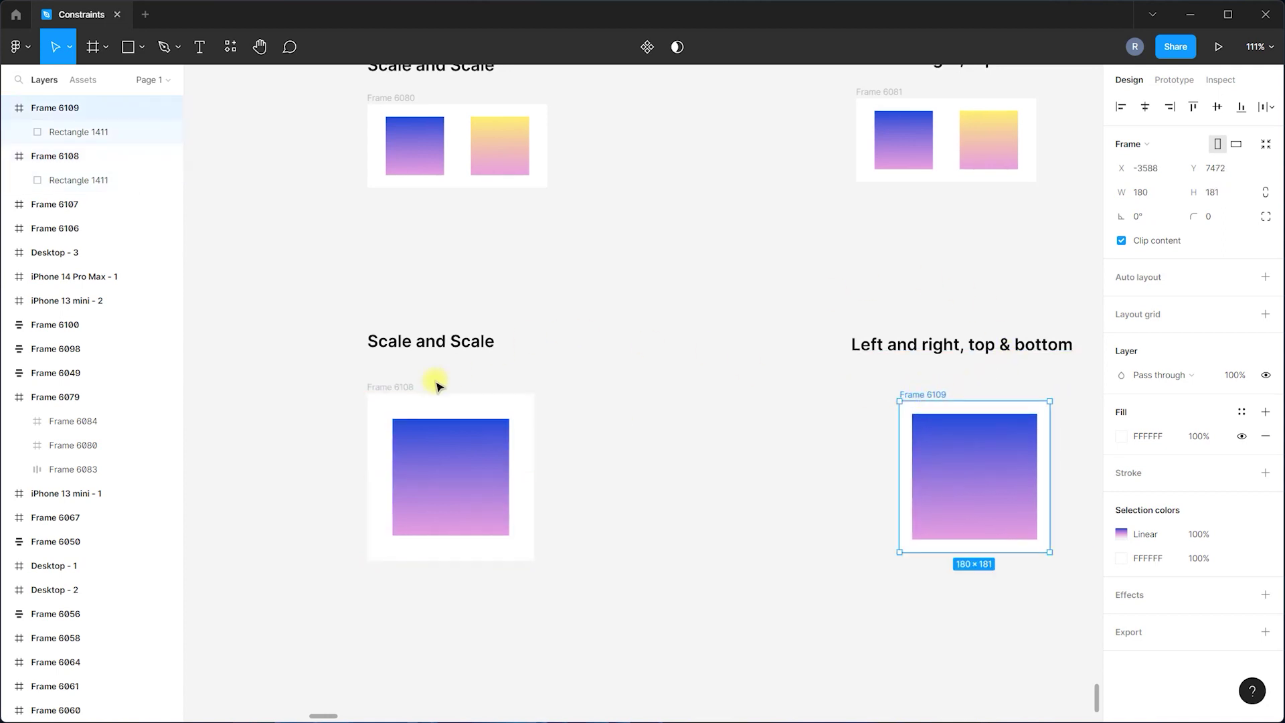
pyautogui.click(392, 386)
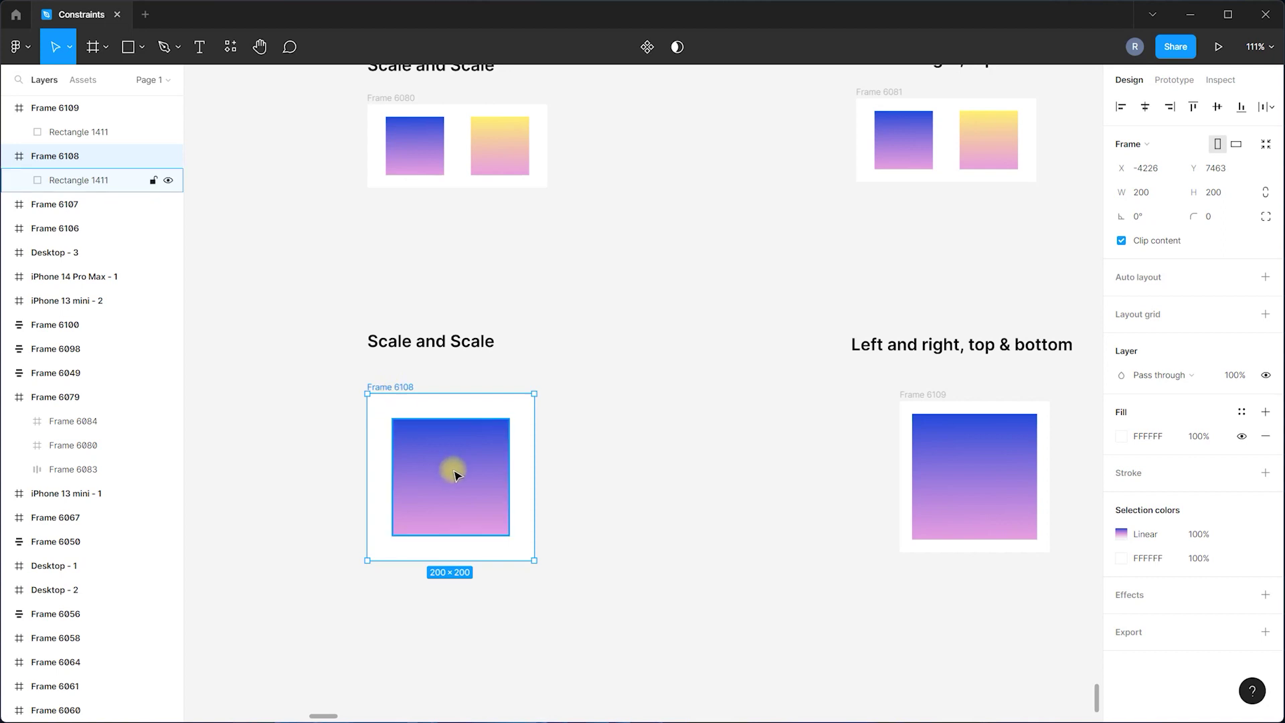
# Try widening Frame 6080 under the Scale and Scale heading to about 441 × 100, then undo the resize.
pyautogui.scroll(3, 454, 474)
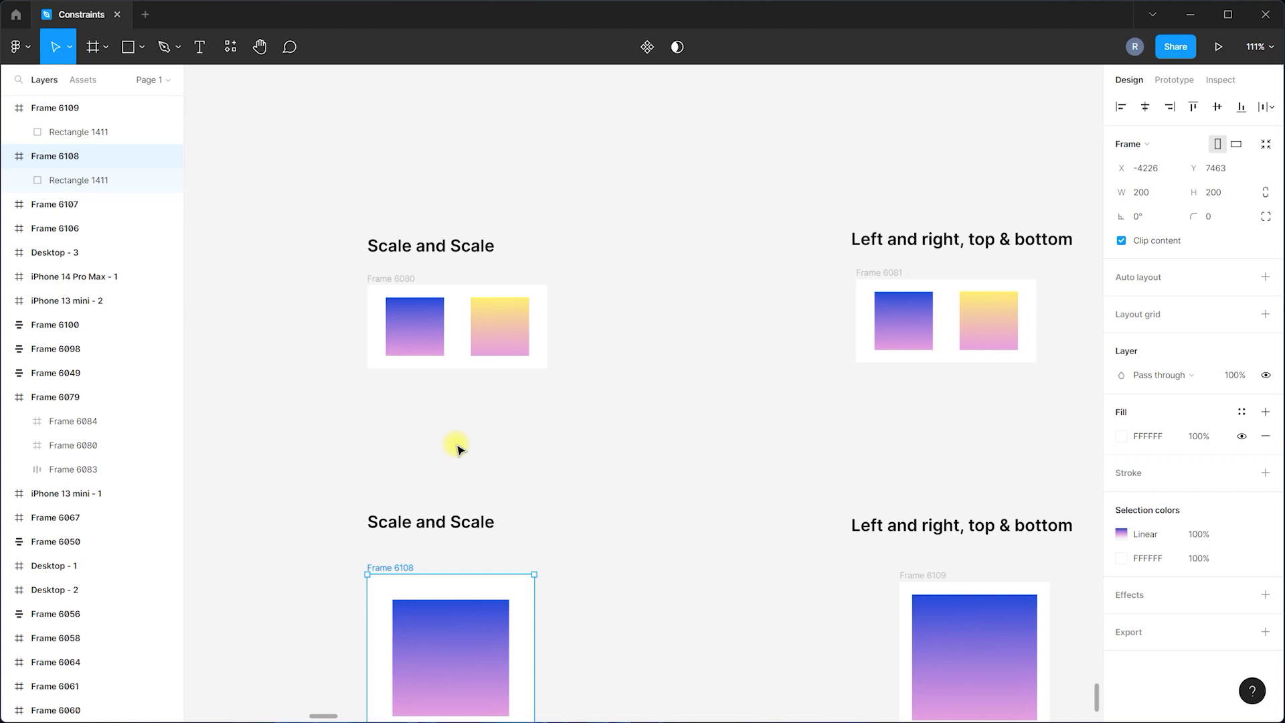
pyautogui.click(457, 447)
pyautogui.scroll(1, 650, 379)
pyautogui.hscroll(1, 649, 378)
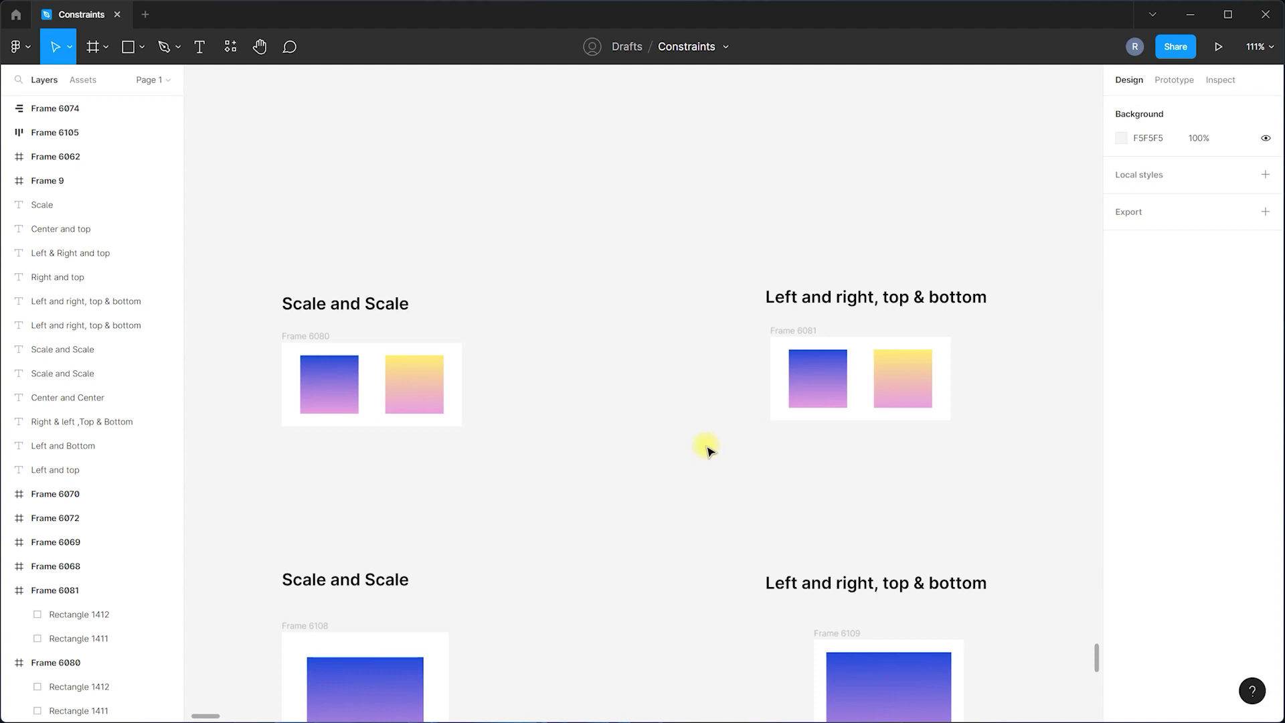
pyautogui.click(308, 342)
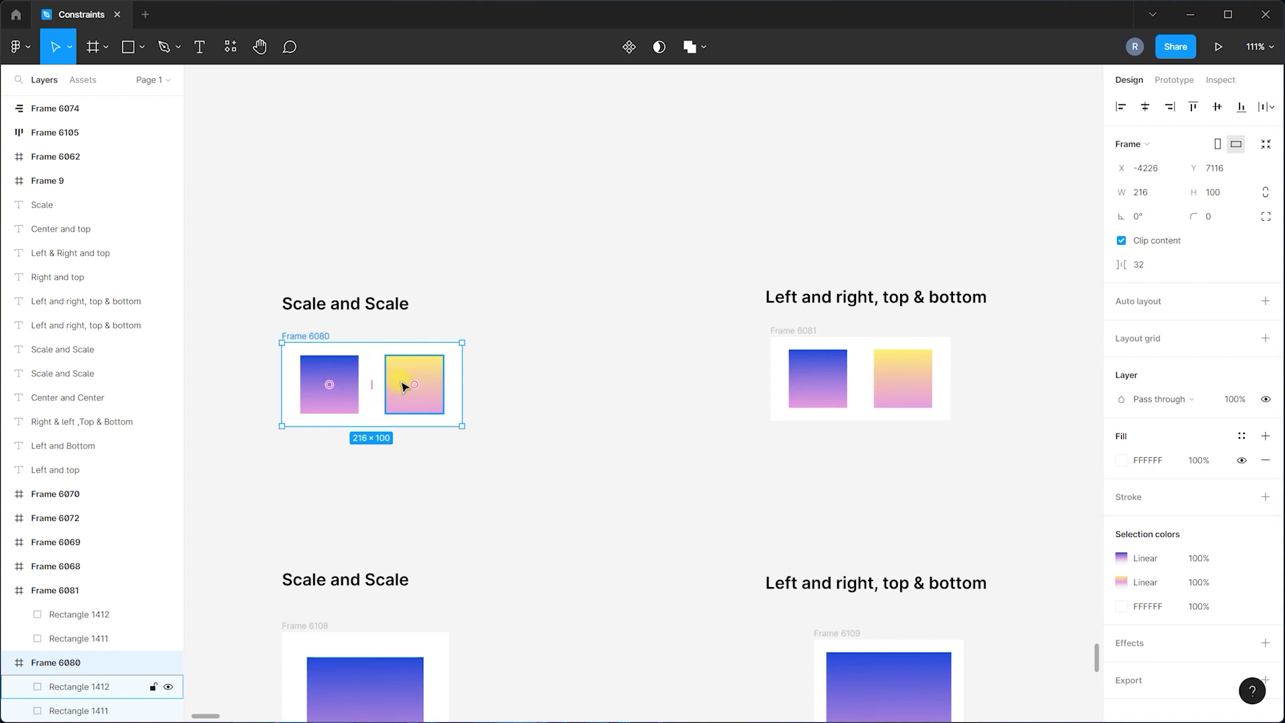
pyautogui.moveTo(462, 367); pyautogui.dragTo(649, 376)
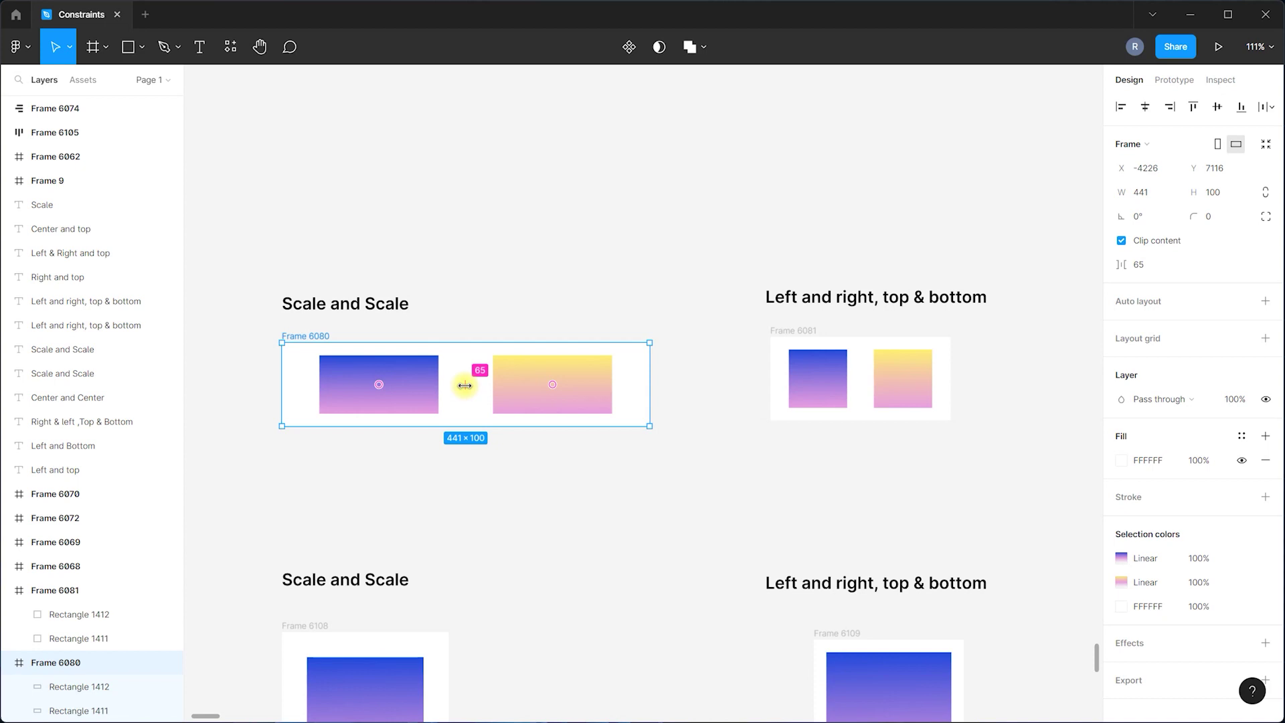
pyautogui.hotkey('ctrl', 'z')
# Try widening Frame 6081 to about 458 × 100, then undo the resize.
pyautogui.click(803, 329)
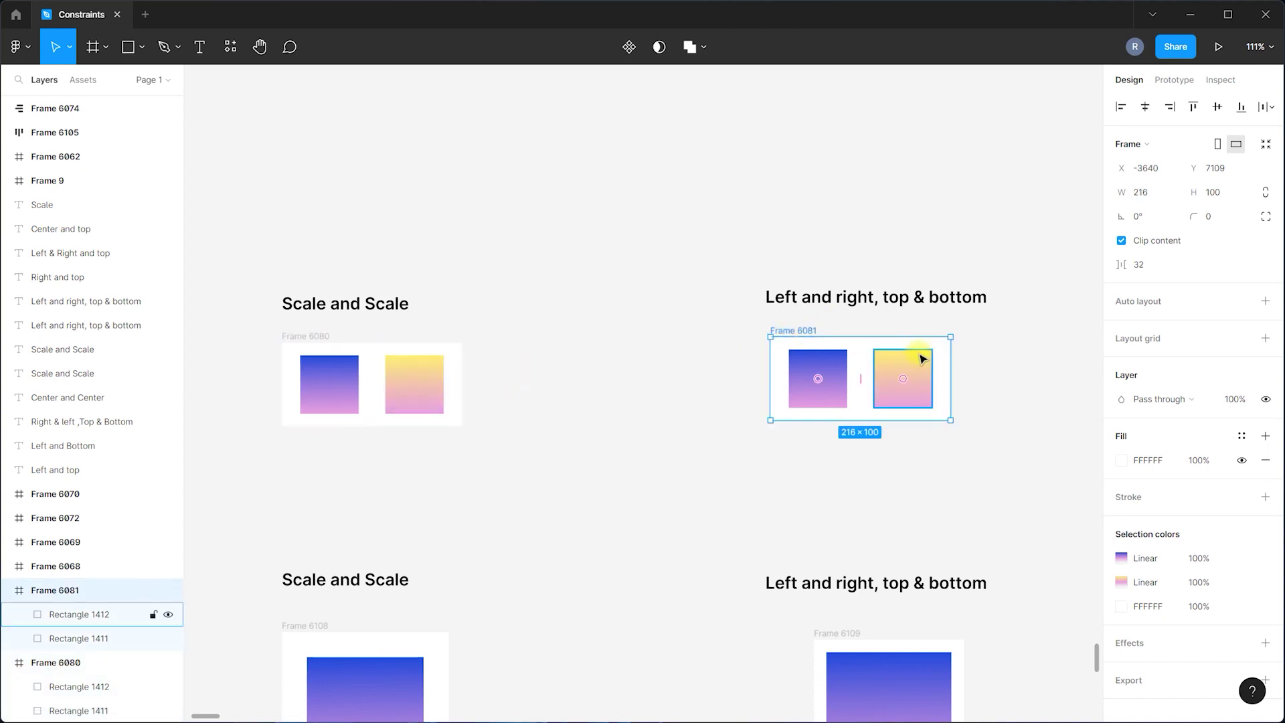
pyautogui.moveTo(948, 359); pyautogui.dragTo(1107, 361)
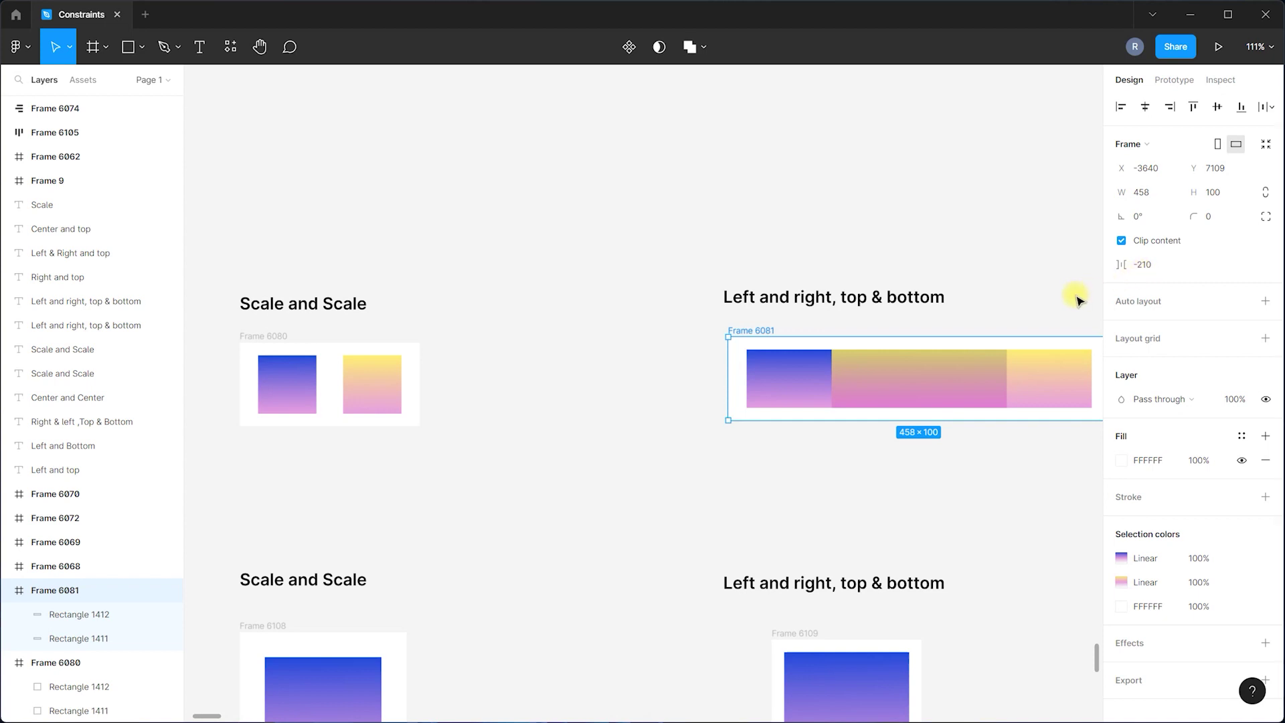
pyautogui.hotkey('ctrl', 'z')
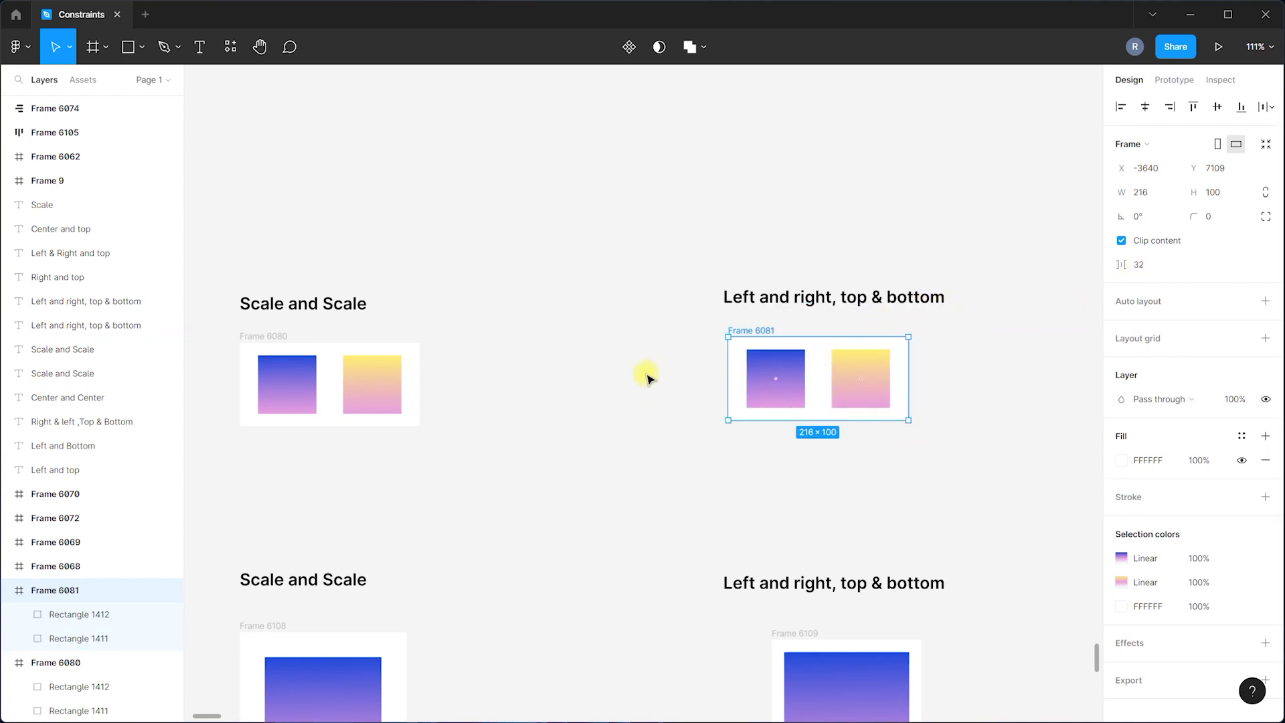
# Try widening Frame 6079 with the five image cards to about 1140 × 761, then undo the resize.
pyautogui.scroll(-8, 630, 391)
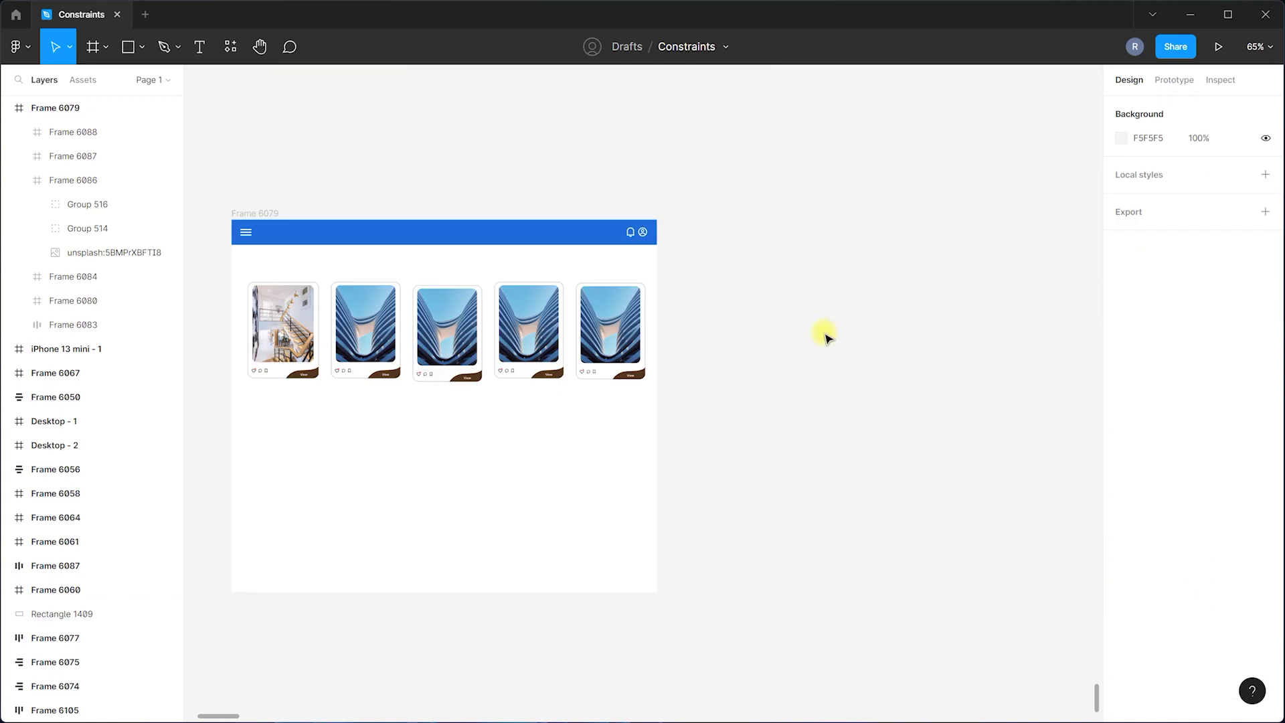
pyautogui.click(245, 214)
pyautogui.moveTo(658, 266)
pyautogui.mouseDown()
pyautogui.moveTo(836, 264)
pyautogui.moveTo(657, 271)
pyautogui.mouseUp()
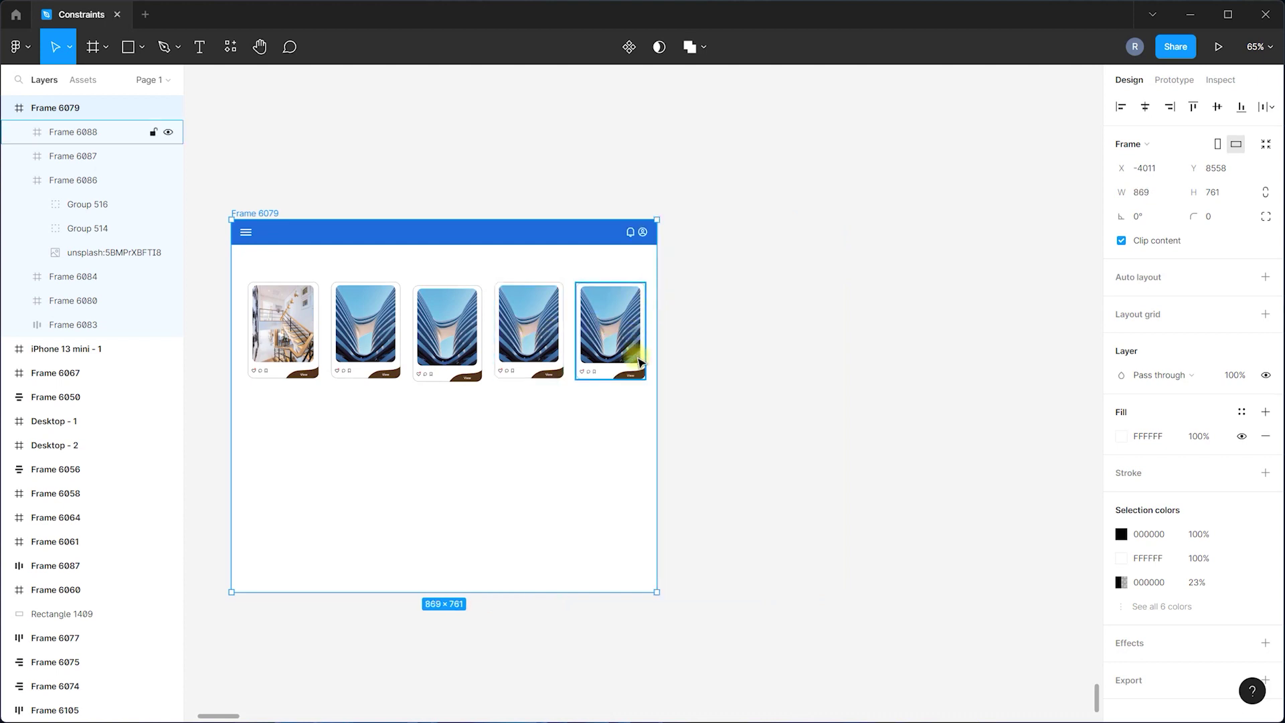
pyautogui.moveTo(658, 263); pyautogui.dragTo(790, 264)
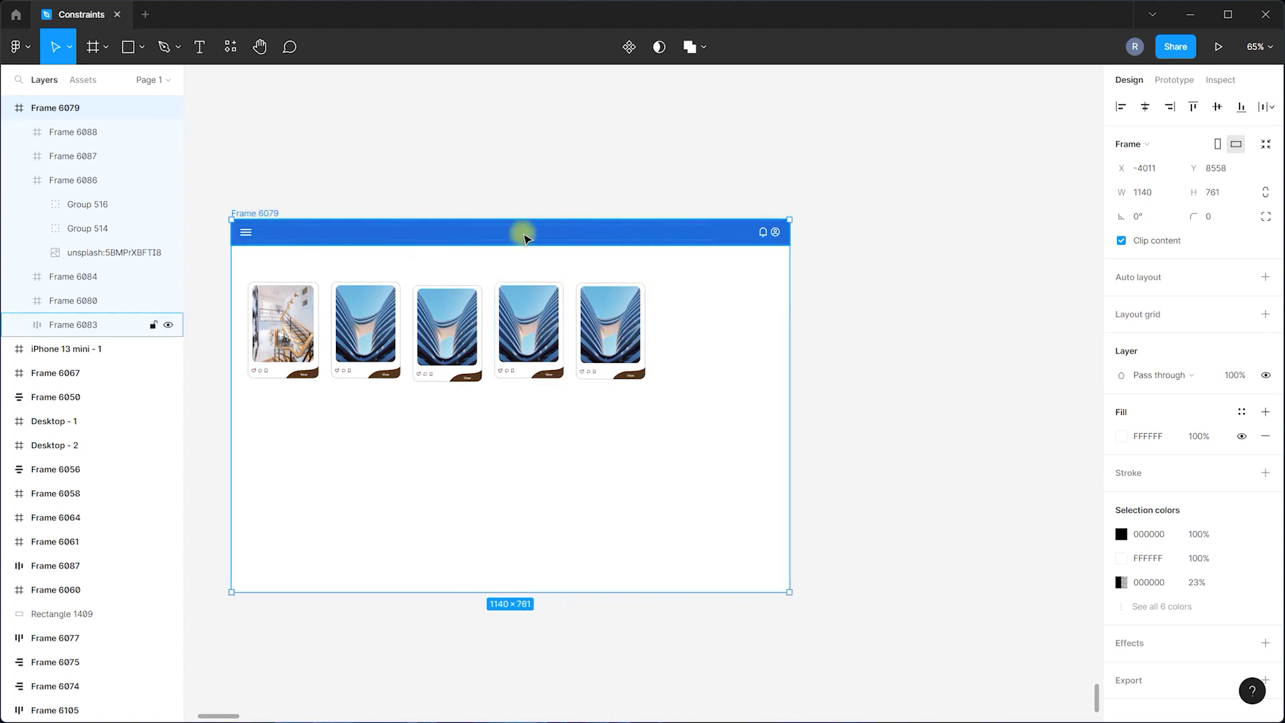
pyautogui.hotkey('ctrl', 'z')
# Set the horizontal constraint of all five image cards in Frame 6079 to Scale.
pyautogui.click(579, 301)
pyautogui.keyDown('shift'); pyautogui.click(498, 312); pyautogui.keyUp('shift')
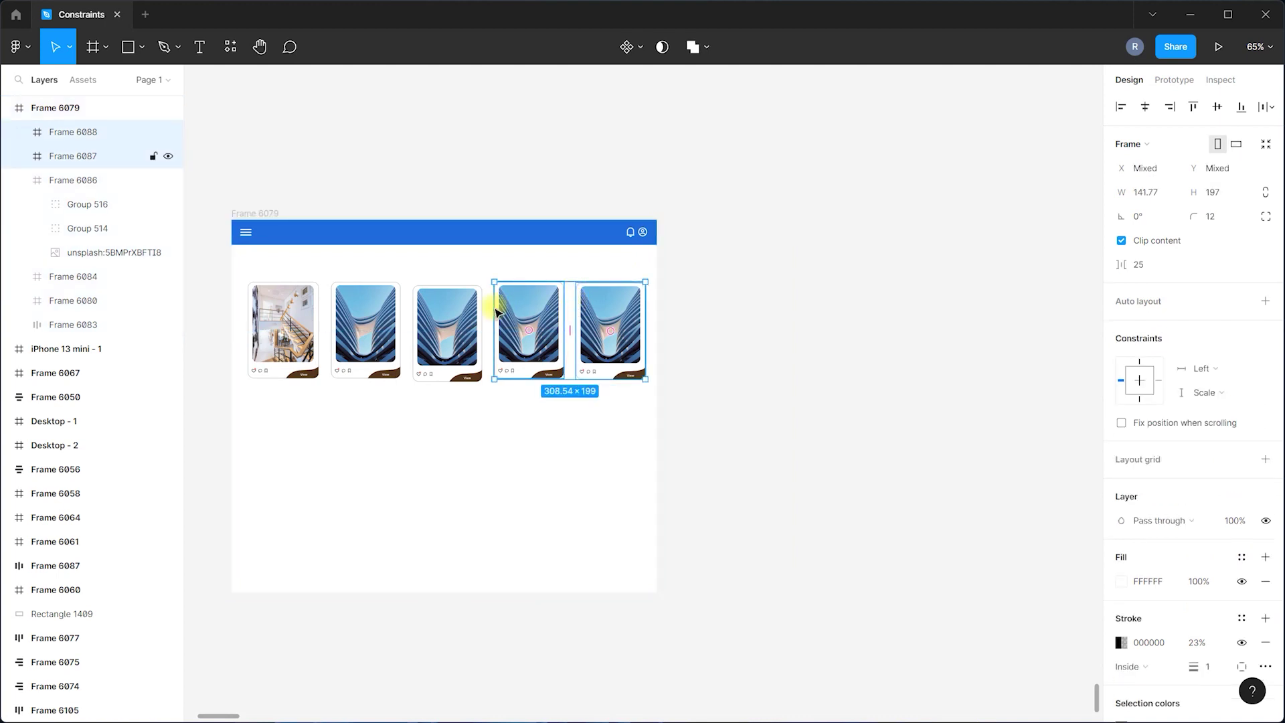
pyautogui.keyDown('shift'); pyautogui.click(445, 322); pyautogui.keyUp('shift')
pyautogui.keyDown('shift'); pyautogui.click(364, 314); pyautogui.keyUp('shift')
pyautogui.keyDown('shift'); pyautogui.click(281, 328); pyautogui.keyUp('shift')
pyautogui.click(1200, 369)
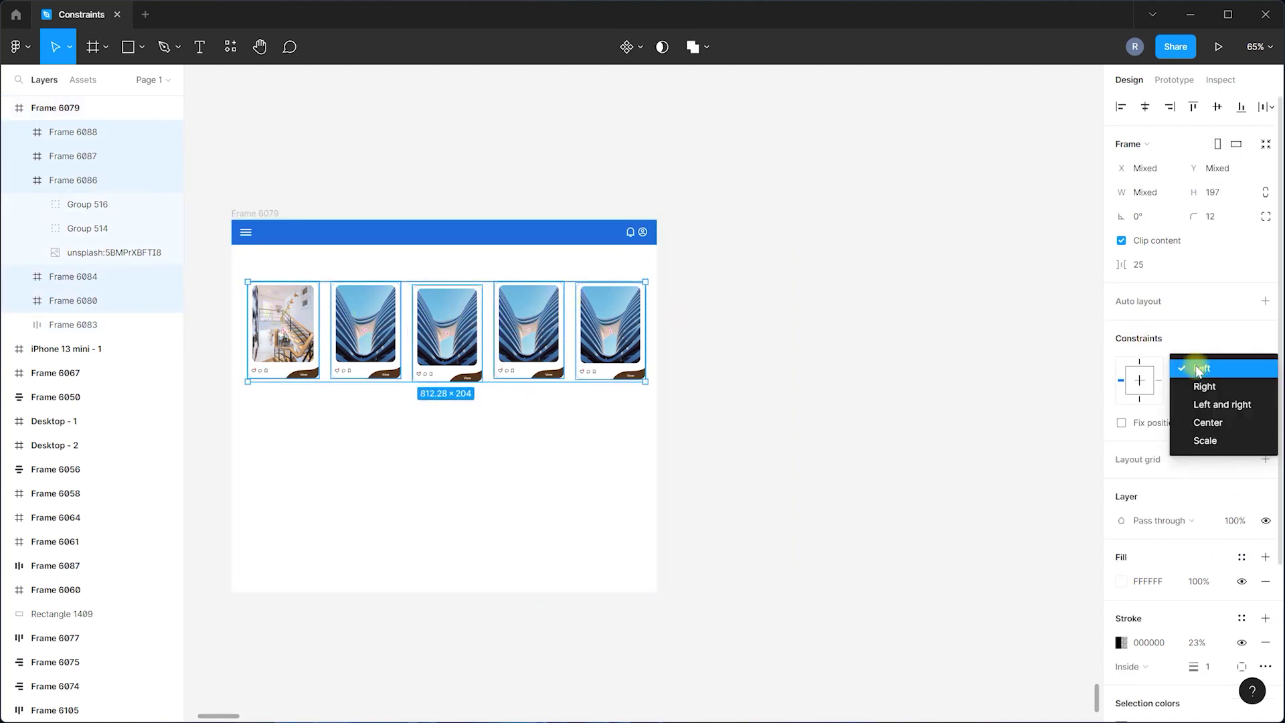
pyautogui.click(1205, 441)
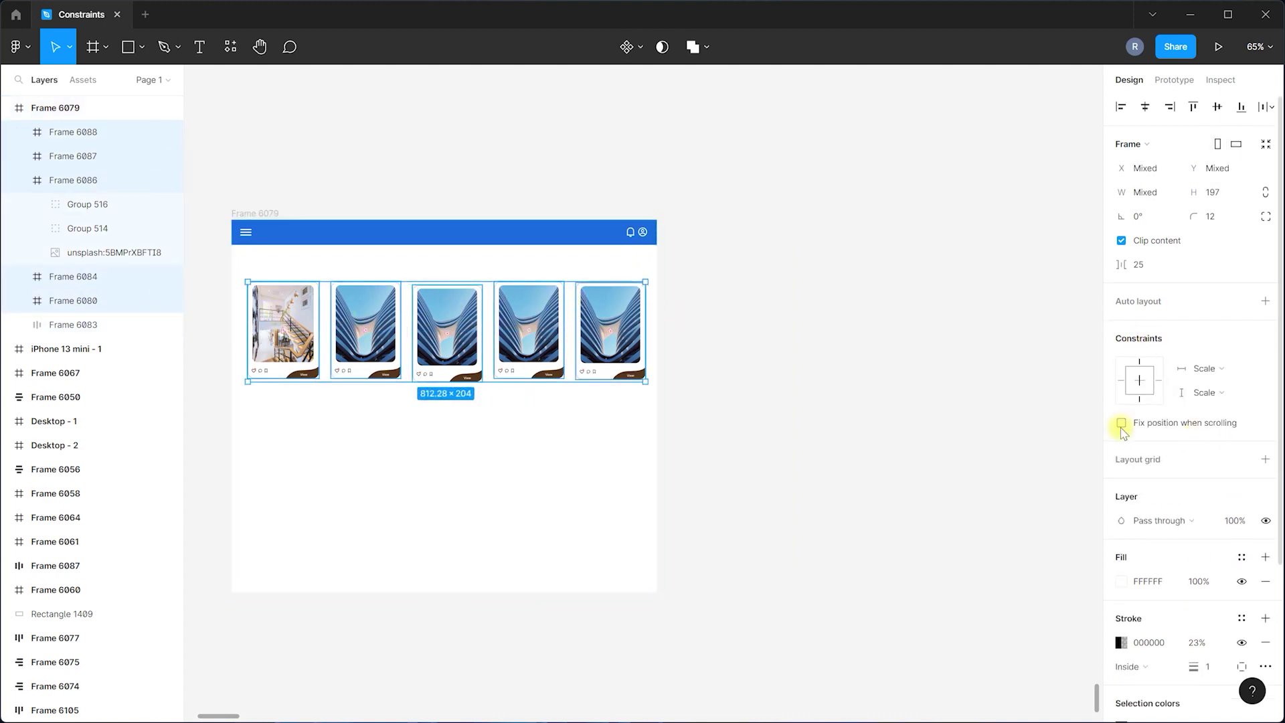
# Examine the spacing between the five image cards in Frame 6079 before resizing, with all of them selected.
pyautogui.click(359, 204)
pyautogui.click(258, 214)
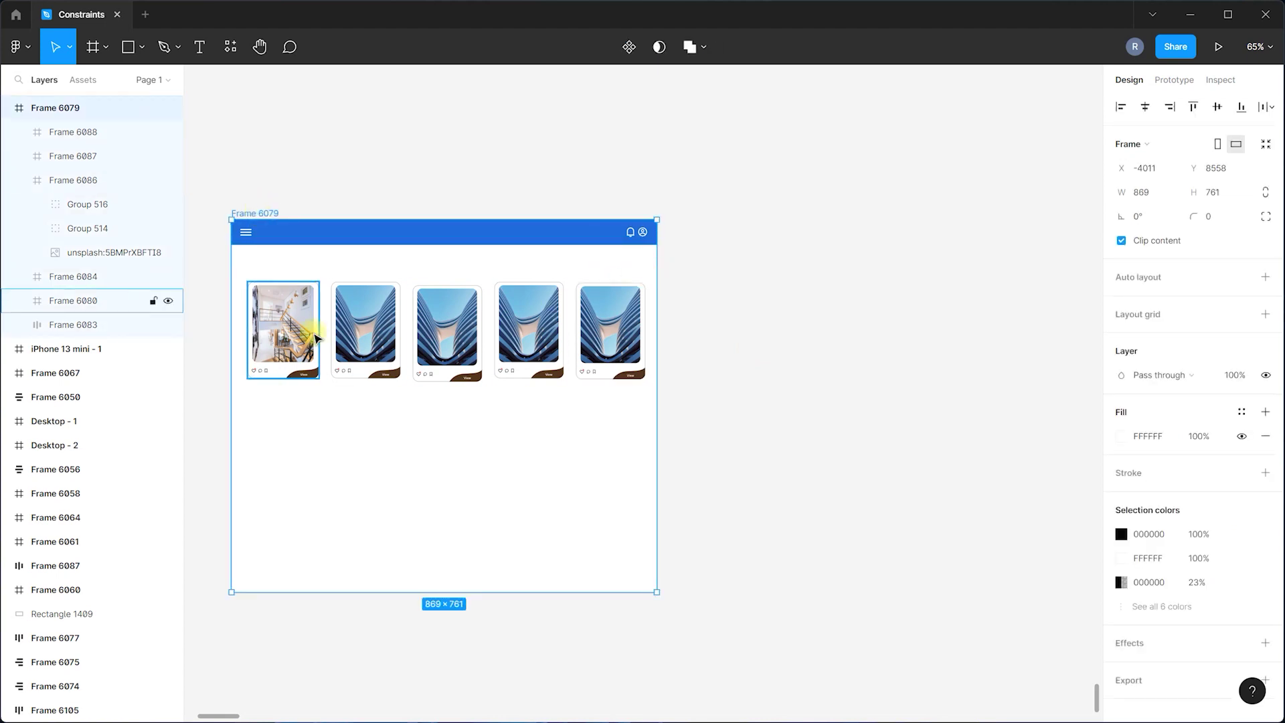
pyautogui.click(365, 331)
pyautogui.click(459, 334)
pyautogui.click(317, 340)
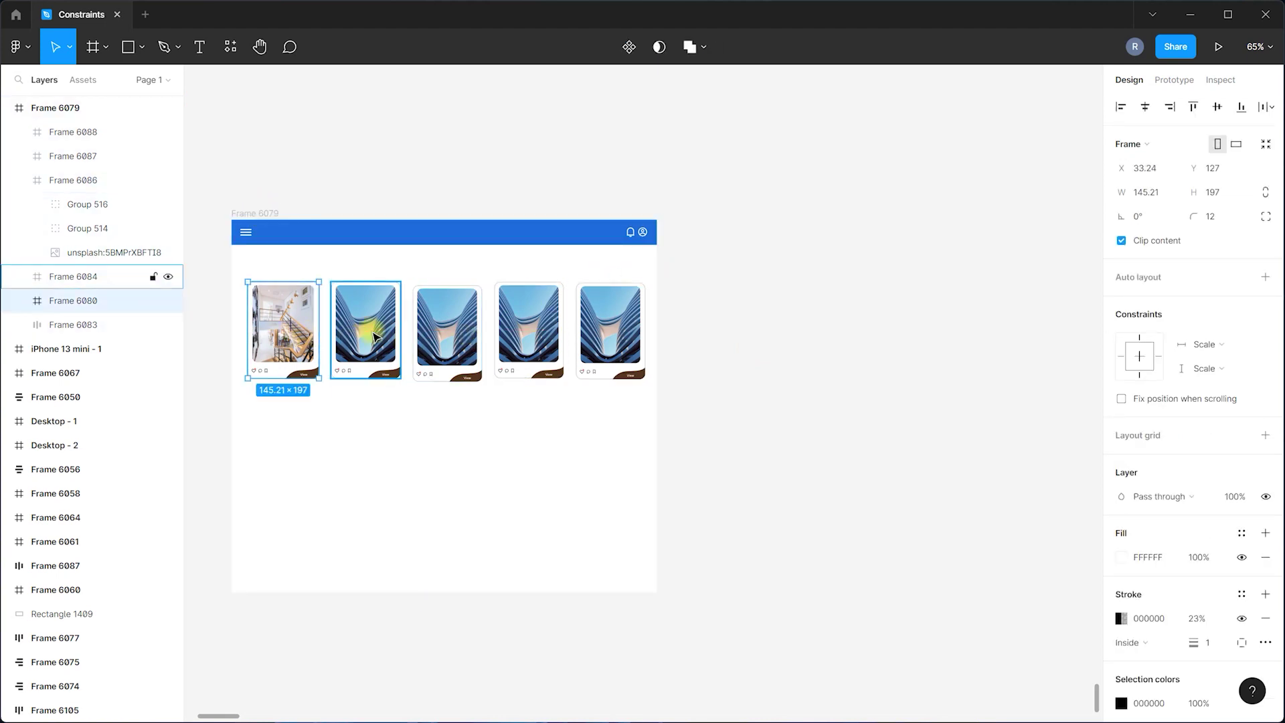
pyautogui.keyDown('shift'); pyautogui.click(365, 326); pyautogui.keyUp('shift')
pyautogui.keyDown('shift'); pyautogui.click(435, 335); pyautogui.keyUp('shift')
pyautogui.keyDown('shift'); pyautogui.click(531, 333); pyautogui.keyUp('shift')
pyautogui.keyDown('shift'); pyautogui.click(595, 338); pyautogui.keyUp('shift')
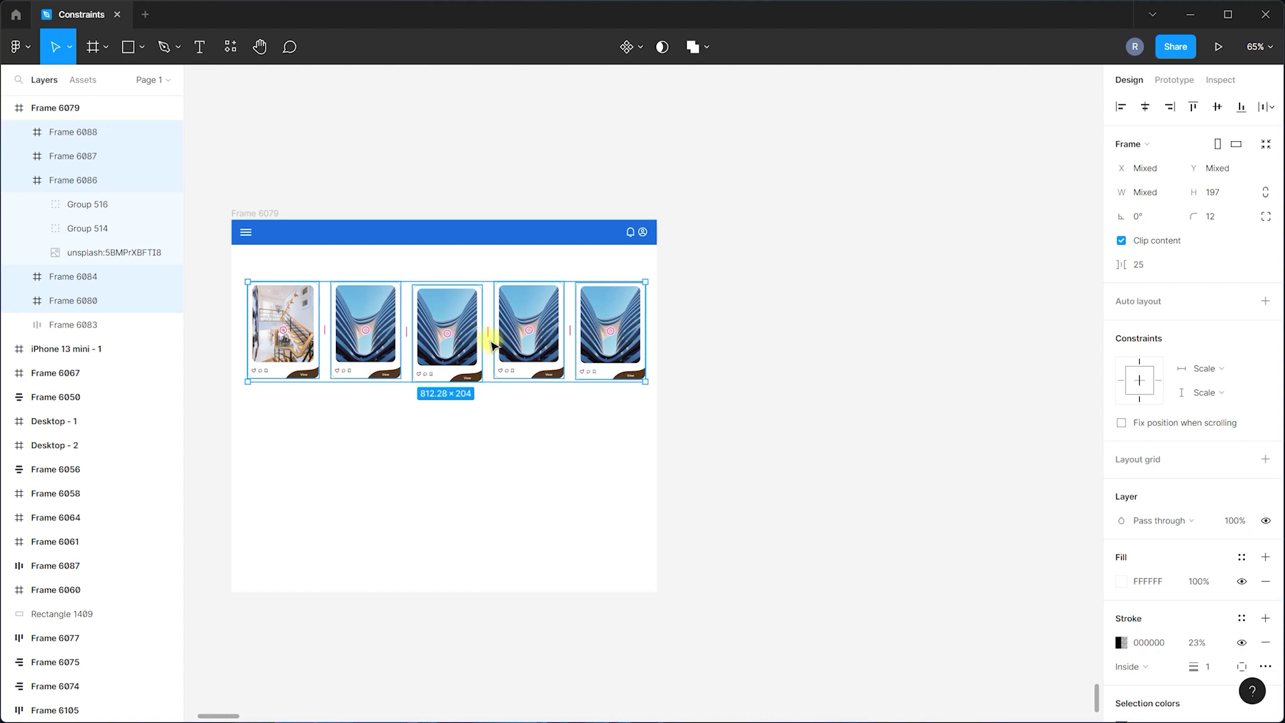
# Widen Frame 6079 to about 1522 × 761.
pyautogui.click(765, 310)
pyautogui.click(238, 212)
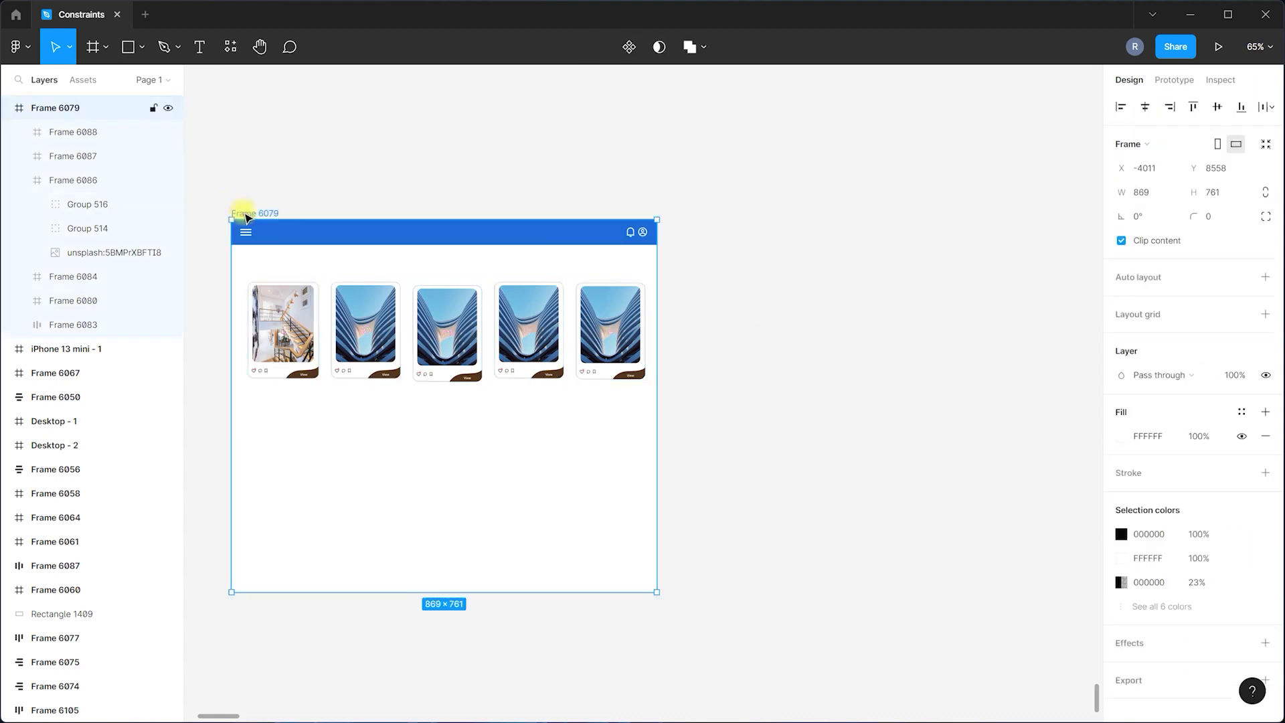
pyautogui.moveTo(657, 267); pyautogui.dragTo(976, 283)
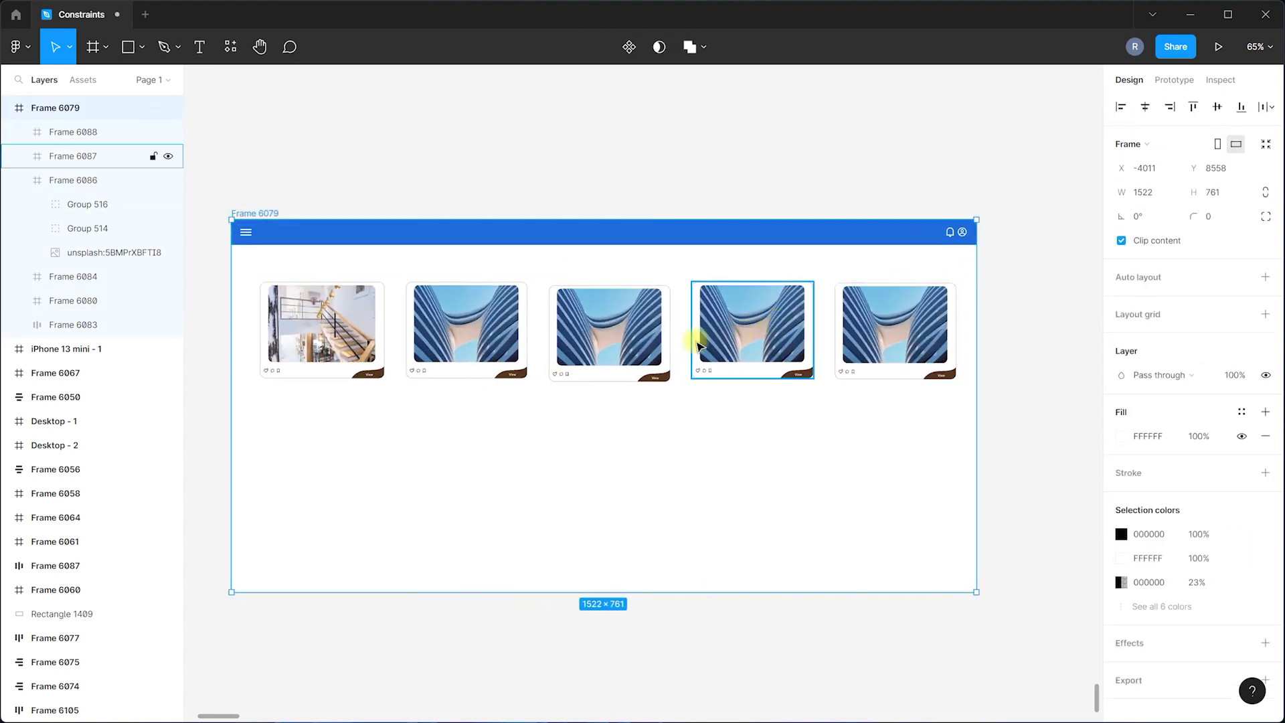
# Select all five image cards in the widened Frame 6079 to check the gaps between them.
pyautogui.click(498, 332)
pyautogui.keyDown('shift'); pyautogui.click(367, 331); pyautogui.keyUp('shift')
pyautogui.keyDown('shift'); pyautogui.click(591, 322); pyautogui.keyUp('shift')
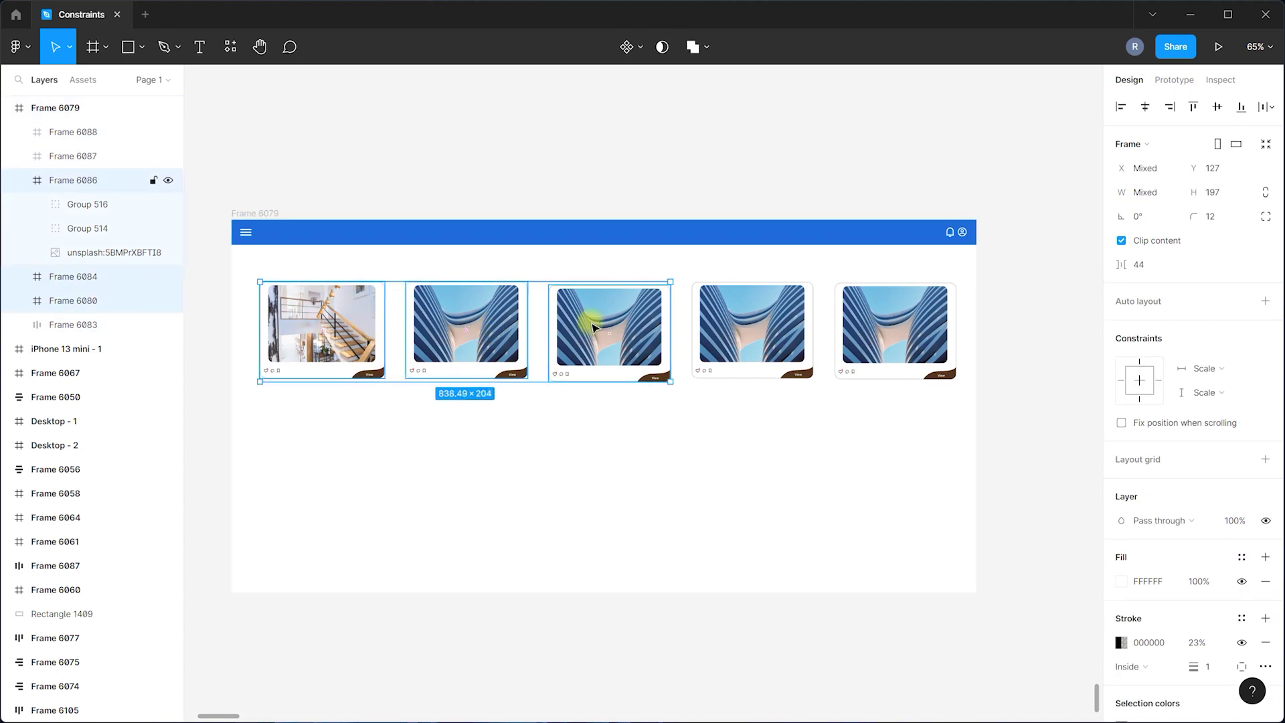
pyautogui.keyDown('shift'); pyautogui.click(752, 328); pyautogui.keyUp('shift')
pyautogui.keyDown('shift'); pyautogui.click(895, 330); pyautogui.keyUp('shift')
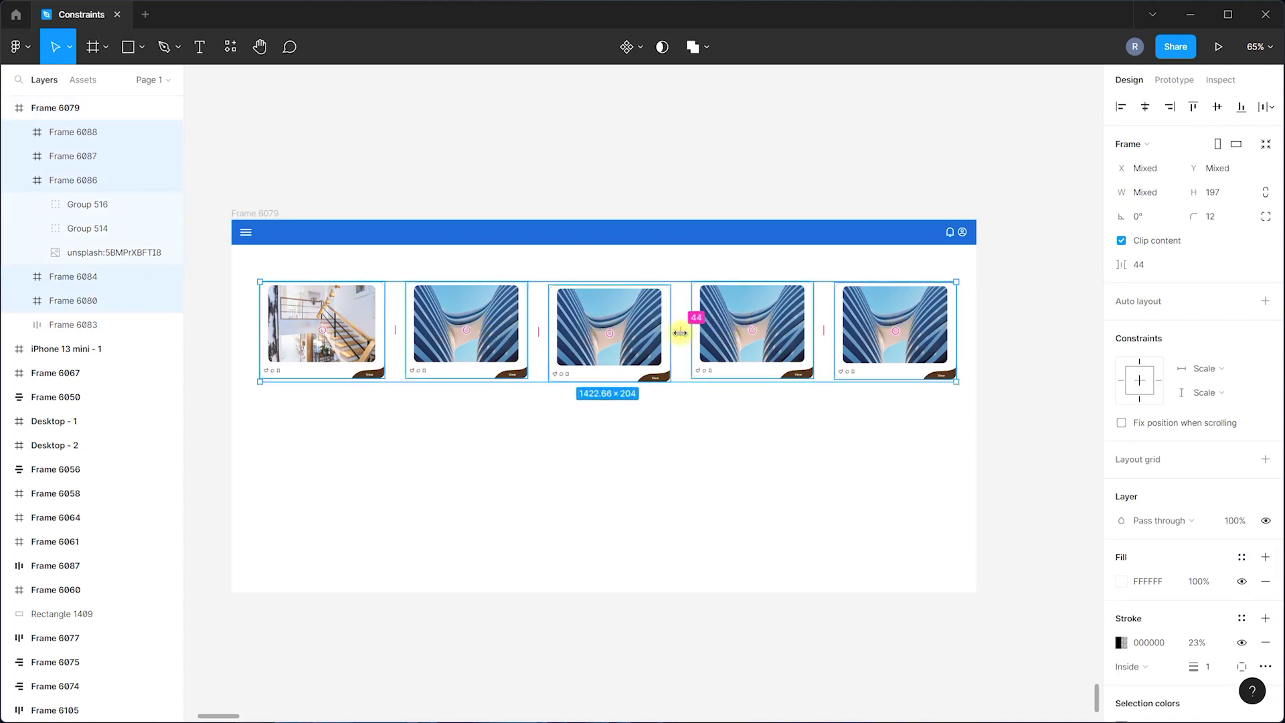
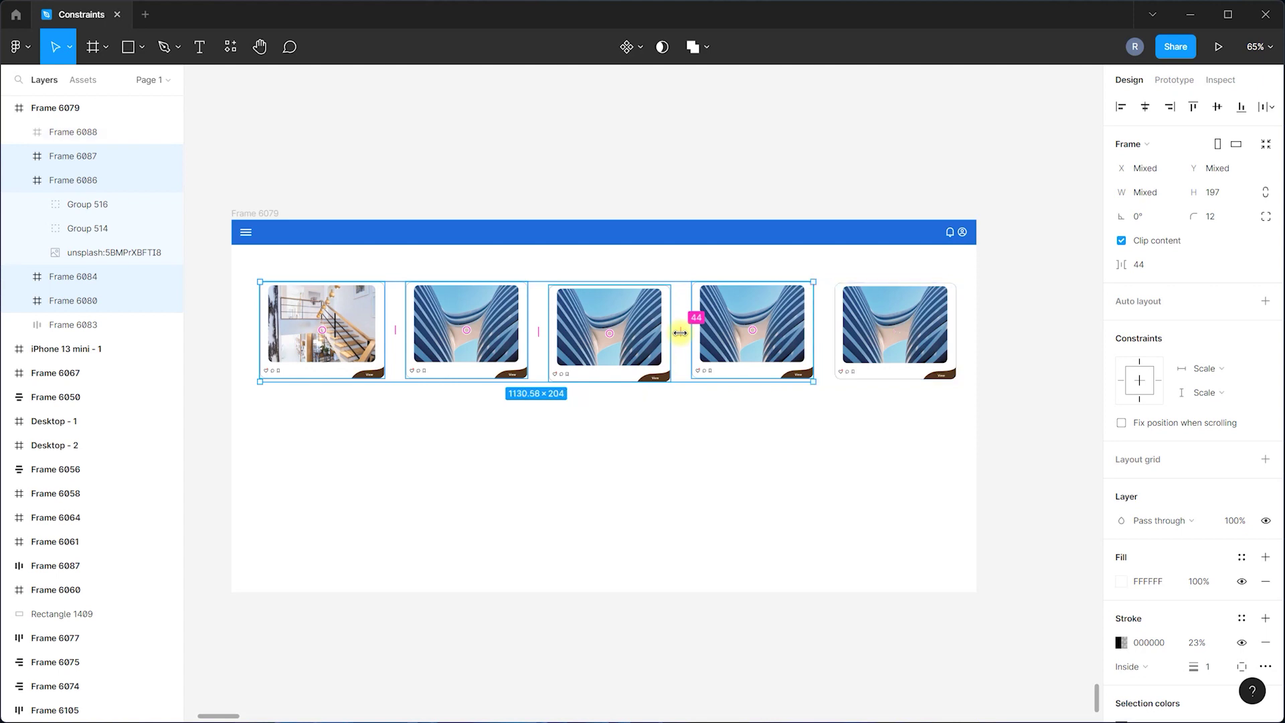
# Narrow Frame 6079 from its right side to slightly less than its original width, keeping its height.
pyautogui.click(1018, 275)
pyautogui.click(230, 216)
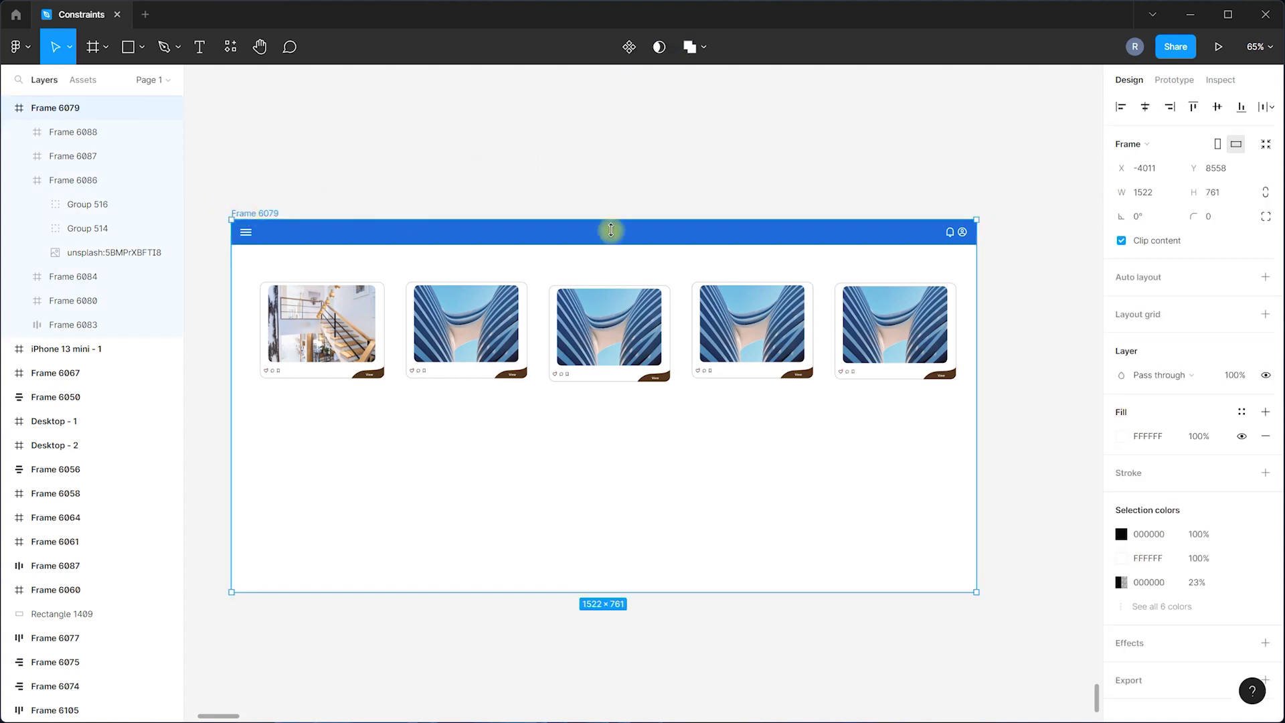
pyautogui.moveTo(976, 301); pyautogui.dragTo(625, 298)
# Select the five image cards in the narrowed Frame 6079 to check their spacing.
pyautogui.click(281, 321)
pyautogui.keyDown('shift'); pyautogui.click(324, 316); pyautogui.keyUp('shift')
pyautogui.keyDown('shift'); pyautogui.click(436, 319); pyautogui.keyUp('shift')
pyautogui.keyDown('shift'); pyautogui.click(506, 321); pyautogui.keyUp('shift')
pyautogui.keyDown('shift'); pyautogui.click(584, 311); pyautogui.keyUp('shift')
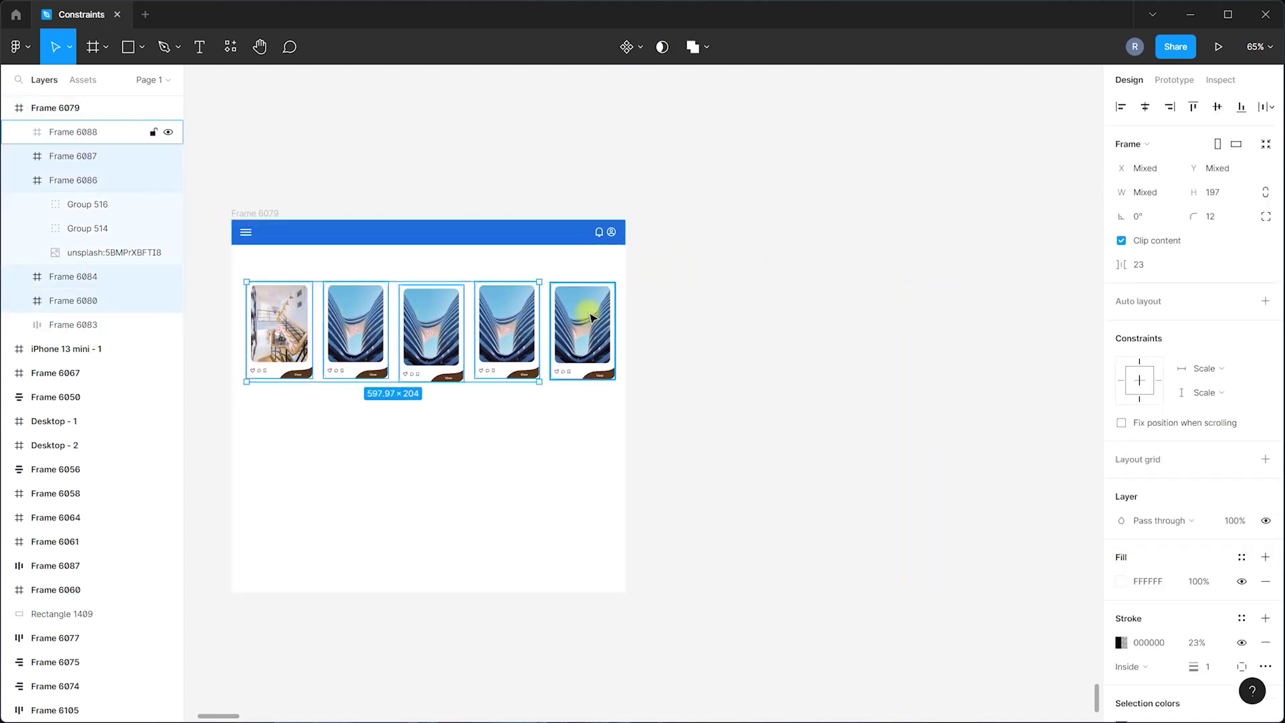
# Set the horizontal constraint of the five selected image cards to Left and right.
pyautogui.click(1198, 368)
pyautogui.click(745, 344)
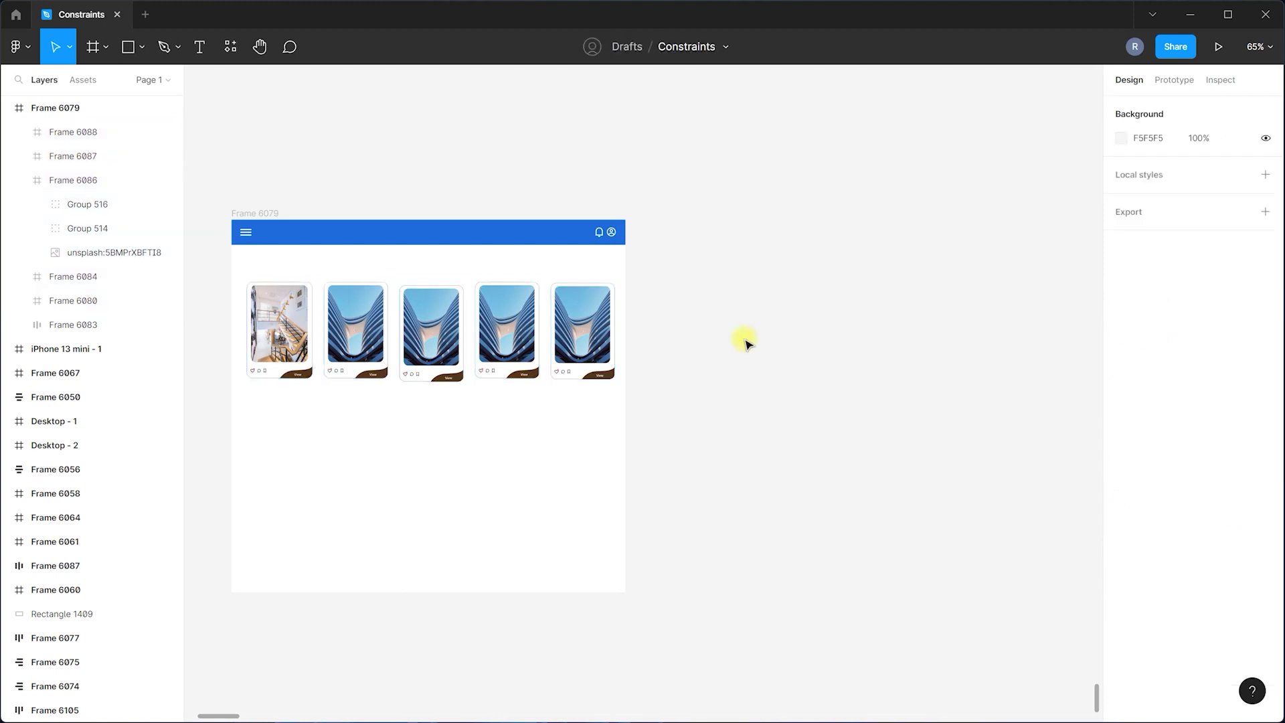
# Widen Frame 6079 to about 1431 × 761 and select its five image cards to check their spacing.
pyautogui.click(257, 212)
pyautogui.moveTo(626, 288); pyautogui.dragTo(949, 299)
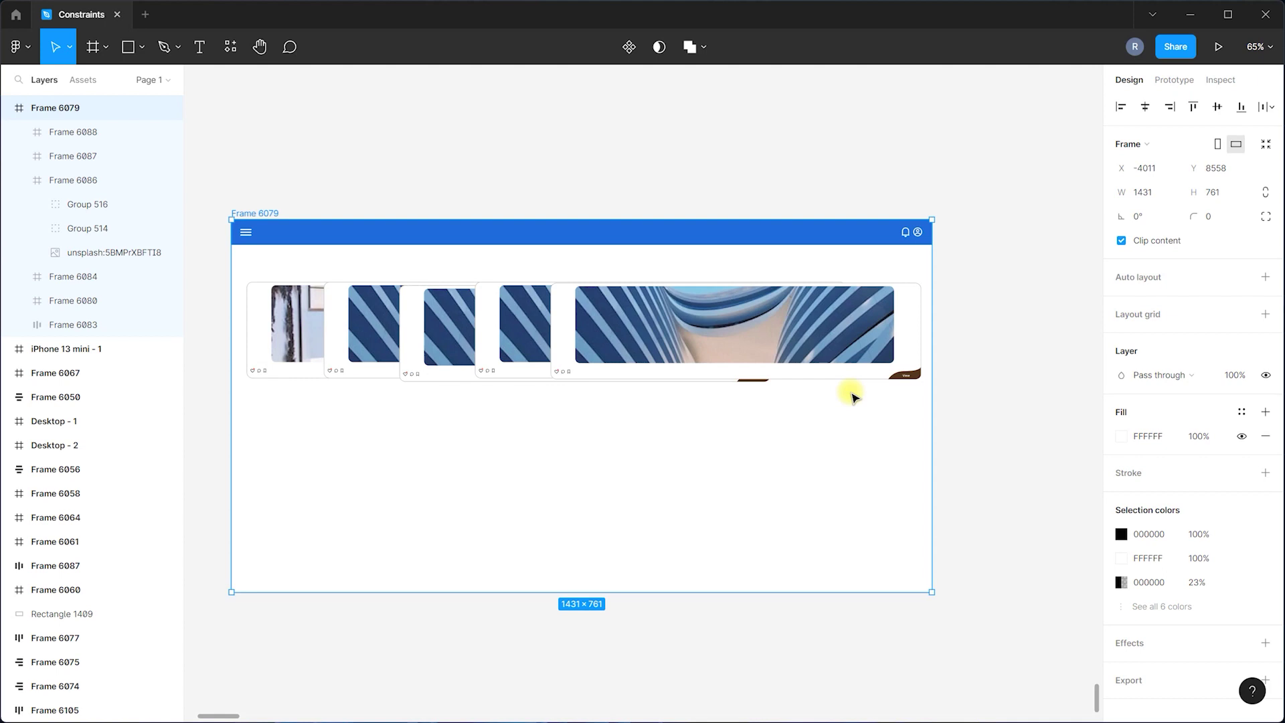
pyautogui.click(375, 336)
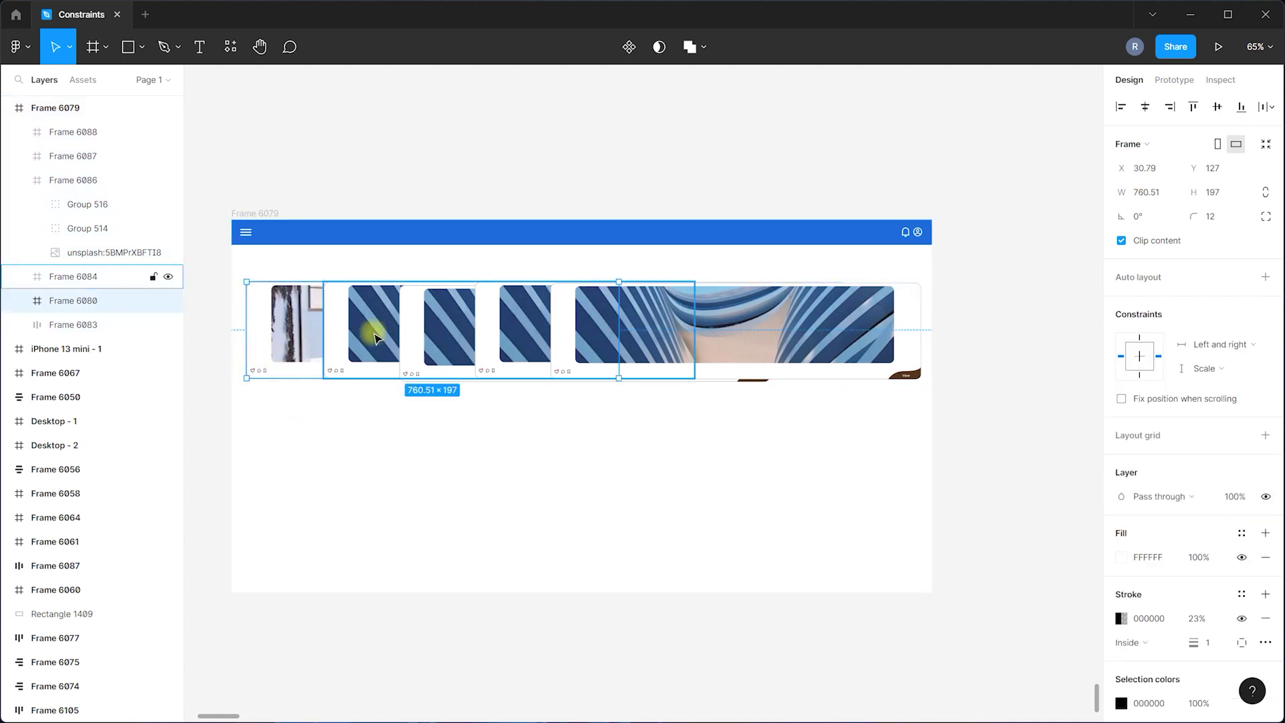
pyautogui.keyDown('shift'); pyautogui.click(442, 335); pyautogui.keyUp('shift')
pyautogui.keyDown('shift'); pyautogui.click(516, 339); pyautogui.keyUp('shift')
pyautogui.keyDown('shift'); pyautogui.click(589, 339); pyautogui.keyUp('shift')
pyautogui.keyDown('shift'); pyautogui.click(662, 335); pyautogui.keyUp('shift')
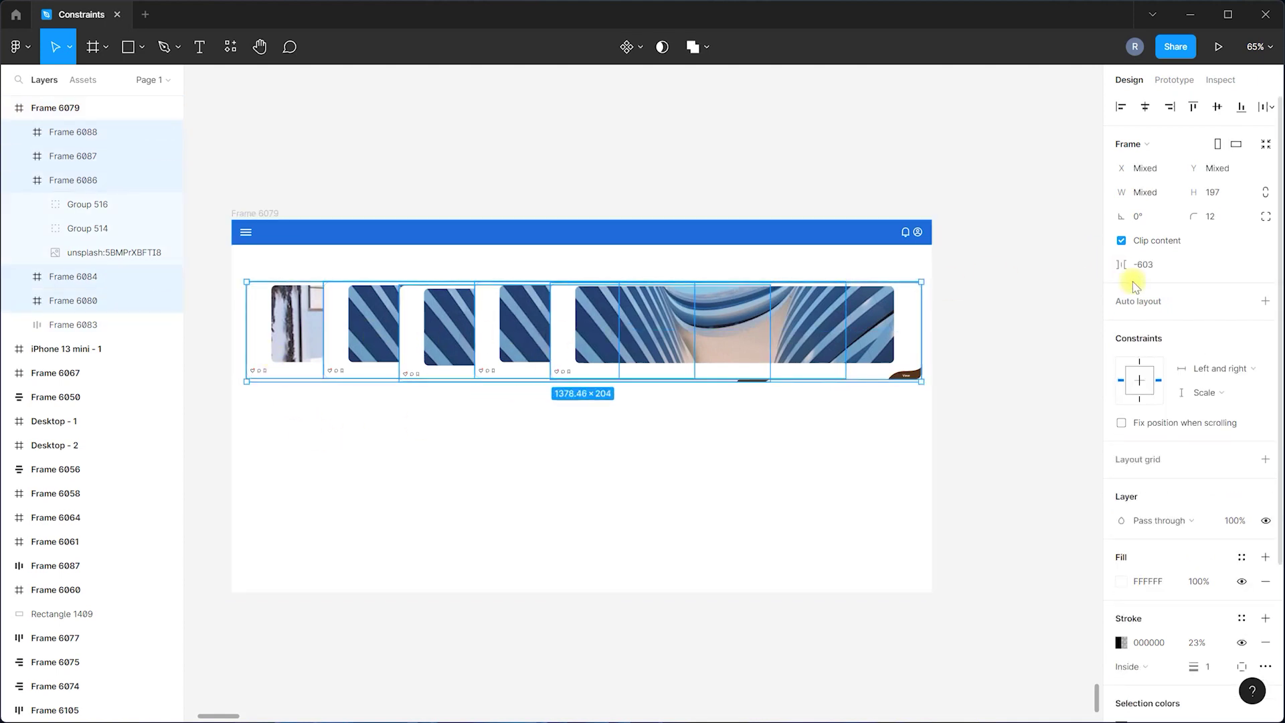
# Undo the last widening of Frame 6079 and the card selections.
pyautogui.hotkey('ctrl', 'z')
pyautogui.hotkey('ctrl', 'z')
pyautogui.hotkey('ctrl', 'z')
pyautogui.hotkey('ctrl', 'z')
pyautogui.hotkey('ctrl', 'z')
pyautogui.hotkey('ctrl', 'z')
pyautogui.hotkey('ctrl', 'z')
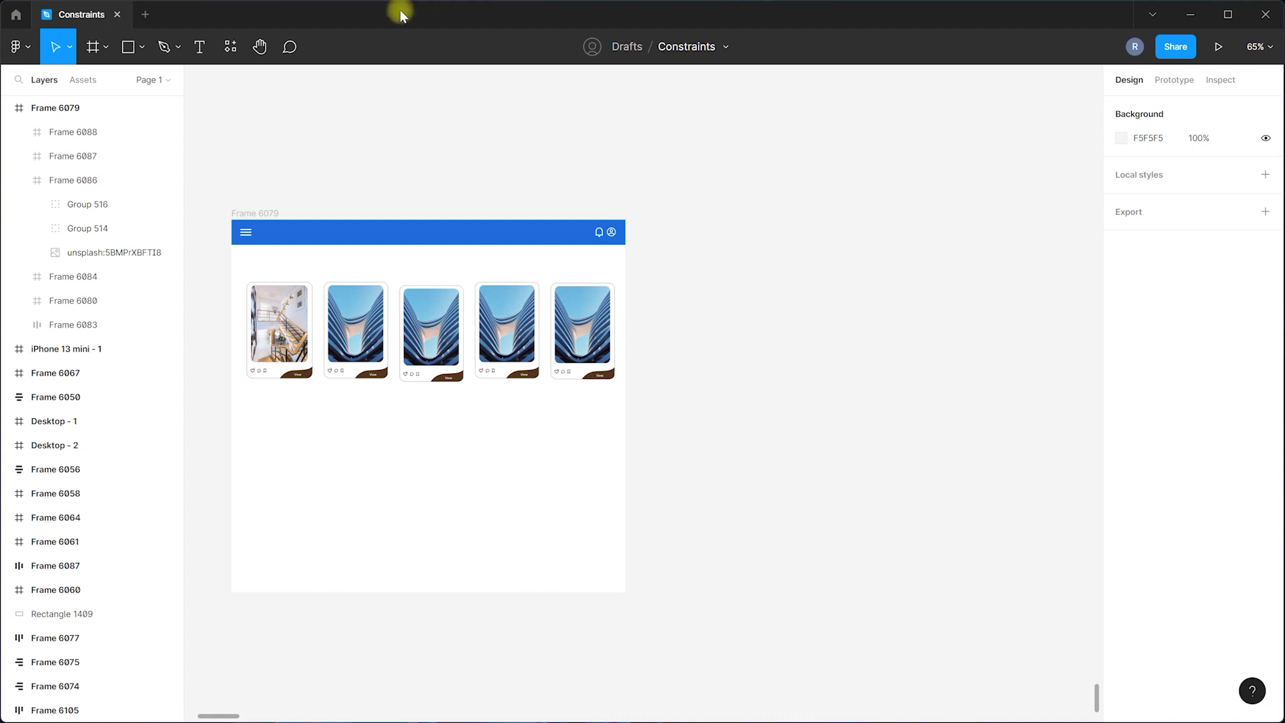
# Try widening Frame 6079 twice, first to about 931 × 761, undoing each resize.
pyautogui.click(257, 213)
pyautogui.press('Escape')
pyautogui.click(258, 213)
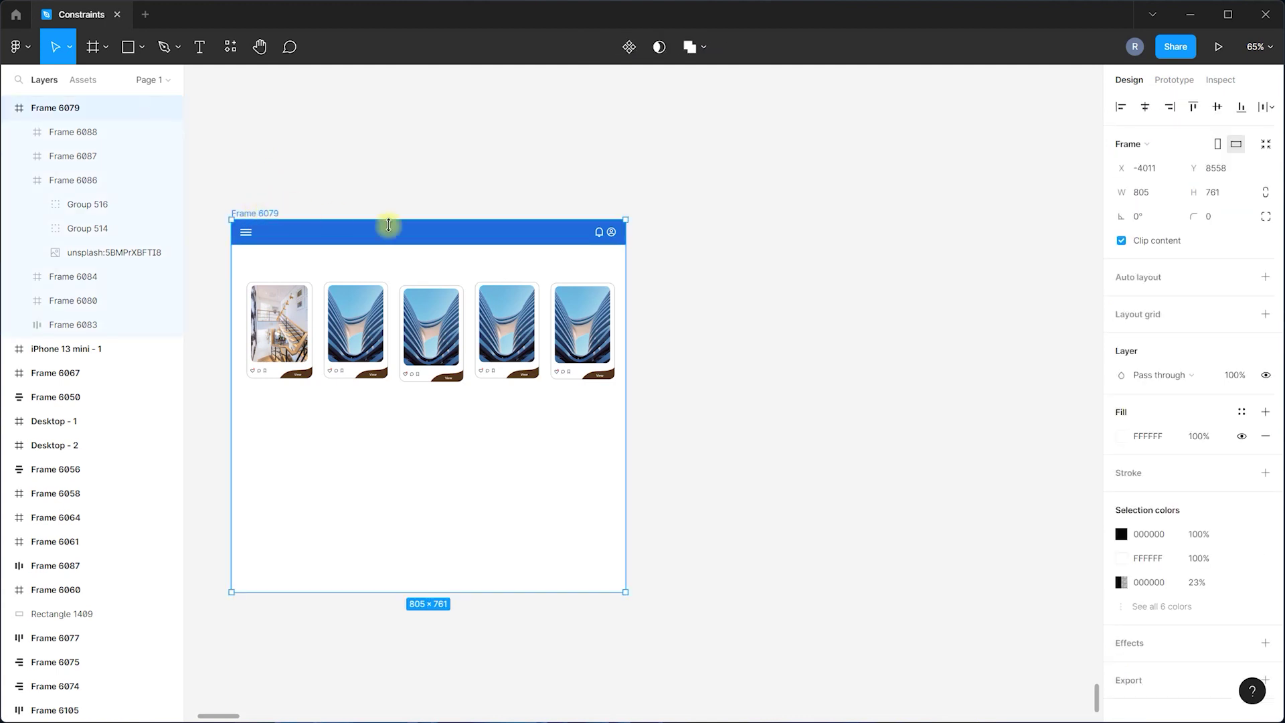
pyautogui.moveTo(624, 267); pyautogui.dragTo(686, 276)
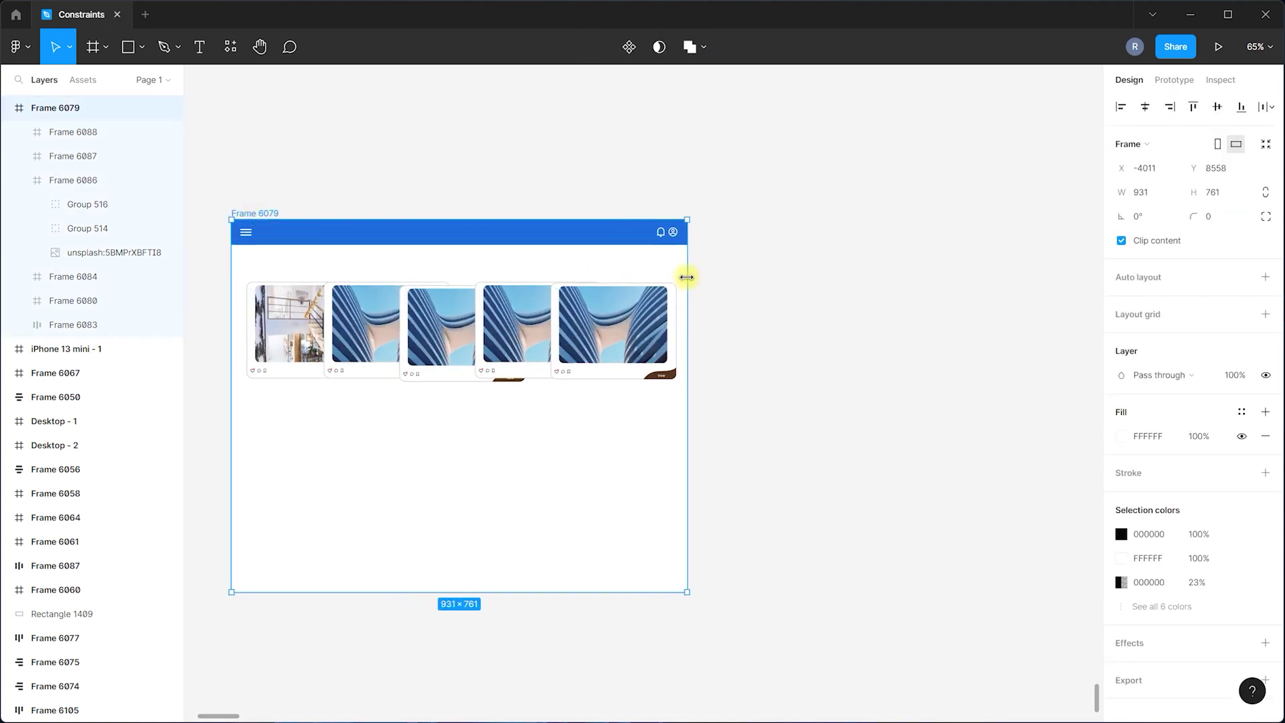
pyautogui.hotkey('ctrl', 'z')
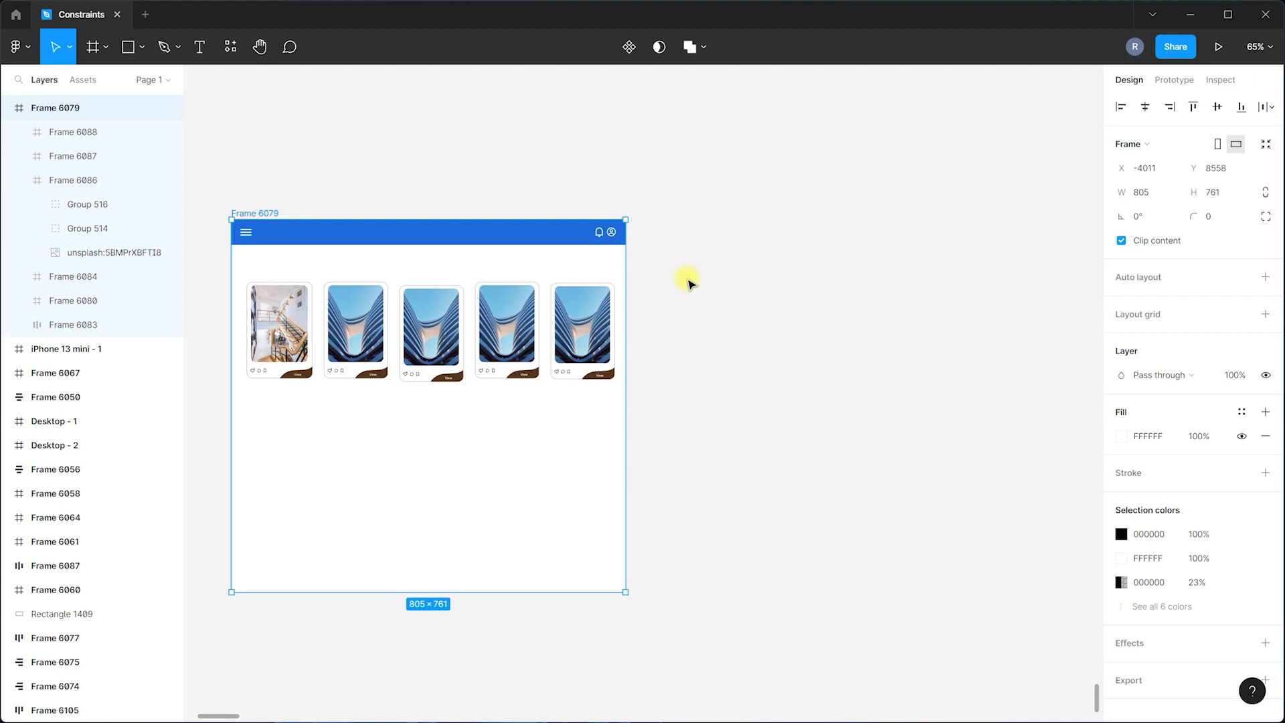
pyautogui.click(690, 283)
pyautogui.scroll(-2, 689, 283)
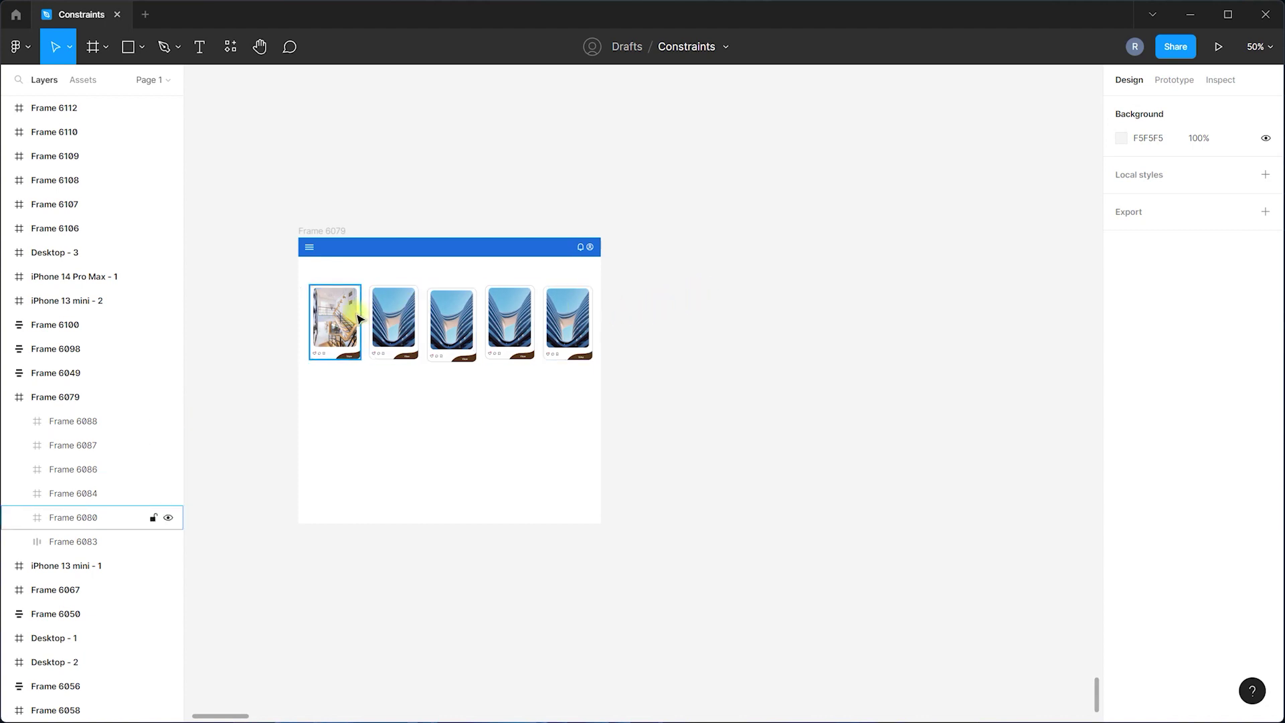
pyautogui.click(350, 279)
pyautogui.moveTo(601, 408); pyautogui.dragTo(803, 426)
pyautogui.hotkey('ctrl', 'z')
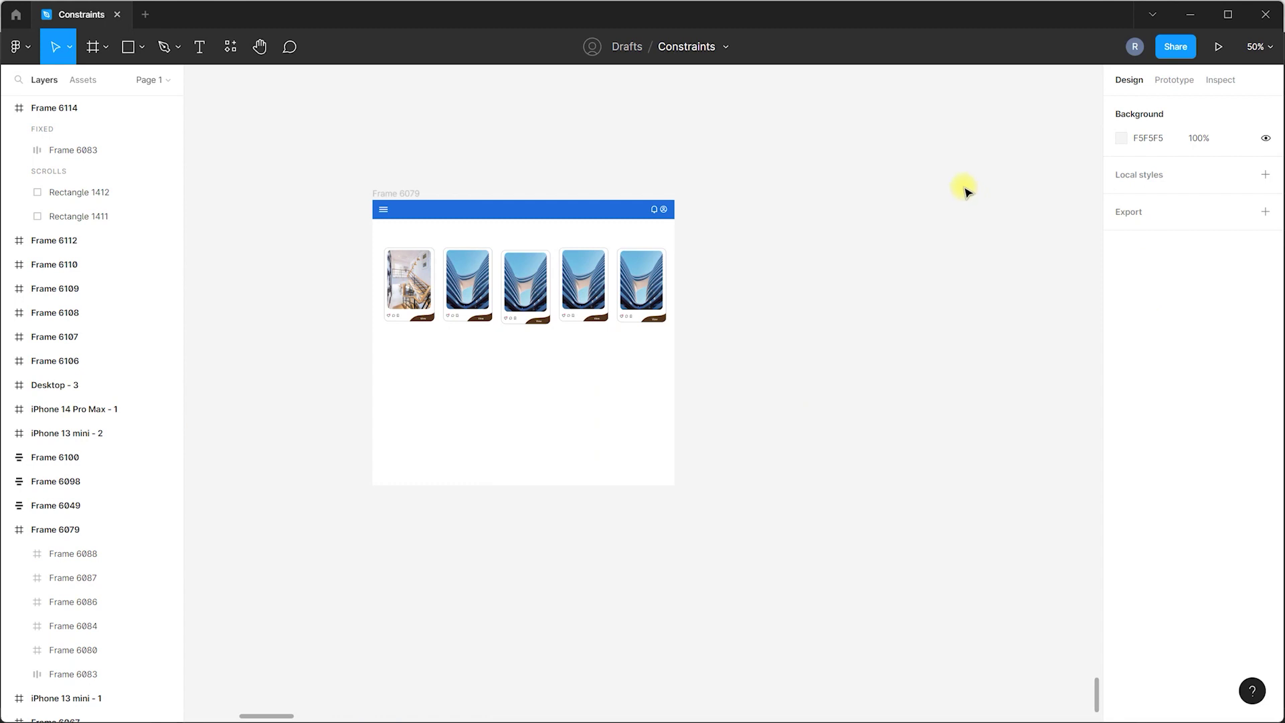
# Try a Bottom vertical constraint on the first image card, then switch its horizontal constraint to Center.
pyautogui.click(426, 281)
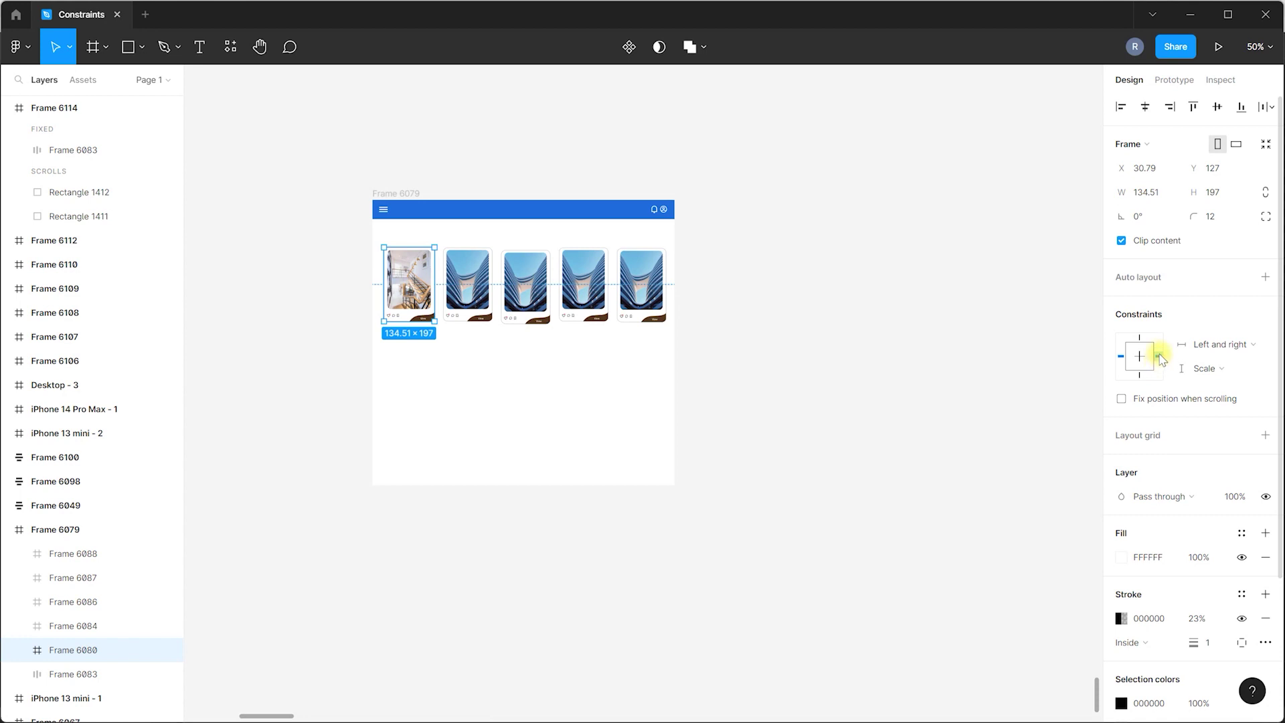
pyautogui.click(1140, 338)
pyautogui.click(1140, 375)
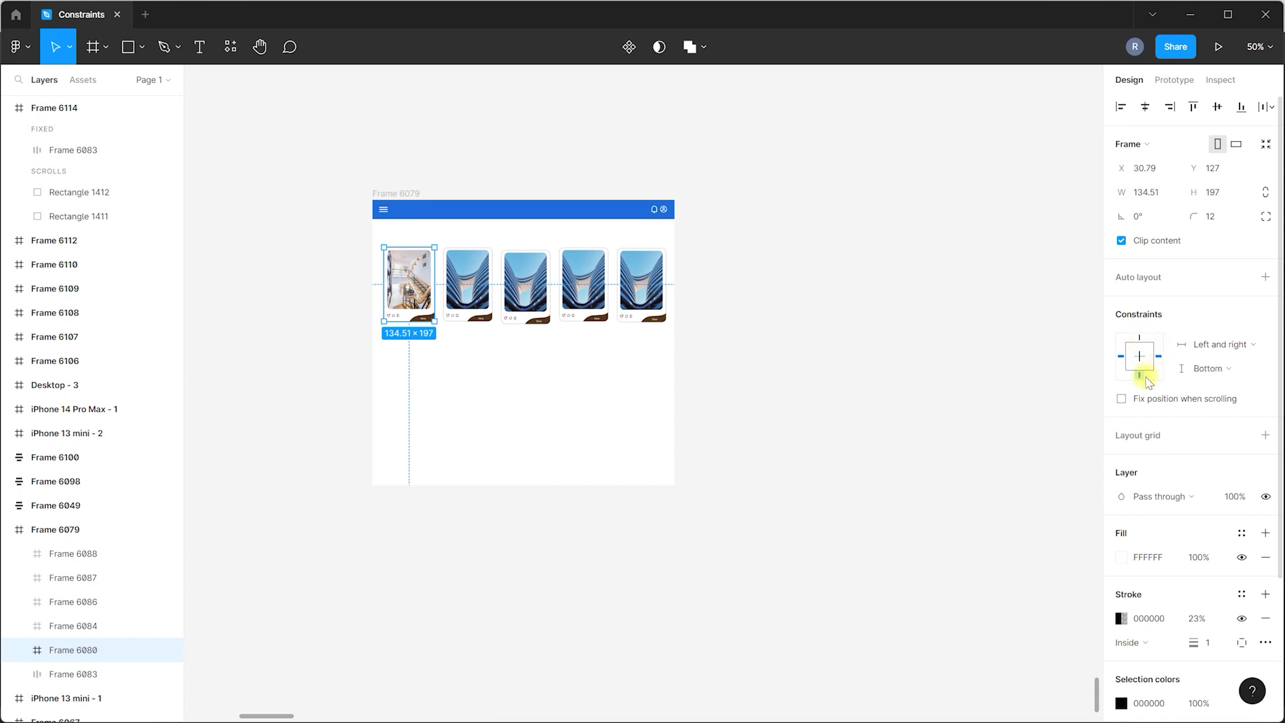
pyautogui.click(1159, 356)
pyautogui.click(1124, 357)
pyautogui.click(1139, 359)
# Examine the horizontal constraint choices available for the first image card.
pyautogui.click(1206, 344)
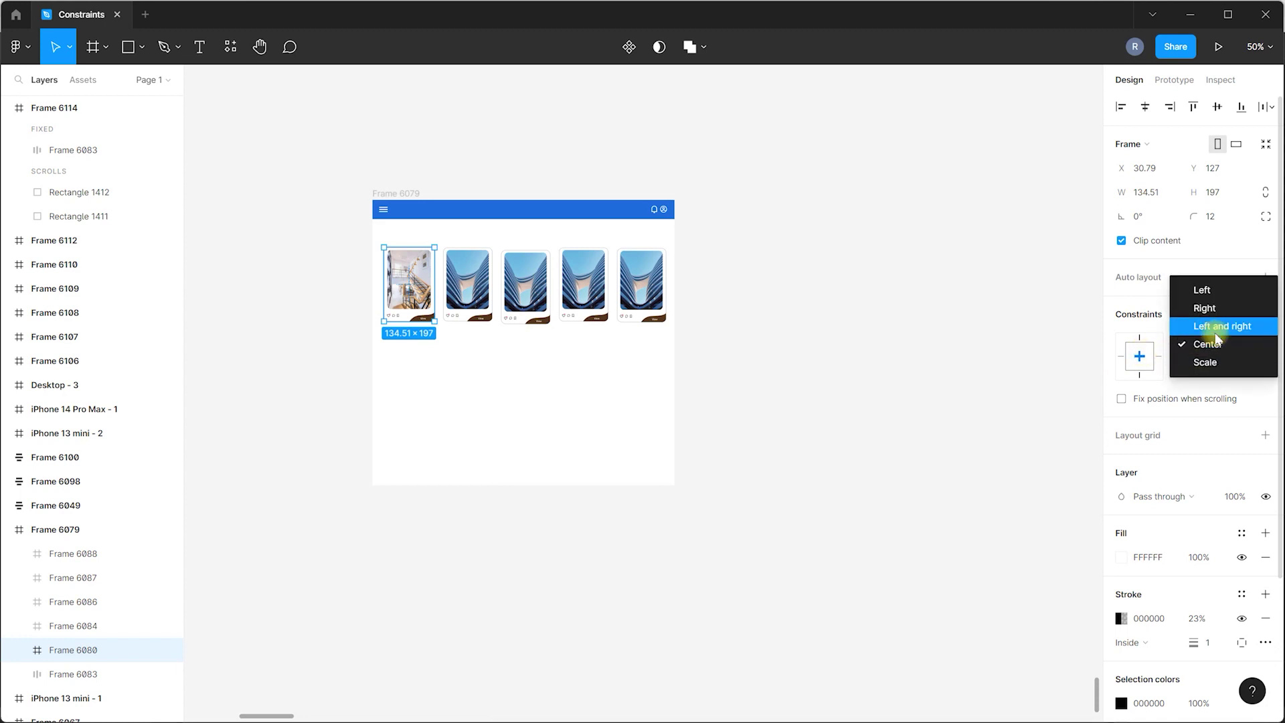
pyautogui.click(1041, 395)
pyautogui.click(1208, 344)
pyautogui.click(1019, 369)
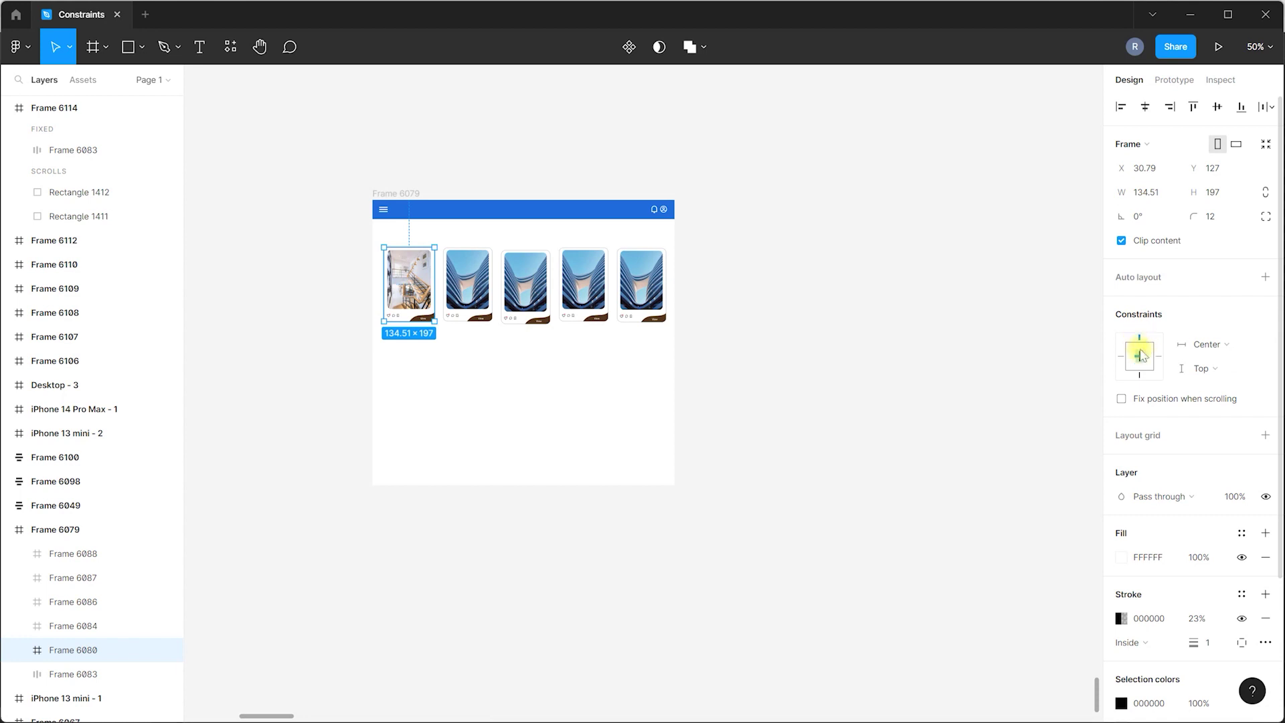
pyautogui.click(995, 412)
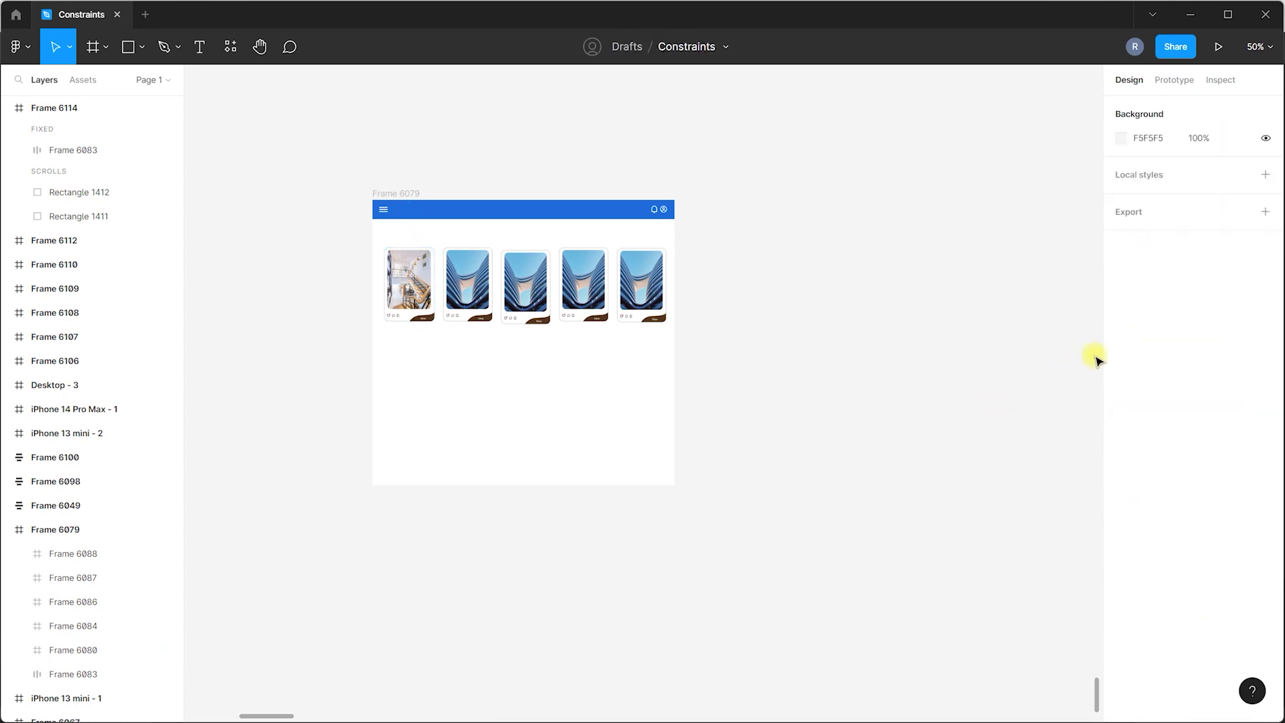
pyautogui.click(431, 301)
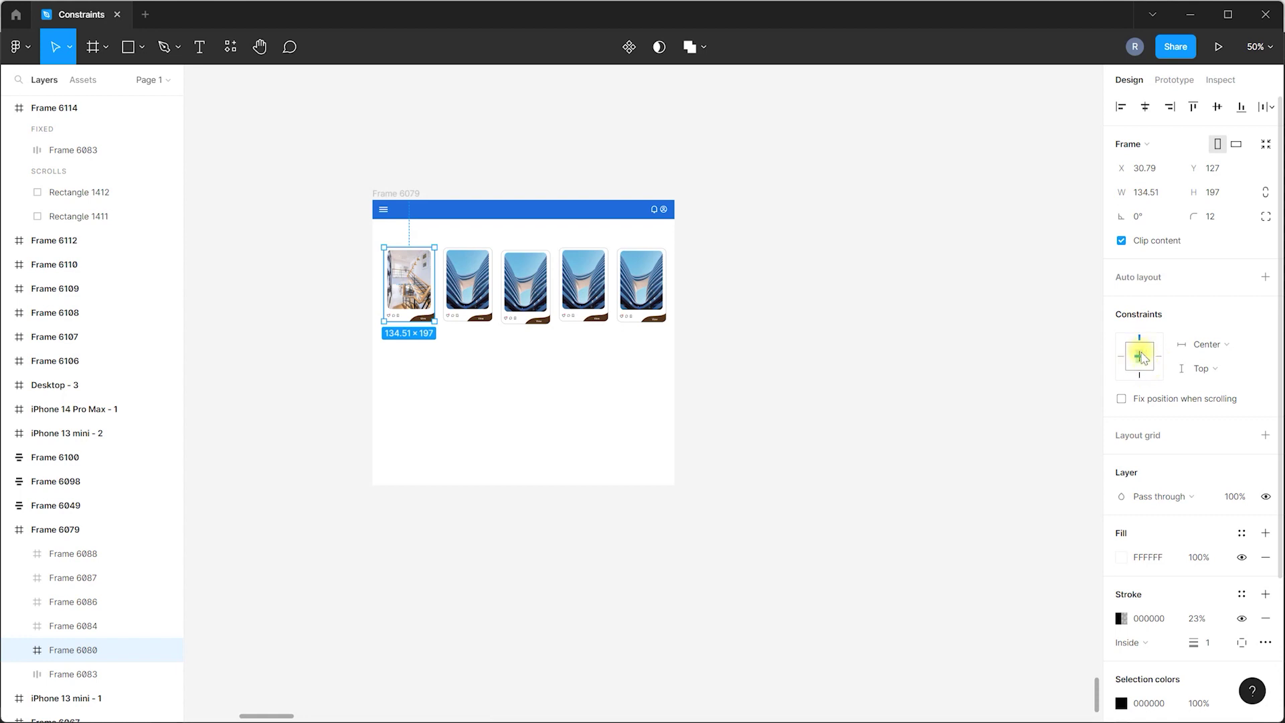
pyautogui.click(1207, 344)
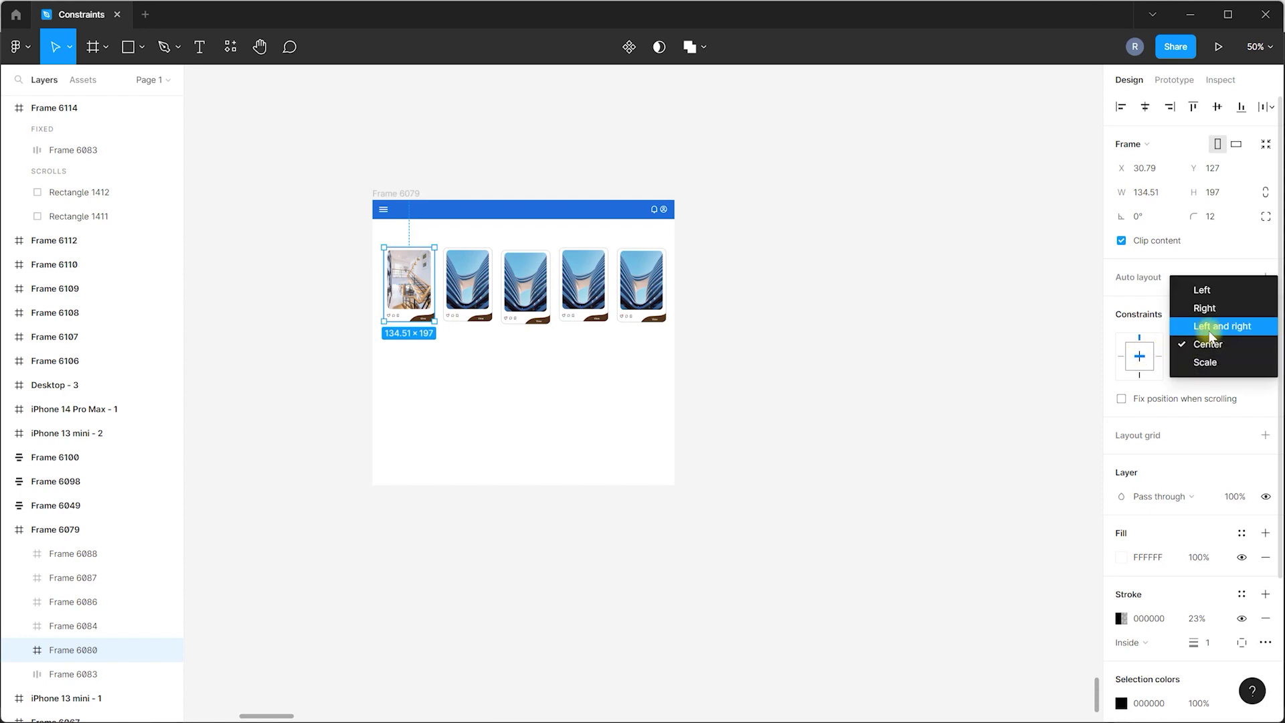
pyautogui.click(1040, 392)
pyautogui.click(1195, 344)
pyautogui.click(875, 320)
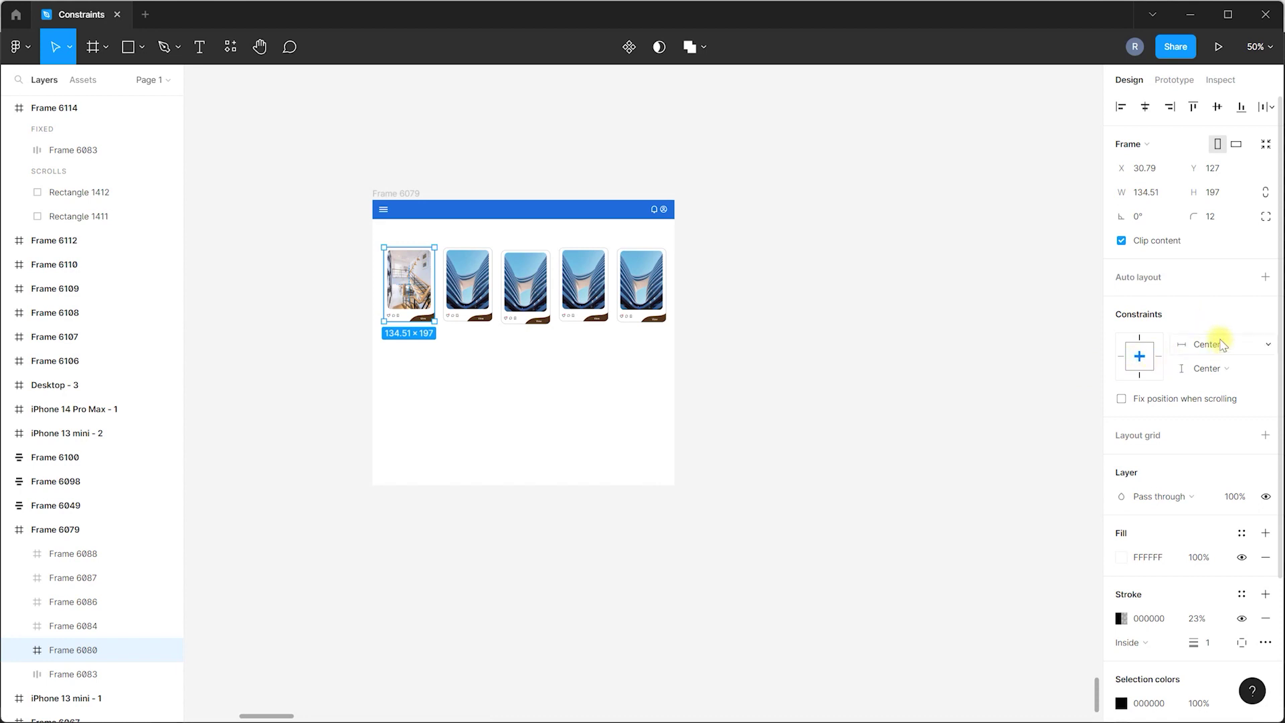
# Set the first image card's constraints to Left horizontally and Bottom vertically.
pyautogui.click(1159, 356)
pyautogui.click(1140, 338)
pyautogui.click(1139, 375)
pyautogui.click(1121, 356)
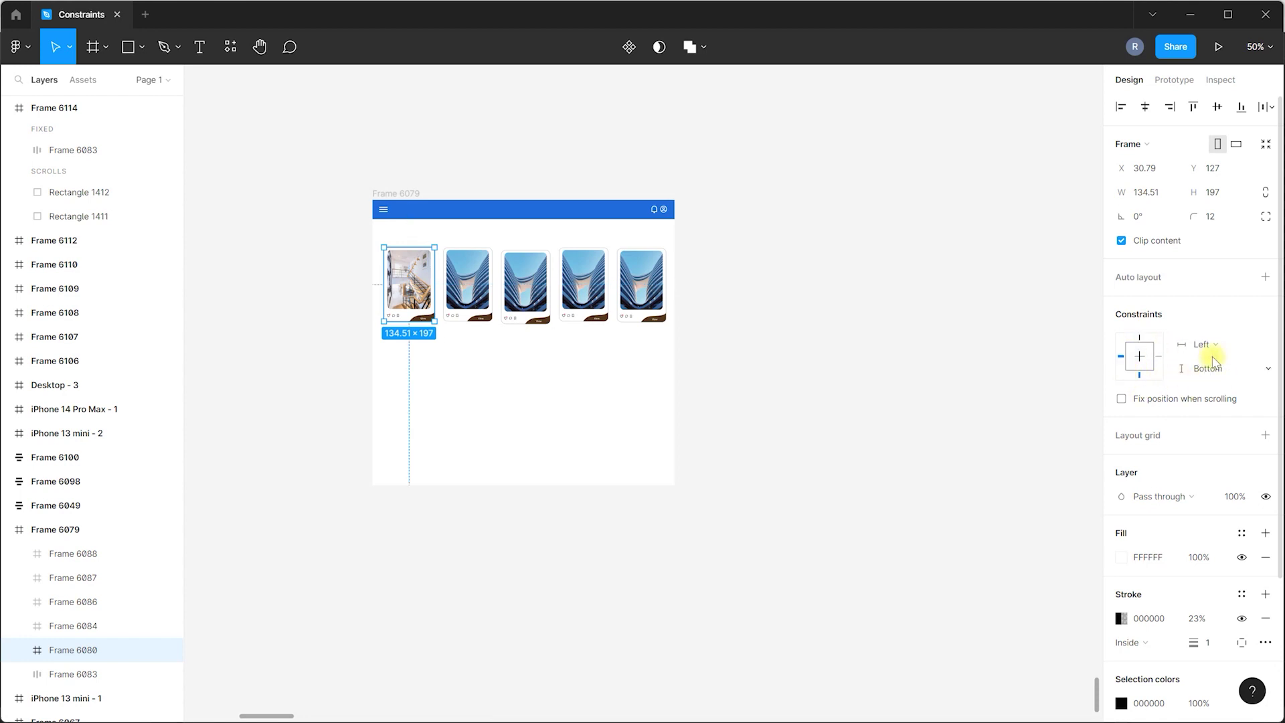
# Read the explanation of the Fix position when scrolling option for the first image card.
pyautogui.click(1074, 402)
pyautogui.click(430, 288)
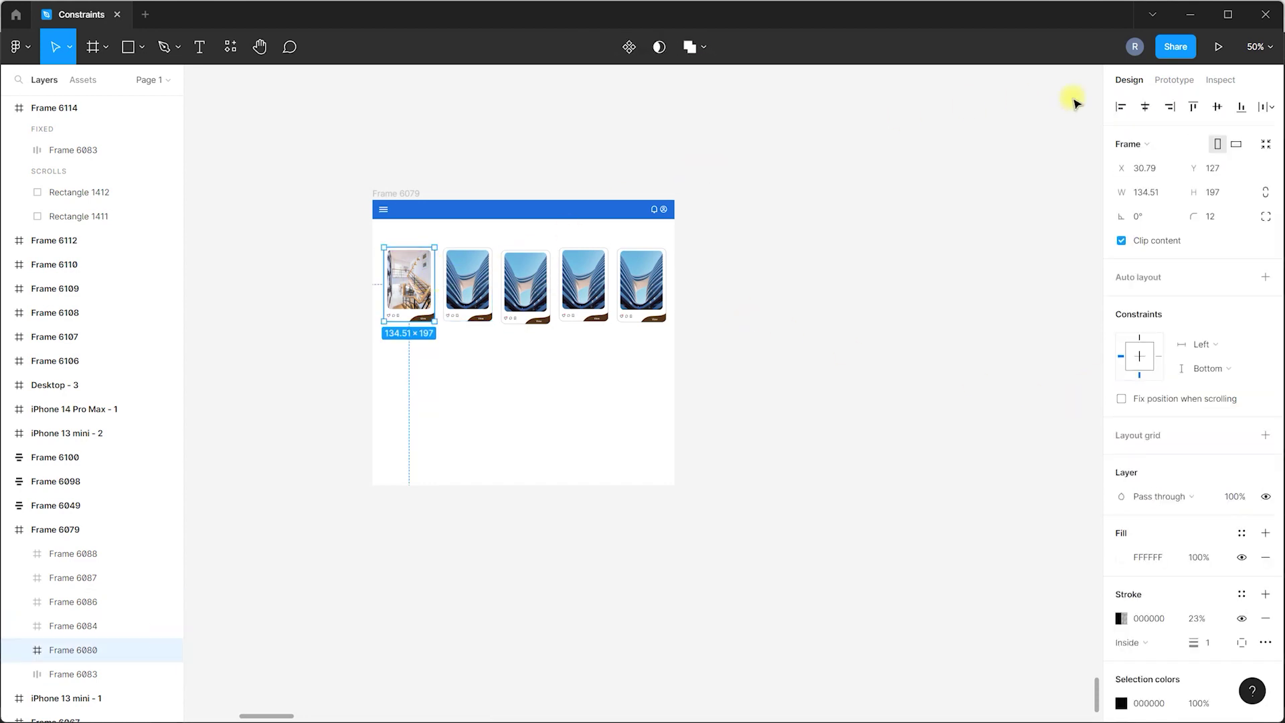
pyautogui.moveTo(1172, 409)
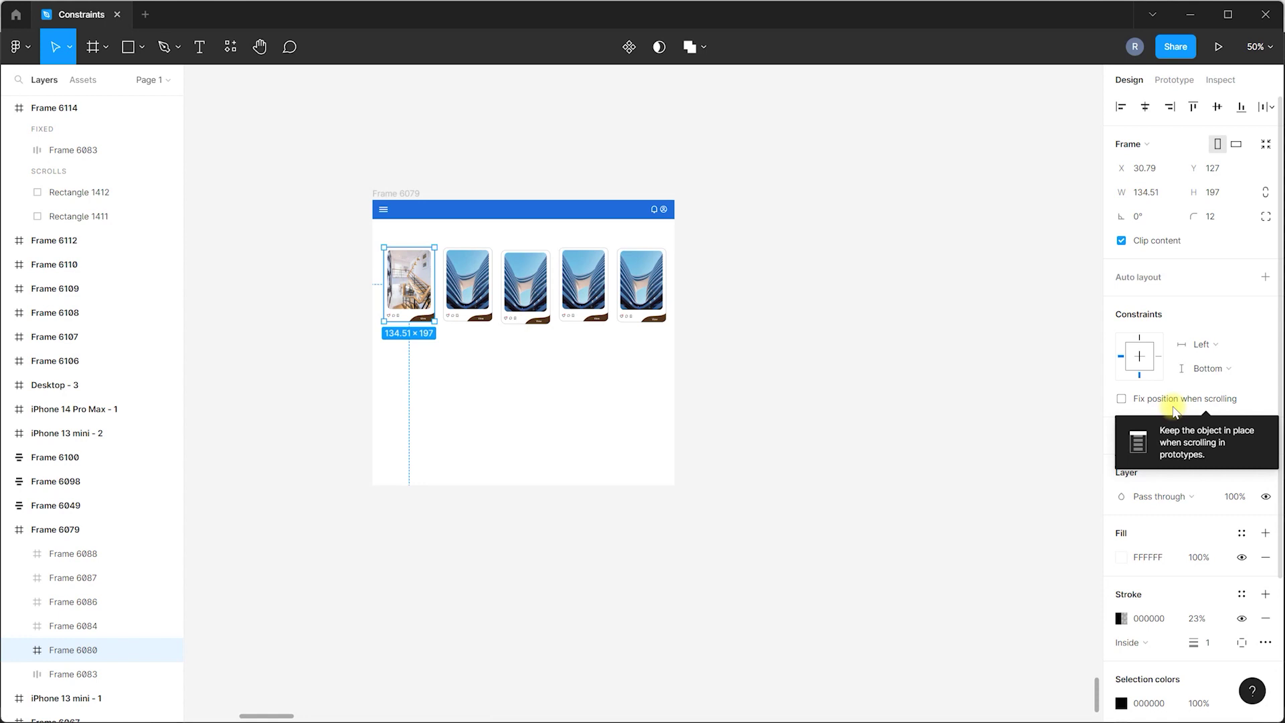
pyautogui.click(951, 248)
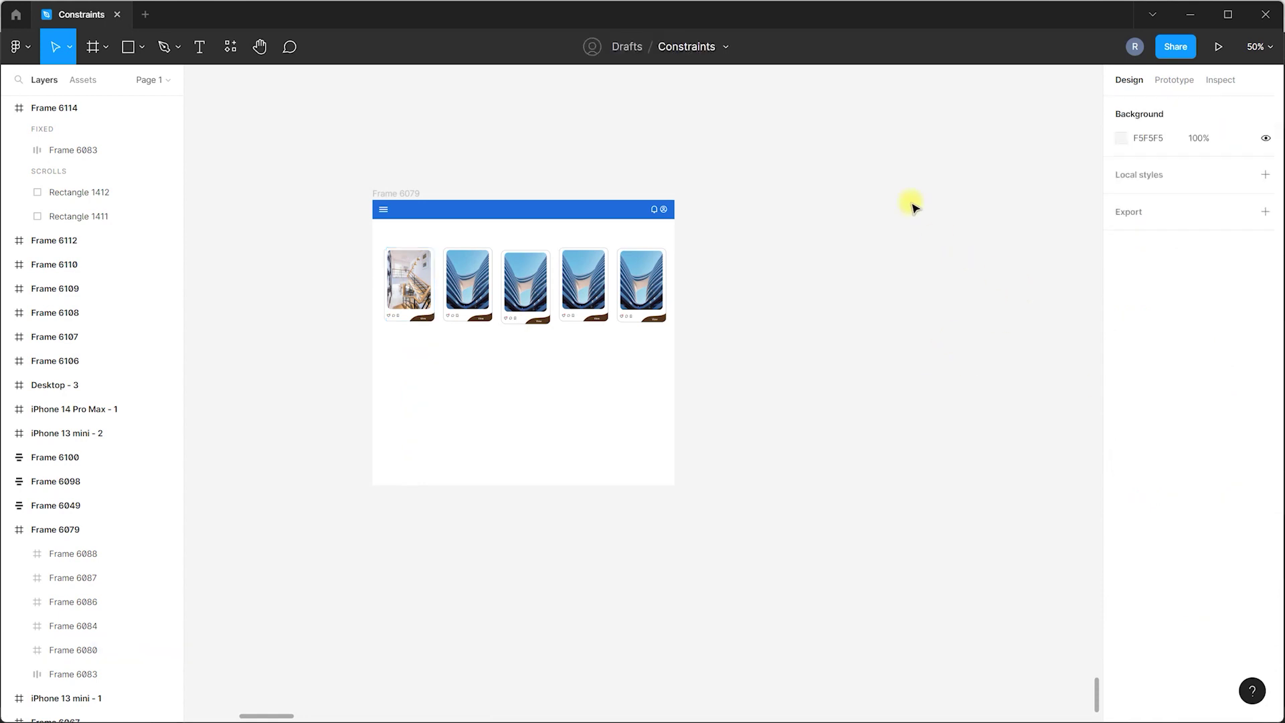
# Place a duplicate of Frame 6079 on the empty canvas to the left of the original.
pyautogui.click(405, 194)
pyautogui.rightClick(406, 193)
pyautogui.click(635, 263)
pyautogui.scroll(-5, 683, 353)
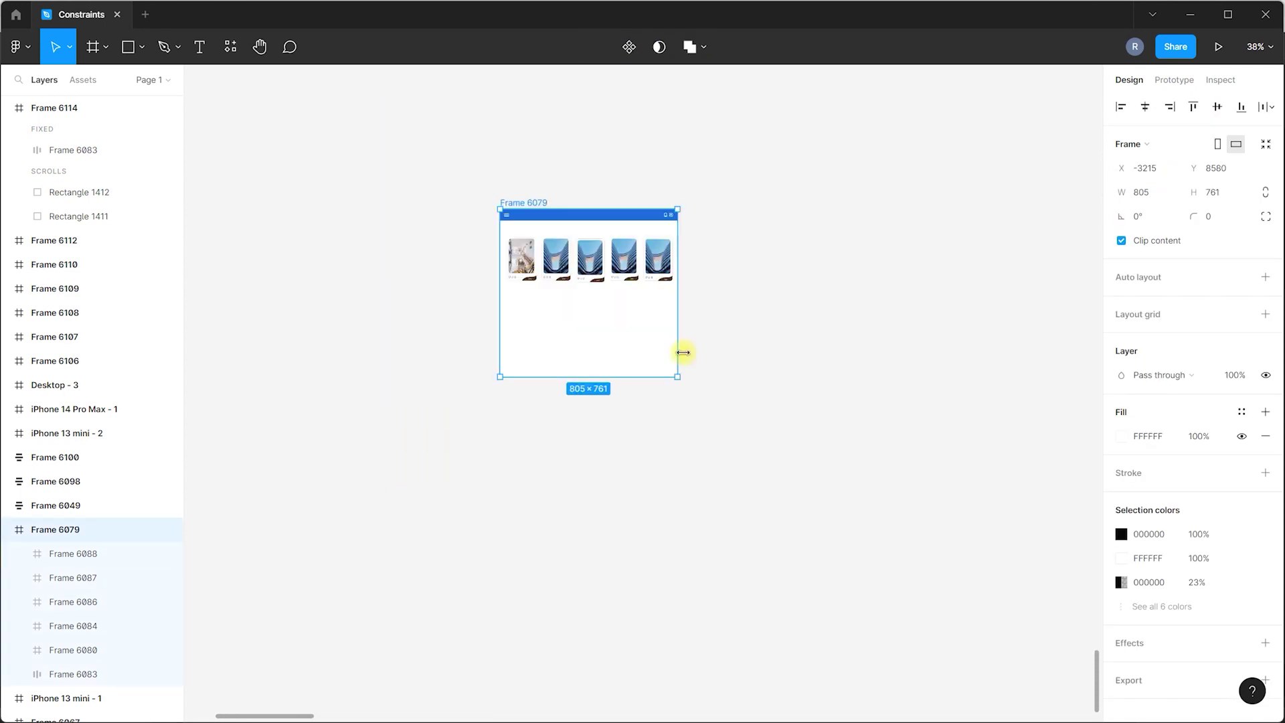
pyautogui.scroll(3, 365, 301)
pyautogui.click(373, 259)
pyautogui.press('Delete')
pyautogui.rightClick(378, 266)
pyautogui.click(379, 266)
pyautogui.scroll(-5, 374, 327)
pyautogui.scroll(5, 375, 325)
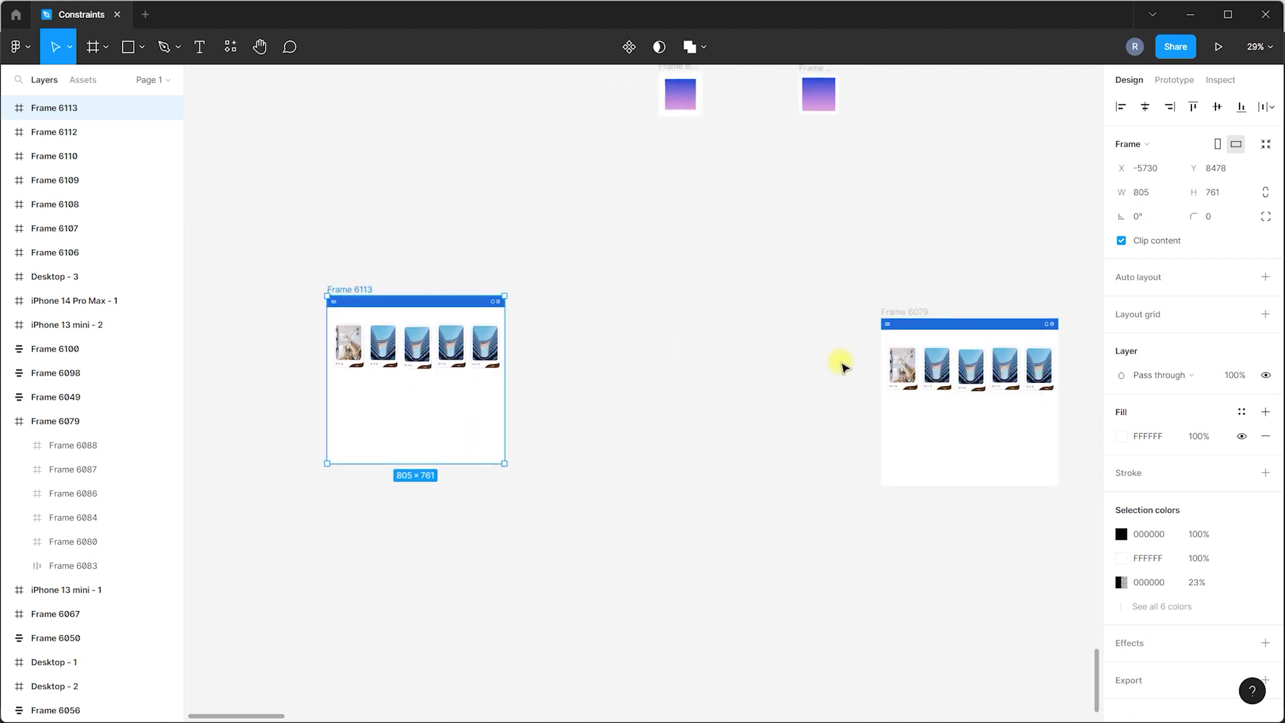
# Try the Fix position when scrolling option on the first image card of Frame 6113.
pyautogui.click(899, 355)
pyautogui.click(350, 343)
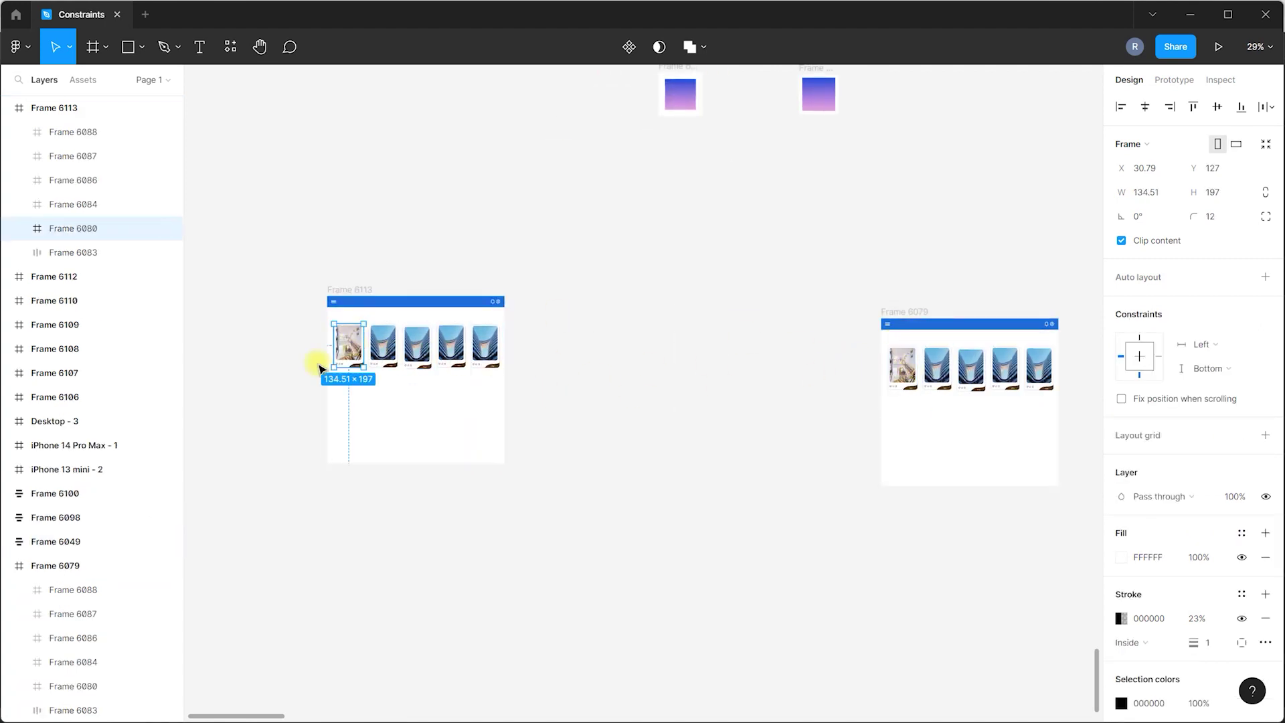
pyautogui.scroll(3, 319, 364)
pyautogui.click(1127, 399)
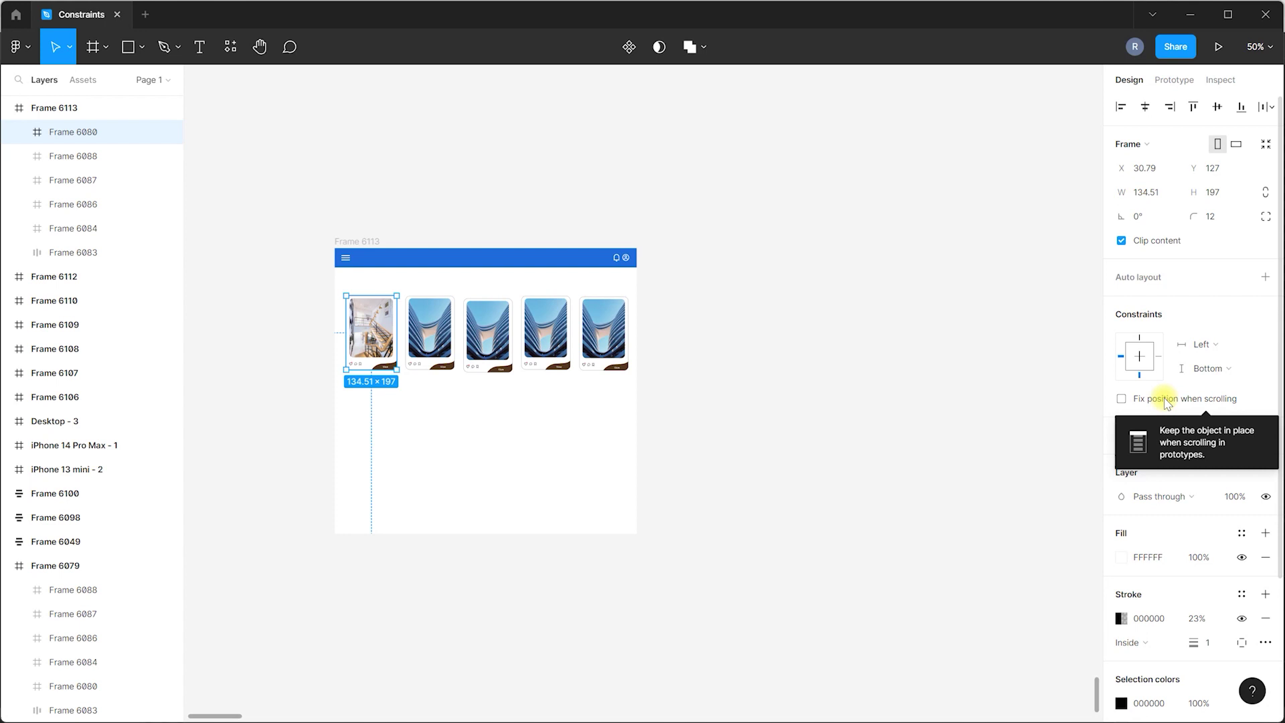
pyautogui.click(760, 209)
# Narrow Frame 6113 to about 432 × 761.
pyautogui.click(370, 242)
pyautogui.moveTo(637, 307); pyautogui.dragTo(537, 313)
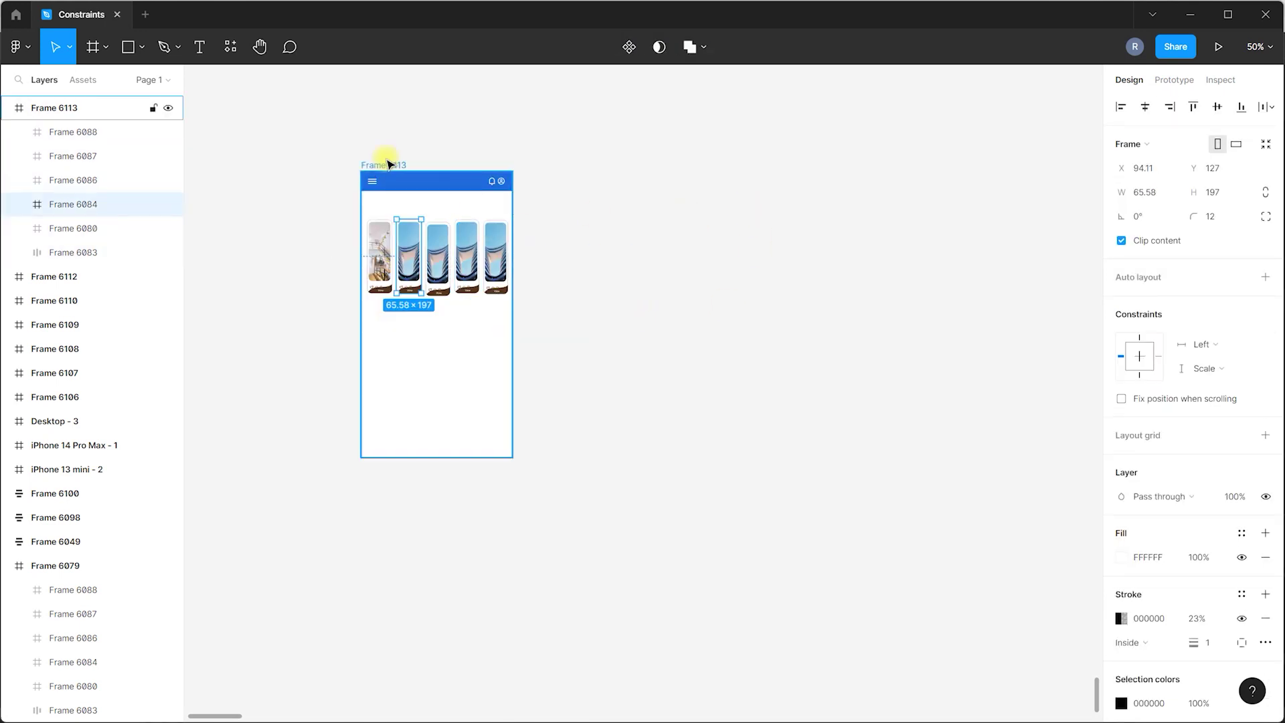
pyautogui.click(388, 163)
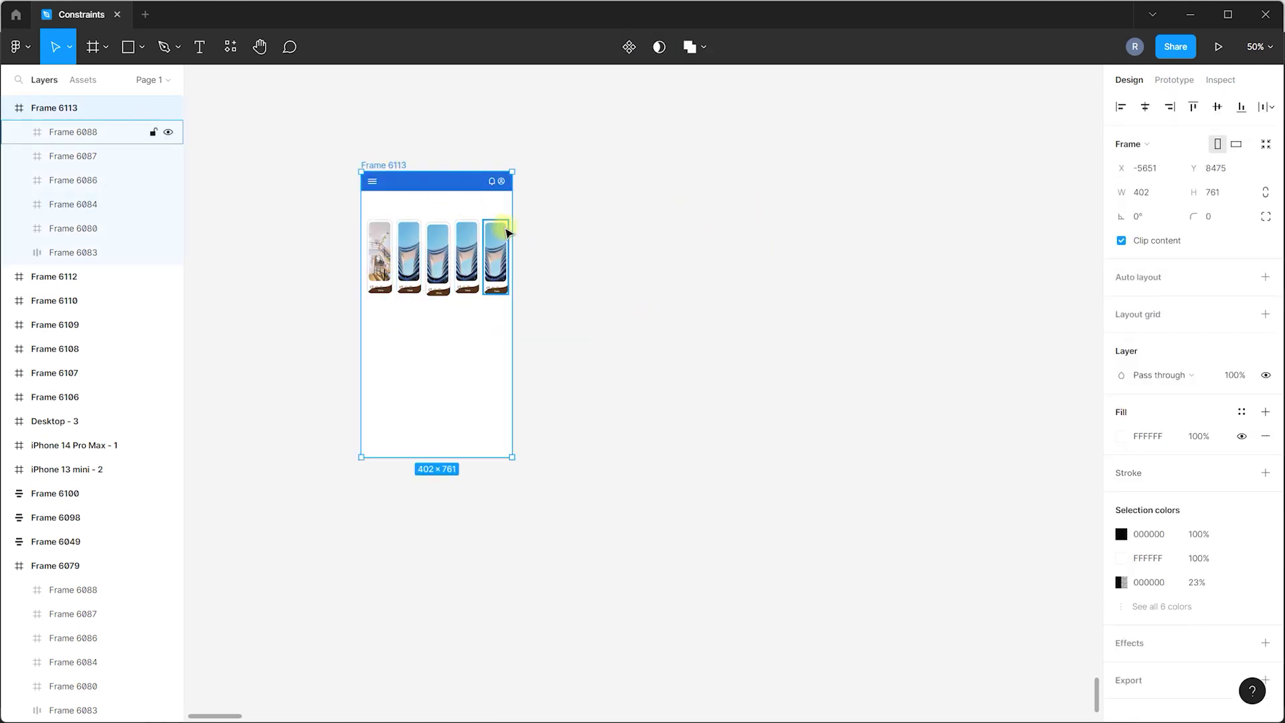
pyautogui.moveTo(519, 227)
pyautogui.mouseDown()
pyautogui.moveTo(545, 231)
pyautogui.moveTo(524, 231)
pyautogui.mouseUp()
# Stack four image cards in a single column in Frame 6113 and lengthen the frame to about 432 × 1301.
pyautogui.click(380, 253)
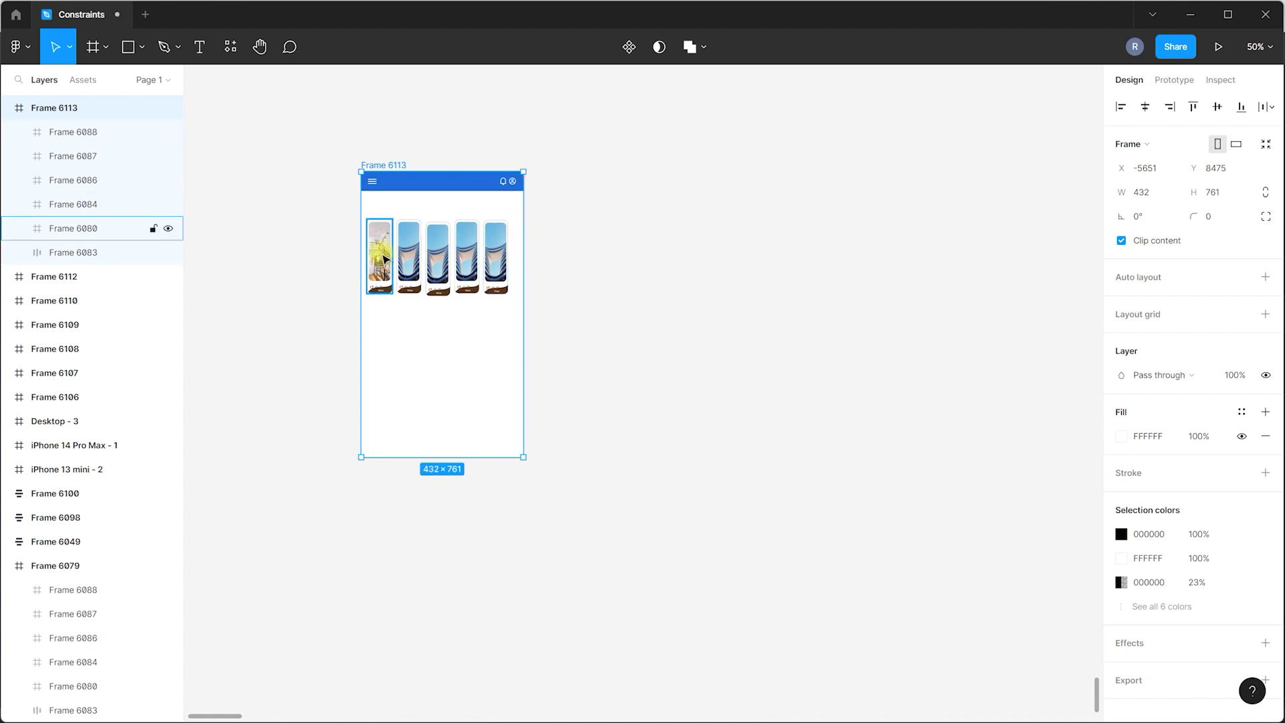
pyautogui.moveTo(382, 251); pyautogui.dragTo(383, 381)
pyautogui.click(392, 251)
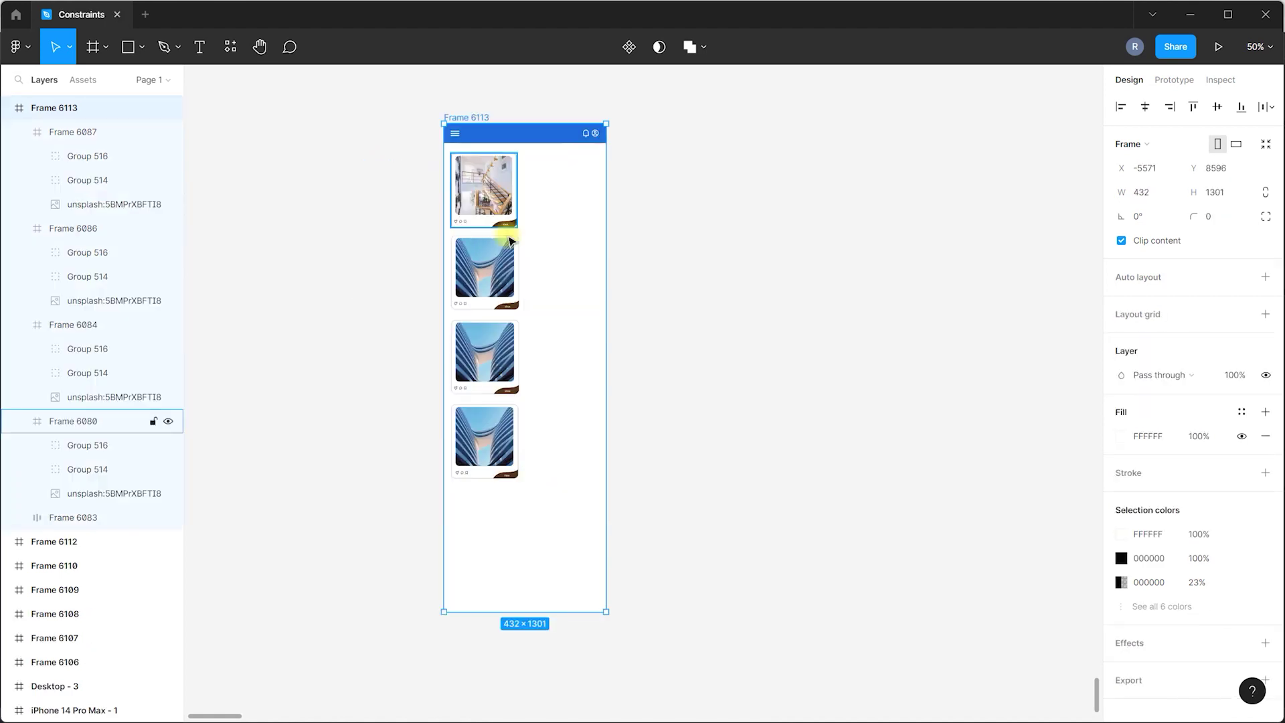
# Shrink Frame 6113 to about 280 × 523 and check the first image card's constraints.
pyautogui.moveTo(538, 614); pyautogui.dragTo(526, 321)
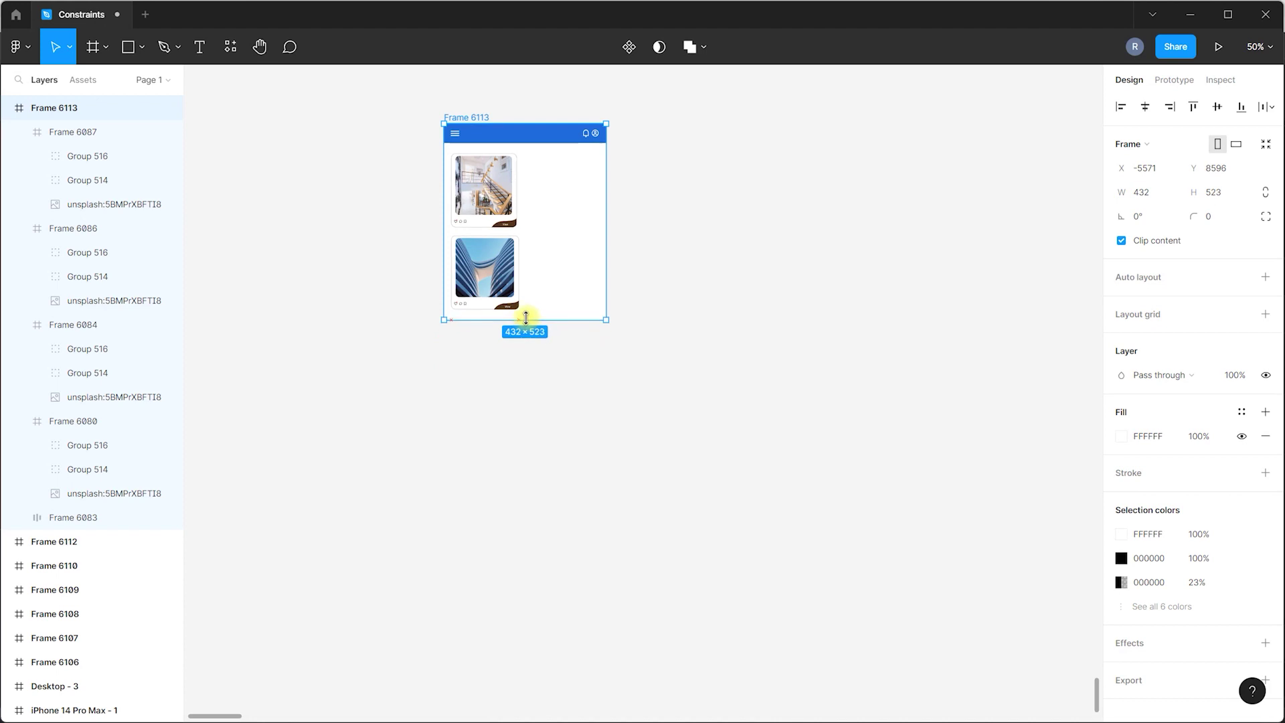
pyautogui.scroll(3, 534, 118)
pyautogui.moveTo(668, 208); pyautogui.dragTo(571, 209)
pyautogui.click(652, 207)
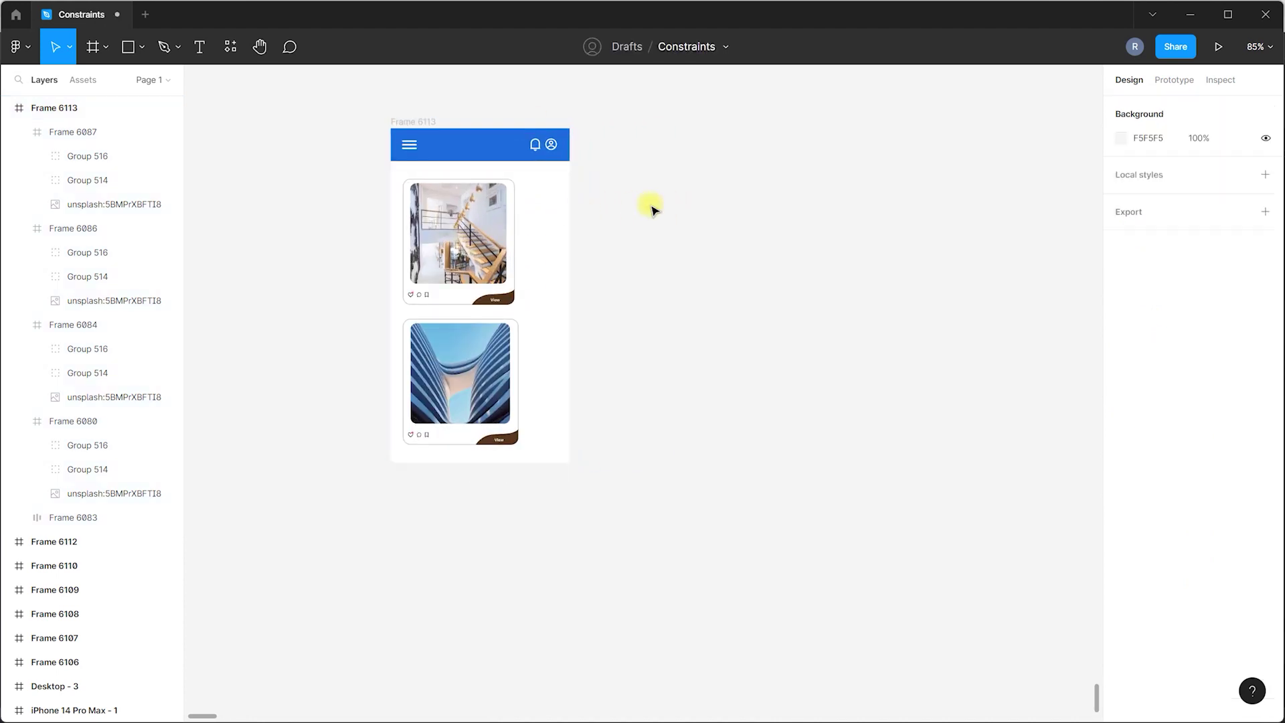
pyautogui.click(477, 265)
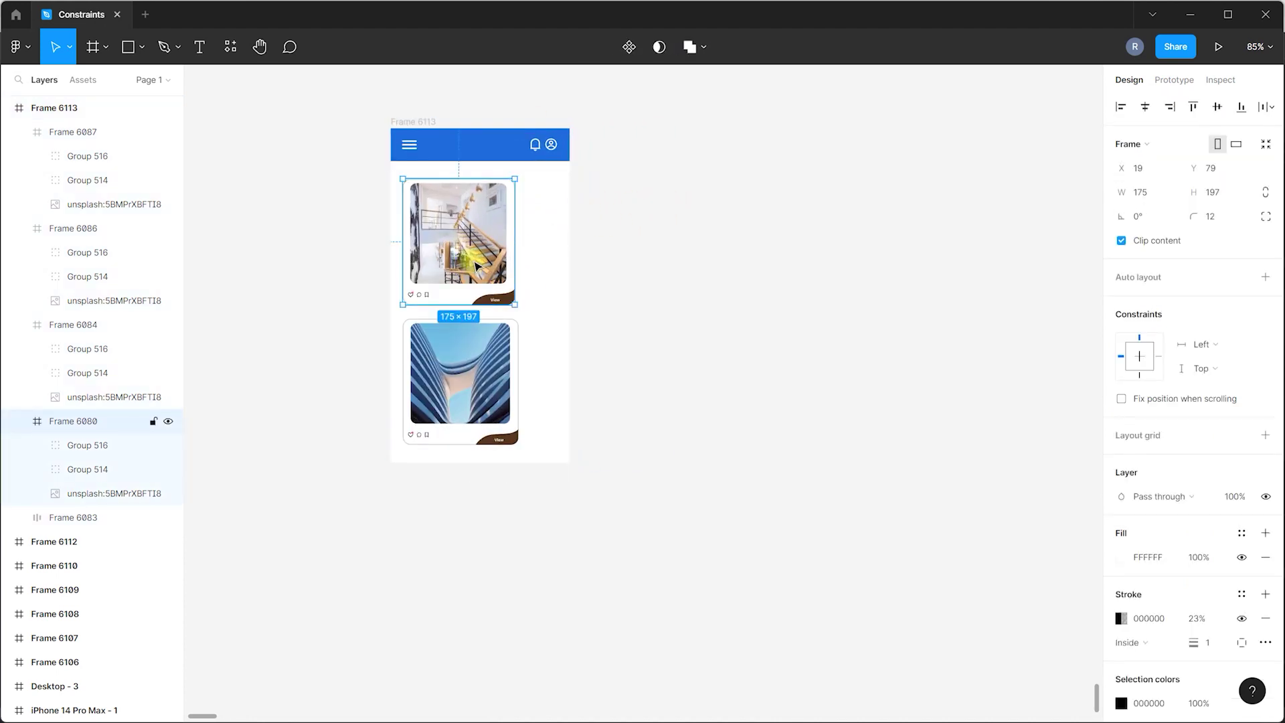
pyautogui.click(672, 298)
# Try lengthening Frame 6113 from its lower edge and undo the resize.
pyautogui.click(408, 121)
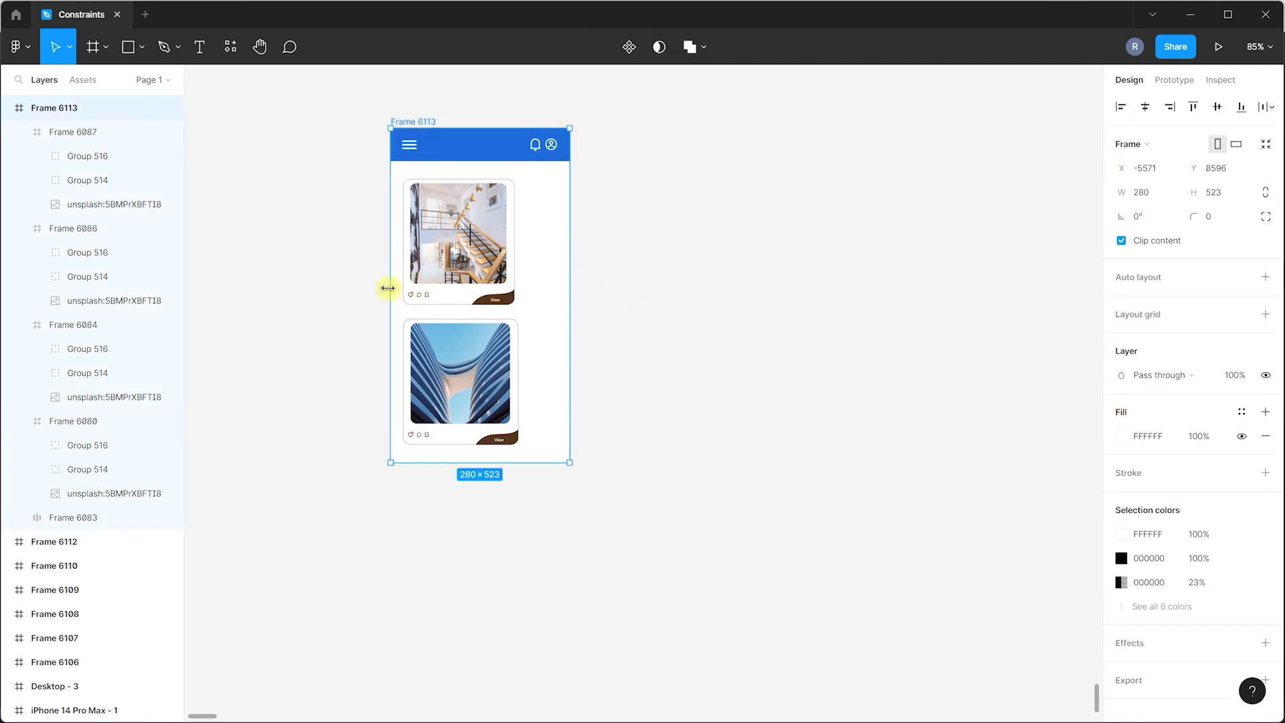
pyautogui.scroll(-3, 386, 288)
pyautogui.moveTo(453, 387); pyautogui.dragTo(450, 594)
pyautogui.hotkey('ctrl', 'z')
pyautogui.scroll(2, 424, 229)
pyautogui.scroll(1, 422, 226)
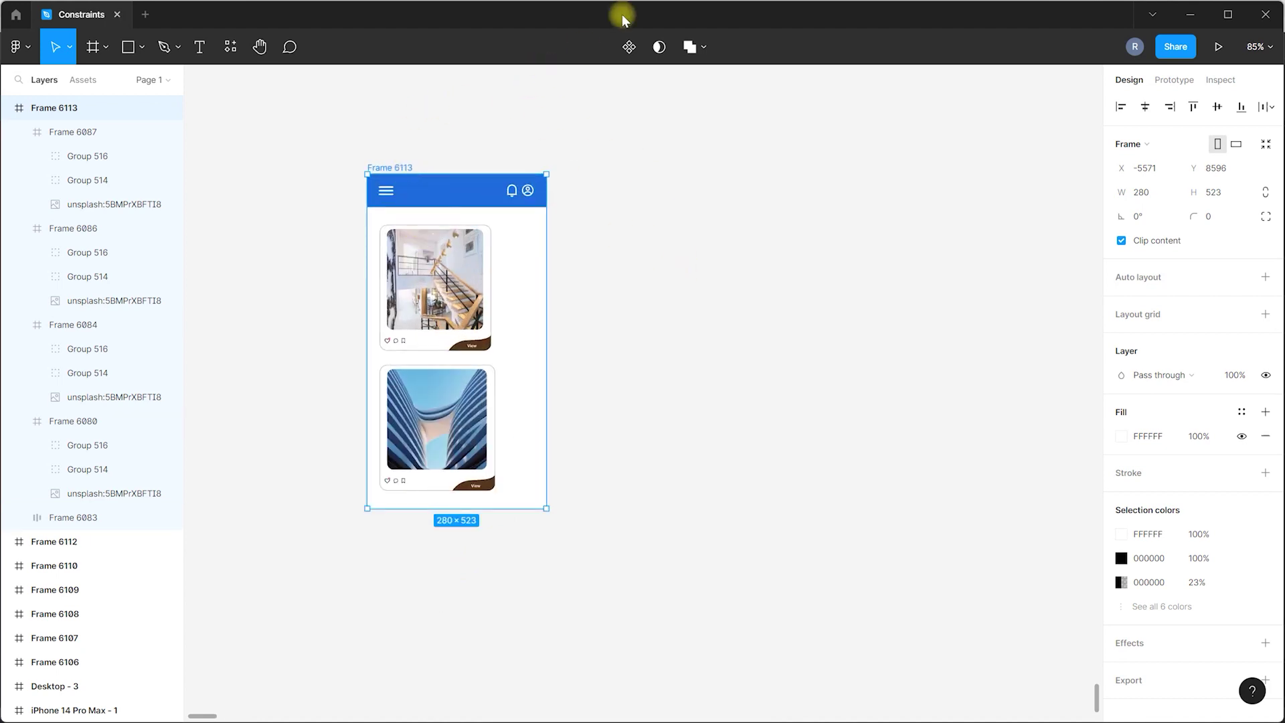
# Enable vertical overflow scrolling for Frame 6113 in its prototype settings.
pyautogui.click(1173, 80)
pyautogui.click(1146, 208)
pyautogui.click(1148, 249)
pyautogui.click(749, 456)
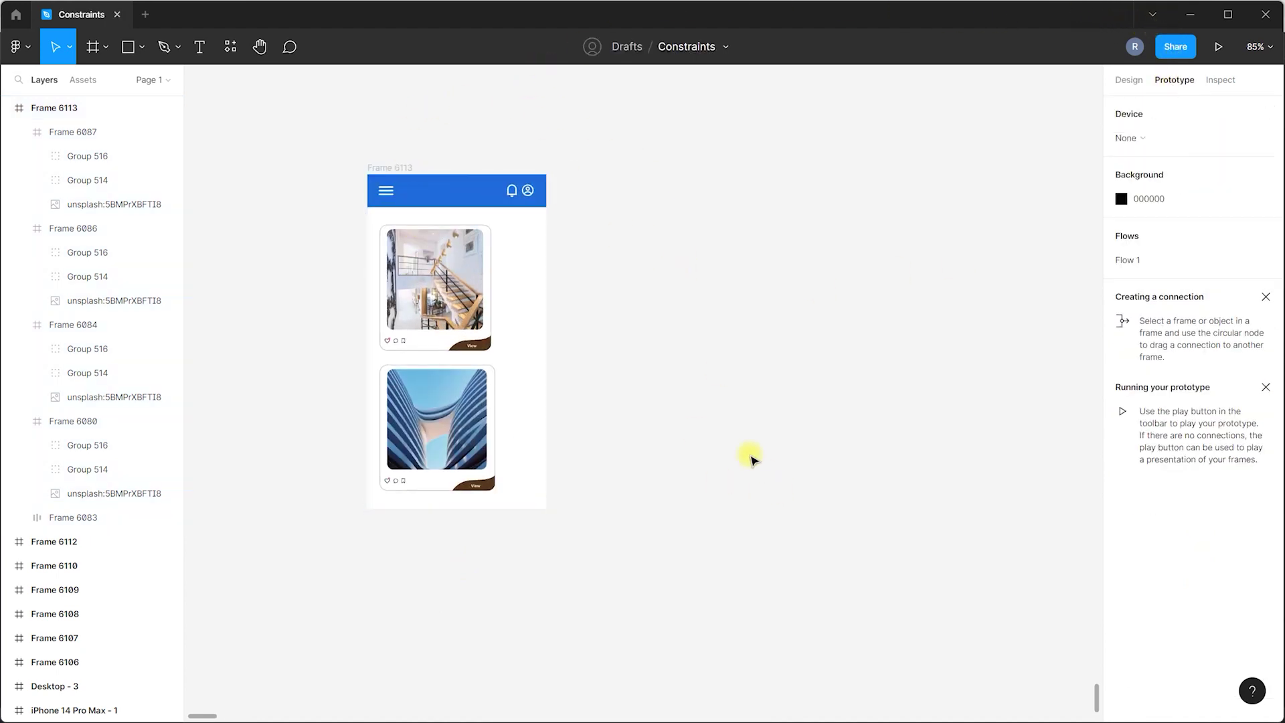
# Check the constraints of the blue header bar in Frame 6113.
pyautogui.click(396, 171)
pyautogui.click(458, 199)
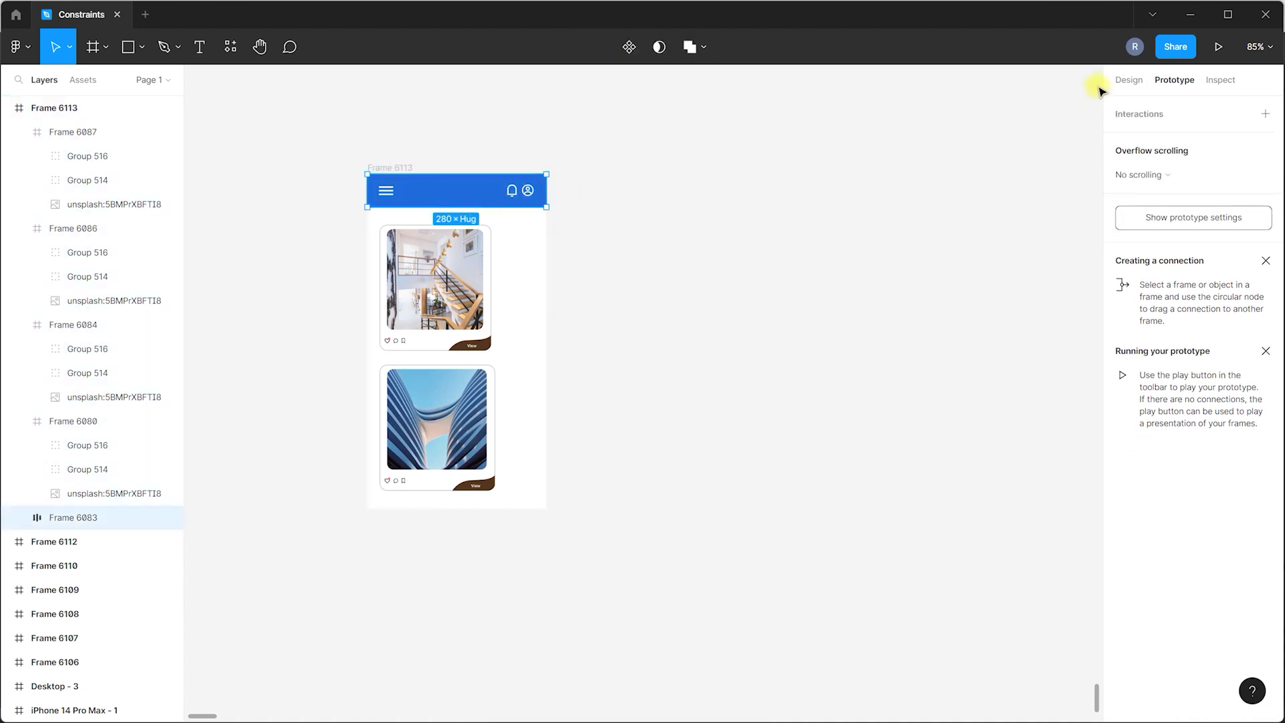
pyautogui.click(1129, 80)
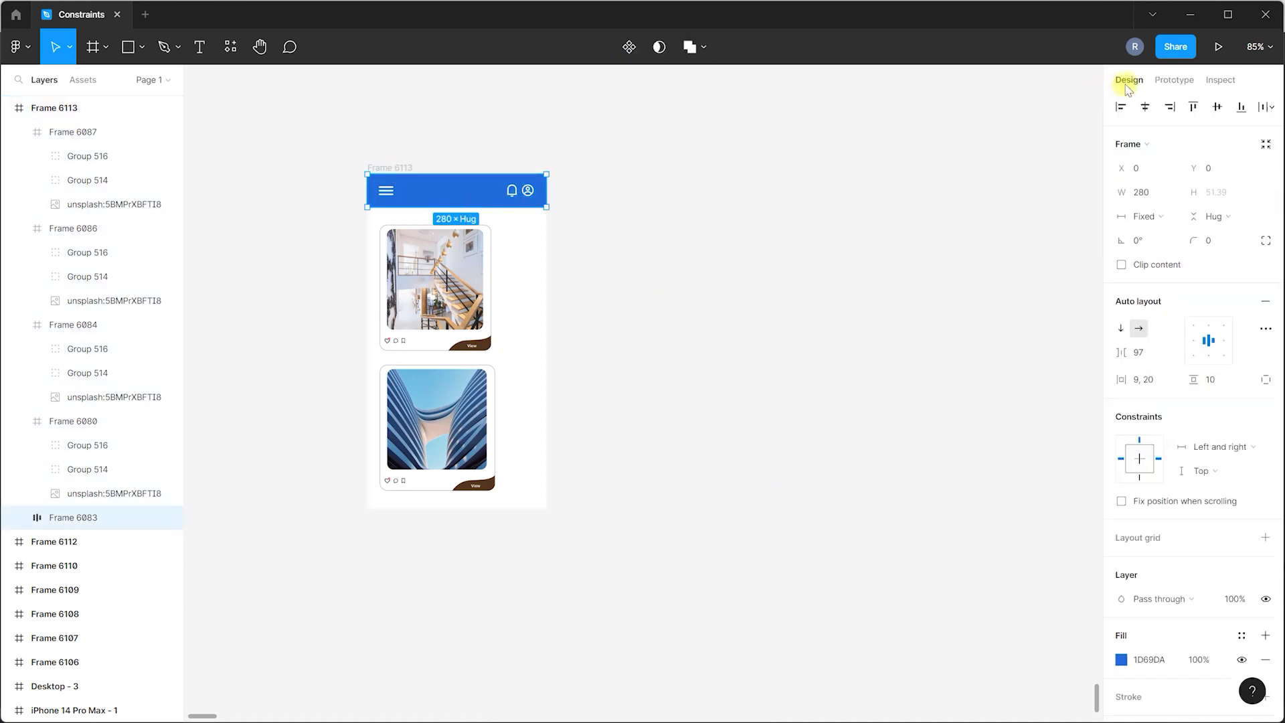
pyautogui.click(763, 258)
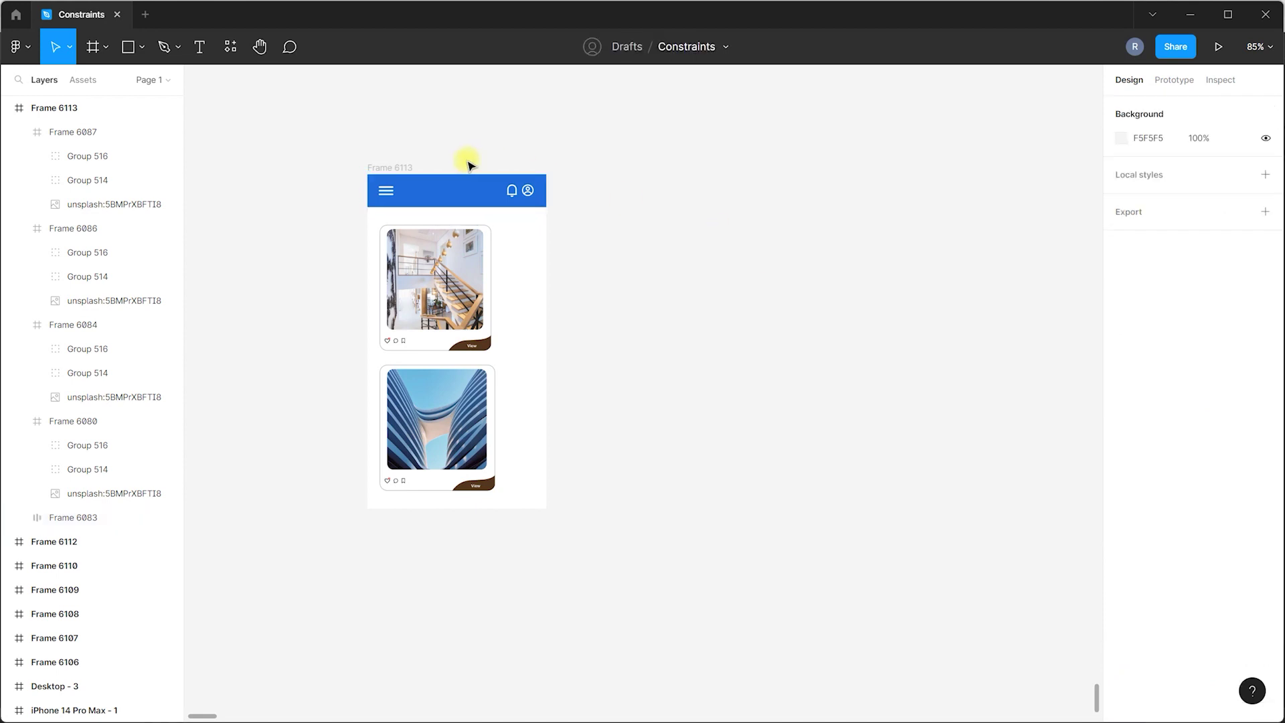
pyautogui.click(394, 169)
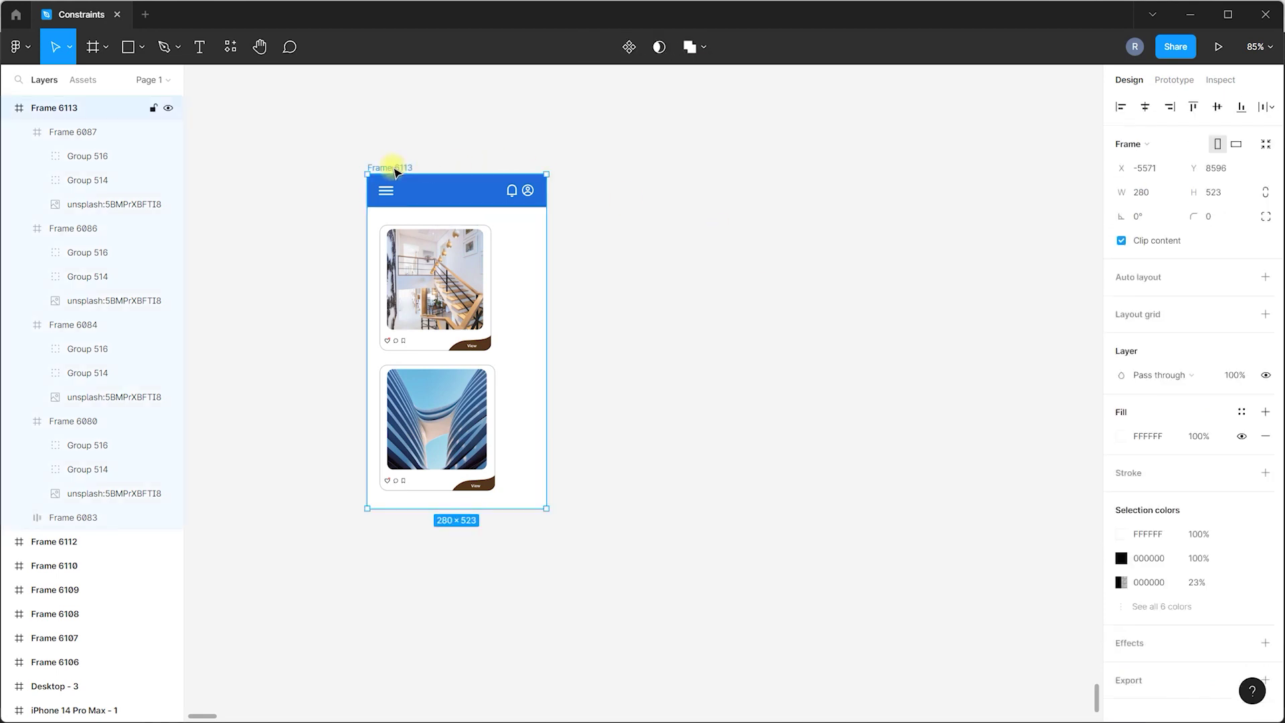
pyautogui.click(465, 195)
pyautogui.click(737, 302)
# Preview Frame 6113 as a prototype and scroll through its cards repeatedly to examine how the header bar behaves.
pyautogui.scroll(2, 435, 144)
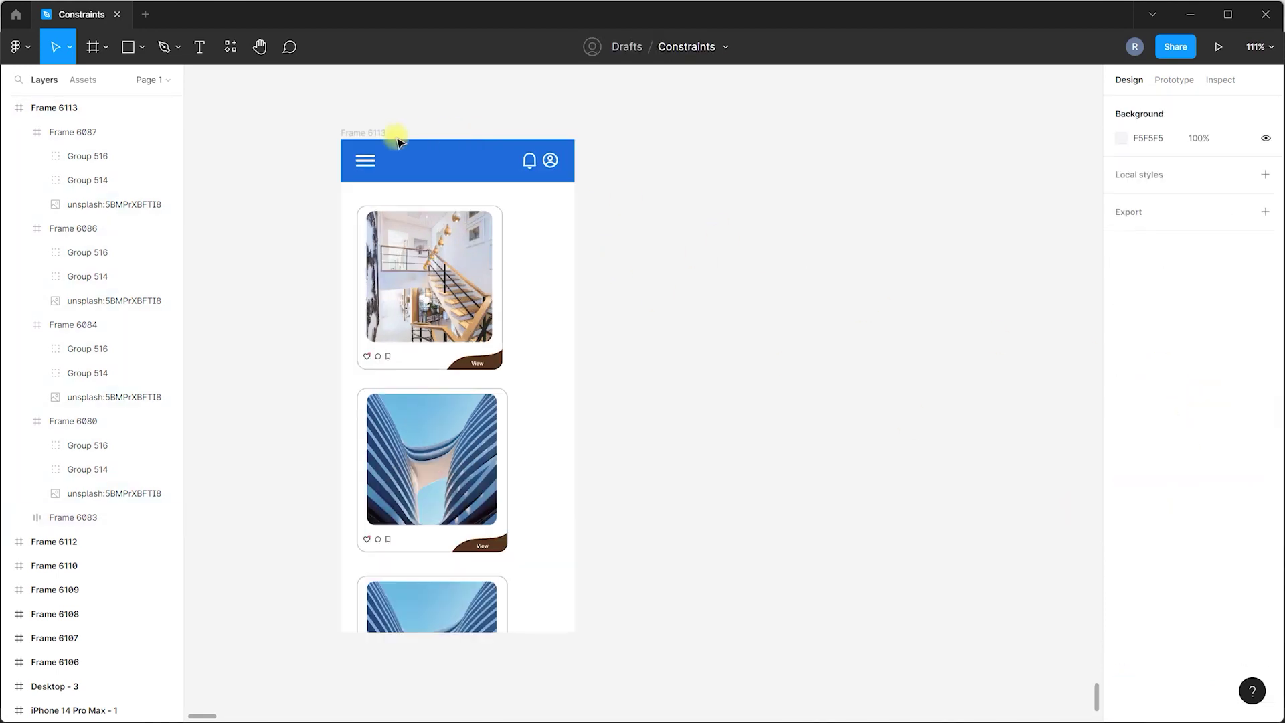
pyautogui.click(378, 134)
pyautogui.click(1218, 46)
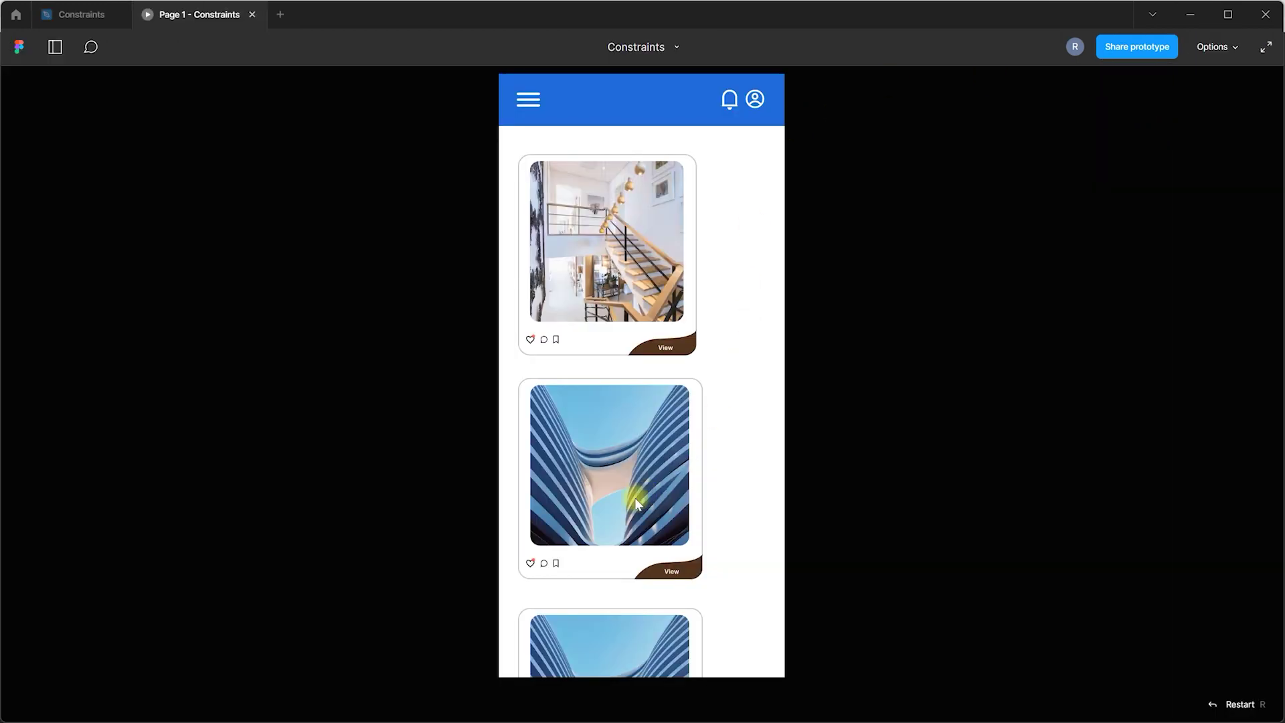
pyautogui.scroll(-4, 628, 508)
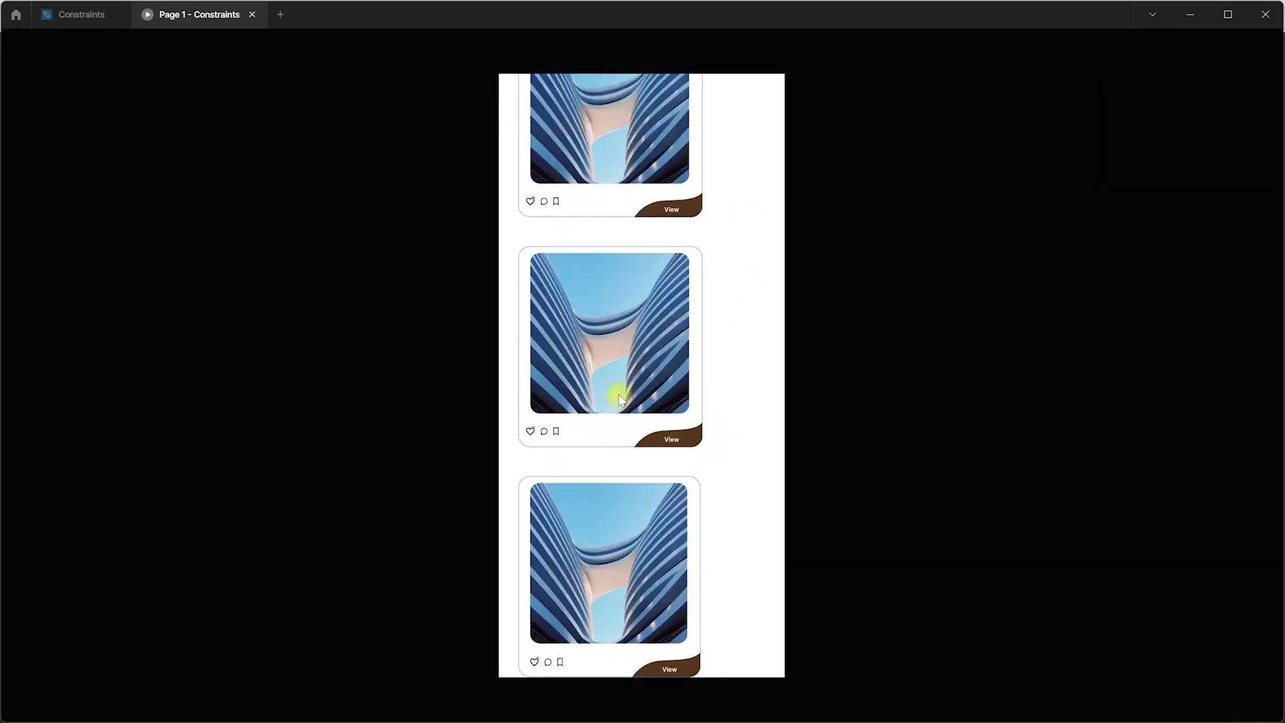
pyautogui.scroll(4, 629, 378)
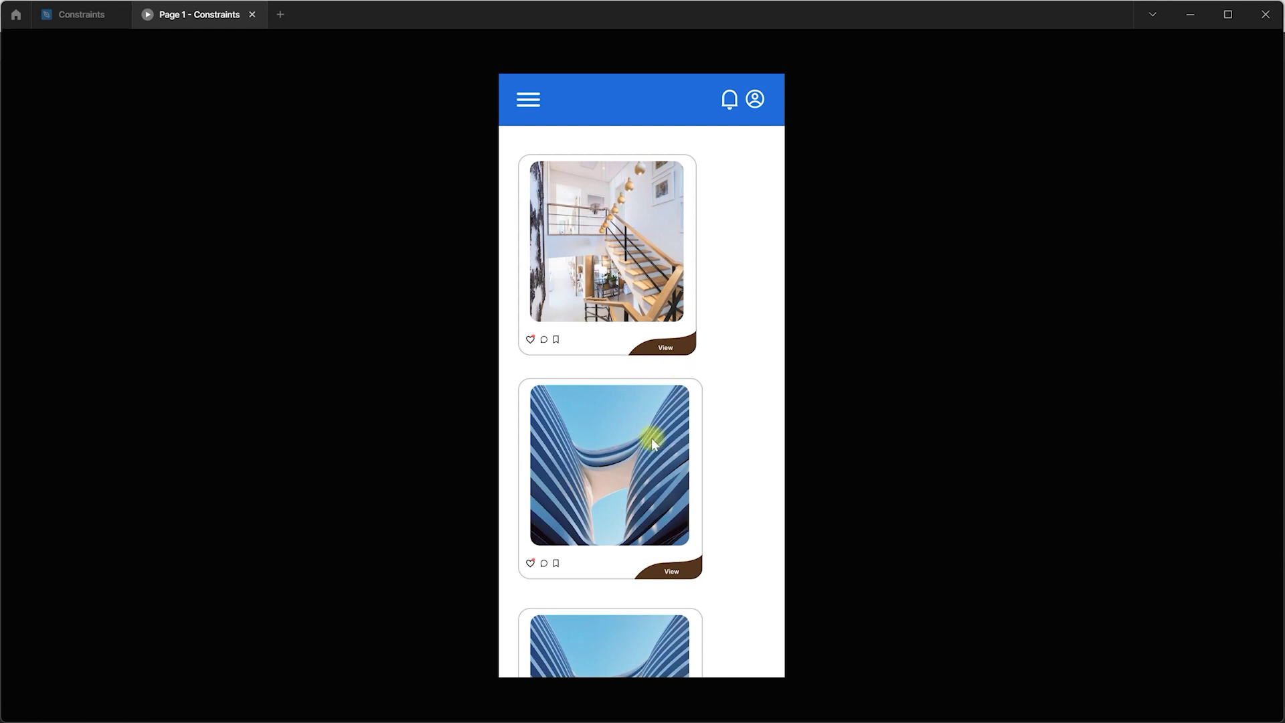
pyautogui.click(1233, 46)
pyautogui.click(1131, 134)
pyautogui.scroll(-4, 658, 286)
pyautogui.scroll(4, 669, 462)
pyautogui.scroll(-4, 624, 495)
pyautogui.scroll(4, 625, 495)
pyautogui.scroll(-4, 631, 494)
pyautogui.scroll(4, 631, 492)
pyautogui.scroll(-4, 647, 459)
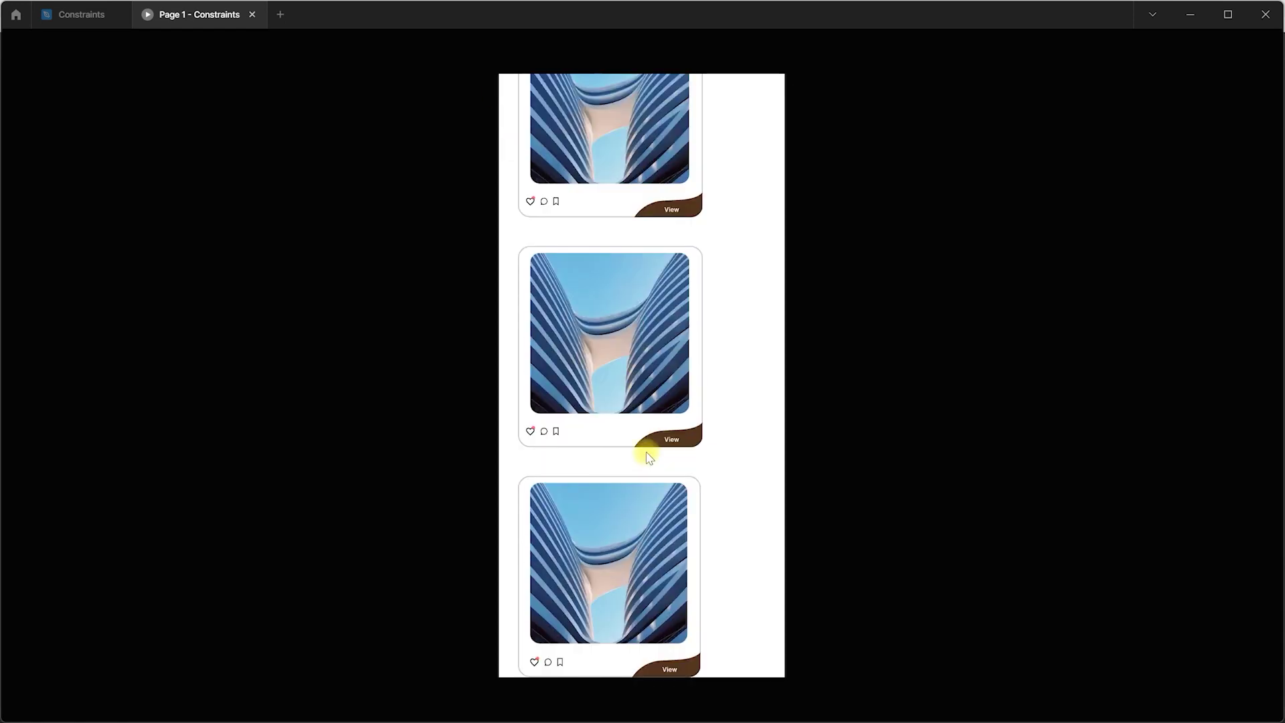
pyautogui.scroll(4, 652, 458)
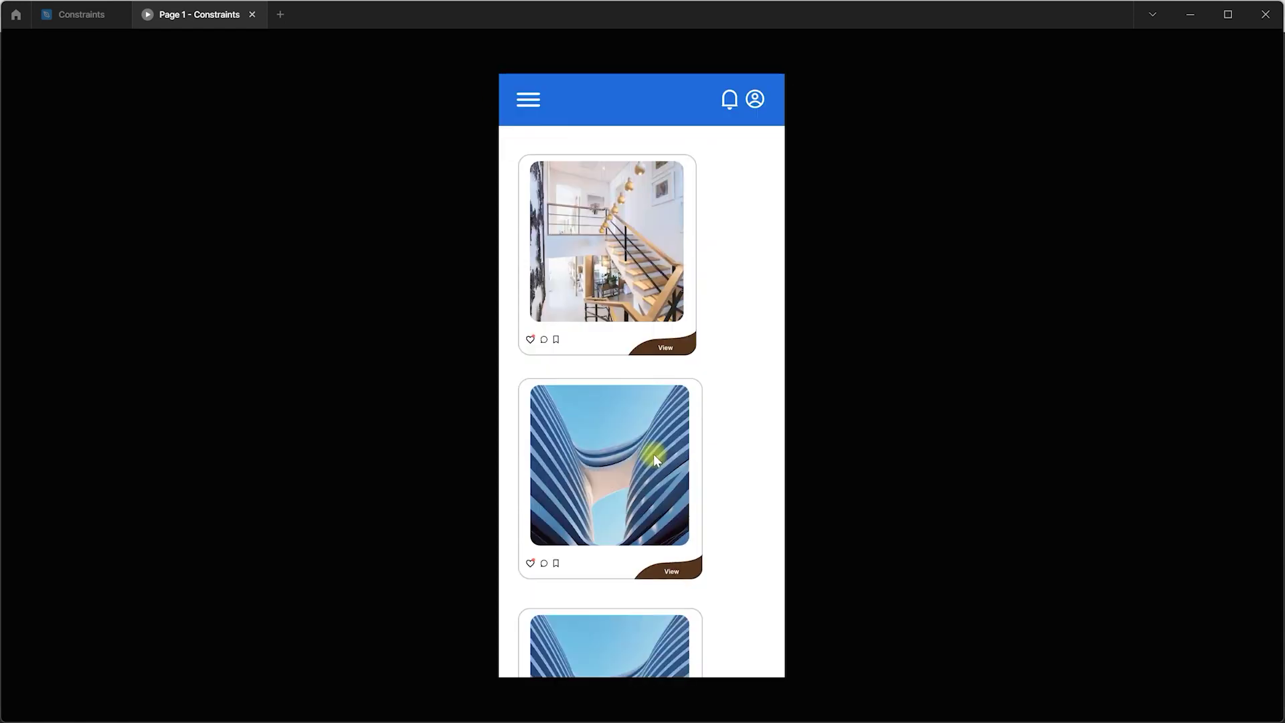
# Return to the Constraints design file and turn on Fix position when scrolling for the blue header bar.
pyautogui.click(81, 14)
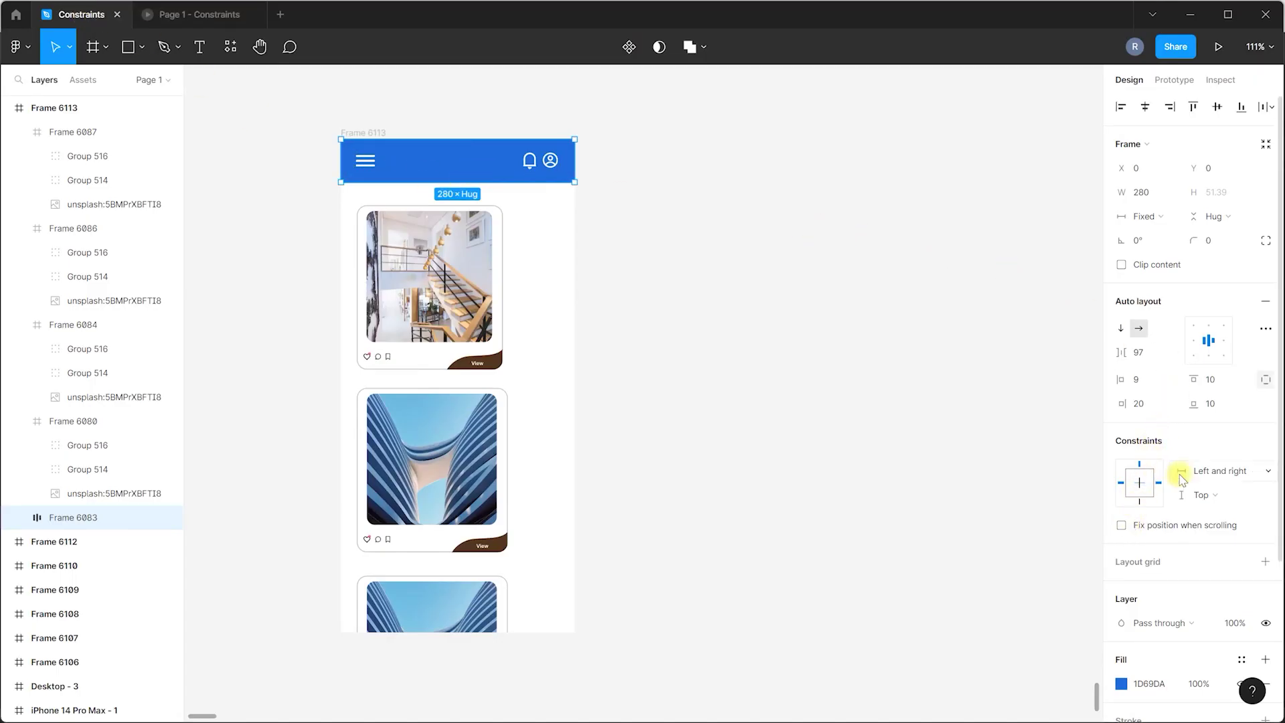
pyautogui.scroll(-3, 1100, 468)
pyautogui.scroll(3, 702, 353)
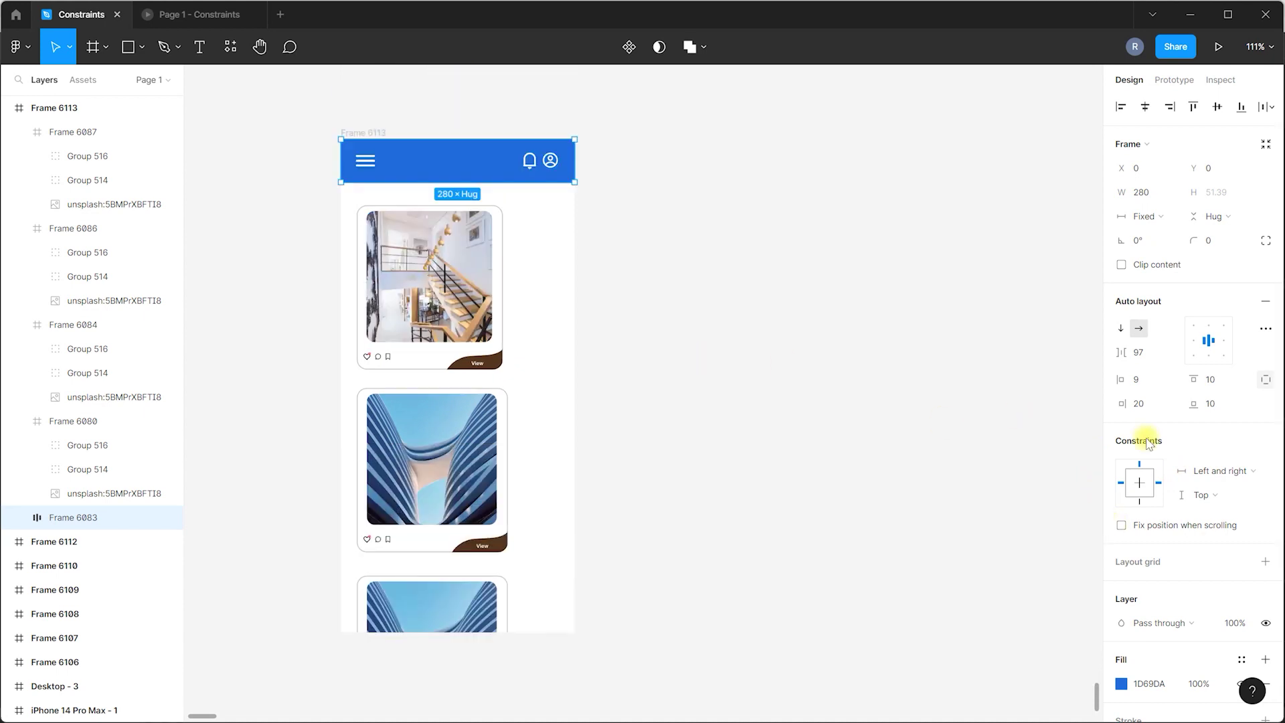
pyautogui.click(1121, 525)
# Preview Frame 6113 with the fixed header bar and scroll through its cards.
pyautogui.click(353, 133)
pyautogui.click(1218, 46)
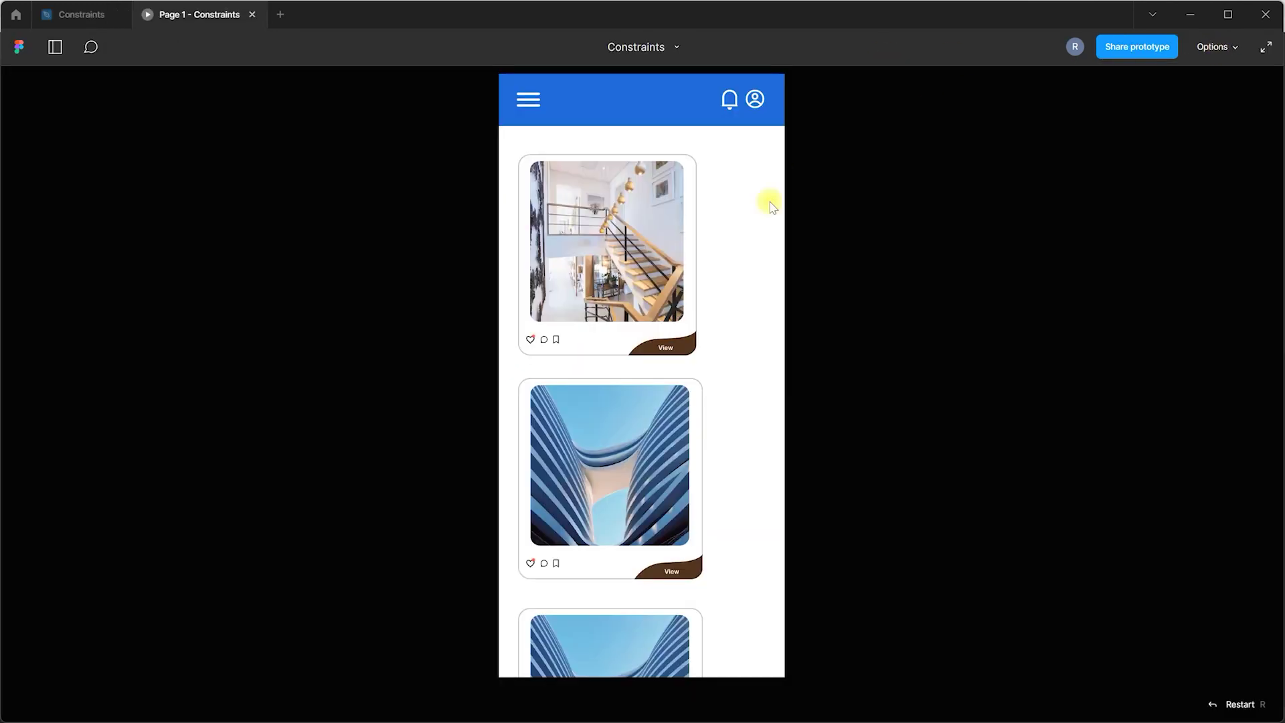
pyautogui.scroll(-5, 598, 462)
pyautogui.scroll(5, 603, 468)
pyautogui.scroll(-5, 609, 134)
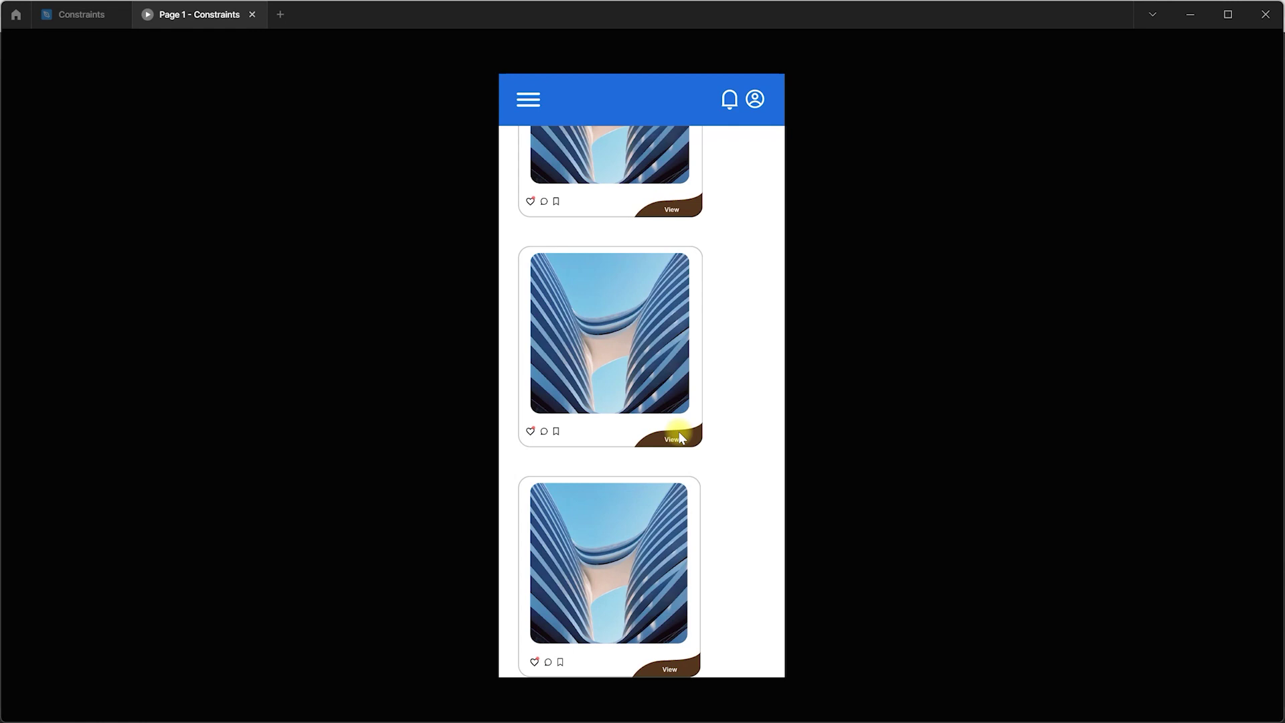
pyautogui.scroll(5, 654, 364)
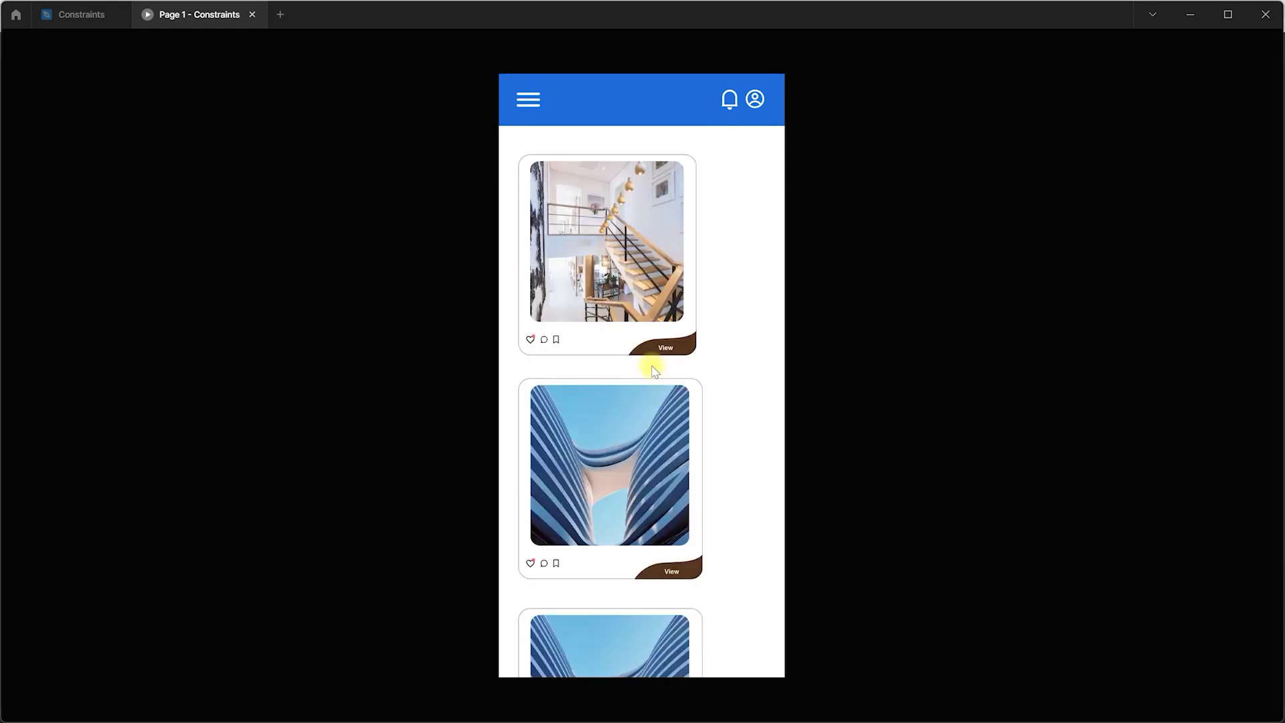
# Return to the design file and turn off Fix position when scrolling for the blue header bar.
pyautogui.click(92, 16)
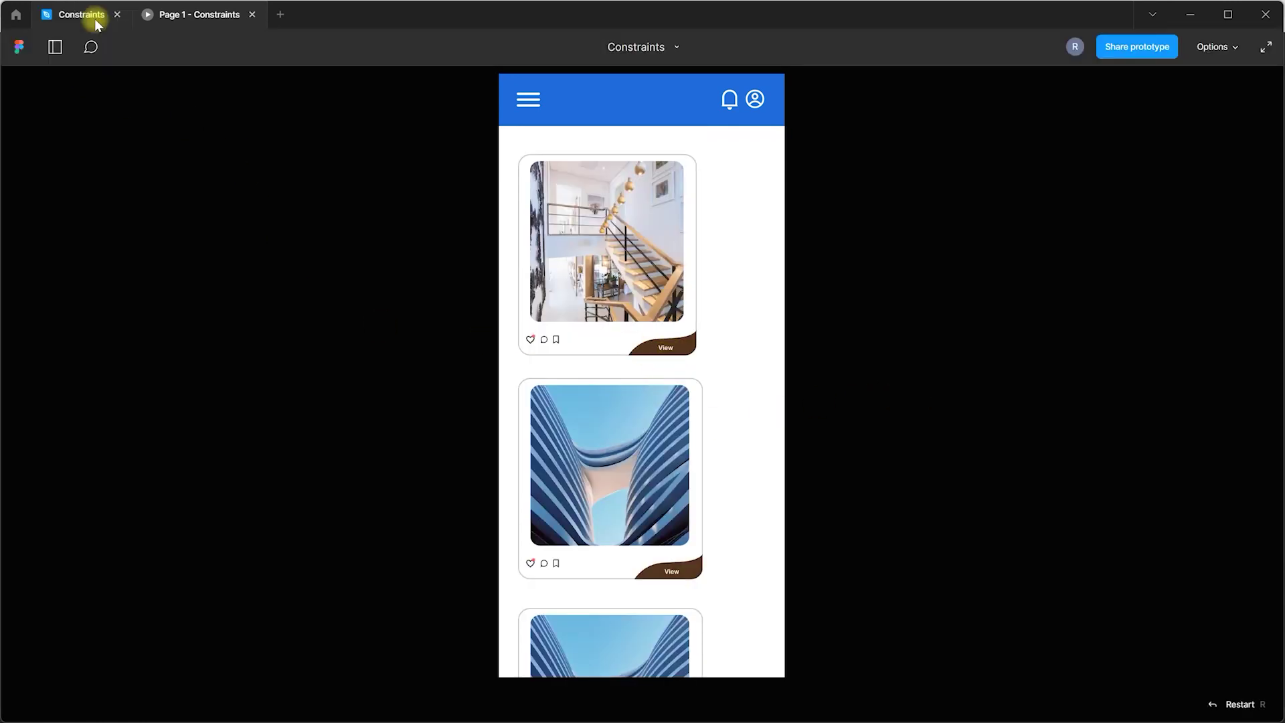
pyautogui.click(464, 160)
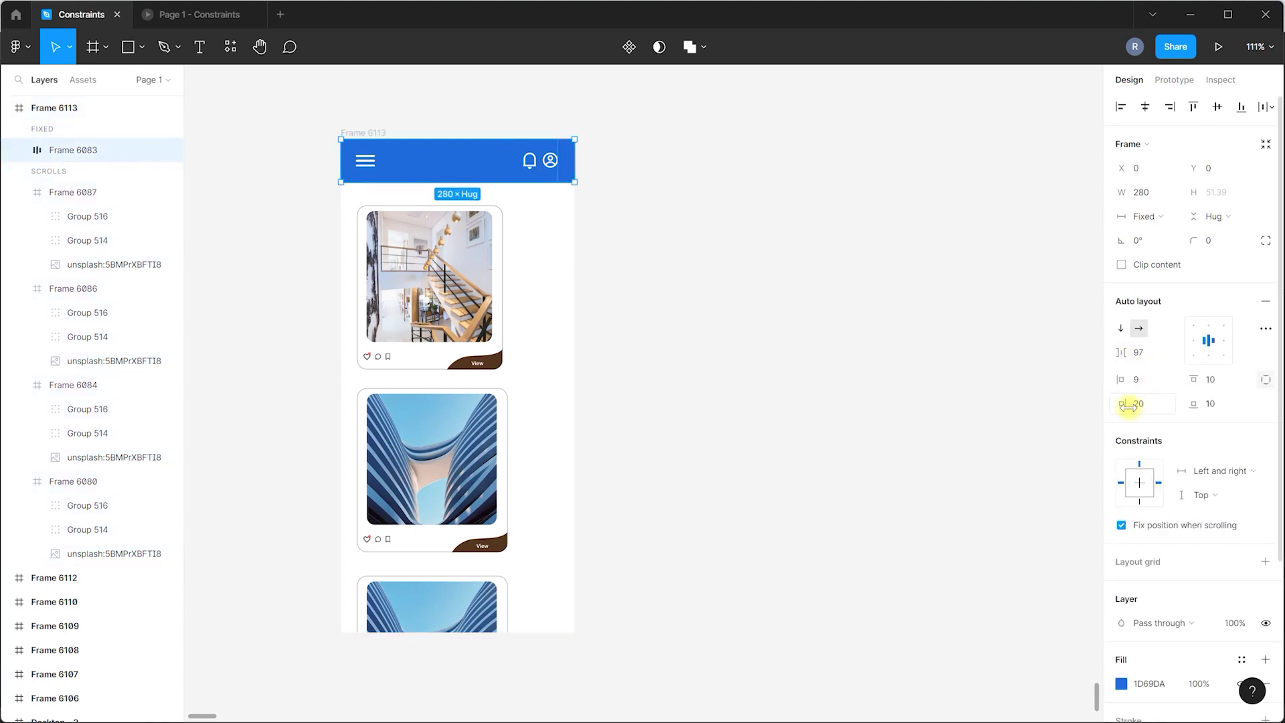
pyautogui.click(1120, 525)
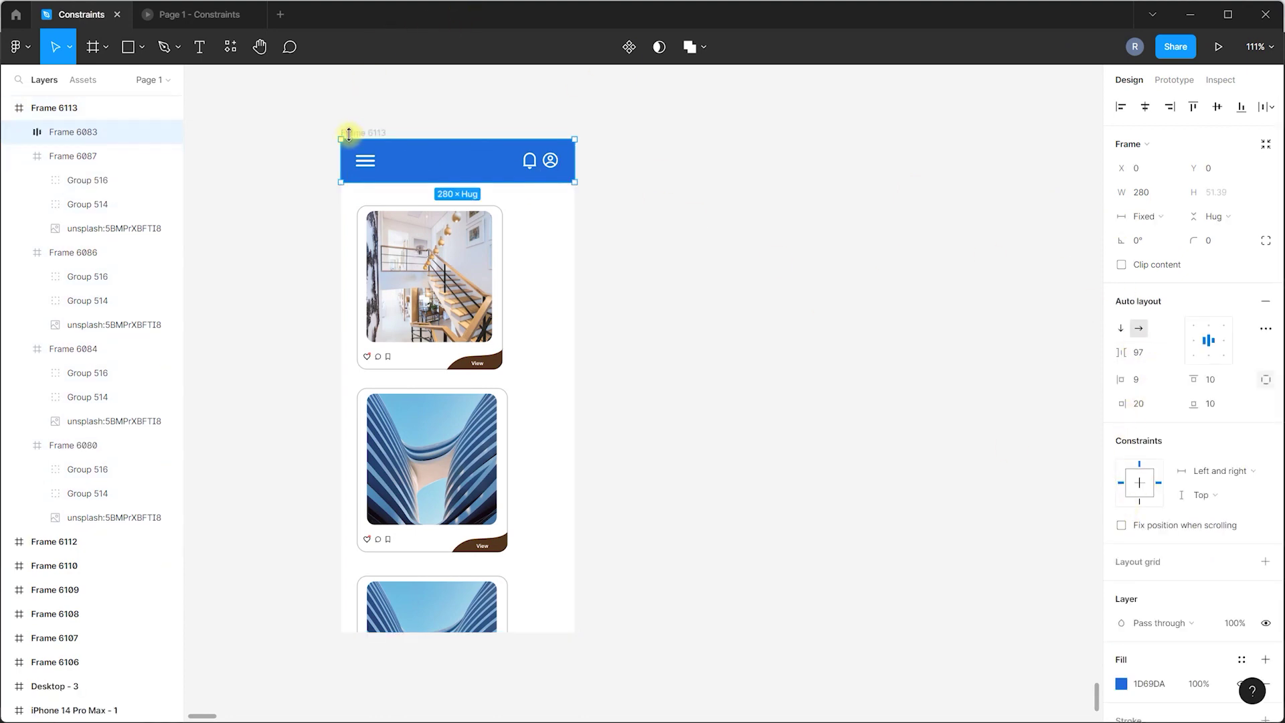
# Scroll the prototype again with the header bar unfixed and recheck the bar's constraints in the design file.
pyautogui.click(348, 134)
pyautogui.click(208, 13)
pyautogui.scroll(-5, 656, 287)
pyautogui.scroll(5, 665, 283)
pyautogui.click(91, 19)
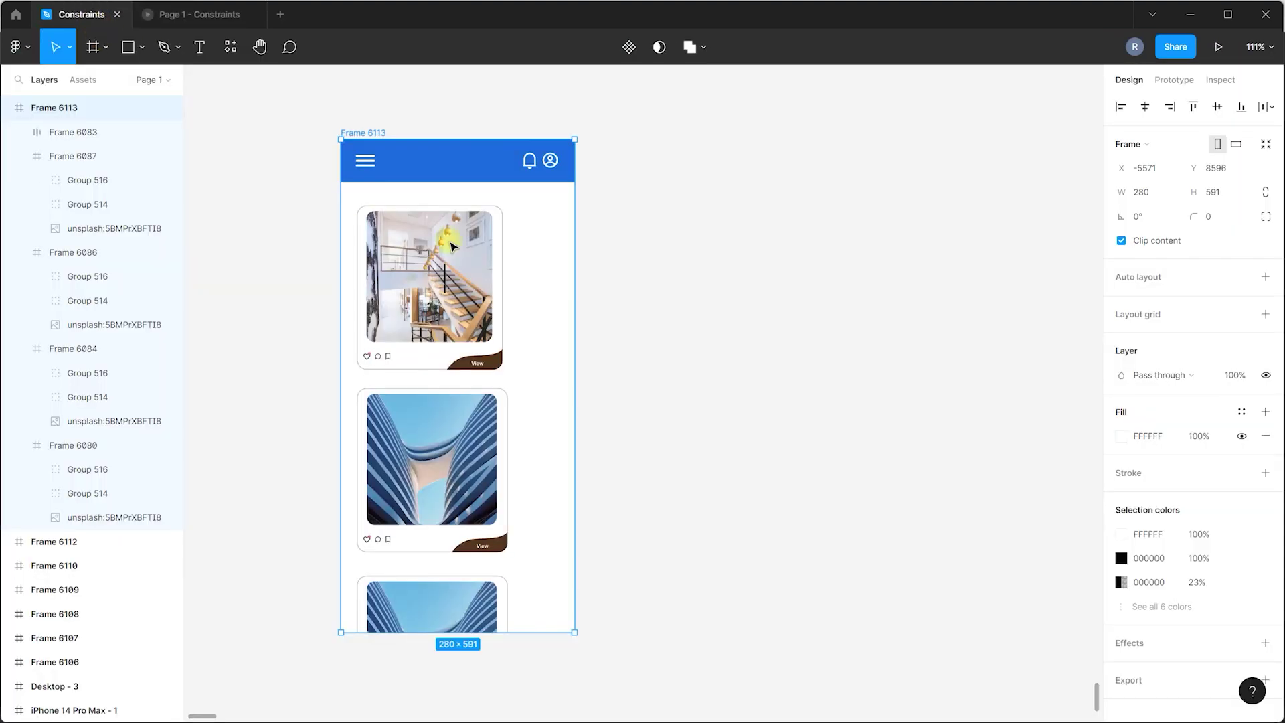
pyautogui.click(446, 175)
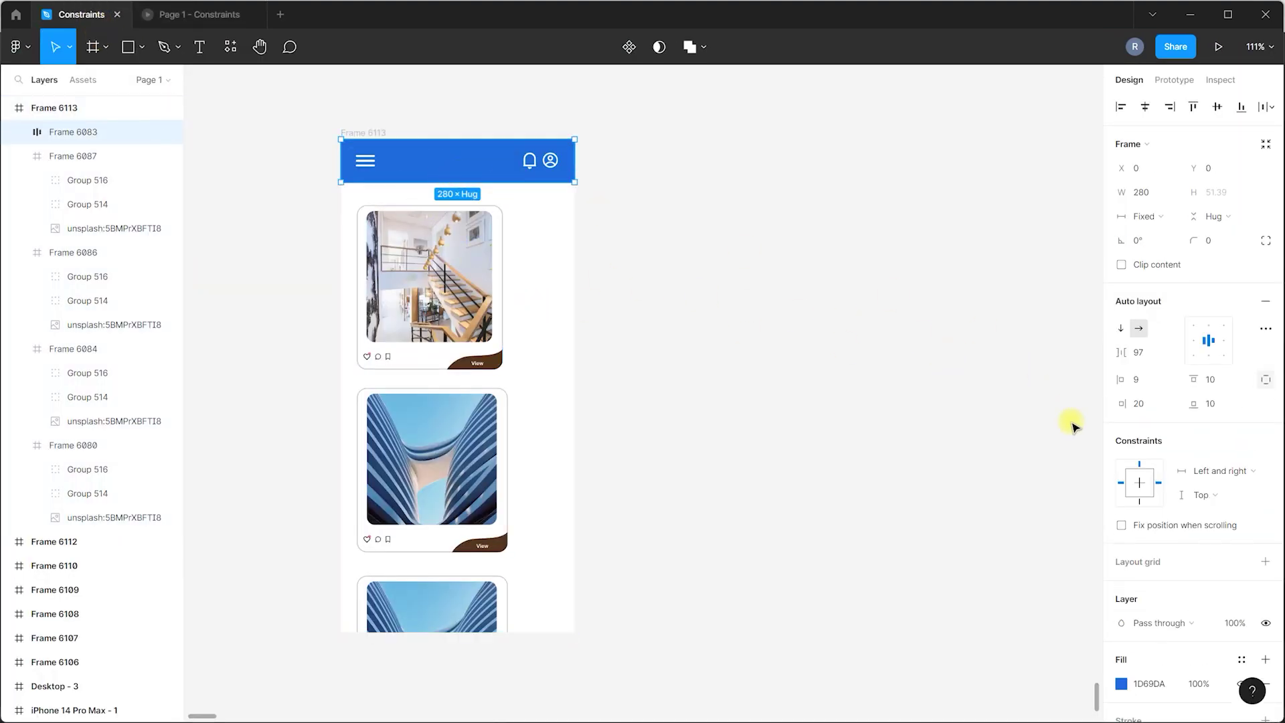
pyautogui.click(688, 314)
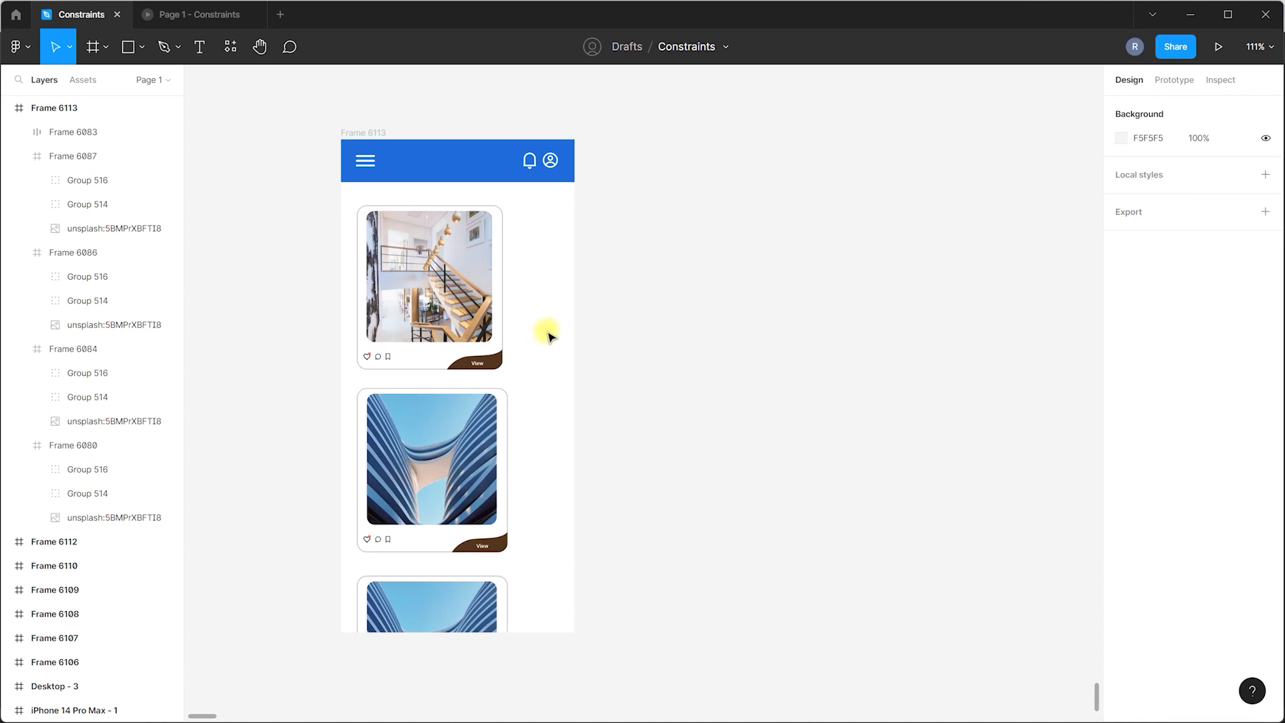
# Widen the brown header bar in Frame 9 to 328, matching the frame's full width.
pyautogui.scroll(-5, 364, 347)
pyautogui.scroll(7, 358, 345)
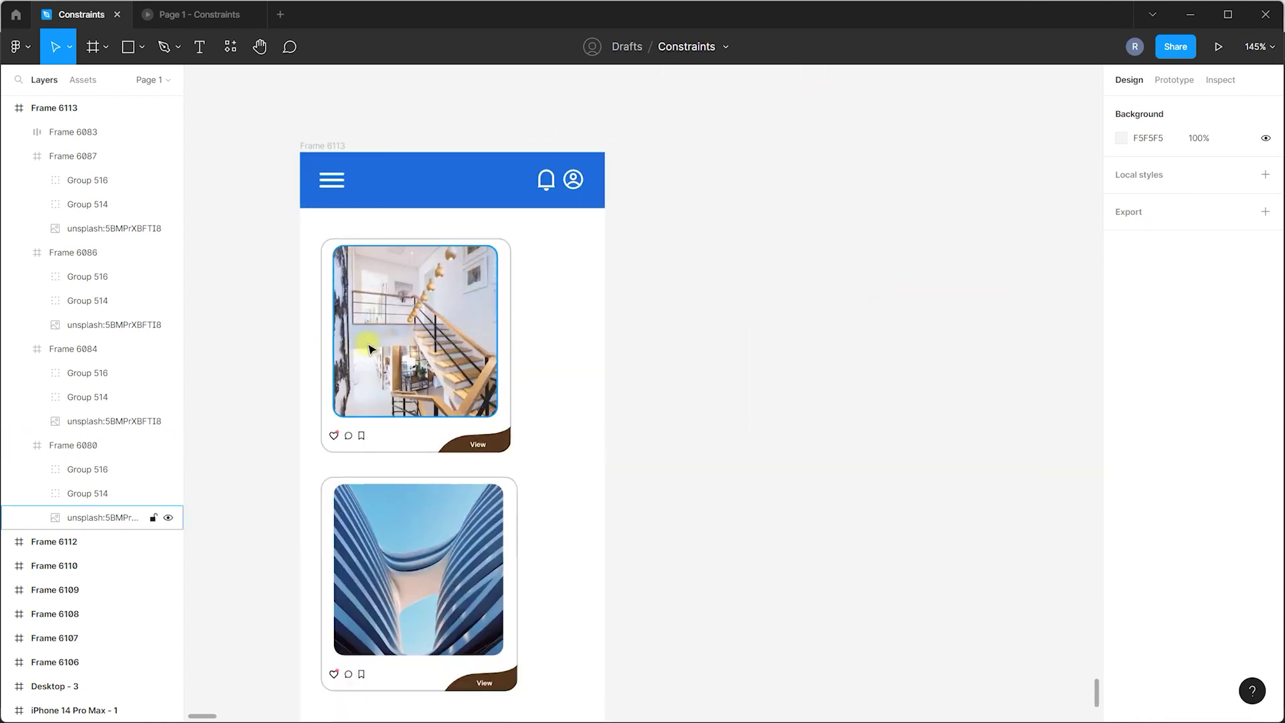
pyautogui.scroll(-5, 379, 310)
pyautogui.scroll(-4, 370, 294)
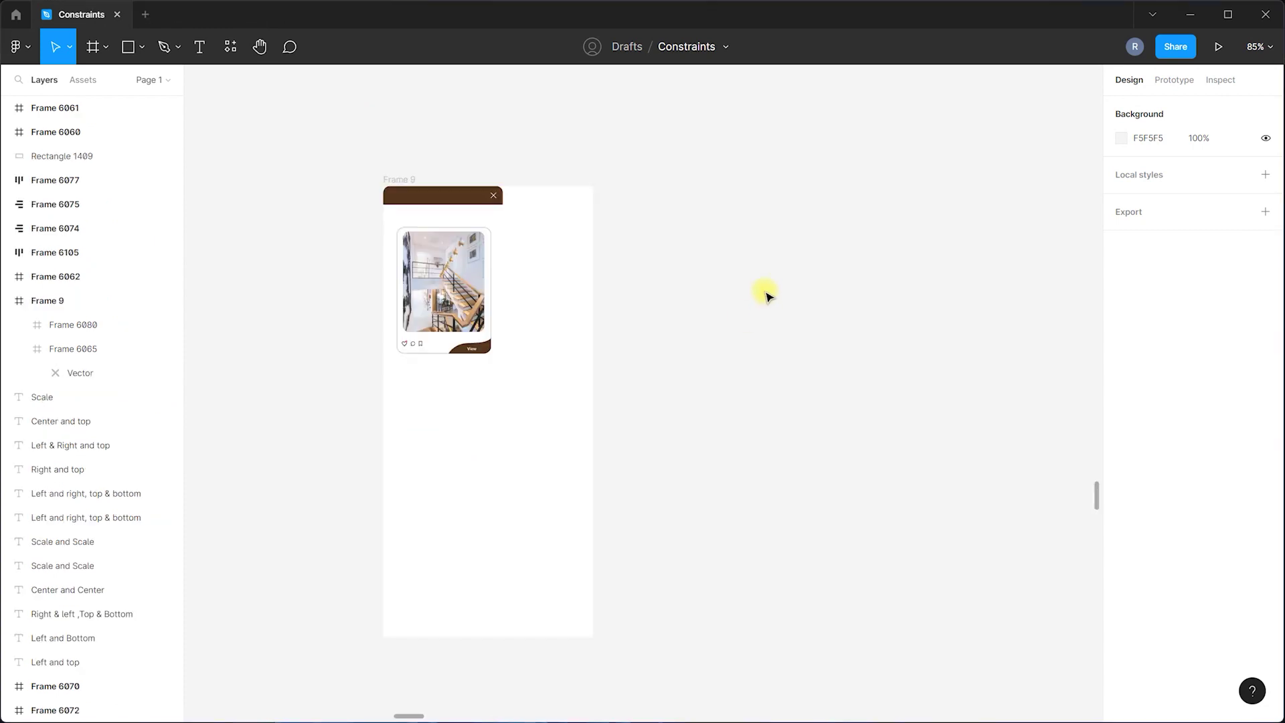
pyautogui.click(416, 181)
pyautogui.click(443, 200)
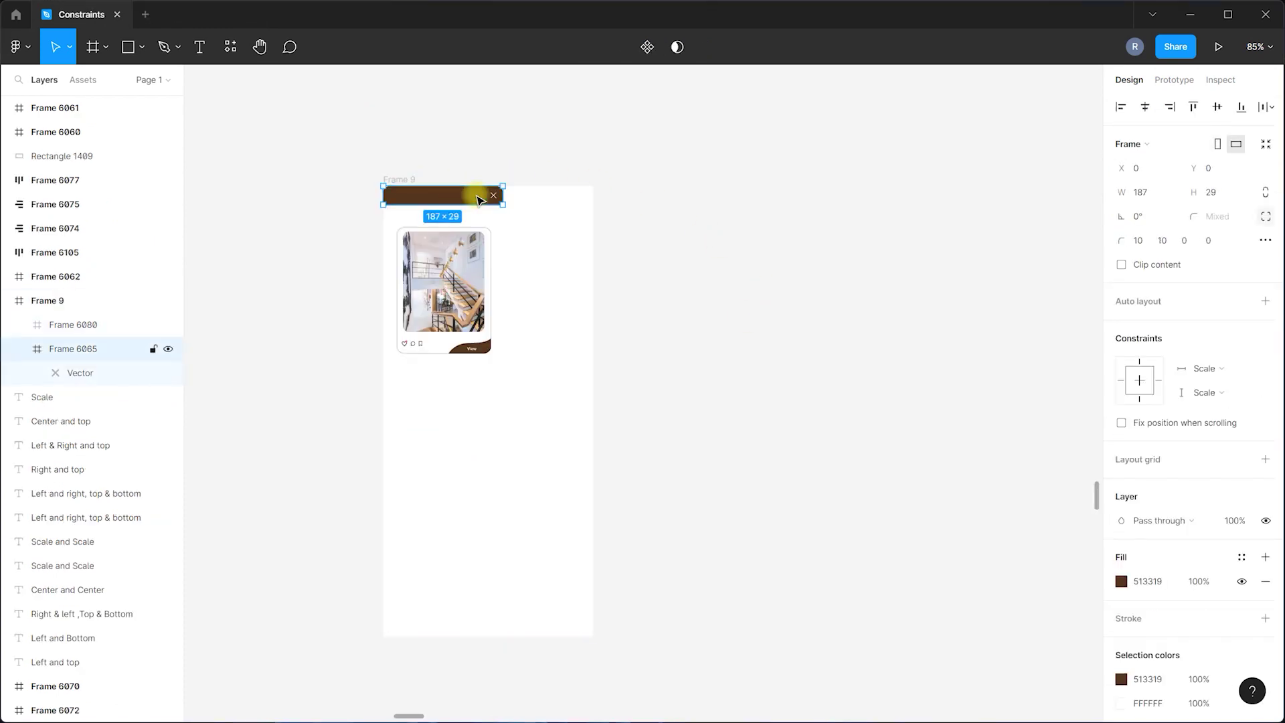
pyautogui.scroll(5, 439, 205)
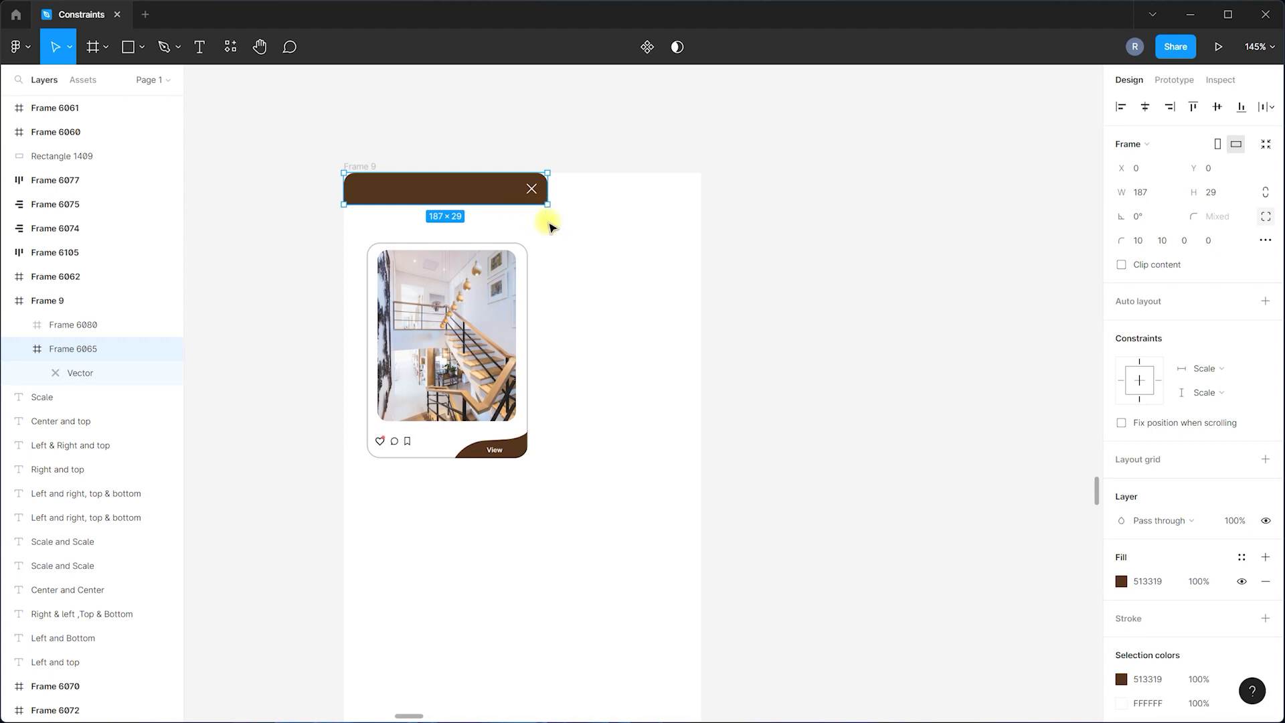
pyautogui.moveTo(549, 196); pyautogui.dragTo(701, 200)
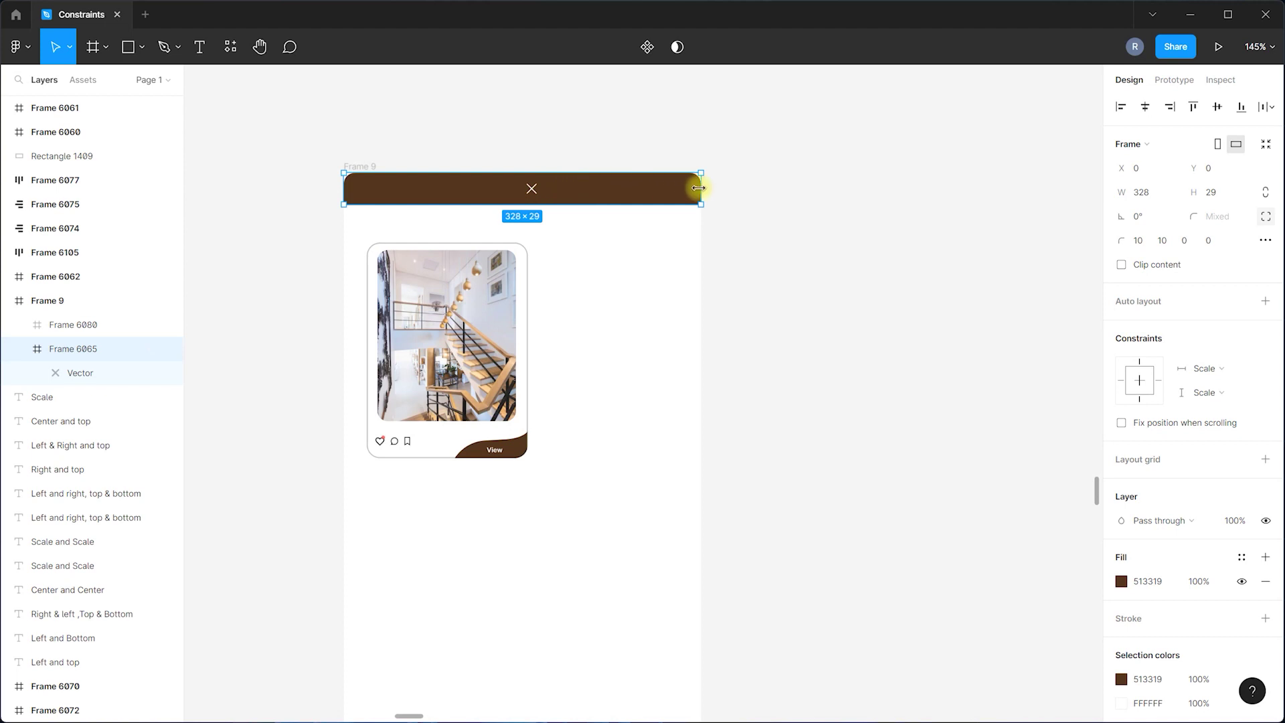
pyautogui.moveTo(700, 194)
pyautogui.mouseDown()
pyautogui.moveTo(508, 192)
pyautogui.moveTo(695, 199)
pyautogui.mouseUp()
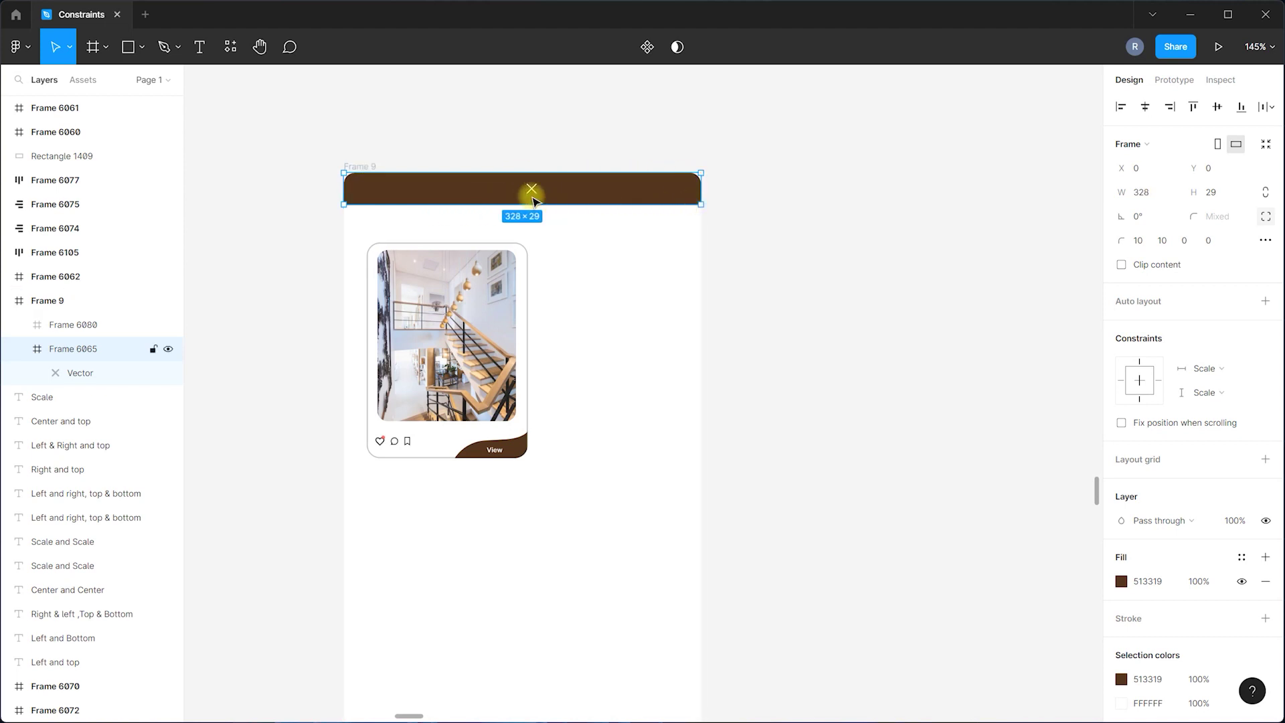
# Try moving the close icon along the brown header bar, and undo both the move and the bar's widening.
pyautogui.doubleClick(531, 189)
pyautogui.moveTo(532, 189); pyautogui.dragTo(597, 189)
pyautogui.hotkey('ctrl', 'z')
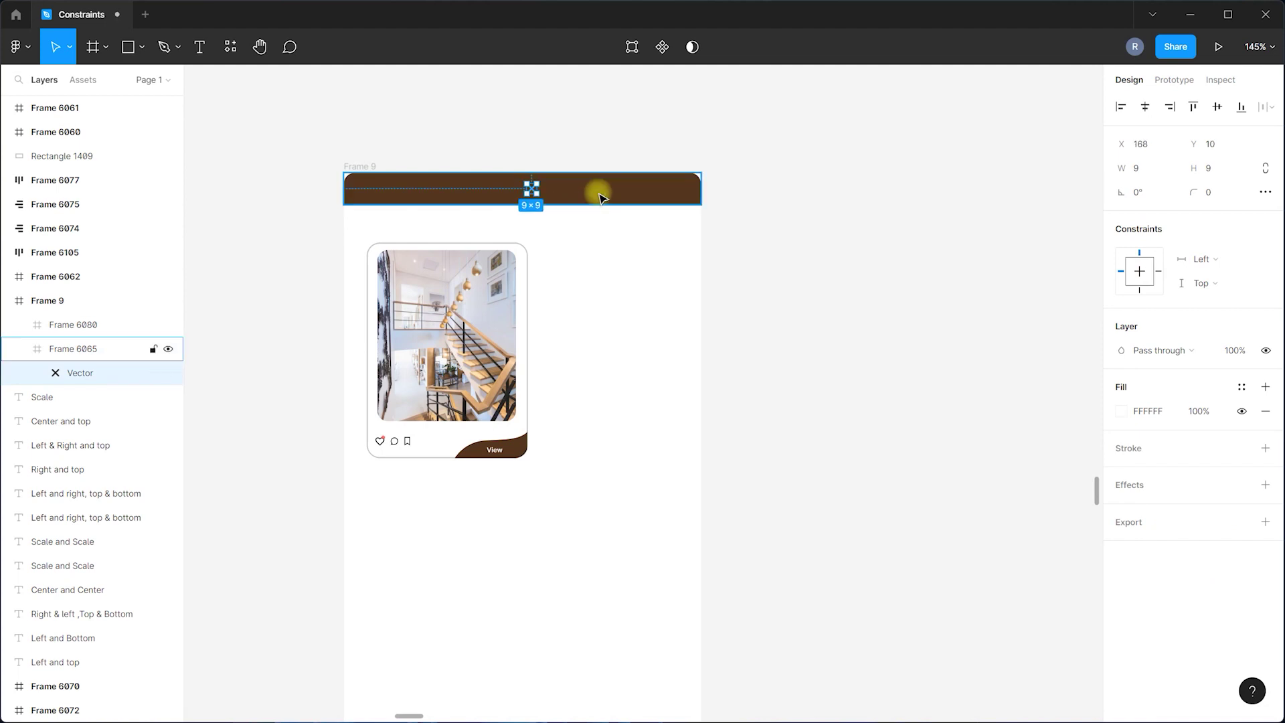
pyautogui.press('Escape')
pyautogui.hotkey('ctrl', 'z')
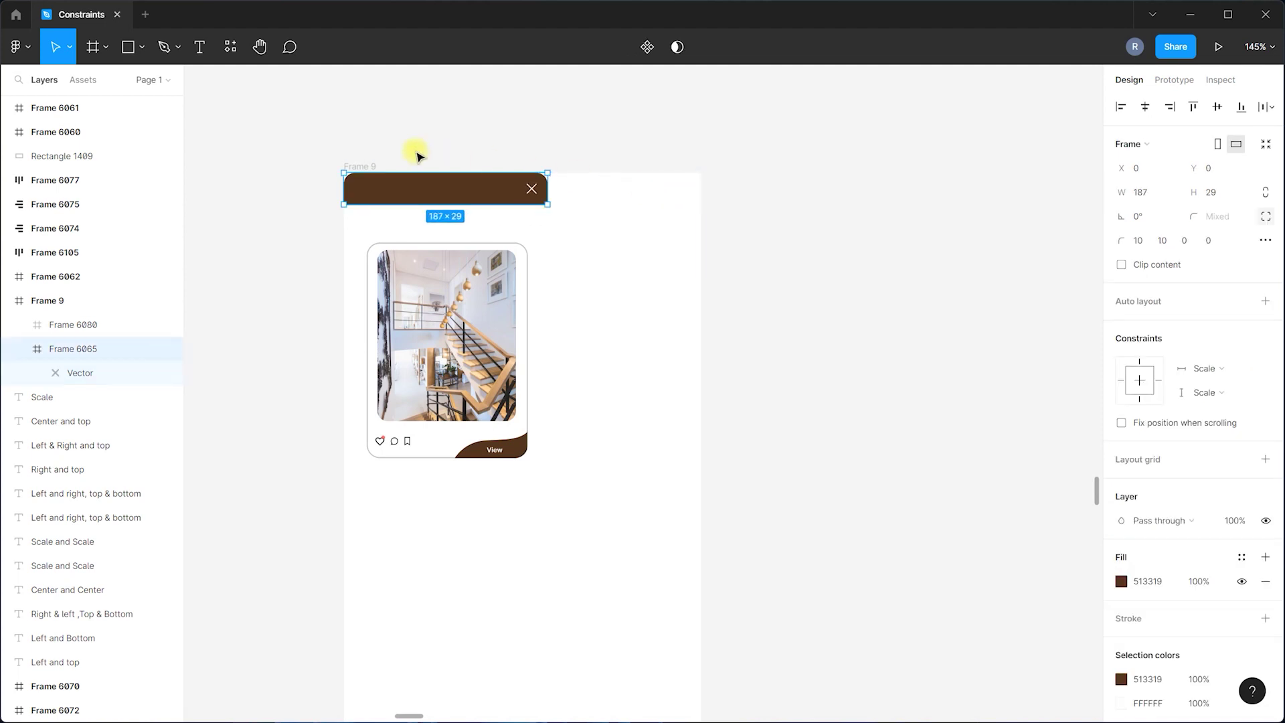
# Inspect the constraints of Frame 9's brown header bar and its close icon.
pyautogui.click(361, 167)
pyautogui.scroll(-5, 353, 221)
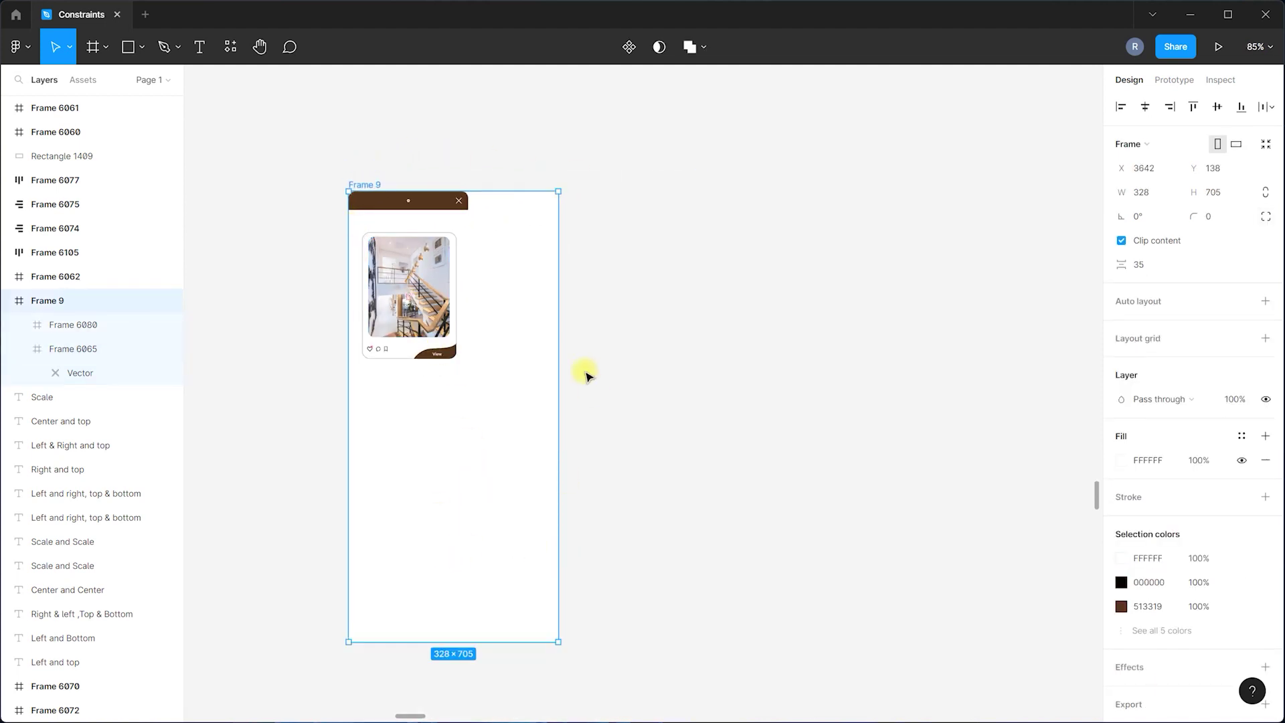
pyautogui.click(438, 208)
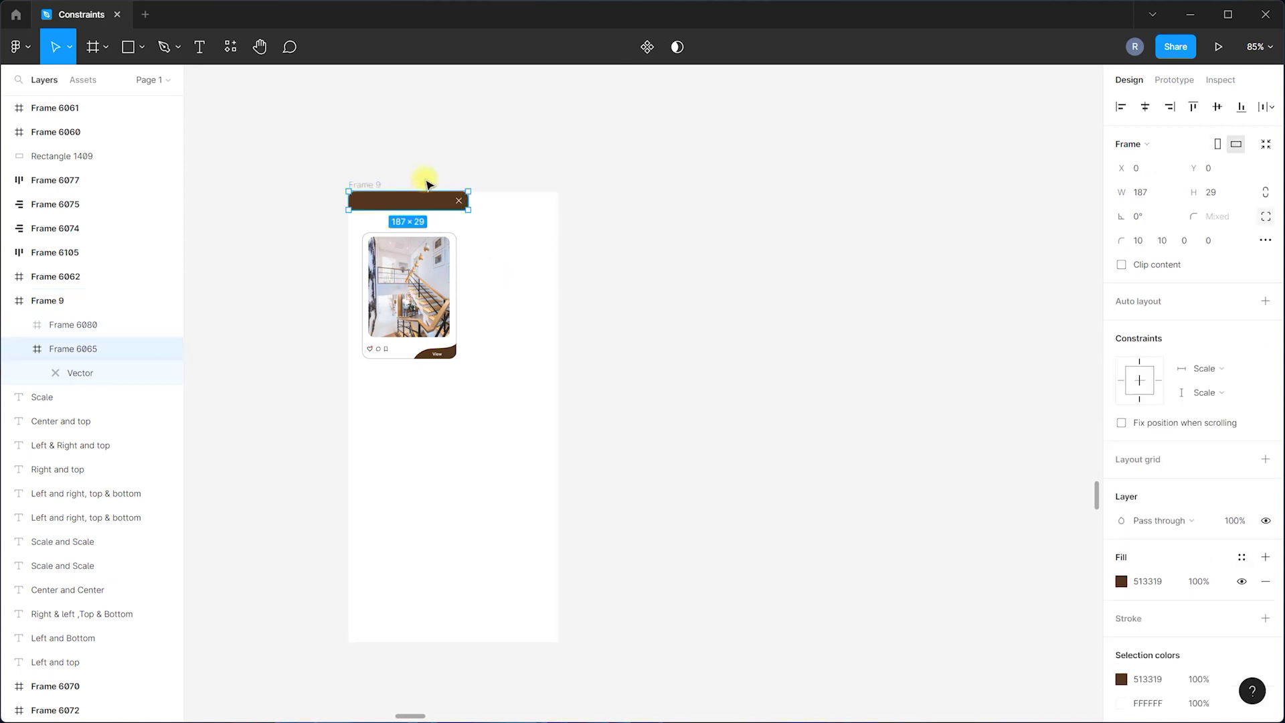
pyautogui.scroll(5, 442, 194)
pyautogui.click(496, 219)
pyautogui.scroll(-2, 608, 333)
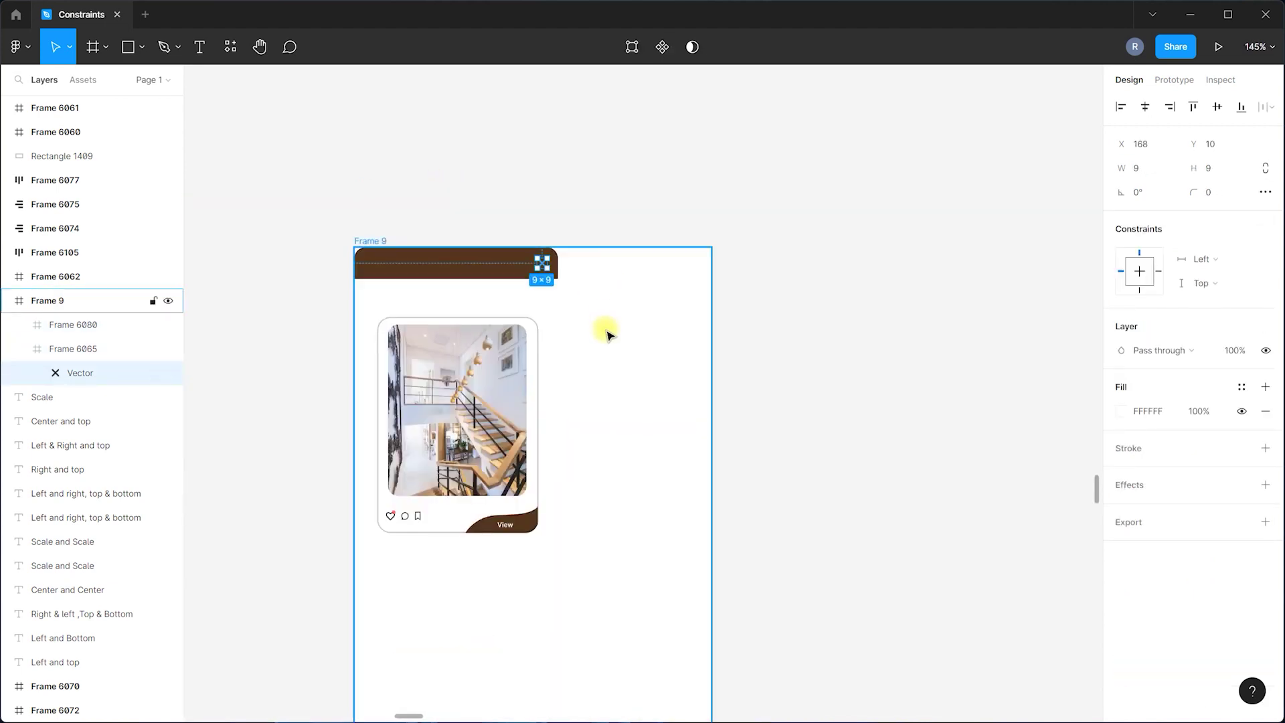
pyautogui.scroll(-4, 608, 333)
# Widen Frame 9's brown header bar to the frame's full width and select its close icon.
pyautogui.click(636, 286)
pyautogui.click(531, 279)
pyautogui.scroll(4, 502, 307)
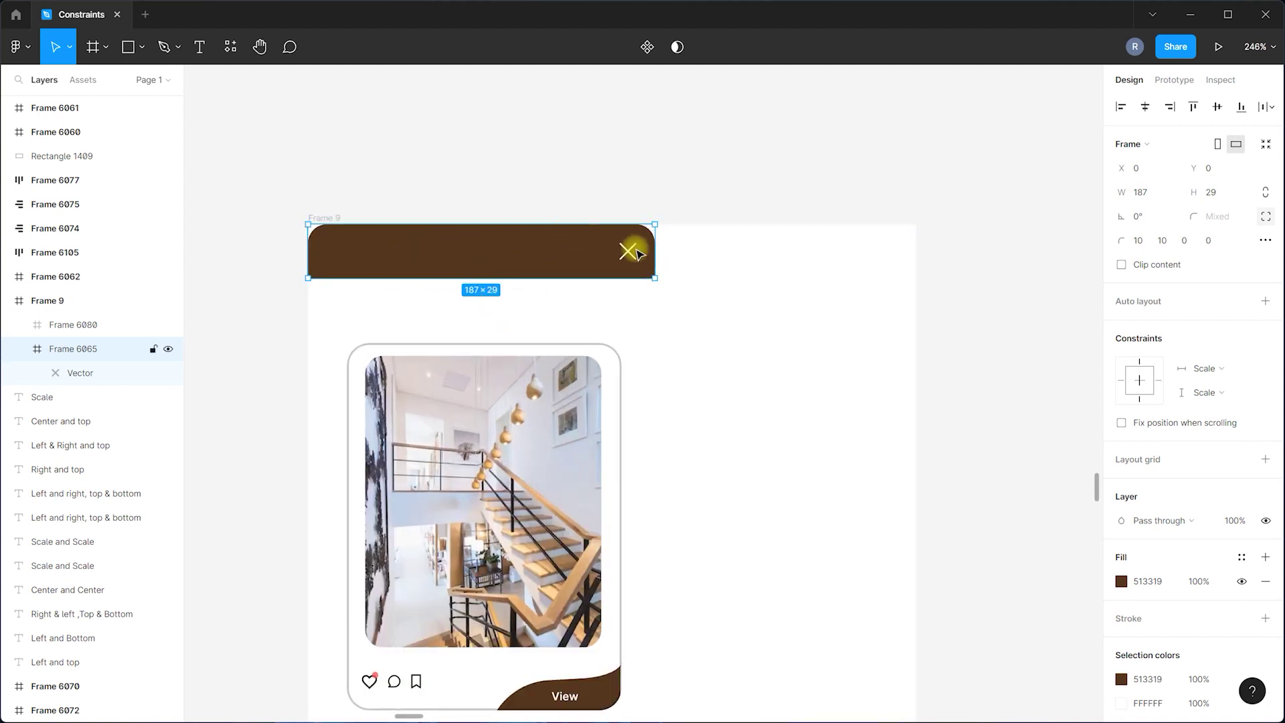
pyautogui.moveTo(664, 250); pyautogui.dragTo(916, 250)
pyautogui.click(628, 252)
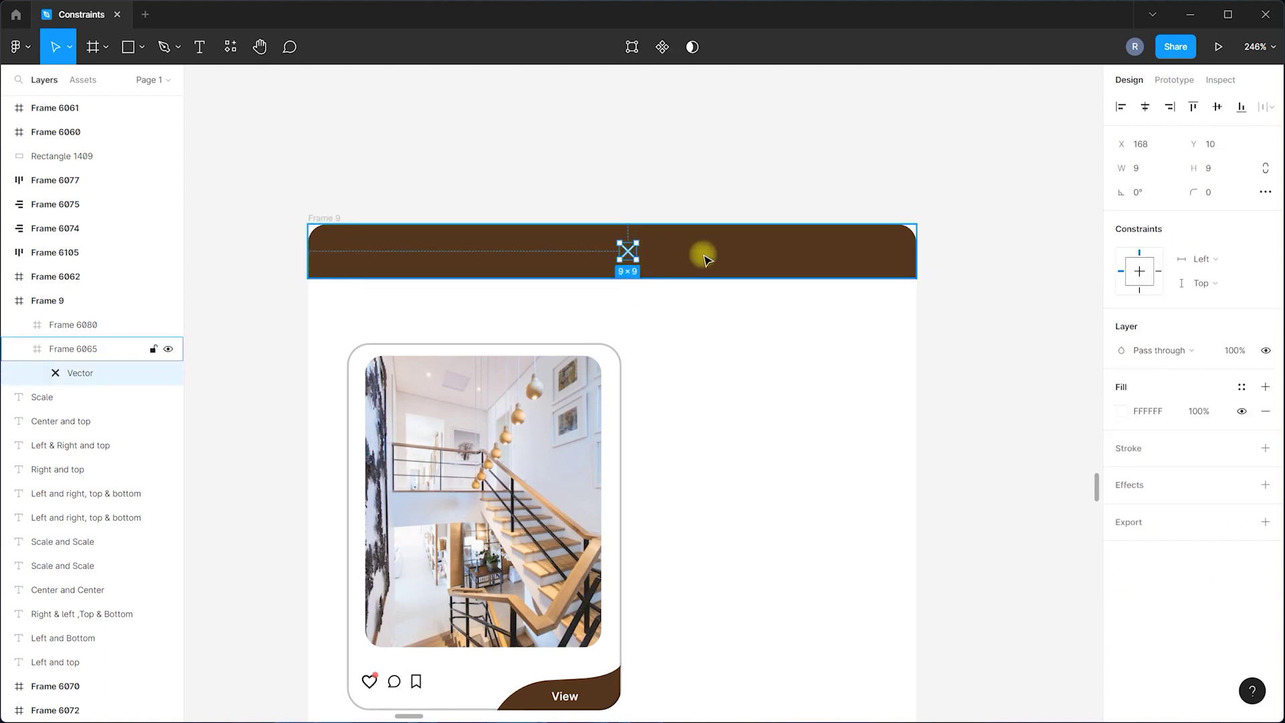
# Undo the header bar's widening, try stretching the bar to about 325 wide again, and undo that resize.
pyautogui.hotkey('ctrl', 'z')
pyautogui.hotkey('ctrl', 'z')
pyautogui.moveTo(656, 251); pyautogui.dragTo(908, 269)
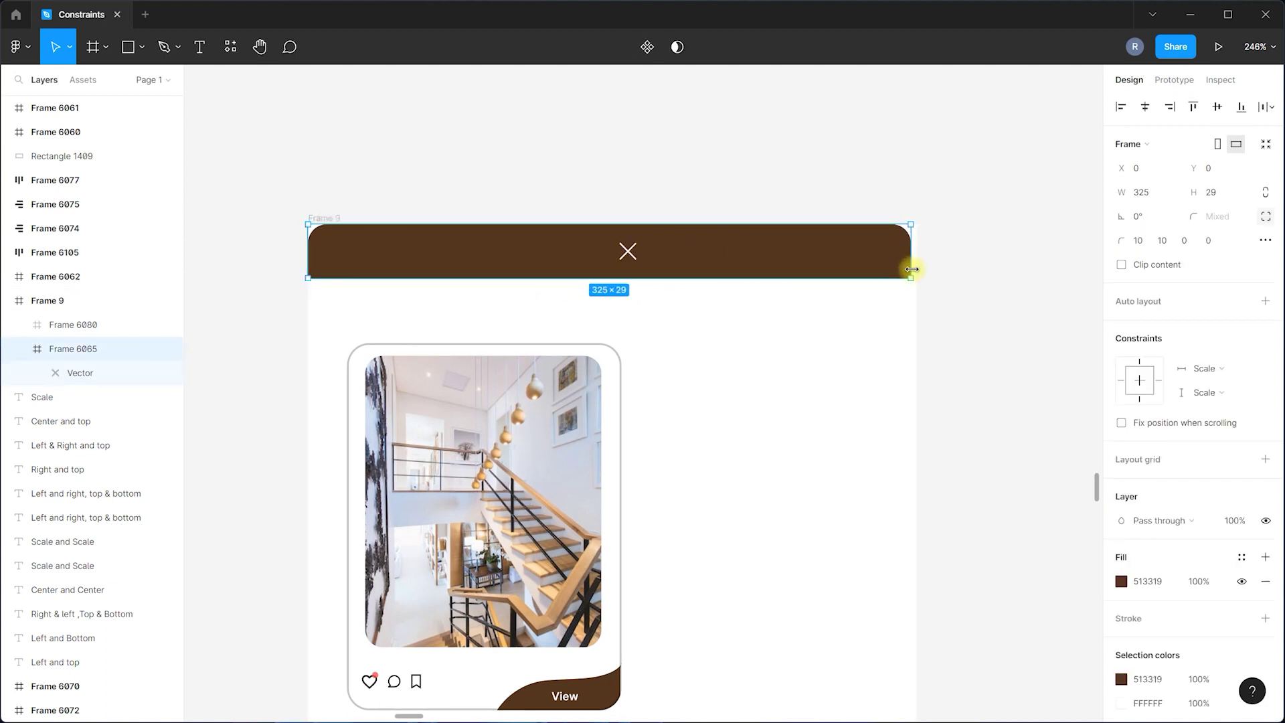
pyautogui.hotkey('ctrl', 'z')
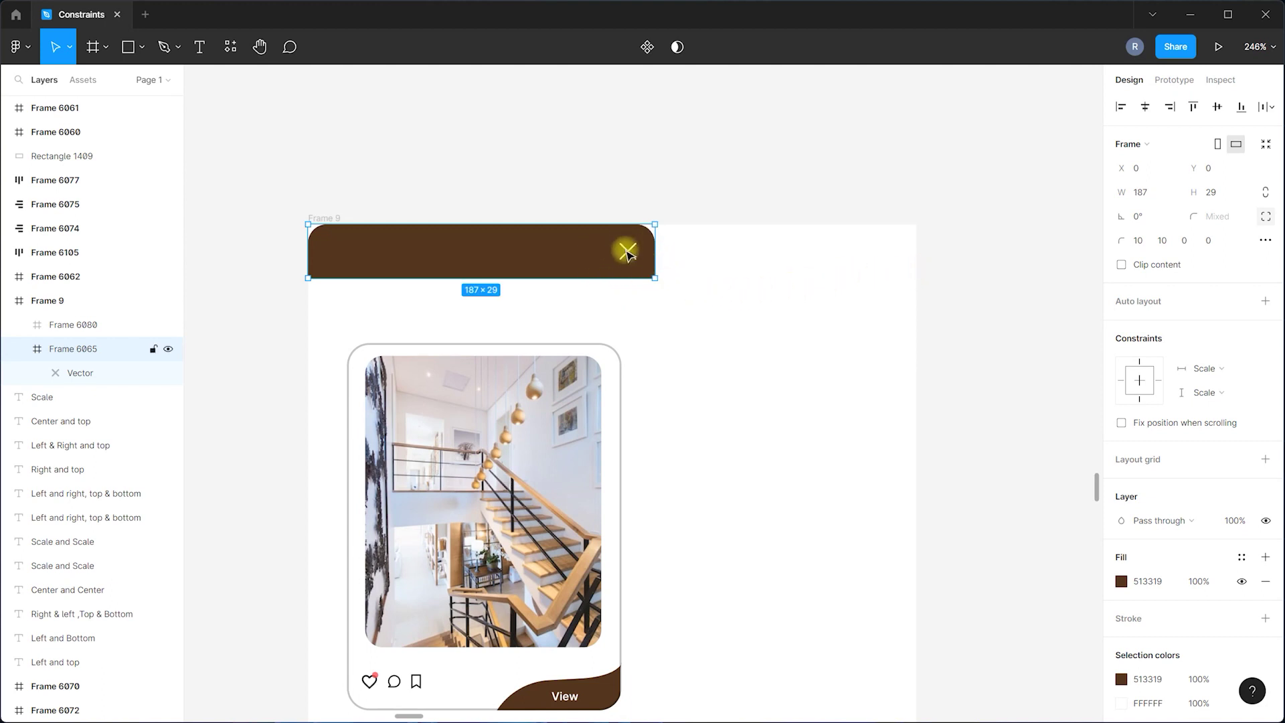
# Set the horizontal constraint of the close icon in Frame 9's brown header bar to Right.
pyautogui.scroll(-3, 409, 286)
pyautogui.doubleClick(507, 273)
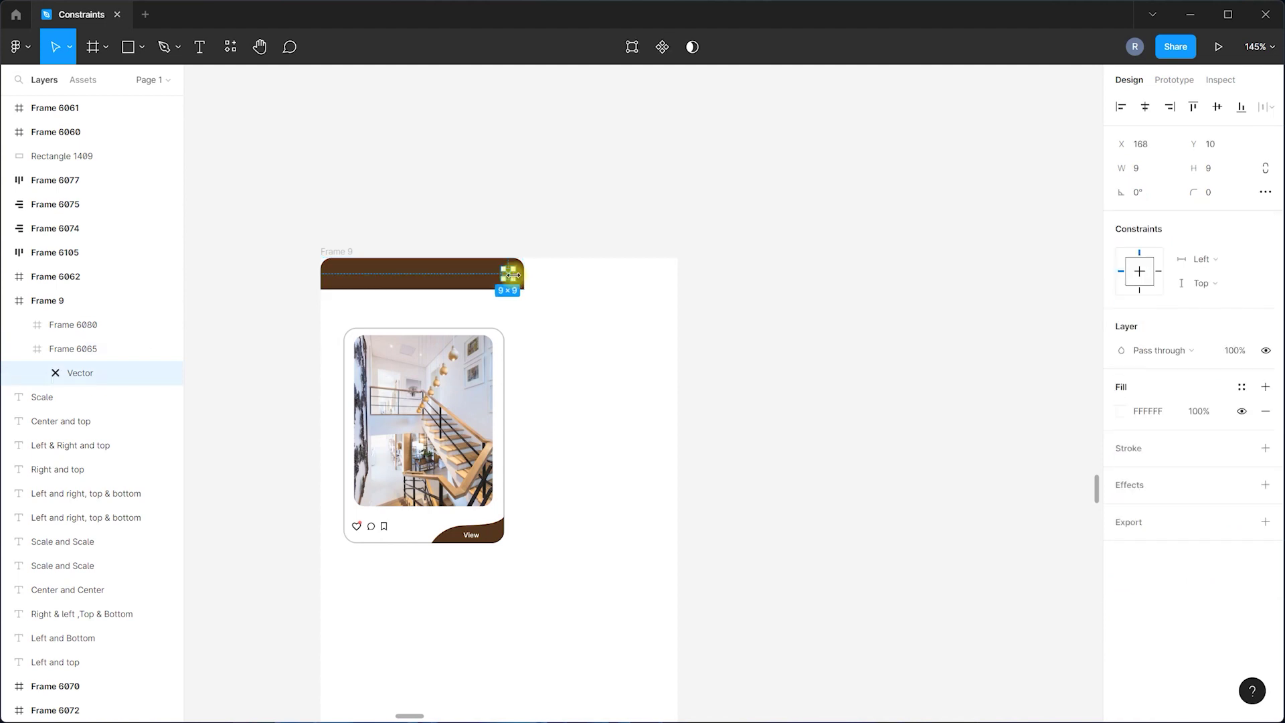
pyautogui.click(1198, 260)
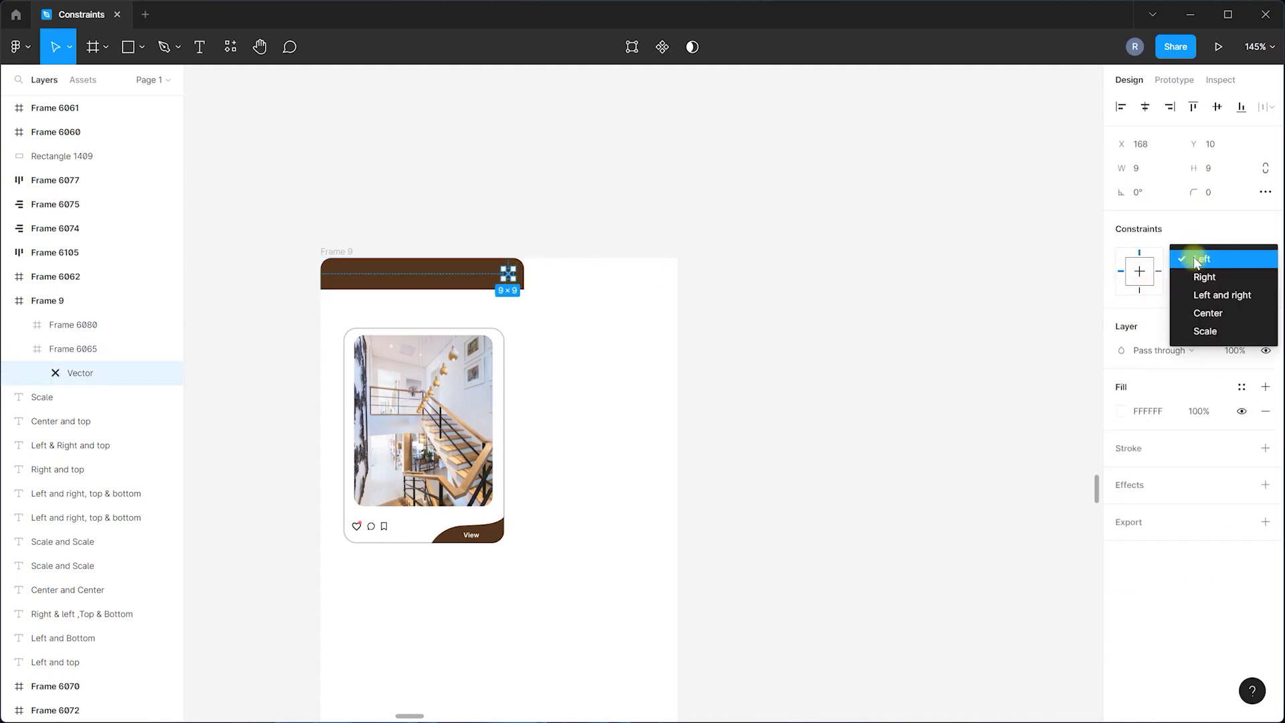
pyautogui.click(1204, 277)
pyautogui.click(1203, 284)
pyautogui.click(1203, 281)
pyautogui.click(583, 225)
# Widen Frame 9's brown header bar to 328, matching the frame's full width.
pyautogui.click(499, 275)
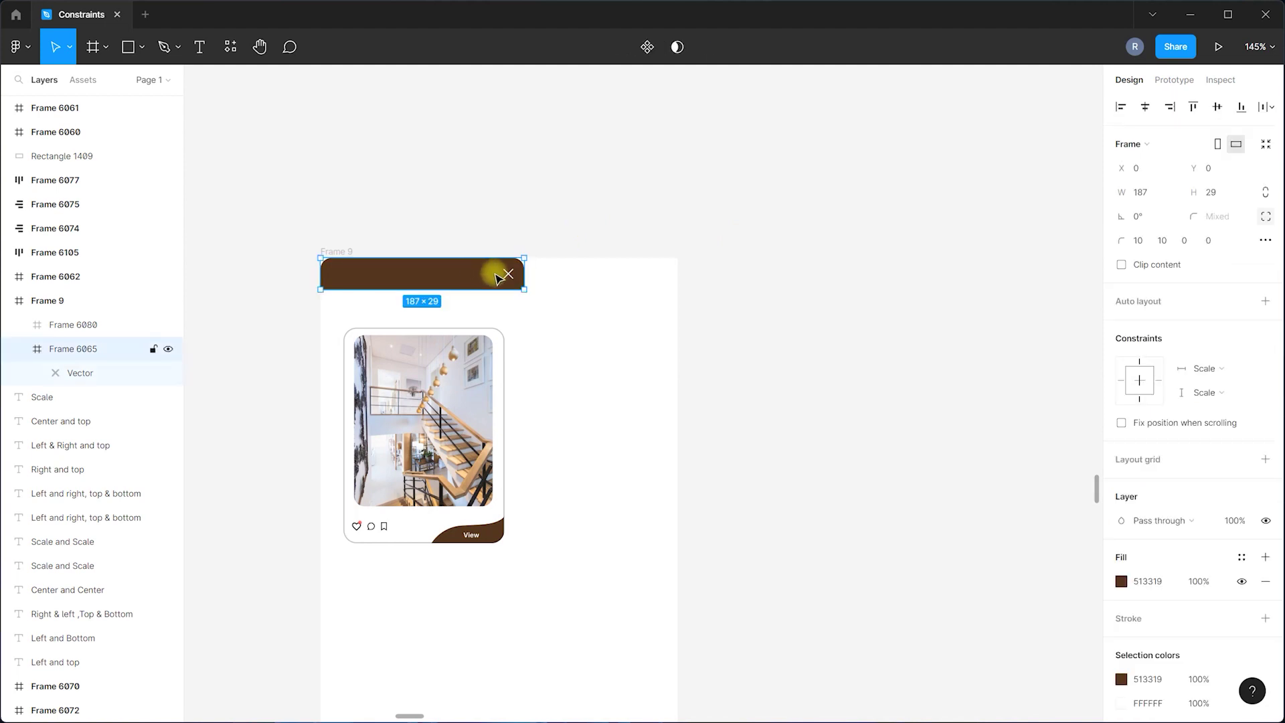
pyautogui.moveTo(533, 274); pyautogui.dragTo(683, 286)
pyautogui.hotkey('ctrl', 'z')
pyautogui.moveTo(525, 273); pyautogui.dragTo(672, 286)
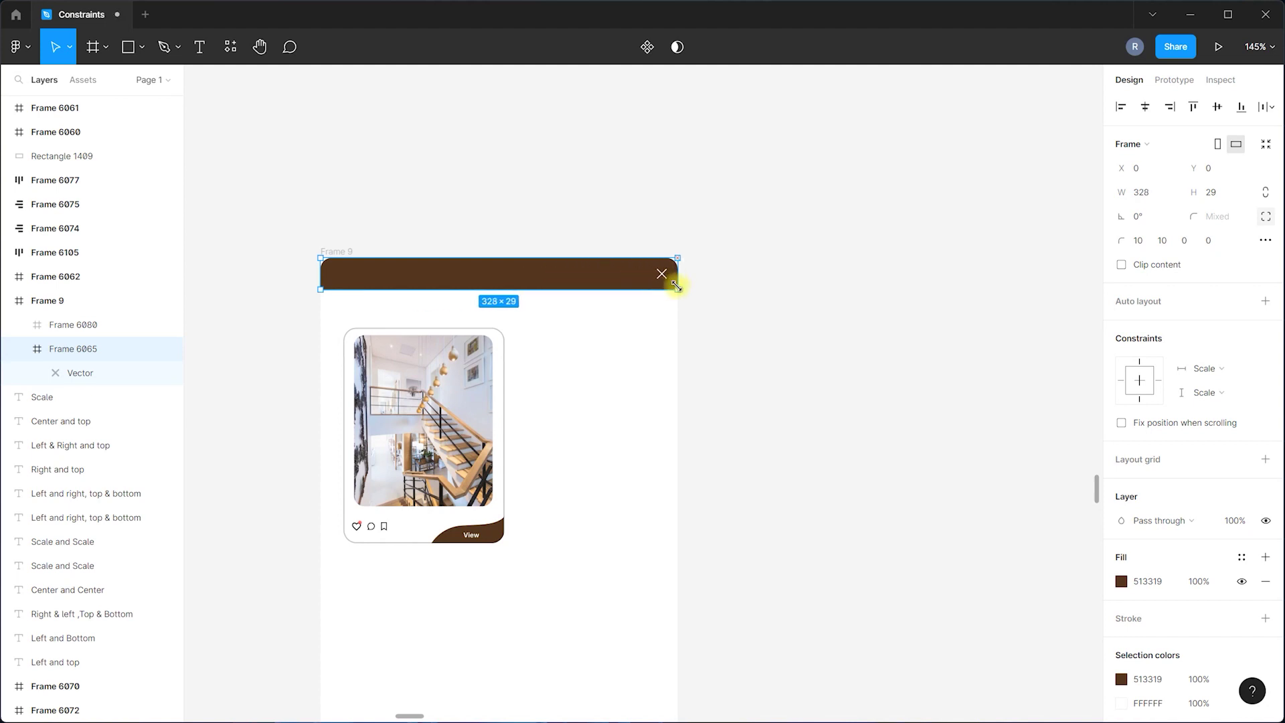
pyautogui.click(774, 284)
# Try drawing a rectangle about 112 × 21 over the lower part of the staircase card, and delete it.
pyautogui.click(427, 474)
pyautogui.scroll(-5, 428, 473)
pyautogui.click(678, 316)
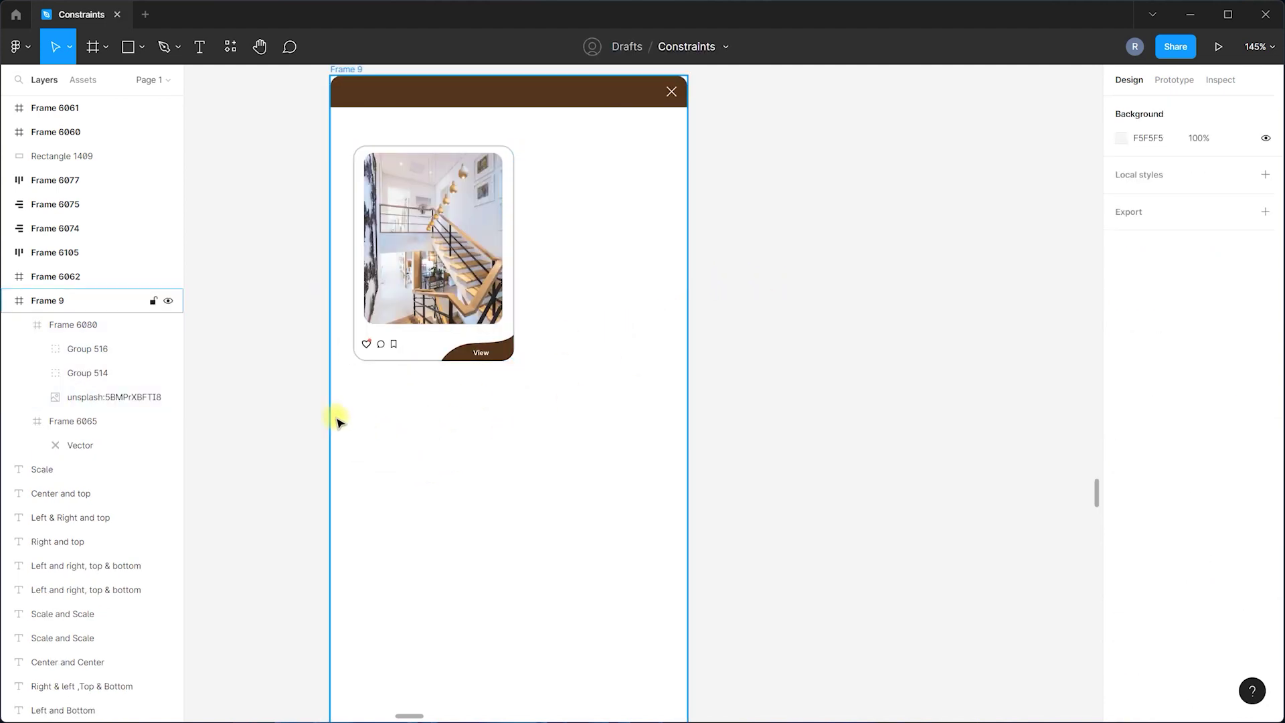
pyautogui.scroll(-3, 361, 402)
pyautogui.scroll(3, 356, 425)
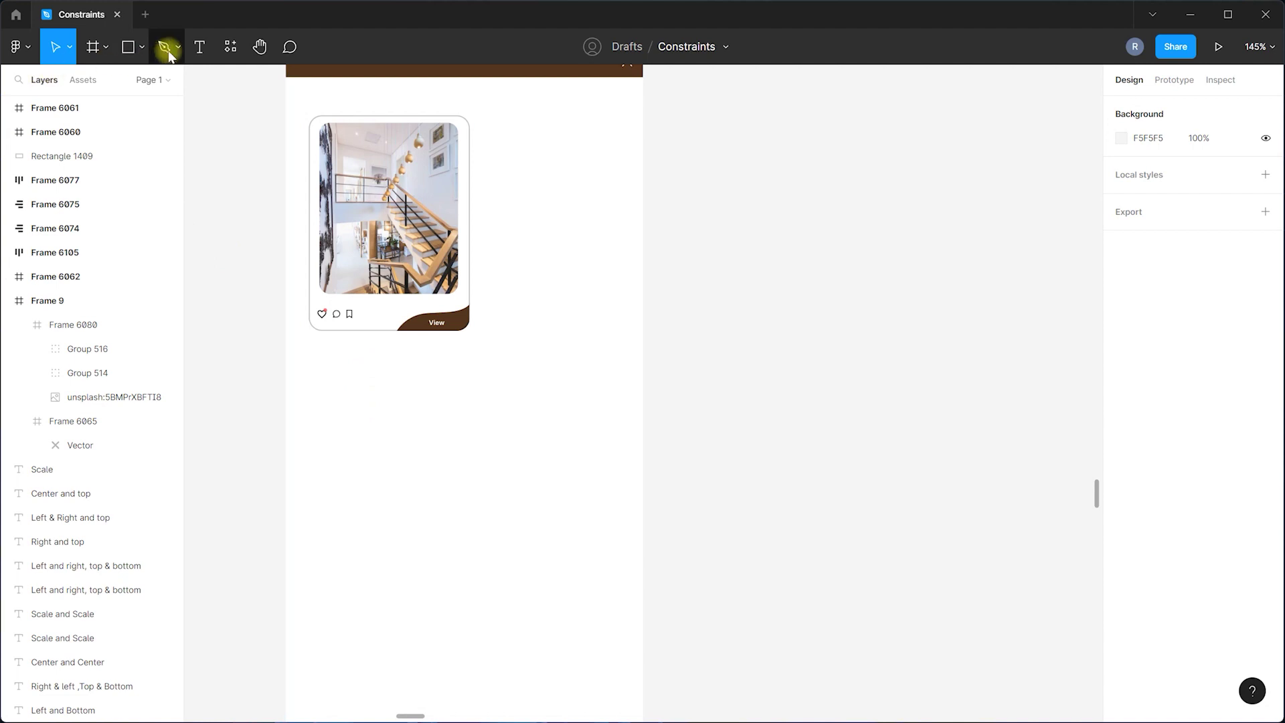
pyautogui.click(139, 47)
pyautogui.click(138, 85)
pyautogui.moveTo(327, 296)
pyautogui.mouseDown()
pyautogui.moveTo(490, 330)
pyautogui.moveTo(449, 317)
pyautogui.mouseUp()
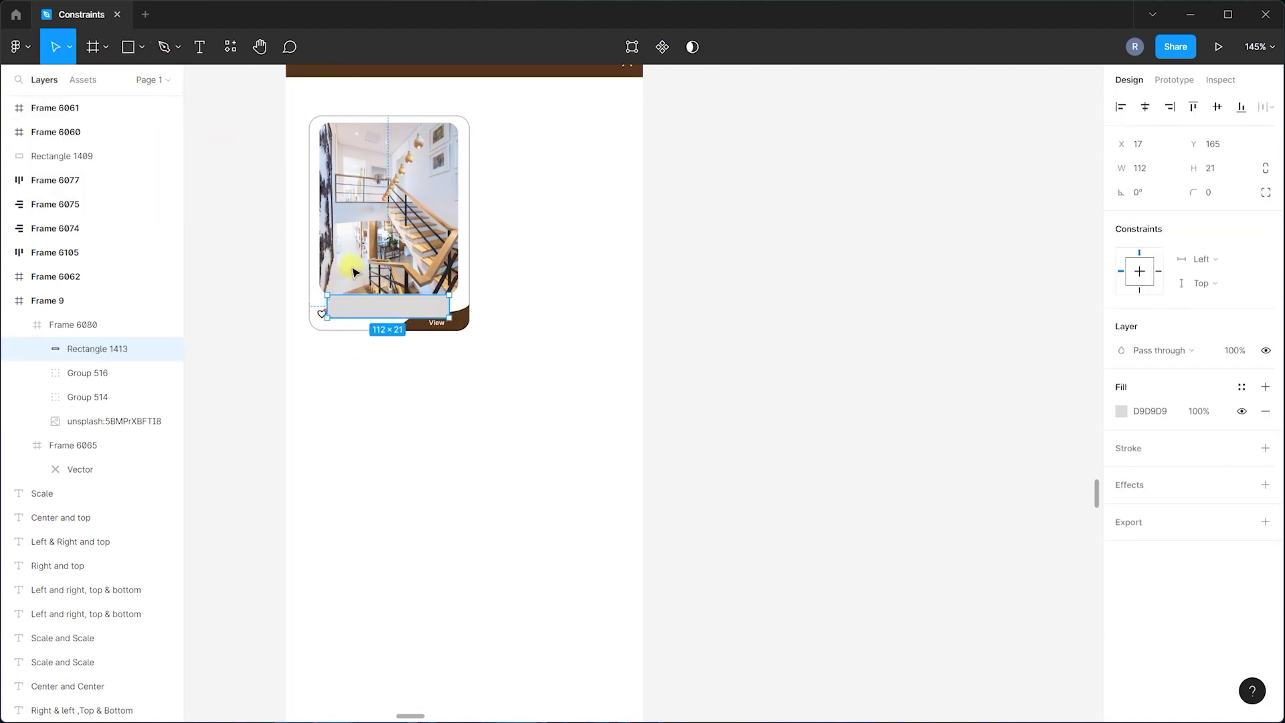
pyautogui.press('Delete')
# Try adding a text box about 118 × 43 reading "xxxxxxxxx" over the card's lower part, and clear it.
pyautogui.click(199, 47)
pyautogui.moveTo(328, 288); pyautogui.dragTo(459, 335)
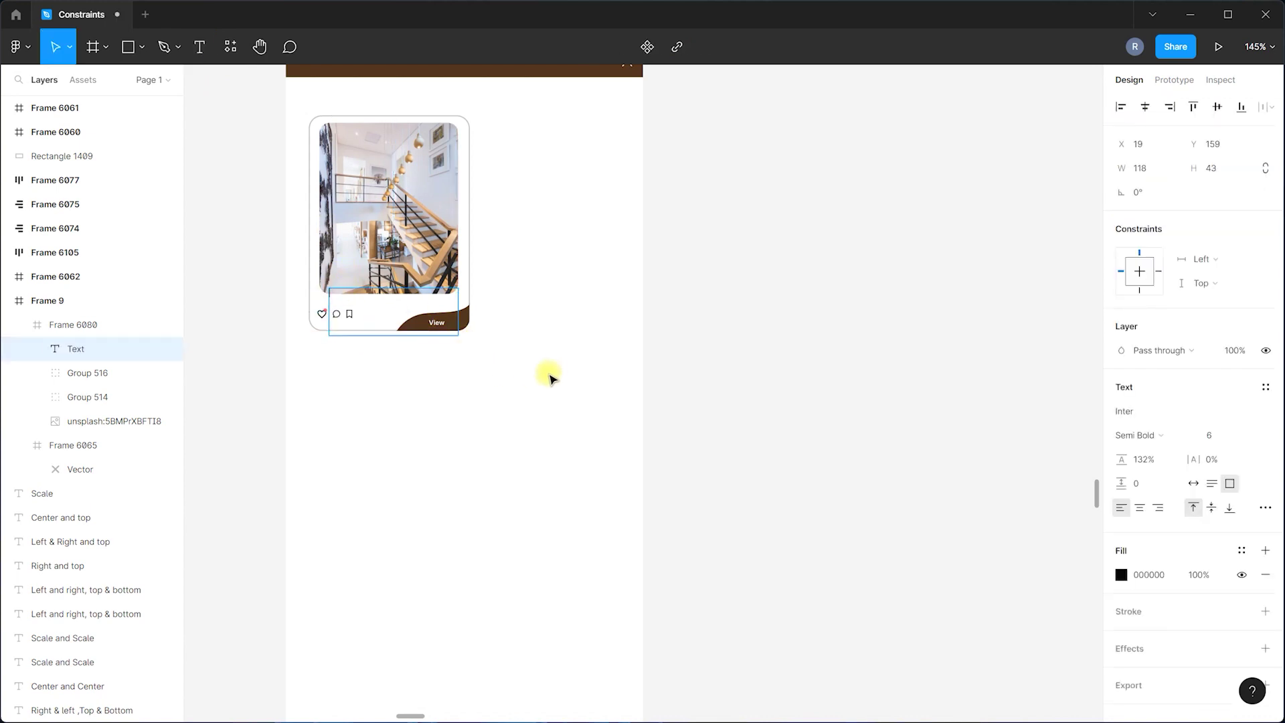
pyautogui.write('xxxxxxxxx')
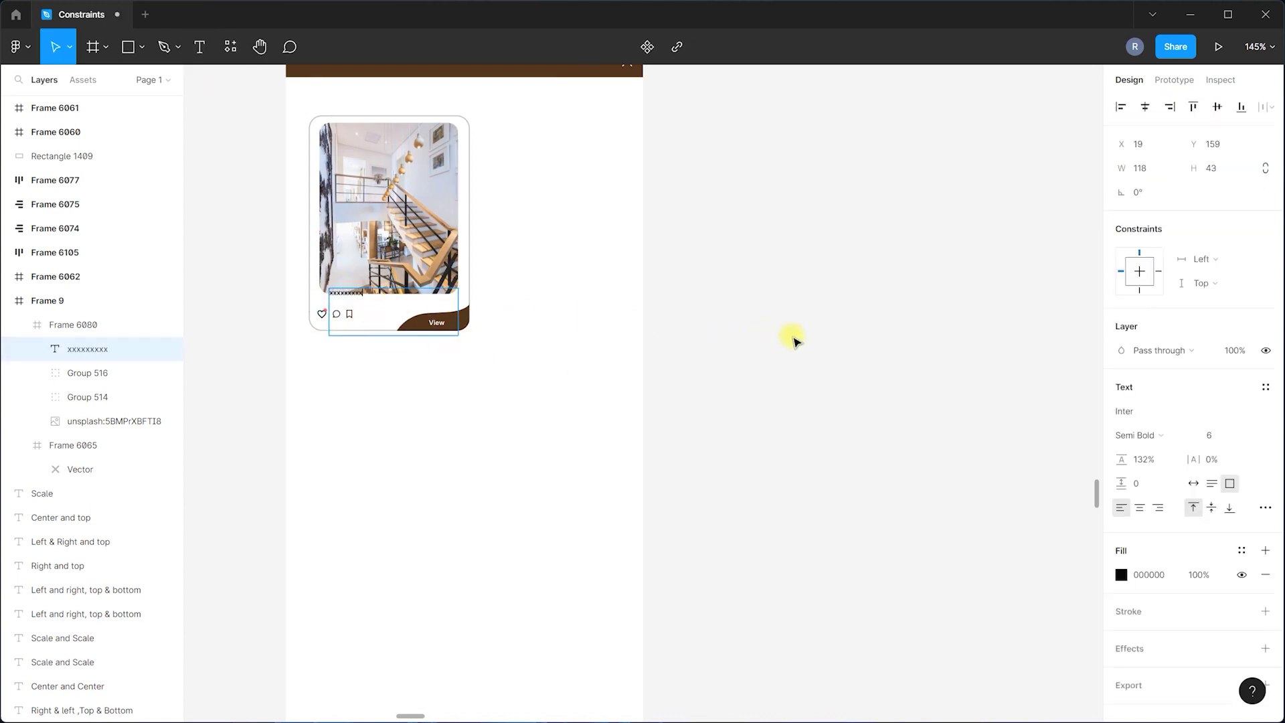
pyautogui.hotkey('ctrl', 'a')
pyautogui.press('BackSpace')
pyautogui.click(793, 342)
# Try stretching the staircase card to a height of about 305, and undo the resize.
pyautogui.click(368, 322)
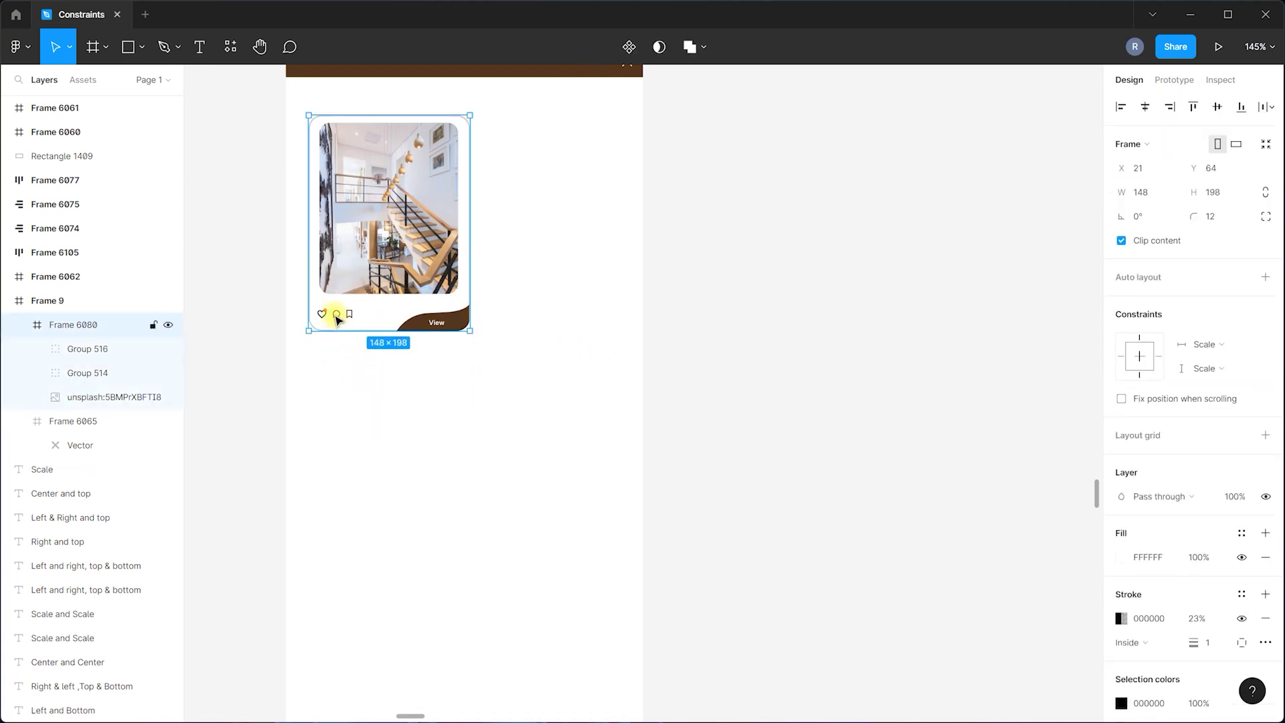
pyautogui.doubleClick(336, 314)
pyautogui.click(533, 339)
pyautogui.click(376, 333)
pyautogui.moveTo(379, 332); pyautogui.dragTo(388, 447)
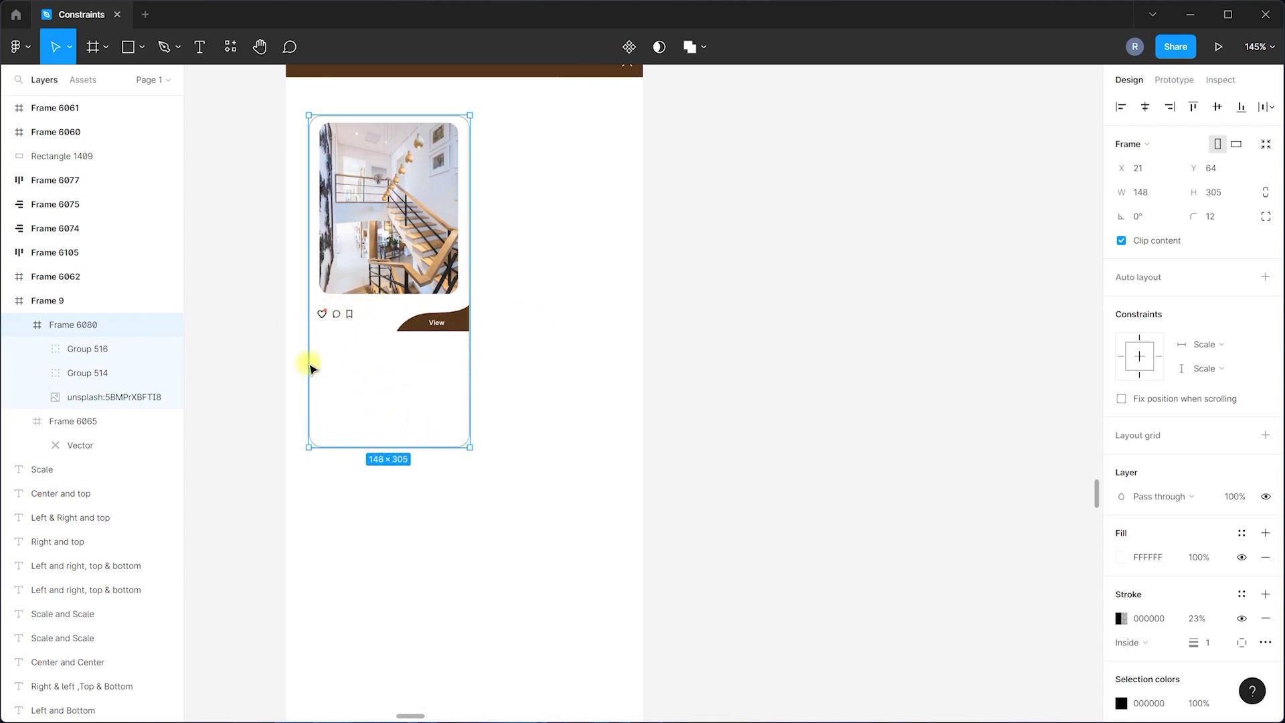
pyautogui.hotkey('ctrl', 'z')
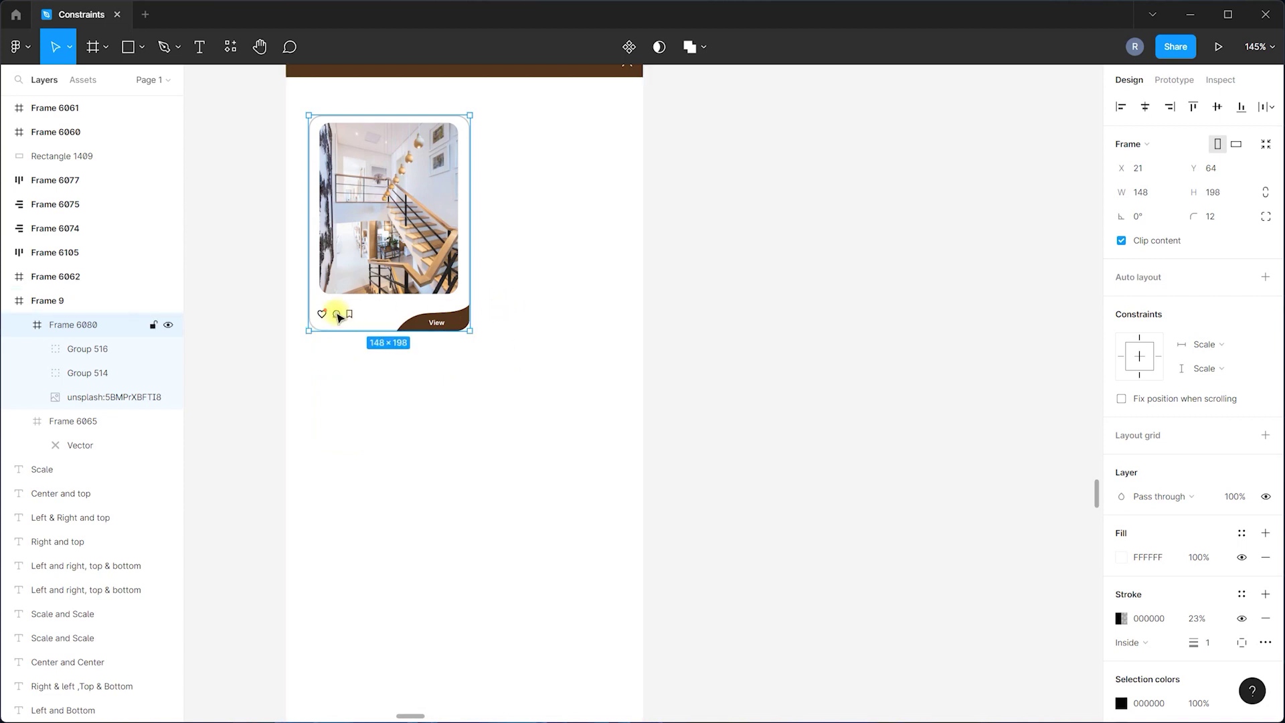
# Set the vertical constraint of the card's heart, comment and bookmark icon group to Bottom, keeping Left horizontally.
pyautogui.click(338, 317)
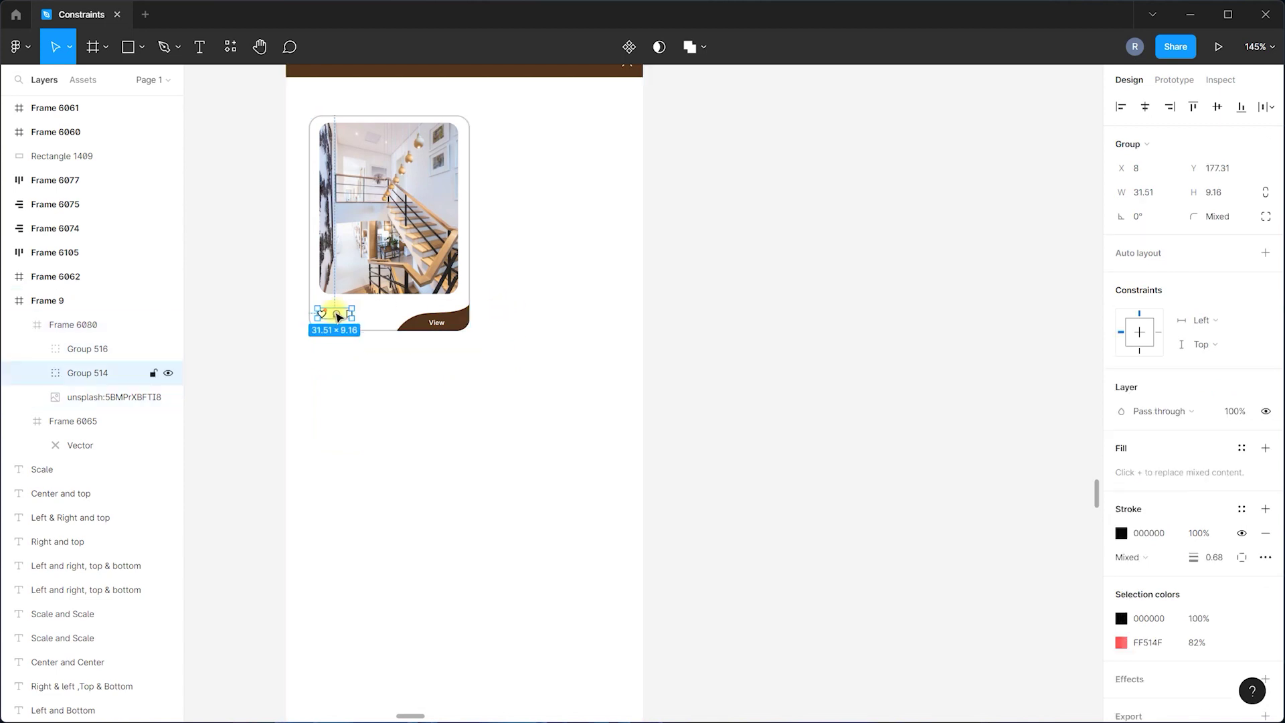
pyautogui.click(1201, 322)
pyautogui.click(1198, 324)
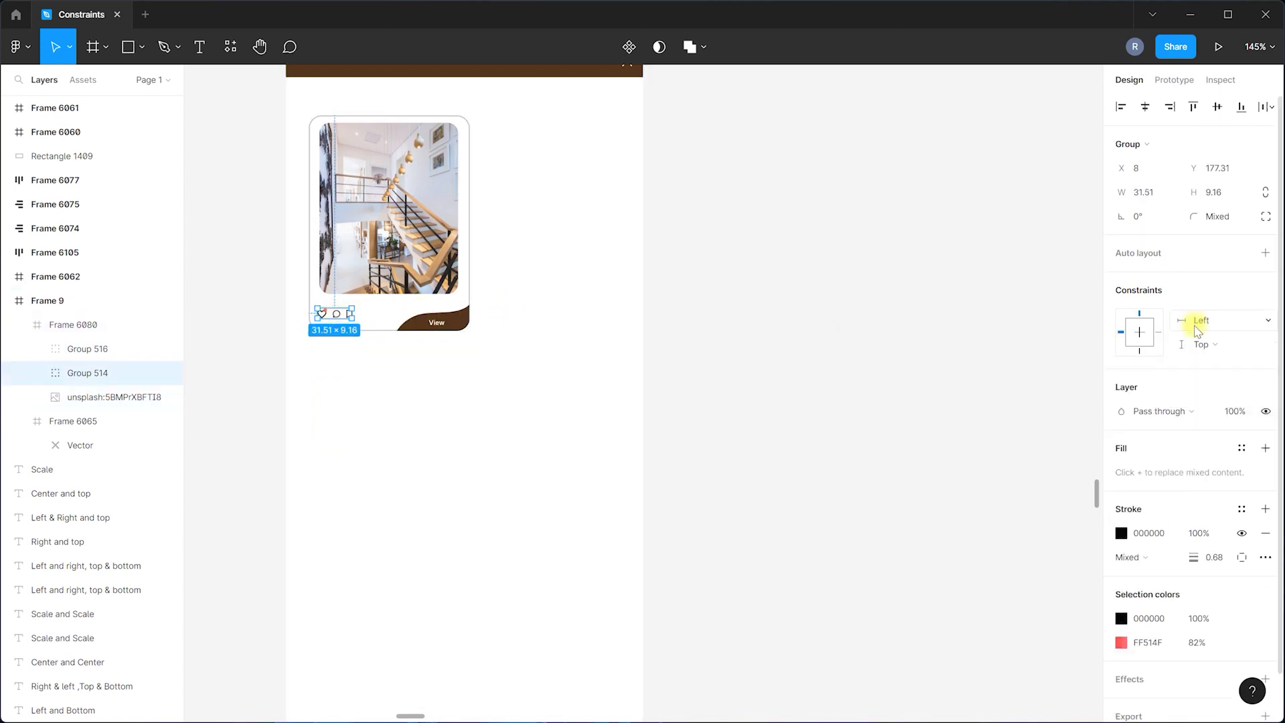
pyautogui.click(1202, 345)
pyautogui.click(1210, 362)
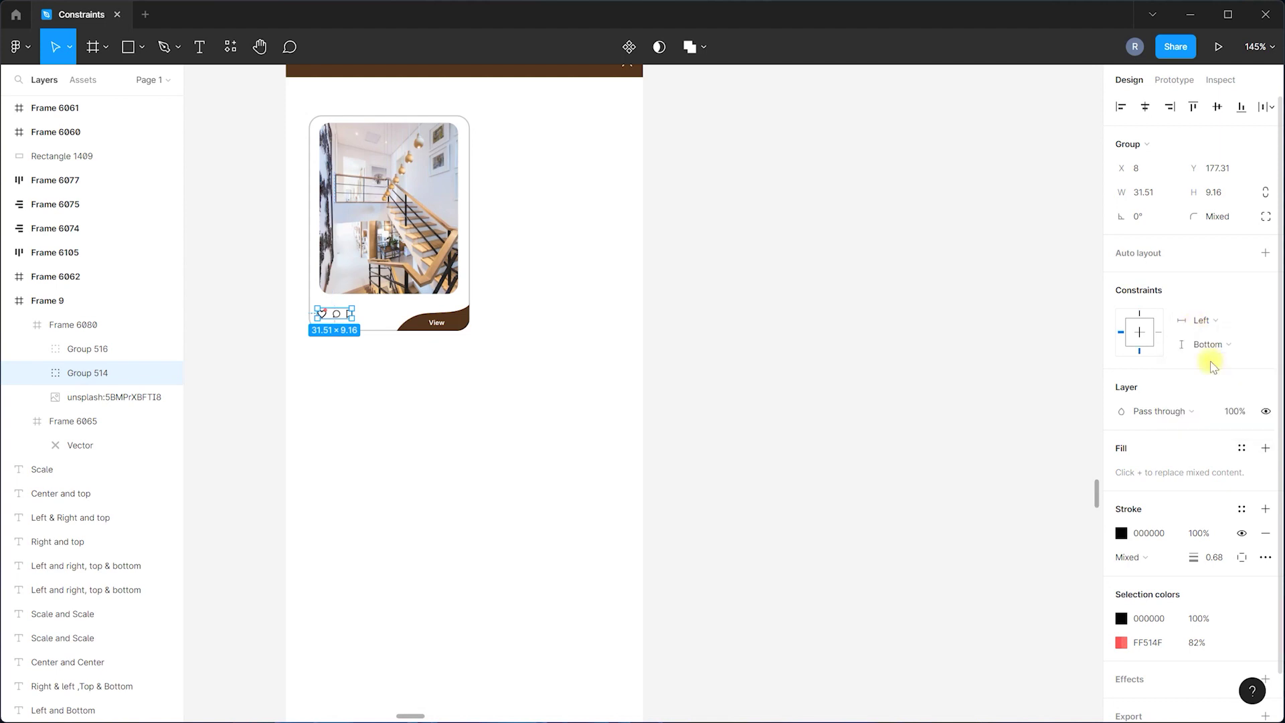
# Test the icon group's constraint by stretching the card to a height of about 300, and undo the resize.
pyautogui.click(458, 285)
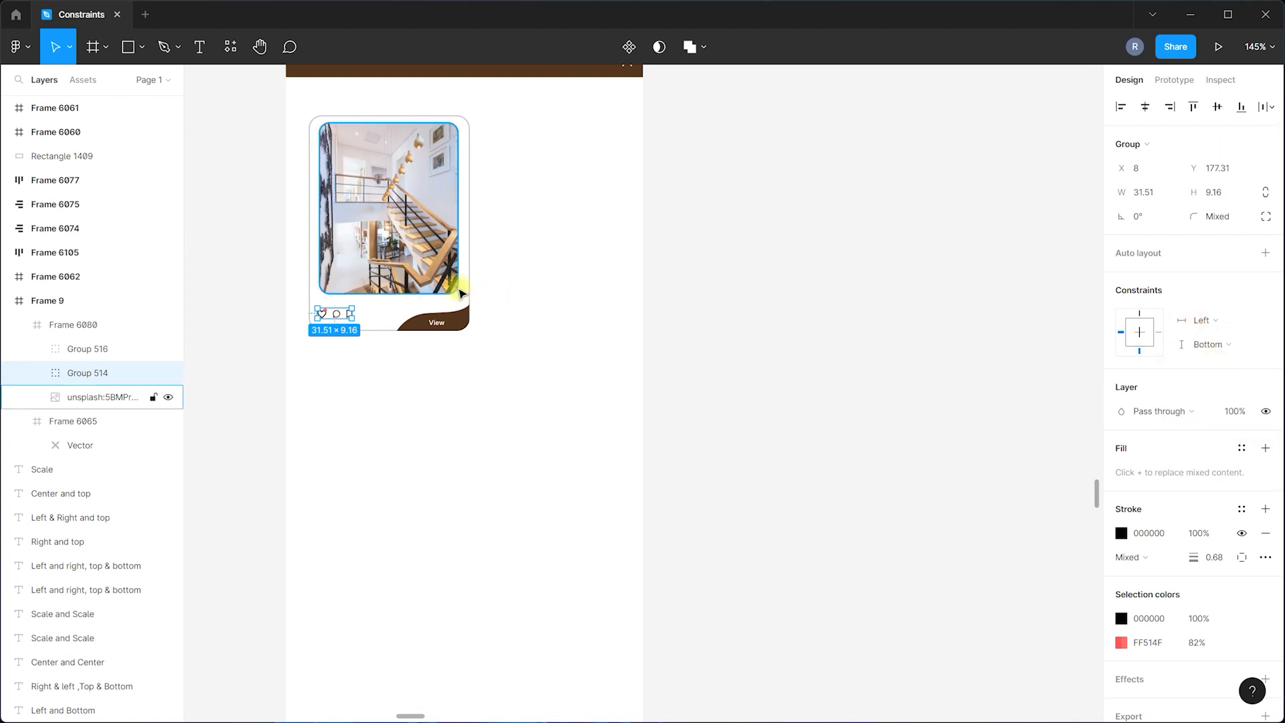
pyautogui.click(479, 286)
pyautogui.click(438, 306)
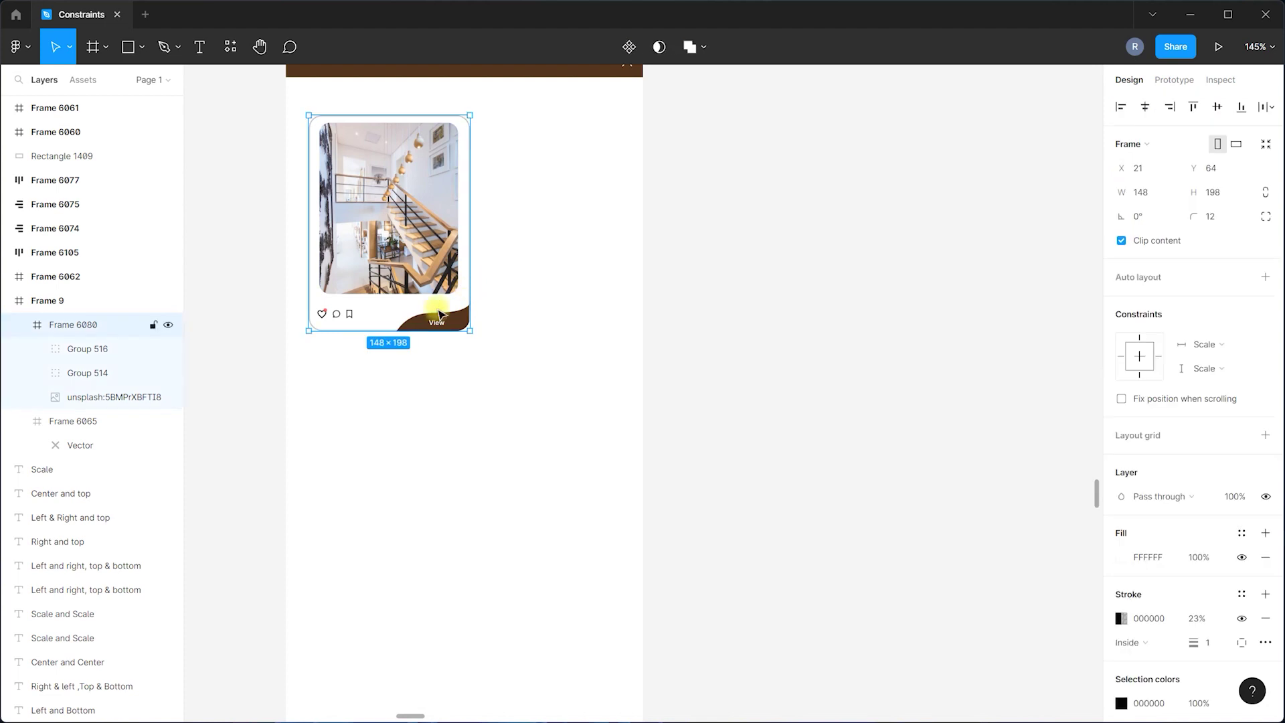
pyautogui.moveTo(393, 330); pyautogui.dragTo(383, 450)
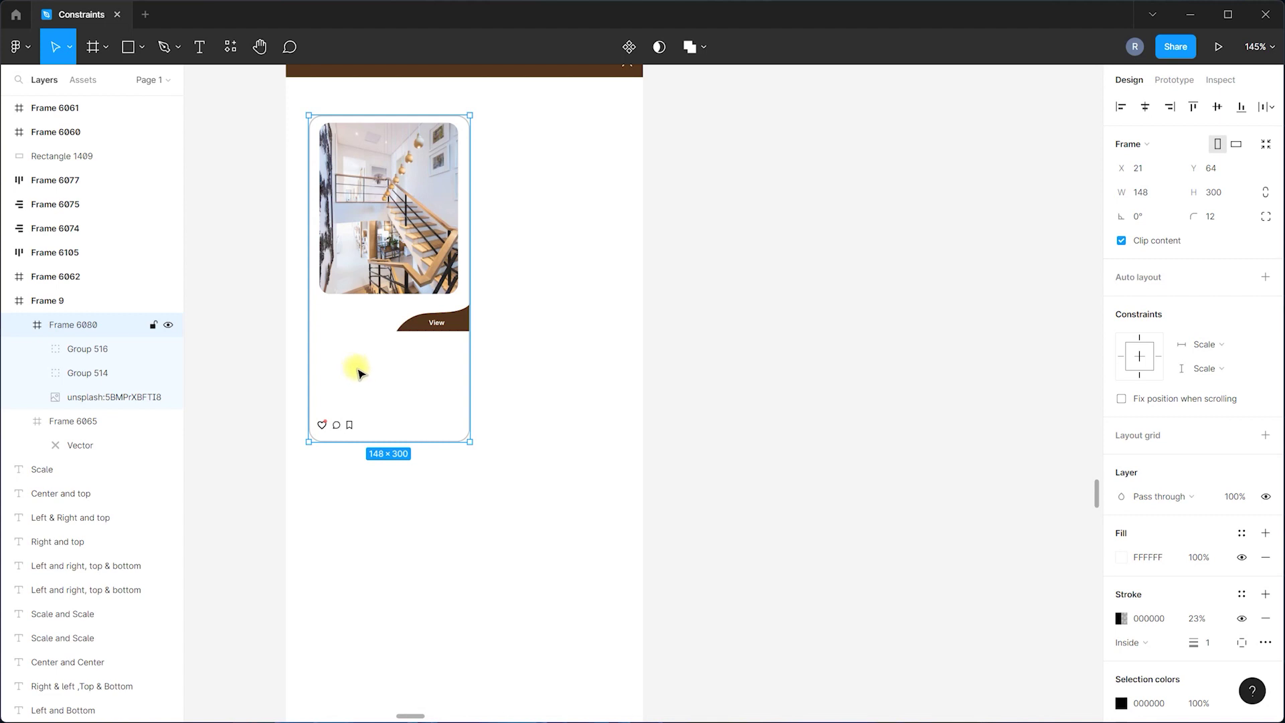
pyautogui.hotkey('ctrl', 'z')
pyautogui.hotkey('ctrl', 'z')
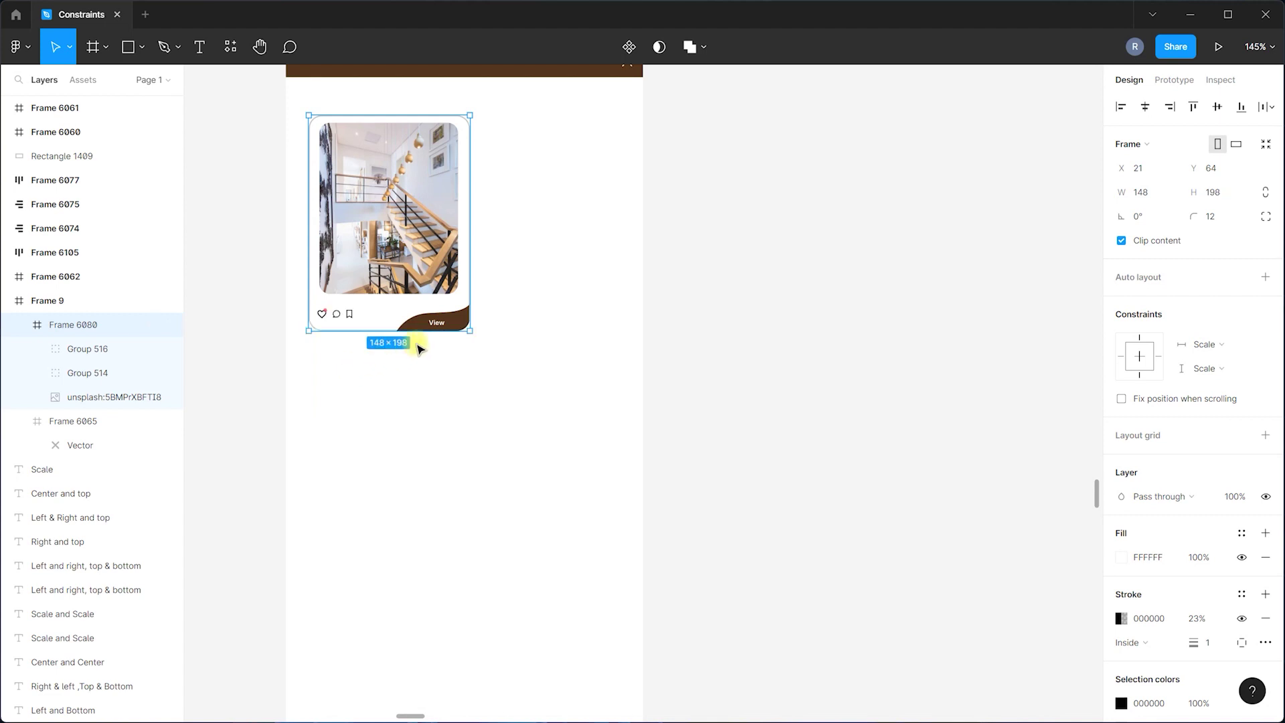
# Set the constraints of the card's brown View button group to Right and Bottom.
pyautogui.click(452, 325)
pyautogui.click(1235, 328)
pyautogui.click(1222, 337)
pyautogui.click(1222, 347)
pyautogui.click(1209, 363)
# Stretch the staircase card to a height of about 309 to test the View button's constraints.
pyautogui.click(631, 358)
pyautogui.click(381, 326)
pyautogui.moveTo(372, 328); pyautogui.dragTo(373, 453)
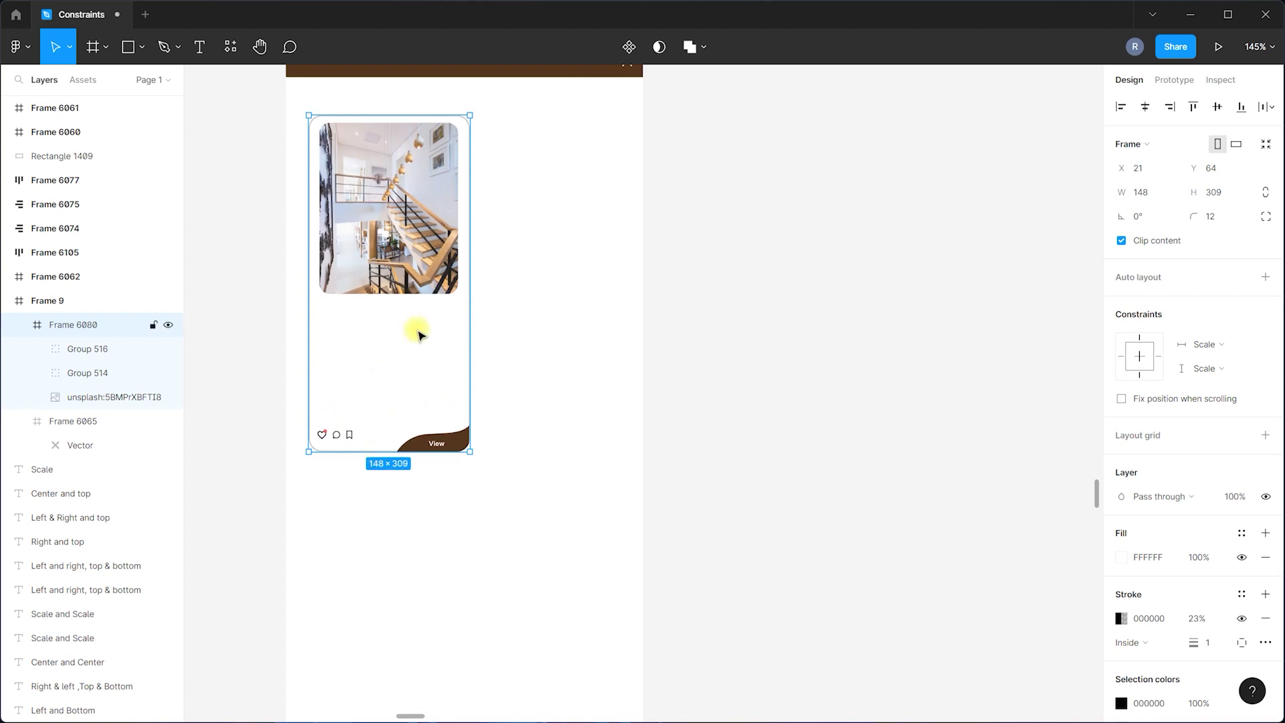
# Try adding a text box about 134 × 72 reading "xxxxxxx" in the card's empty space, and delete the text.
pyautogui.click(200, 46)
pyautogui.moveTo(324, 327); pyautogui.dragTo(471, 405)
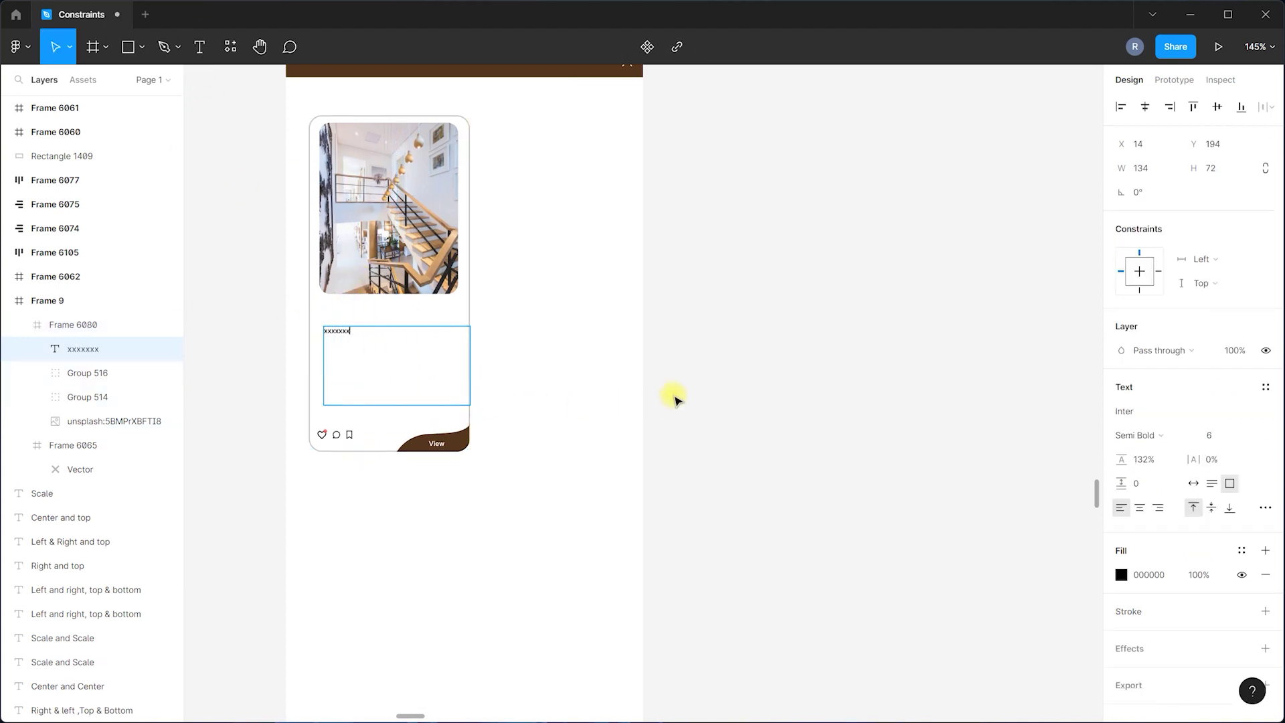
pyautogui.press('BackSpace')
pyautogui.press('BackSpace')
pyautogui.press('BackSpace')
pyautogui.press('BackSpace')
pyautogui.press('BackSpace')
pyautogui.press('BackSpace')
pyautogui.press('BackSpace')
pyautogui.press('BackSpace')
pyautogui.press('BackSpace')
pyautogui.press('BackSpace')
pyautogui.press('BackSpace')
pyautogui.press('BackSpace')
pyautogui.press('BackSpace')
pyautogui.press('BackSpace')
pyautogui.press('BackSpace')
pyautogui.press('BackSpace')
pyautogui.press('BackSpace')
pyautogui.press('BackSpace')
# Try widening the staircase card several times to test its contents' constraints, undoing each resize.
pyautogui.moveTo(479, 309); pyautogui.dragTo(582, 321)
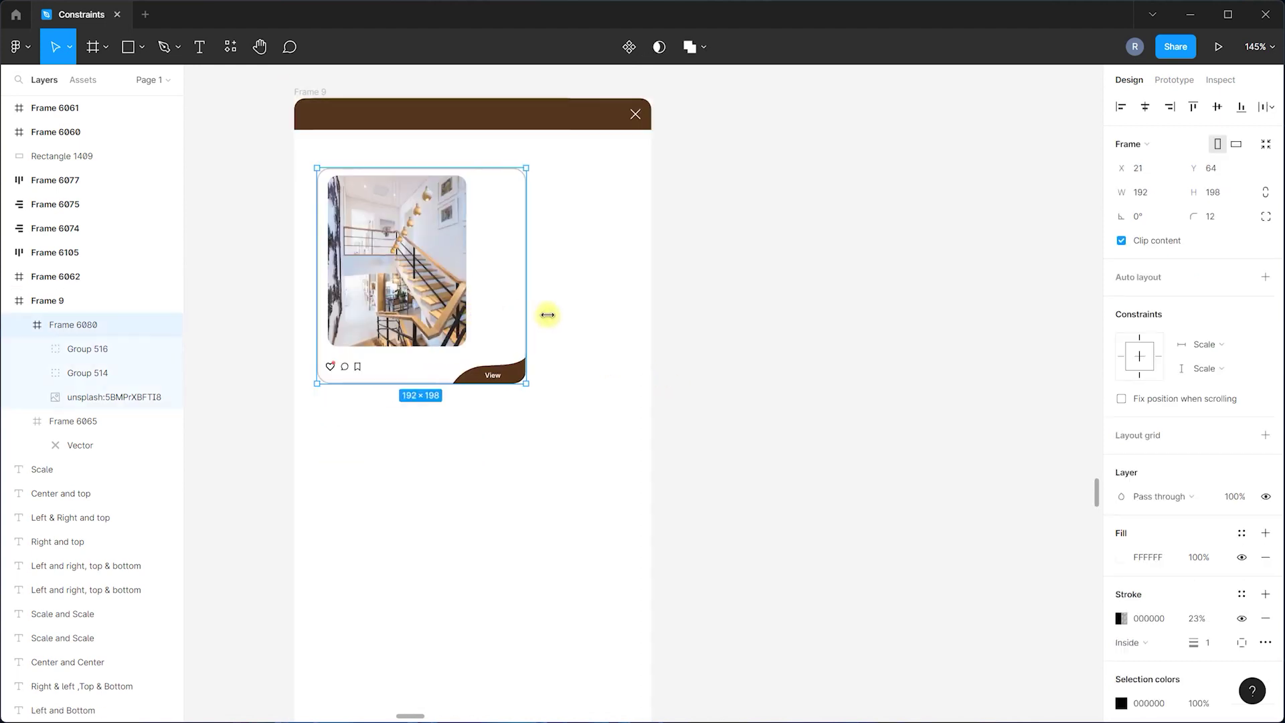
pyautogui.hotkey('ctrl', 'z')
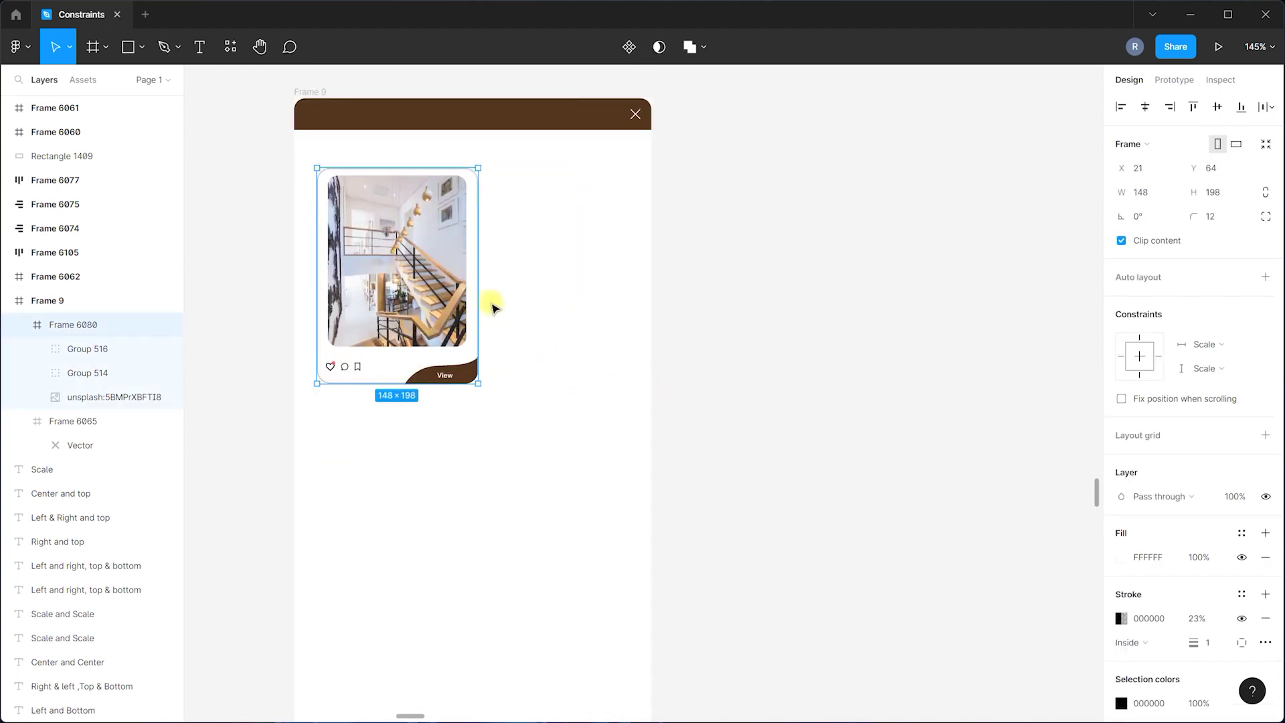
pyautogui.moveTo(491, 293); pyautogui.dragTo(582, 301)
pyautogui.hotkey('ctrl', 'z')
pyautogui.moveTo(479, 294); pyautogui.dragTo(588, 305)
pyautogui.hotkey('ctrl', 'z')
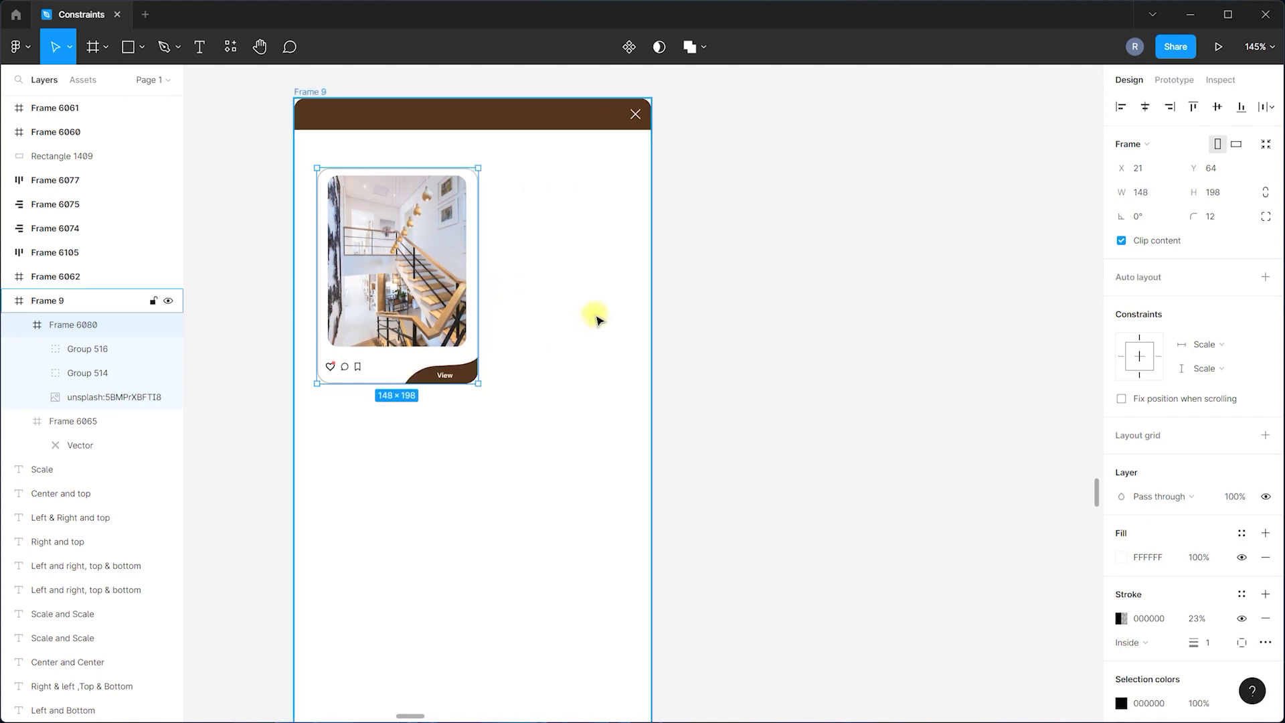
# Select the staircase image inside the card to edit its constraints.
pyautogui.doubleClick(434, 253)
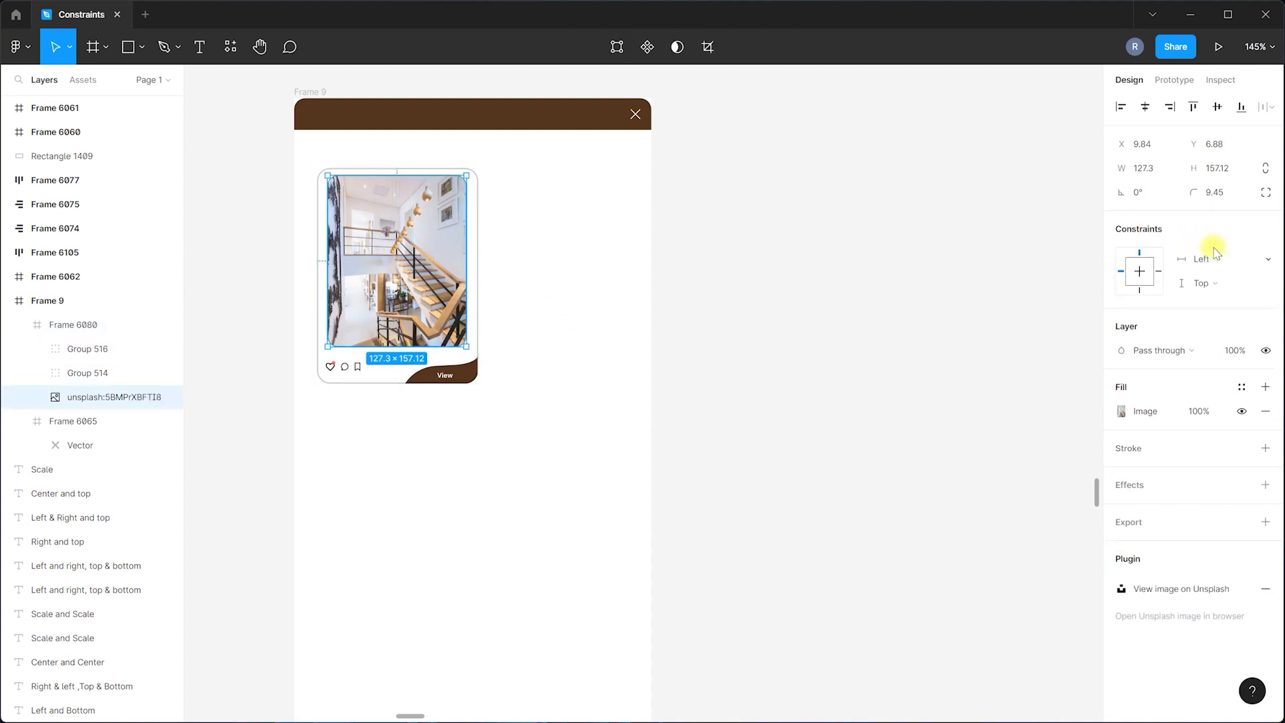
# Inspect the properties of the staircase image and its card in Frame 9, including the spacing between image and card edges.
pyautogui.click(767, 300)
pyautogui.scroll(3, 331, 301)
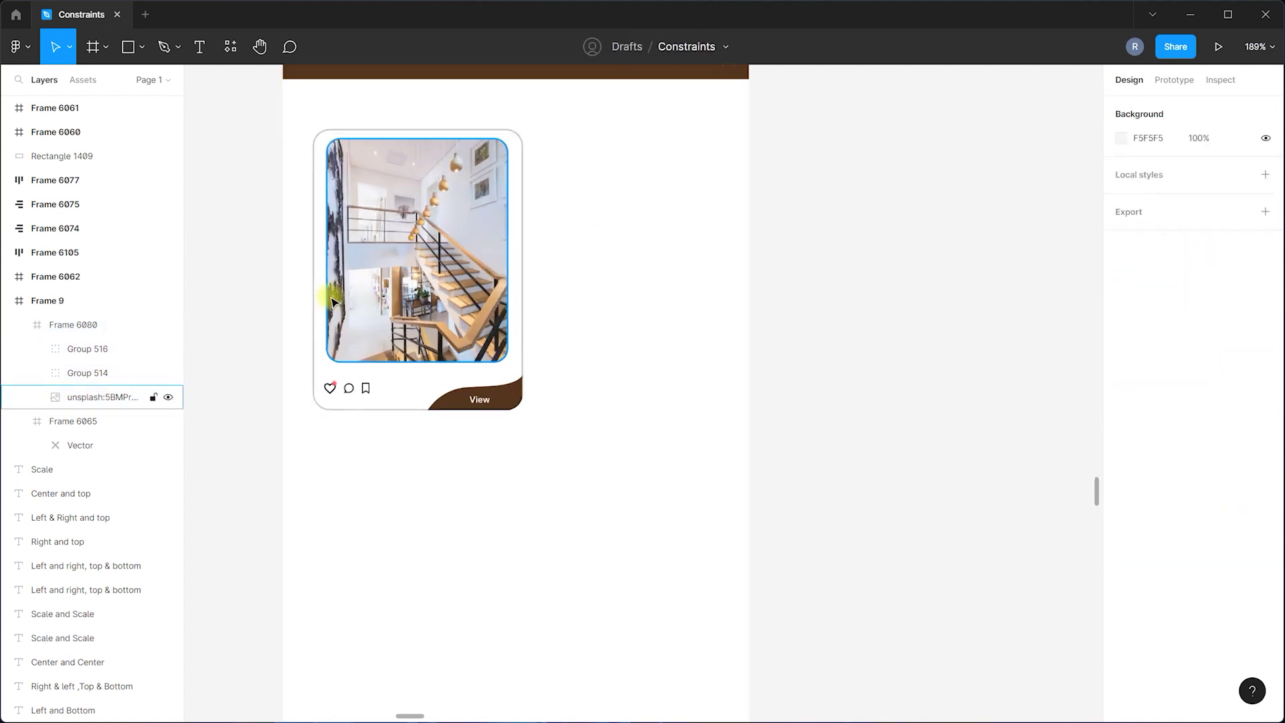
pyautogui.scroll(-3, 221, 200)
pyautogui.scroll(3, 210, 183)
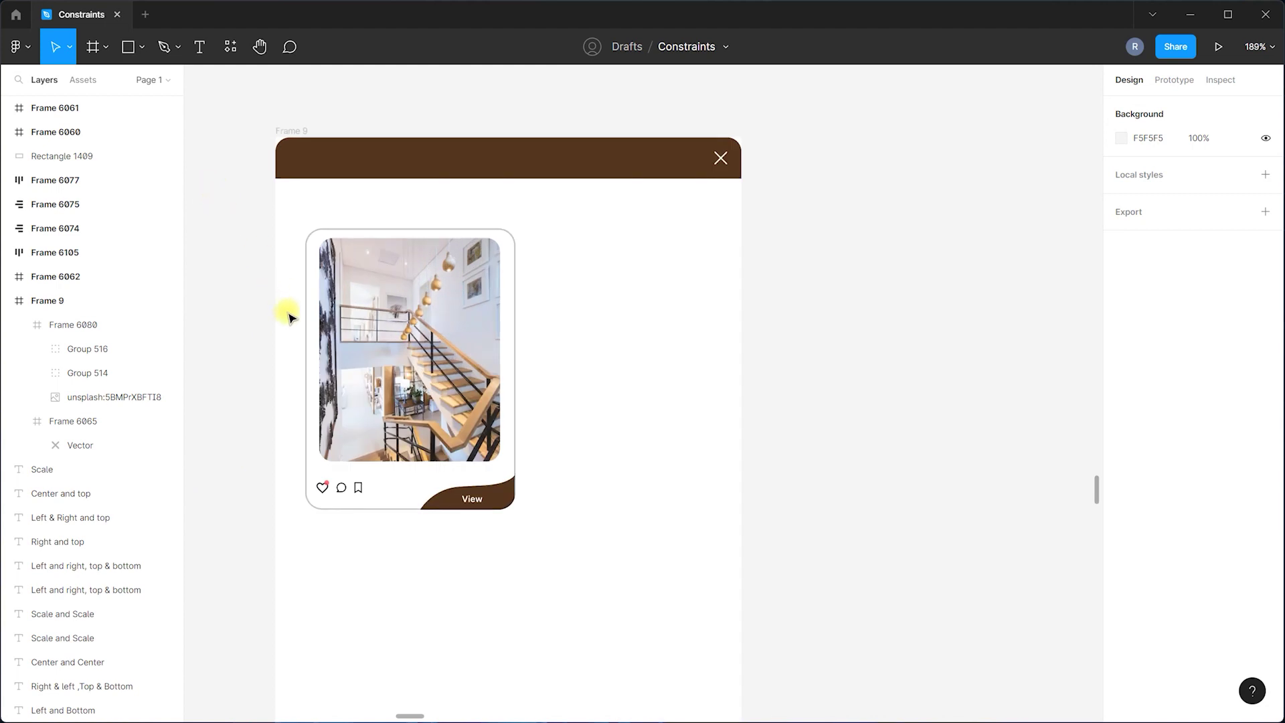
pyautogui.click(350, 350)
pyautogui.click(358, 328)
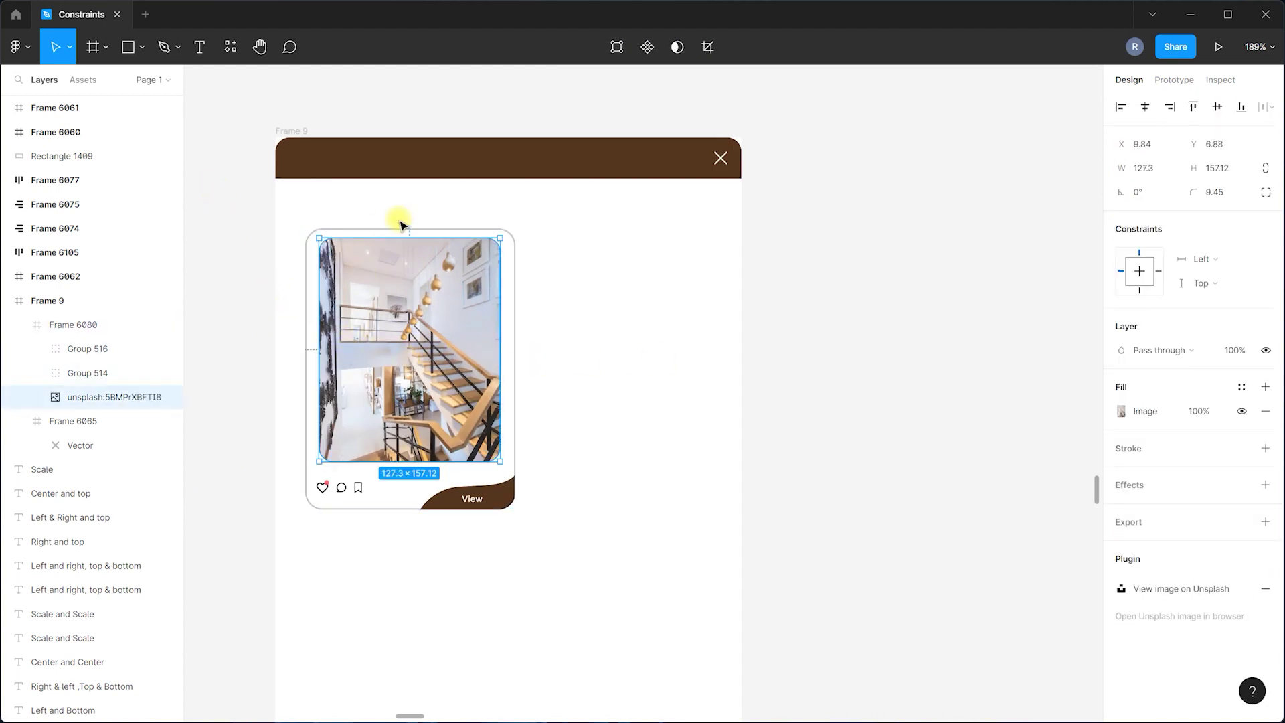
pyautogui.click(1212, 78)
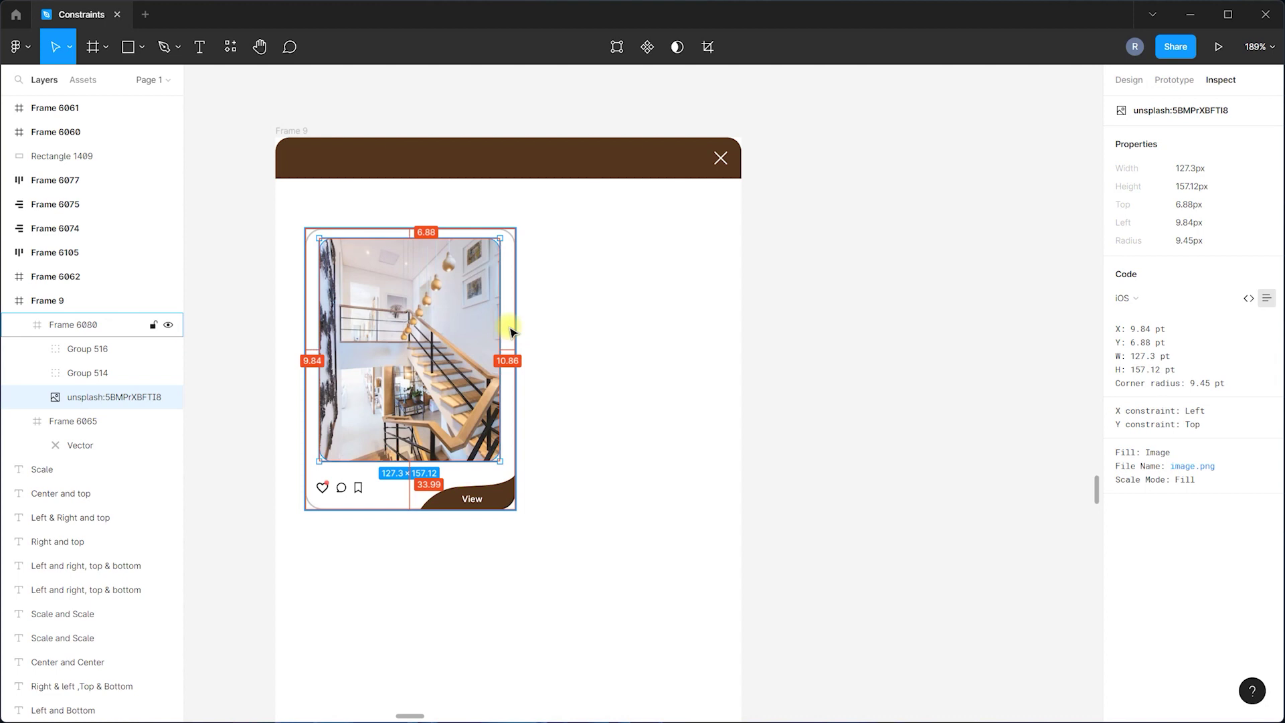
pyautogui.click(620, 321)
pyautogui.click(512, 319)
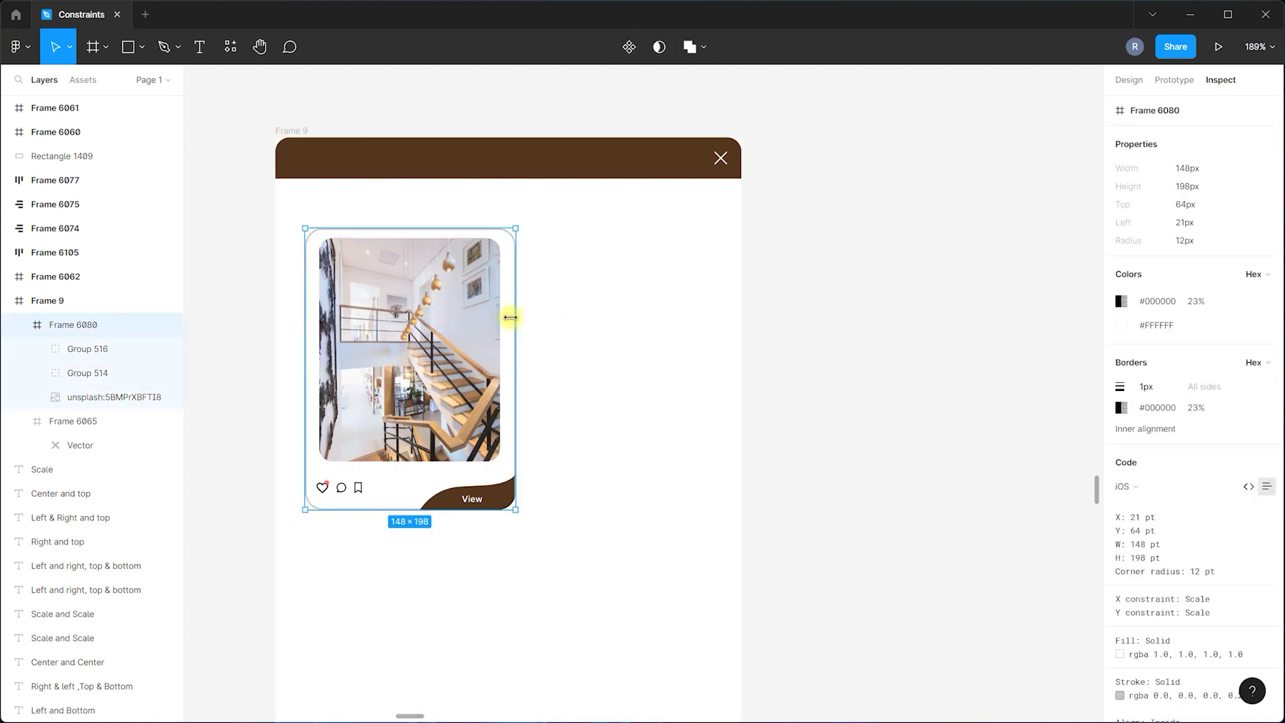
pyautogui.click(422, 291)
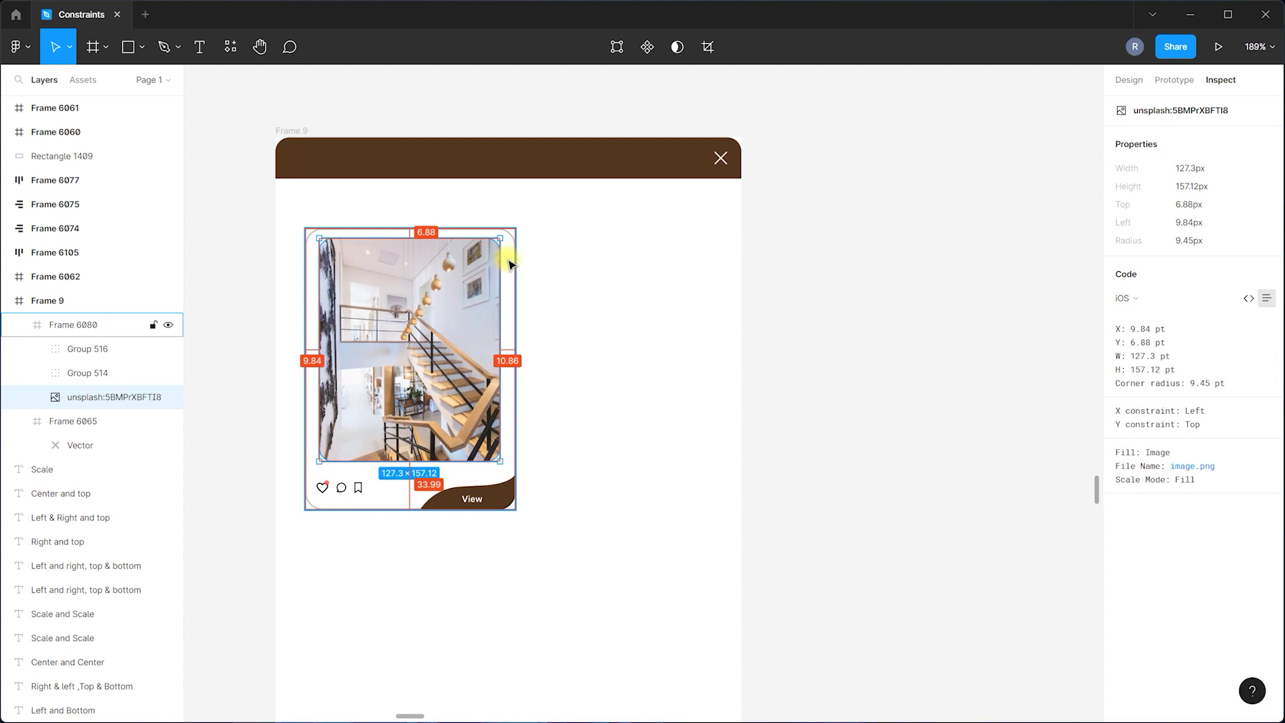
pyautogui.click(1129, 80)
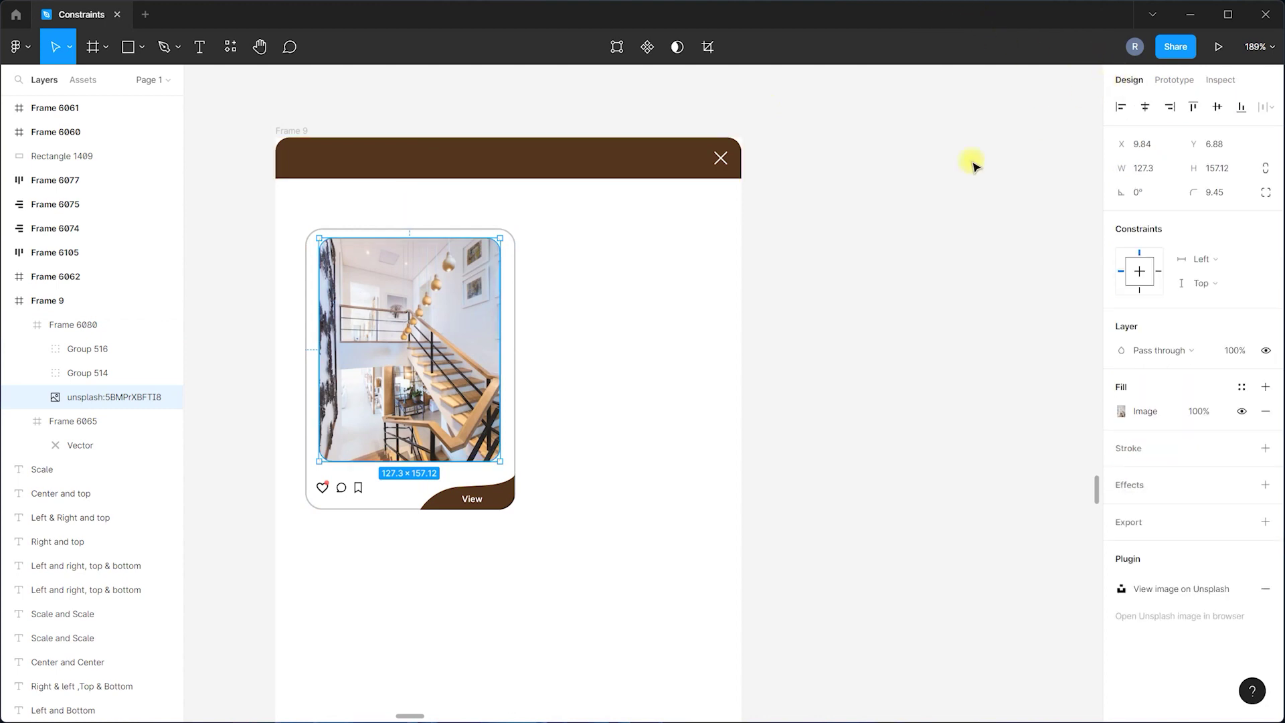
# Review the horizontal and vertical constraint options available for the staircase image.
pyautogui.click(1199, 262)
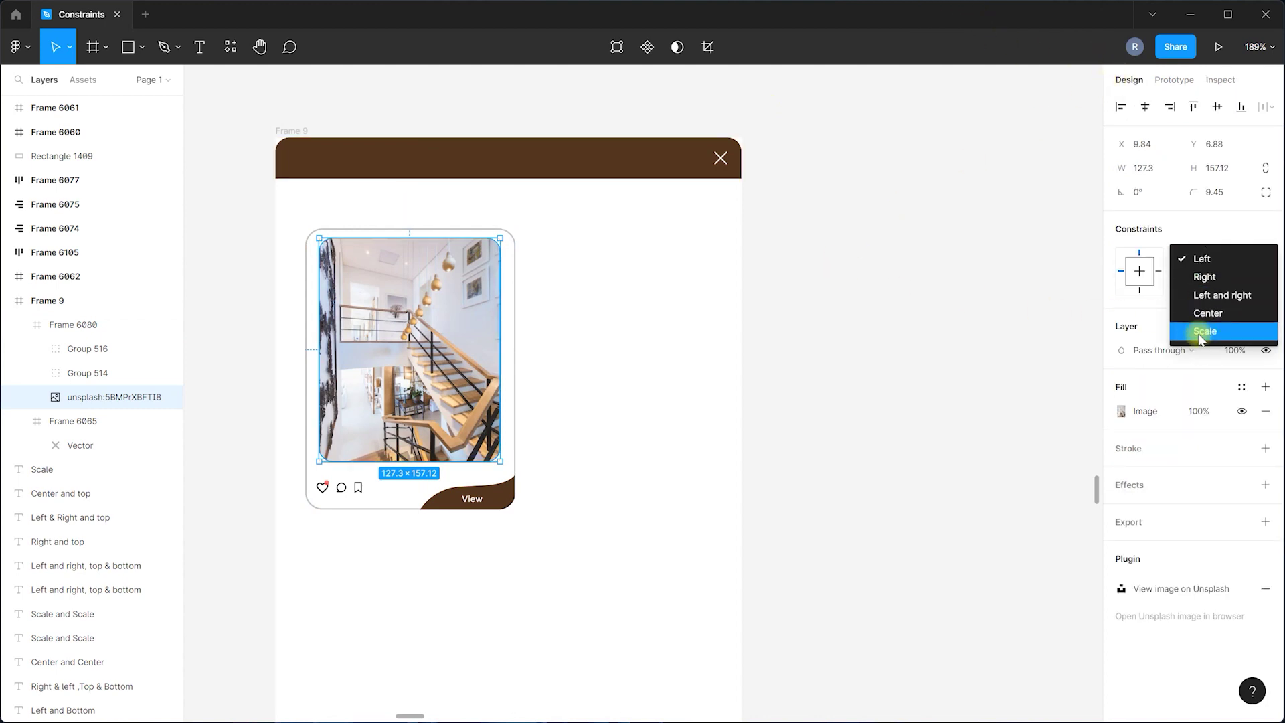
pyautogui.press('Escape')
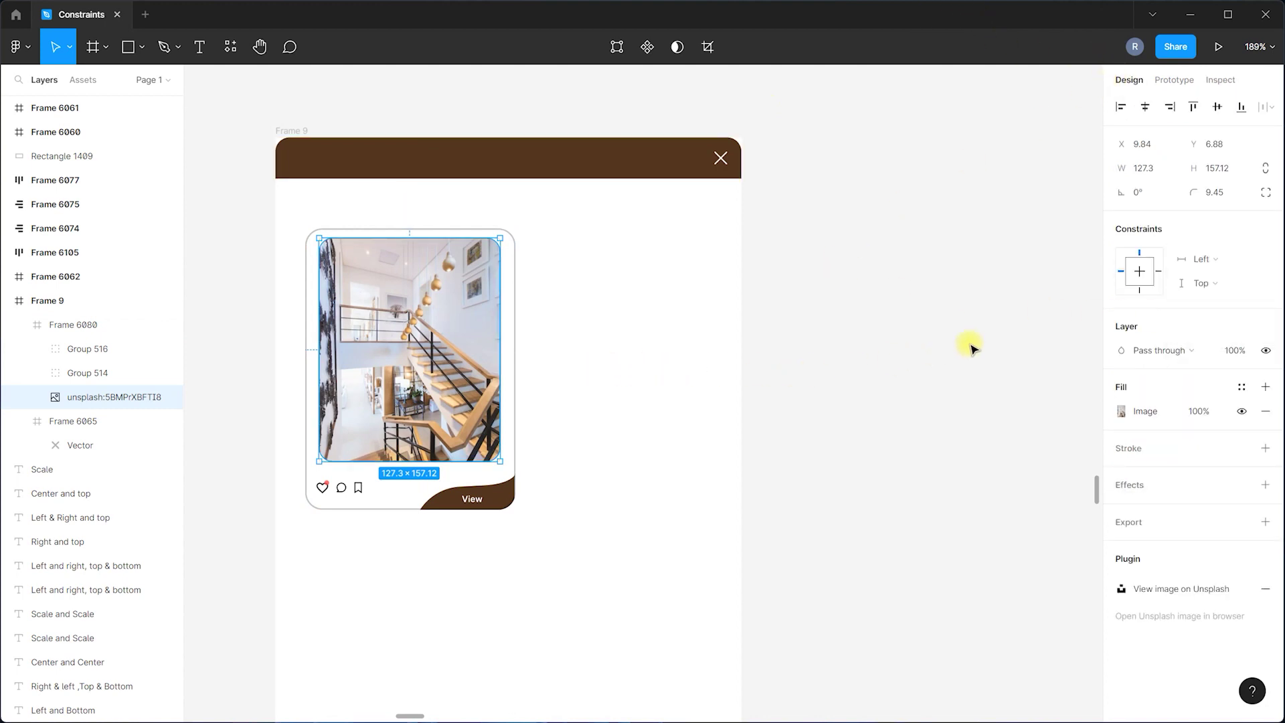
pyautogui.click(1203, 280)
pyautogui.press('Escape')
pyautogui.click(726, 343)
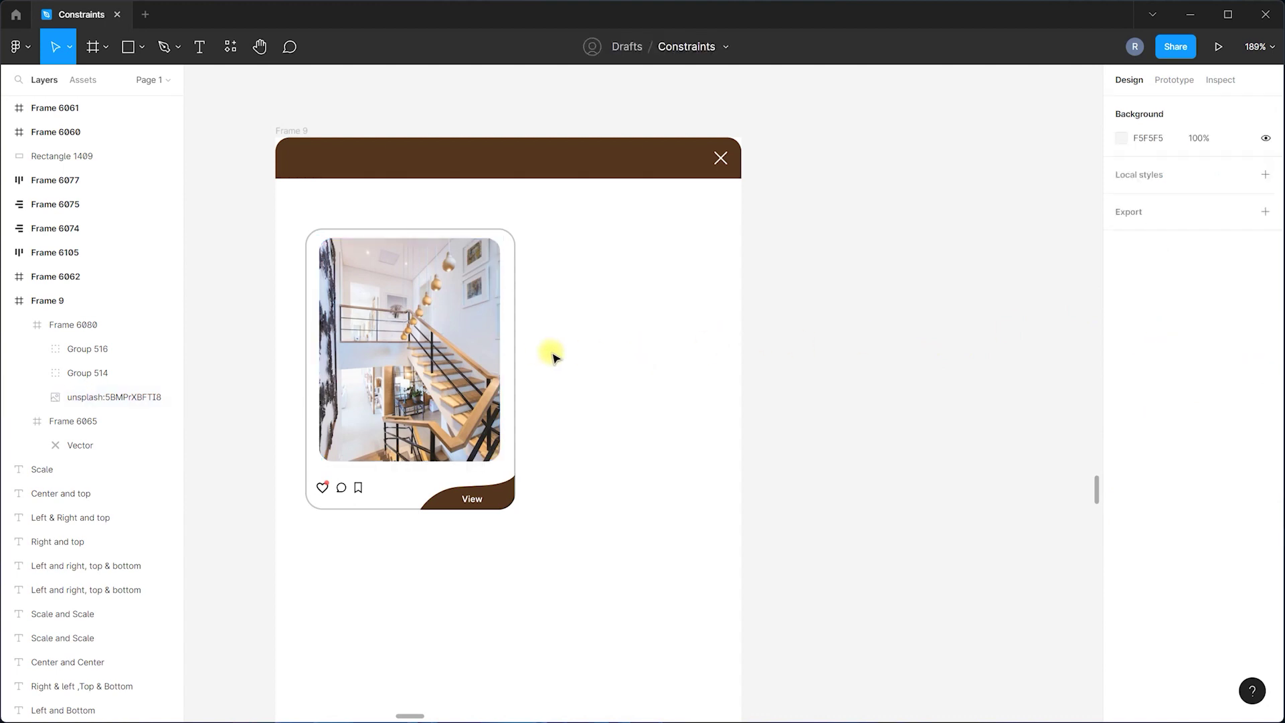
# Test how the staircase card resizes by widening it to 275 and narrowing it back to 148.
pyautogui.click(514, 350)
pyautogui.moveTo(513, 359); pyautogui.dragTo(696, 367)
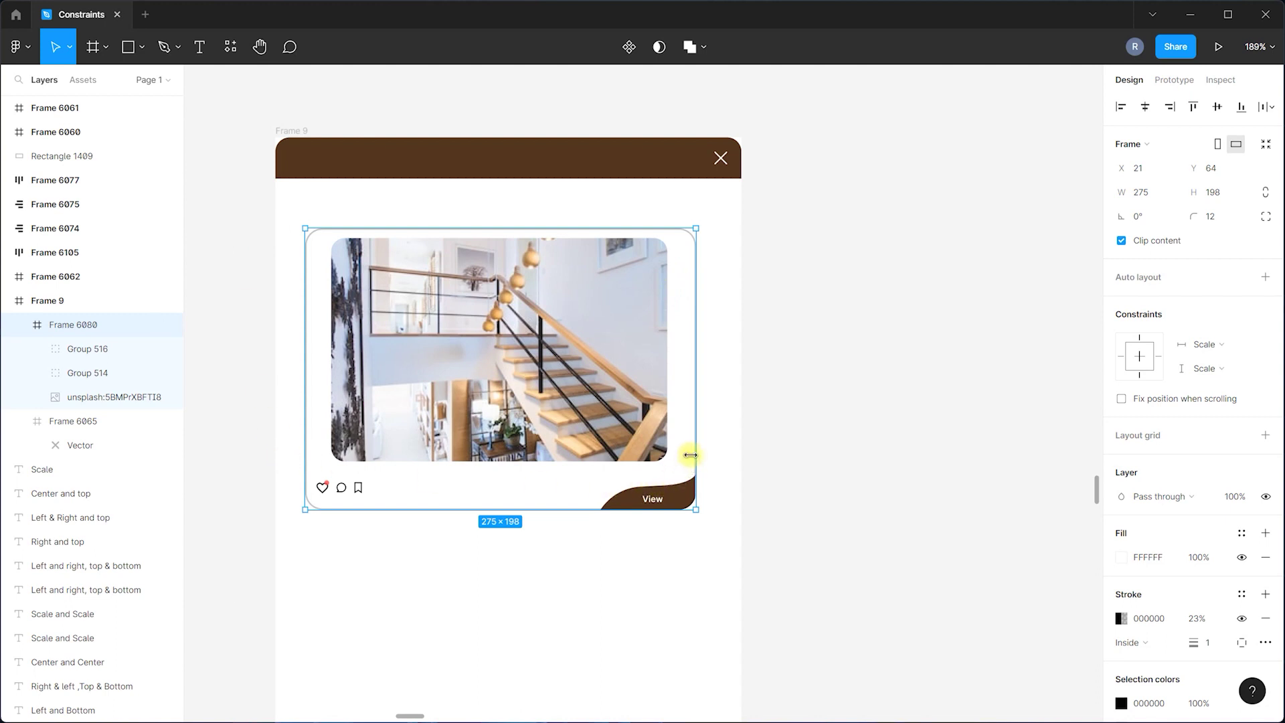
pyautogui.moveTo(695, 425); pyautogui.dragTo(515, 425)
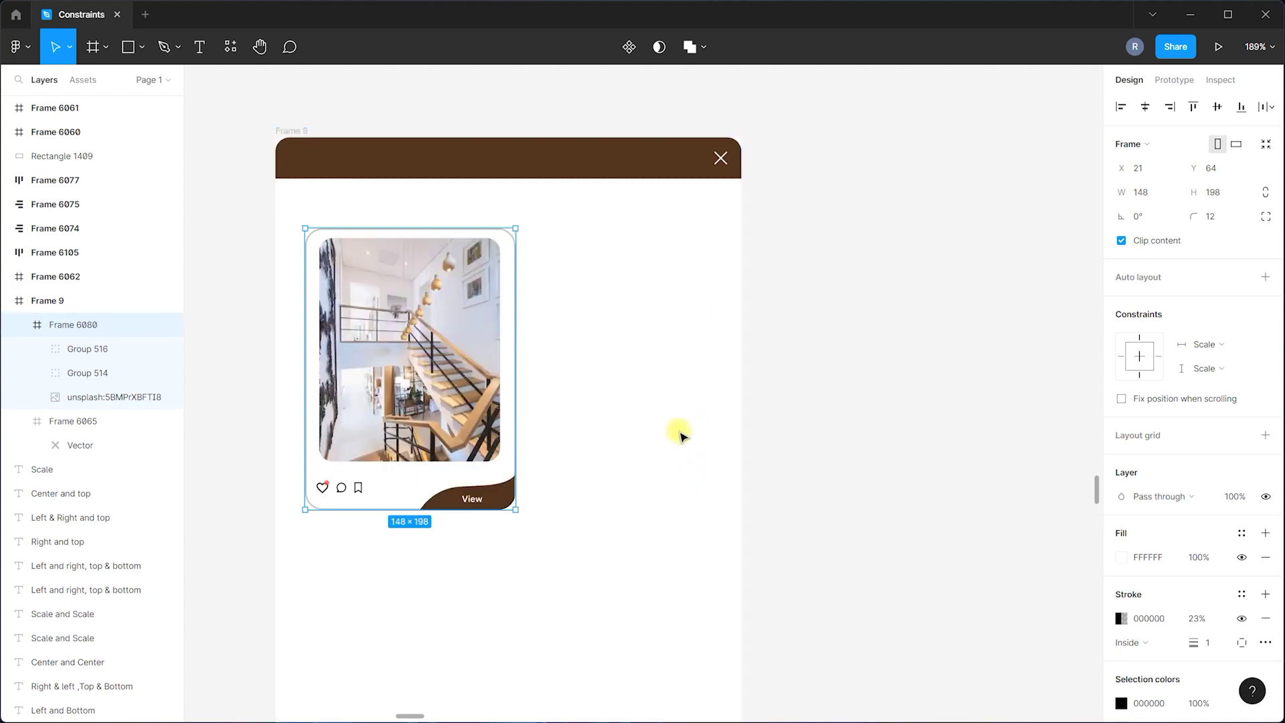
# Set the staircase image's horizontal constraint to Left and right.
pyautogui.doubleClick(428, 418)
pyautogui.click(1204, 259)
pyautogui.click(1198, 224)
pyautogui.click(941, 304)
# Widen the staircase card in Frame 9 to about 282.
pyautogui.click(515, 340)
pyautogui.moveTo(522, 333); pyautogui.dragTo(707, 334)
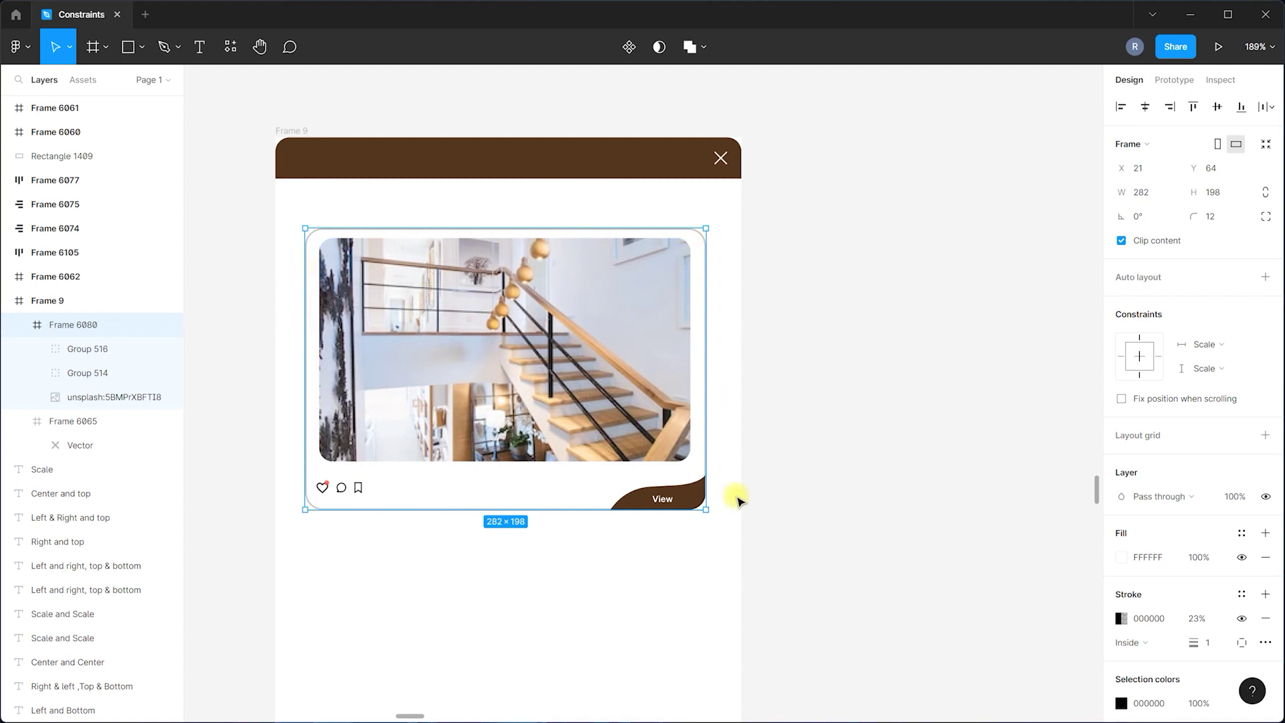
pyautogui.scroll(-6, 522, 499)
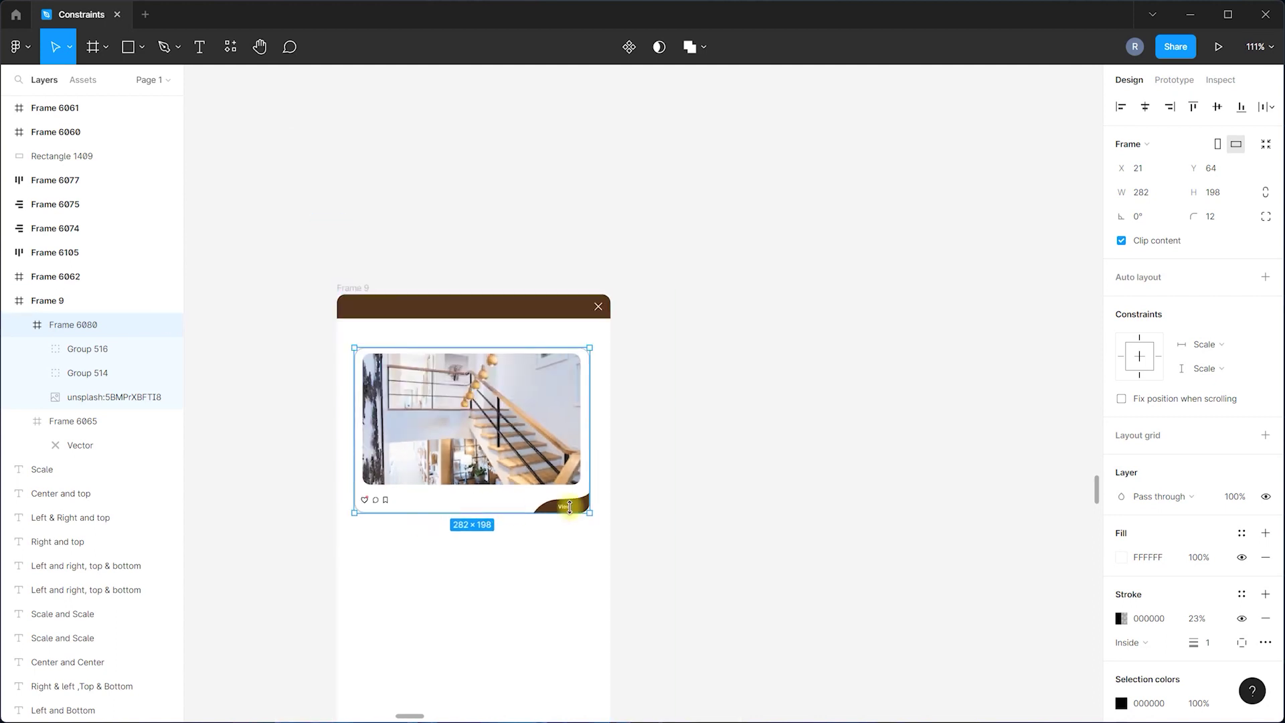
pyautogui.click(405, 513)
pyautogui.scroll(2, 405, 512)
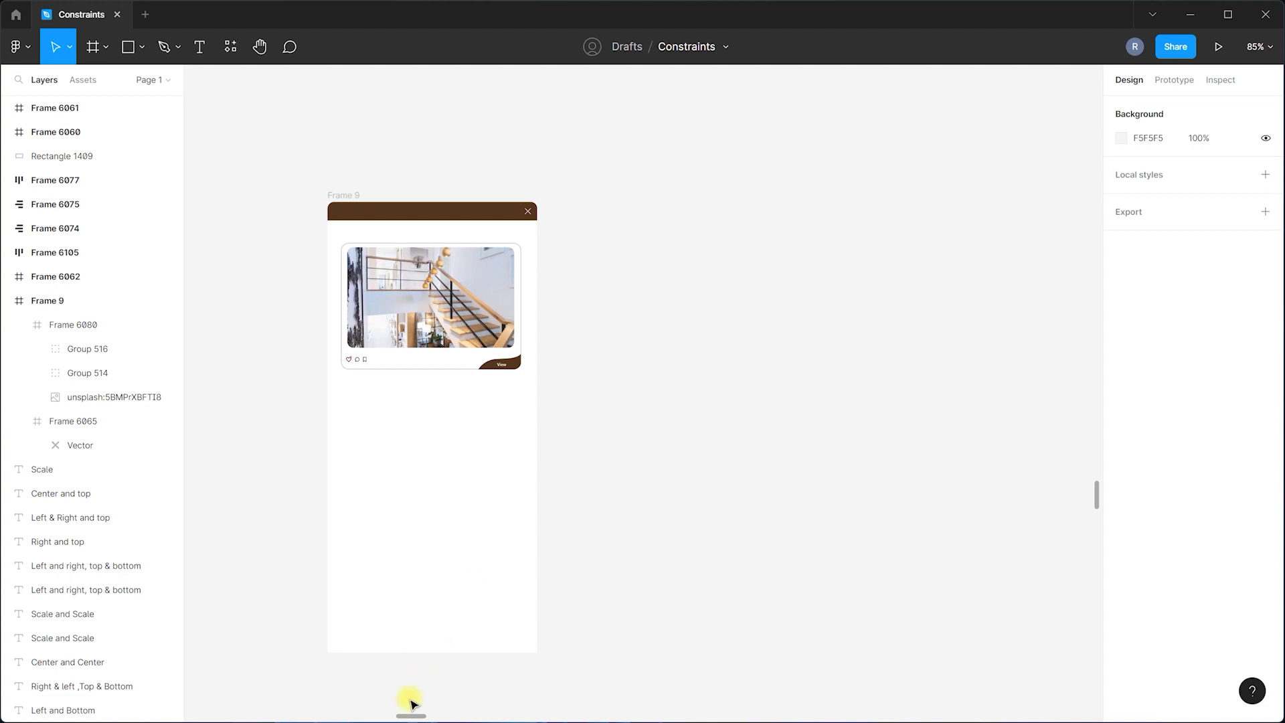
# Delete the dining-room card from Frame 6060.
pyautogui.moveTo(401, 718); pyautogui.dragTo(468, 715)
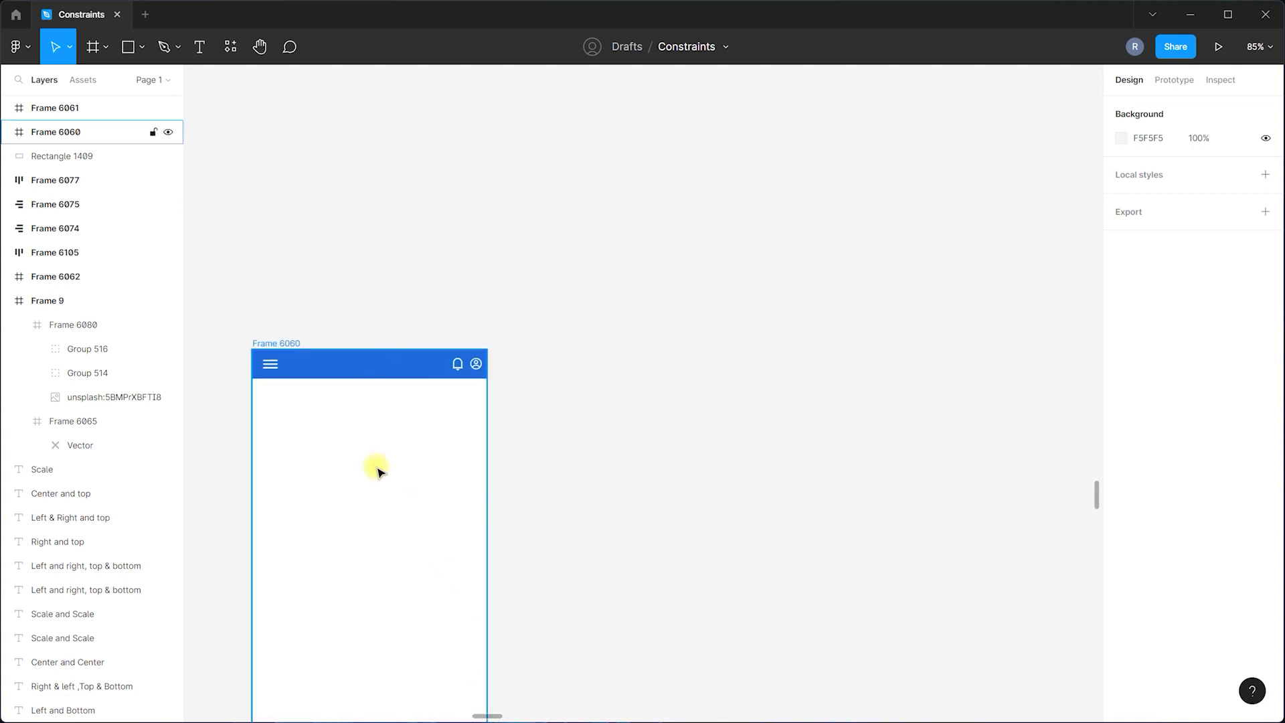
pyautogui.click(453, 307)
pyautogui.moveTo(452, 306); pyautogui.dragTo(453, 328)
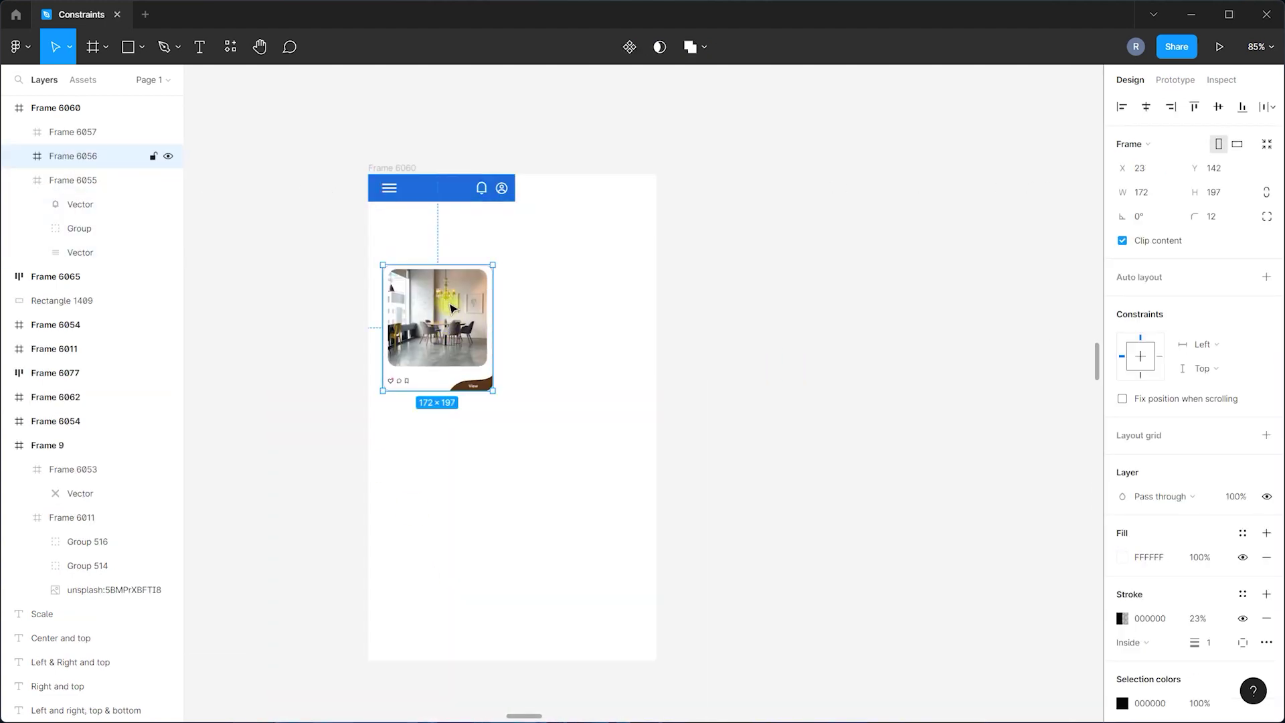
pyautogui.press('Delete')
# Try widening the blue header bar of Frame 6060 to 451, and undo the resize.
pyautogui.scroll(3, 606, 188)
pyautogui.click(605, 186)
pyautogui.click(601, 185)
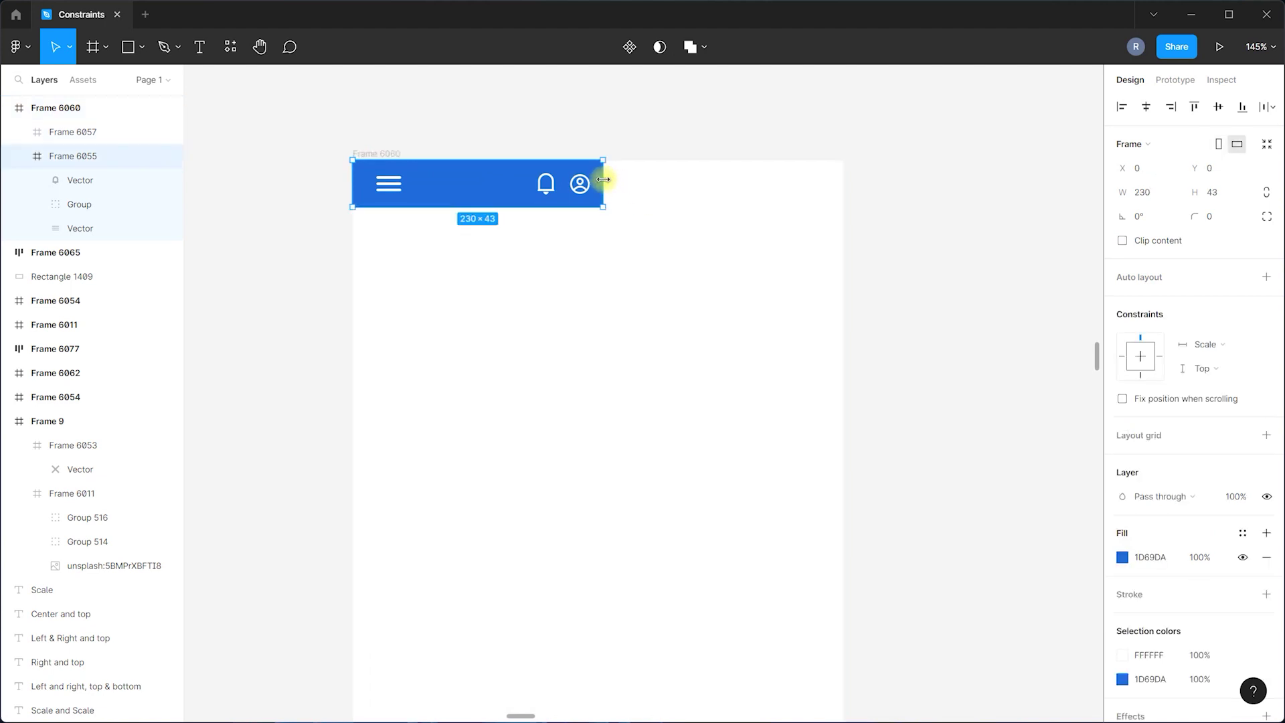
pyautogui.moveTo(602, 186); pyautogui.dragTo(845, 200)
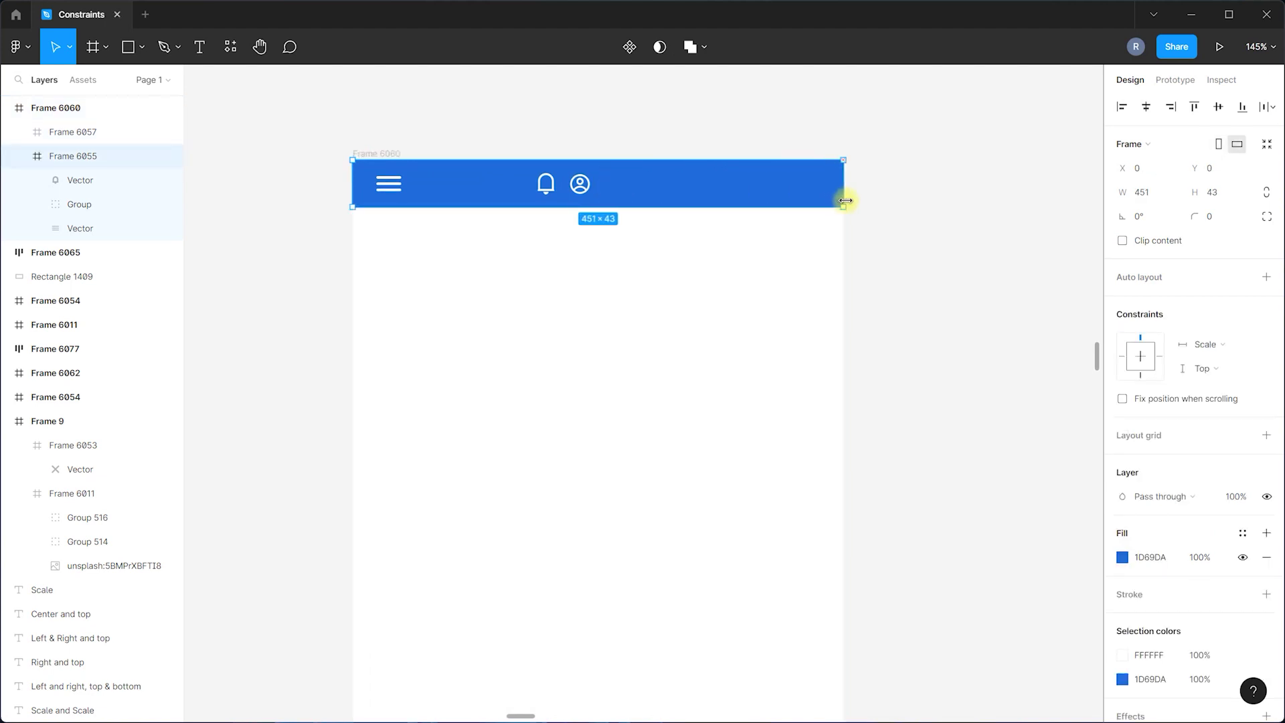
pyautogui.hotkey('ctrl', 'z')
pyautogui.scroll(-3, 431, 97)
pyautogui.click(602, 171)
pyautogui.scroll(3, 526, 136)
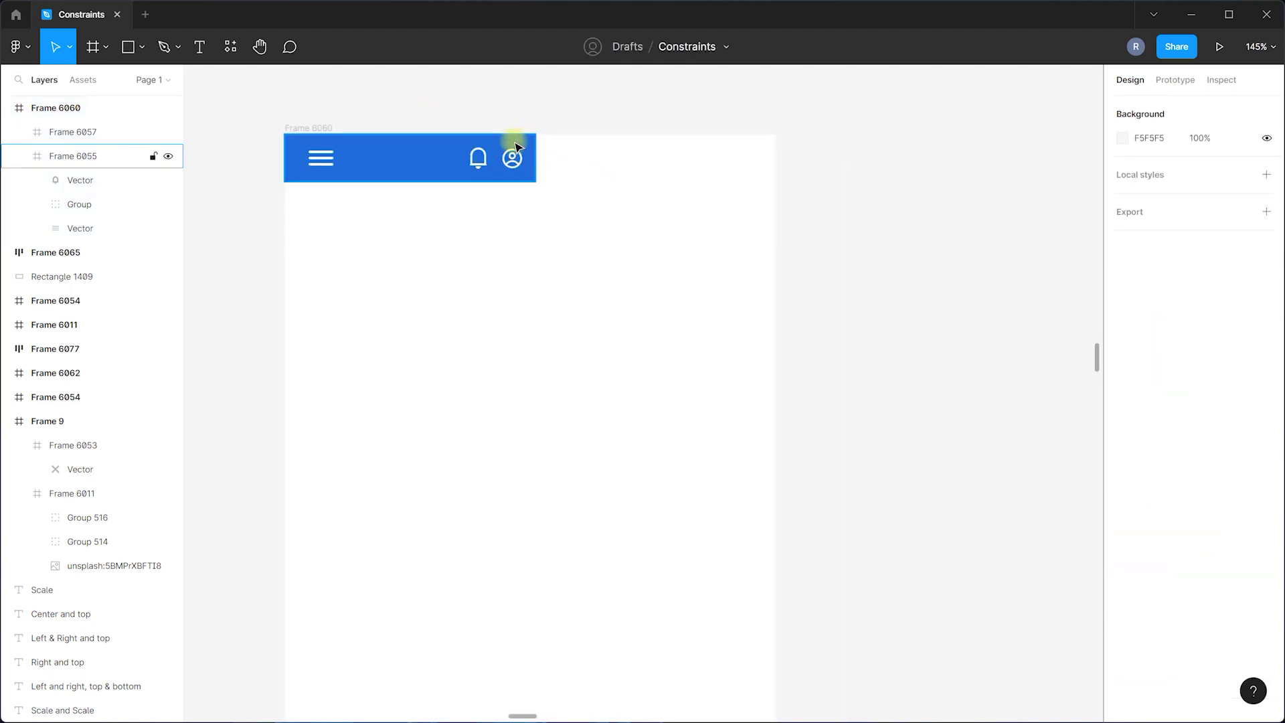
# Check the header's bell and profile icons, stretch the bar across the full frame width again, and undo the stretch.
pyautogui.click(479, 158)
pyautogui.click(479, 159)
pyautogui.keyDown('shift'); pyautogui.click(515, 160); pyautogui.keyUp('shift')
pyautogui.click(582, 160)
pyautogui.click(531, 163)
pyautogui.moveTo(538, 154); pyautogui.dragTo(777, 175)
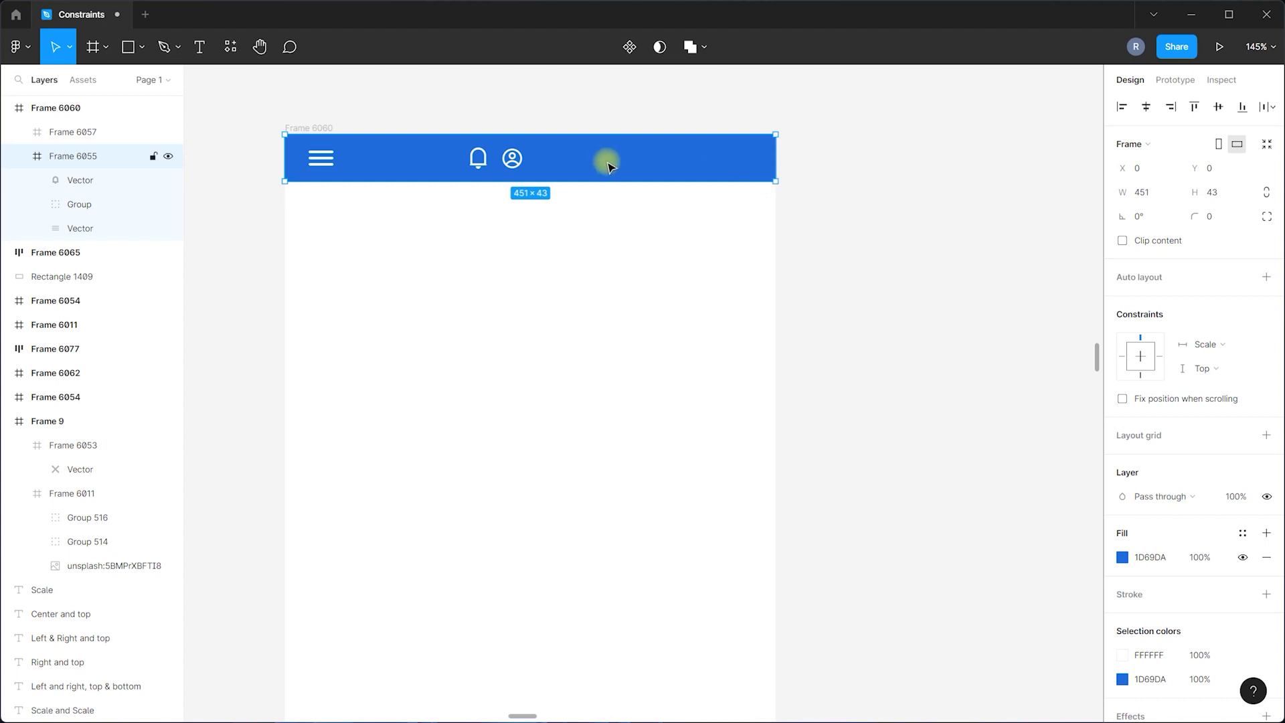
pyautogui.hotkey('ctrl', 'z')
pyautogui.scroll(-5, 435, 161)
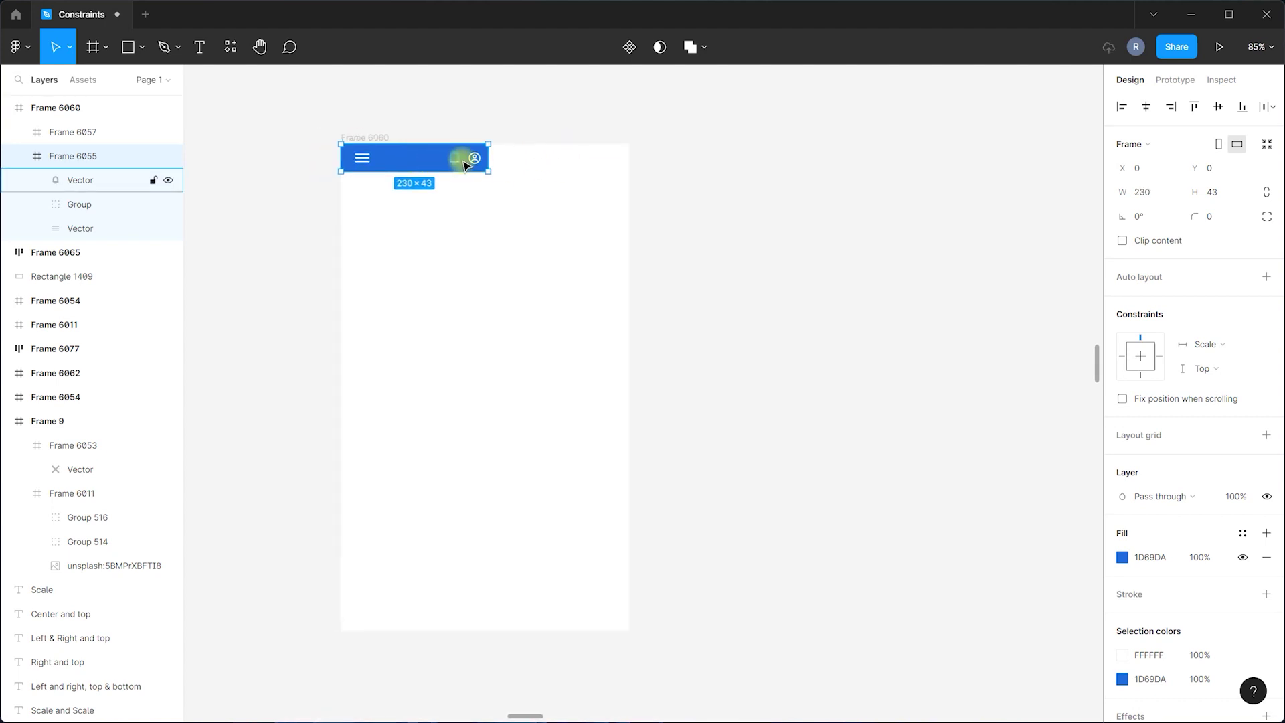
# Set the horizontal constraint of the header's bell and profile icons to Right.
pyautogui.scroll(5, 461, 165)
pyautogui.click(454, 164)
pyautogui.press('Escape')
pyautogui.click(503, 167)
pyautogui.keyDown('shift'); pyautogui.click(459, 166); pyautogui.keyUp('shift')
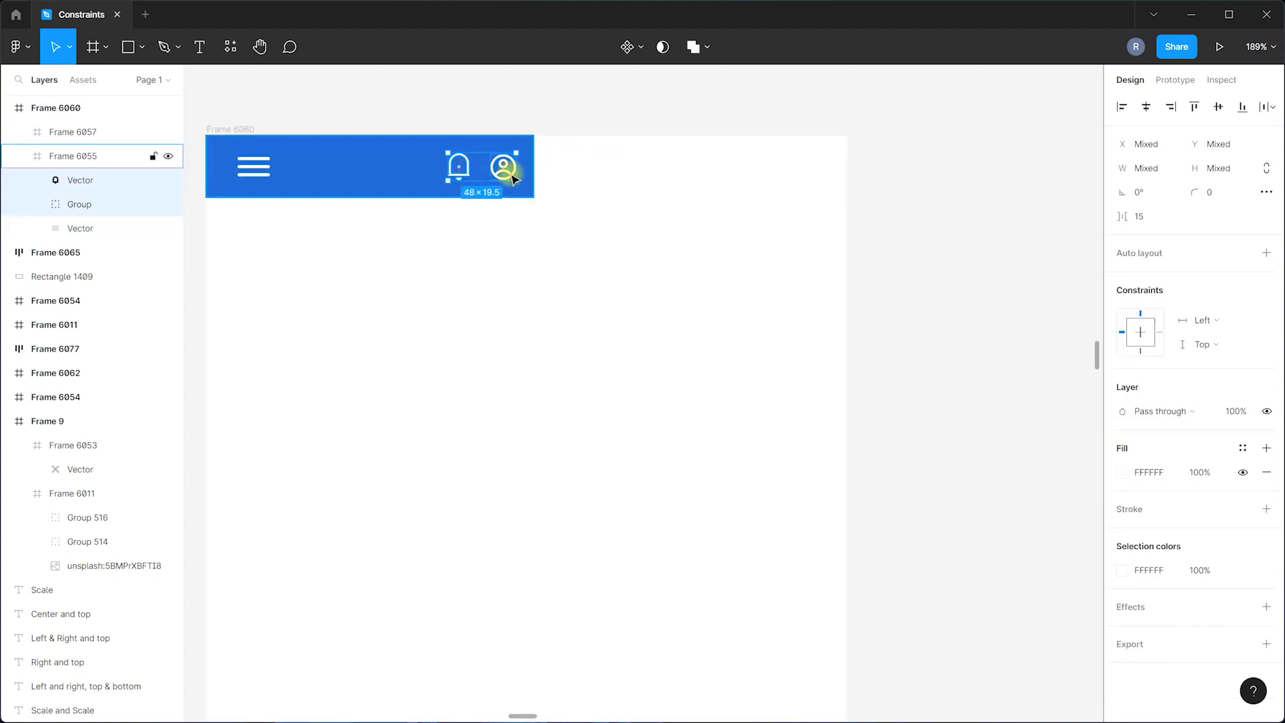
pyautogui.click(1198, 327)
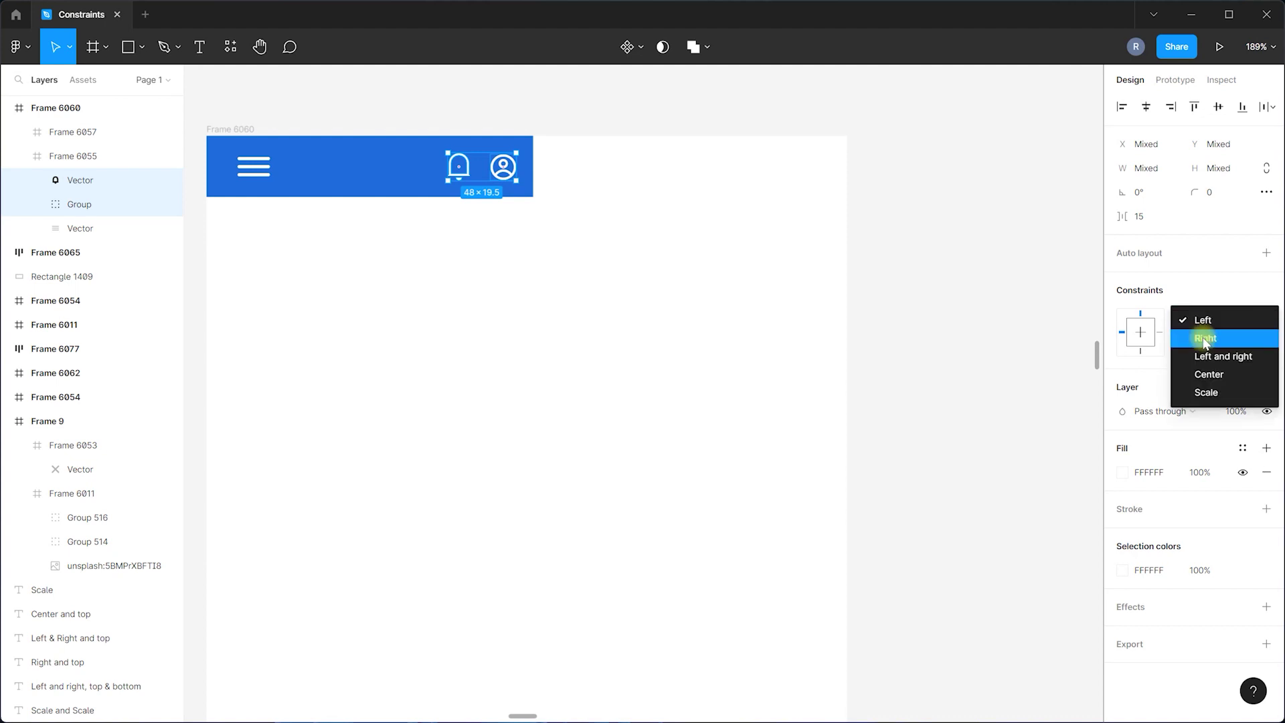
pyautogui.click(1202, 340)
pyautogui.click(1202, 343)
pyautogui.click(1183, 342)
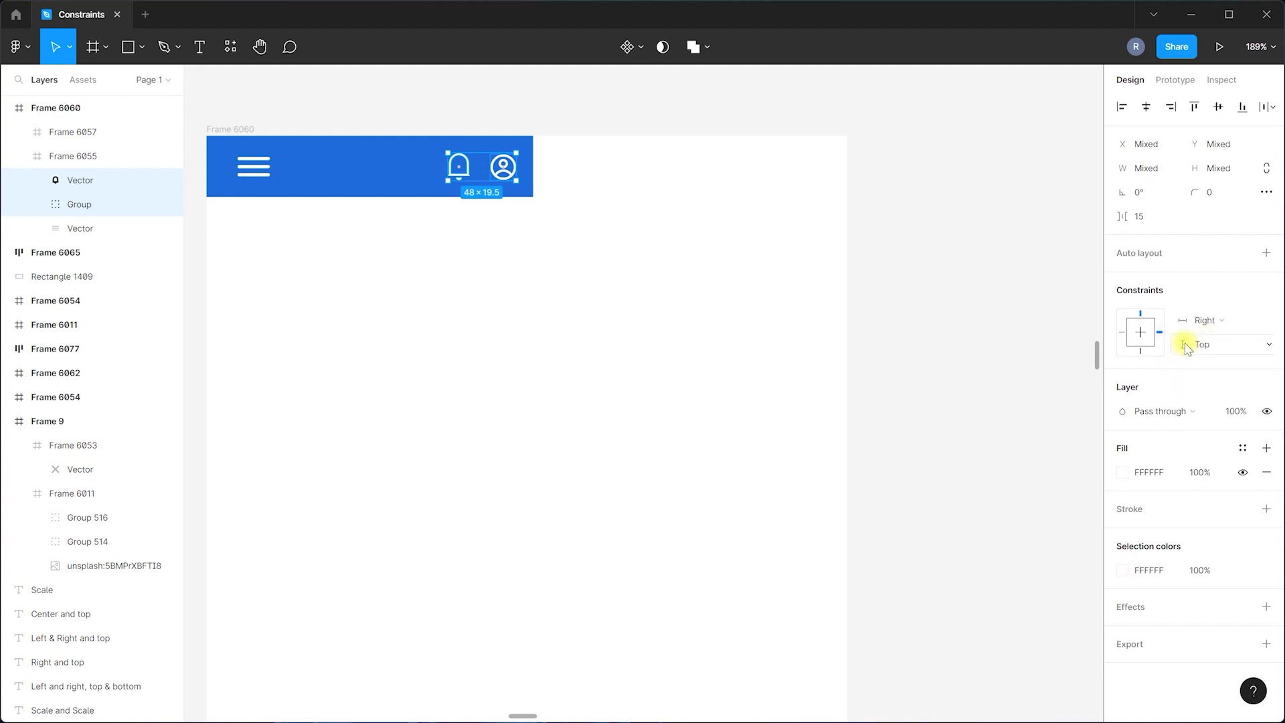
pyautogui.click(752, 288)
# Widen the blue header bar to 451 so that it spans Frame 6060.
pyautogui.moveTo(529, 197); pyautogui.dragTo(846, 201)
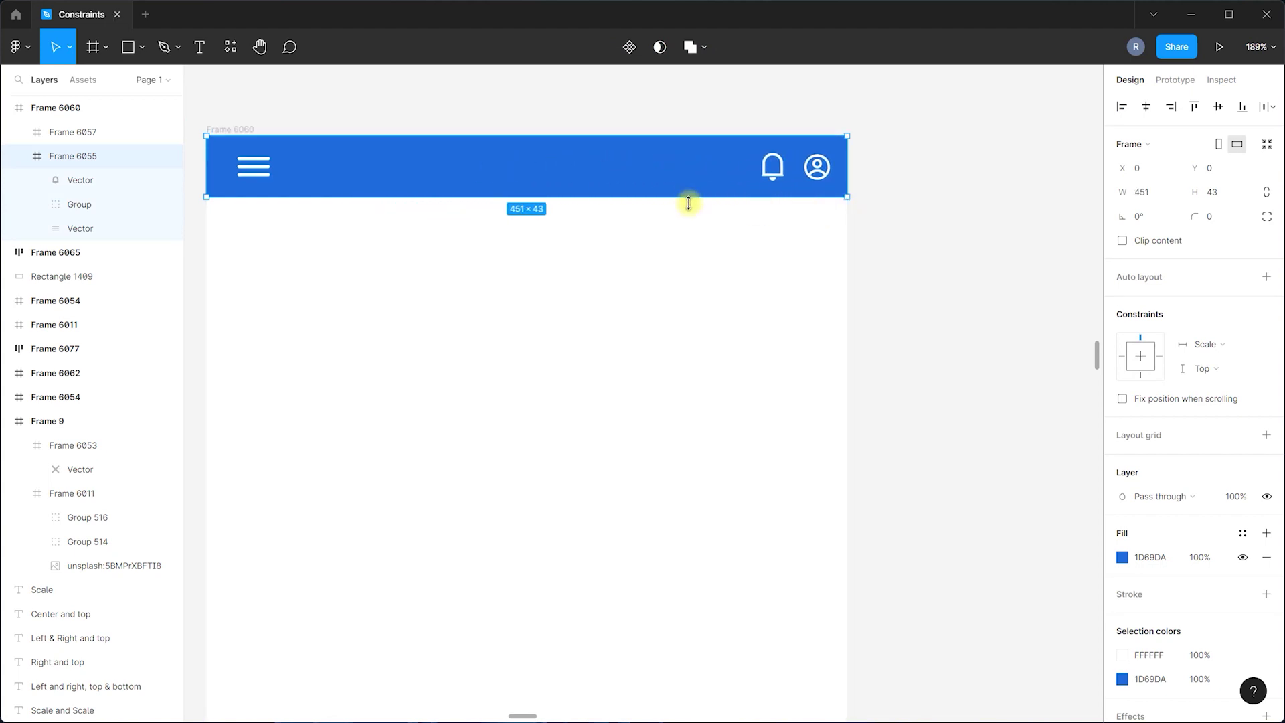
pyautogui.scroll(-5, 688, 201)
pyautogui.scroll(3, 702, 241)
pyautogui.moveTo(740, 157)
pyautogui.mouseDown()
pyautogui.moveTo(509, 163)
pyautogui.moveTo(740, 167)
pyautogui.mouseUp()
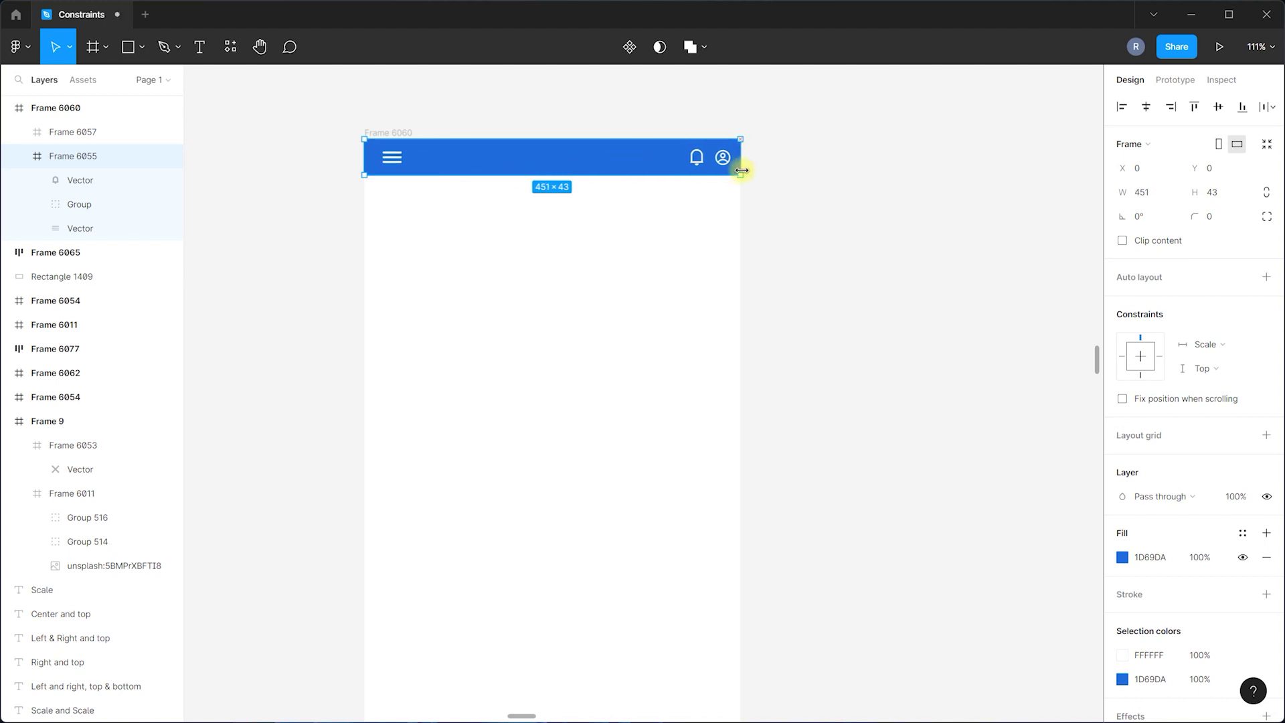
pyautogui.click(696, 161)
pyautogui.click(845, 159)
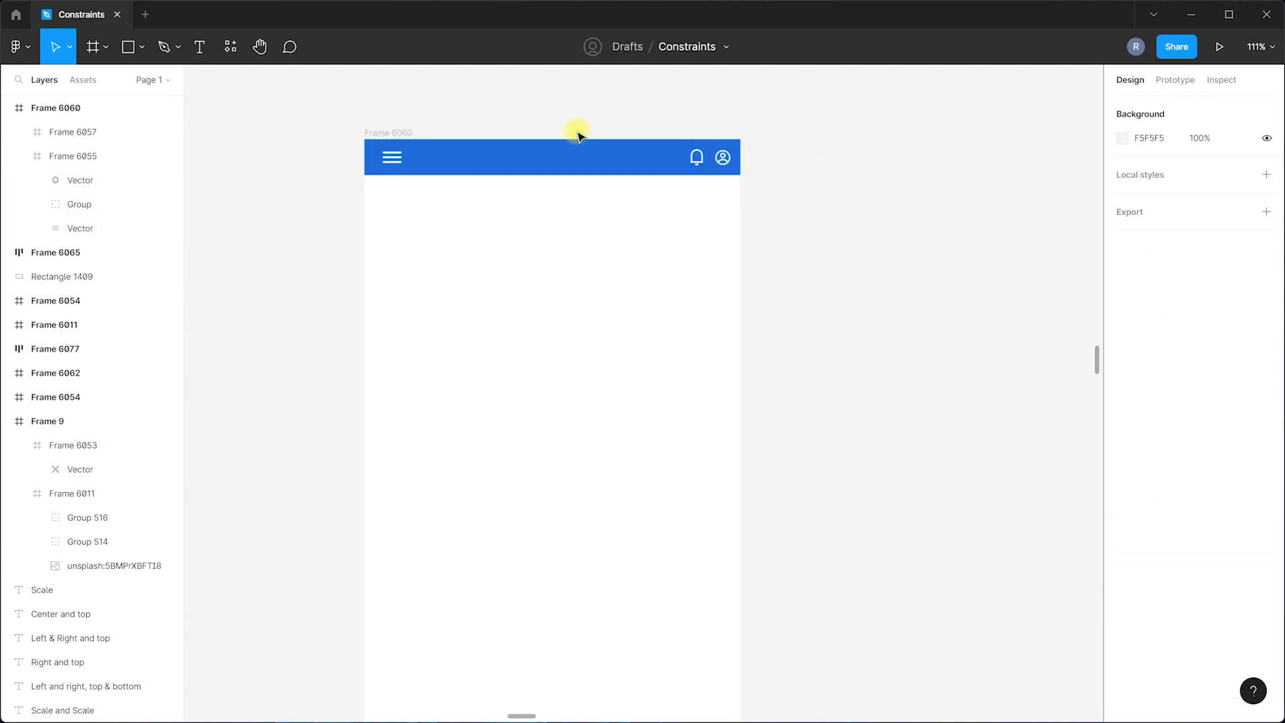
# Try widening the black navigation bar of Frame 6061 to 367, and undo the changes.
pyautogui.scroll(-5, 411, 130)
pyautogui.click(415, 128)
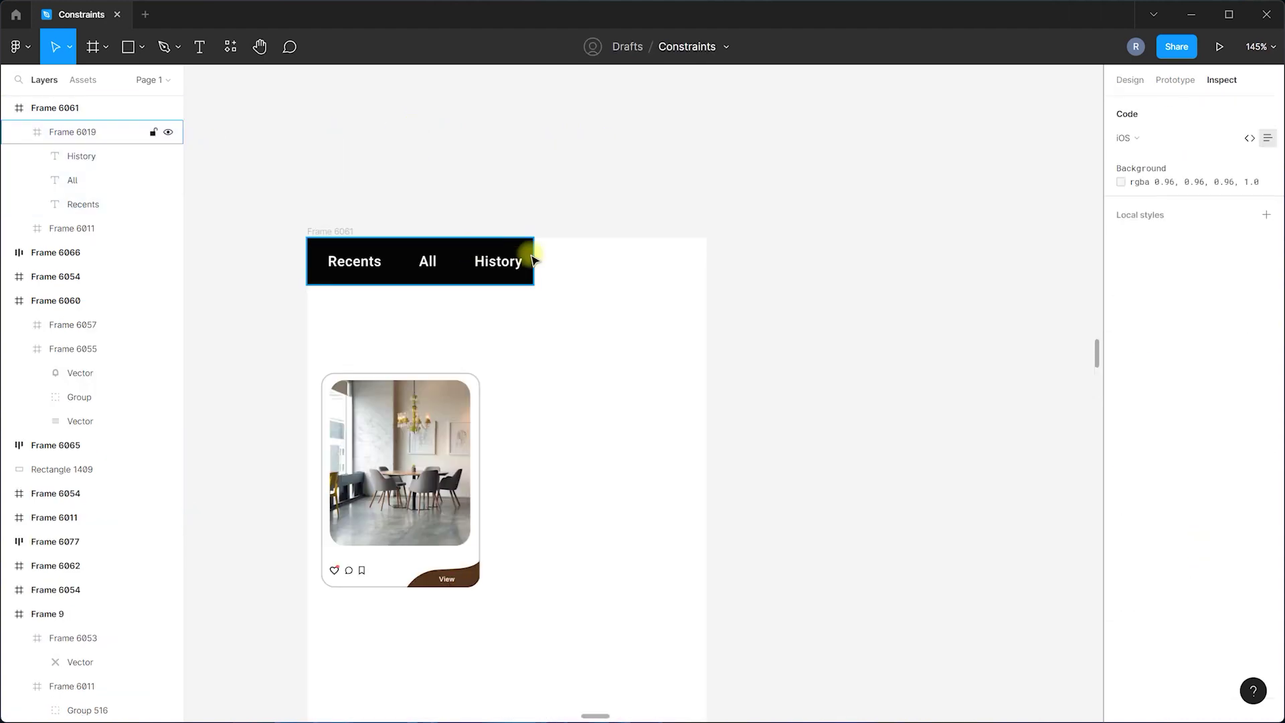
pyautogui.click(1130, 80)
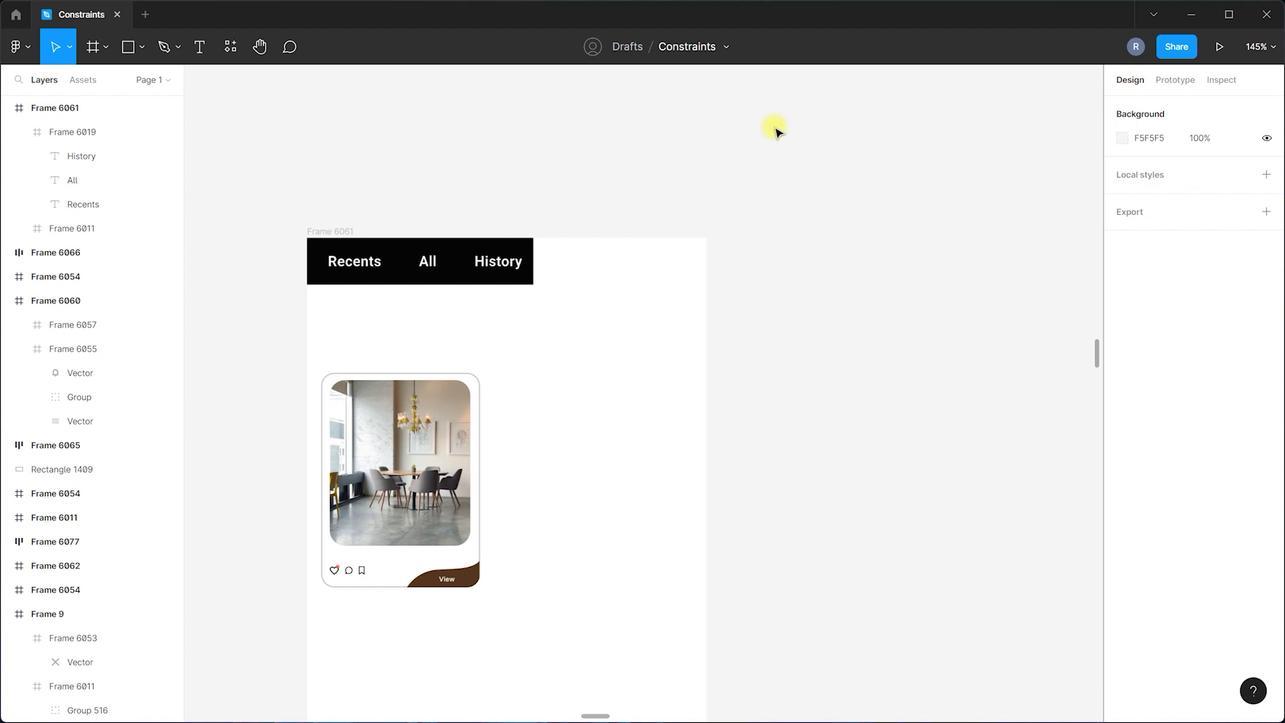
pyautogui.click(526, 268)
pyautogui.moveTo(533, 266); pyautogui.dragTo(706, 267)
pyautogui.moveTo(476, 258); pyautogui.dragTo(298, 260)
pyautogui.hotkey('ctrl', 'z')
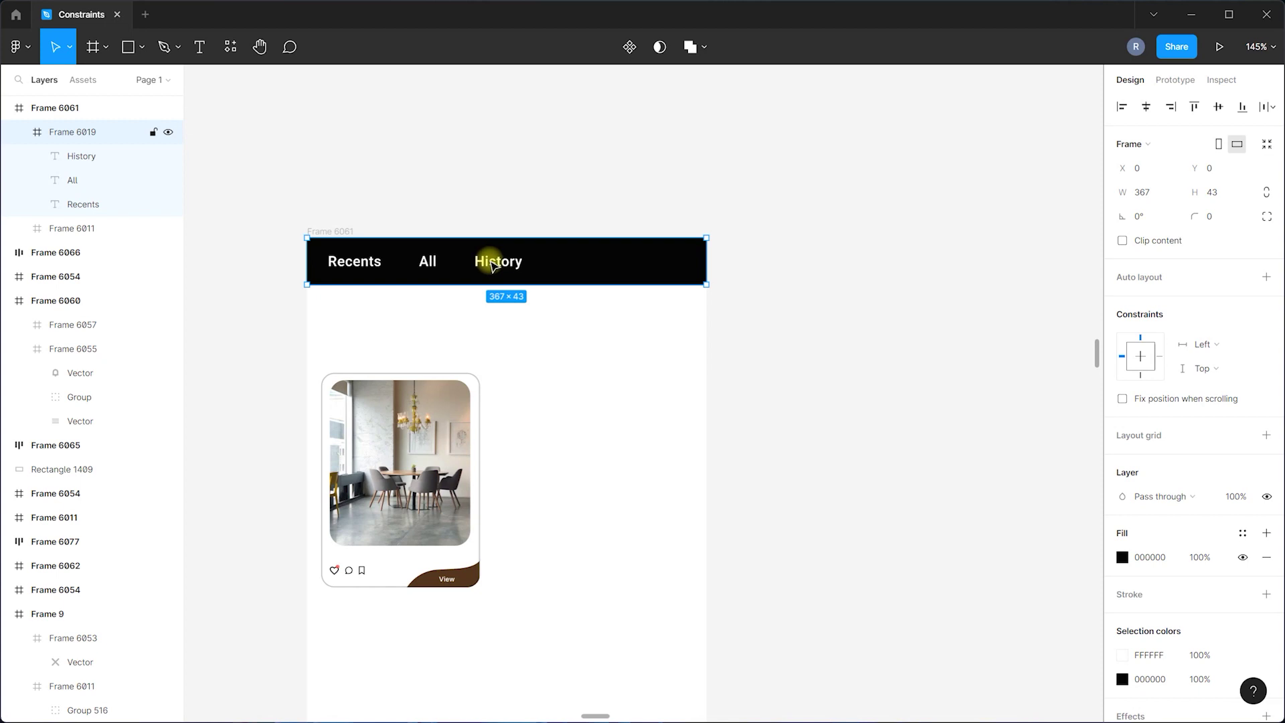
pyautogui.hotkey('ctrl', 'z')
pyautogui.click(852, 290)
# Set the horizontal constraint of the Recents, All and History texts in the black bar to Scale.
pyautogui.click(333, 261)
pyautogui.click(335, 261)
pyautogui.keyDown('shift'); pyautogui.click(422, 261); pyautogui.keyUp('shift')
pyautogui.keyDown('shift'); pyautogui.click(481, 265); pyautogui.keyUp('shift')
pyautogui.click(1203, 259)
pyautogui.click(1205, 332)
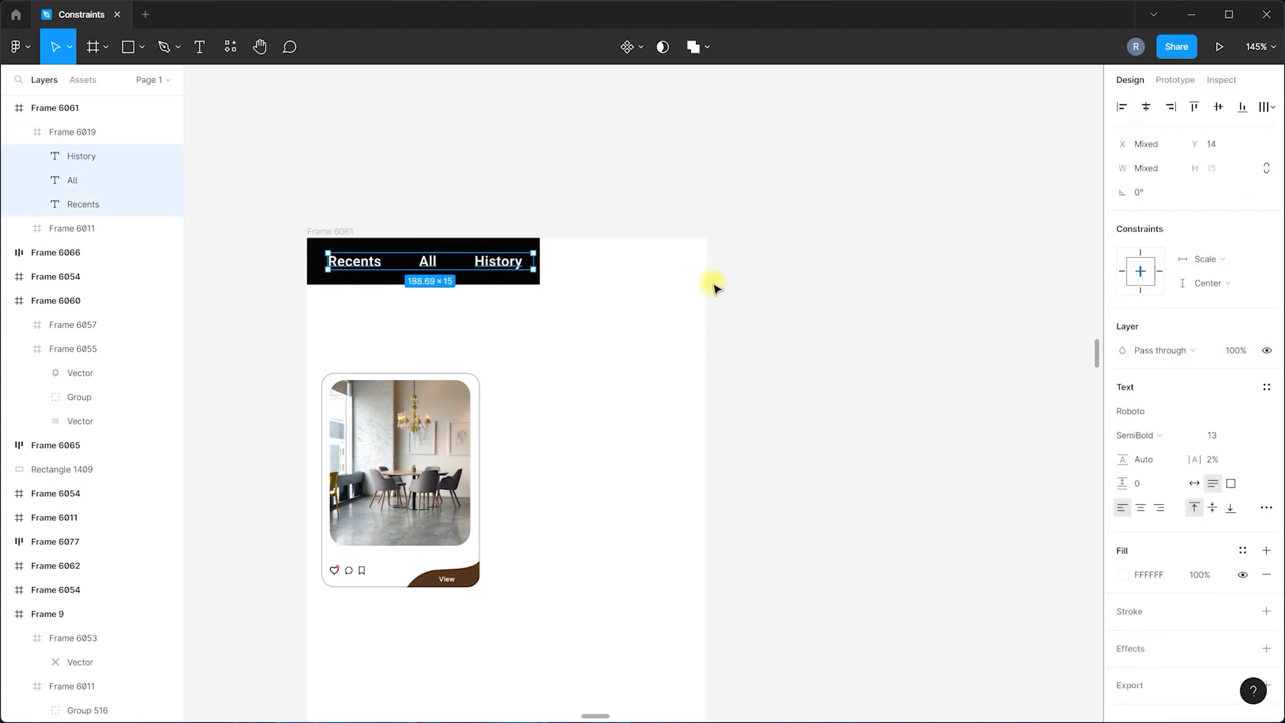
pyautogui.click(715, 288)
# Set the black navigation bar's own horizontal and vertical constraints to Scale.
pyautogui.click(534, 262)
pyautogui.click(1205, 343)
pyautogui.click(1206, 416)
pyautogui.click(643, 301)
# Try stretching the black navigation bar to about 391 wide, and undo the resize.
pyautogui.click(537, 259)
pyautogui.moveTo(539, 259); pyautogui.dragTo(733, 267)
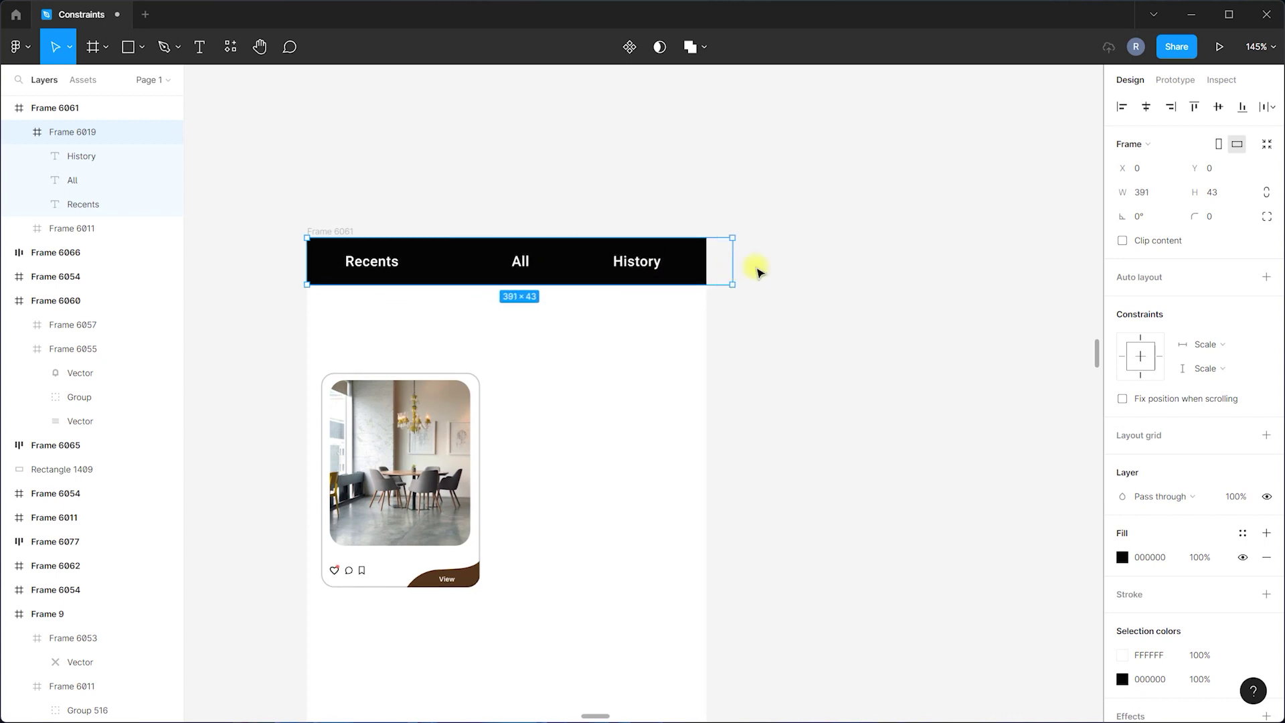
pyautogui.click(761, 271)
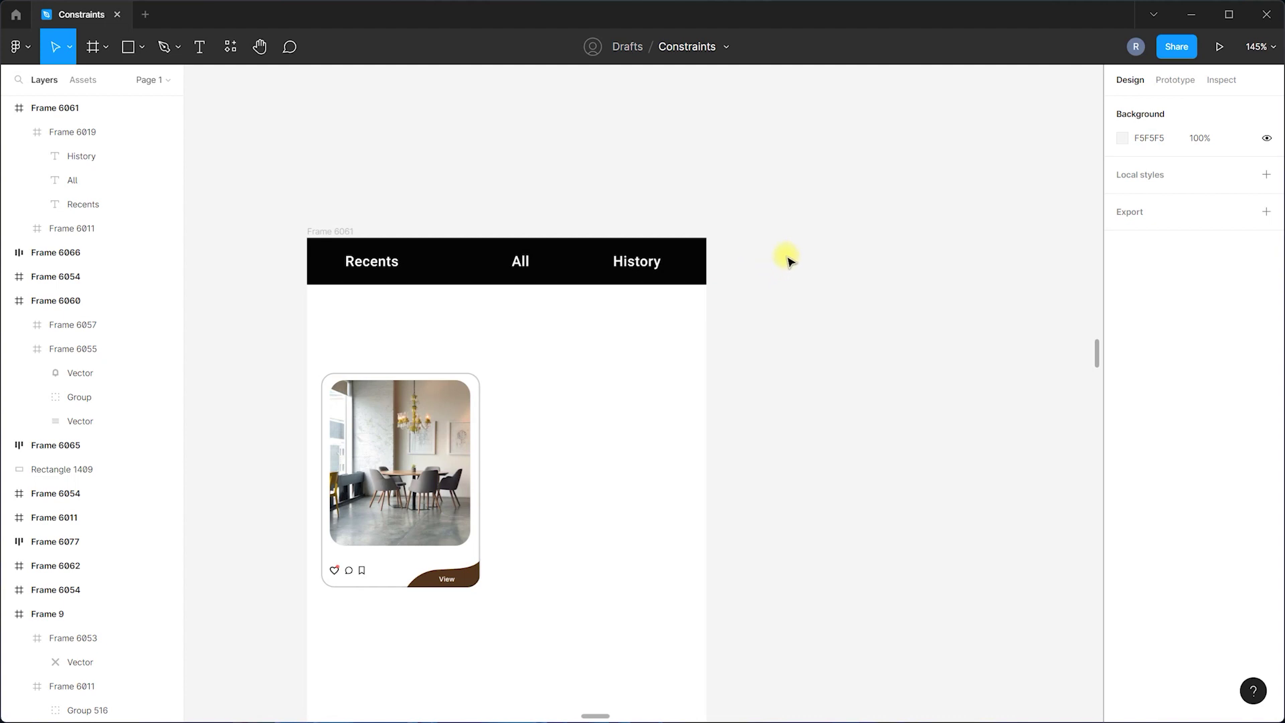
pyautogui.hotkey('ctrl', 'z')
pyautogui.hotkey('ctrl', 'z')
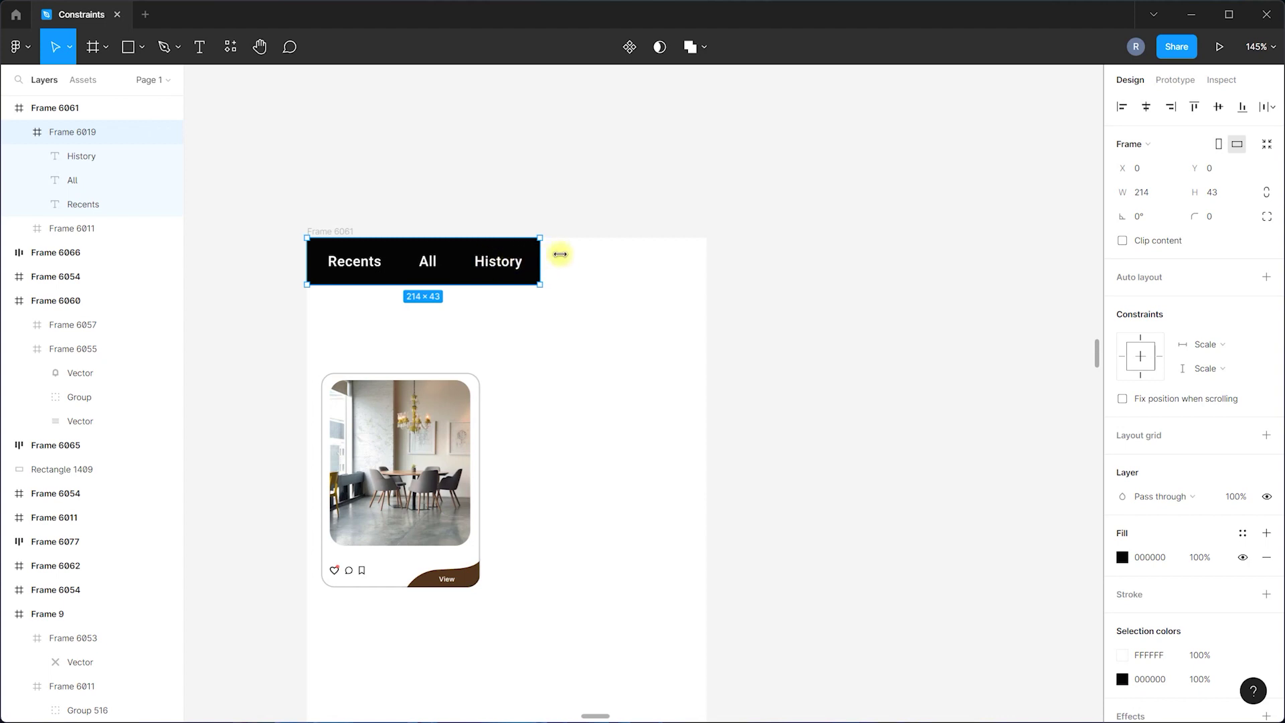
# Try widening the black navigation bar to 367, and undo the resize.
pyautogui.moveTo(542, 258); pyautogui.dragTo(706, 258)
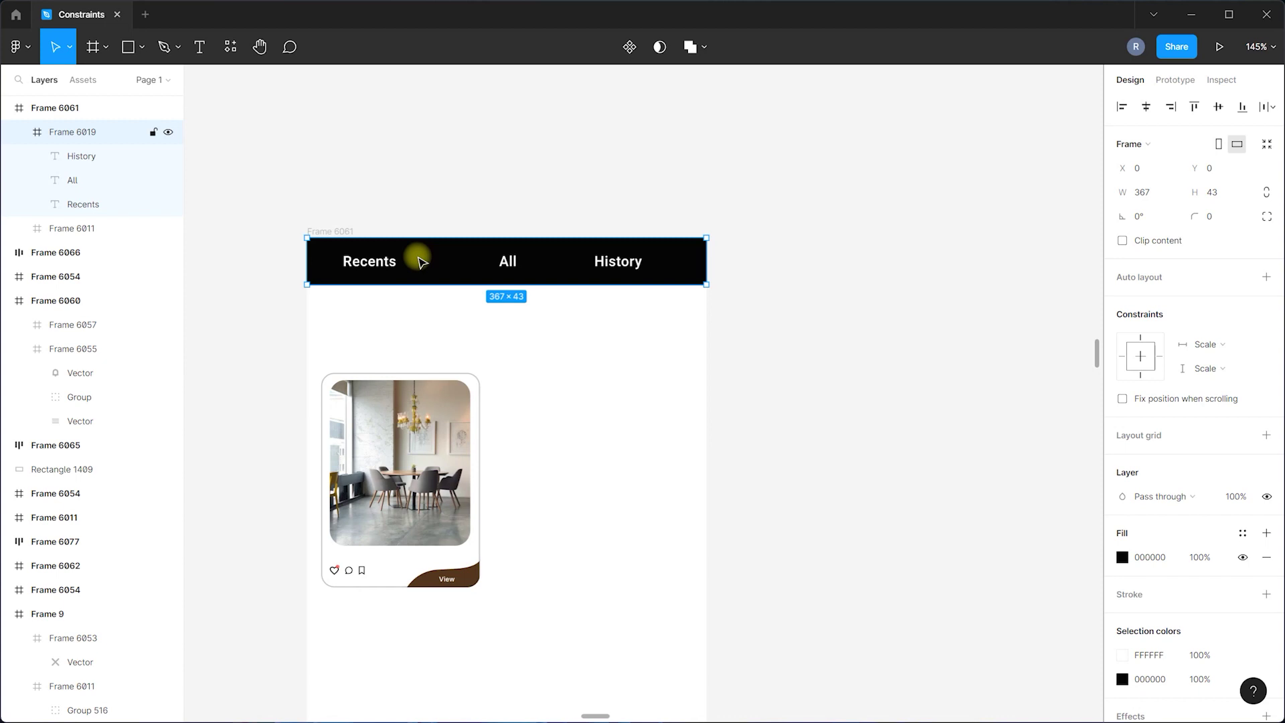
pyautogui.hotkey('ctrl', 'z')
# Set the constraints of the Recents and All texts in the black bar to Left and Top.
pyautogui.doubleClick(427, 261)
pyautogui.keyDown('shift'); pyautogui.click(386, 263); pyautogui.keyUp('shift')
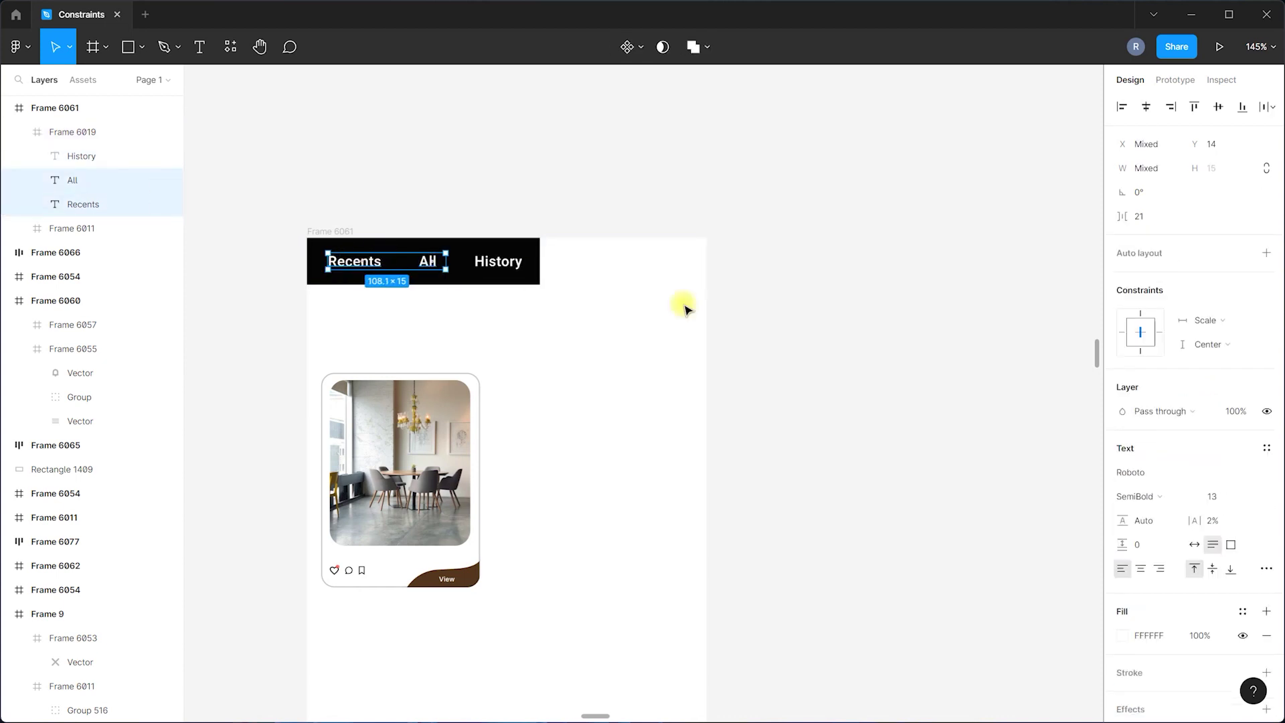
pyautogui.click(1201, 320)
pyautogui.click(1205, 249)
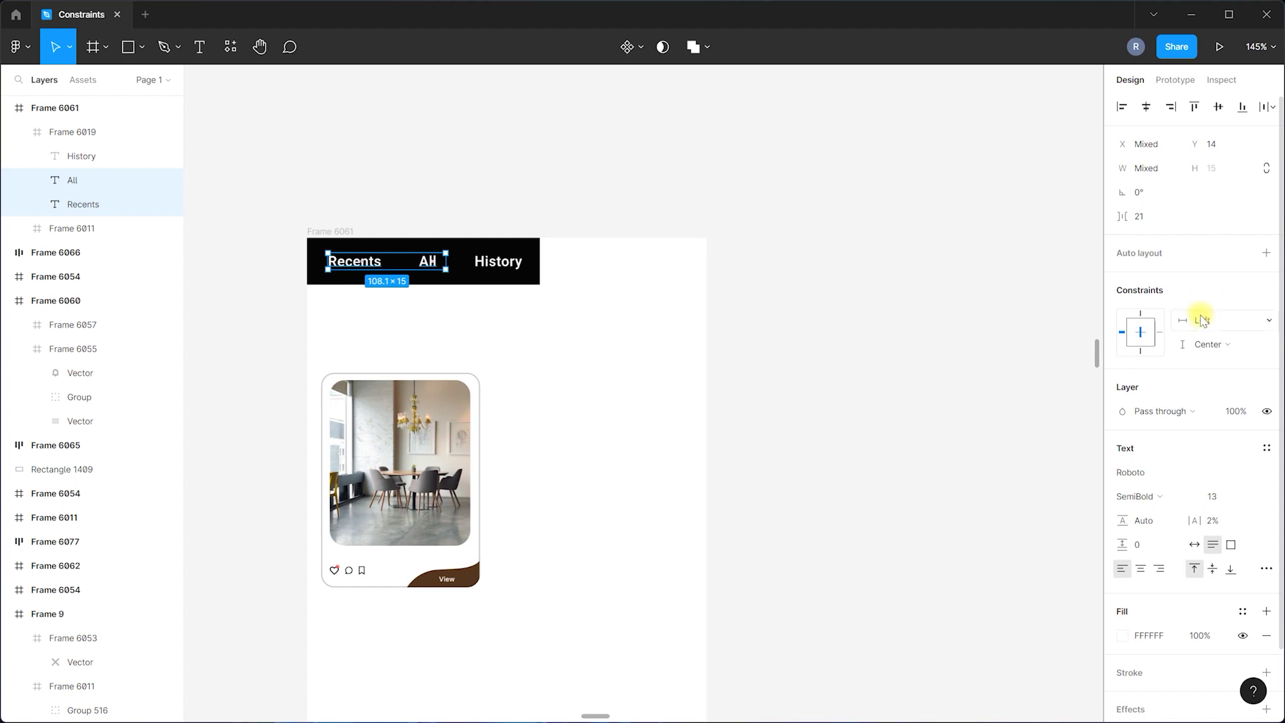
pyautogui.click(1209, 344)
pyautogui.click(1203, 290)
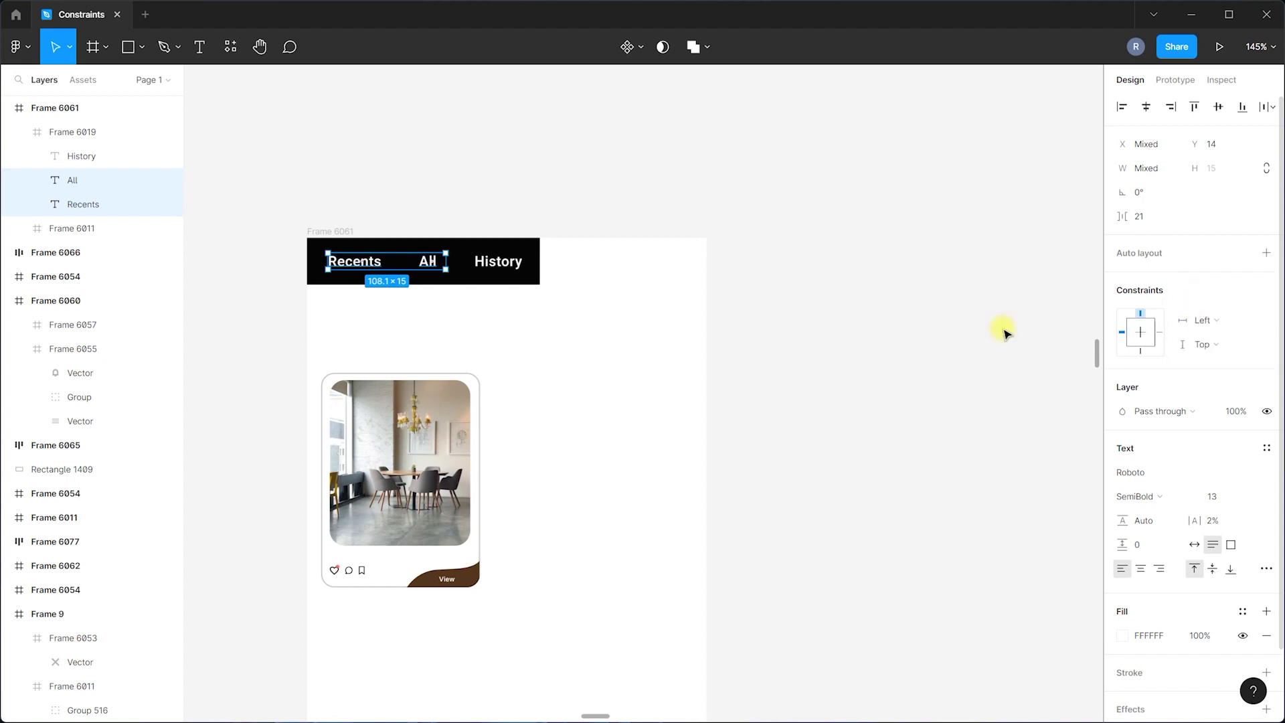
pyautogui.click(565, 319)
# Set the constraints of the History text in the black bar to Right and Bottom.
pyautogui.click(478, 268)
pyautogui.doubleClick(477, 268)
pyautogui.click(1205, 259)
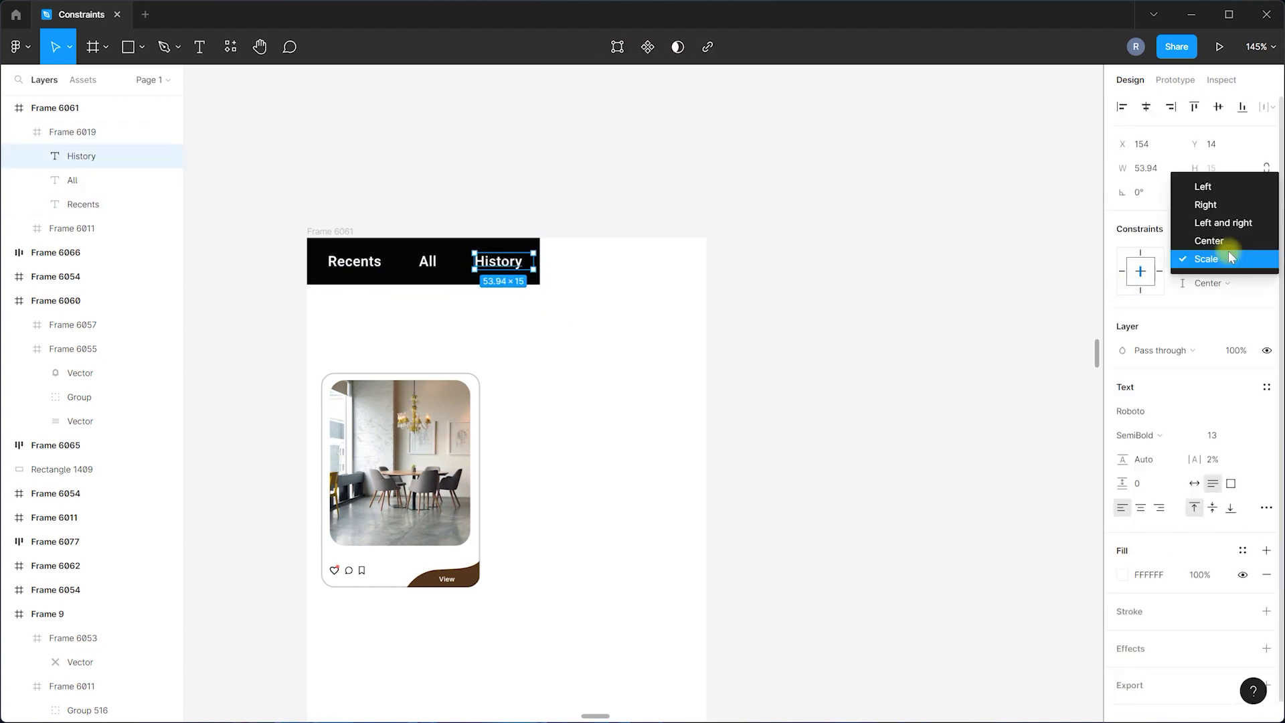
pyautogui.click(1220, 204)
pyautogui.click(1208, 283)
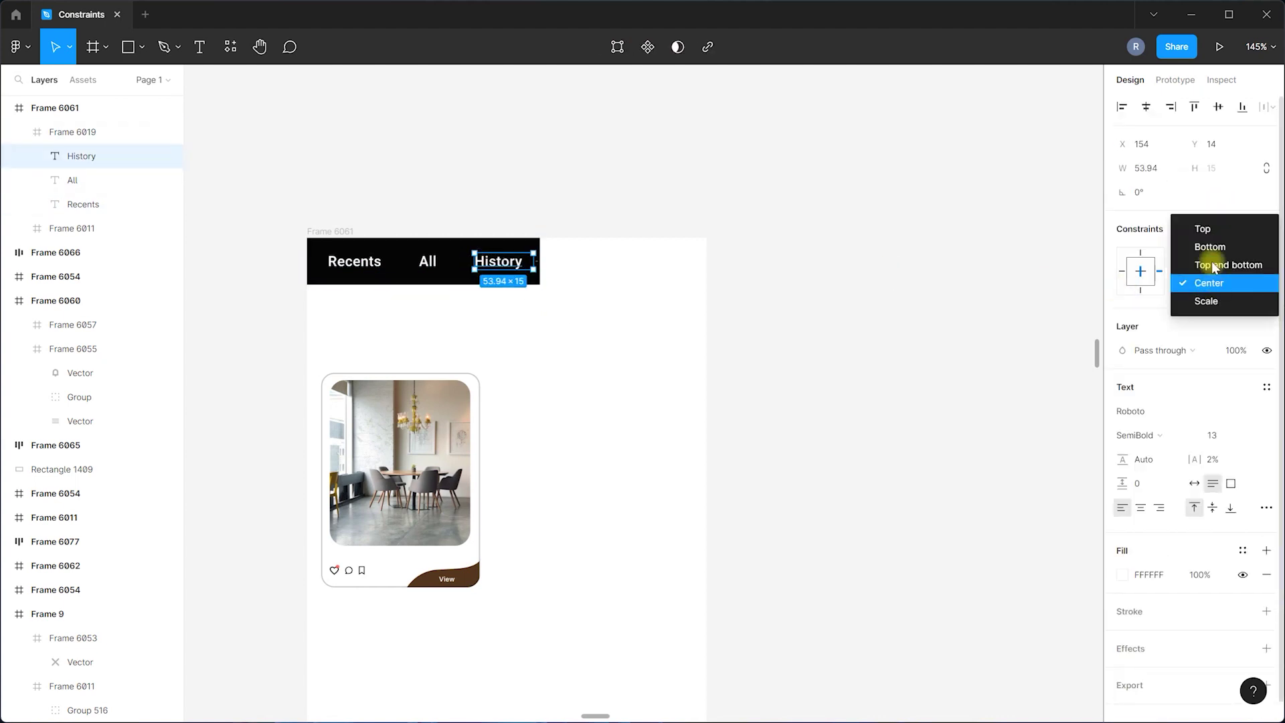
pyautogui.click(1210, 246)
pyautogui.click(596, 278)
# Widen the black navigation bar to 367 so it spans the full width of Frame 6061.
pyautogui.click(525, 269)
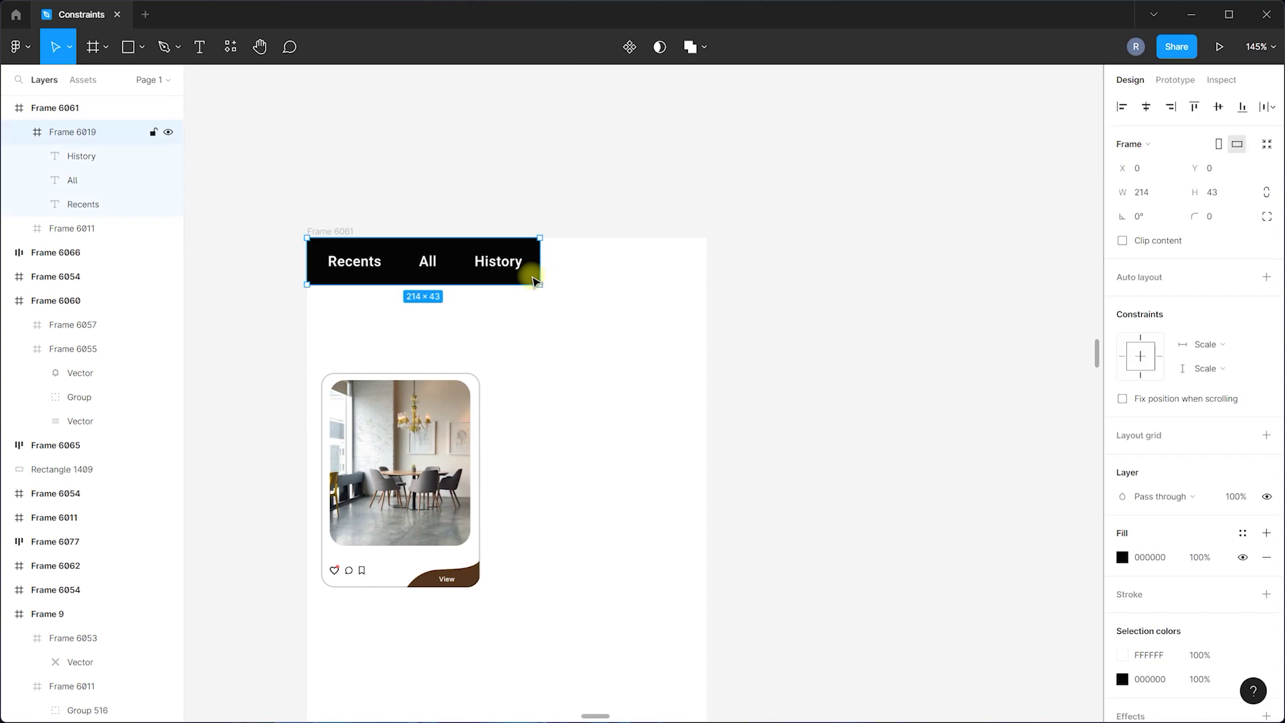
pyautogui.moveTo(542, 269); pyautogui.dragTo(708, 275)
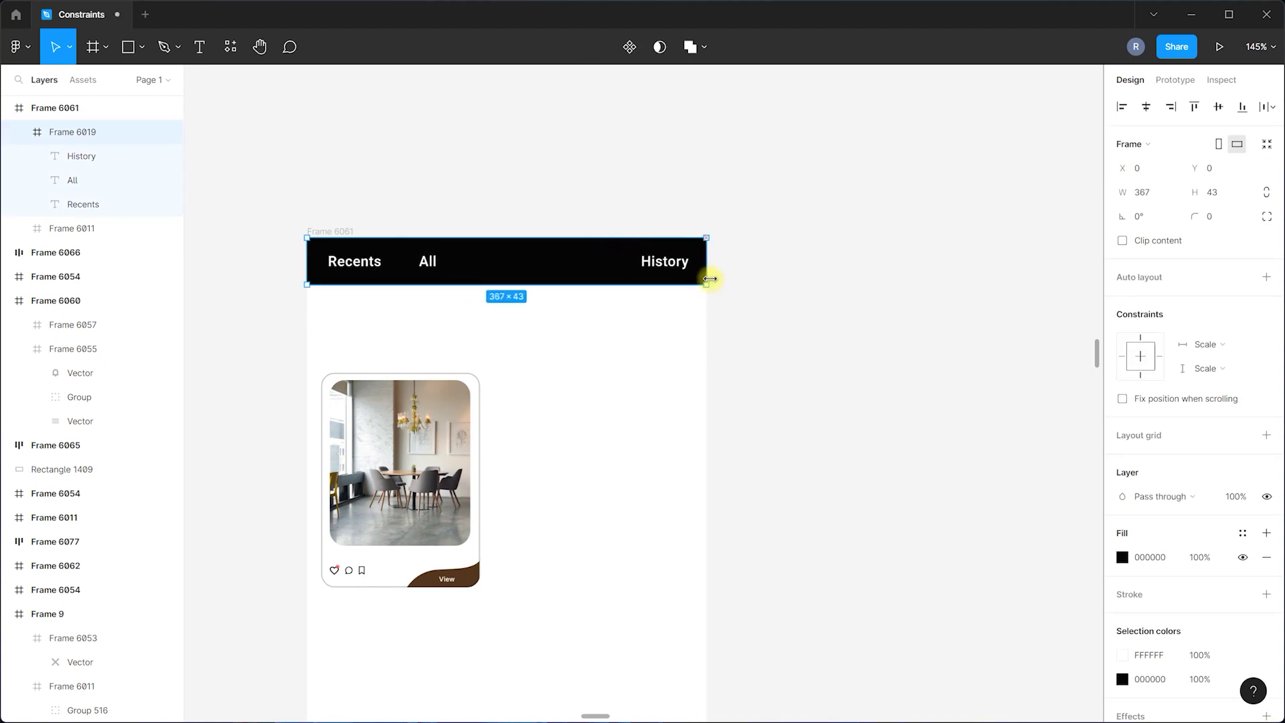
pyautogui.click(769, 261)
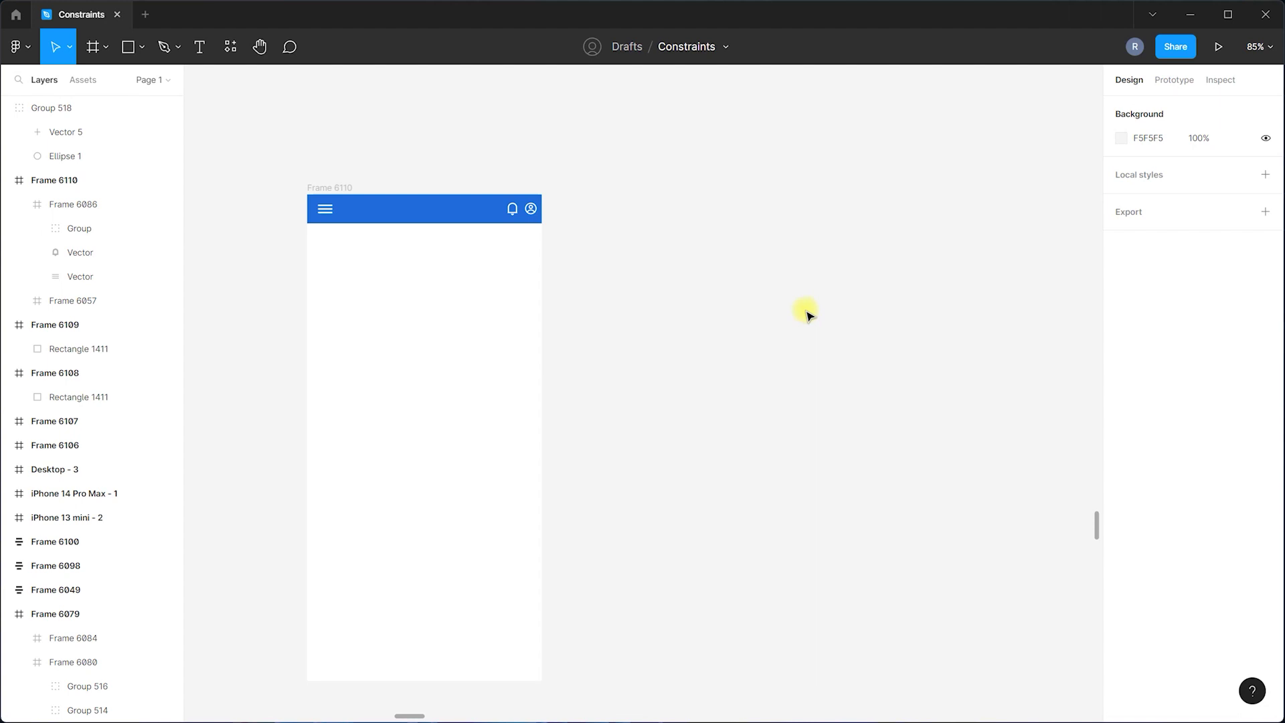
# Inspect the constraints of Frame 6110's blue header bar and its bell icon.
pyautogui.click(394, 218)
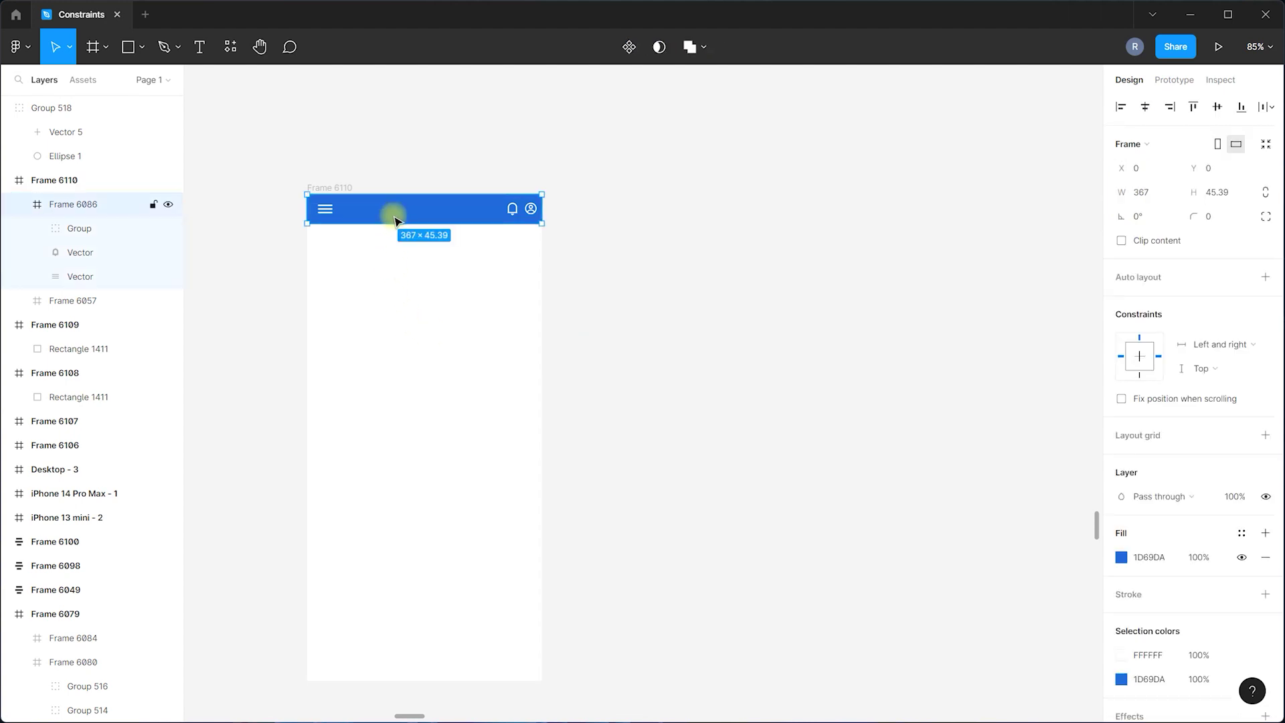
pyautogui.scroll(5, 314, 215)
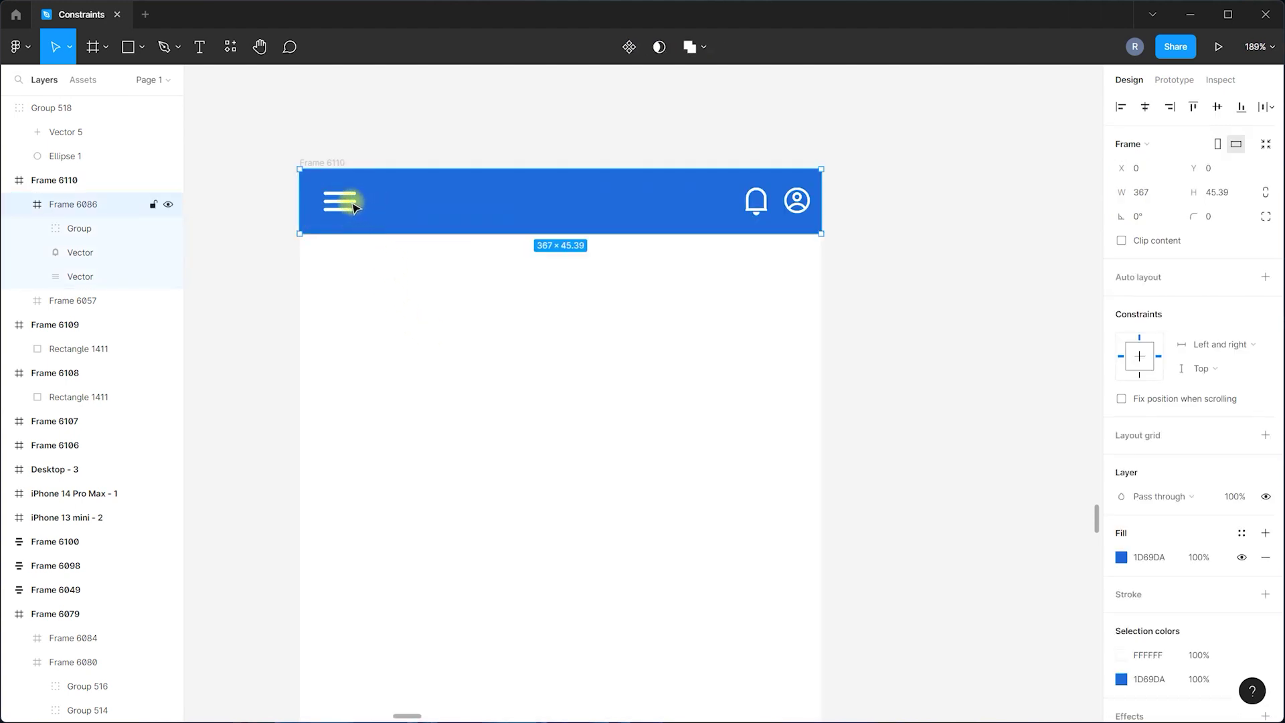
pyautogui.click(761, 214)
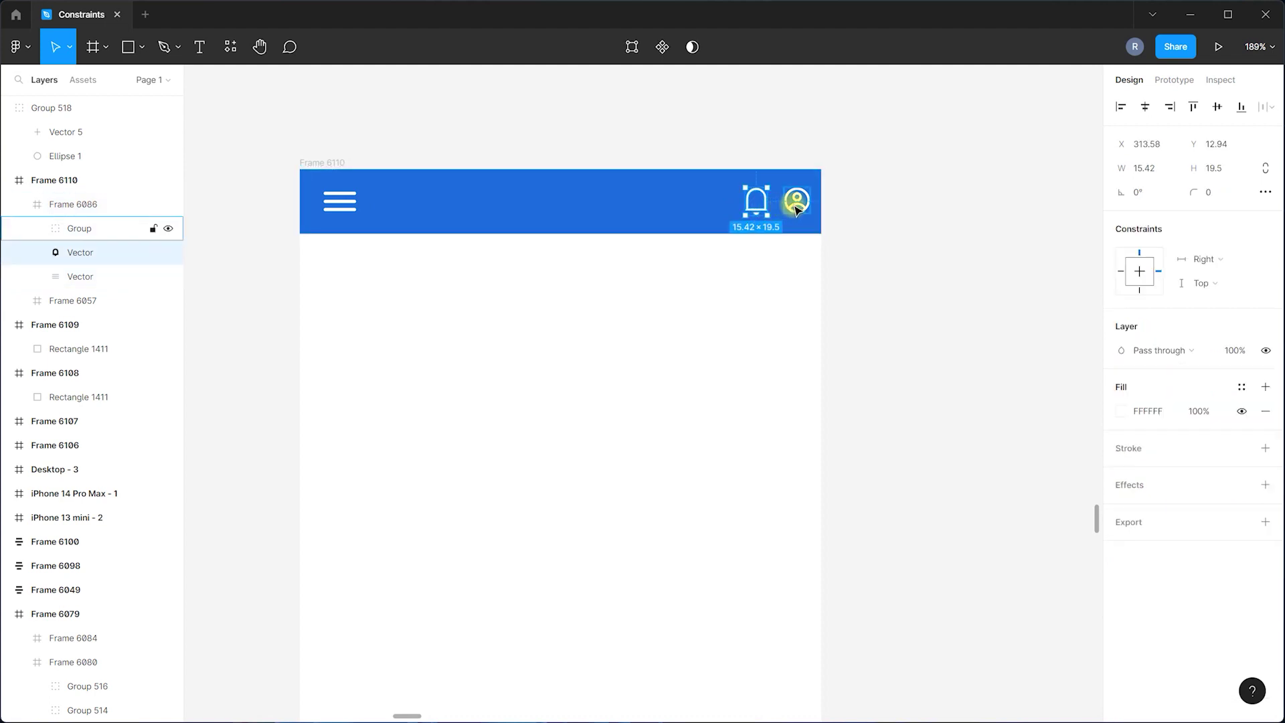
pyautogui.click(908, 211)
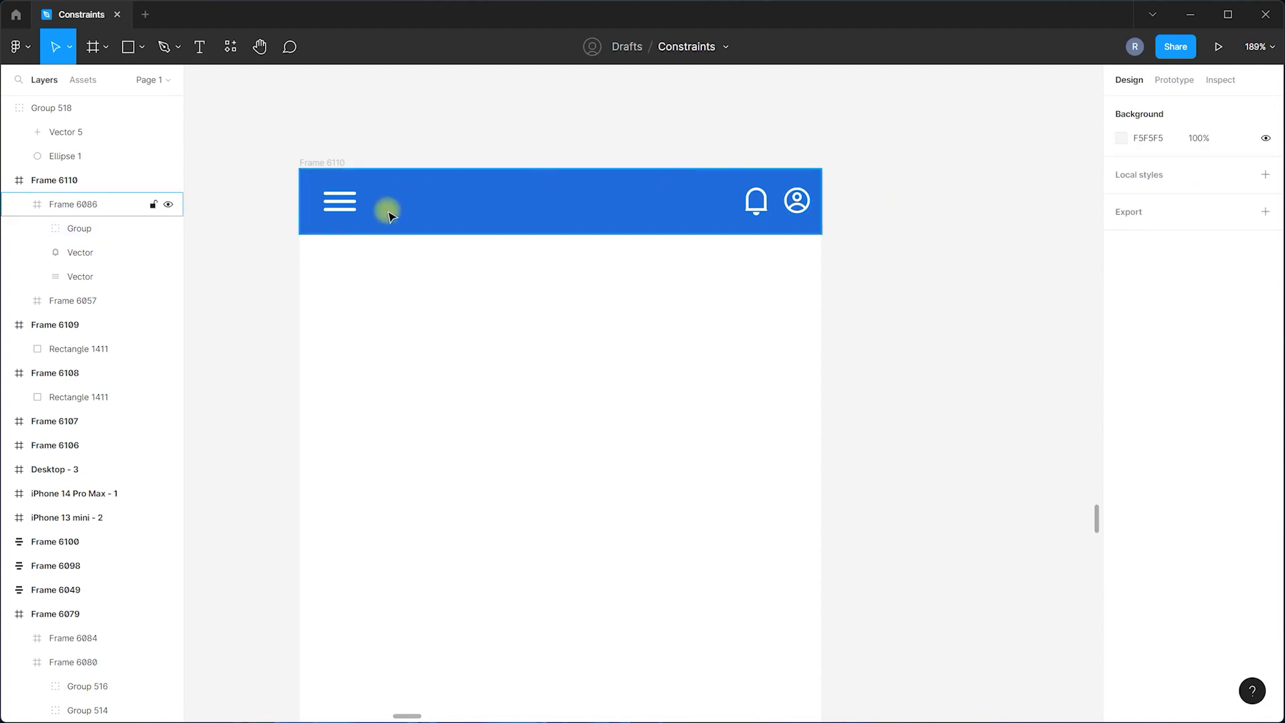
# Duplicate the menu, bell and profile icons of the blue header and place the copies above Frame 6110.
pyautogui.click(340, 201)
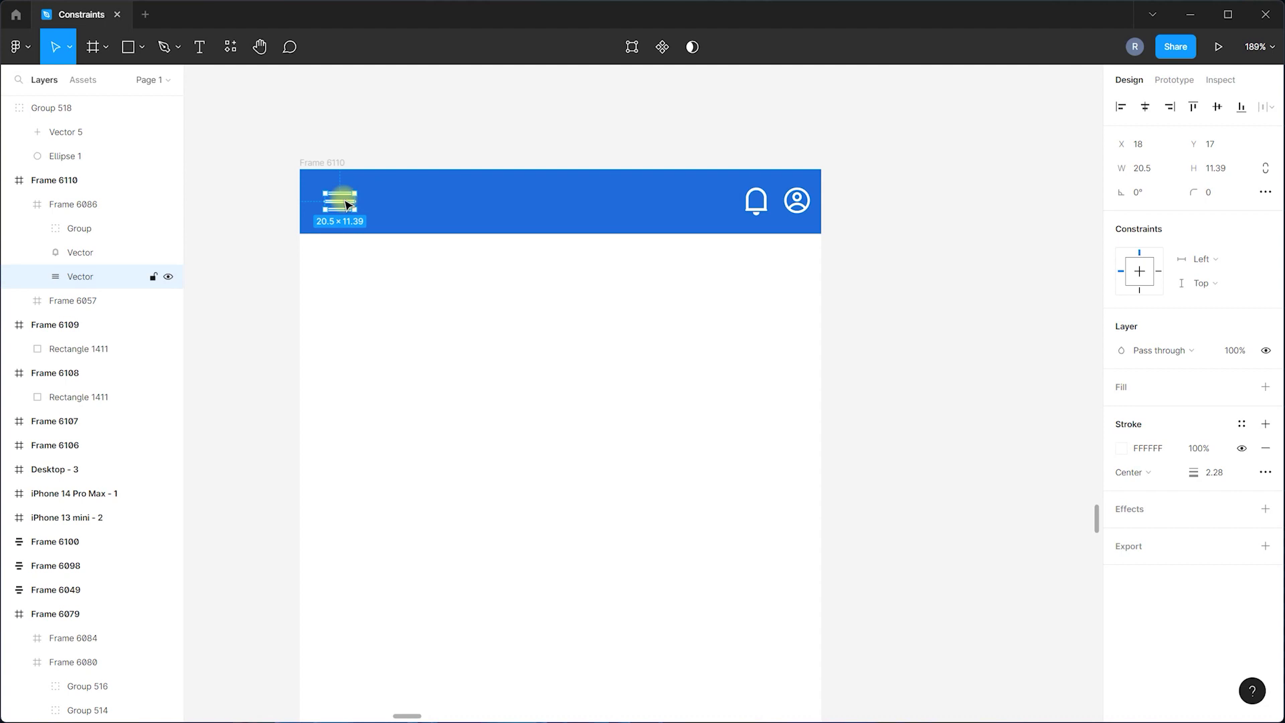
pyautogui.scroll(-3, 358, 279)
pyautogui.scroll(2, 340, 258)
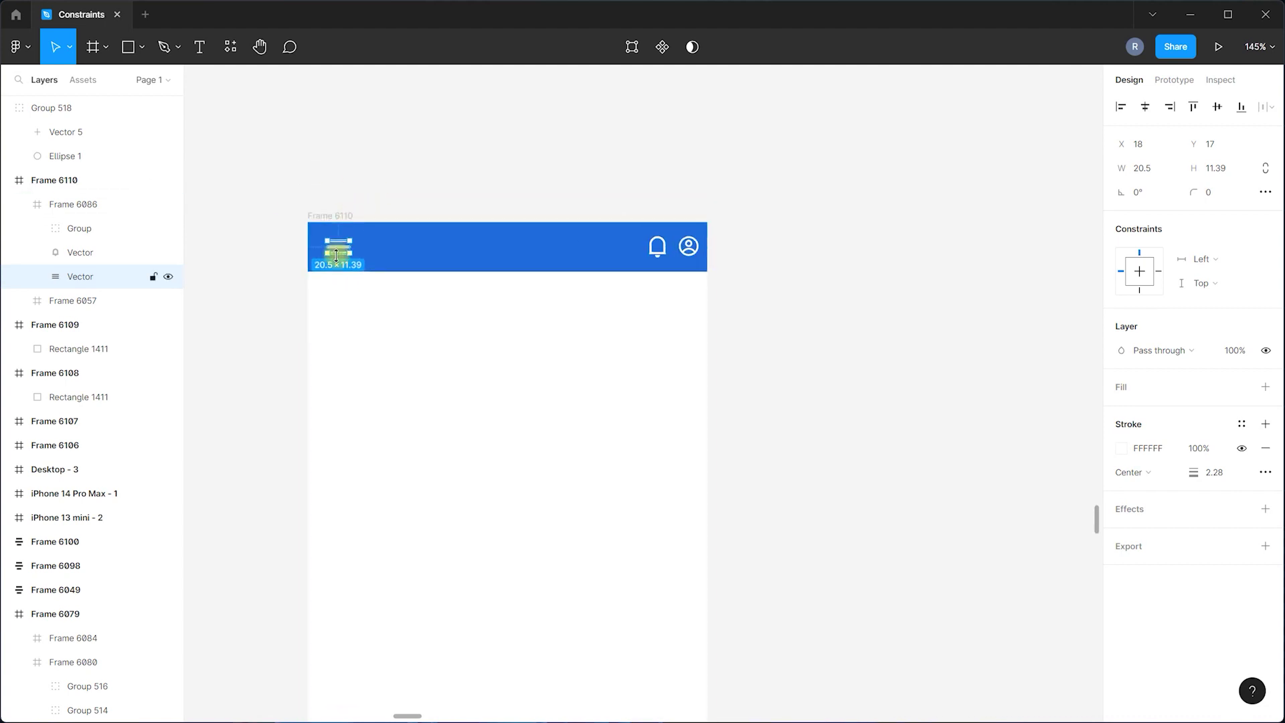
pyautogui.keyDown('shift'); pyautogui.click(657, 247); pyautogui.keyUp('shift')
pyautogui.keyDown('shift'); pyautogui.click(688, 248); pyautogui.keyUp('shift')
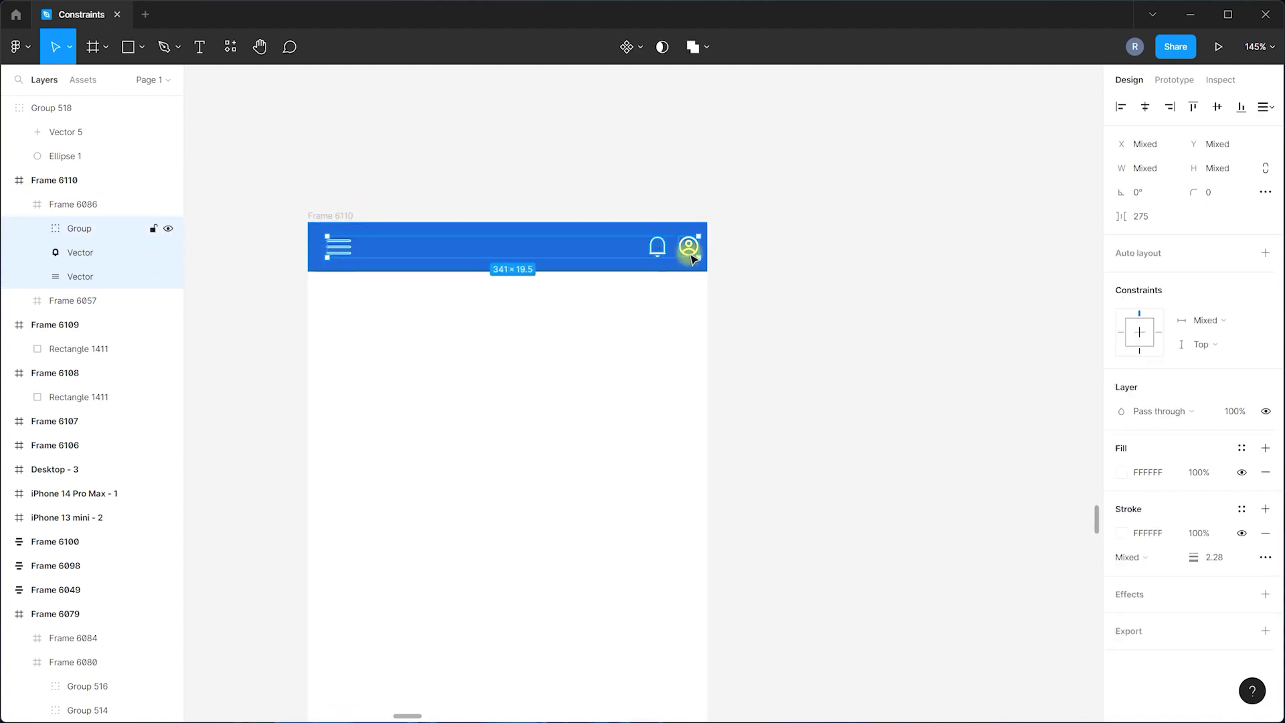
pyautogui.hotkey('ctrl', 'd')
pyautogui.moveTo(593, 247); pyautogui.dragTo(579, 162)
pyautogui.click(666, 176)
# Wrap the three copied icons in a horizontal auto layout frame with padding of 7 horizontally and 10 vertically.
pyautogui.moveTo(267, 123); pyautogui.dragTo(791, 202)
pyautogui.hotkey('shift', 'a')
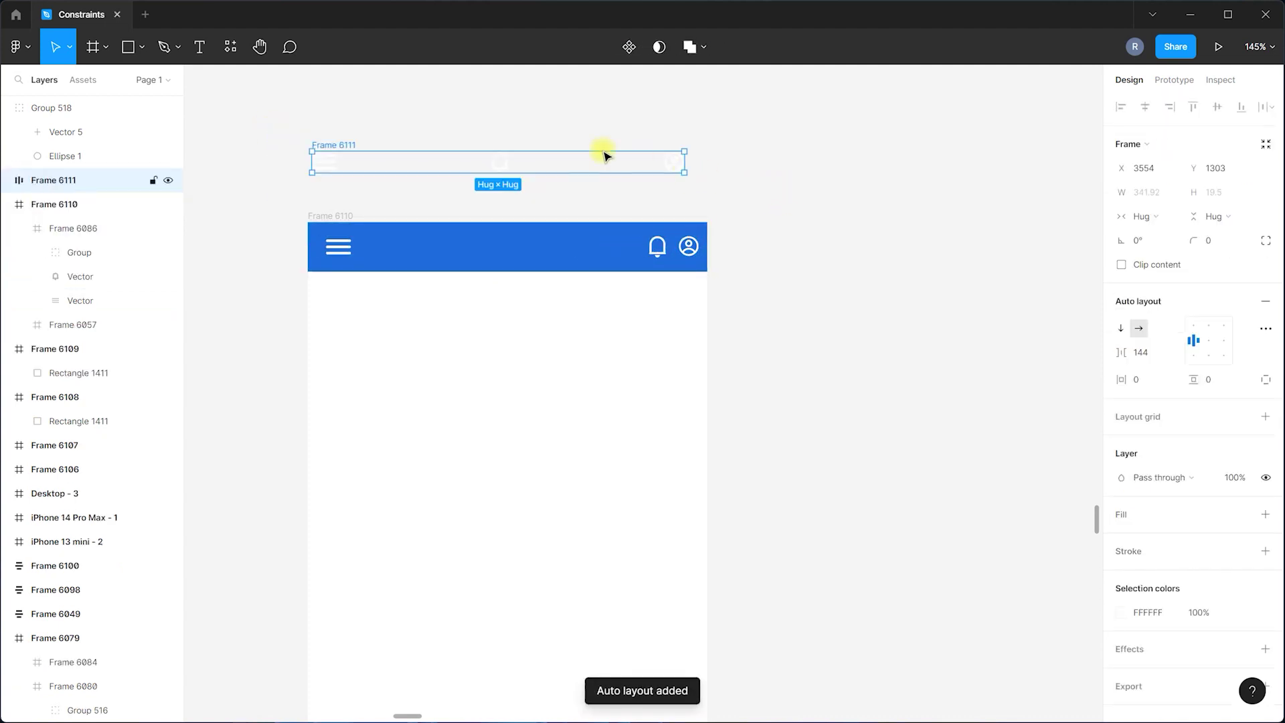
pyautogui.moveTo(1122, 378); pyautogui.dragTo(1203, 373)
# Add a solid fill to the auto layout frame, sampling the blue 1D69DA from the header bar below.
pyautogui.click(1126, 511)
pyautogui.click(1121, 538)
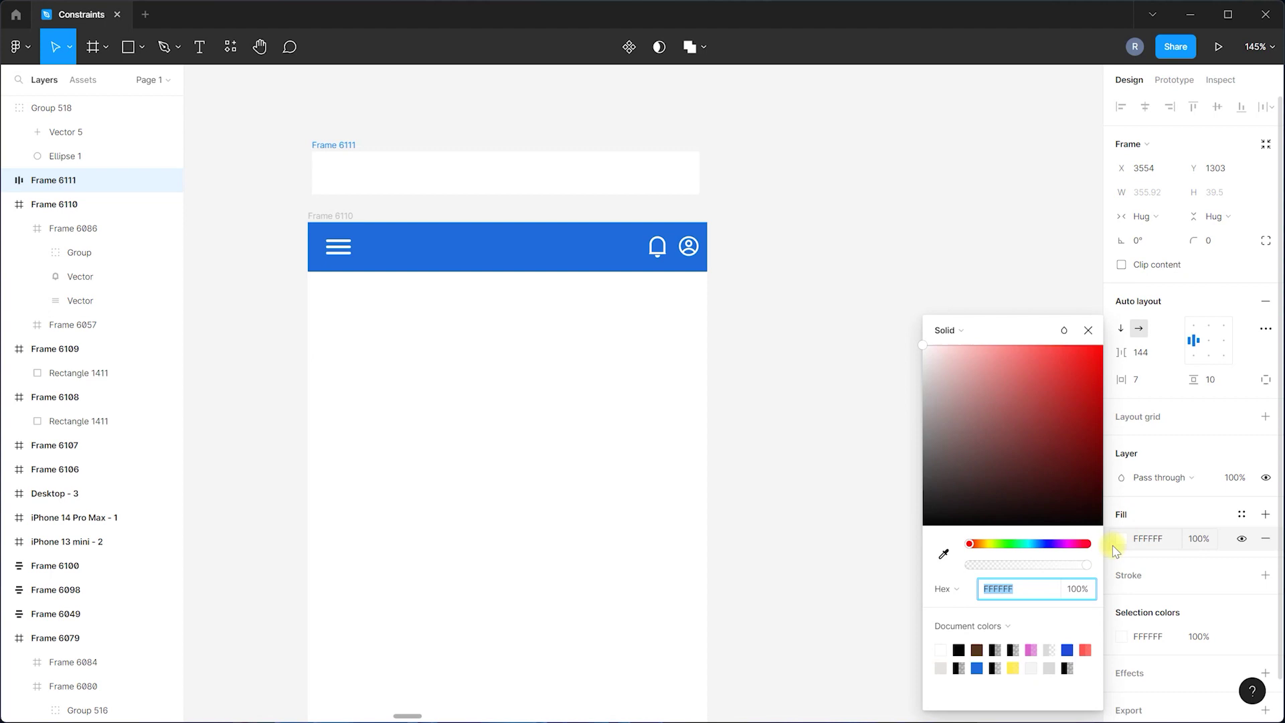
pyautogui.click(944, 554)
pyautogui.click(624, 266)
pyautogui.click(732, 195)
# Group the bell and profile icons of the new blue bar in their own nested auto layout.
pyautogui.click(506, 172)
pyautogui.doubleClick(509, 175)
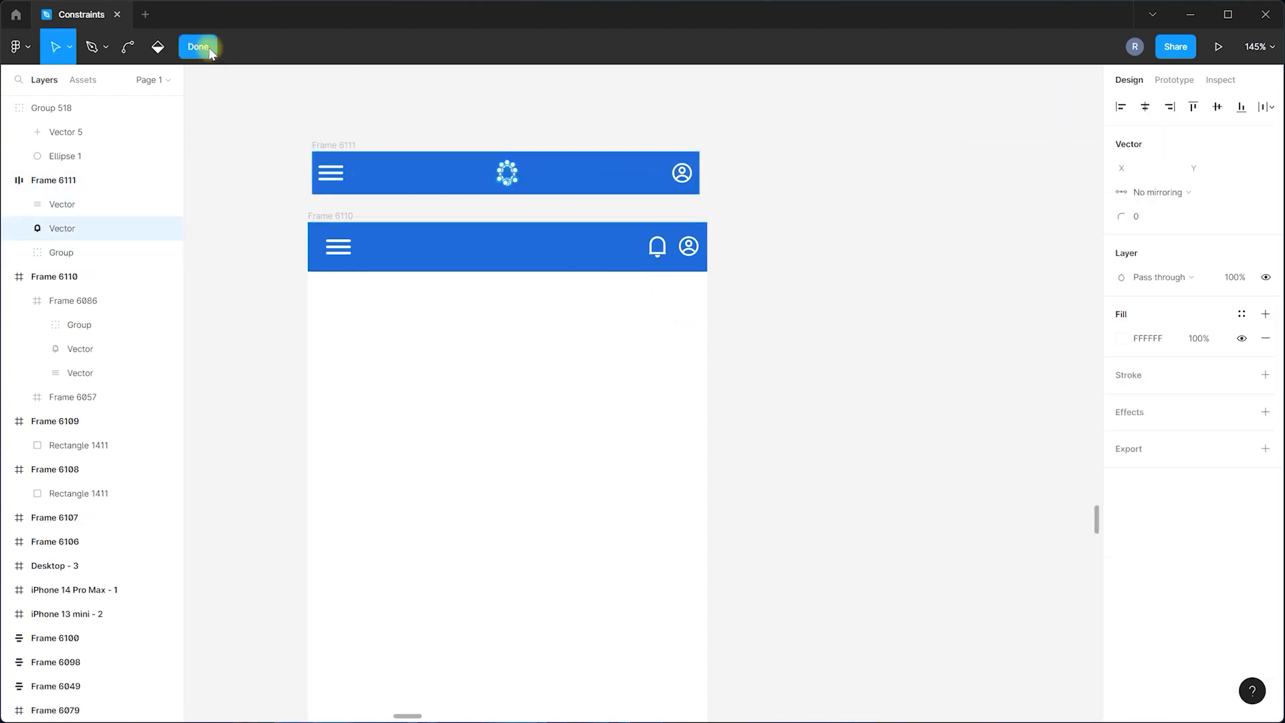
pyautogui.click(201, 47)
pyautogui.keyDown('shift'); pyautogui.click(682, 175); pyautogui.keyUp('shift')
pyautogui.hotkey('shift', 'a')
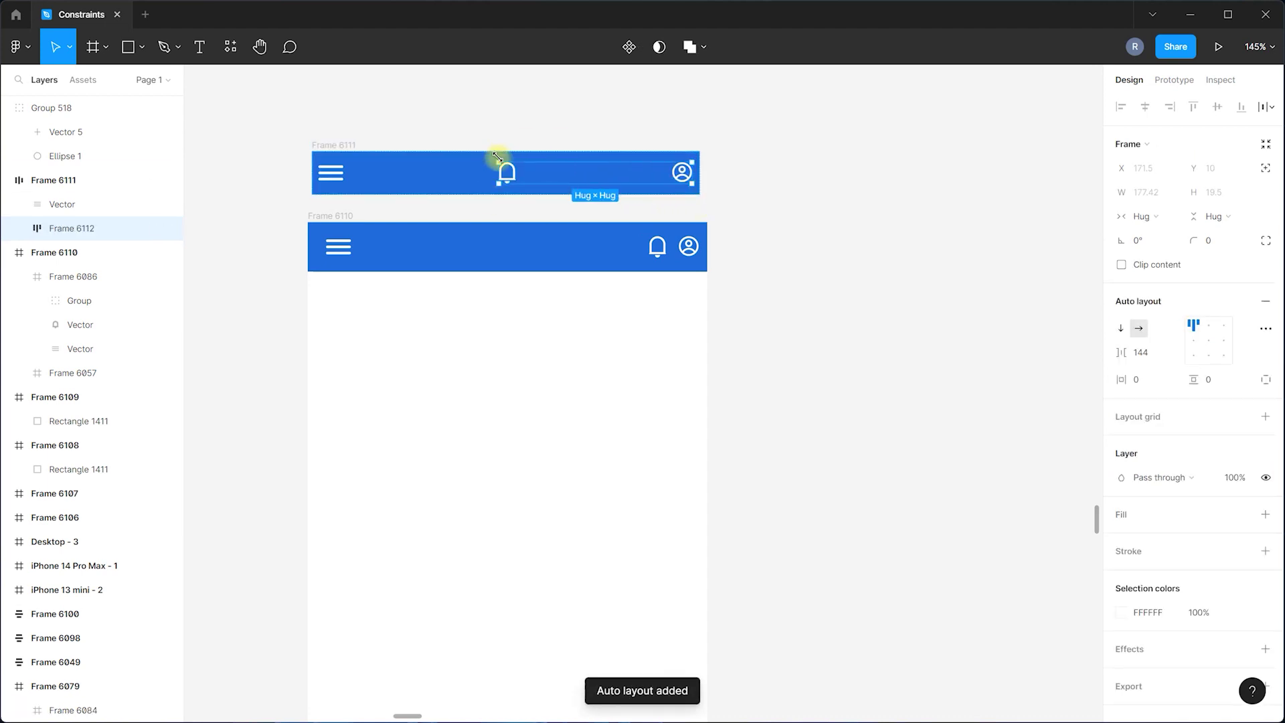
# Reduce the spacing of the nested auto layout so the bell and profile icons sit close together.
pyautogui.moveTo(1121, 352); pyautogui.dragTo(478, 368)
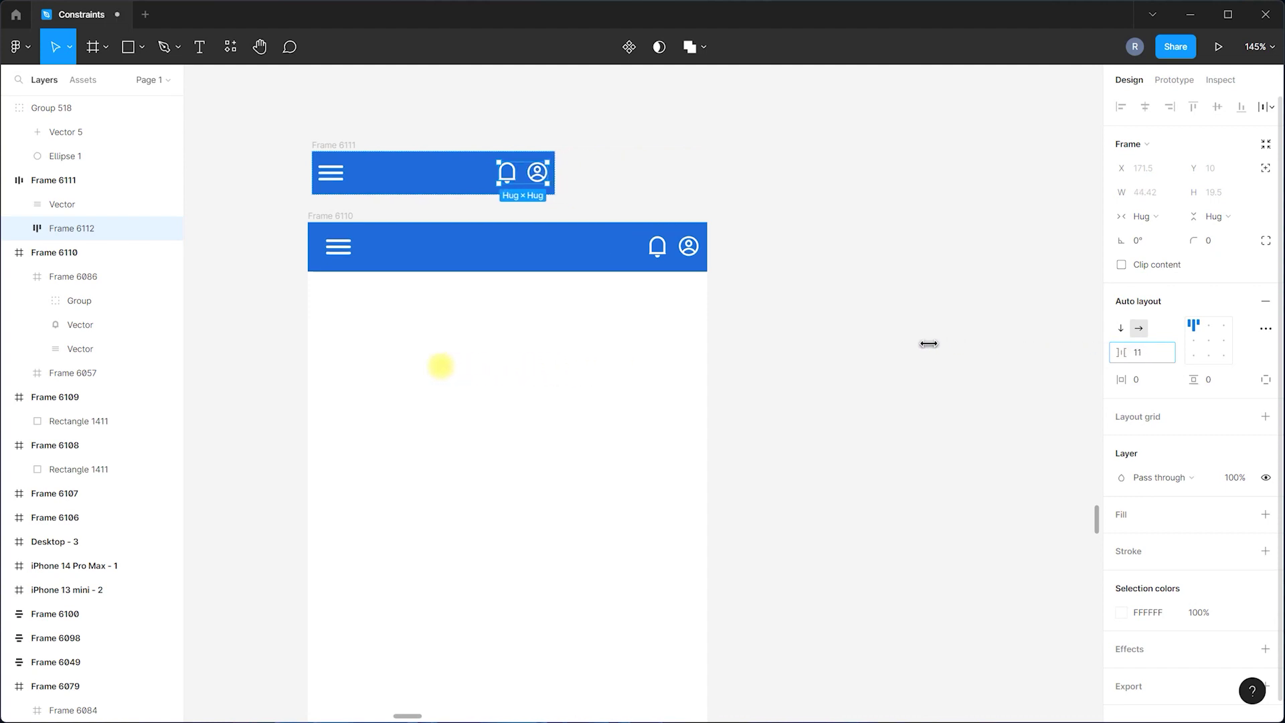
pyautogui.hotkey('ctrl', 'z')
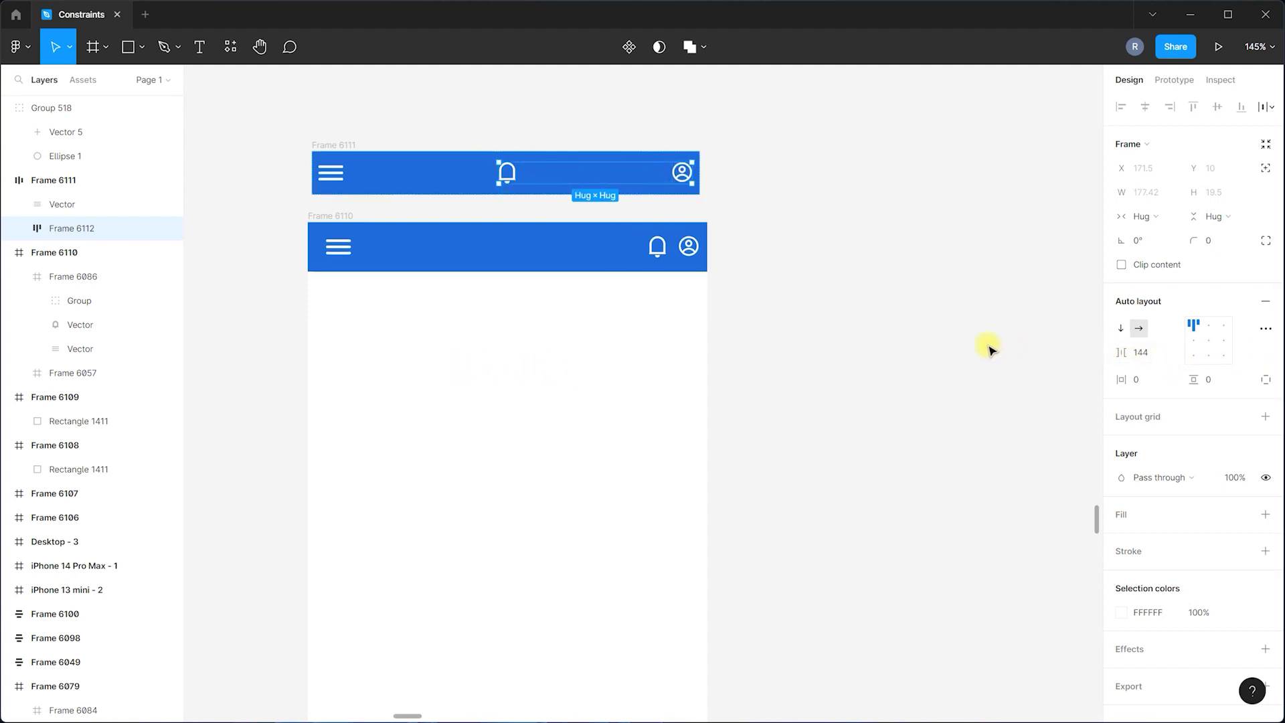
pyautogui.moveTo(1122, 353); pyautogui.dragTo(436, 381)
pyautogui.click(1010, 241)
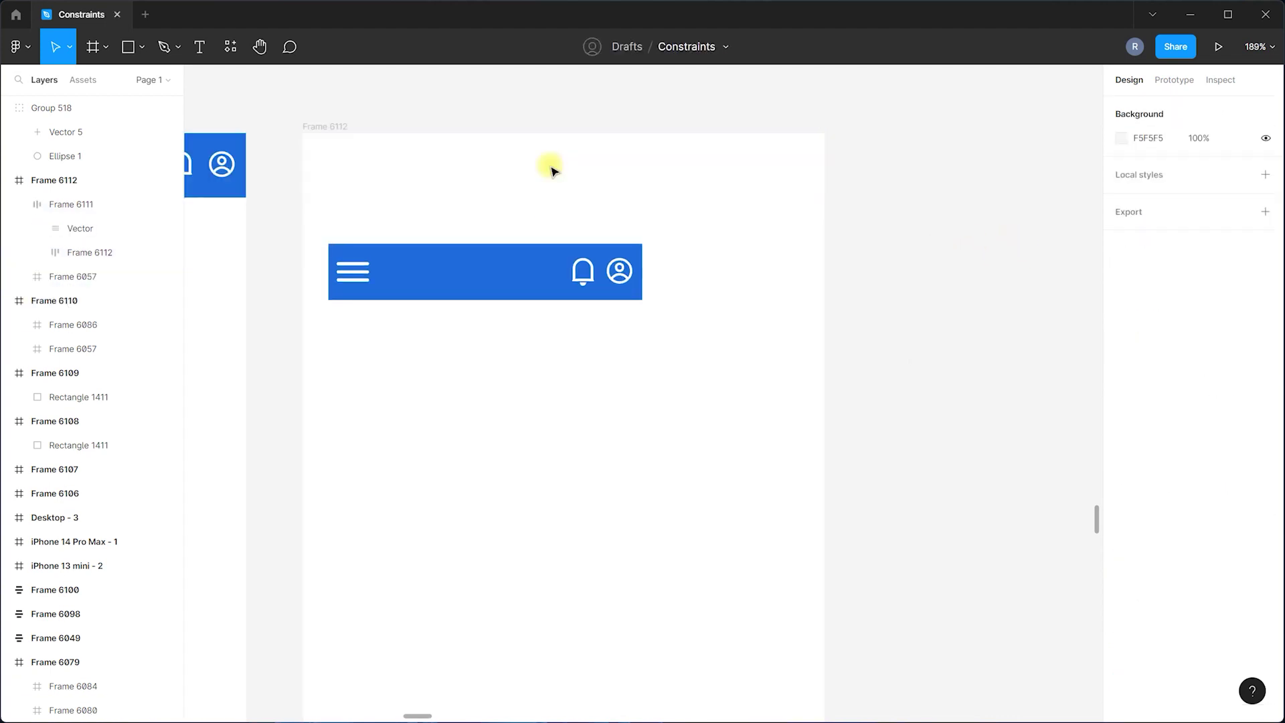
# Move the auto layout header to X 0, Y 0 of Frame 6112, and try stretching it wider.
pyautogui.moveTo(402, 258); pyautogui.dragTo(373, 149)
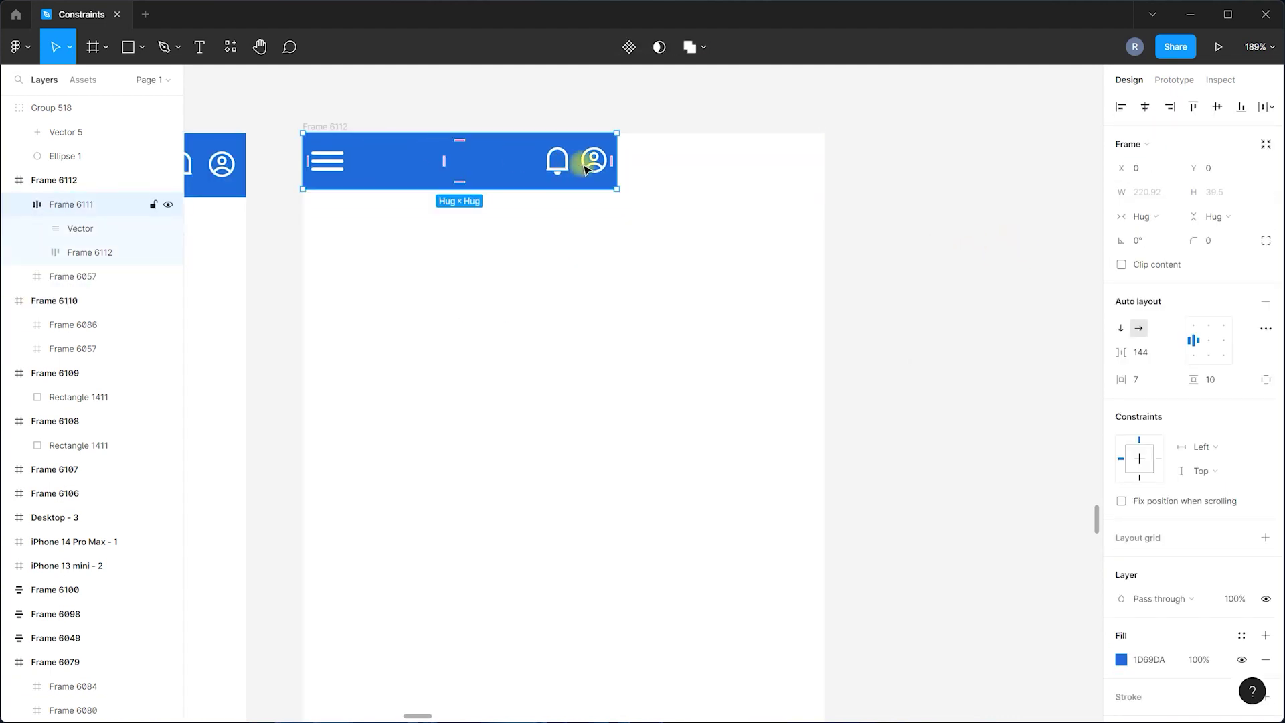
pyautogui.moveTo(624, 152); pyautogui.dragTo(753, 146)
pyautogui.hotkey('ctrl', 'z')
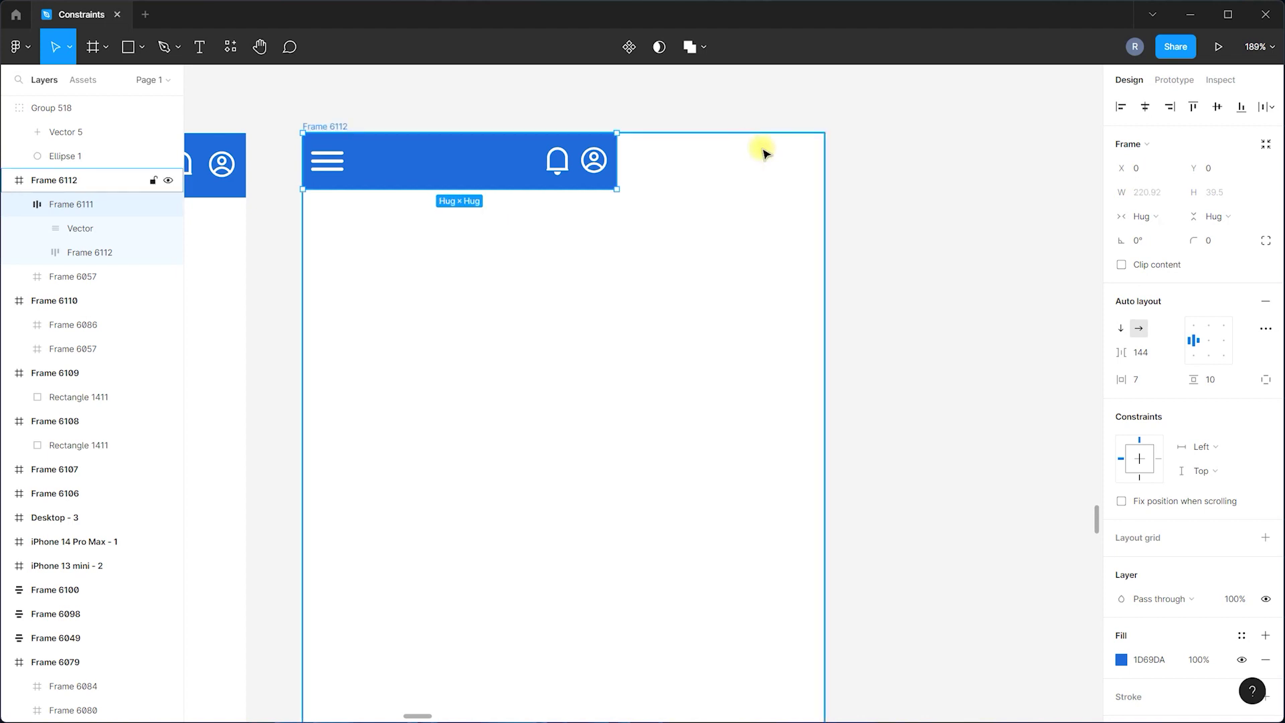
# Narrow the blue header bar of Frame 6110 and widen it back to 367 to test its Right-constrained icons.
pyautogui.scroll(-4, 706, 247)
pyautogui.click(402, 220)
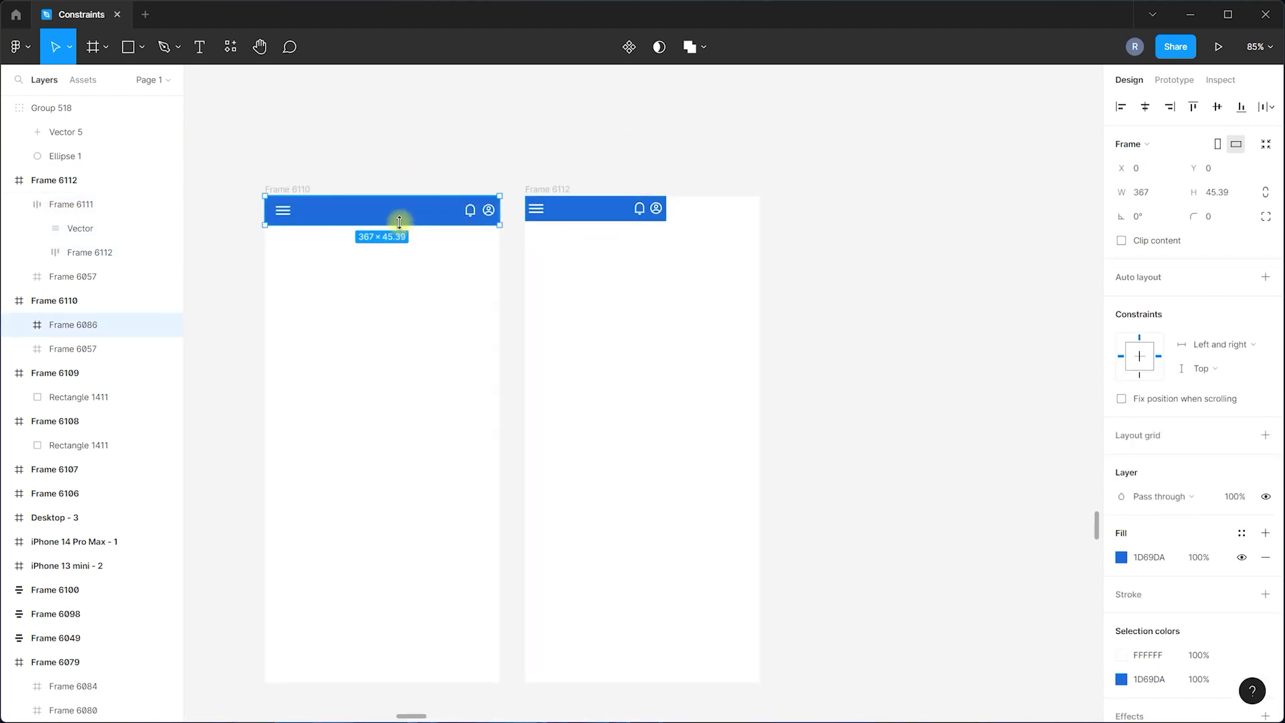
pyautogui.scroll(3, 347, 215)
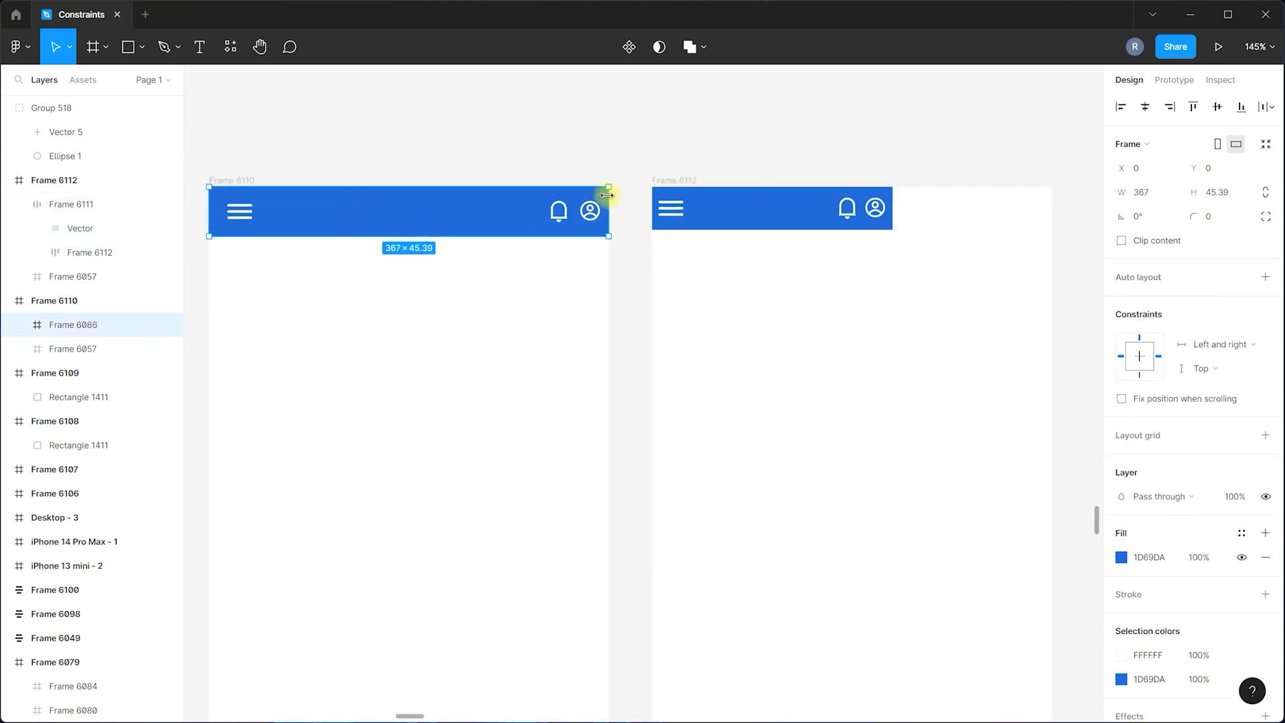
pyautogui.moveTo(606, 195); pyautogui.dragTo(510, 197)
pyautogui.doubleClick(460, 210)
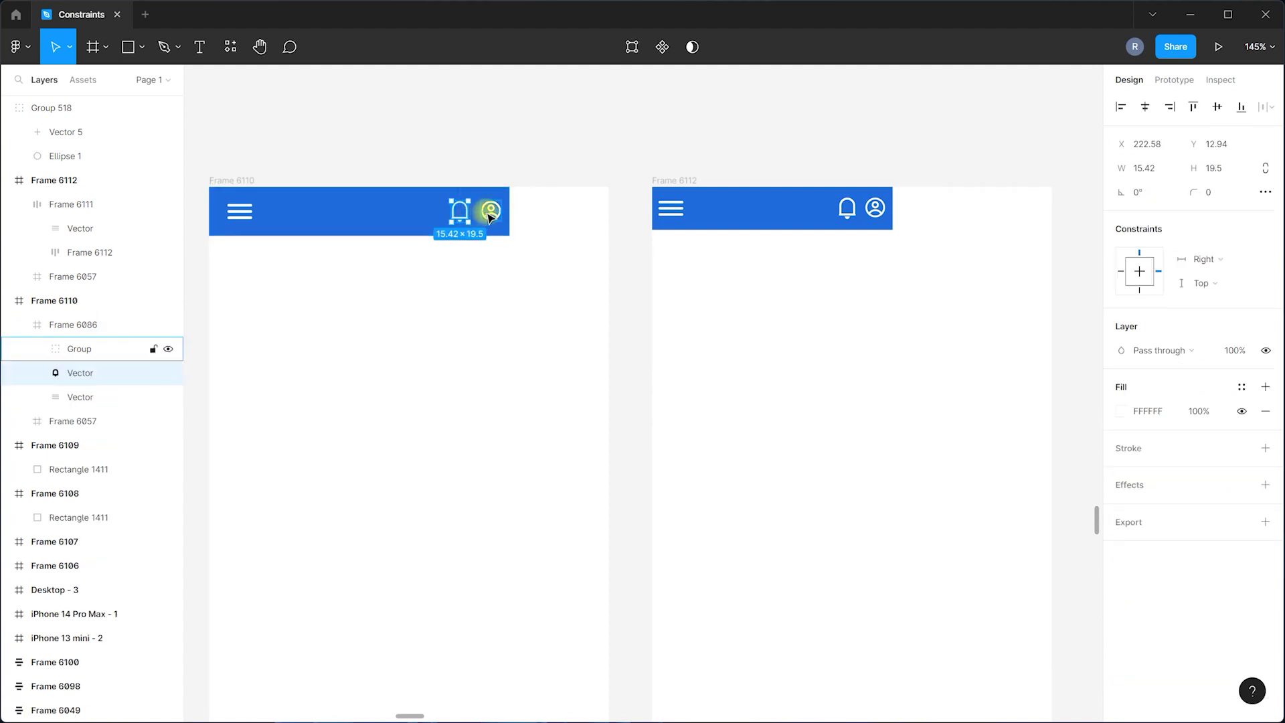
pyautogui.keyDown('shift'); pyautogui.click(490, 212); pyautogui.keyUp('shift')
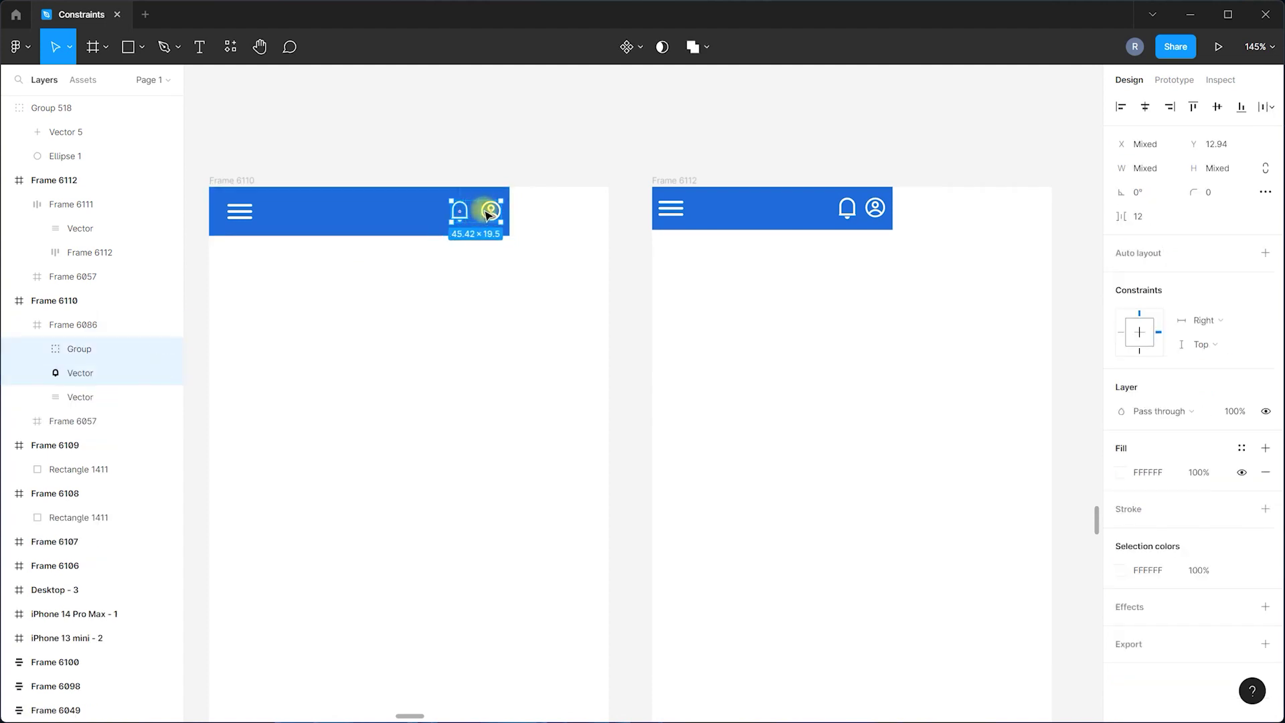
pyautogui.click(387, 208)
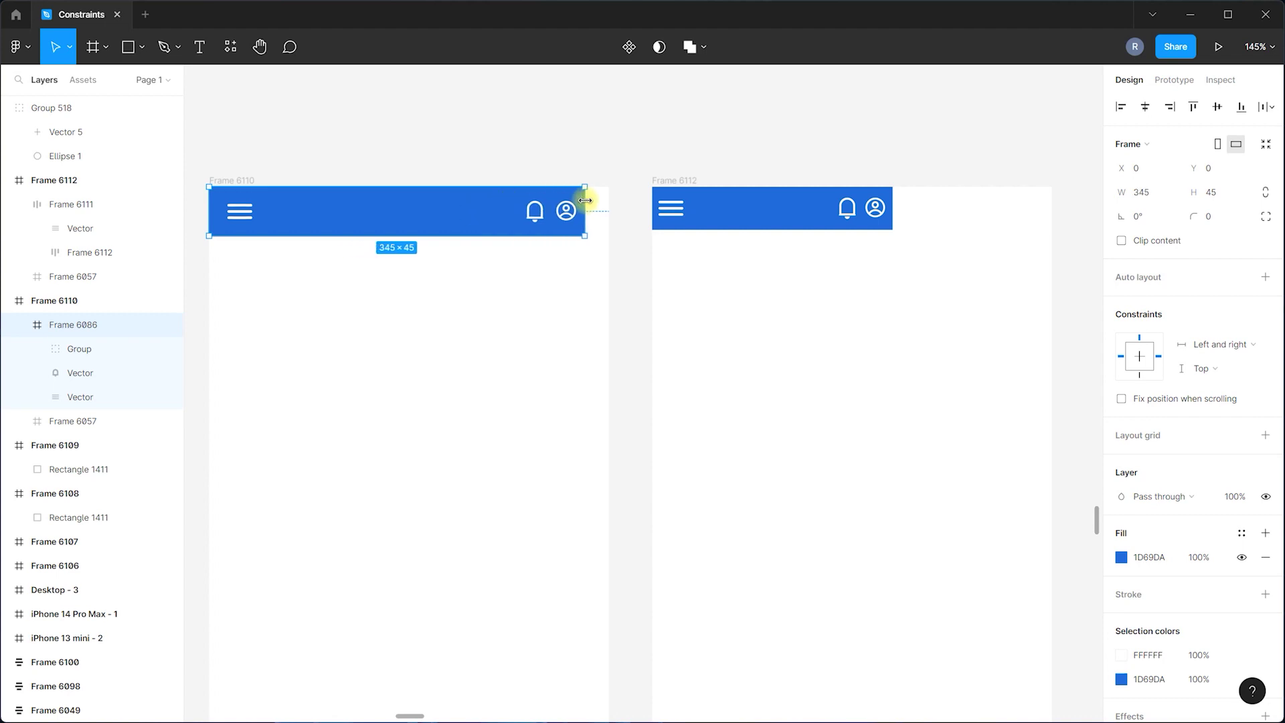
pyautogui.moveTo(510, 211); pyautogui.dragTo(606, 211)
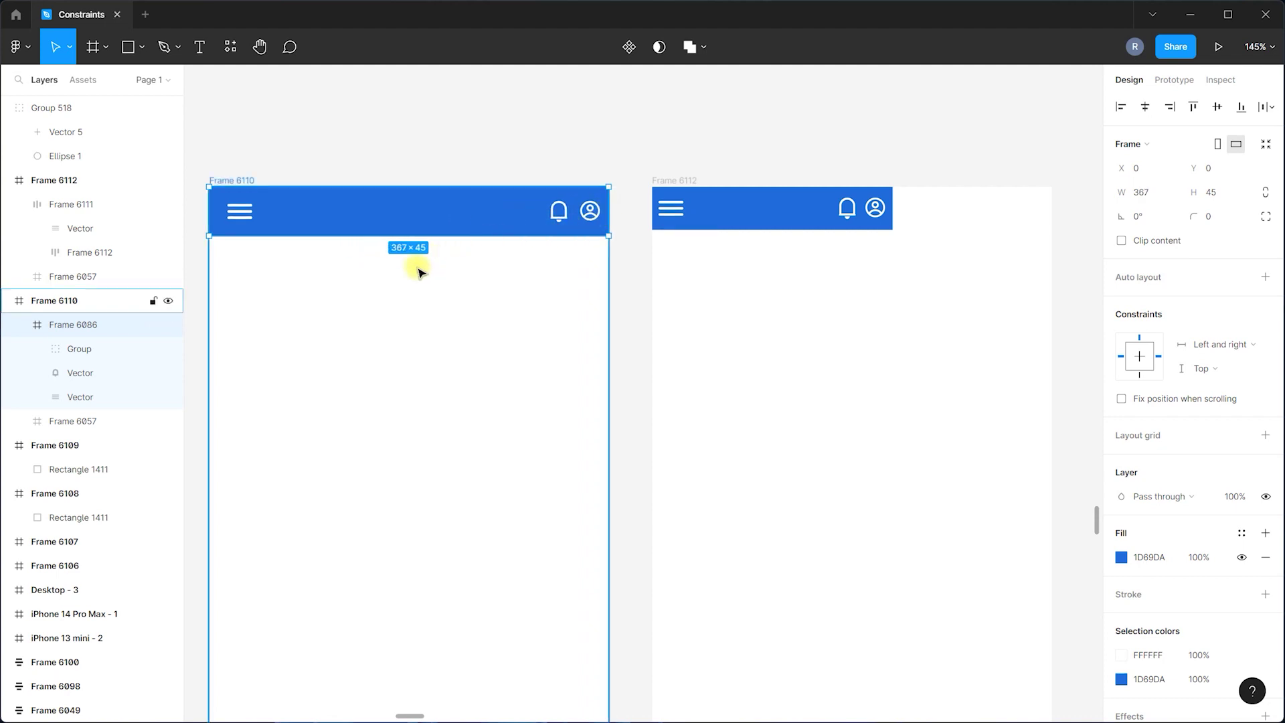
# Inspect the spacing and auto layout settings of the blue header in Frame 6112.
pyautogui.keyDown('ctrl'); pyautogui.scroll(-5, 419, 272); pyautogui.keyUp('ctrl')
pyautogui.keyDown('ctrl'); pyautogui.scroll(5, 770, 253); pyautogui.keyUp('ctrl')
pyautogui.click(540, 219)
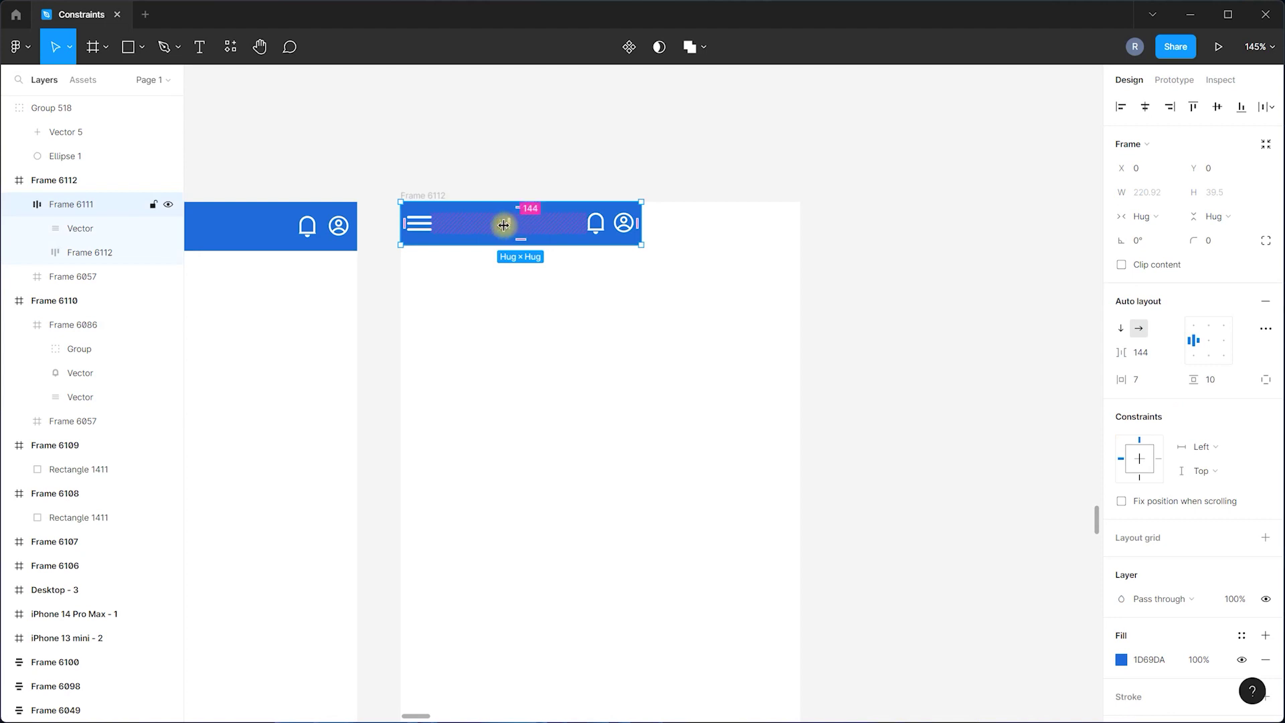
pyautogui.moveTo(535, 224)
pyautogui.mouseDown()
pyautogui.moveTo(547, 223)
pyautogui.moveTo(536, 217)
pyautogui.mouseUp()
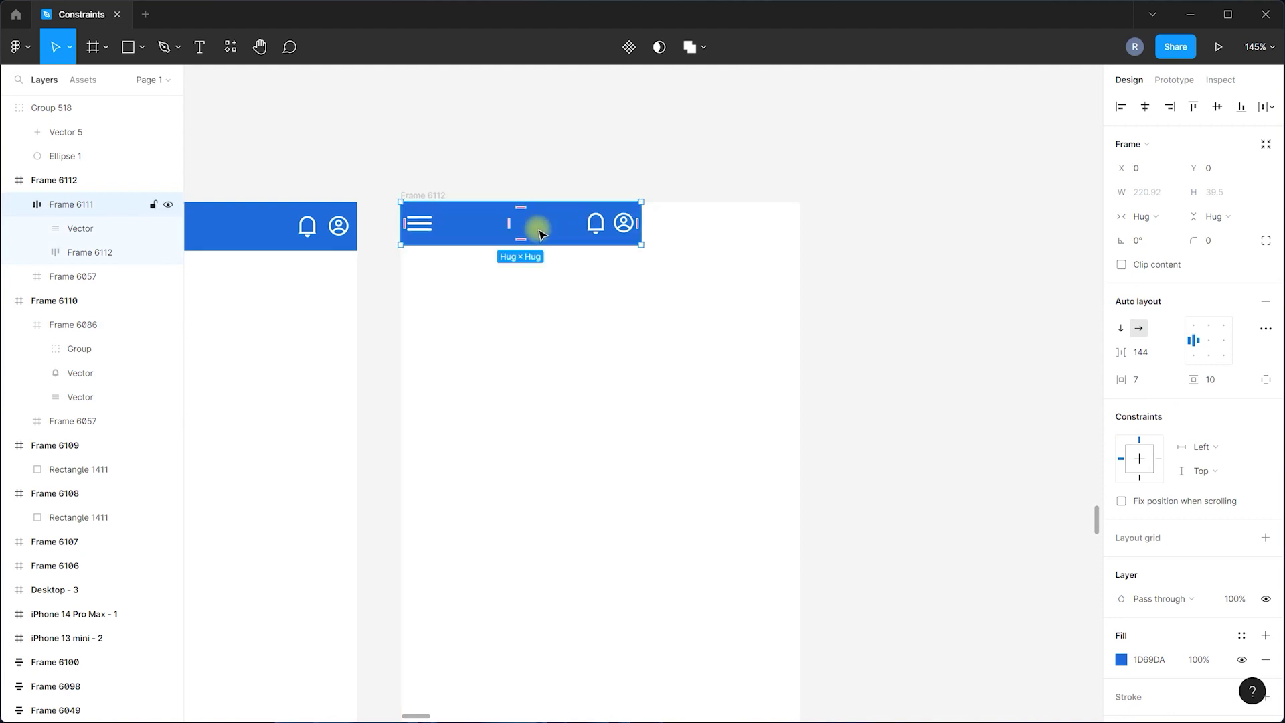
pyautogui.keyDown('ctrl'); pyautogui.scroll(3, 645, 305); pyautogui.keyUp('ctrl')
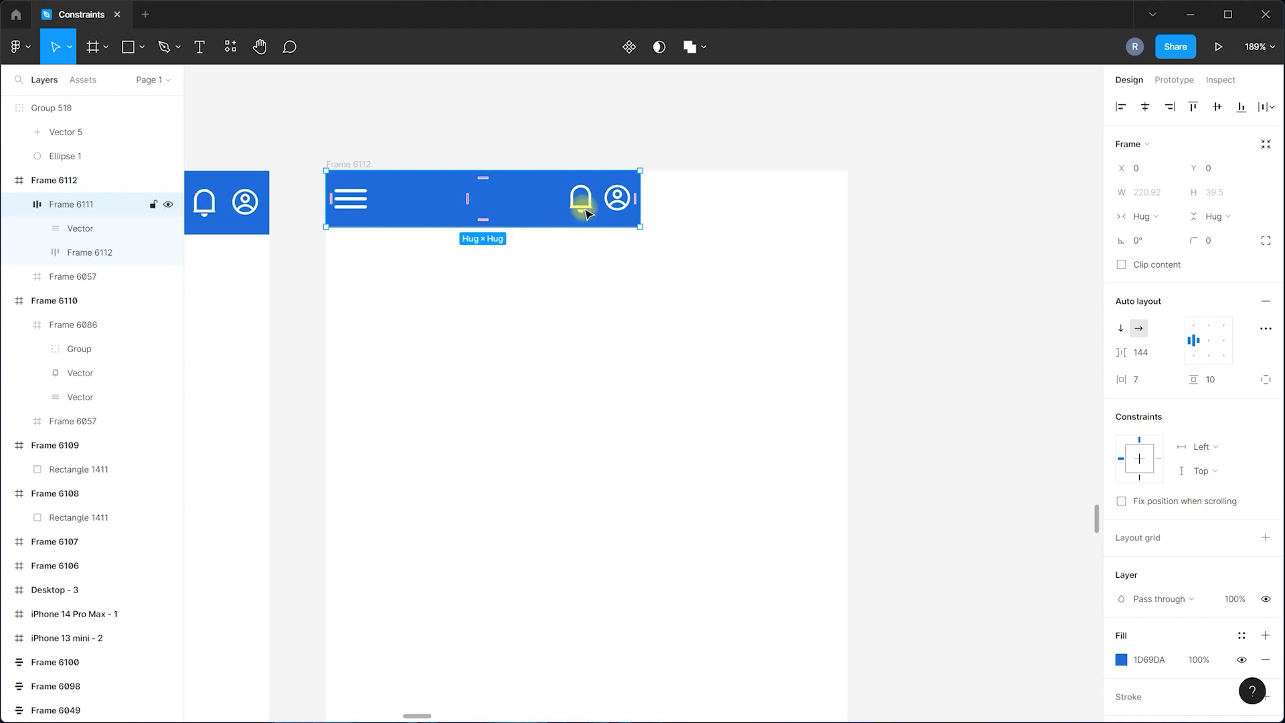
# Move Frame 6112 slightly farther away from Frame 6110.
pyautogui.click(752, 209)
pyautogui.moveTo(372, 166); pyautogui.dragTo(389, 167)
pyautogui.click(975, 213)
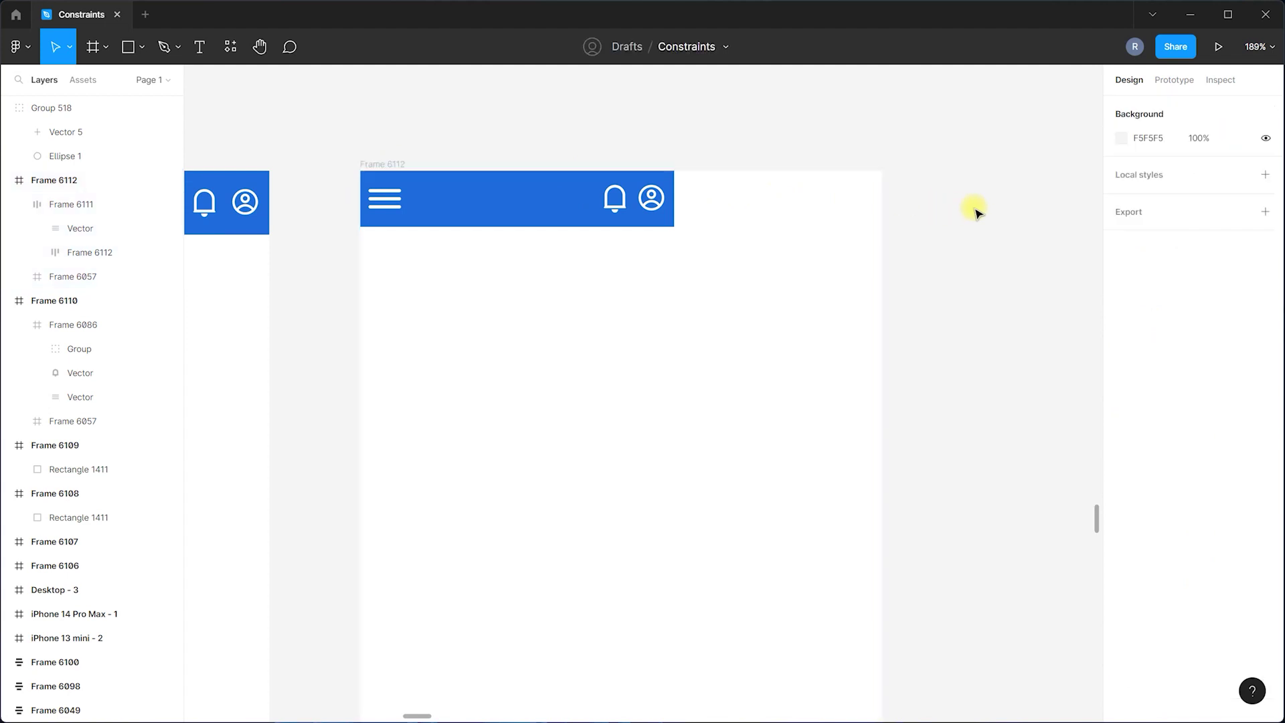
# Try stretching the auto layout header of Frame 6112 toward the frame's full width, and undo the change.
pyautogui.click(516, 195)
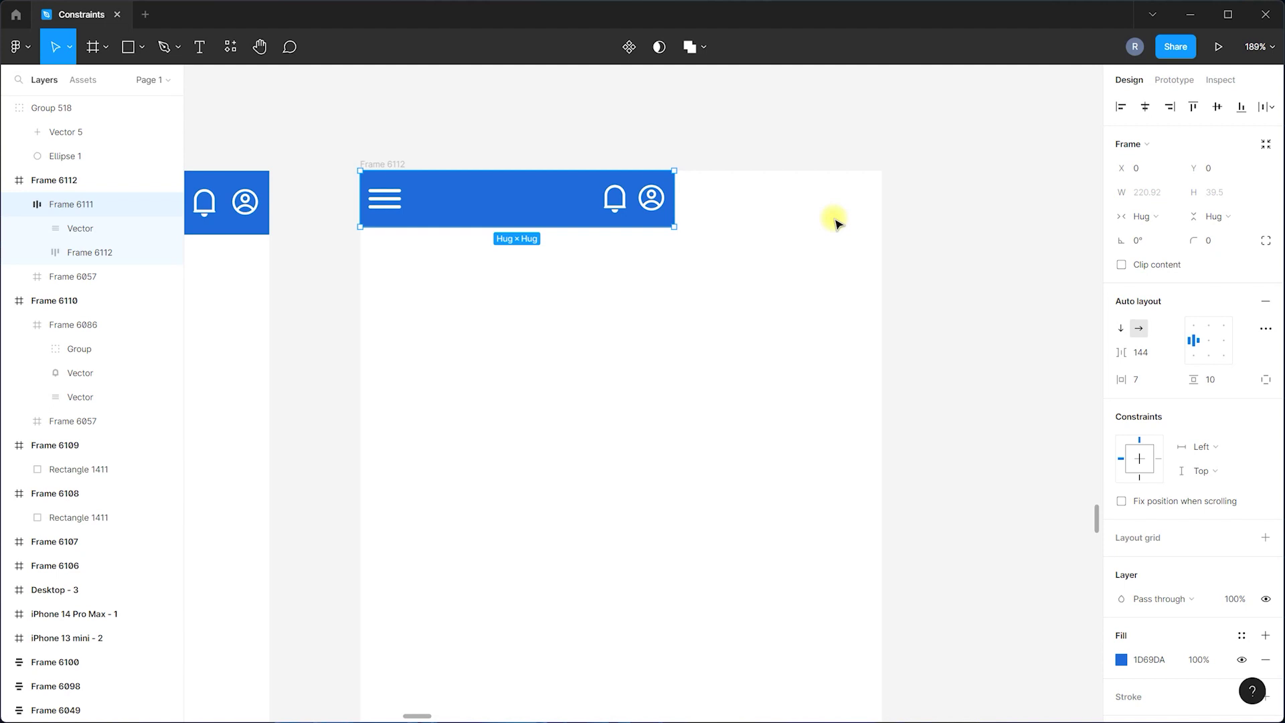
pyautogui.moveTo(675, 194); pyautogui.dragTo(859, 196)
pyautogui.hotkey('ctrl', 'z')
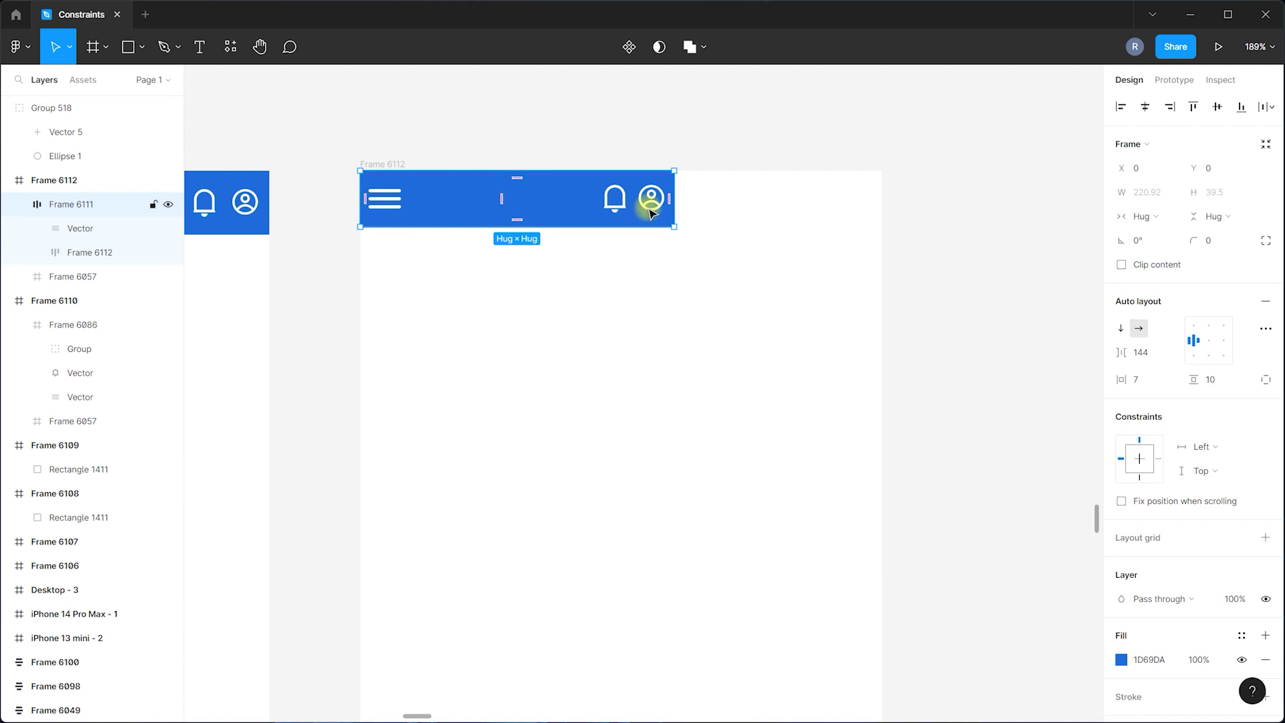
# Move Frame 6112 to about X 4024, Y 1373.
pyautogui.click(388, 164)
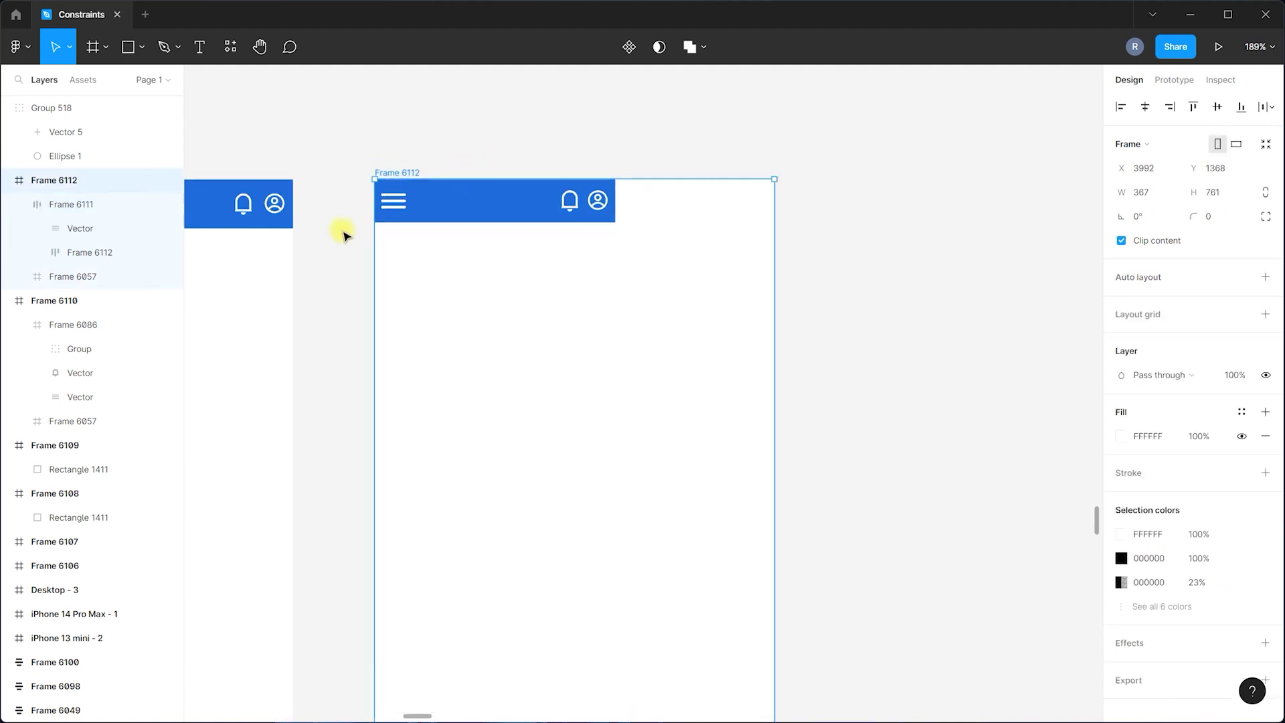
pyautogui.scroll(-5, 343, 236)
pyautogui.scroll(2, 476, 328)
pyautogui.moveTo(344, 166); pyautogui.dragTo(371, 170)
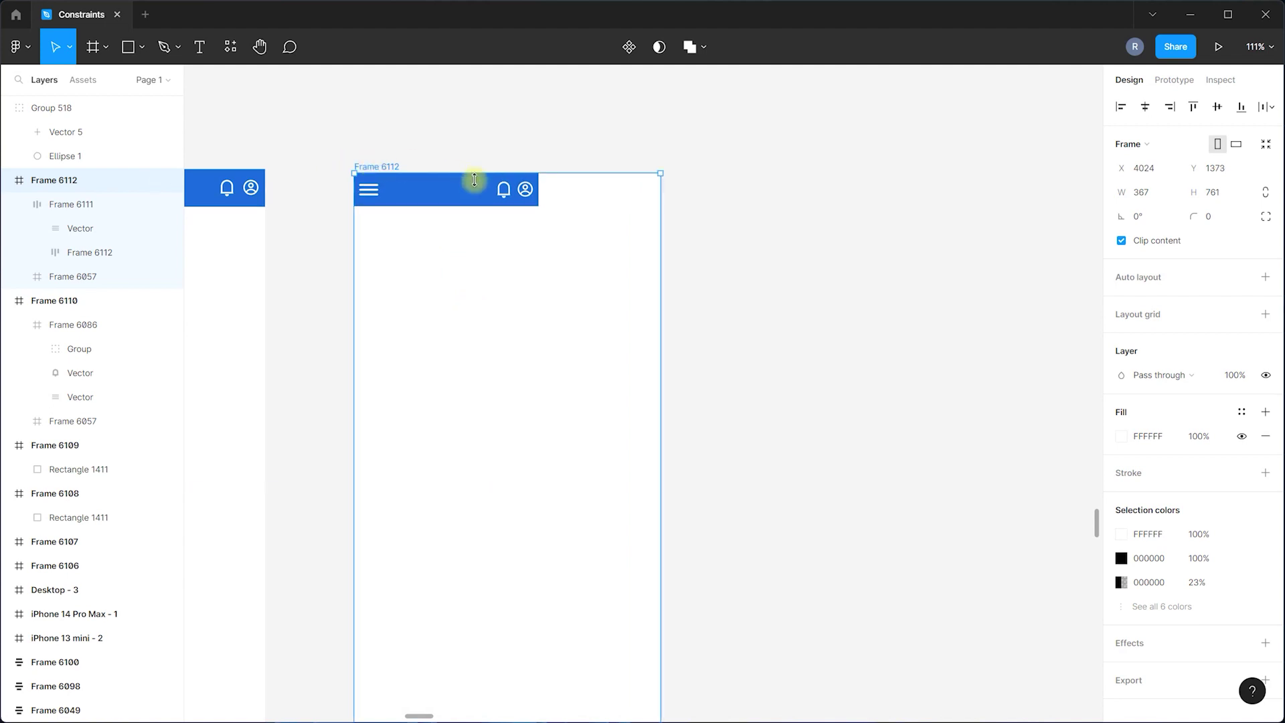
# Inspect the properties of the bell, profile and menu icons in the auto layout header, looking for constraint settings.
pyautogui.scroll(3, 475, 180)
pyautogui.doubleClick(517, 196)
pyautogui.click(519, 201)
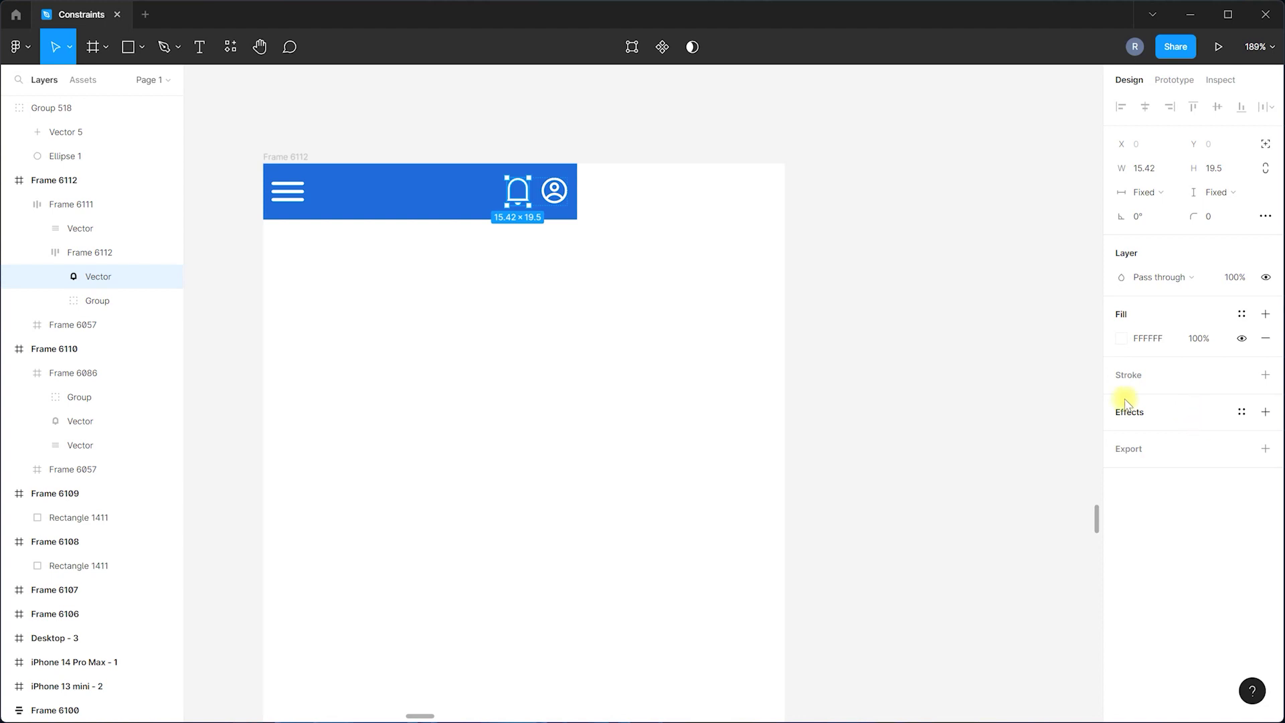
pyautogui.click(554, 200)
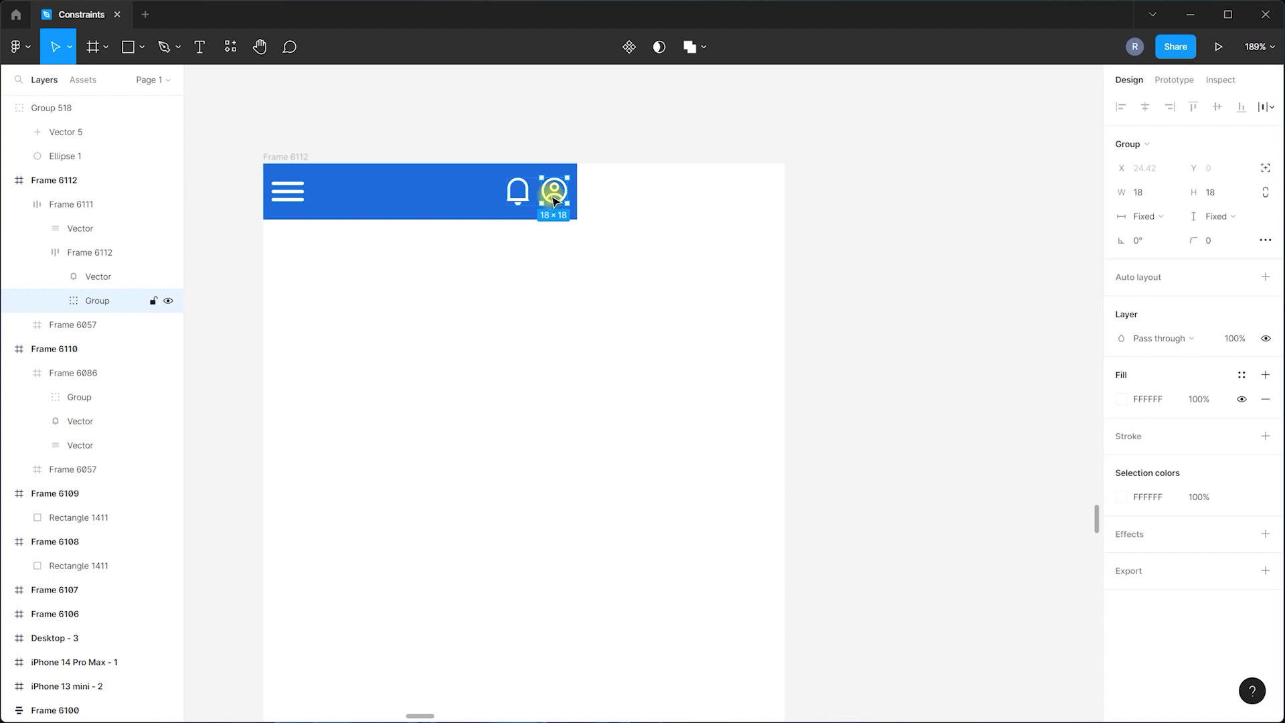
pyautogui.click(574, 210)
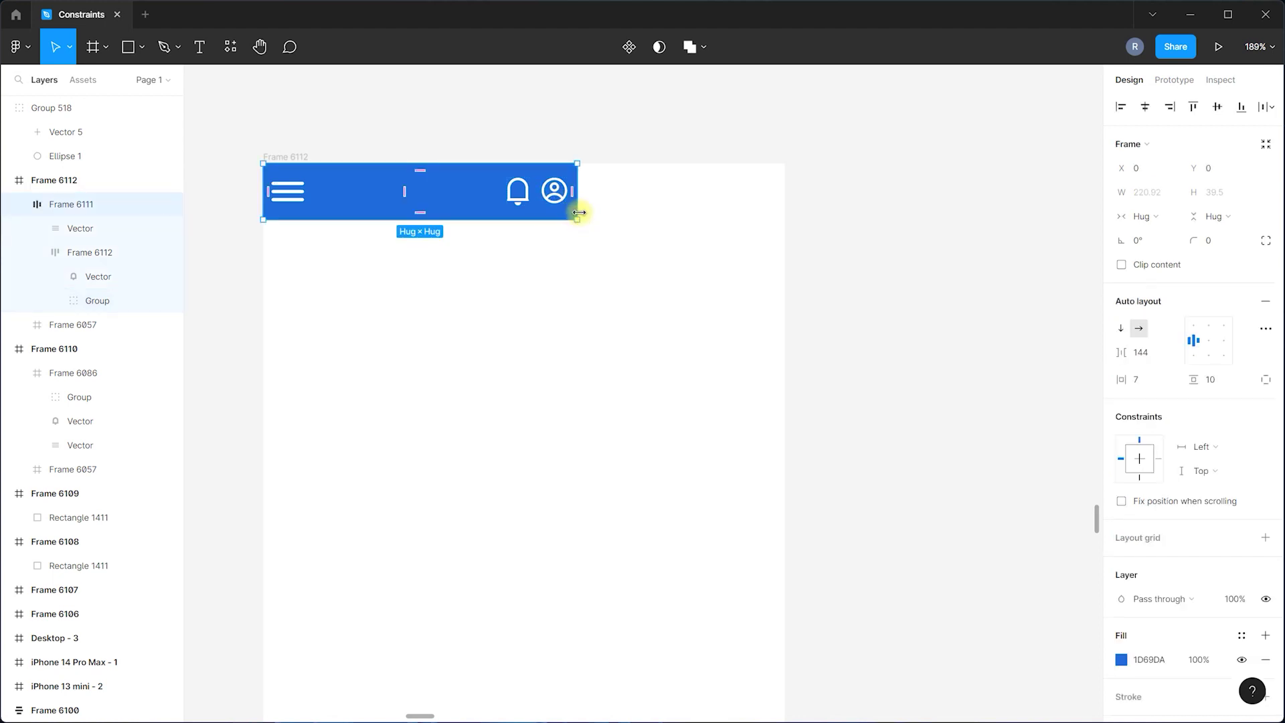
pyautogui.click(812, 229)
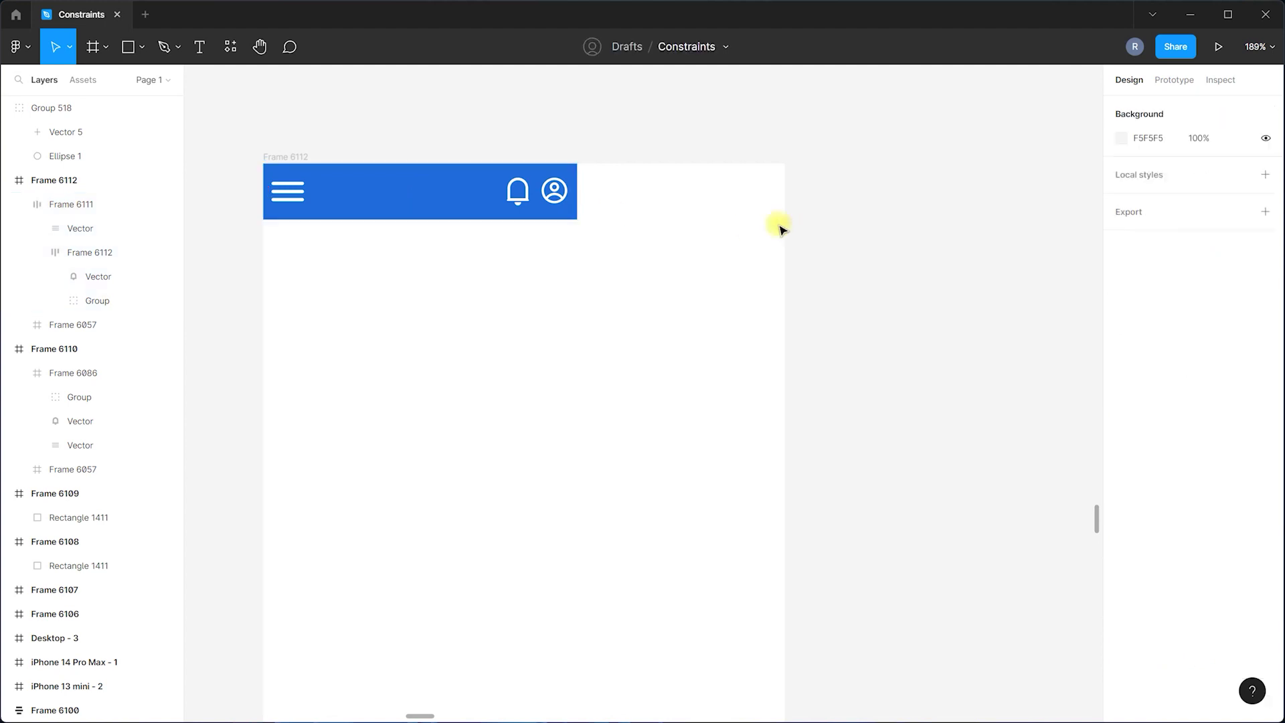
pyautogui.click(427, 194)
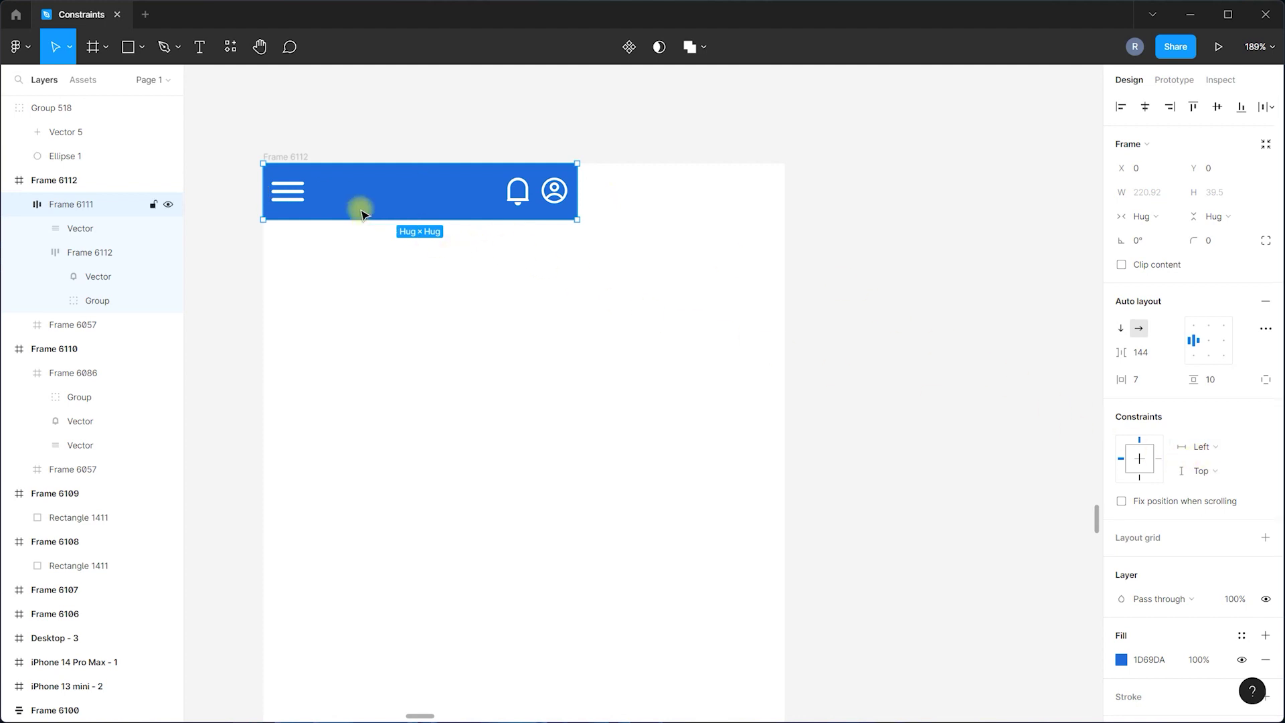
pyautogui.click(288, 191)
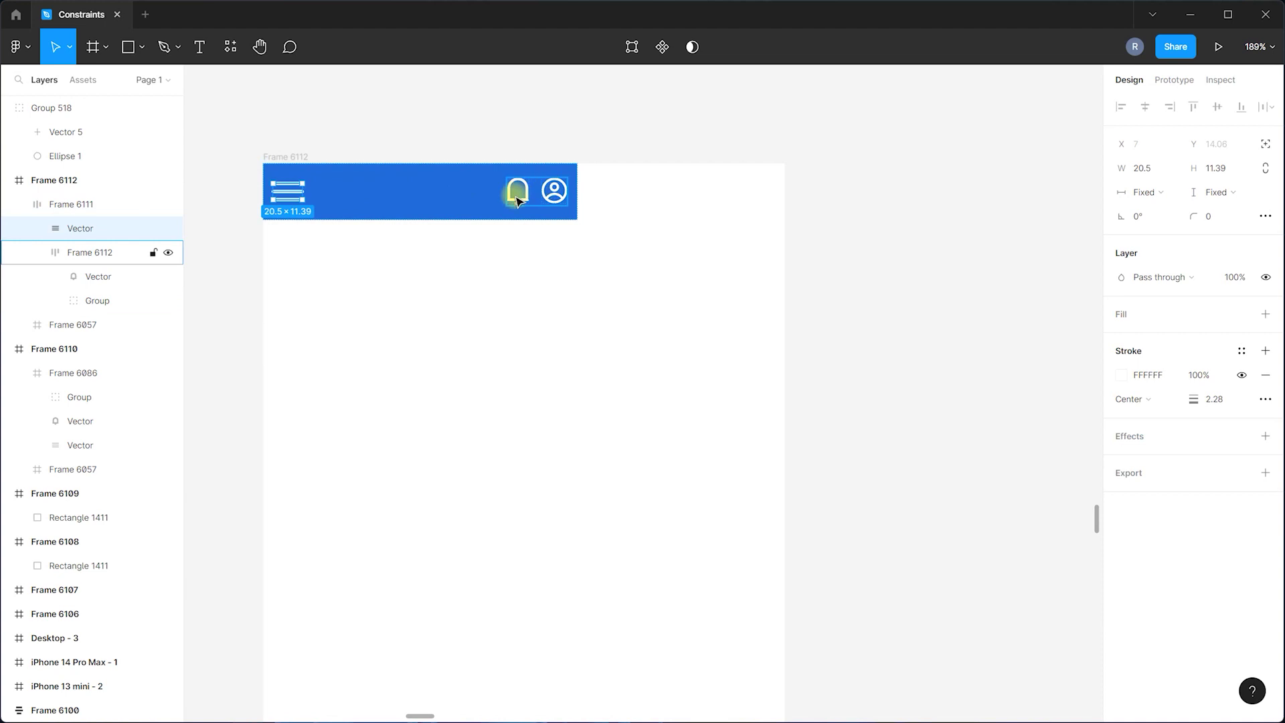
# Try widening the auto layout header to 340 to test its icon positions, and undo the resize.
pyautogui.click(396, 191)
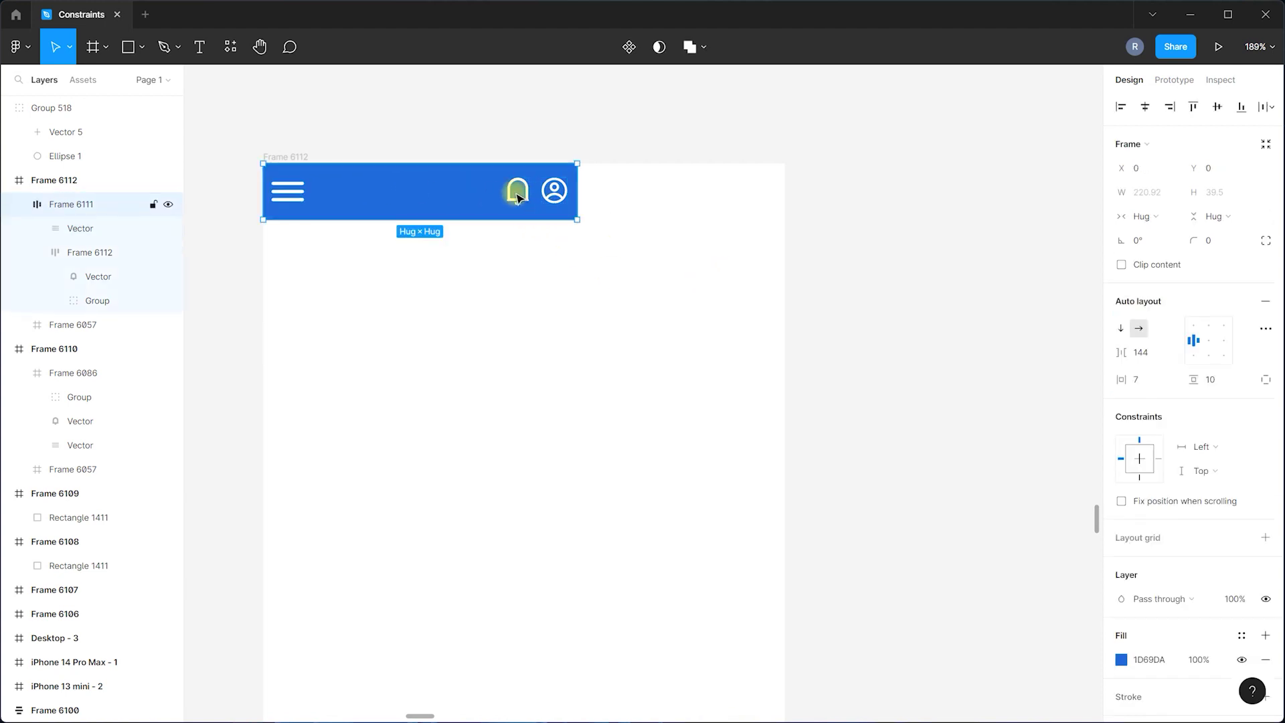
pyautogui.moveTo(577, 186); pyautogui.dragTo(745, 204)
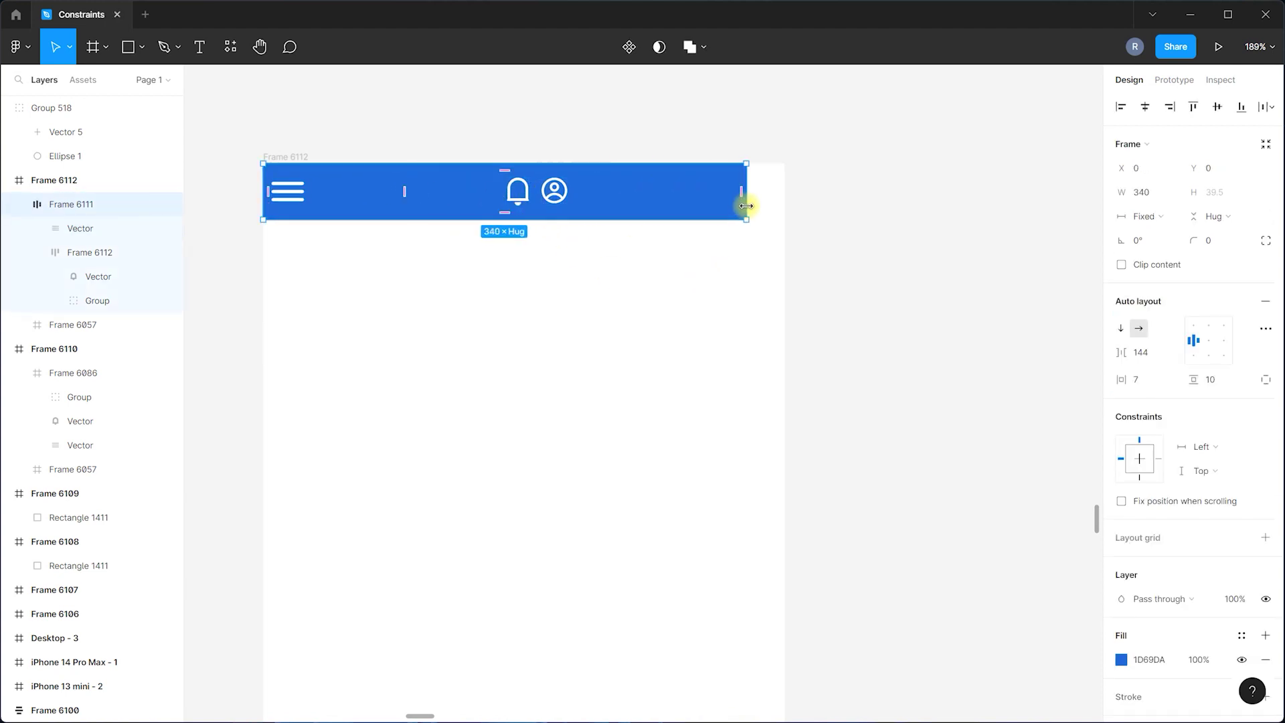
pyautogui.hotkey('ctrl', 'z')
pyautogui.click(840, 278)
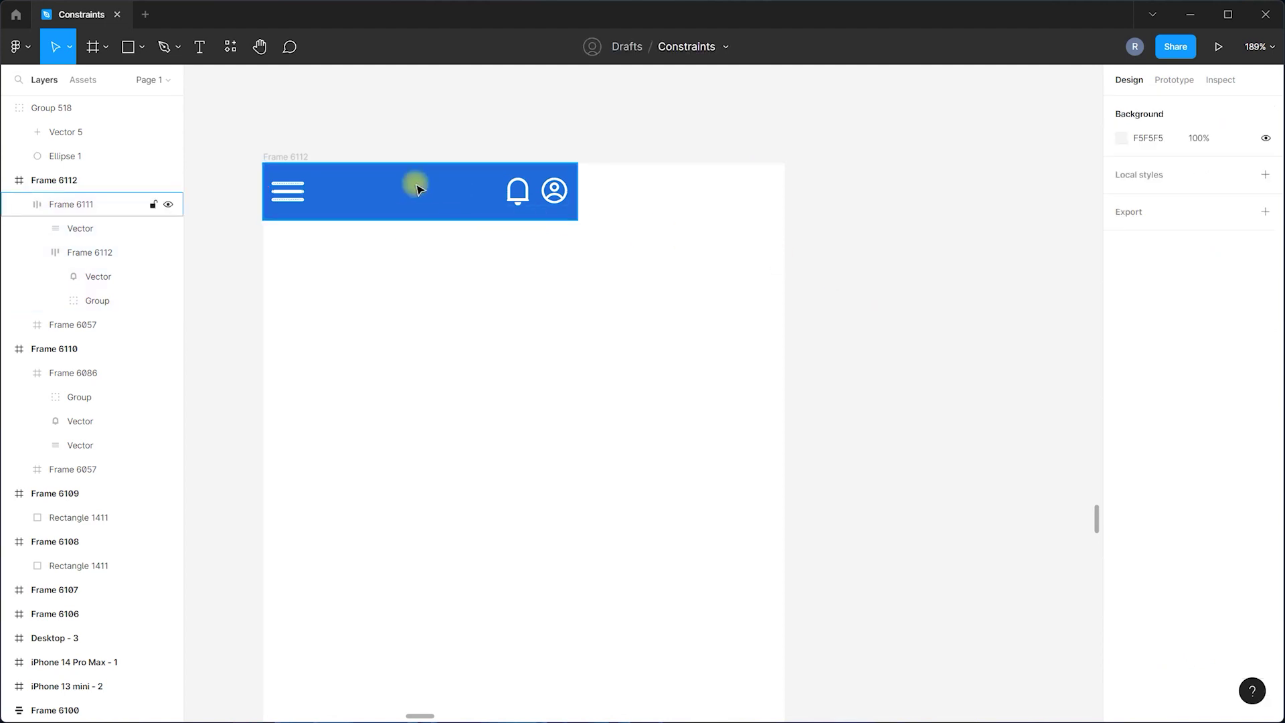
# Examine which horizontal constraint options are available for the hug-width auto layout header in Frame 6112.
pyautogui.click(416, 184)
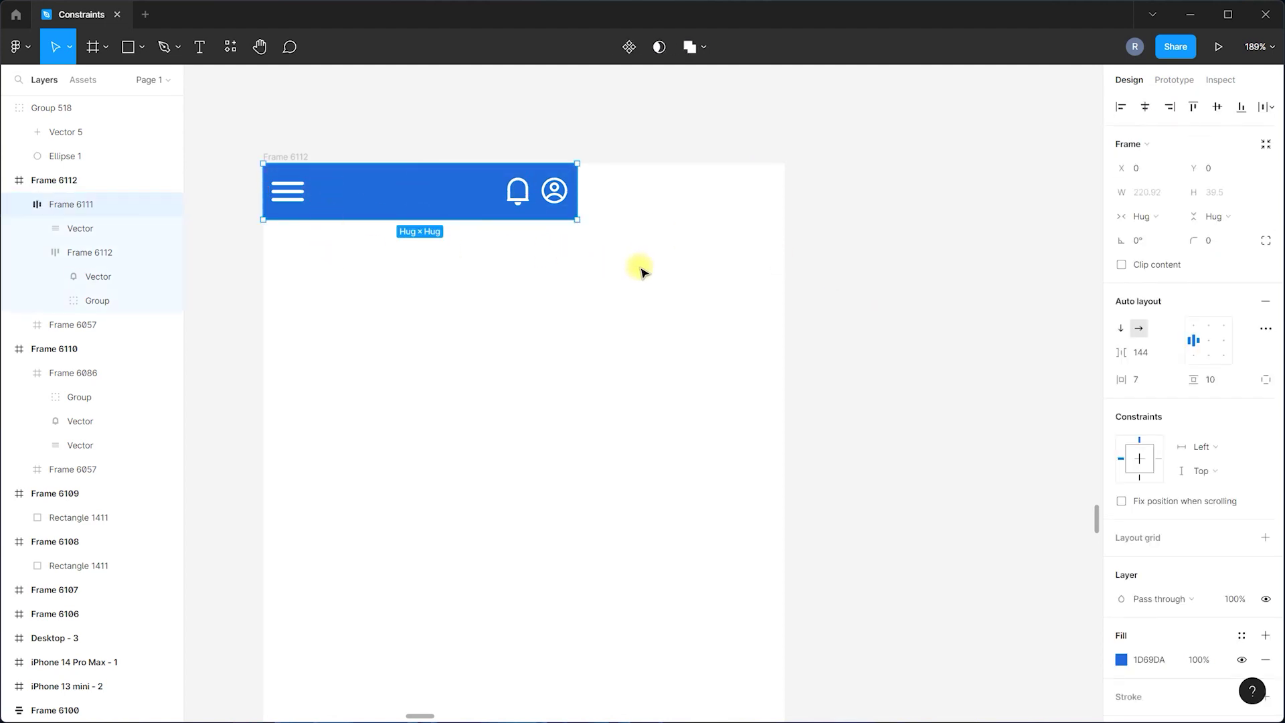
pyautogui.click(1198, 444)
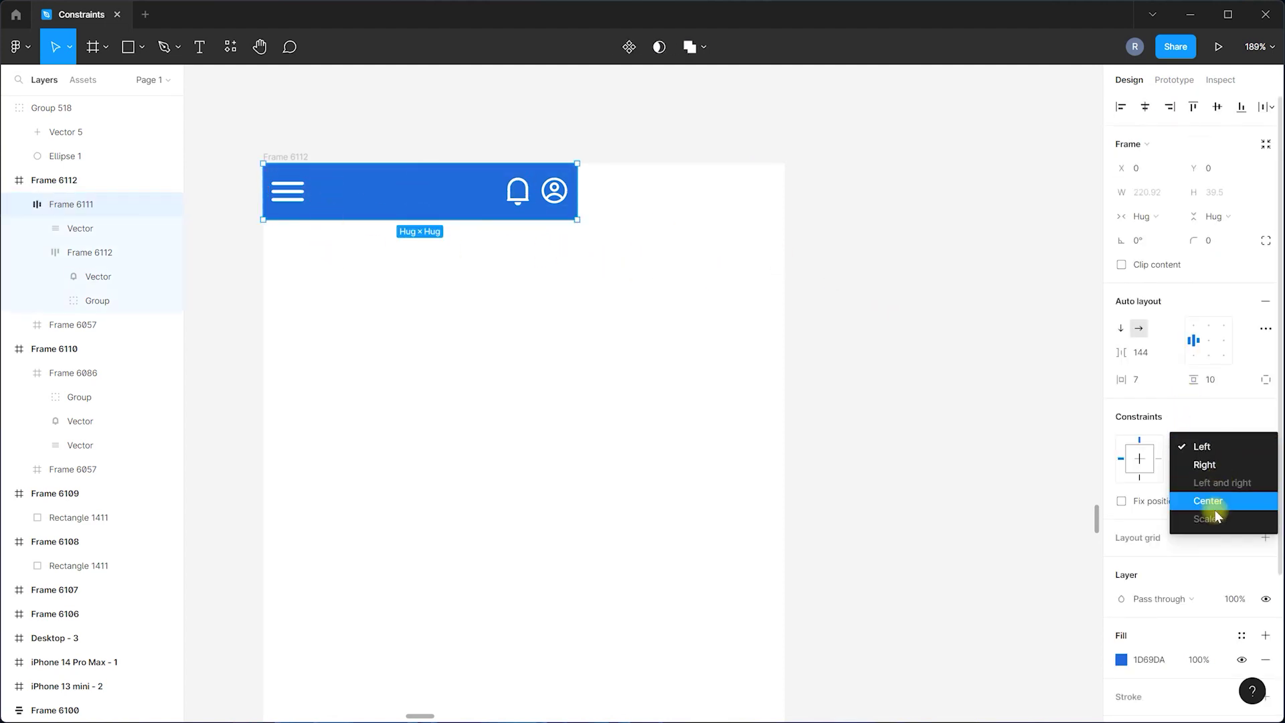
pyautogui.click(876, 484)
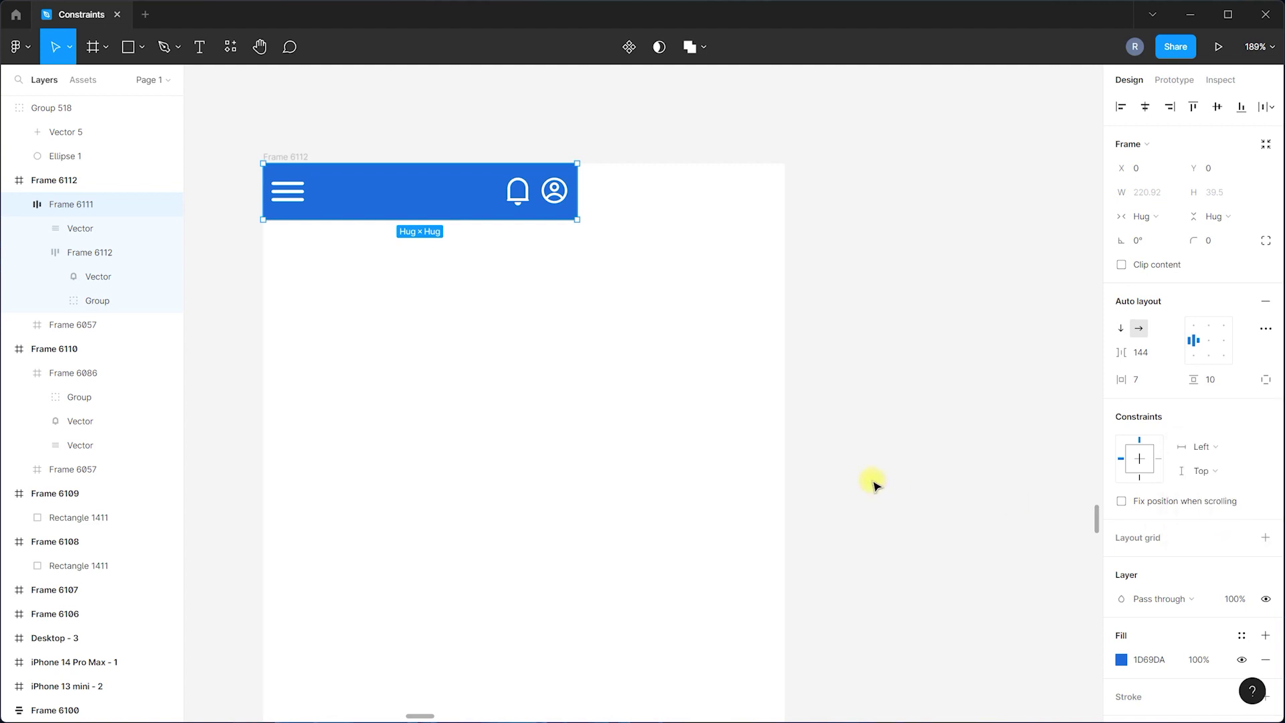
pyautogui.click(1197, 450)
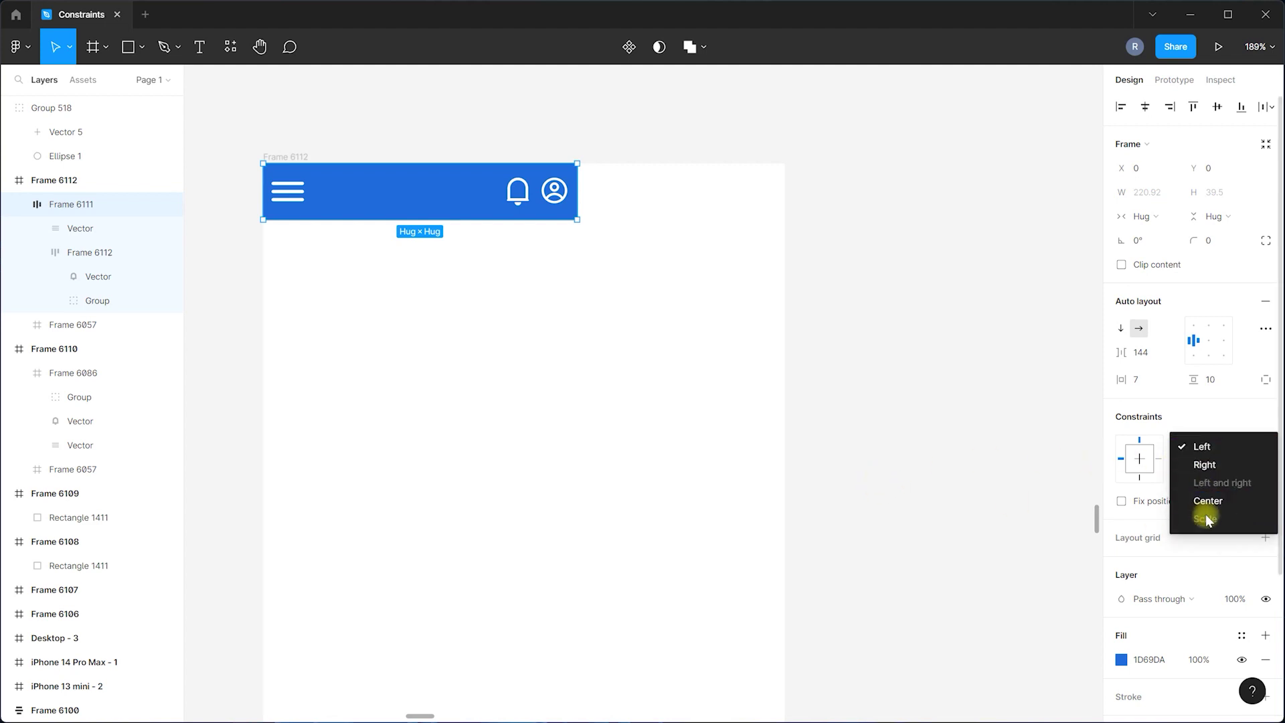
pyautogui.click(939, 453)
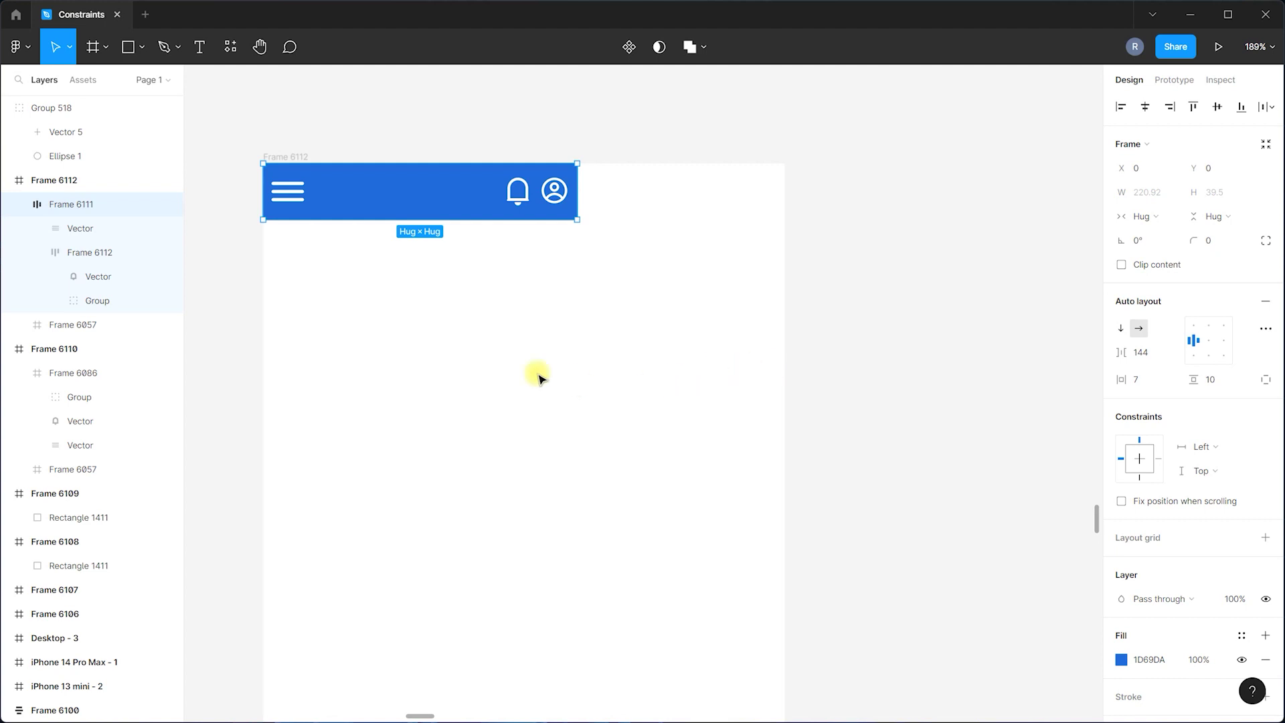
# Wrap the header's menu icon in its own auto layout frame and set that frame's width to Fill container.
pyautogui.keyDown('ctrl'); pyautogui.scroll(-3, 448, 332); pyautogui.keyUp('ctrl')
pyautogui.click(332, 232)
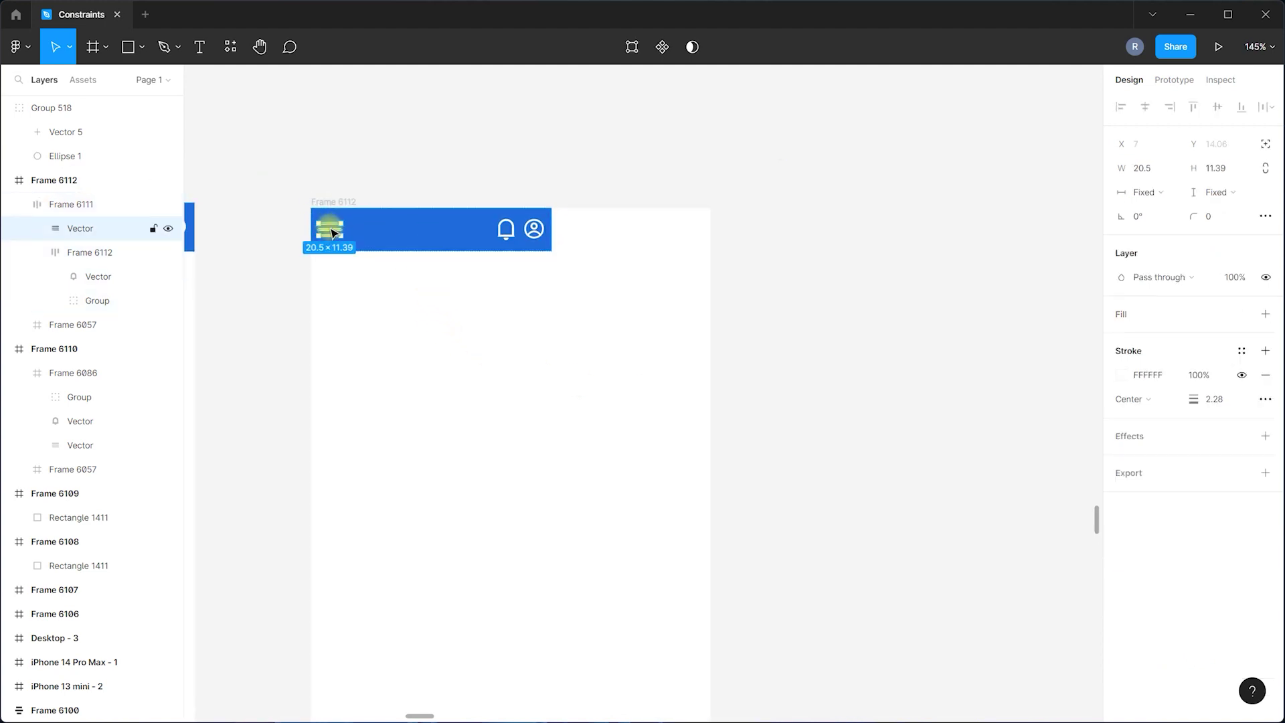
pyautogui.keyDown('ctrl'); pyautogui.scroll(3, 332, 241); pyautogui.keyUp('ctrl')
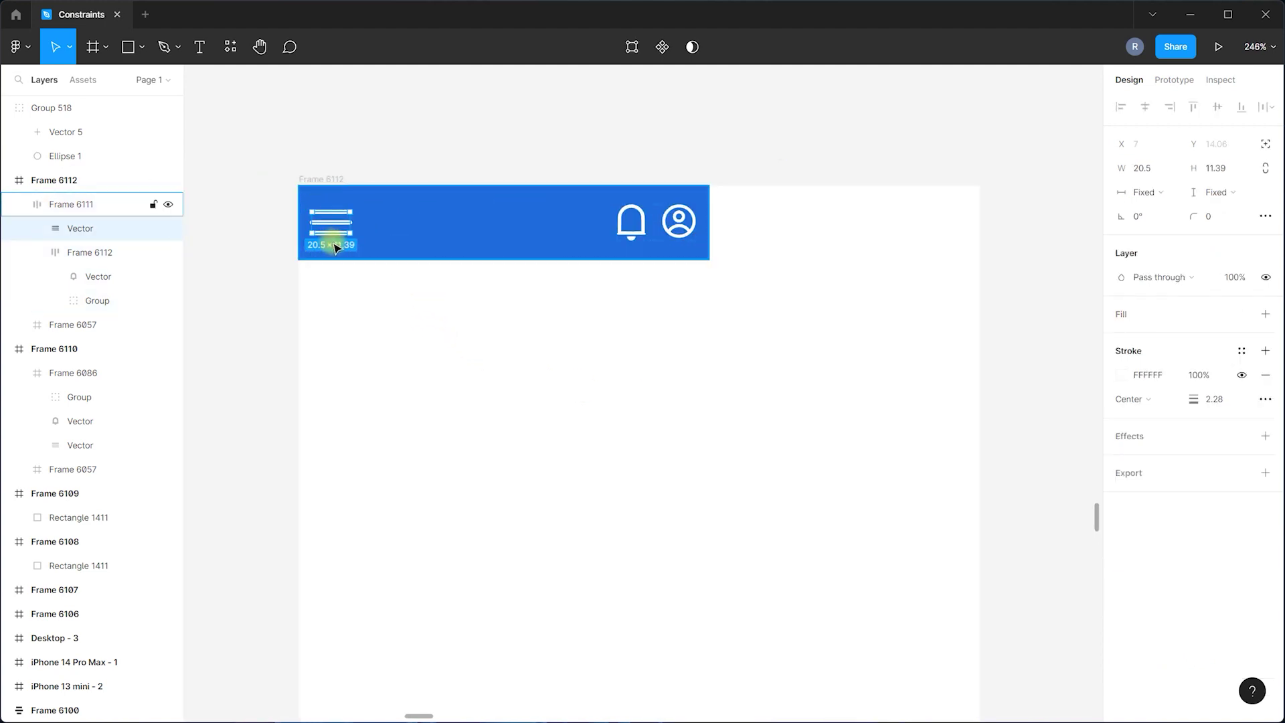
pyautogui.hotkey('shift', 'a')
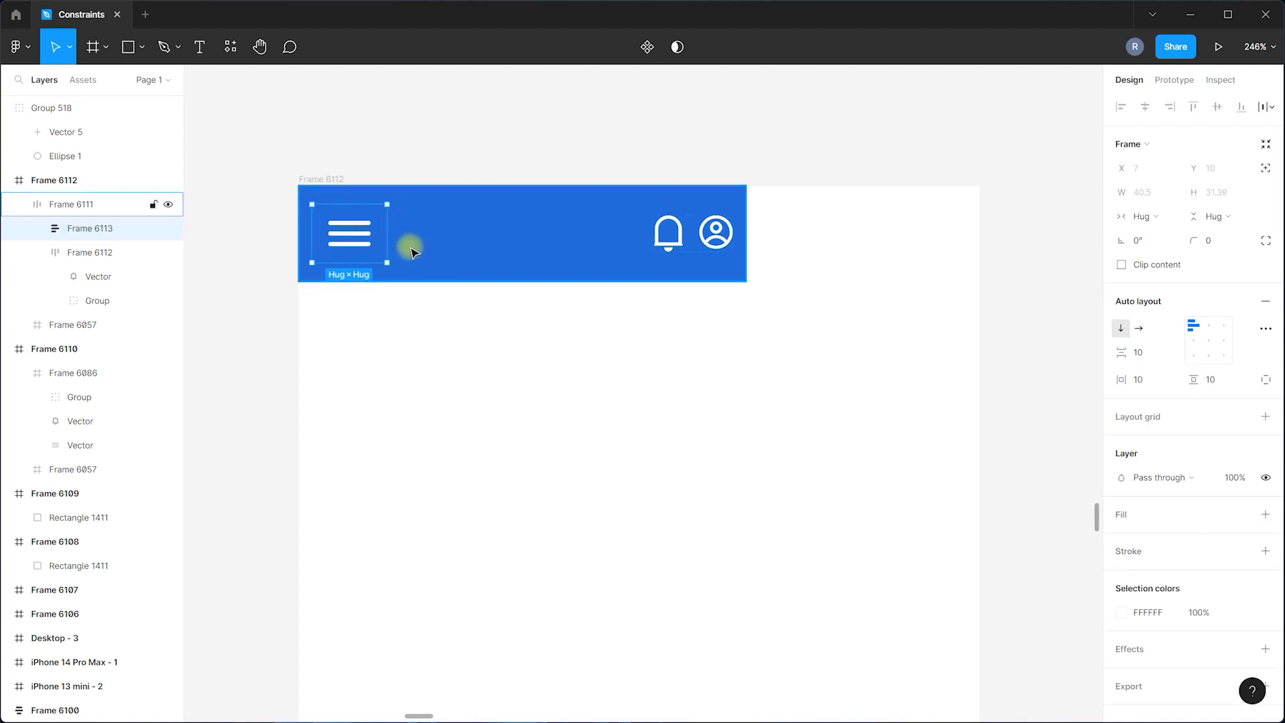
pyautogui.click(1148, 221)
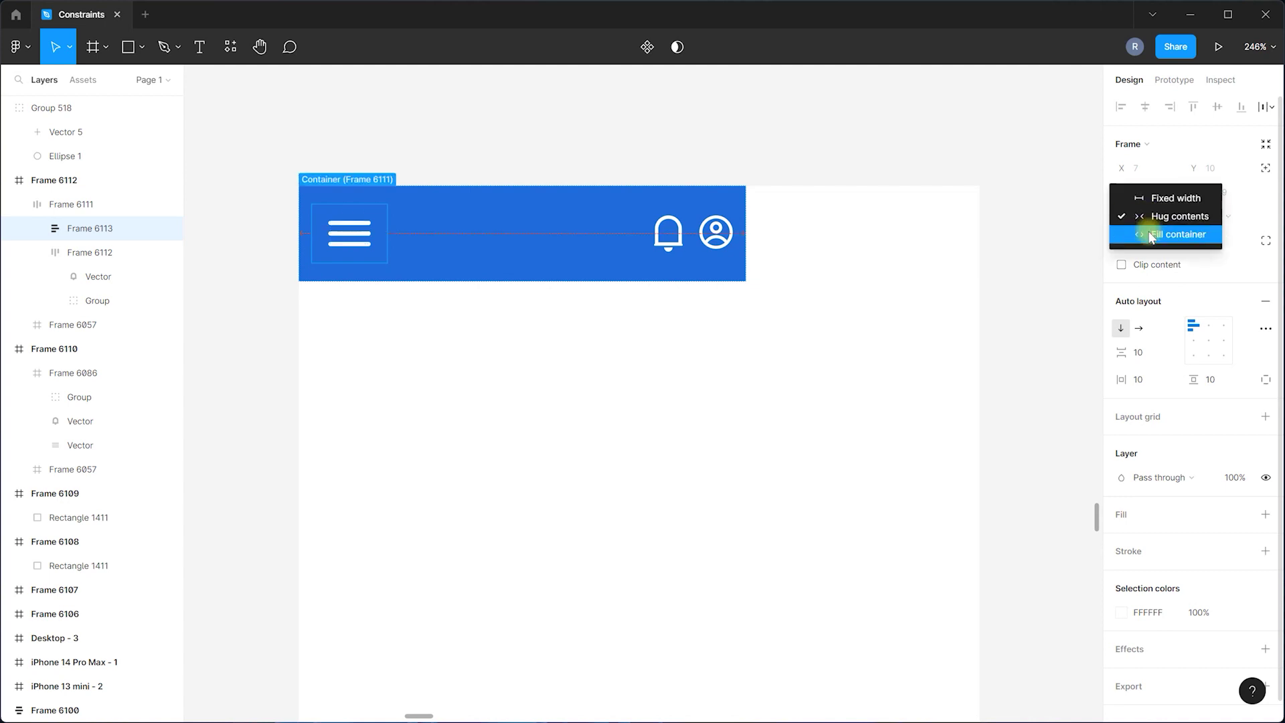
pyautogui.click(1149, 236)
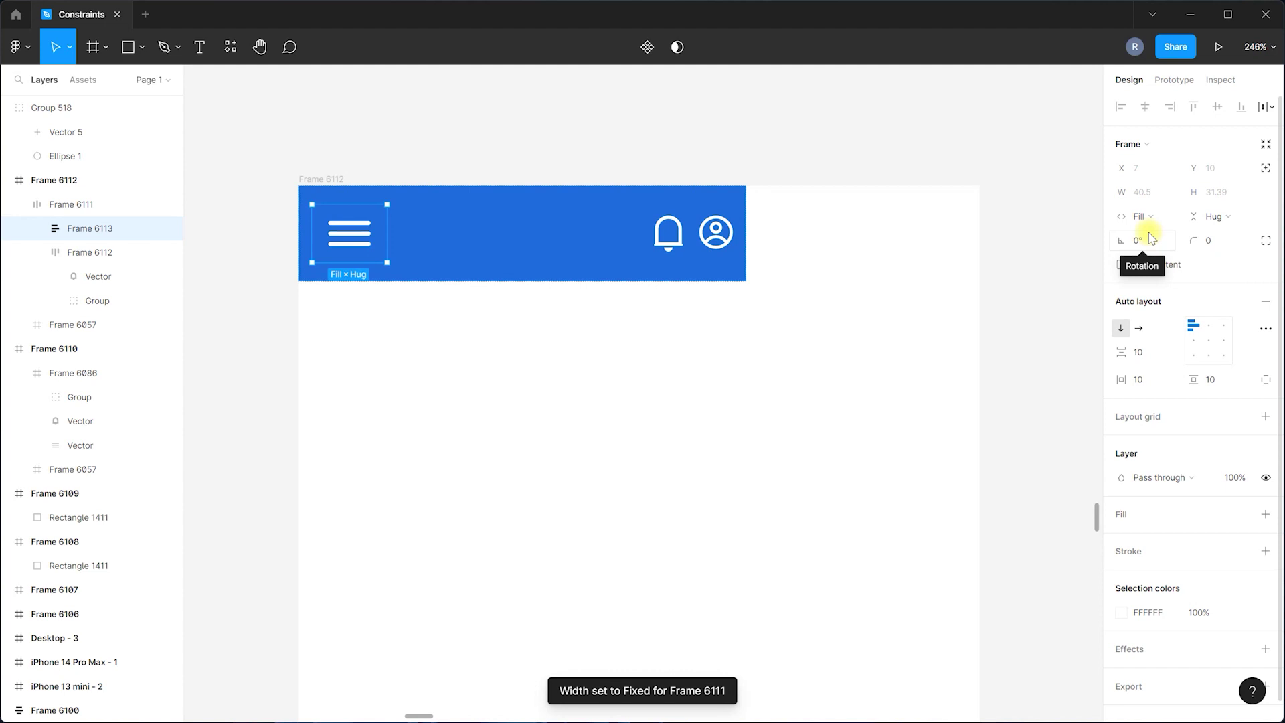
# Widen the auto layout header to 367 so it spans the full width of Frame 6112.
pyautogui.click(739, 258)
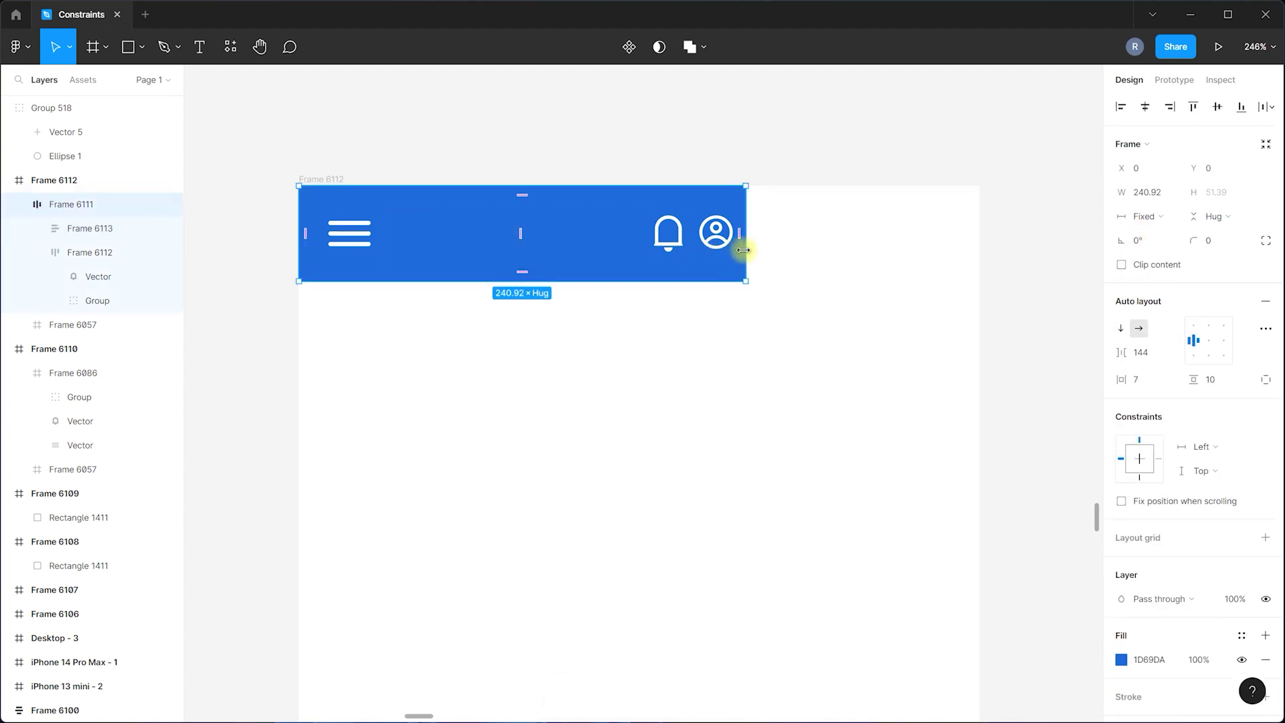
pyautogui.moveTo(746, 249); pyautogui.dragTo(976, 278)
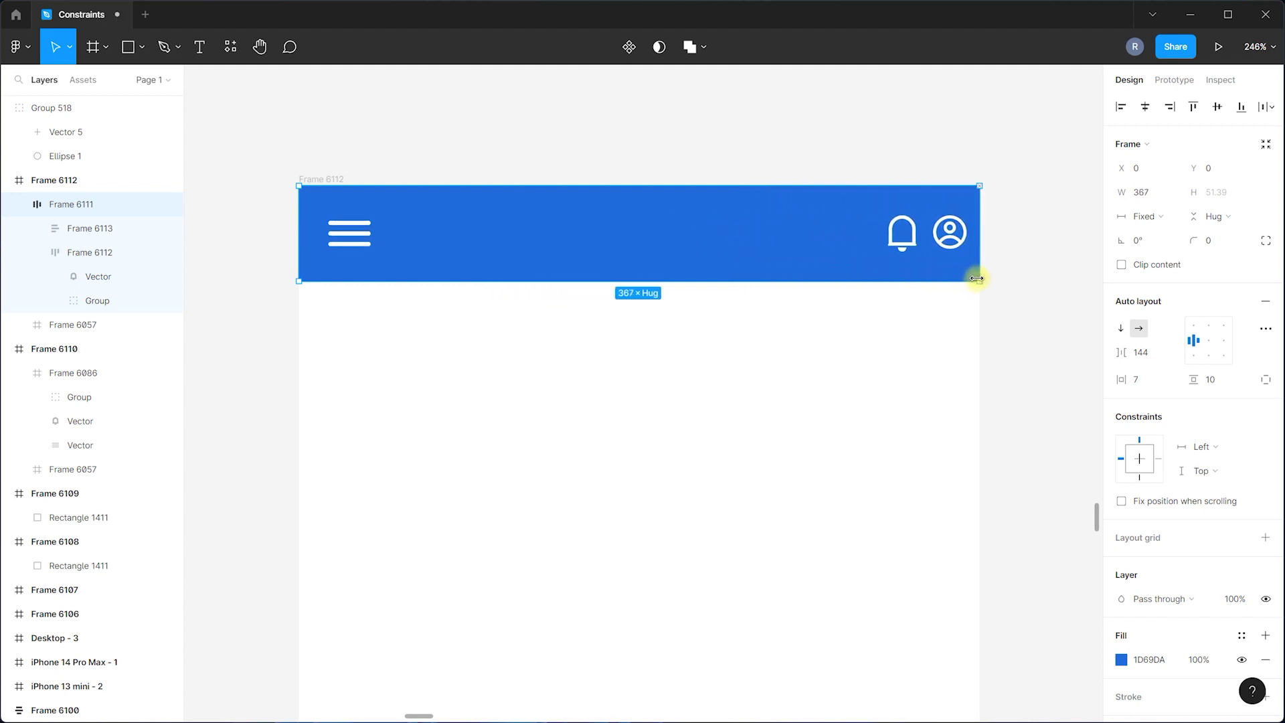
pyautogui.scroll(-5, 754, 243)
pyautogui.scroll(3, 542, 261)
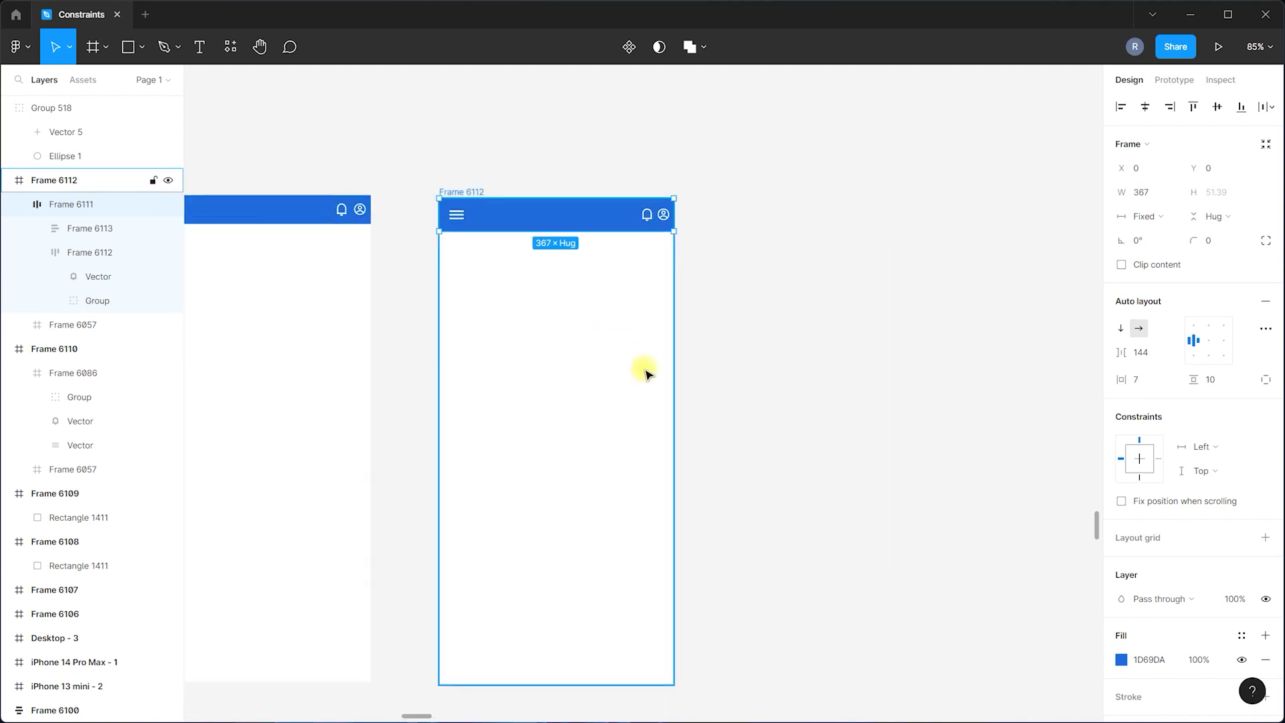
# Move Frame 6112 to about X 4038, Y 1368.
pyautogui.moveTo(410, 138); pyautogui.dragTo(419, 132)
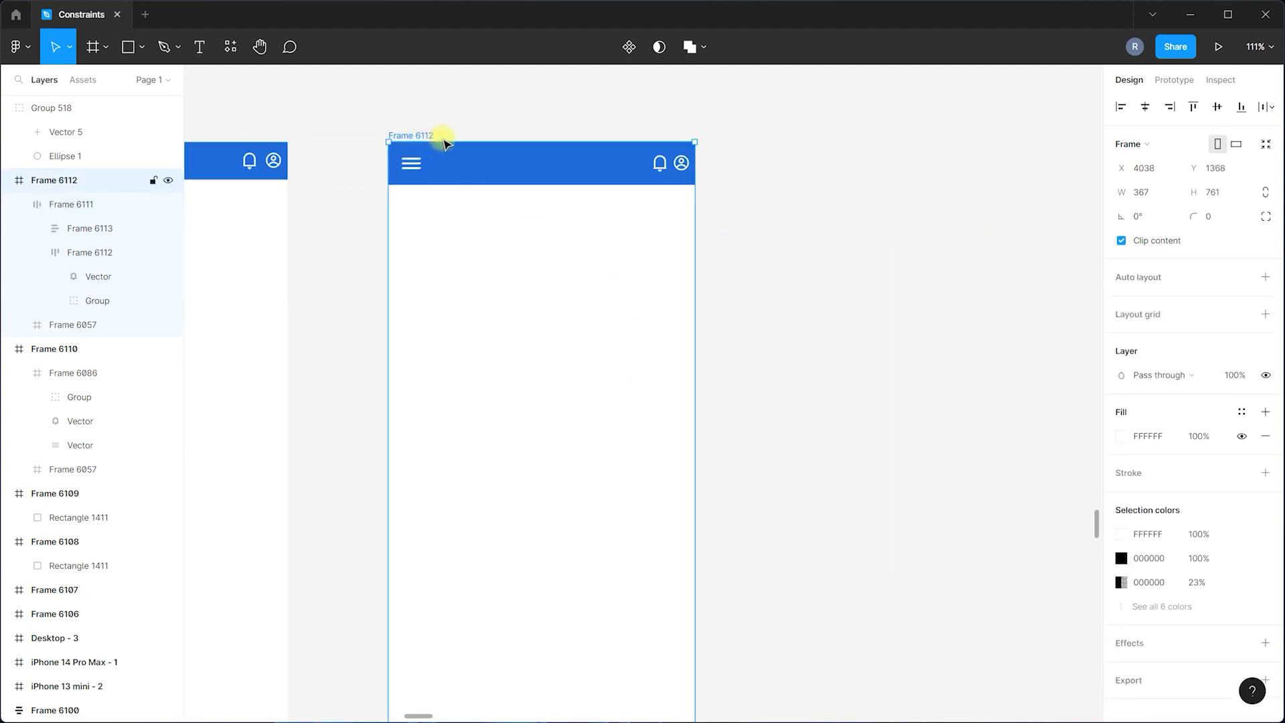
pyautogui.scroll(-3, 364, 230)
pyautogui.scroll(1, 411, 301)
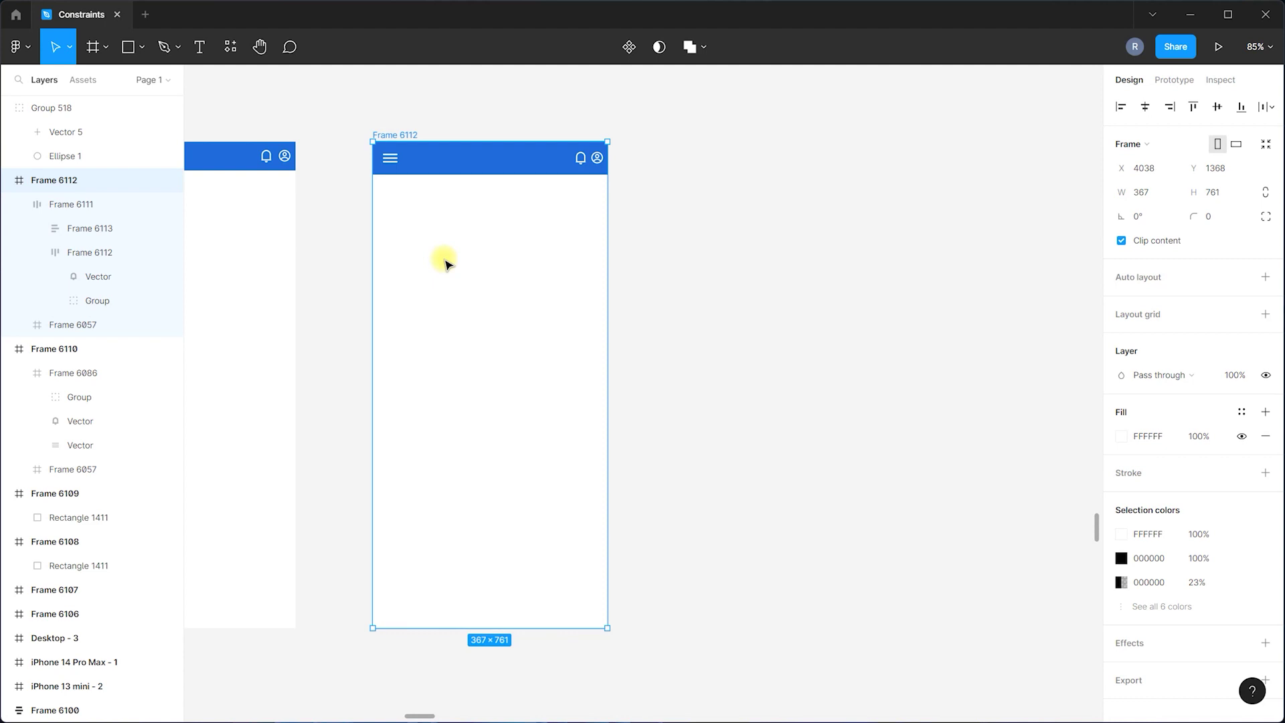
# Inspect the widened header and the menu icon nested in its new auto layout frame.
pyautogui.click(462, 161)
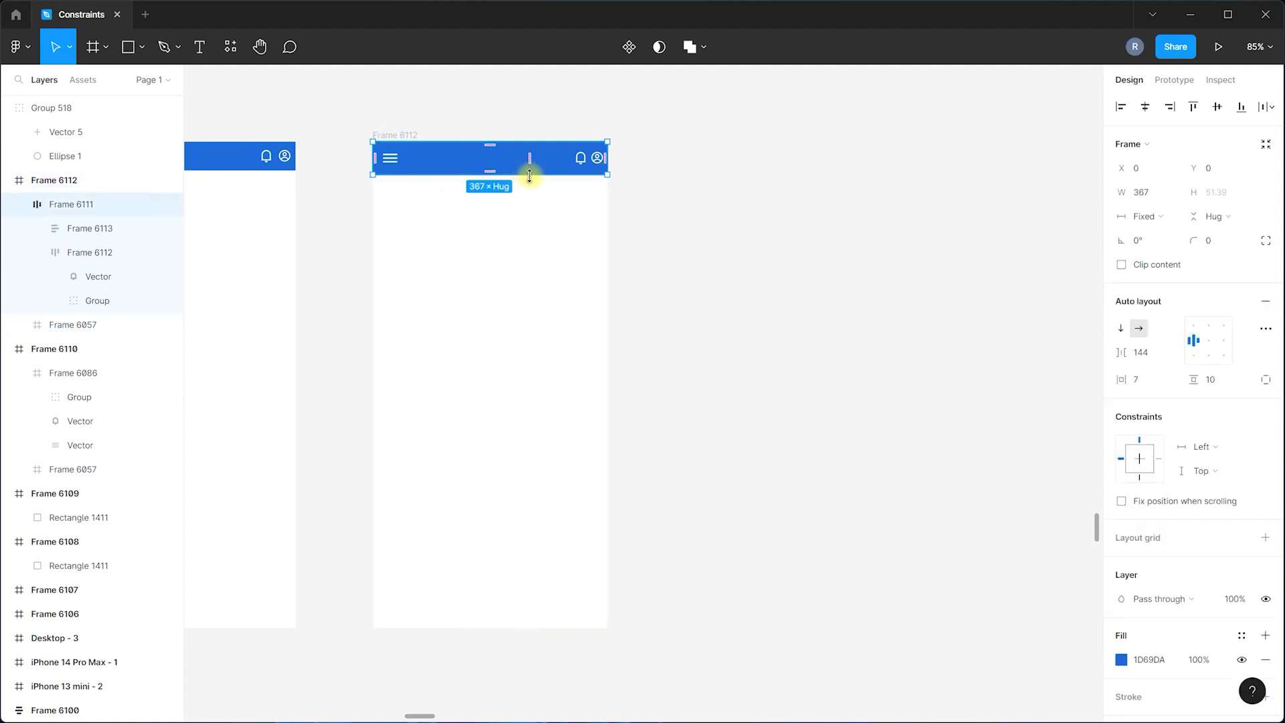
pyautogui.doubleClick(394, 159)
pyautogui.scroll(5, 396, 163)
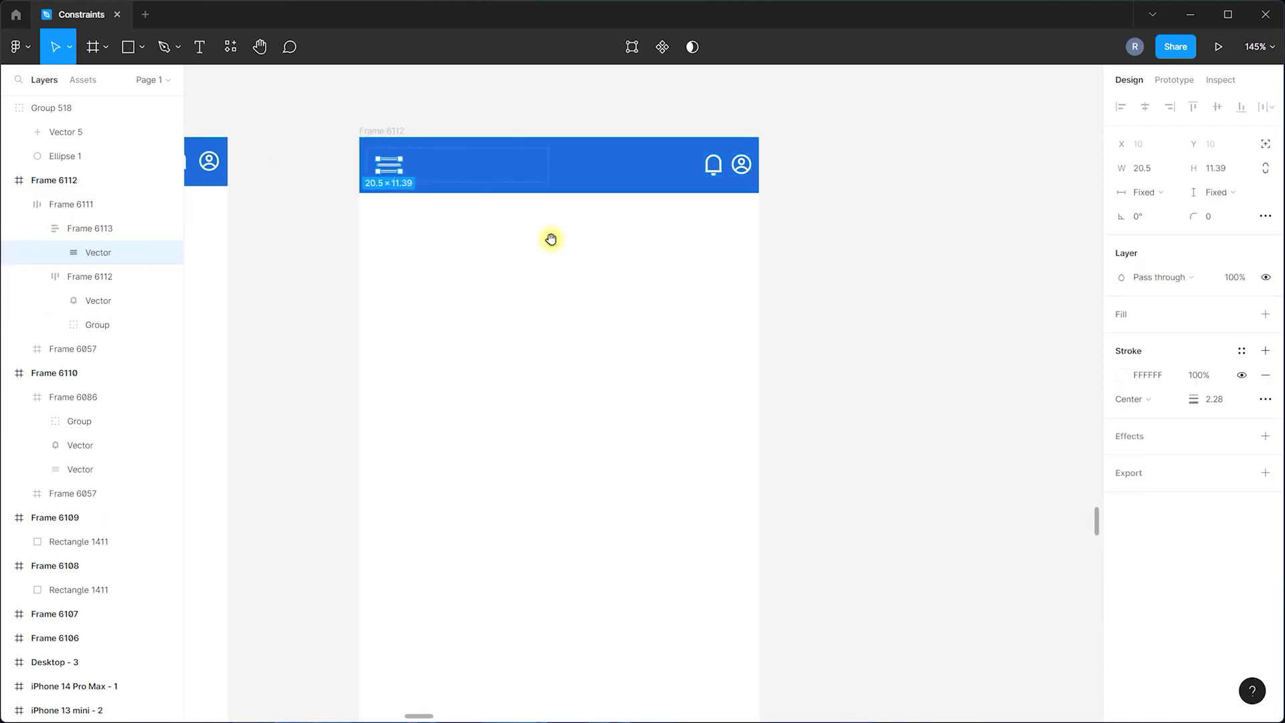
pyautogui.scroll(-5, 410, 258)
pyautogui.click(680, 247)
# Check the horizontal constraint options offered for the fixed-width auto layout header.
pyautogui.click(529, 215)
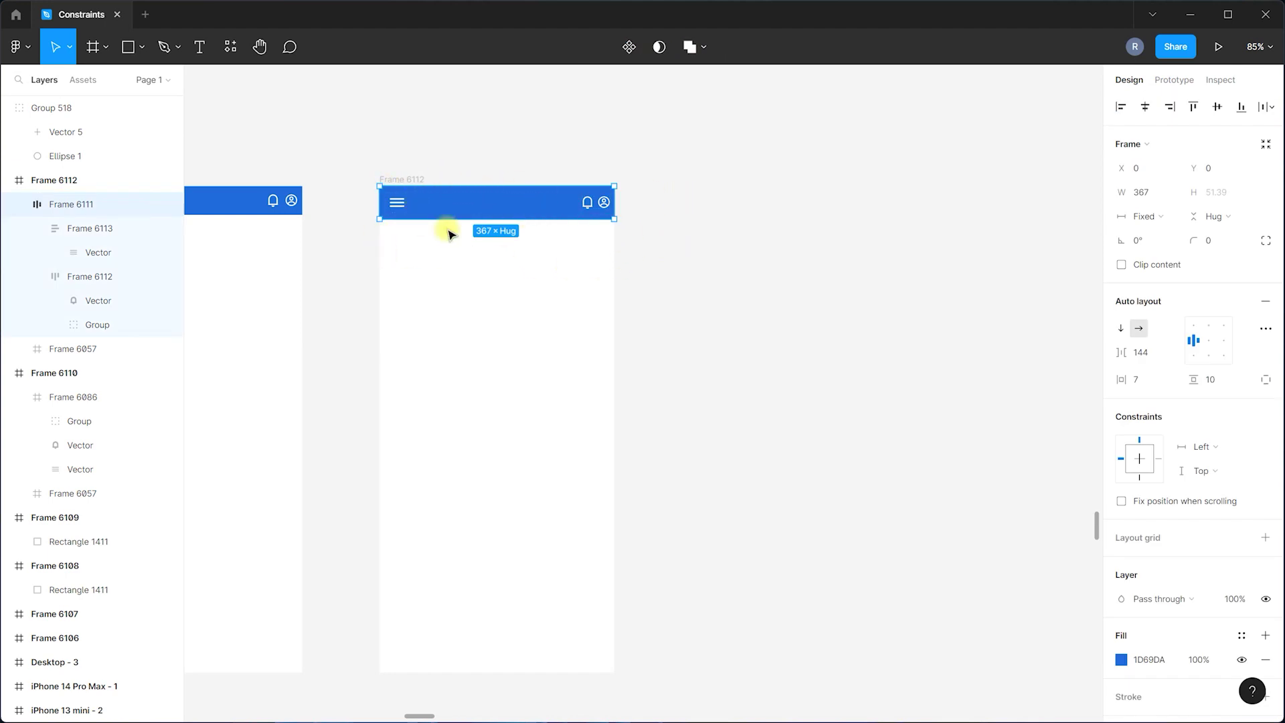
pyautogui.click(1199, 447)
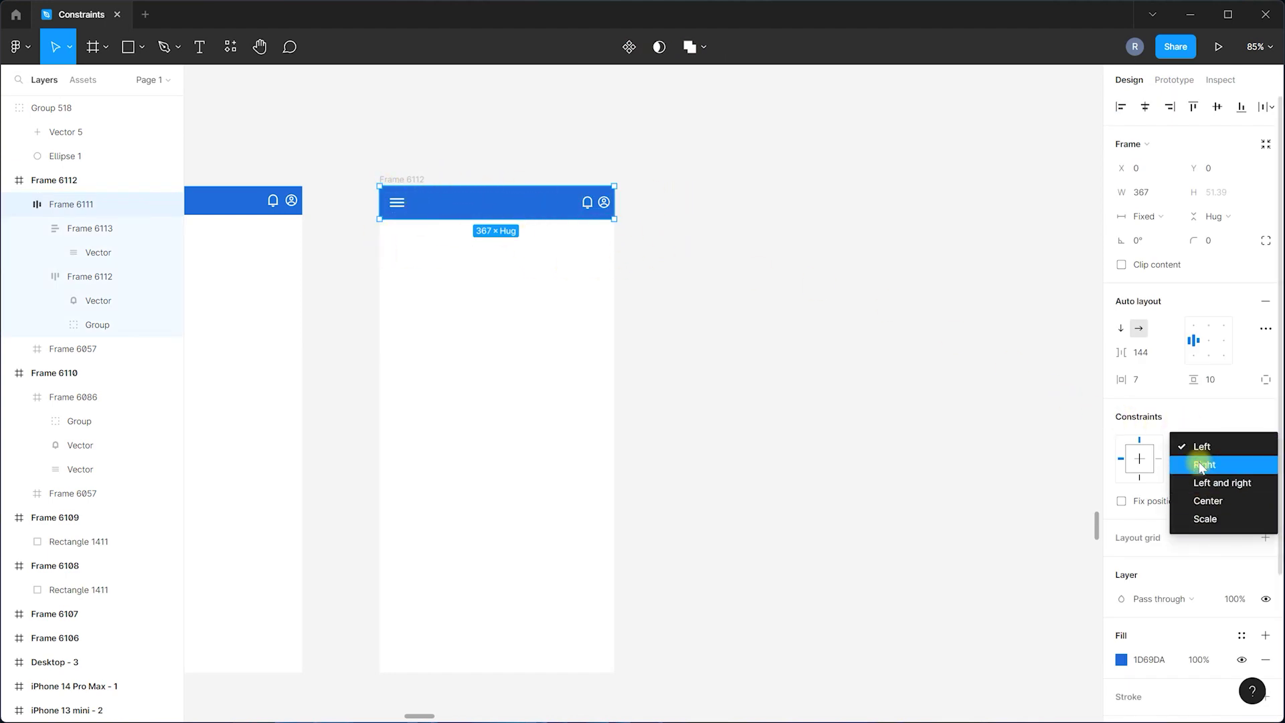
pyautogui.click(894, 415)
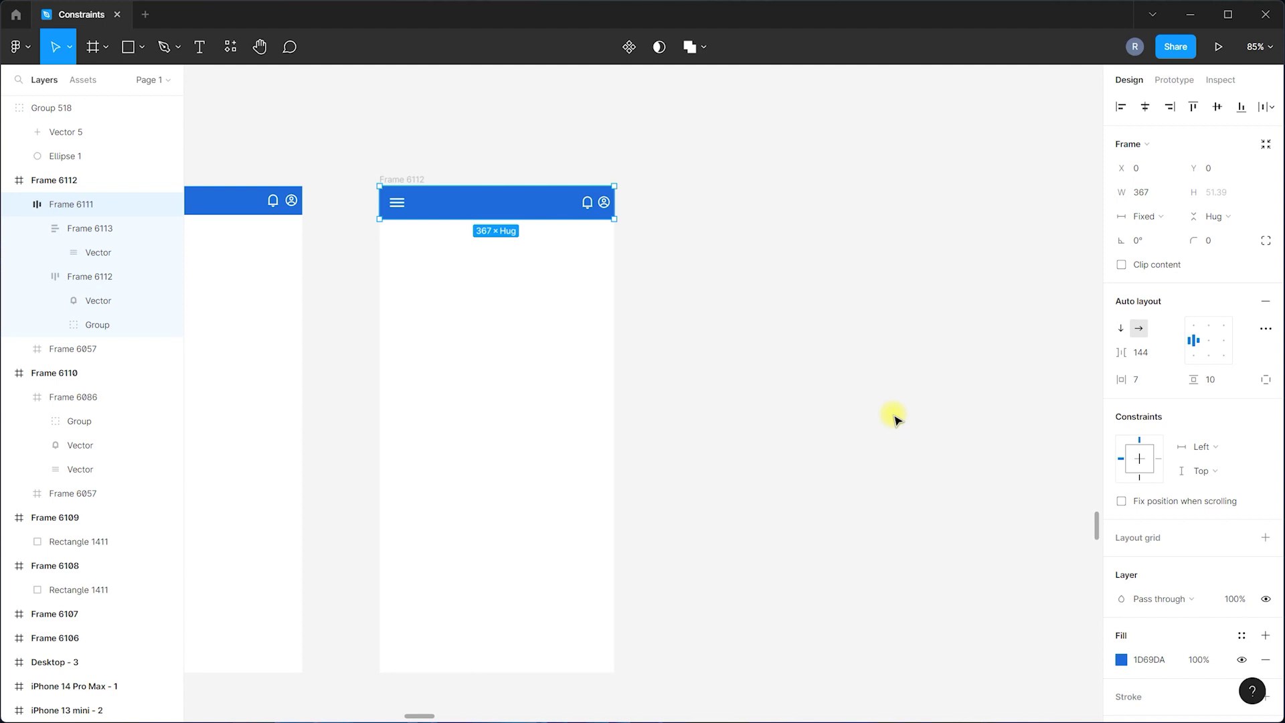
# Try widening Frame 6112 to 541 to test its Left-constrained header, and undo the resize.
pyautogui.click(404, 179)
pyautogui.moveTo(626, 248); pyautogui.dragTo(723, 253)
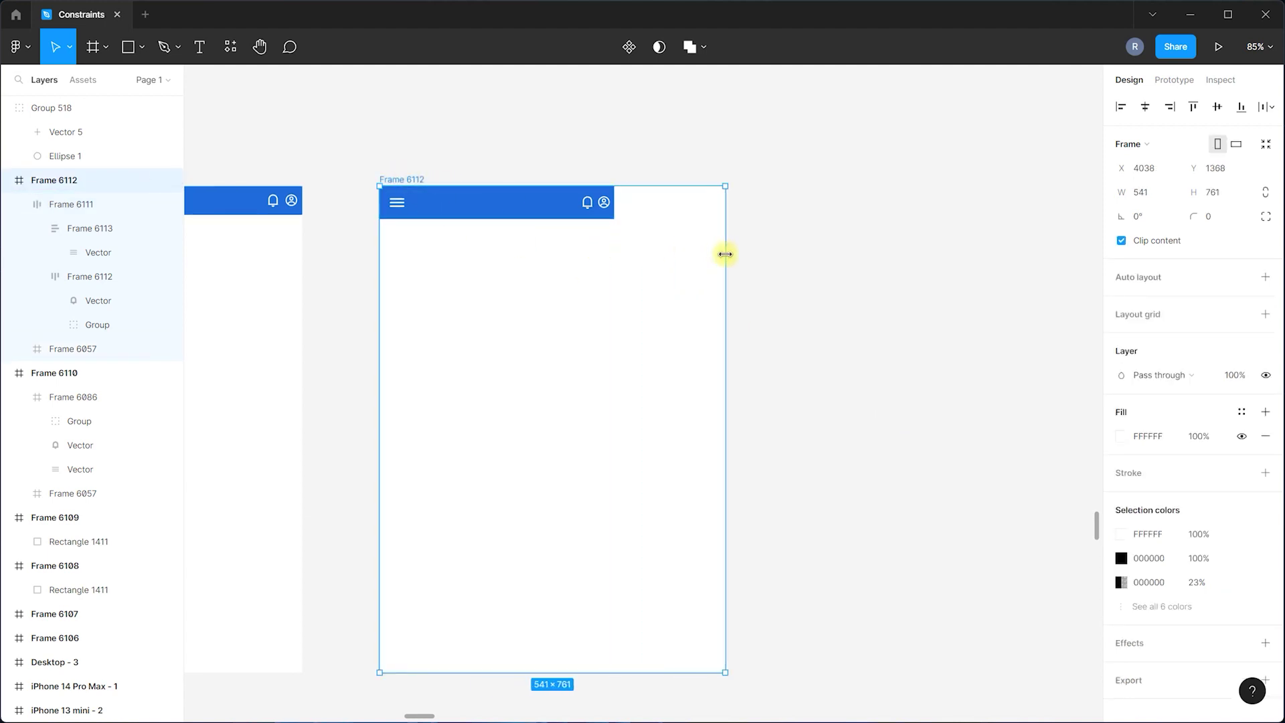
pyautogui.hotkey('ctrl', 'z')
# Try widening Frame 6112 and its blue auto layout header separately, and undo both resizes.
pyautogui.click(553, 218)
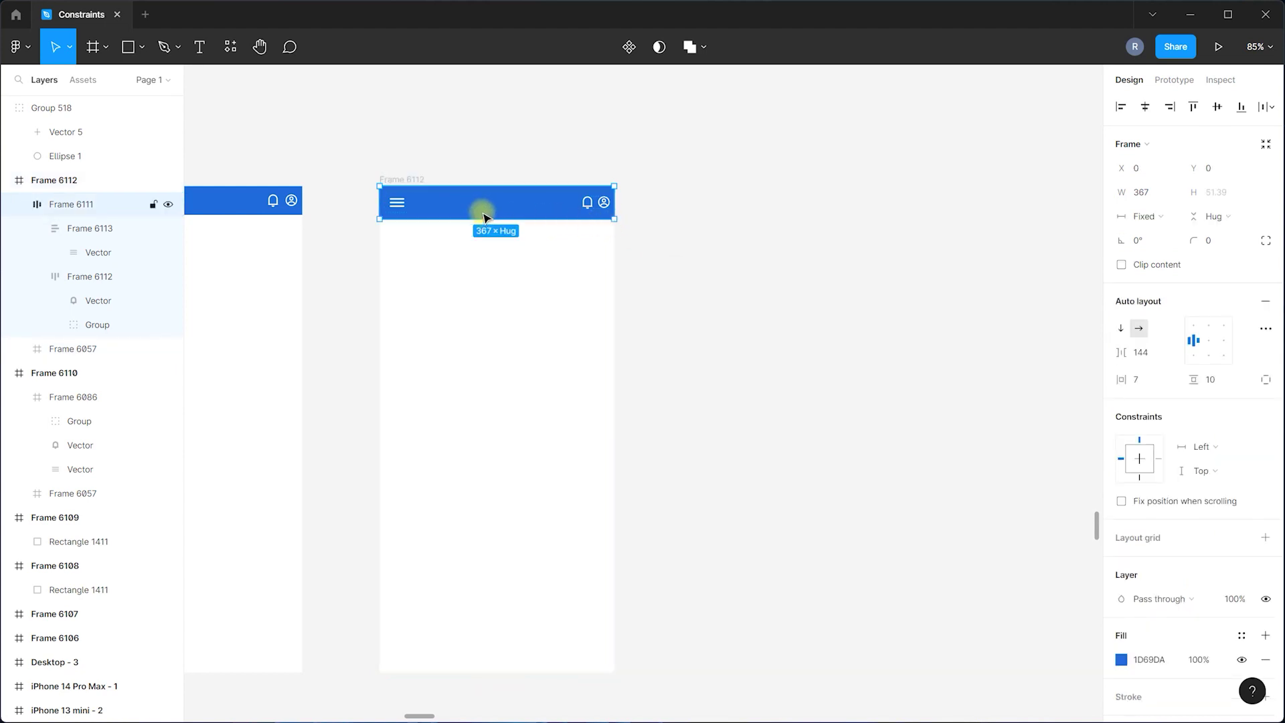
pyautogui.scroll(3, 510, 231)
pyautogui.scroll(-5, 530, 231)
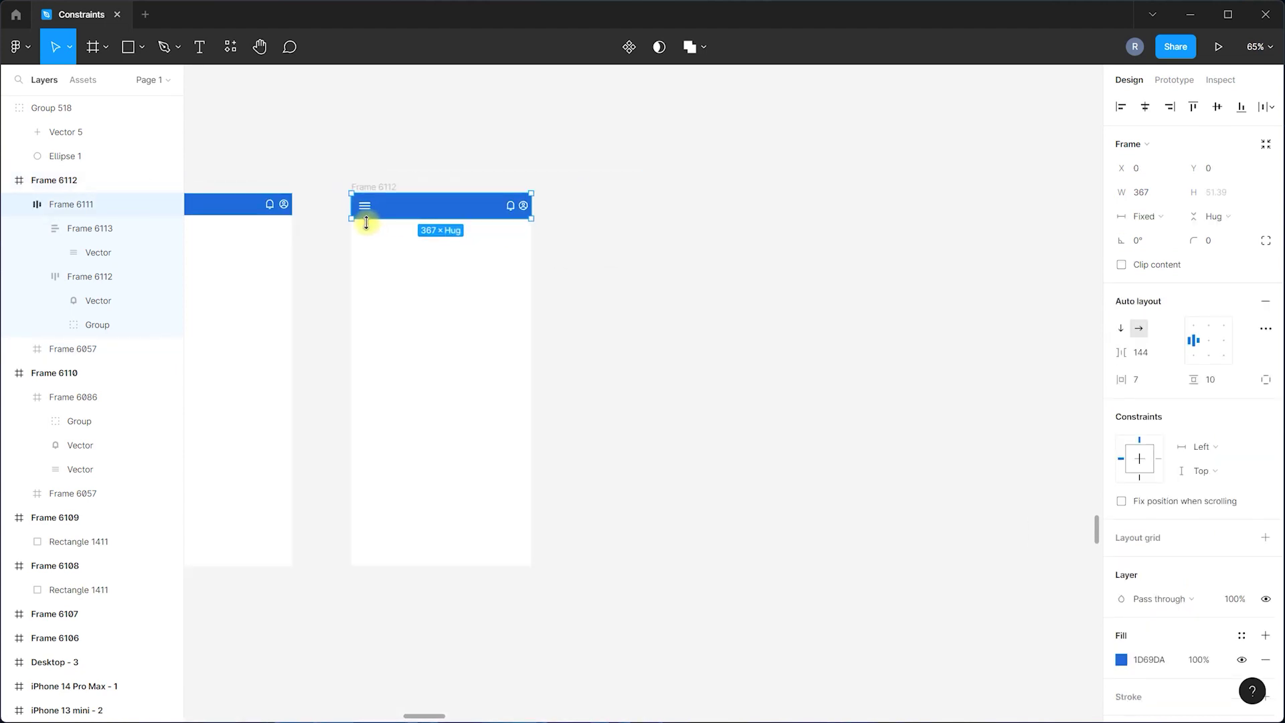
pyautogui.click(405, 197)
pyautogui.moveTo(531, 249); pyautogui.dragTo(662, 261)
pyautogui.click(476, 210)
pyautogui.moveTo(545, 204); pyautogui.dragTo(659, 224)
pyautogui.hotkey('ctrl', 'z')
pyautogui.hotkey('ctrl', 'z')
pyautogui.click(676, 244)
pyautogui.click(487, 211)
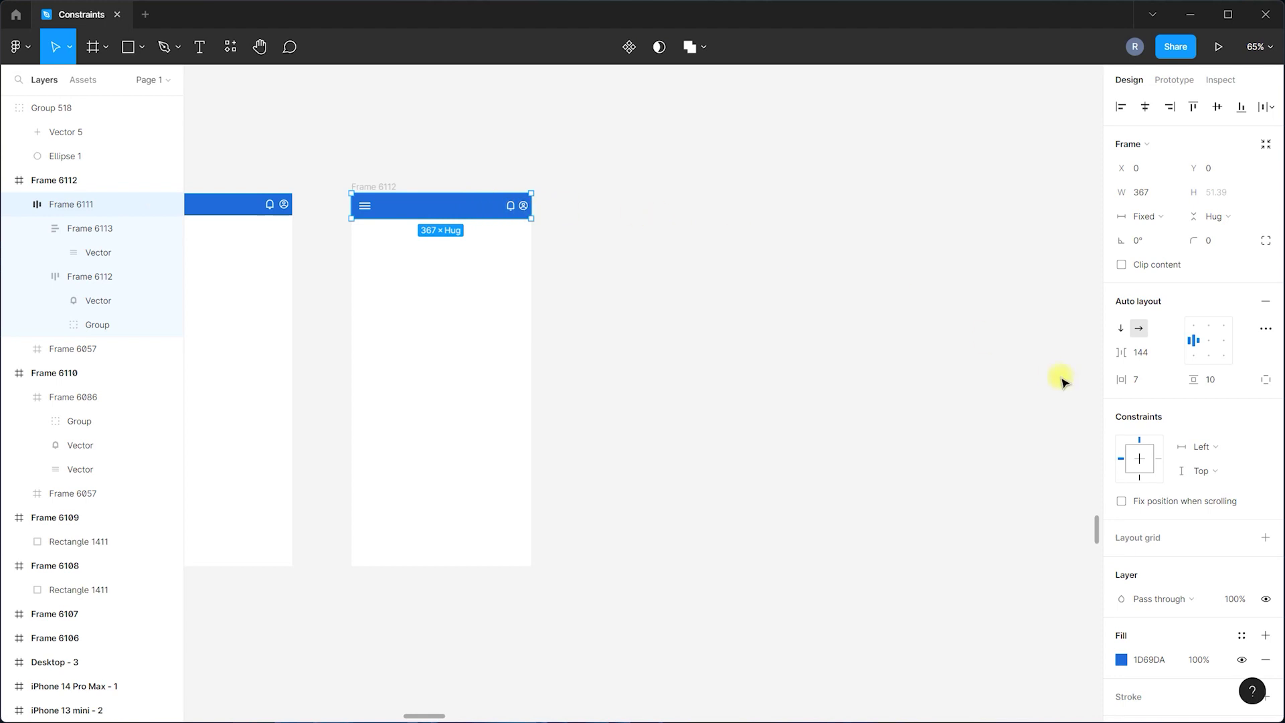
# Try the Scale horizontal constraint on the header by widening Frame 6112 to 671, and undo the resize.
pyautogui.click(1202, 450)
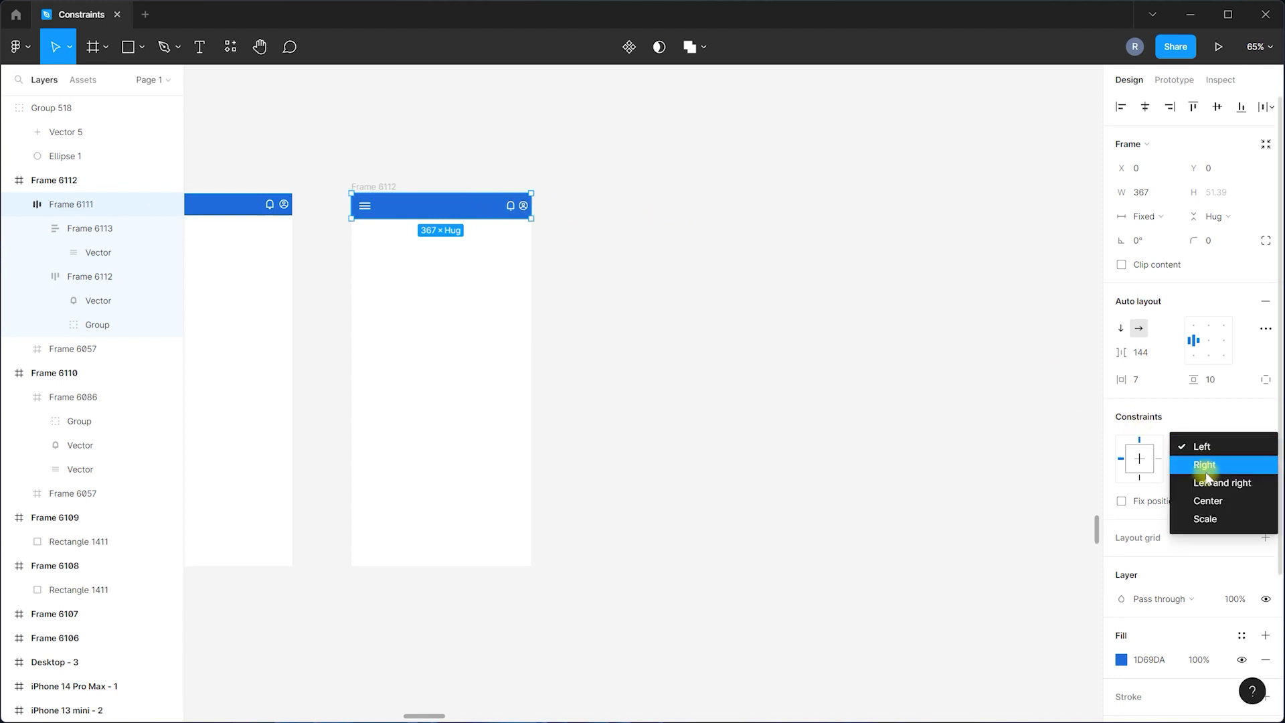
pyautogui.click(1209, 522)
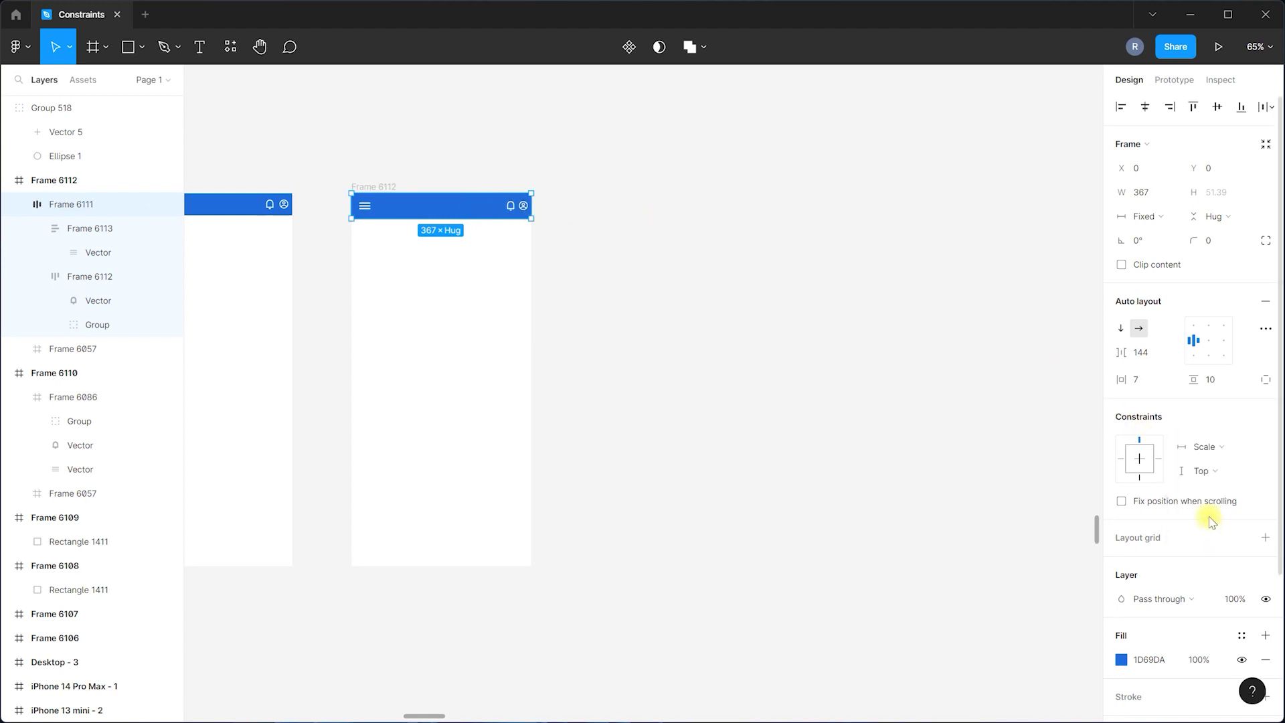
pyautogui.click(360, 187)
pyautogui.scroll(2, 474, 224)
pyautogui.moveTo(550, 253); pyautogui.dragTo(745, 328)
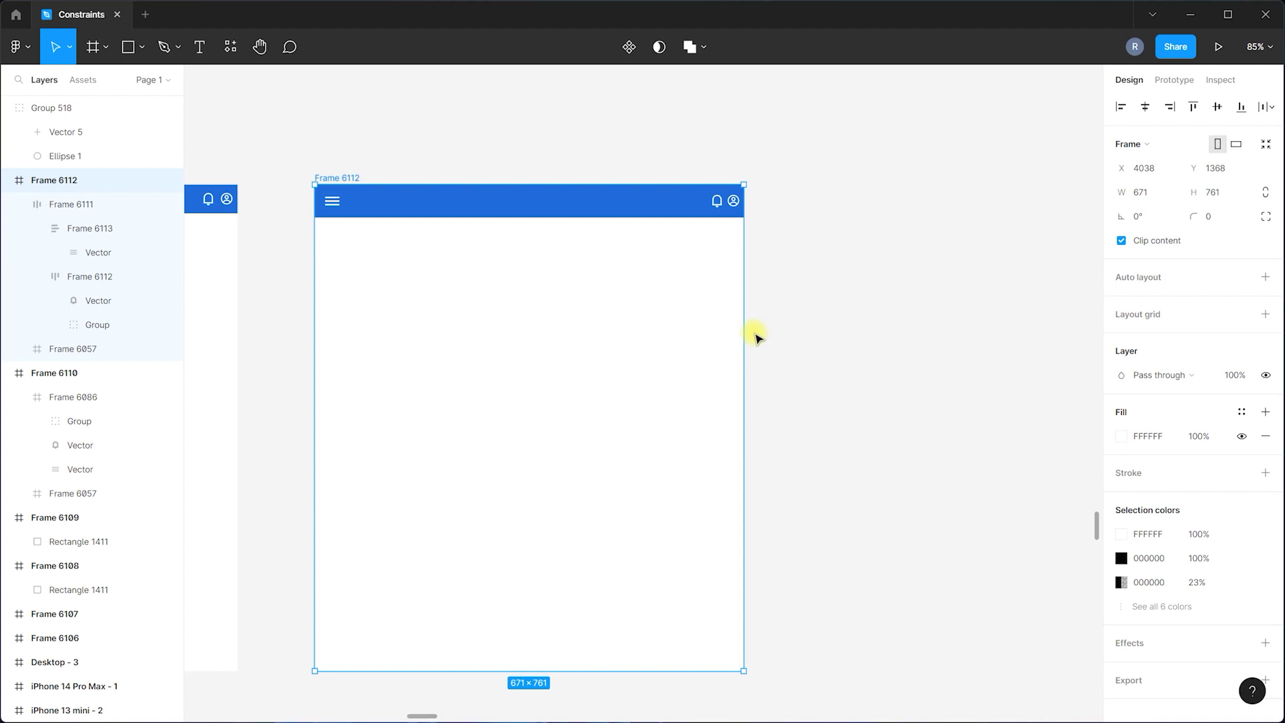
pyautogui.hotkey('ctrl', 'z')
# Check the vertical constraint options offered for the auto layout header.
pyautogui.moveTo(433, 184)
pyautogui.mouseDown()
pyautogui.moveTo(433, 143)
pyautogui.moveTo(442, 198)
pyautogui.moveTo(439, 184)
pyautogui.mouseUp()
pyautogui.click(445, 206)
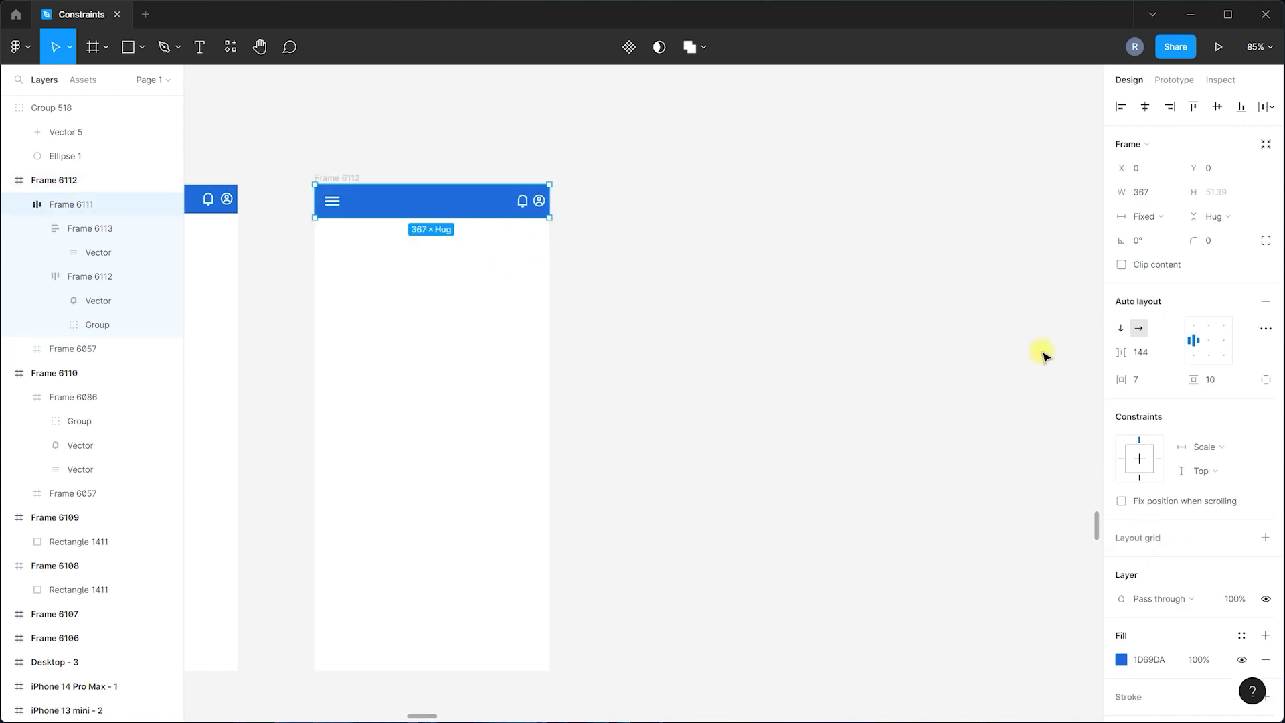
pyautogui.click(1198, 472)
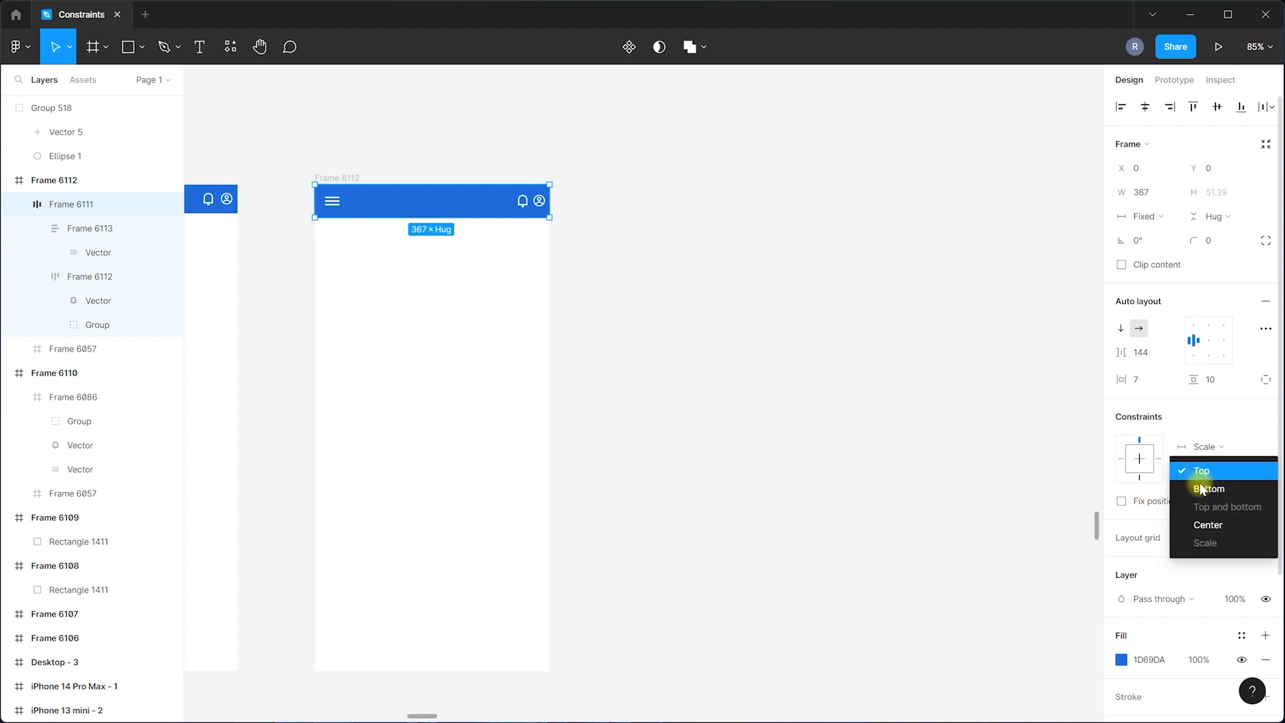
pyautogui.click(1001, 476)
pyautogui.click(465, 206)
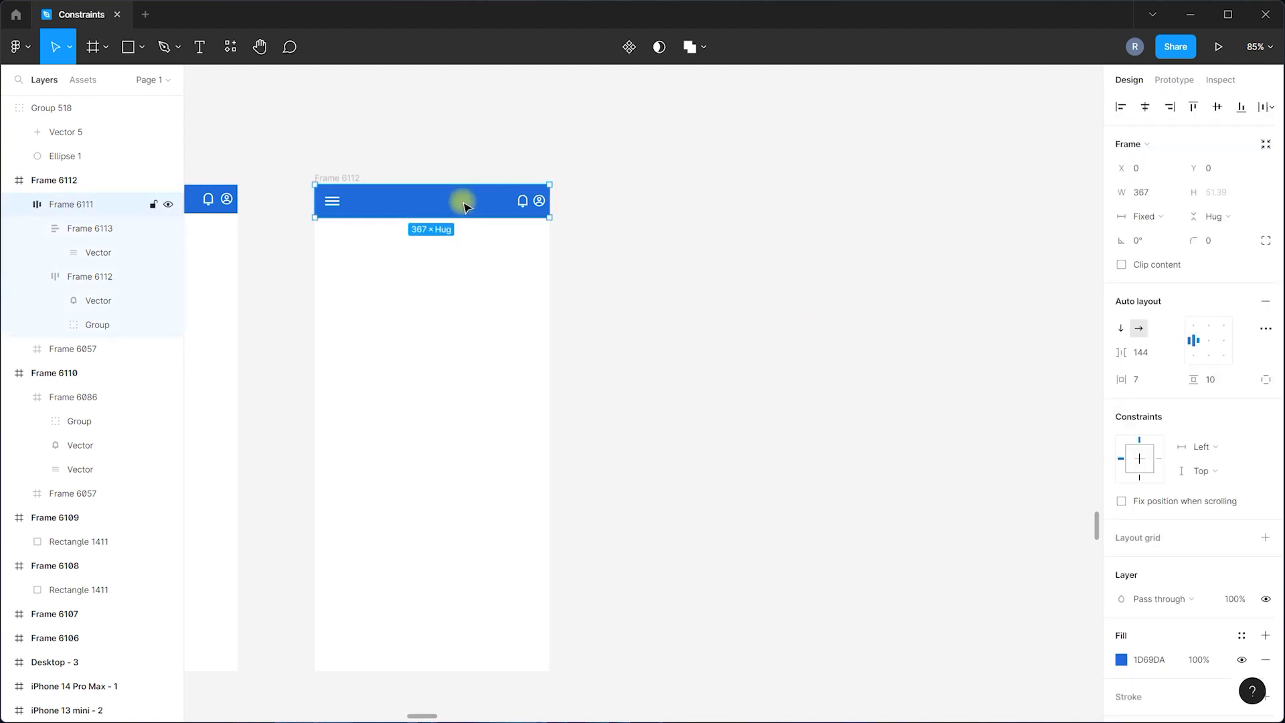
# Try the Right horizontal constraint on the header by widening Frame 6112, and undo the resize.
pyautogui.click(1202, 447)
pyautogui.click(1205, 464)
pyautogui.click(783, 397)
pyautogui.click(331, 179)
pyautogui.moveTo(544, 247); pyautogui.dragTo(803, 267)
pyautogui.hotkey('ctrl', 'z')
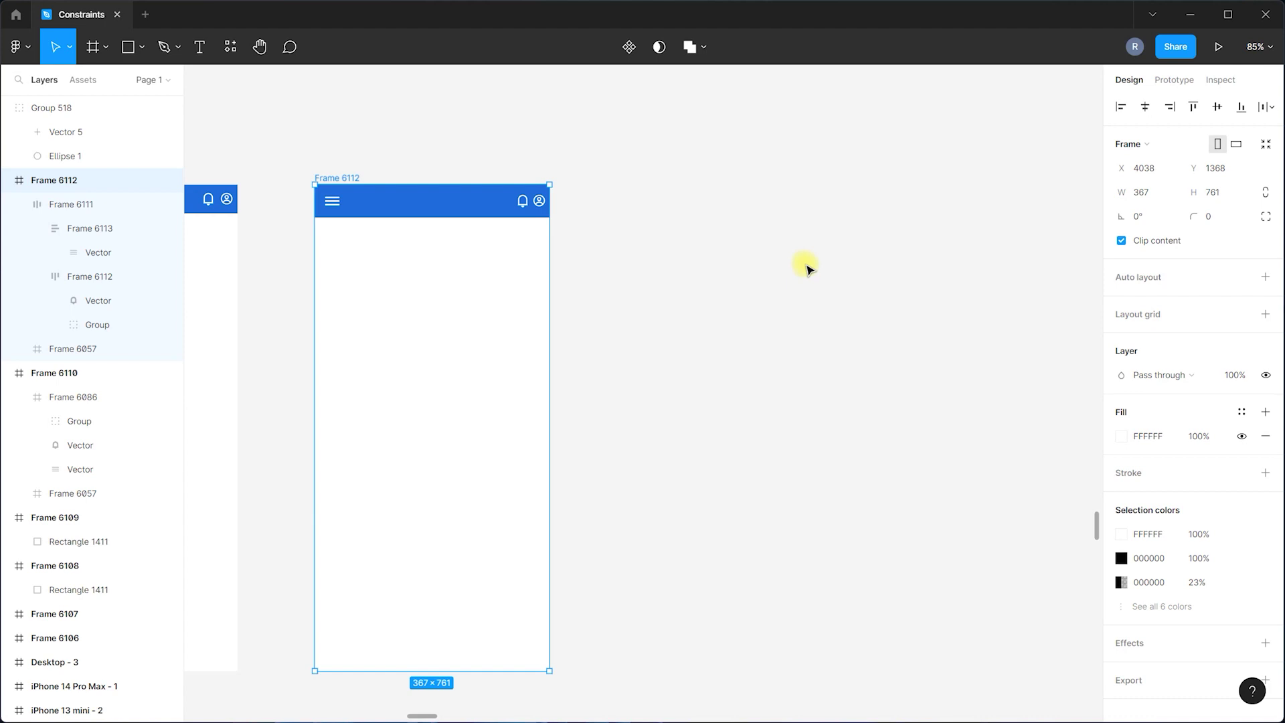
# Set the auto layout header's horizontal constraint to Left and right.
pyautogui.click(726, 268)
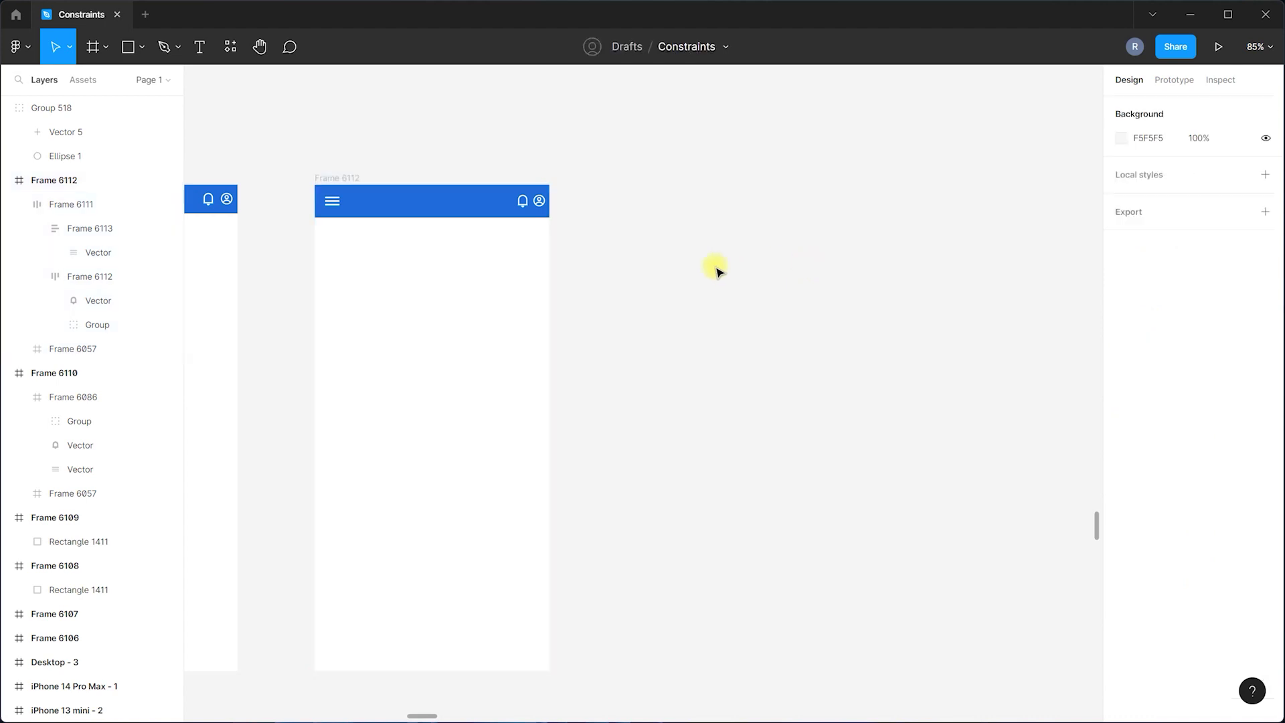
pyautogui.click(462, 207)
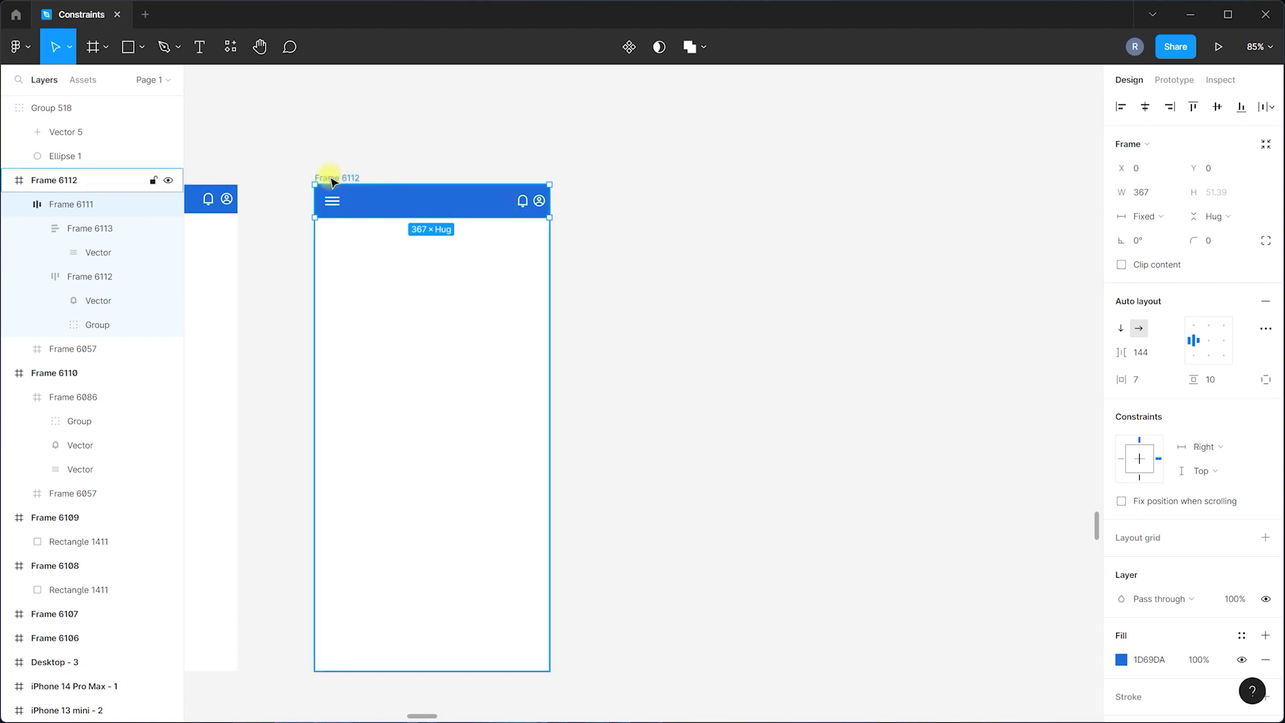
pyautogui.click(330, 177)
pyautogui.moveTo(550, 239)
pyautogui.mouseDown()
pyautogui.moveTo(683, 253)
pyautogui.moveTo(550, 241)
pyautogui.mouseUp()
pyautogui.click(471, 210)
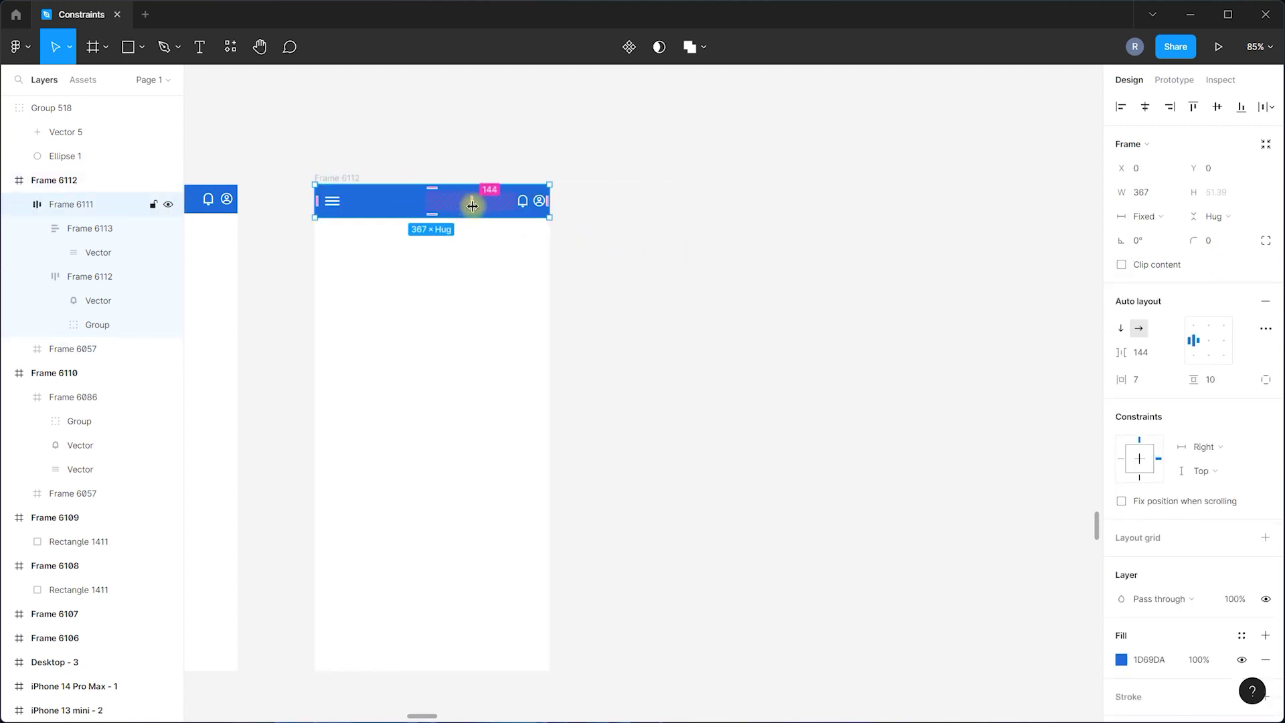
pyautogui.click(1222, 448)
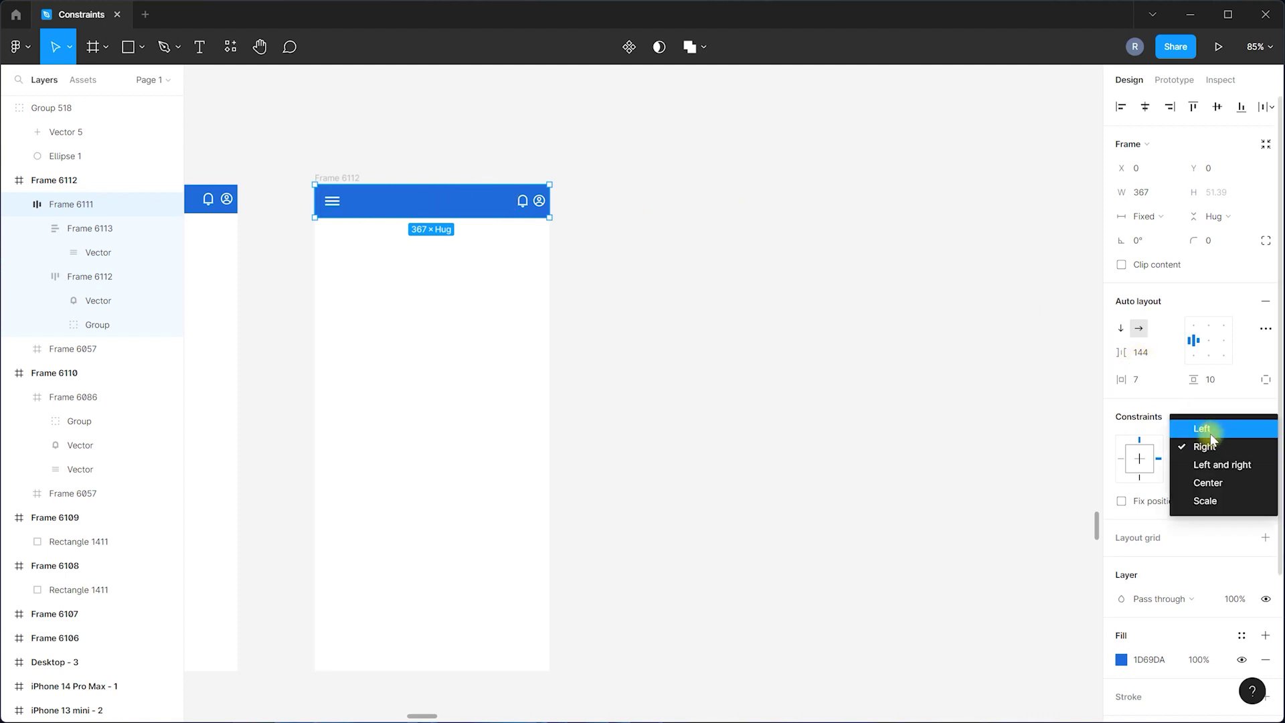
pyautogui.click(1222, 465)
pyautogui.click(596, 252)
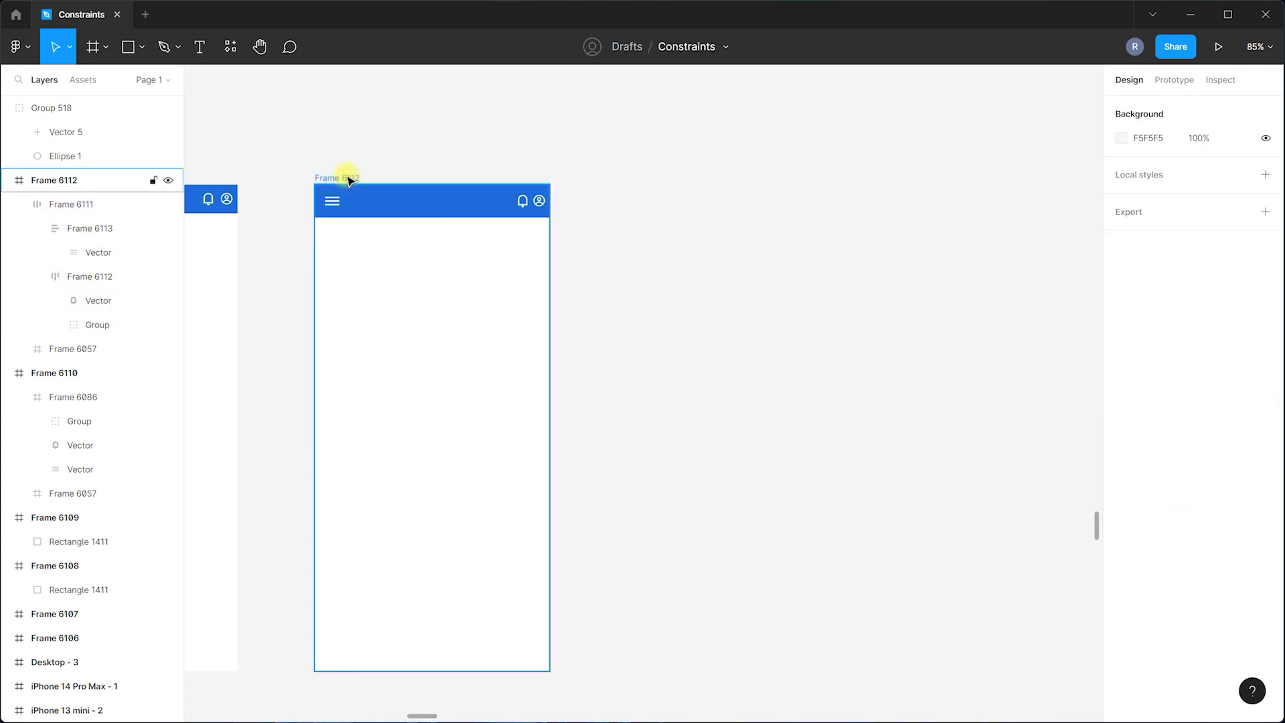
# Inspect the menu, bell and profile icons in the header and the header's horizontal constraint options.
pyautogui.click(347, 177)
pyautogui.scroll(3, 304, 204)
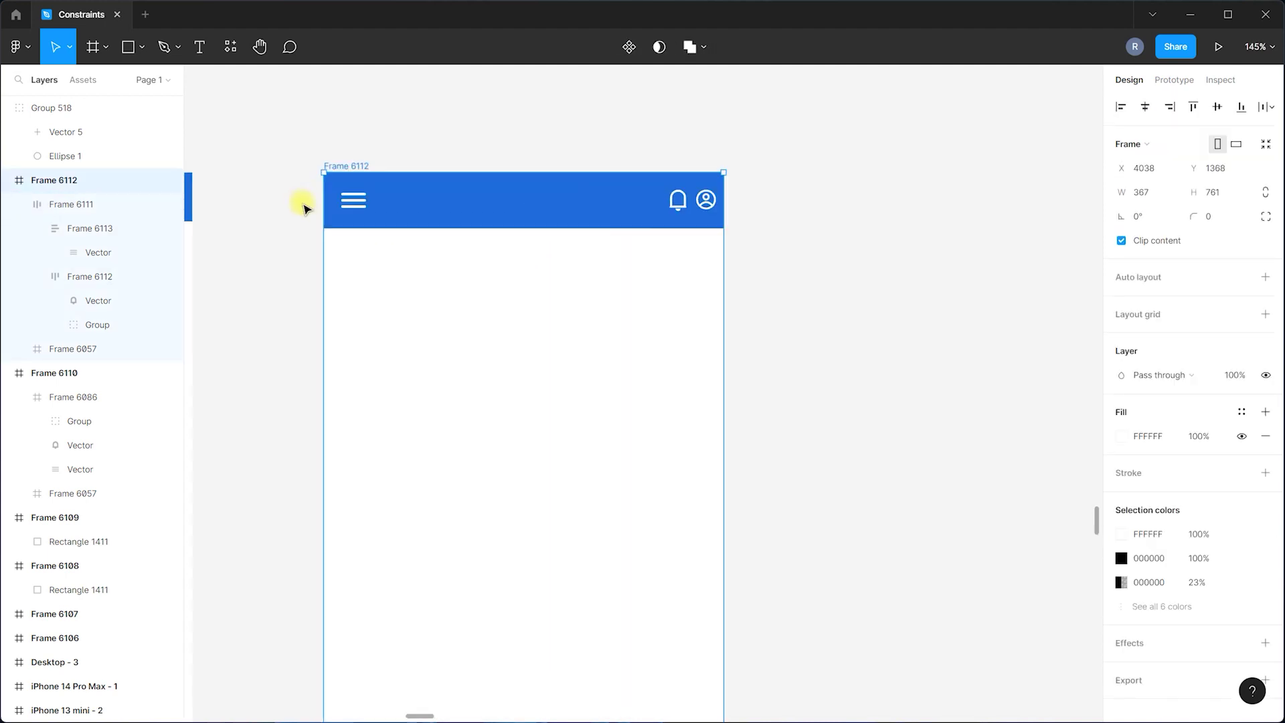
pyautogui.doubleClick(360, 210)
pyautogui.click(360, 210)
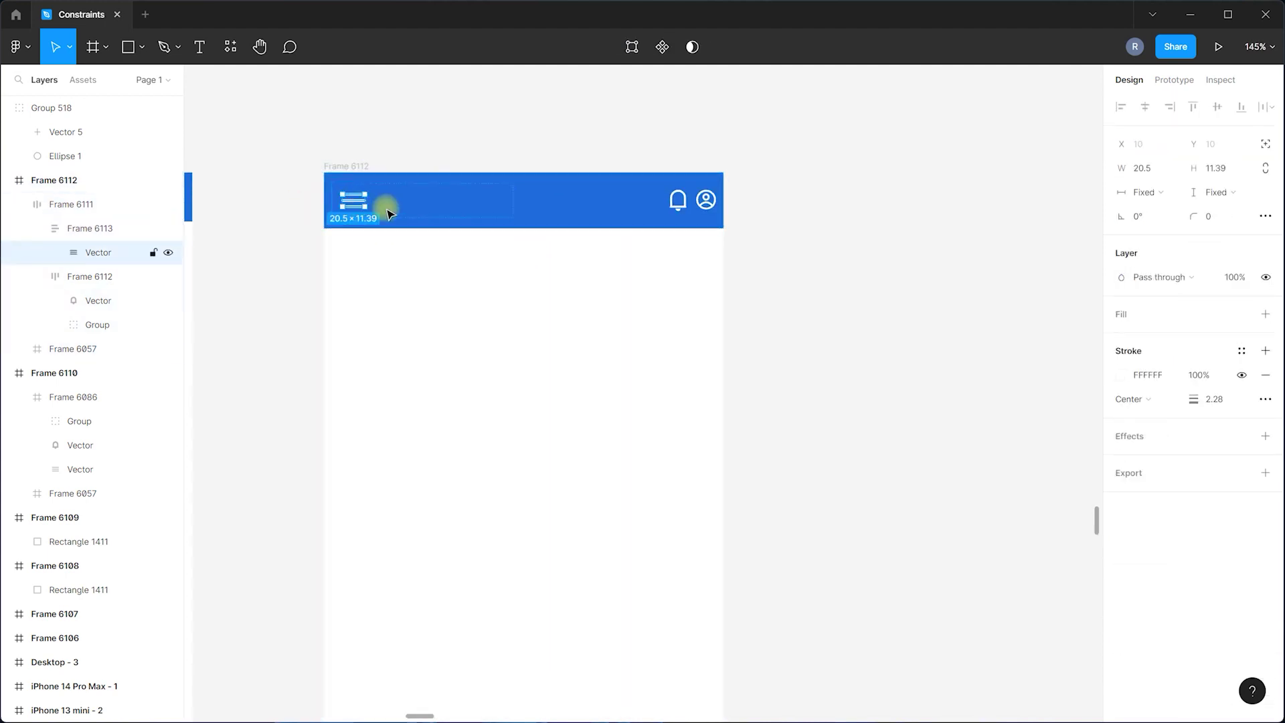
pyautogui.keyDown('shift'); pyautogui.click(680, 209); pyautogui.keyUp('shift')
pyautogui.keyDown('shift'); pyautogui.click(706, 200); pyautogui.keyUp('shift')
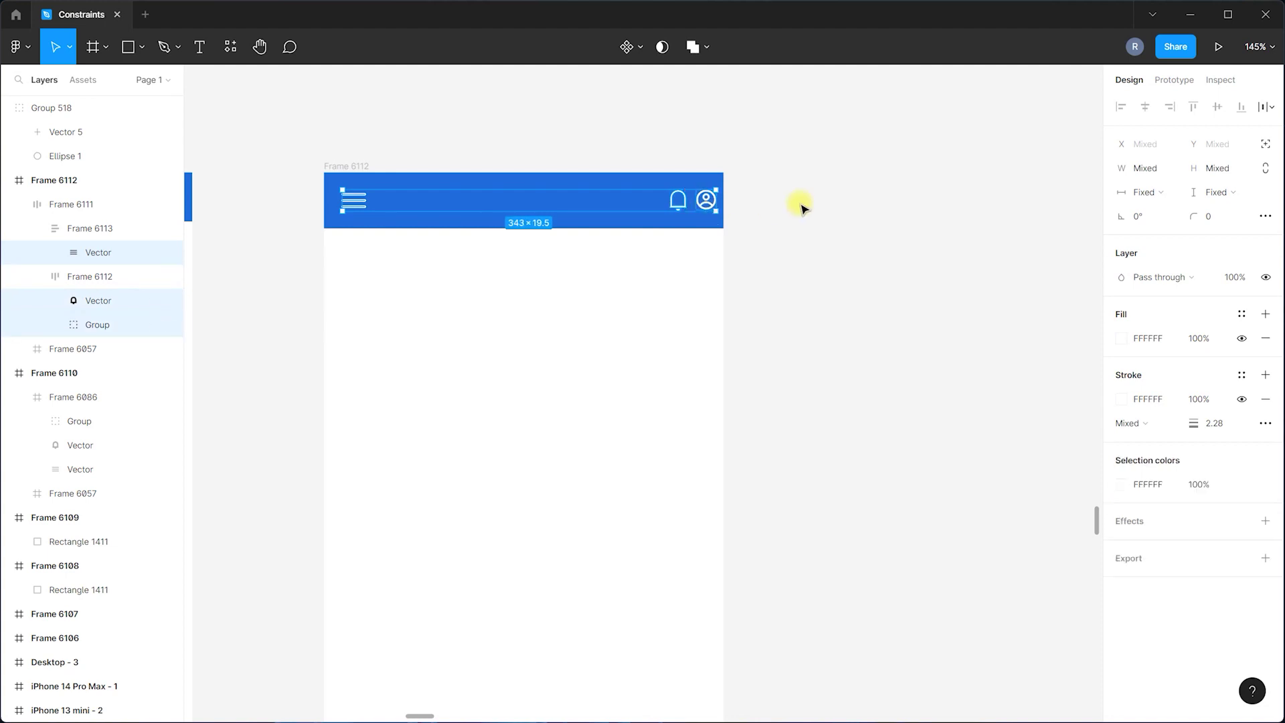
pyautogui.click(616, 236)
pyautogui.click(583, 227)
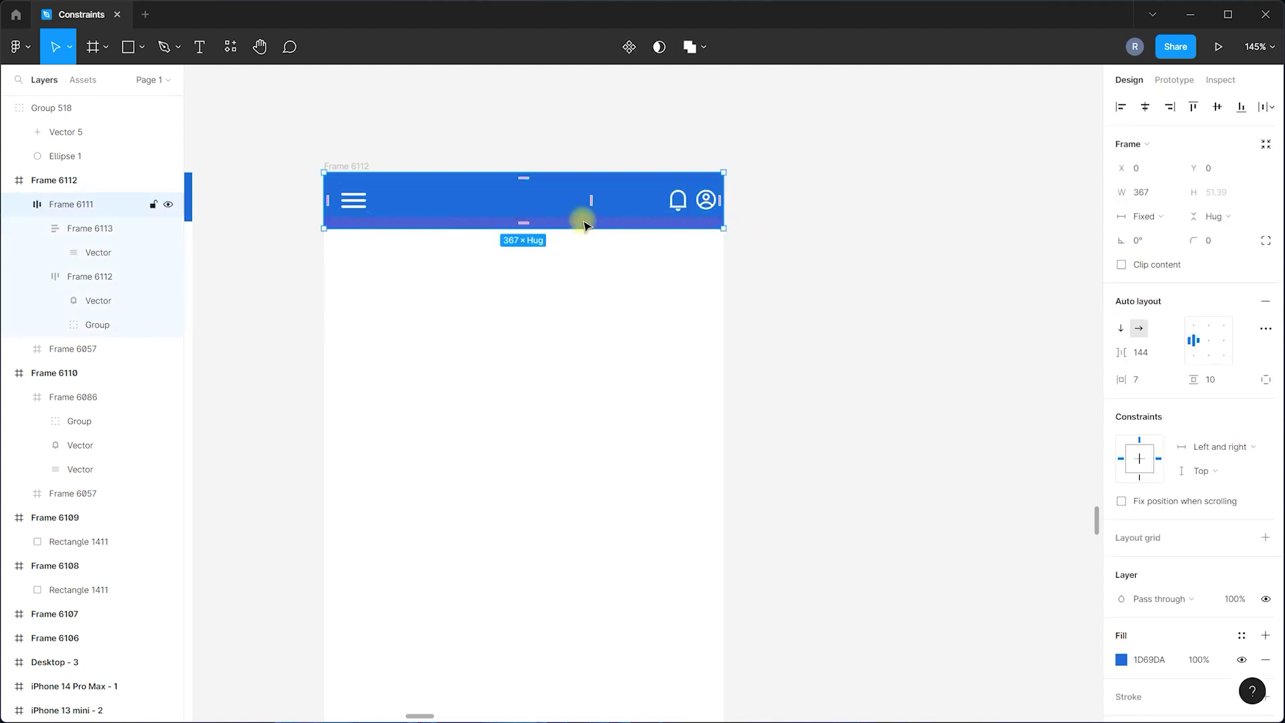
pyautogui.click(1225, 446)
pyautogui.click(866, 360)
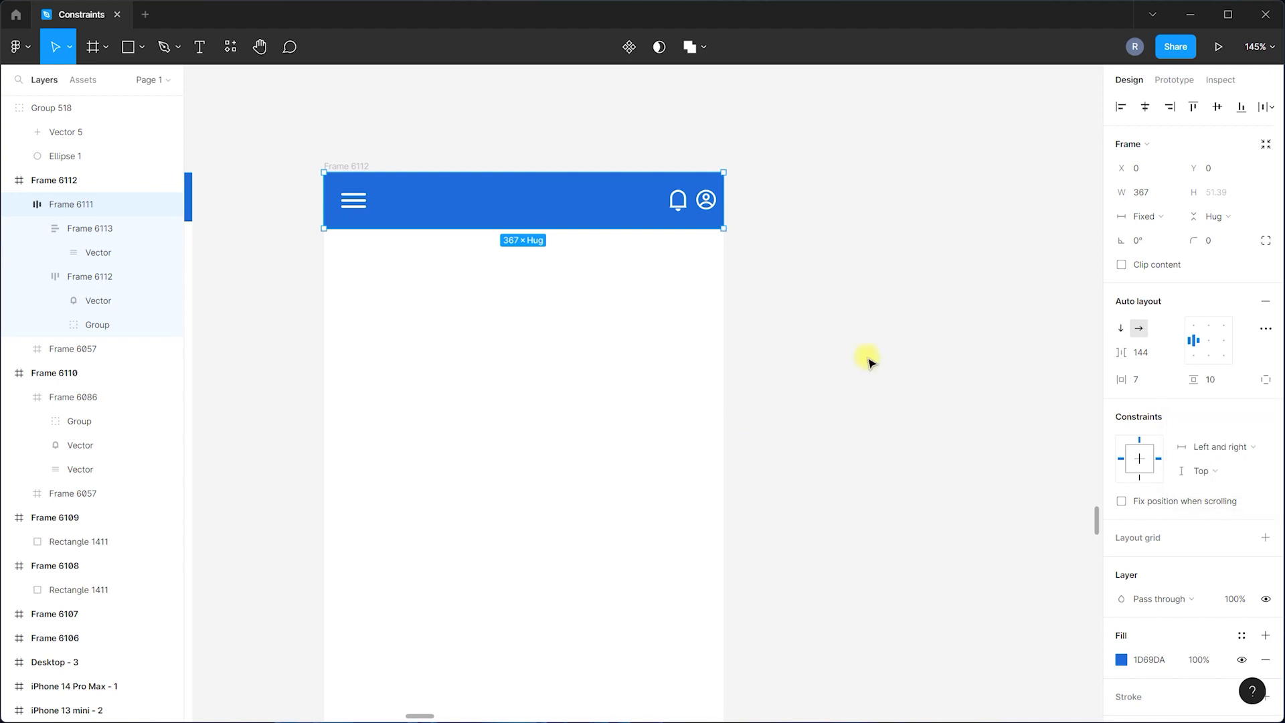
# Place the round black plus button group inside Frame 6112 near its lower-right corner.
pyautogui.scroll(-8, 575, 348)
pyautogui.scroll(3, 592, 415)
pyautogui.click(586, 296)
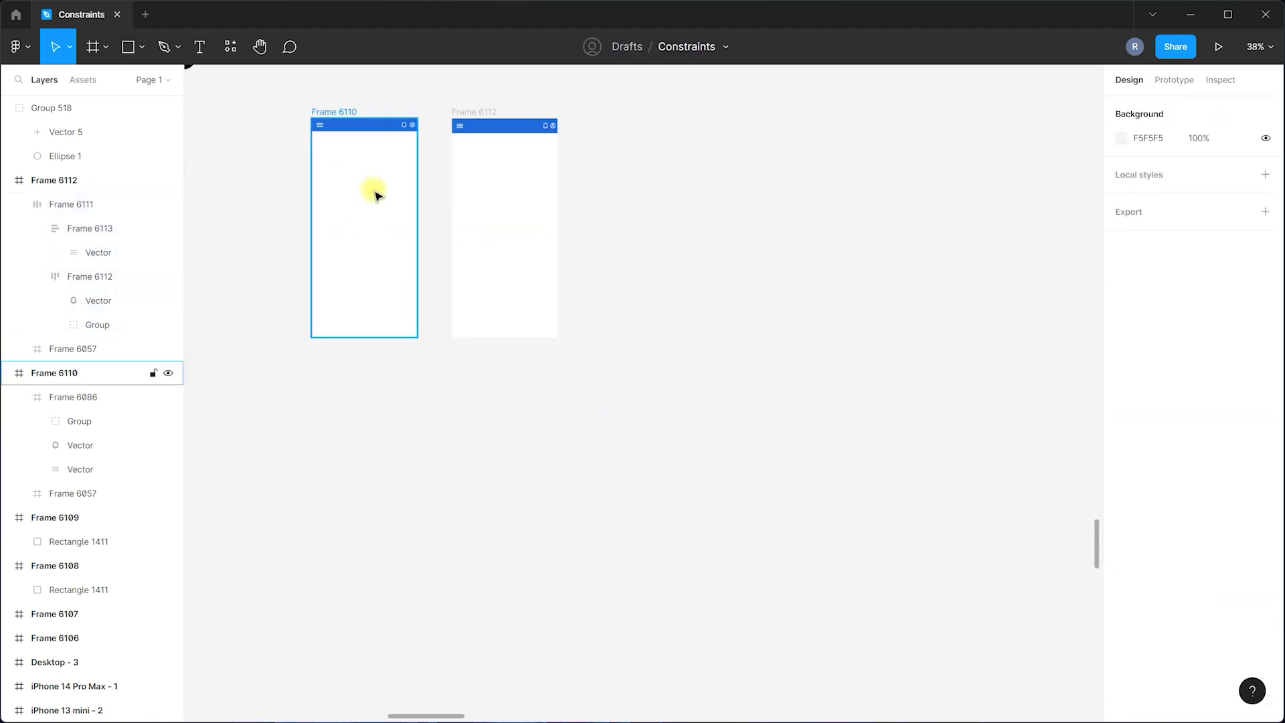
pyautogui.scroll(-3, 263, 132)
pyautogui.click(275, 132)
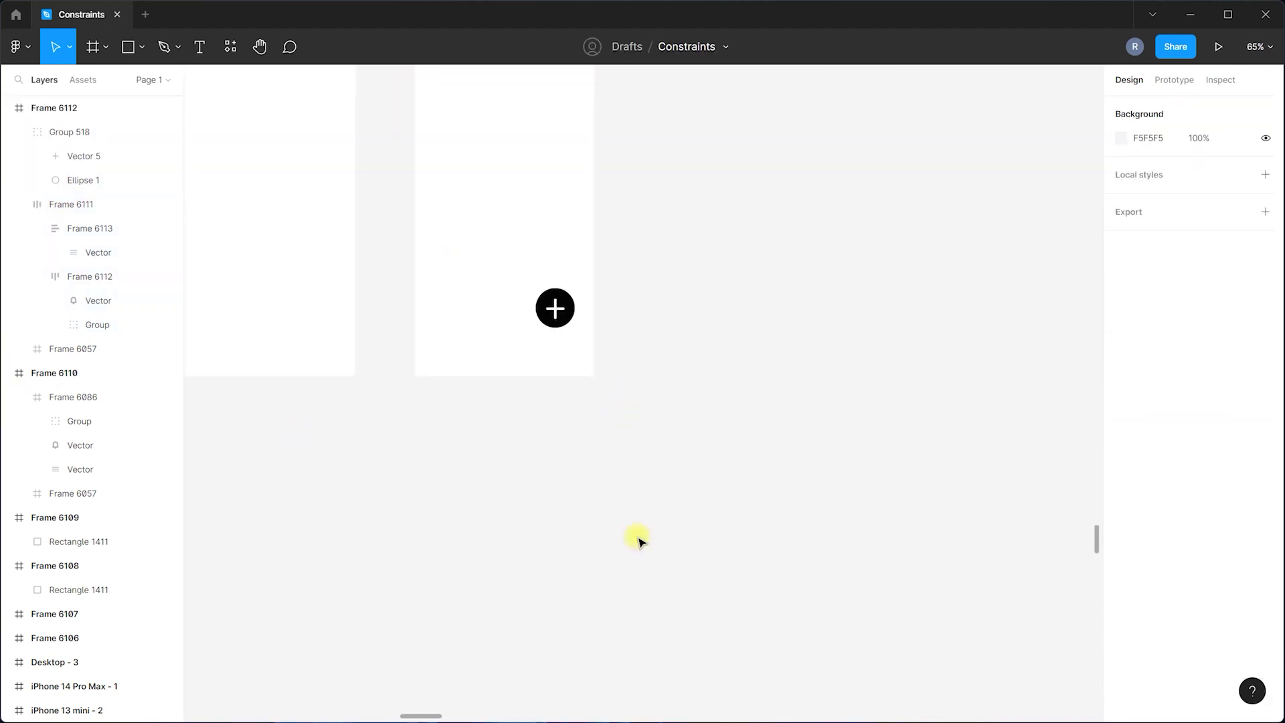
# Try widening Frame 6112 to 718 to test the plus button's default constraints, and undo the resize.
pyautogui.scroll(-4, 637, 536)
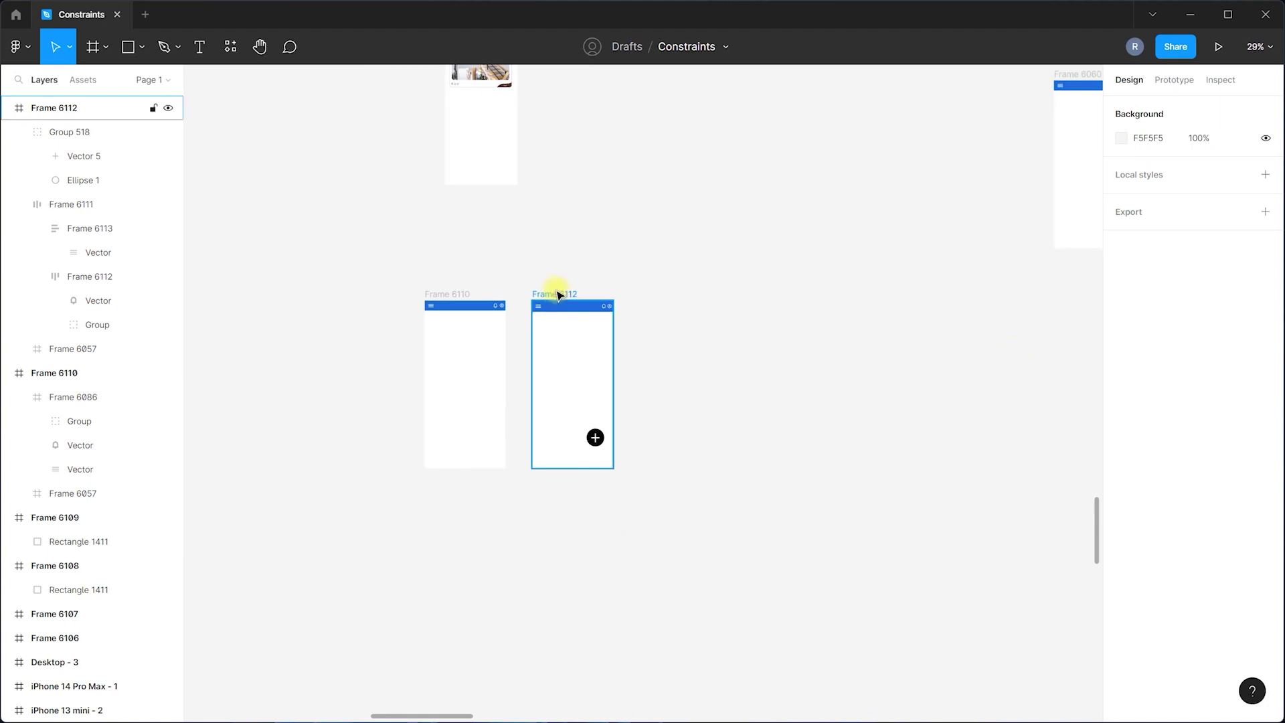
pyautogui.click(565, 293)
pyautogui.scroll(3, 647, 391)
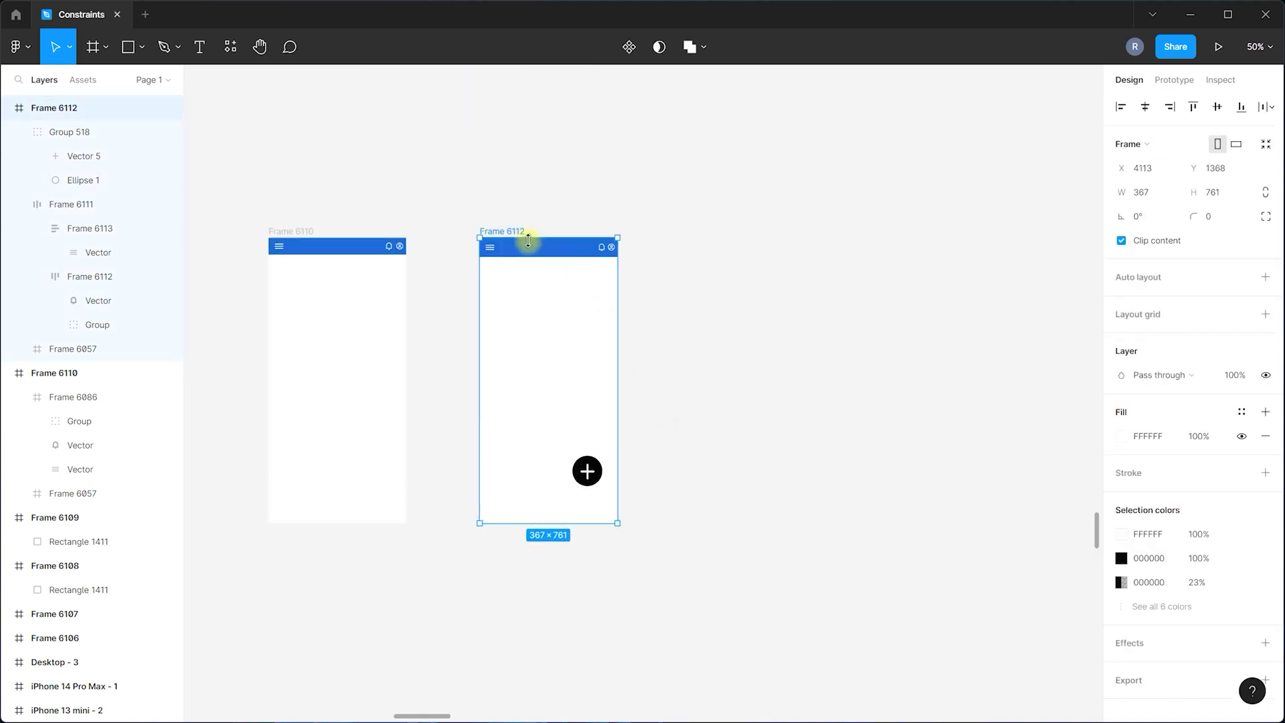
pyautogui.moveTo(625, 270); pyautogui.dragTo(748, 281)
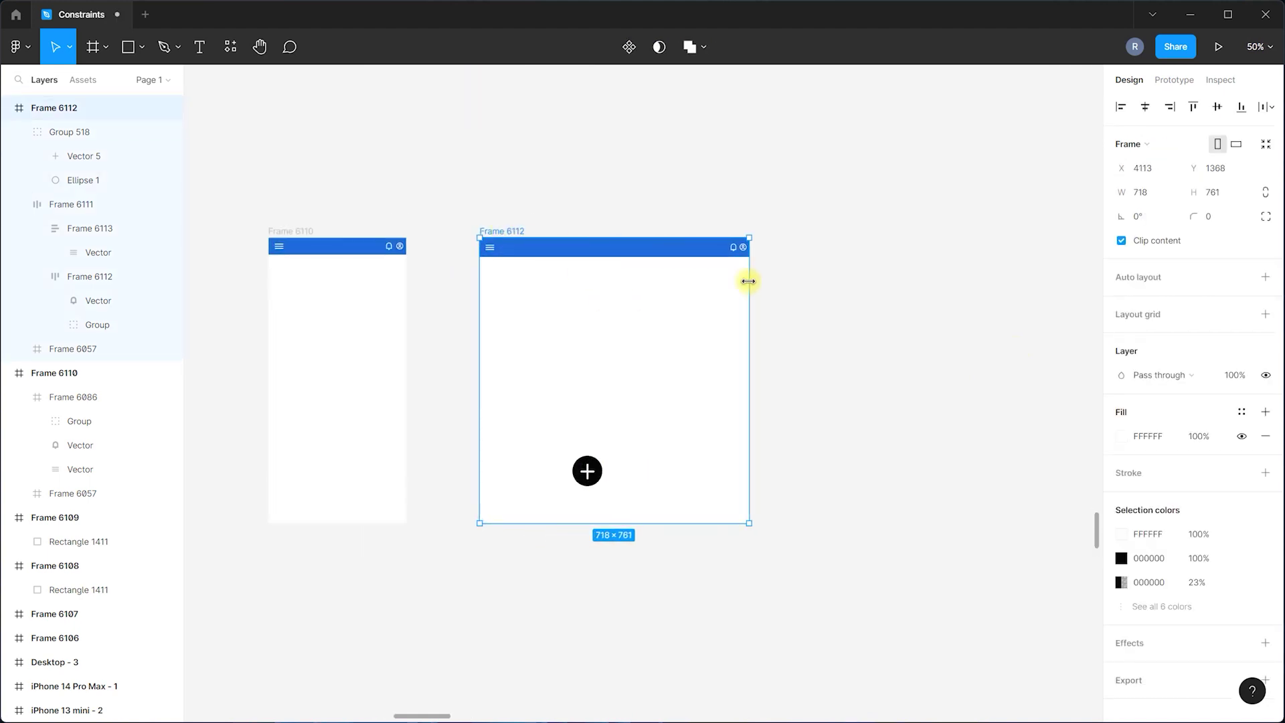
pyautogui.hotkey('ctrl', 'z')
# Move the plus button to about X 259, Y 639 in Frame 6112 and set its constraints to Right and Bottom.
pyautogui.moveTo(588, 471); pyautogui.dragTo(600, 497)
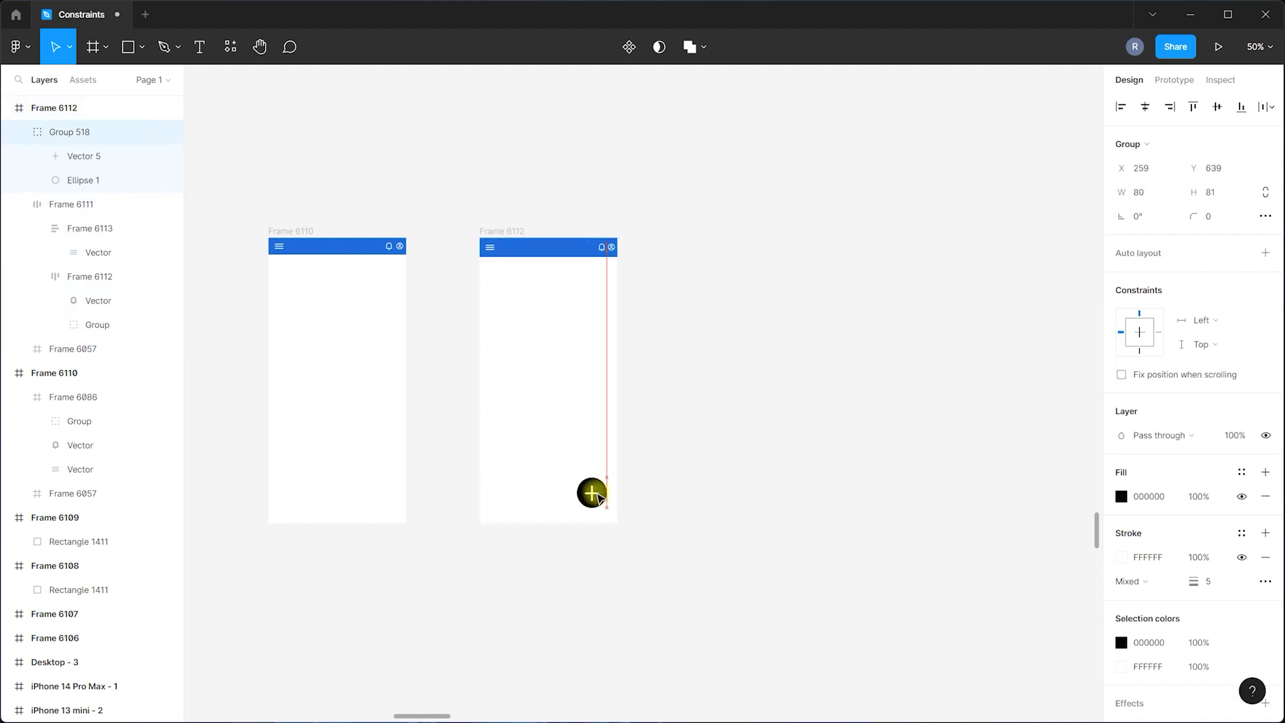
pyautogui.click(661, 473)
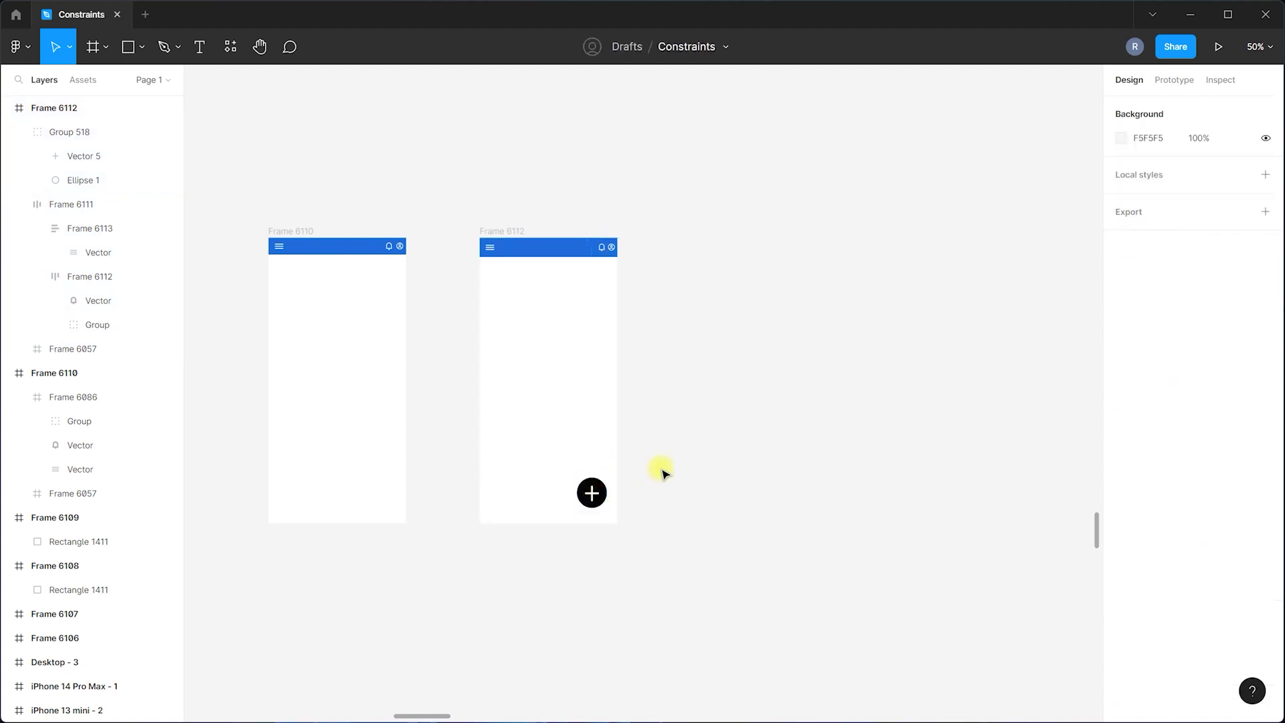
pyautogui.click(497, 231)
pyautogui.click(591, 493)
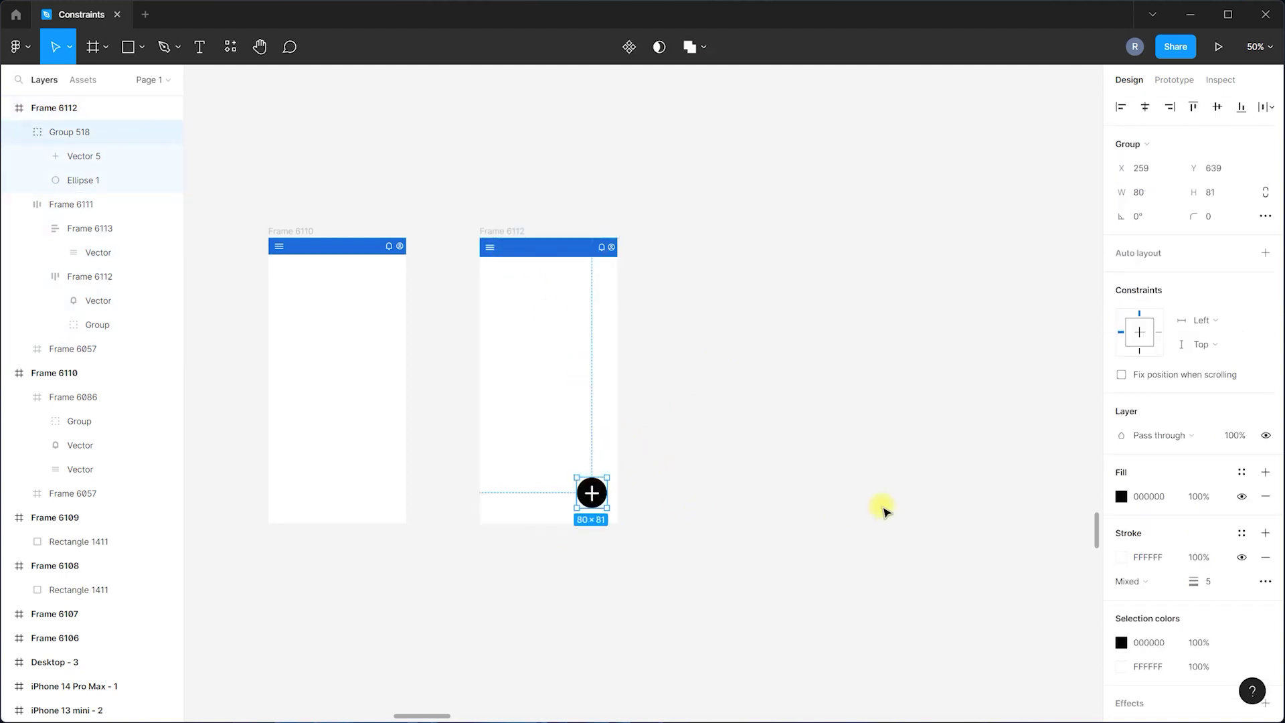
pyautogui.click(1197, 333)
pyautogui.click(1200, 336)
pyautogui.click(1203, 344)
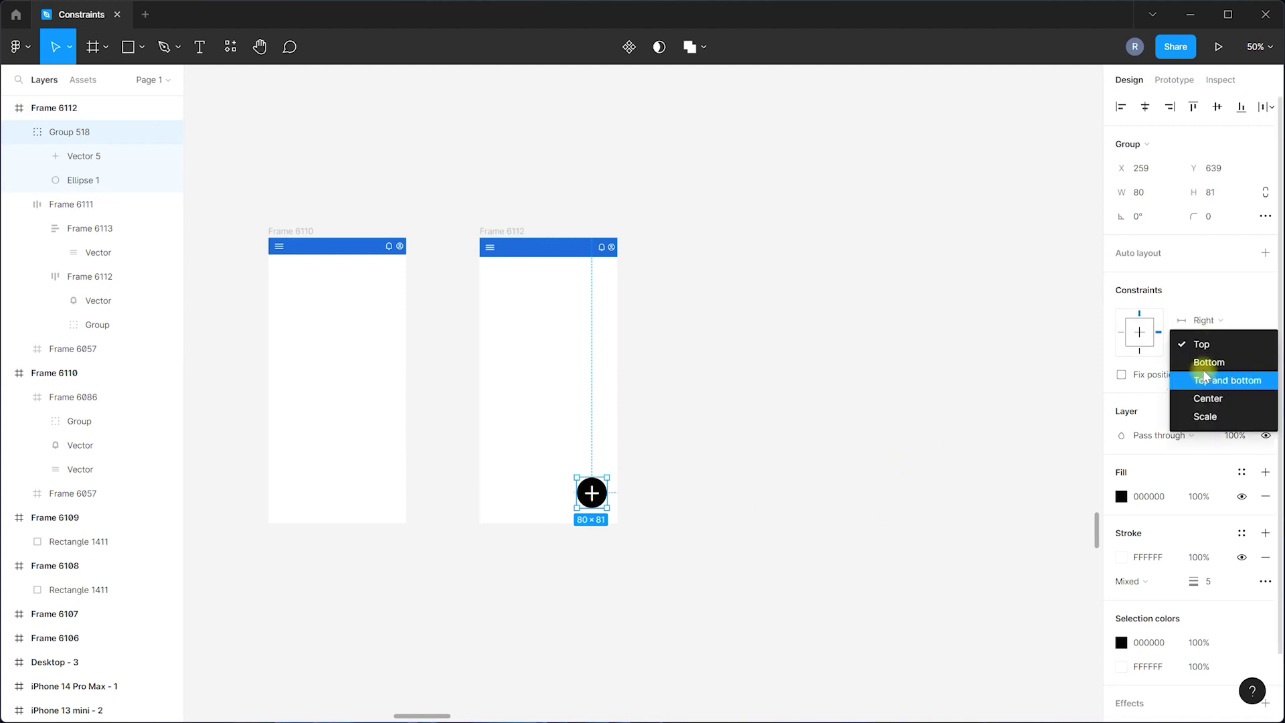
pyautogui.click(1203, 370)
pyautogui.click(760, 411)
# Test the plus button's constraints by resizing Frame 6112 to 687 × 661, and undo the resize.
pyautogui.click(557, 249)
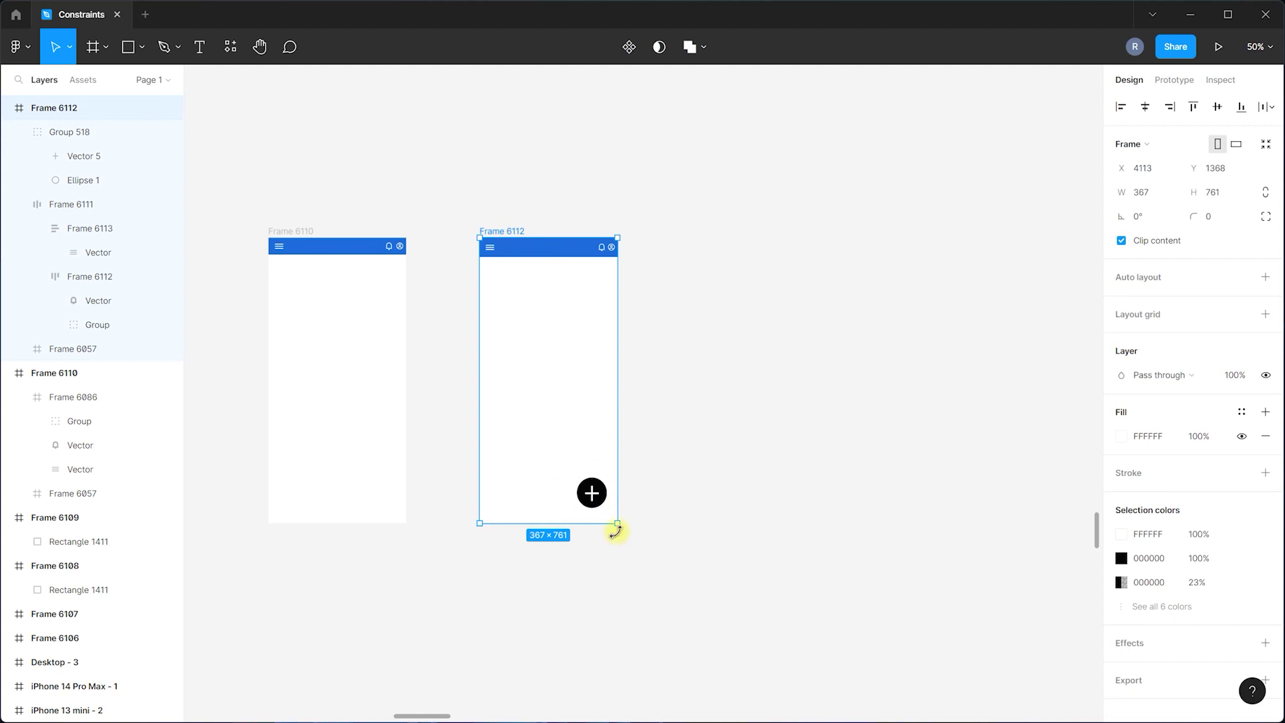
pyautogui.moveTo(619, 526); pyautogui.dragTo(737, 488)
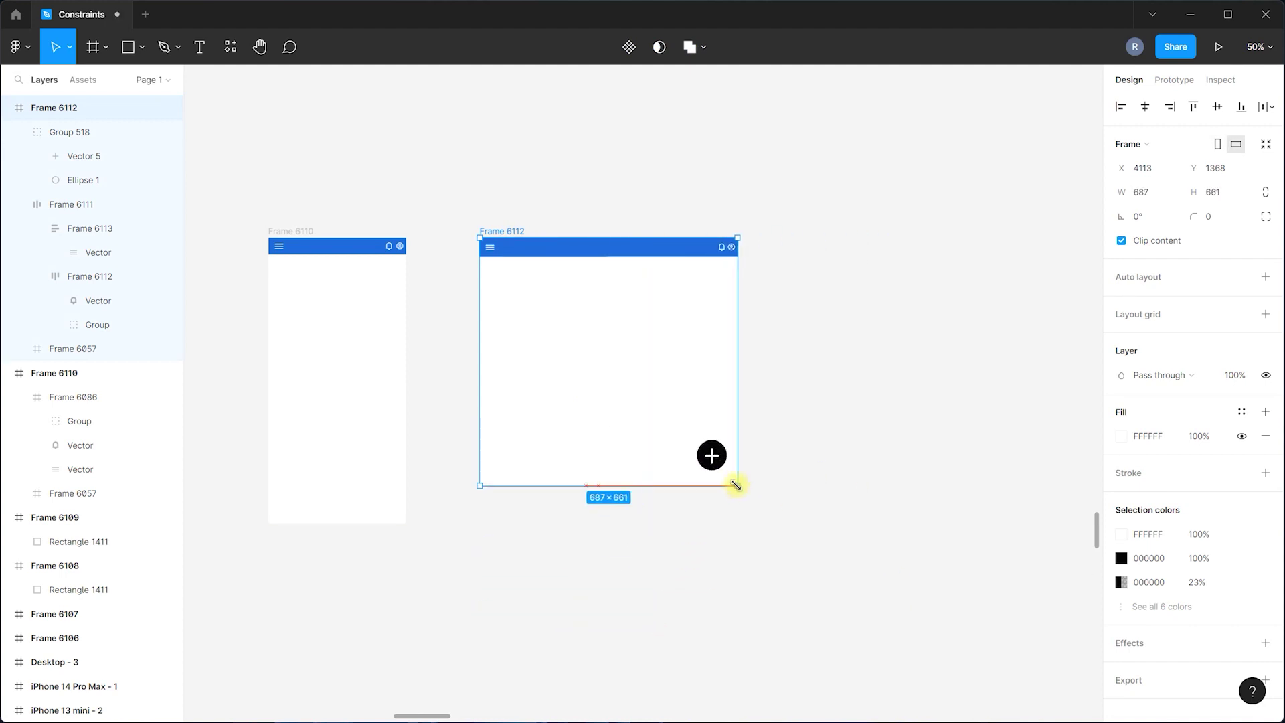
pyautogui.hotkey('ctrl', 'z')
# Examine the welcome dialog in Desktop - 1 and its auto layout and constraint settings.
pyautogui.scroll(-3, 607, 535)
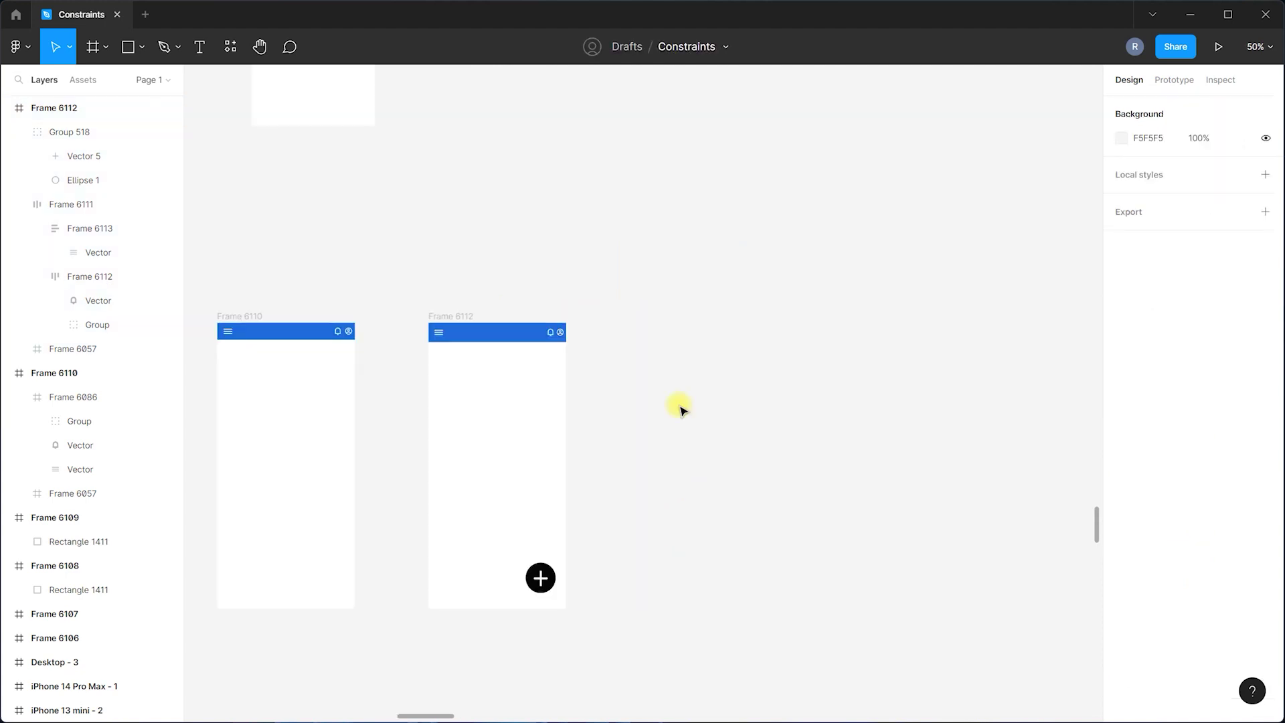
pyautogui.scroll(-5, 374, 401)
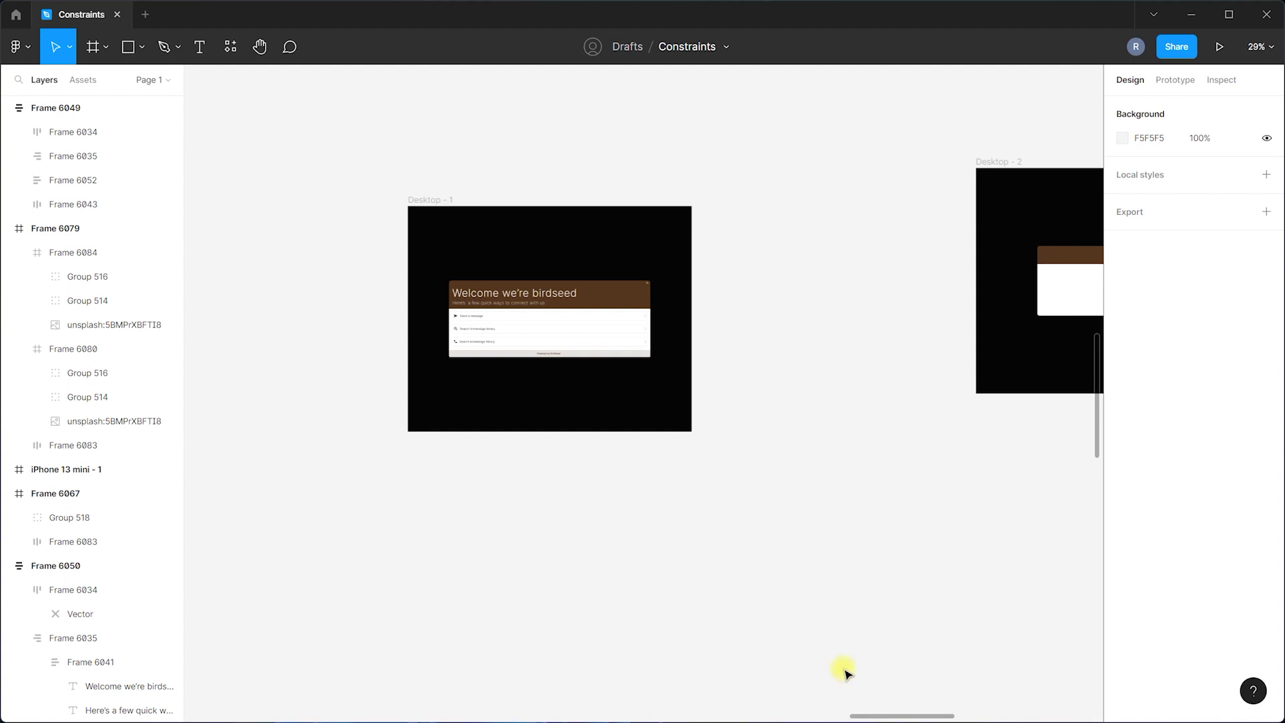
pyautogui.click(612, 353)
pyautogui.scroll(5, 472, 289)
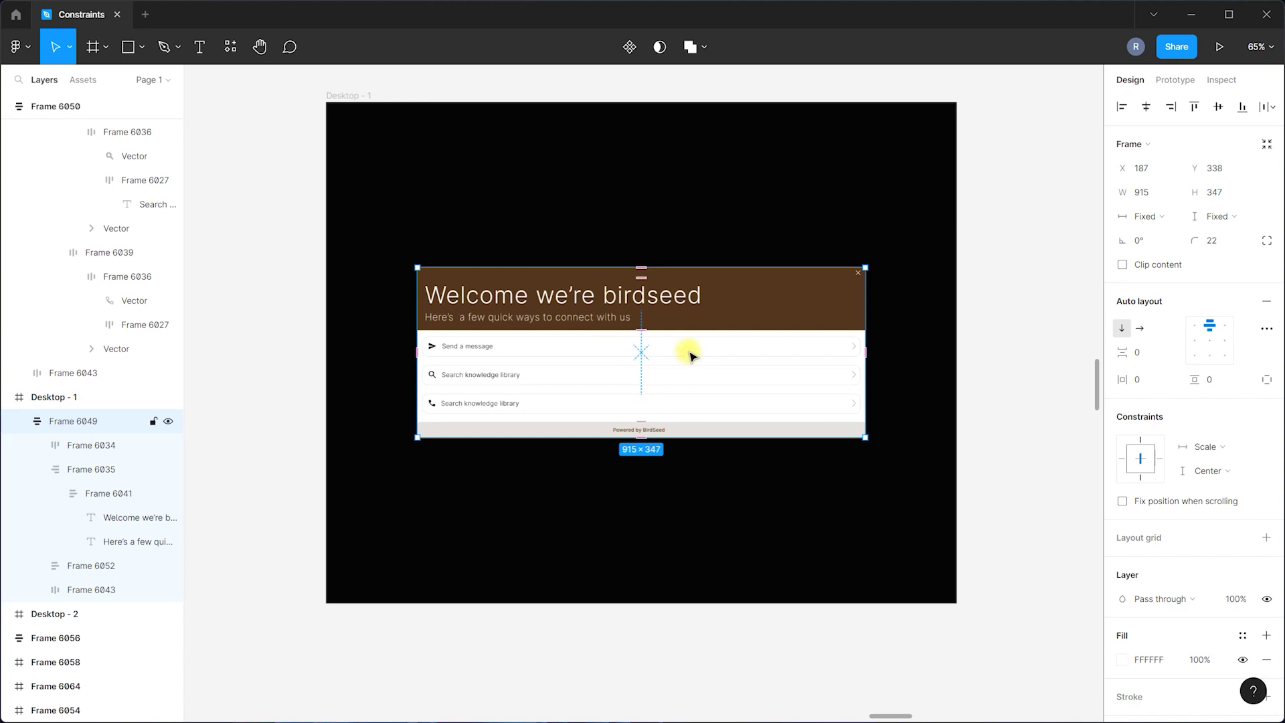
pyautogui.scroll(-4, 574, 573)
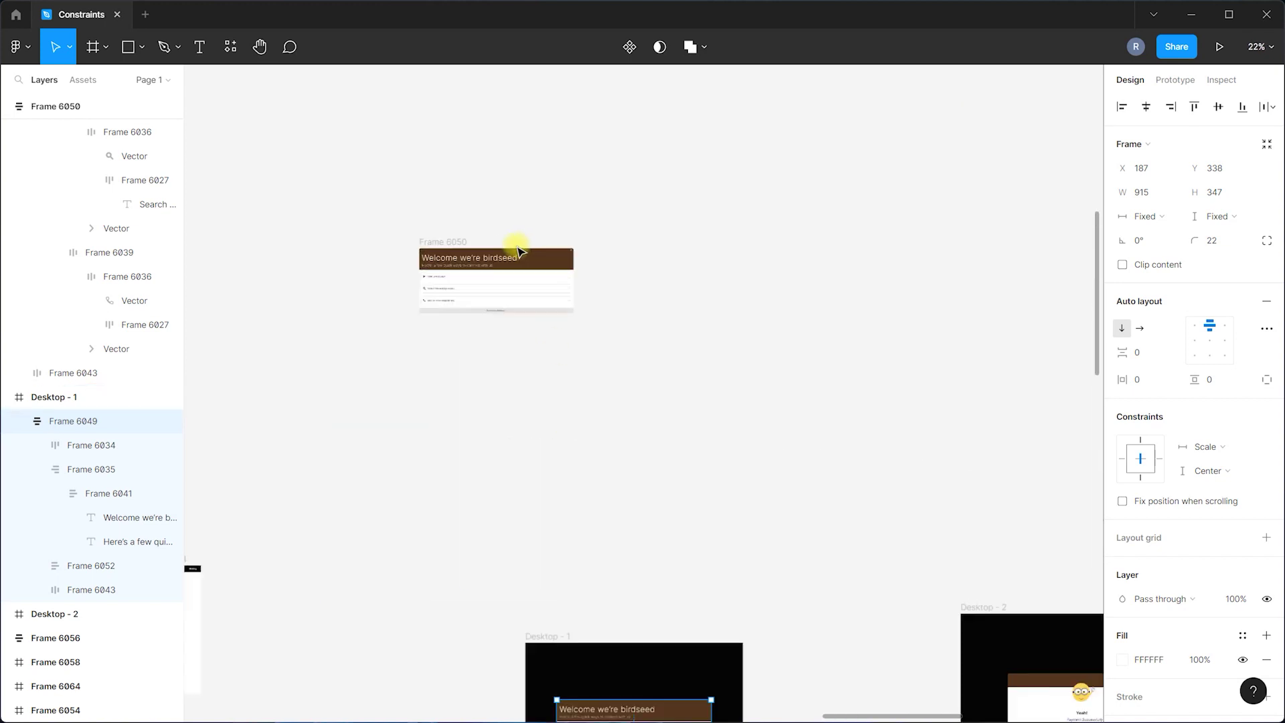
# Duplicate the title and subtitle texts from Frame 6050 and place the copies on the empty canvas beside it.
pyautogui.scroll(4, 516, 247)
pyautogui.moveTo(337, 251); pyautogui.dragTo(295, 275)
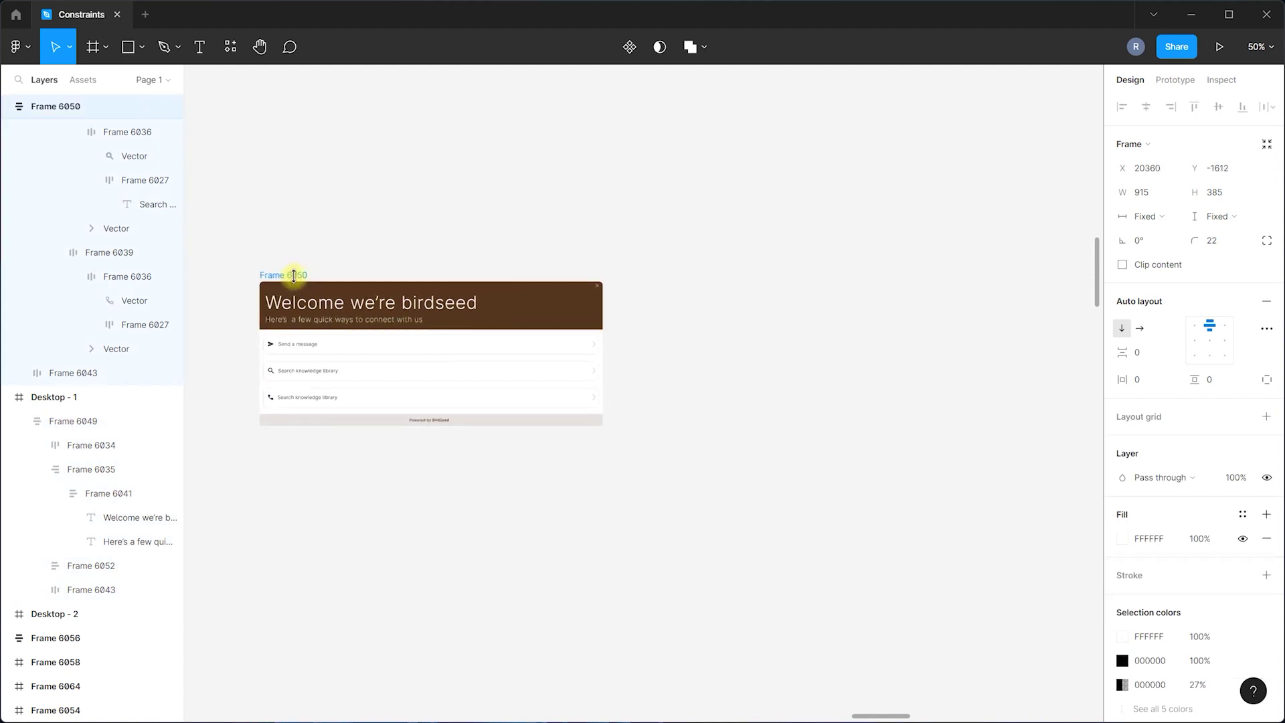
pyautogui.doubleClick(324, 298)
pyautogui.doubleClick(329, 306)
pyautogui.keyDown('shift'); pyautogui.click(302, 326); pyautogui.keyUp('shift')
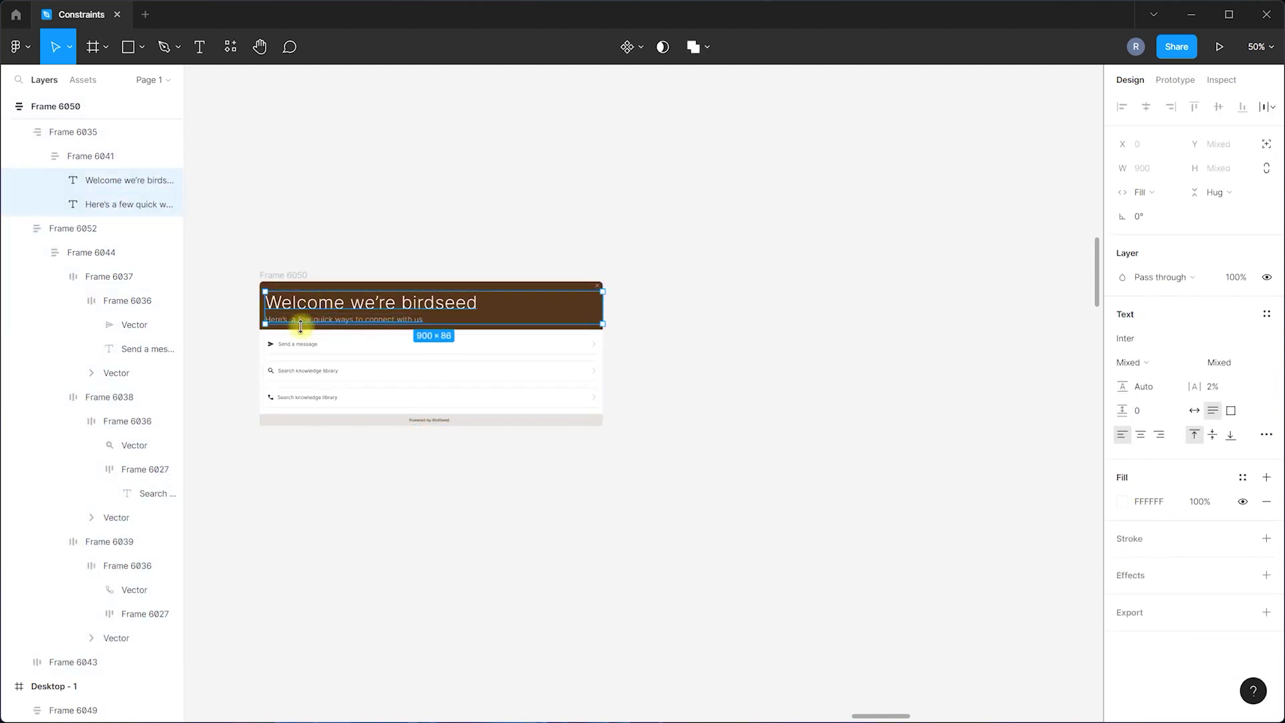
pyautogui.hotkey('ctrl', 'd')
pyautogui.moveTo(359, 330); pyautogui.dragTo(812, 321)
# Try adding auto layout to the two copied texts and moving them, and undo both changes.
pyautogui.click(768, 274)
pyautogui.moveTo(678, 273); pyautogui.dragTo(1024, 416)
pyautogui.hotkey('shift', 'a')
pyautogui.moveTo(814, 332); pyautogui.dragTo(781, 324)
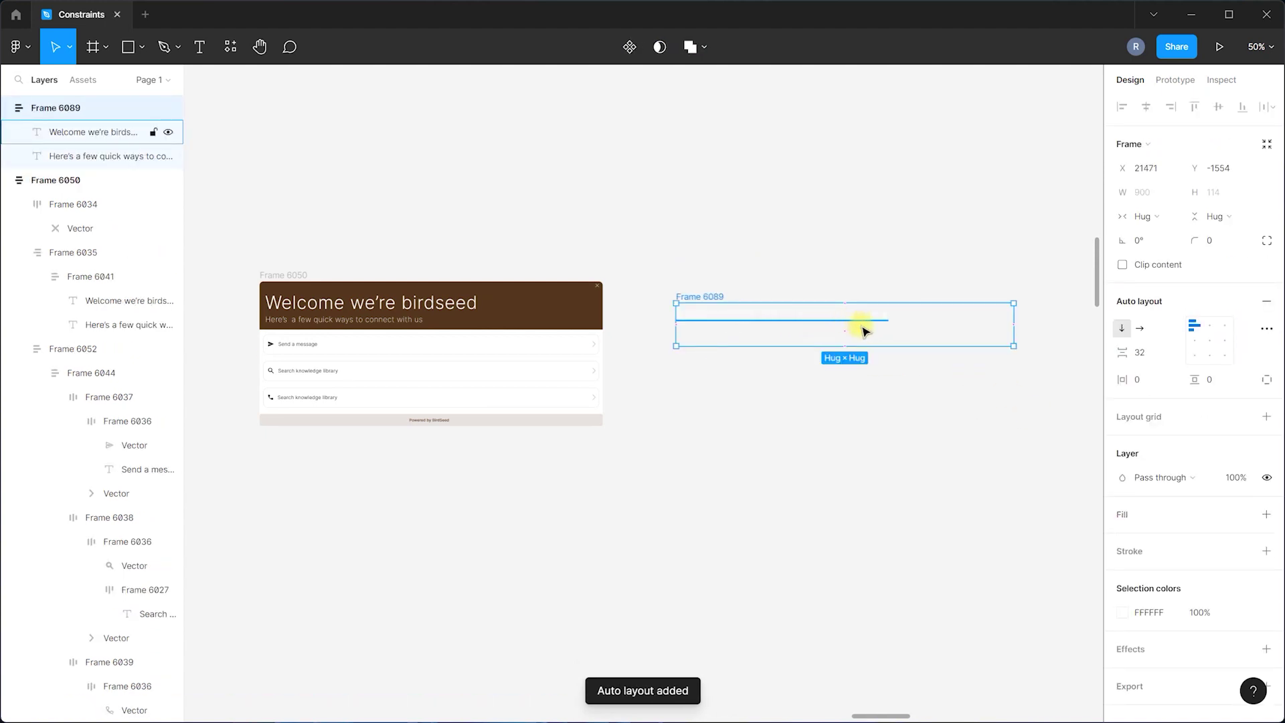
pyautogui.hotkey('ctrl', 'z')
pyautogui.hotkey('ctrl', 'z')
# Set the fill of the copied title and subtitle to 000000 and move them closer to Frame 6050.
pyautogui.click(851, 333)
pyautogui.keyDown('shift'); pyautogui.click(837, 350); pyautogui.keyUp('shift')
pyautogui.click(1128, 541)
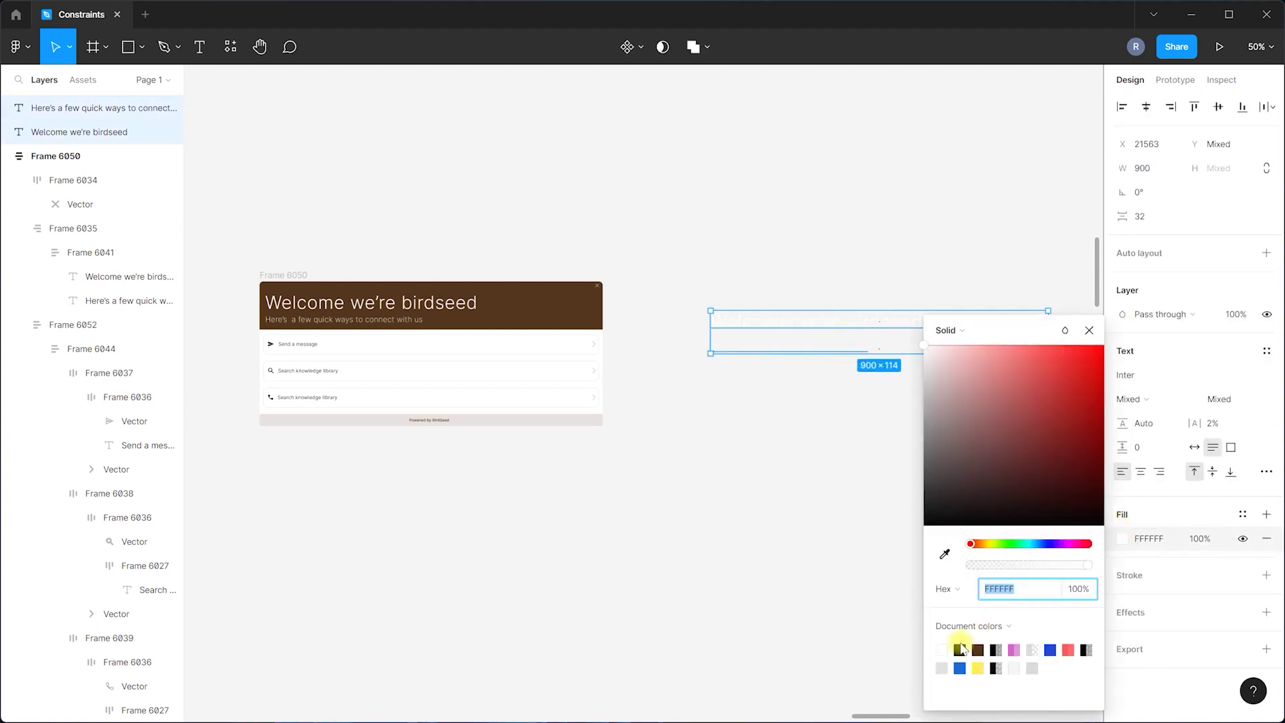
pyautogui.click(961, 644)
pyautogui.click(805, 369)
pyautogui.moveTo(672, 267); pyautogui.dragTo(804, 375)
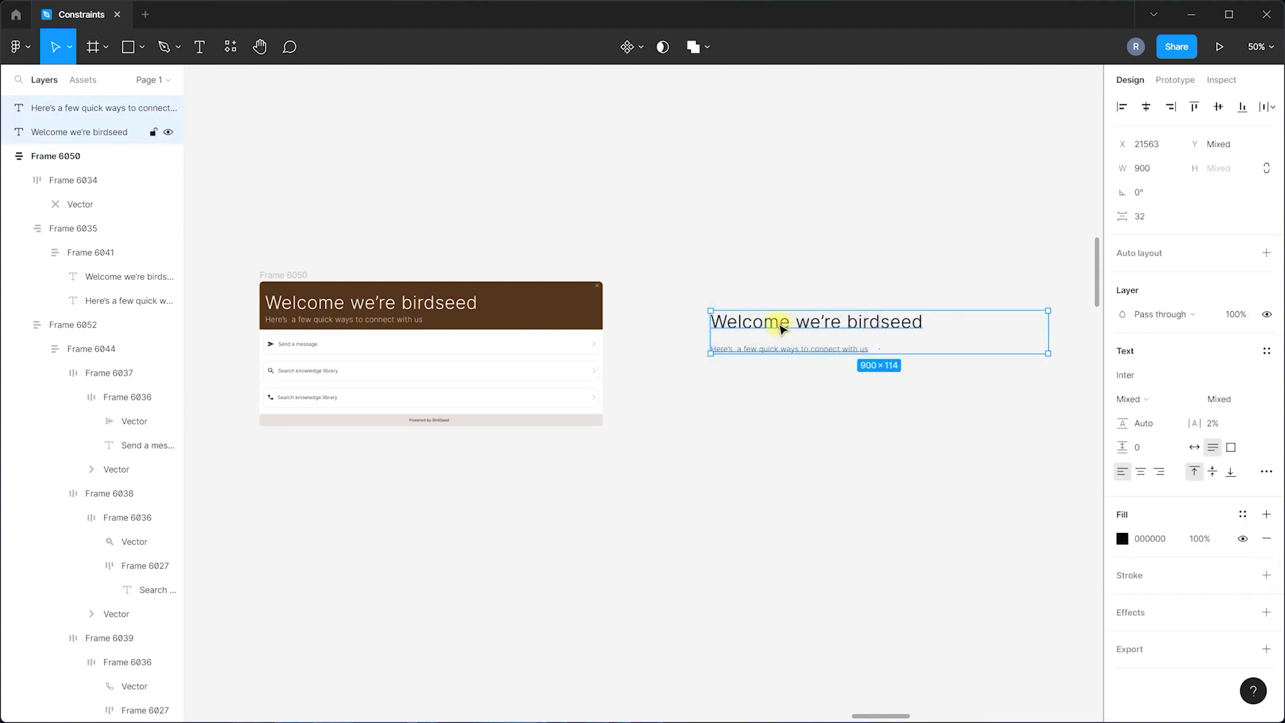
pyautogui.moveTo(780, 326); pyautogui.dragTo(737, 318)
pyautogui.click(876, 441)
# Draw a 780 × 37 rectangle directly above the copied title and round its two upper corners to 20.
pyautogui.click(434, 286)
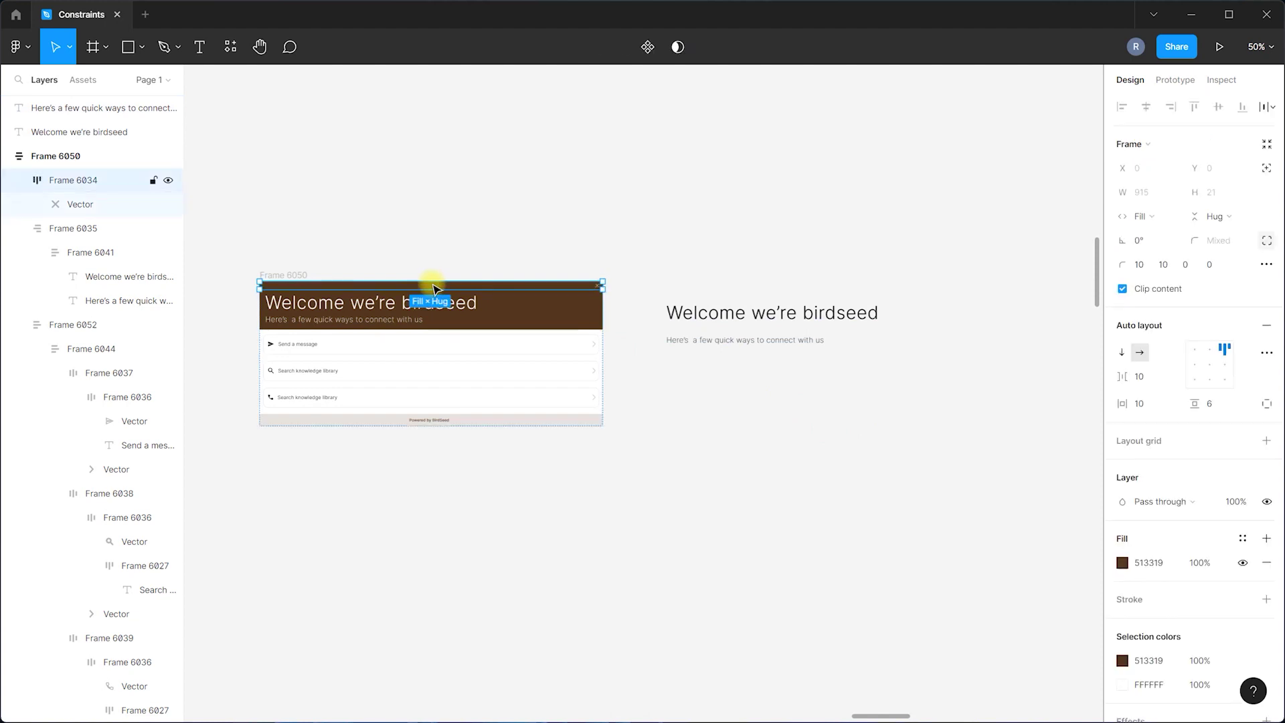
pyautogui.click(927, 424)
pyautogui.scroll(4, 937, 295)
pyautogui.click(143, 47)
pyautogui.click(143, 79)
pyautogui.moveTo(467, 273)
pyautogui.mouseDown()
pyautogui.moveTo(764, 296)
pyautogui.moveTo(956, 291)
pyautogui.mouseUp()
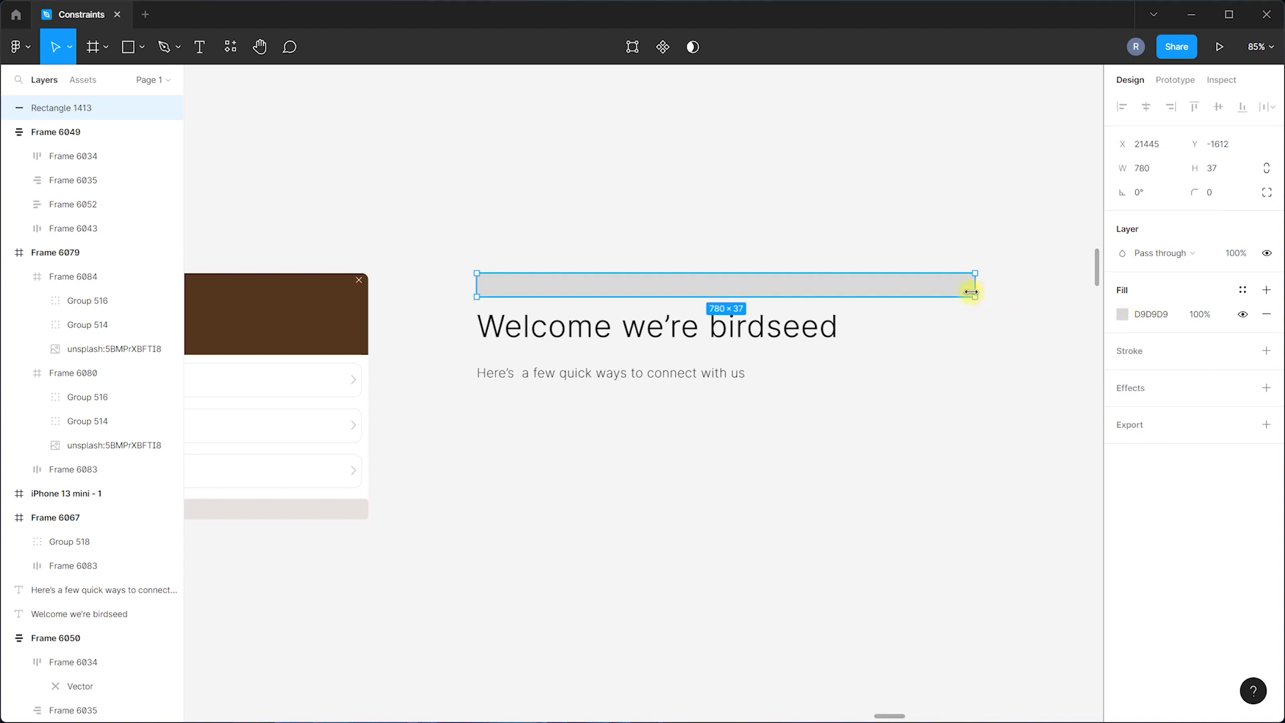
pyautogui.click(1265, 195)
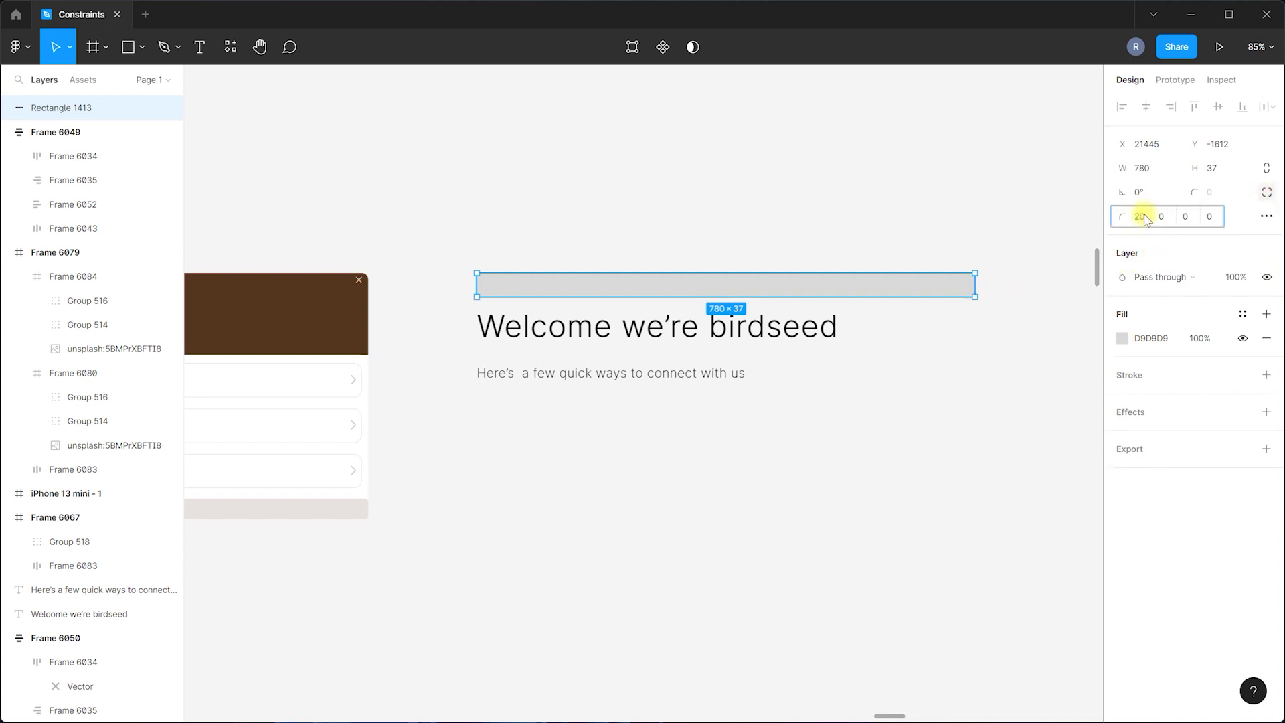
pyautogui.press('Tab')
pyautogui.click(771, 475)
pyautogui.scroll(-2, 839, 427)
# Copy the close icon from Frame 6050 and place the copy inside the right end of the new rectangle.
pyautogui.scroll(3, 560, 342)
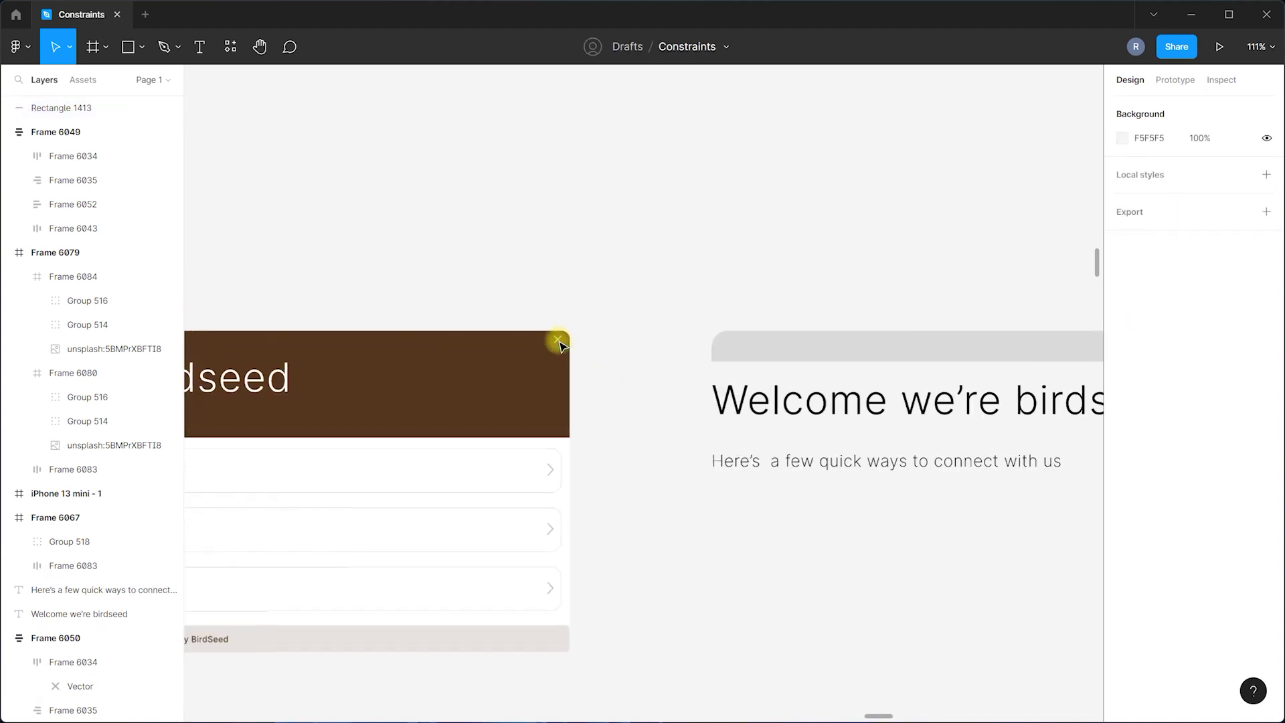
pyautogui.doubleClick(559, 341)
pyautogui.rightClick(560, 342)
pyautogui.click(574, 290)
pyautogui.hscroll(5, 657, 361)
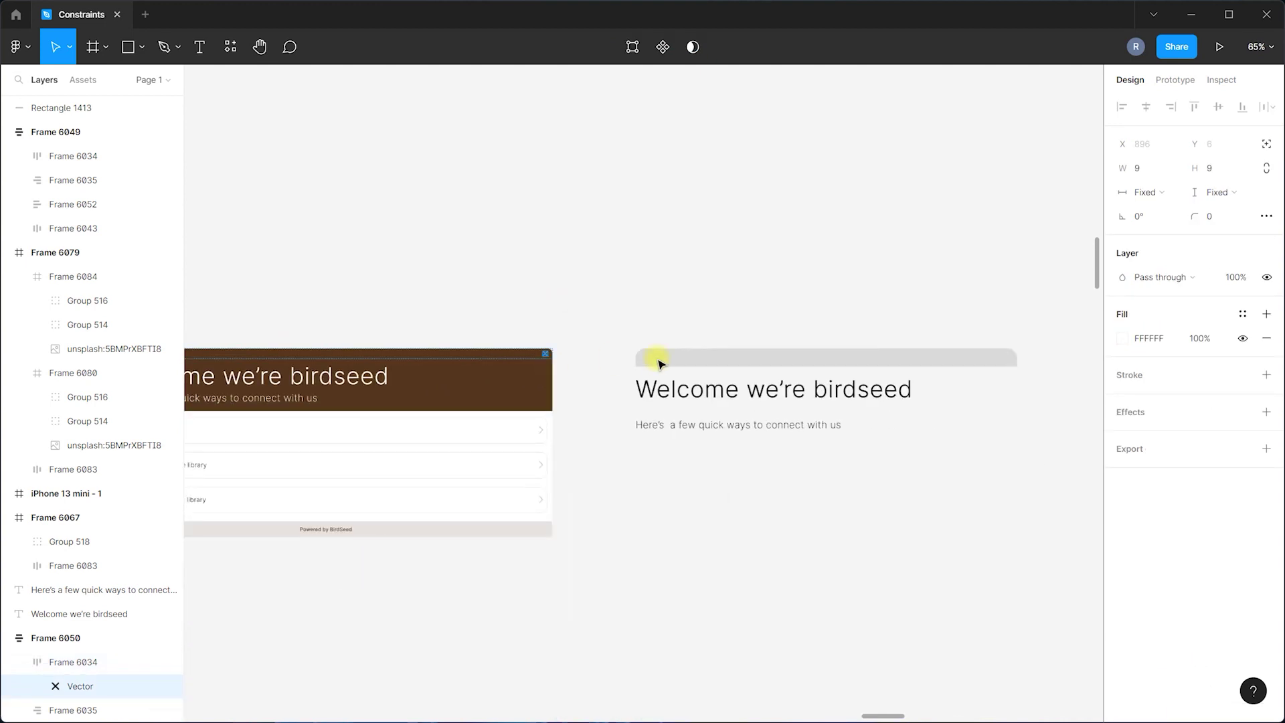
pyautogui.rightClick(974, 368)
pyautogui.click(987, 326)
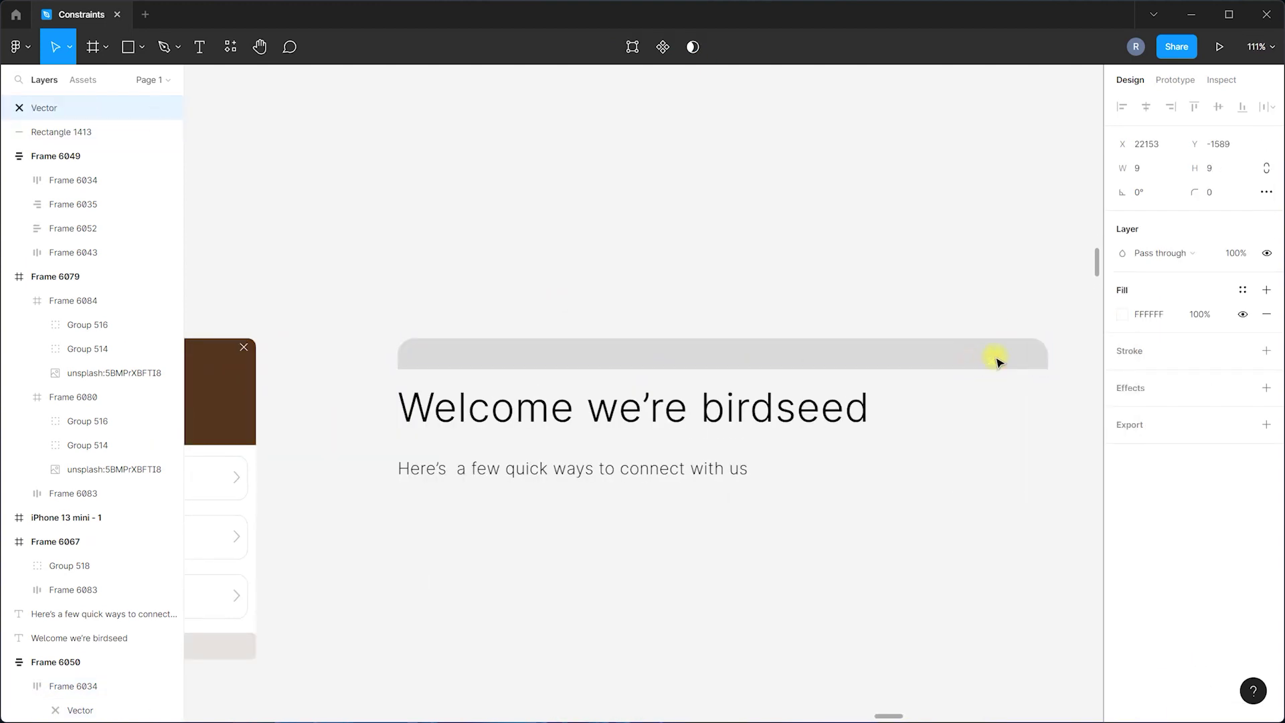
pyautogui.click(1050, 324)
pyautogui.click(1019, 359)
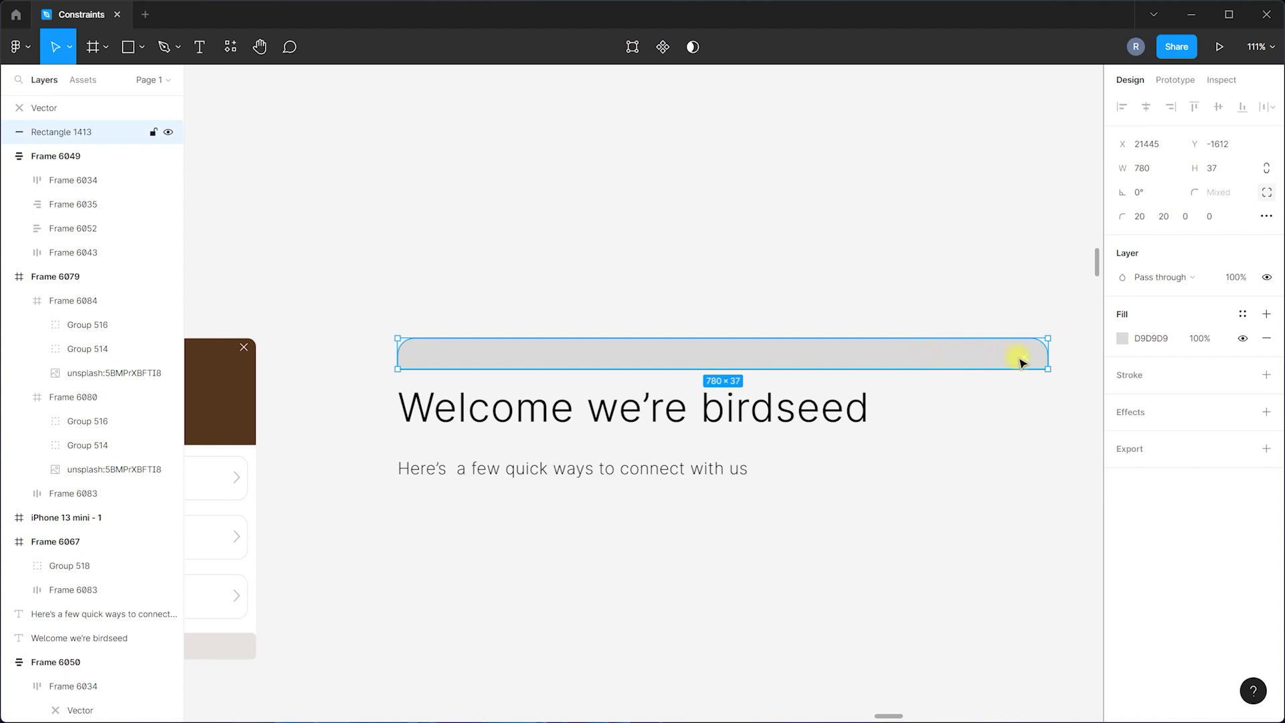
pyautogui.moveTo(1024, 362); pyautogui.dragTo(1027, 355)
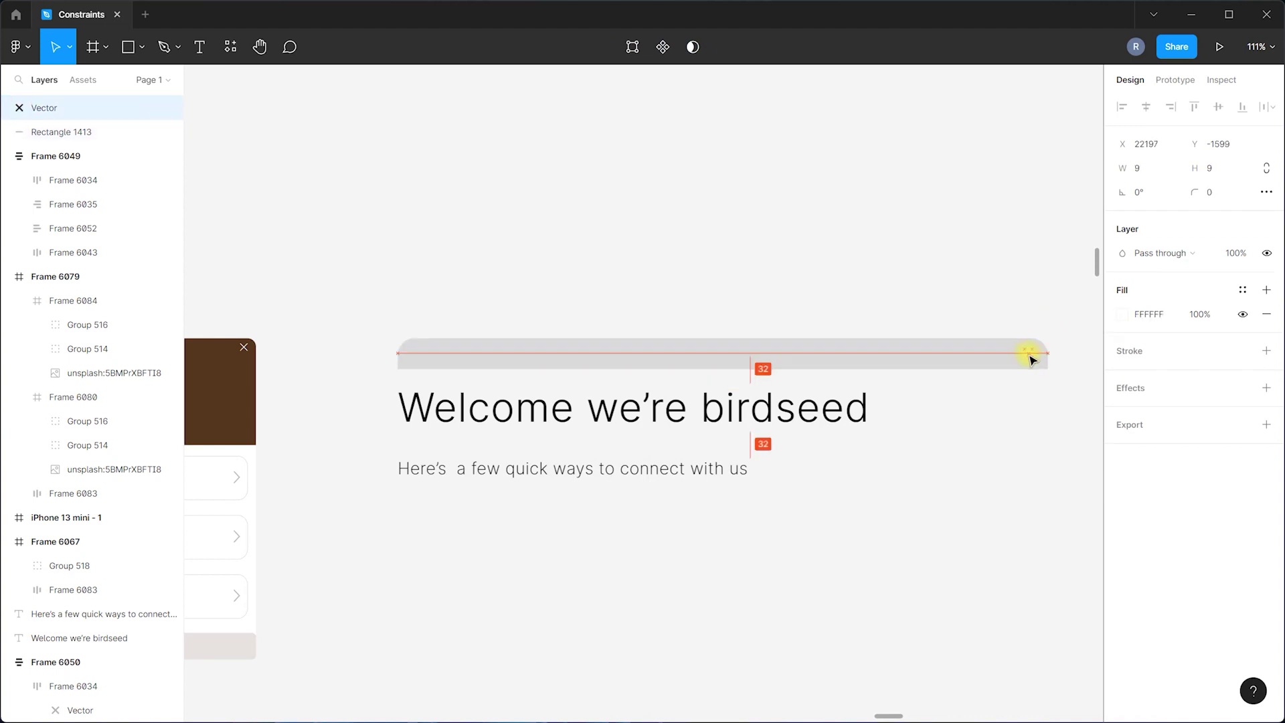
# Wrap the rectangle and close icon in an auto layout frame and widen it to about 736.
pyautogui.click(964, 328)
pyautogui.click(997, 364)
pyautogui.keyDown('shift'); pyautogui.click(1029, 355); pyautogui.keyUp('shift')
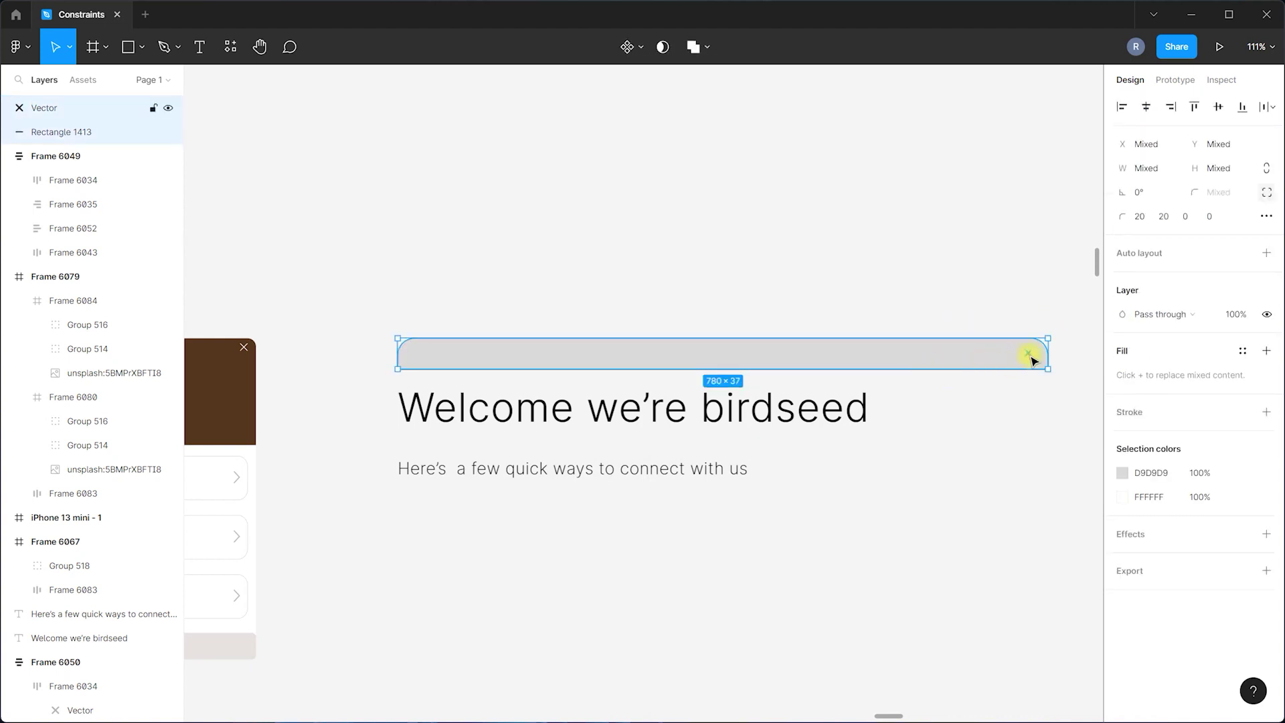
pyautogui.hotkey('shift', 'a')
pyautogui.click(696, 367)
pyautogui.click(435, 354)
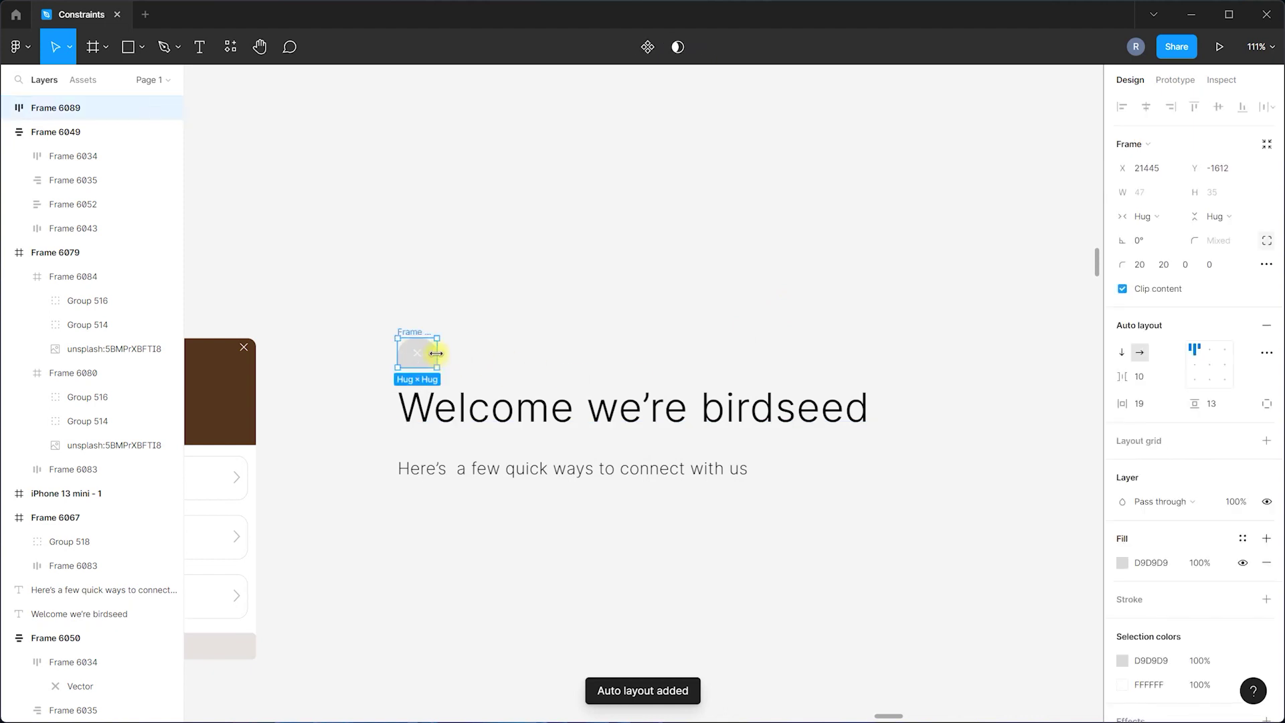
pyautogui.moveTo(435, 354); pyautogui.dragTo(1011, 355)
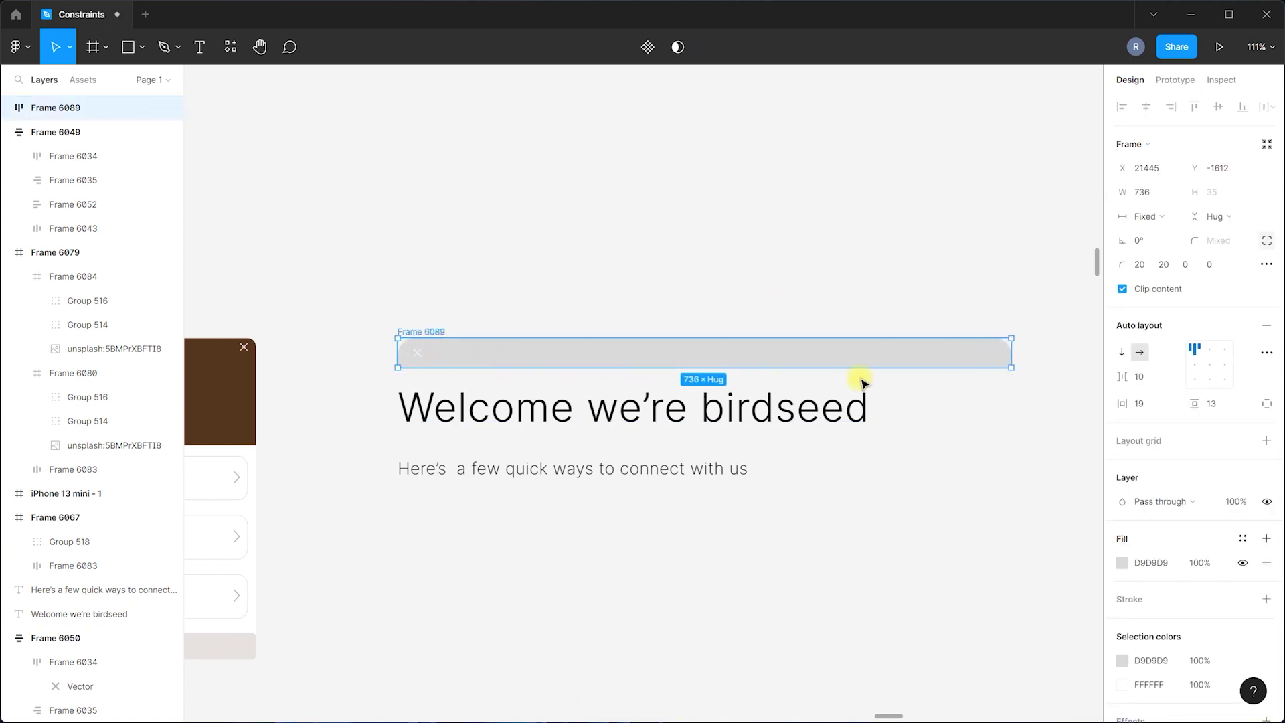
# Align the close icon to the top right of its auto layout bar and widen the bar to about 749.
pyautogui.click(1086, 419)
pyautogui.click(983, 353)
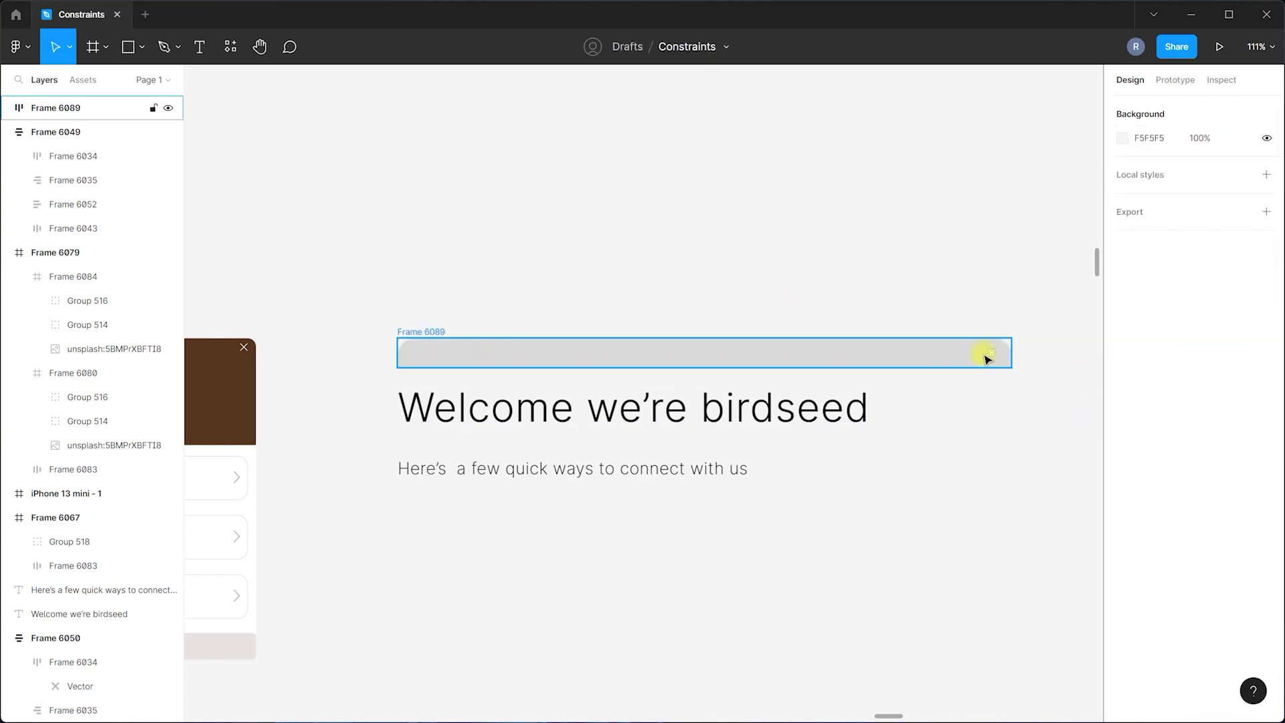
pyautogui.click(1027, 362)
pyautogui.click(1006, 353)
pyautogui.moveTo(1010, 352); pyautogui.dragTo(1022, 355)
pyautogui.click(1015, 395)
# Put the copied title and subtitle in an auto layout frame, and combine it with the bar in a vertical auto layout.
pyautogui.click(522, 428)
pyautogui.keyDown('shift'); pyautogui.click(524, 469); pyautogui.keyUp('shift')
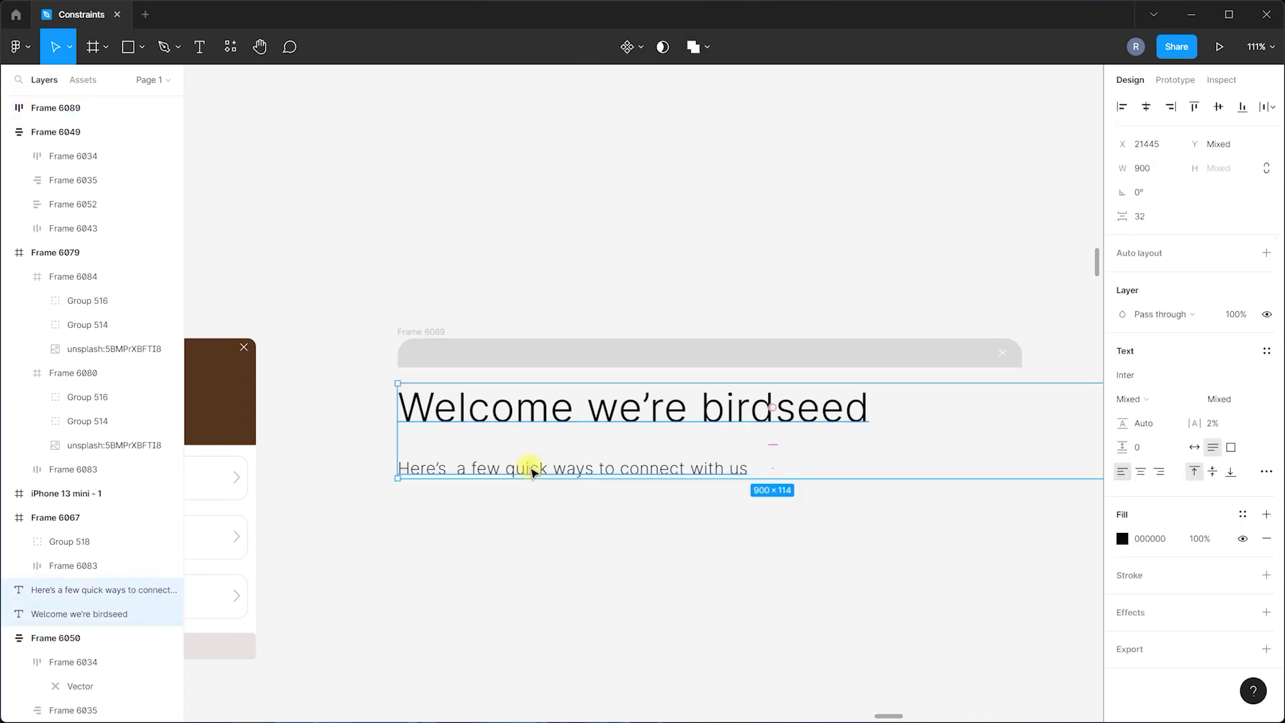
pyautogui.hotkey('shift', 'a')
pyautogui.click(383, 338)
pyautogui.moveTo(315, 271); pyautogui.dragTo(1099, 602)
pyautogui.scroll(-5, 544, 465)
pyautogui.hotkey('shift', 'a')
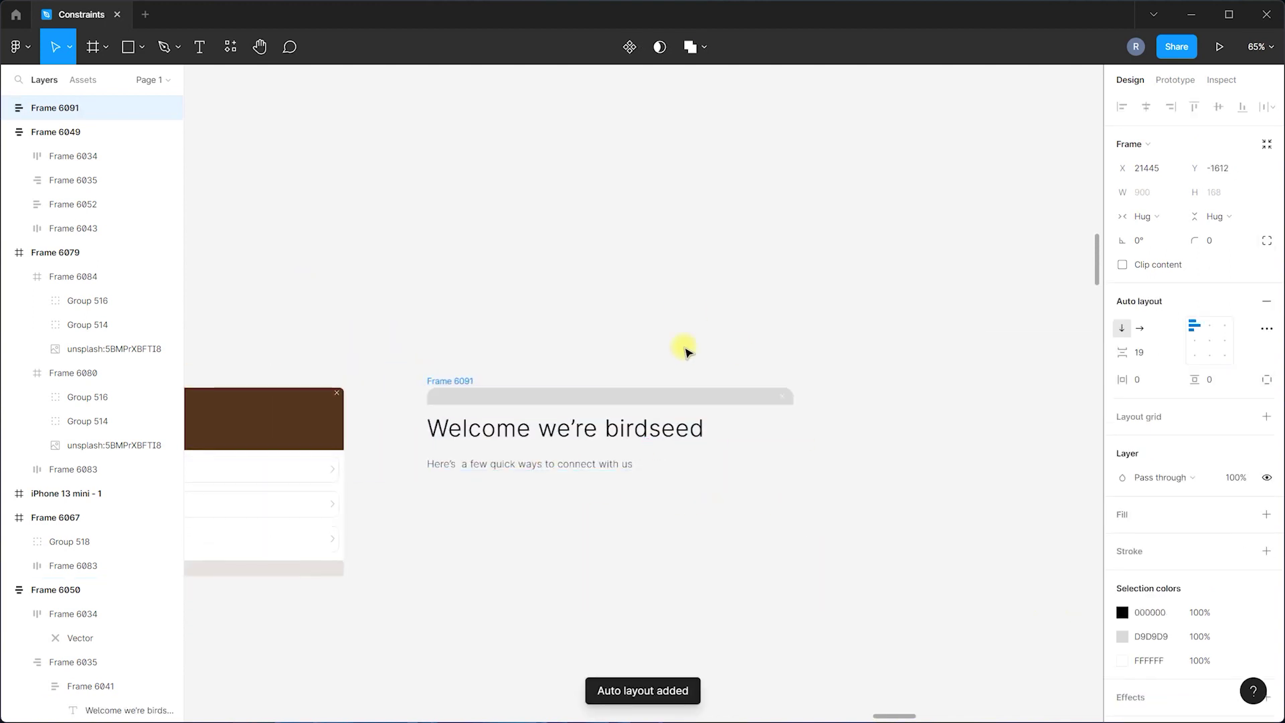
pyautogui.click(657, 366)
pyautogui.moveTo(453, 373)
pyautogui.mouseDown()
pyautogui.moveTo(382, 399)
pyautogui.moveTo(430, 381)
pyautogui.mouseUp()
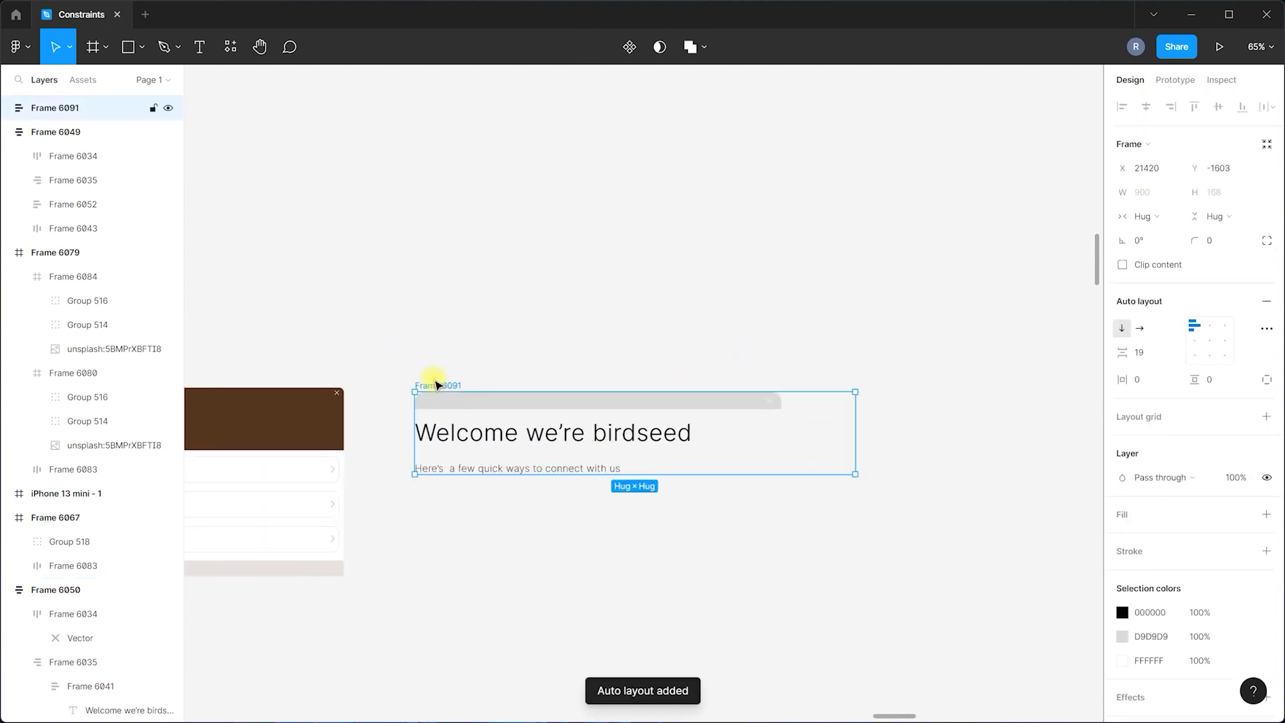
pyautogui.hotkey('ctrl', 'z')
# Add a brown 513319 fill to Frame 6090, which holds the copied title and subtitle.
pyautogui.click(584, 423)
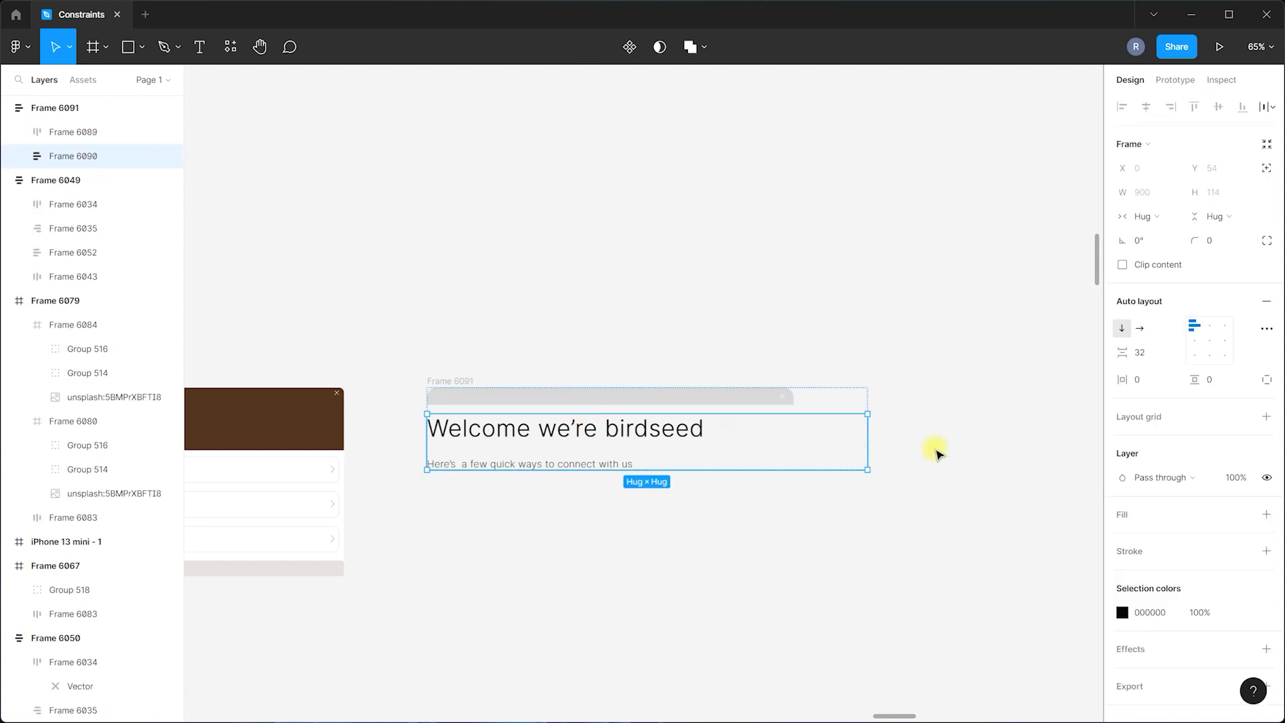
pyautogui.click(1123, 516)
pyautogui.click(1124, 539)
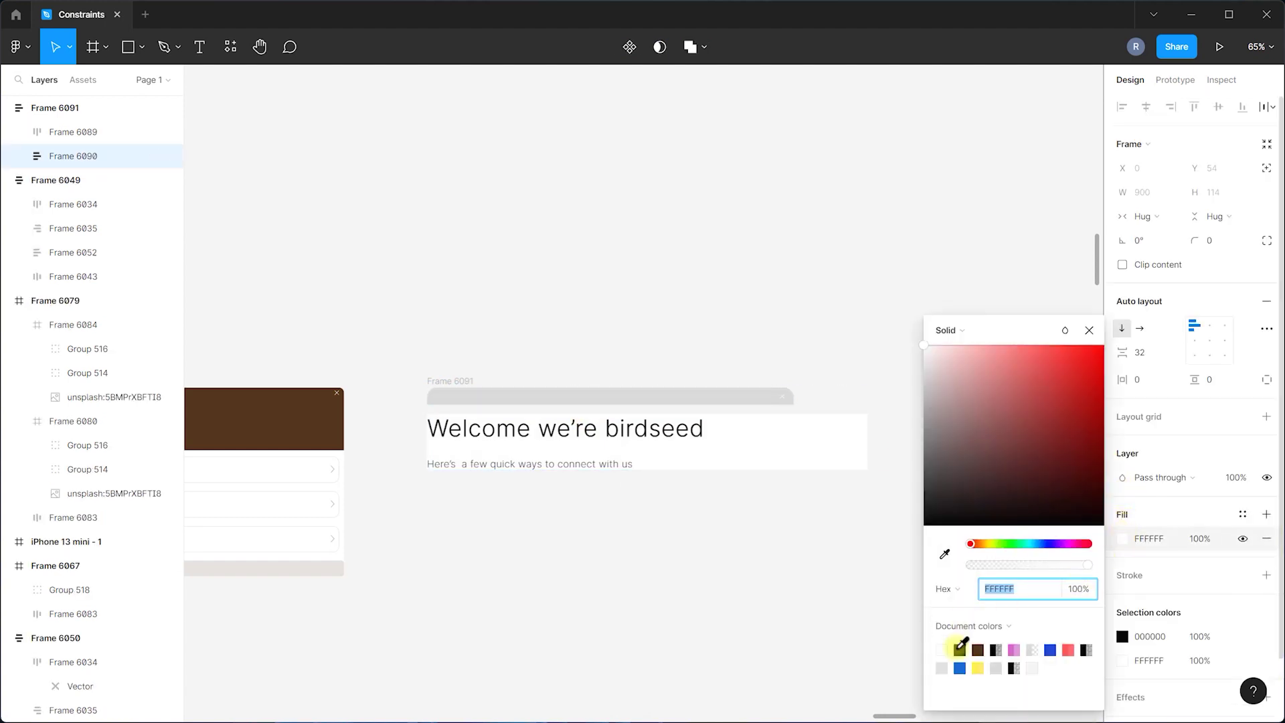
pyautogui.click(978, 649)
# Change the fill of the title and subtitle inside Frame 6090 to white.
pyautogui.scroll(5, 479, 465)
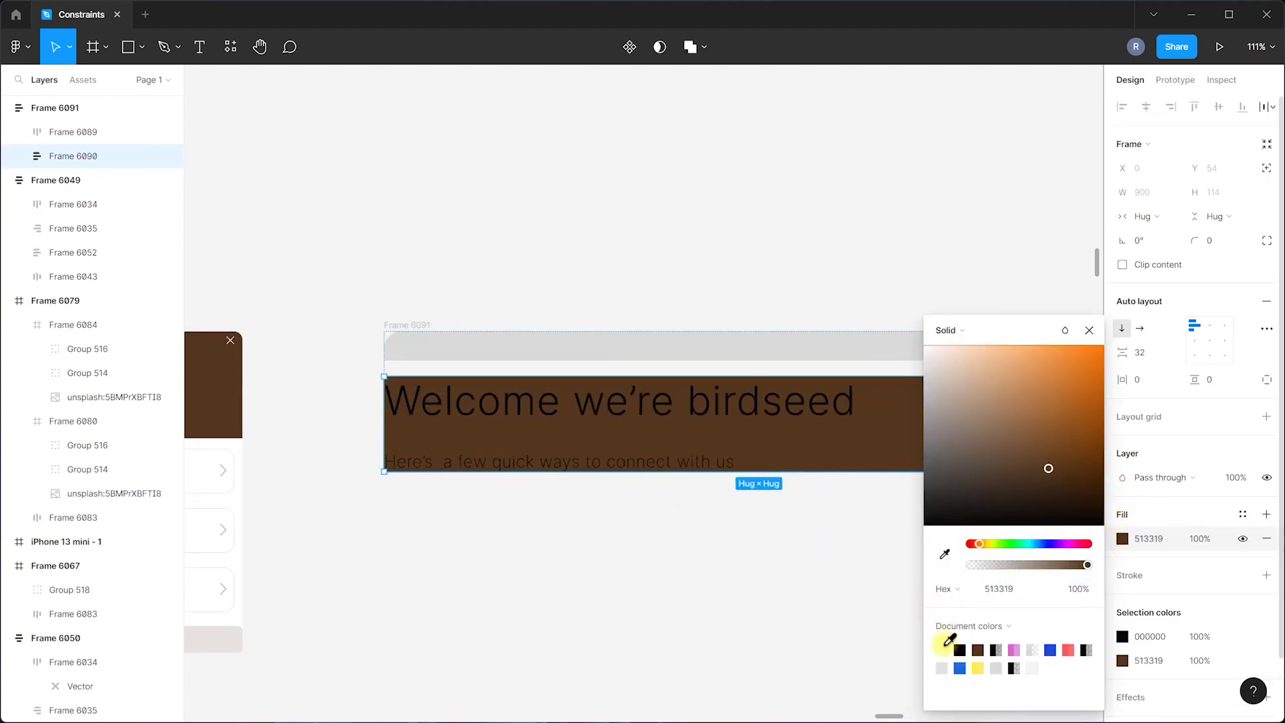
pyautogui.press('Return')
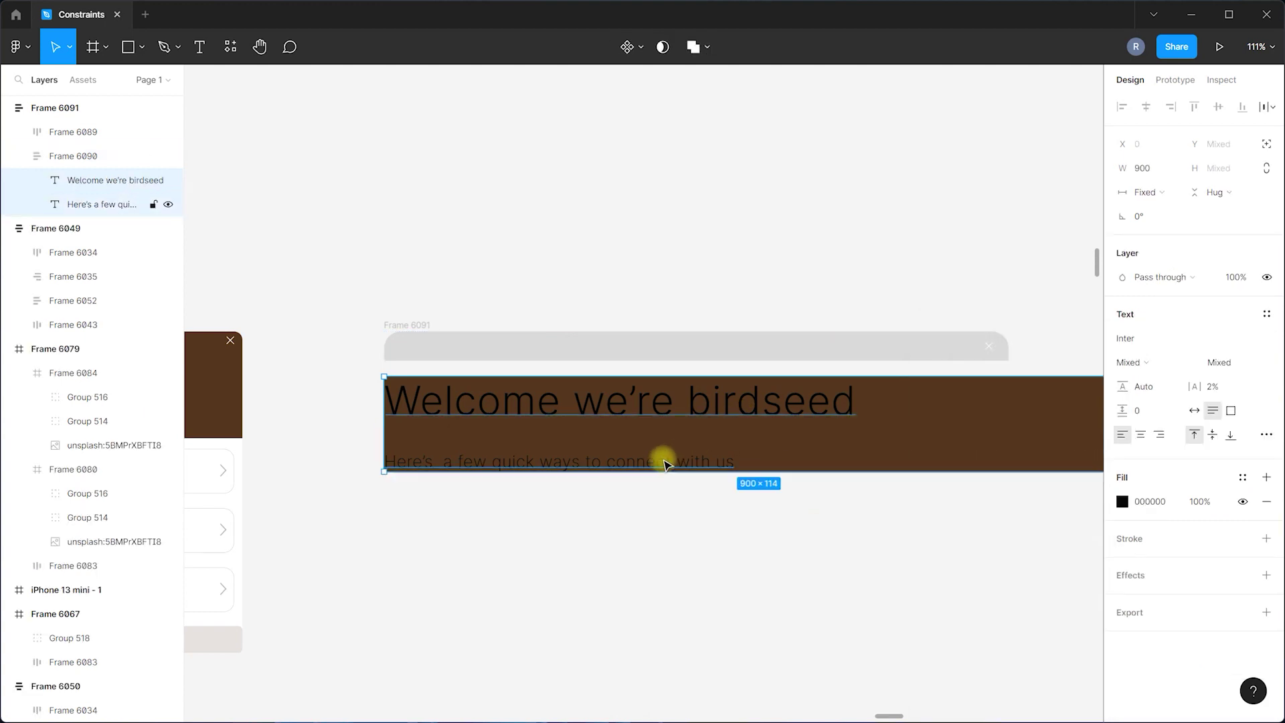
pyautogui.click(1122, 502)
pyautogui.click(951, 649)
pyautogui.click(510, 369)
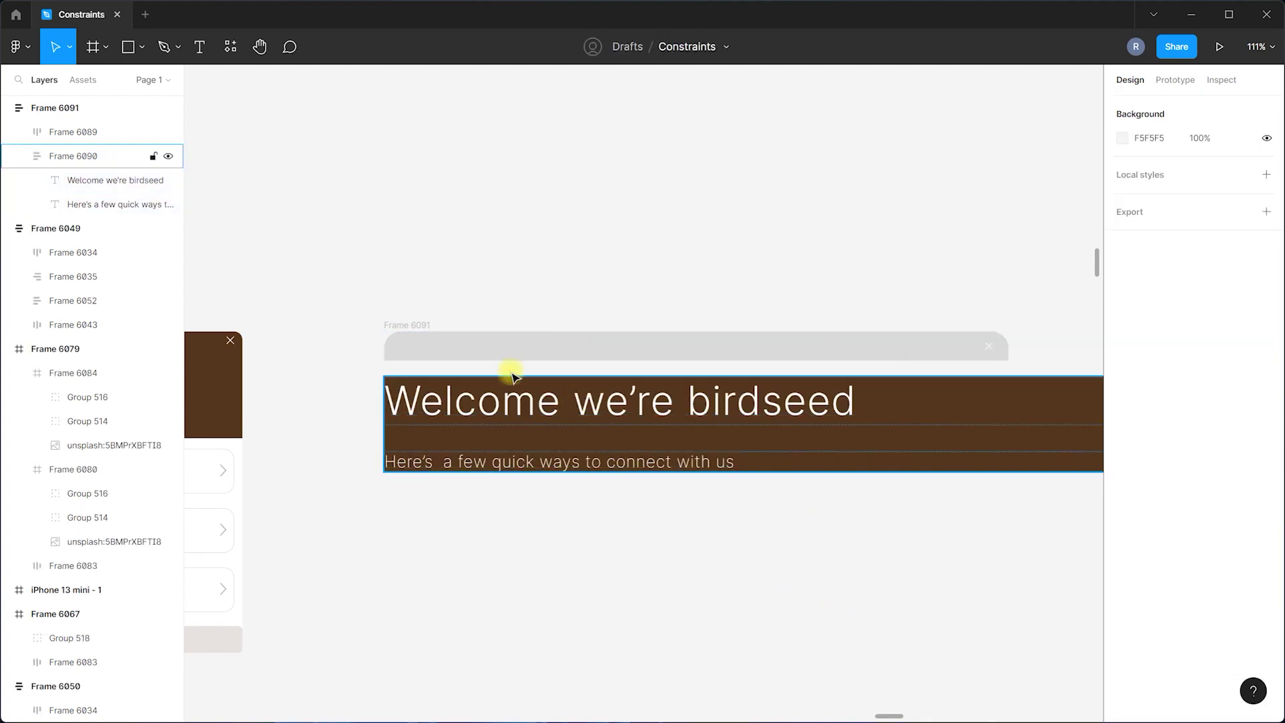
# Set the vertical spacing of Frame 6091 to 0 to close the gap between the bar and the text block.
pyautogui.click(422, 335)
pyautogui.click(410, 325)
pyautogui.moveTo(751, 377)
pyautogui.mouseDown()
pyautogui.moveTo(768, 354)
pyautogui.moveTo(763, 366)
pyautogui.mouseUp()
pyautogui.press('Escape')
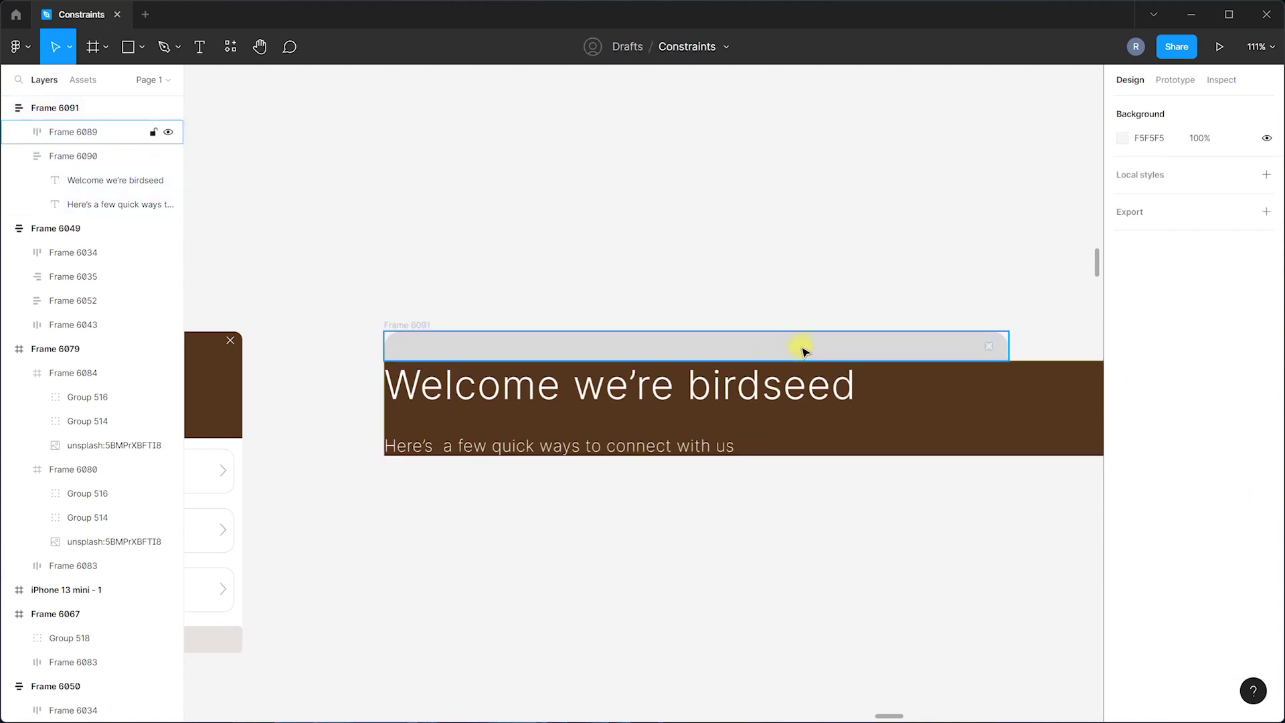
# Fill the bar in Frame 6089 with brown 513319 sampled from the text block, and widen it to 900.
pyautogui.click(803, 350)
pyautogui.click(1122, 562)
pyautogui.click(945, 554)
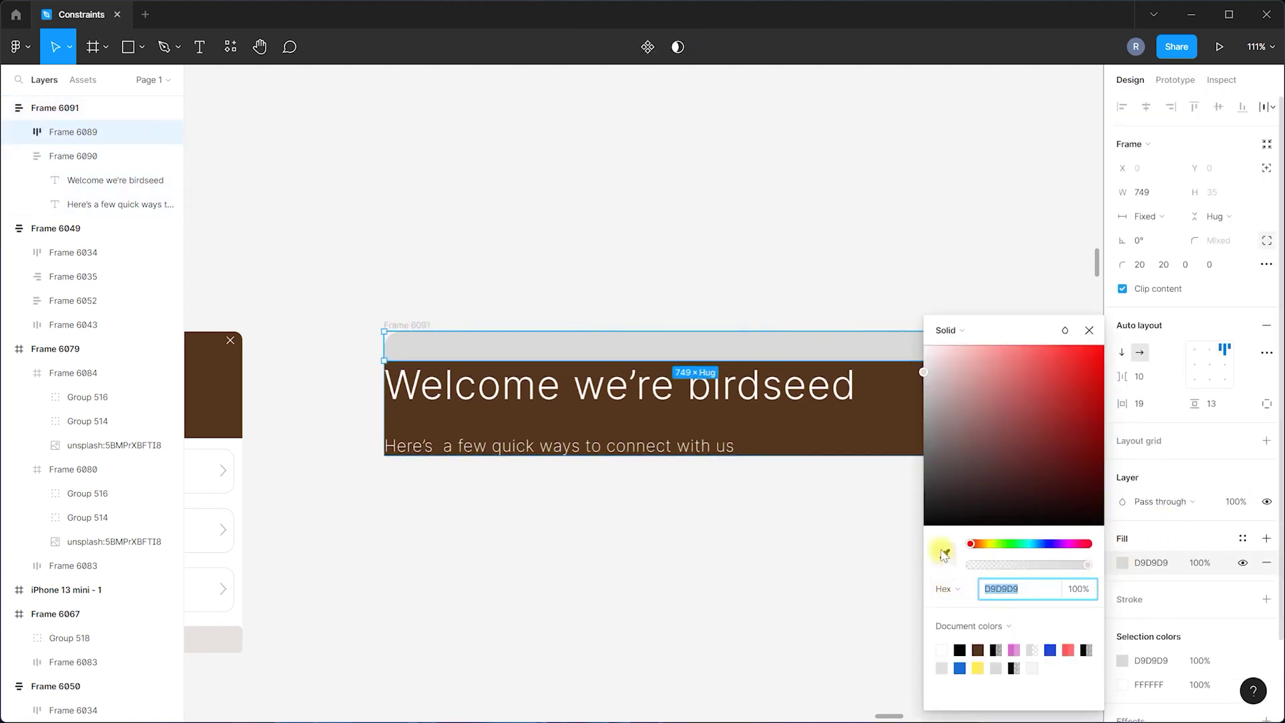
pyautogui.click(808, 422)
pyautogui.scroll(-2, 541, 518)
pyautogui.press('Escape')
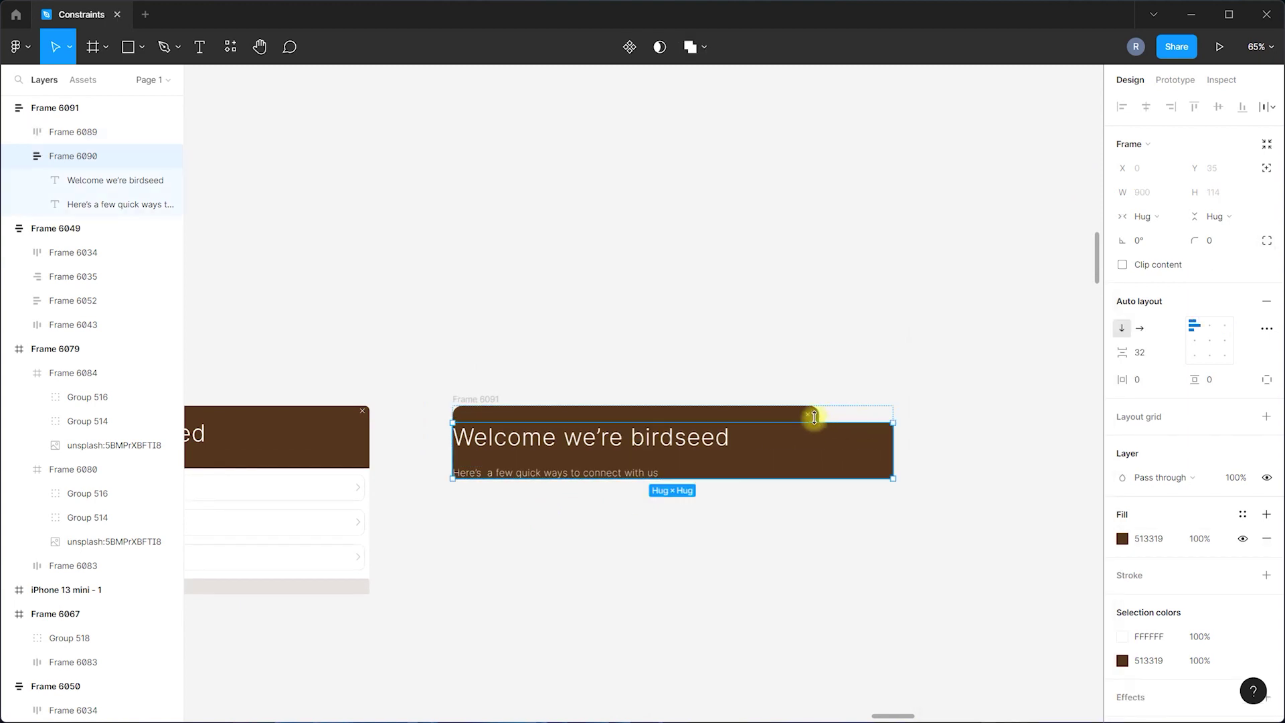
pyautogui.moveTo(823, 417); pyautogui.dragTo(890, 418)
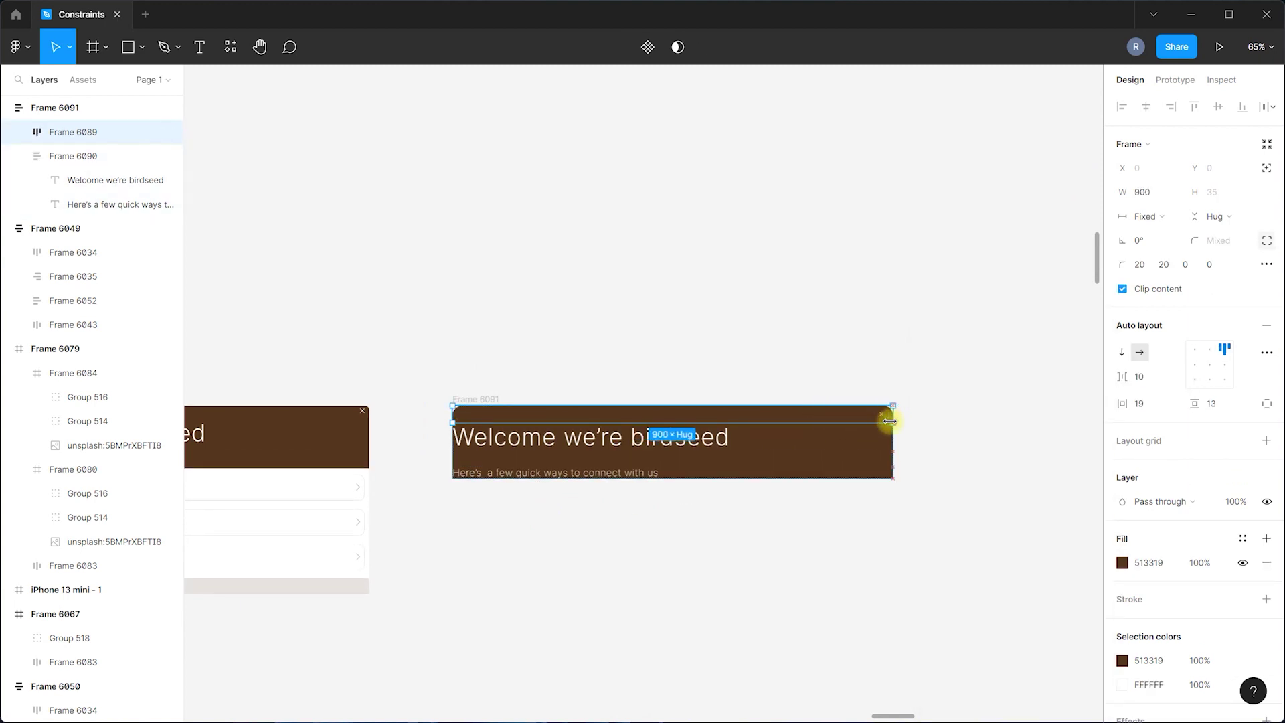
pyautogui.click(966, 418)
# Set the left padding of Frame 6090 to 26 and stretch the bar above to the text block's full width.
pyautogui.moveTo(499, 399); pyautogui.dragTo(502, 409)
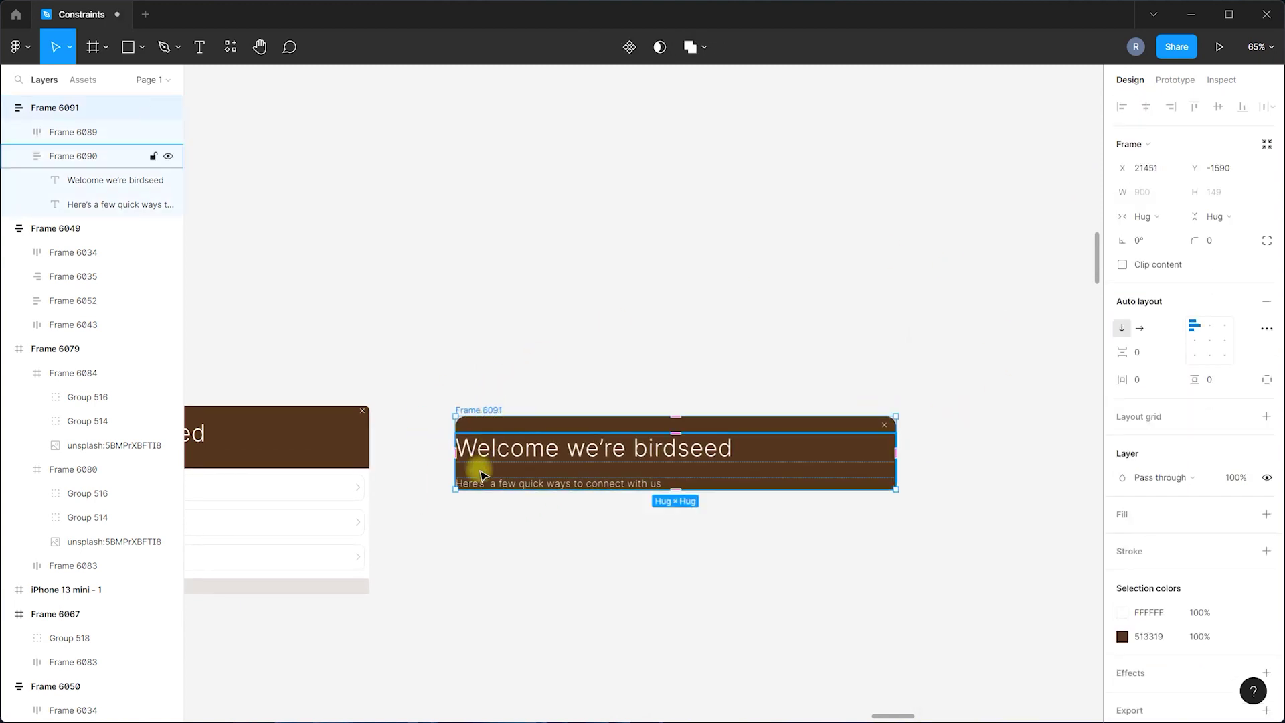
pyautogui.scroll(3, 652, 483)
pyautogui.moveTo(388, 444); pyautogui.dragTo(404, 444)
pyautogui.hotkey('ctrl', 'z')
pyautogui.click(405, 436)
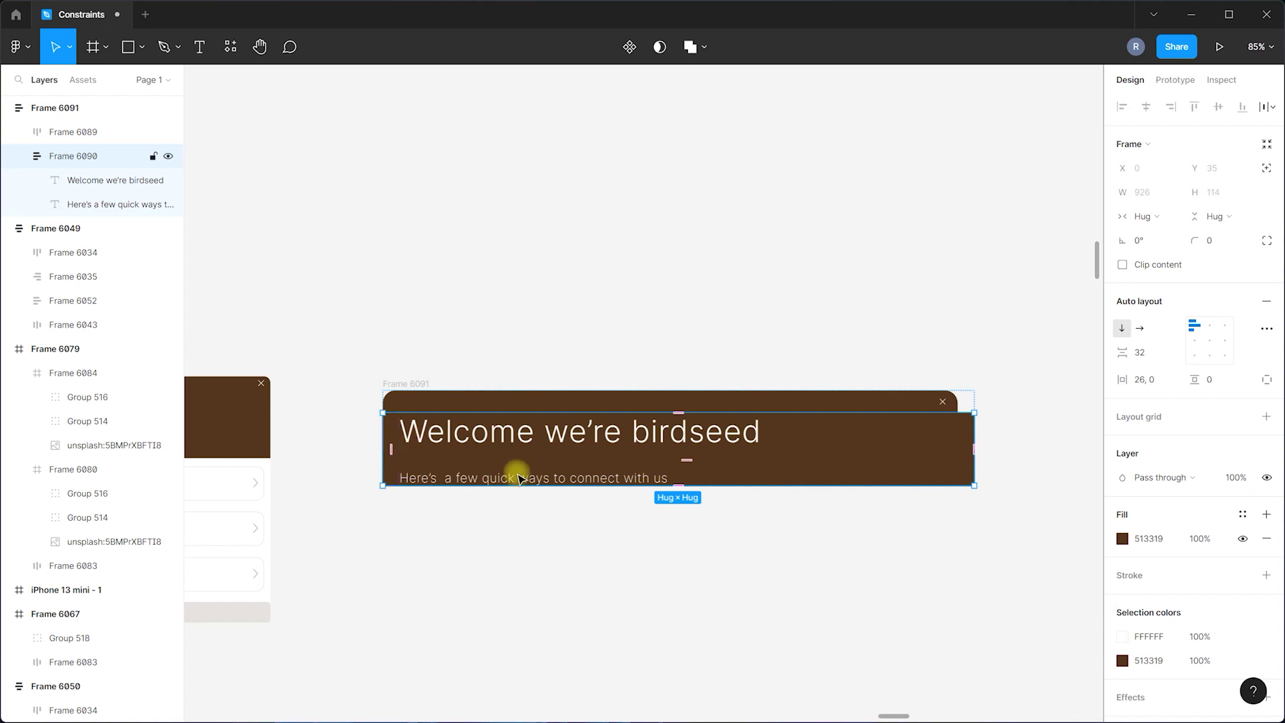
pyautogui.click(955, 402)
pyautogui.click(1013, 396)
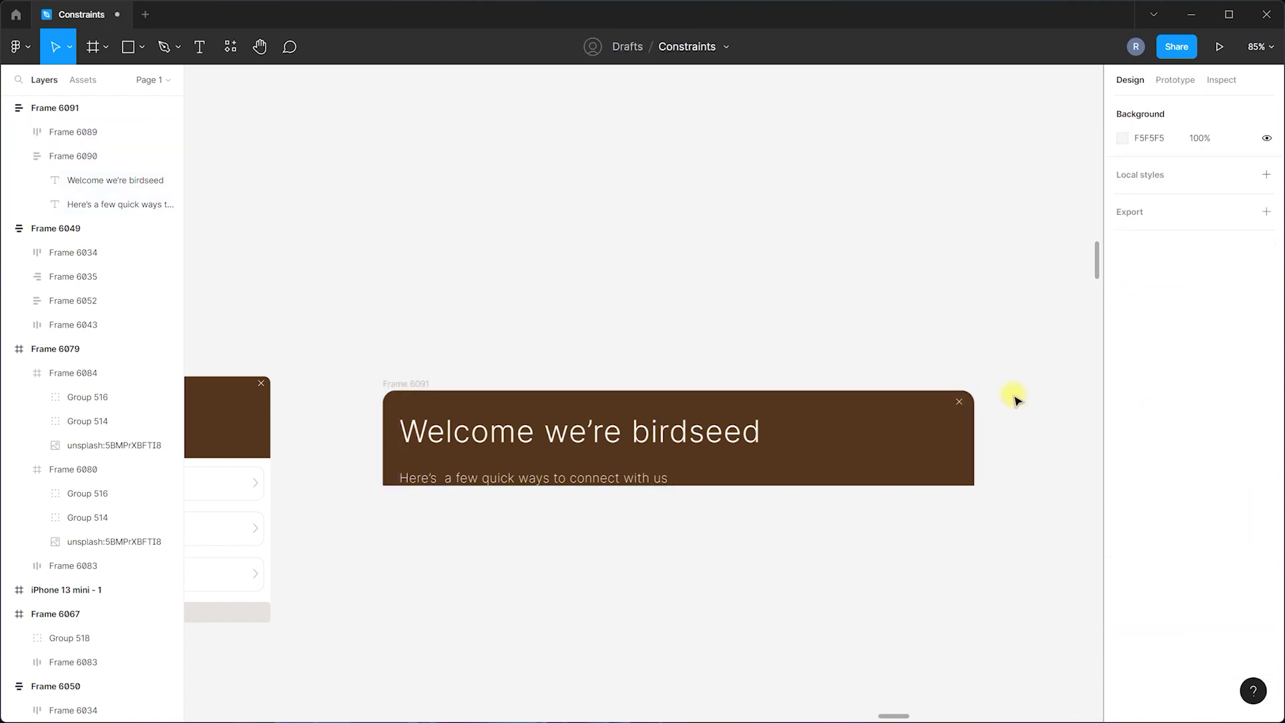
# Reduce the spacing between the title and subtitle in Frame 6090 and add padding below the subtitle.
pyautogui.click(741, 482)
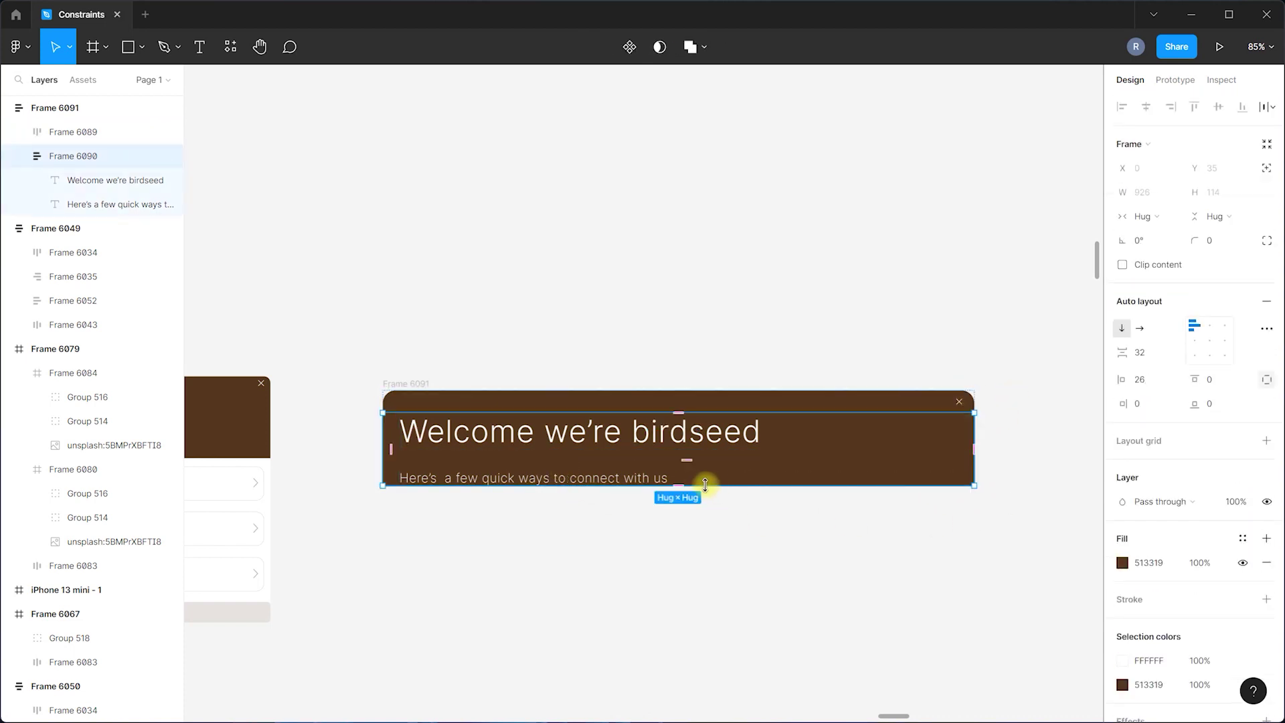
pyautogui.moveTo(680, 474); pyautogui.dragTo(691, 439)
pyautogui.click(806, 529)
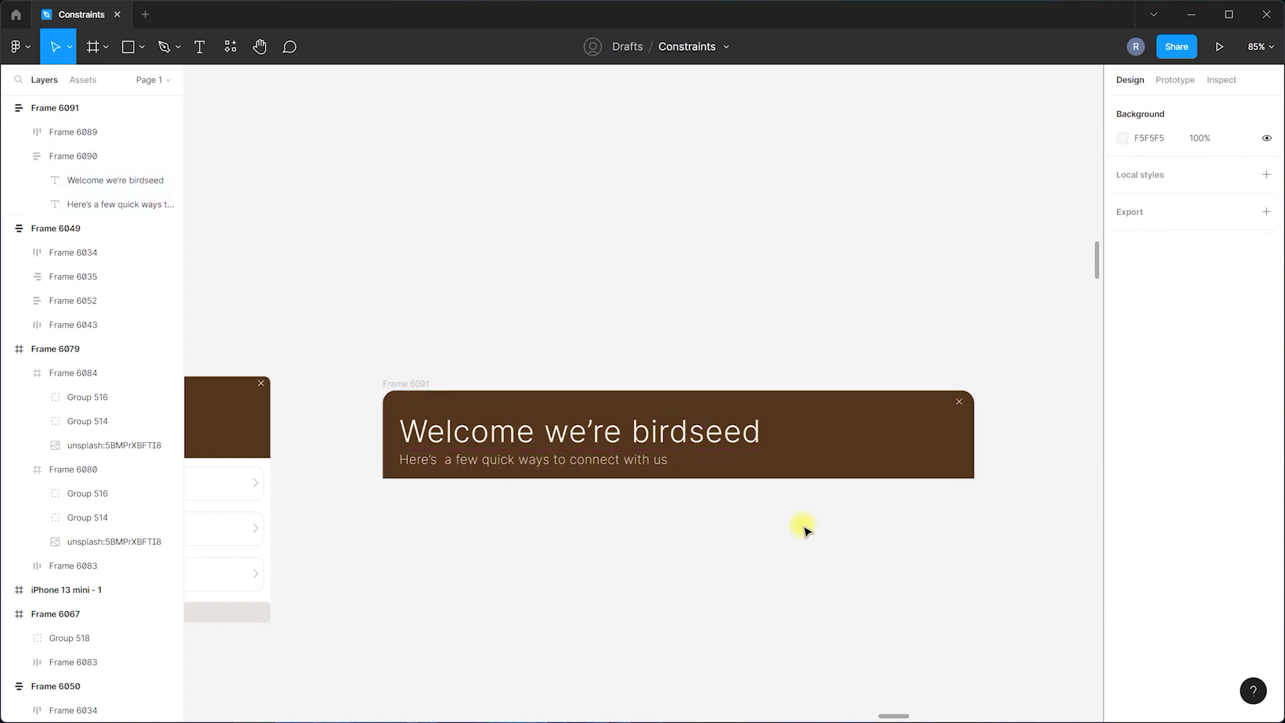
pyautogui.scroll(-5, 393, 446)
pyautogui.scroll(2, 364, 507)
pyautogui.scroll(1, 363, 503)
pyautogui.moveTo(429, 364); pyautogui.dragTo(471, 304)
pyautogui.hotkey('ctrl', 'z')
pyautogui.scroll(-2, 430, 473)
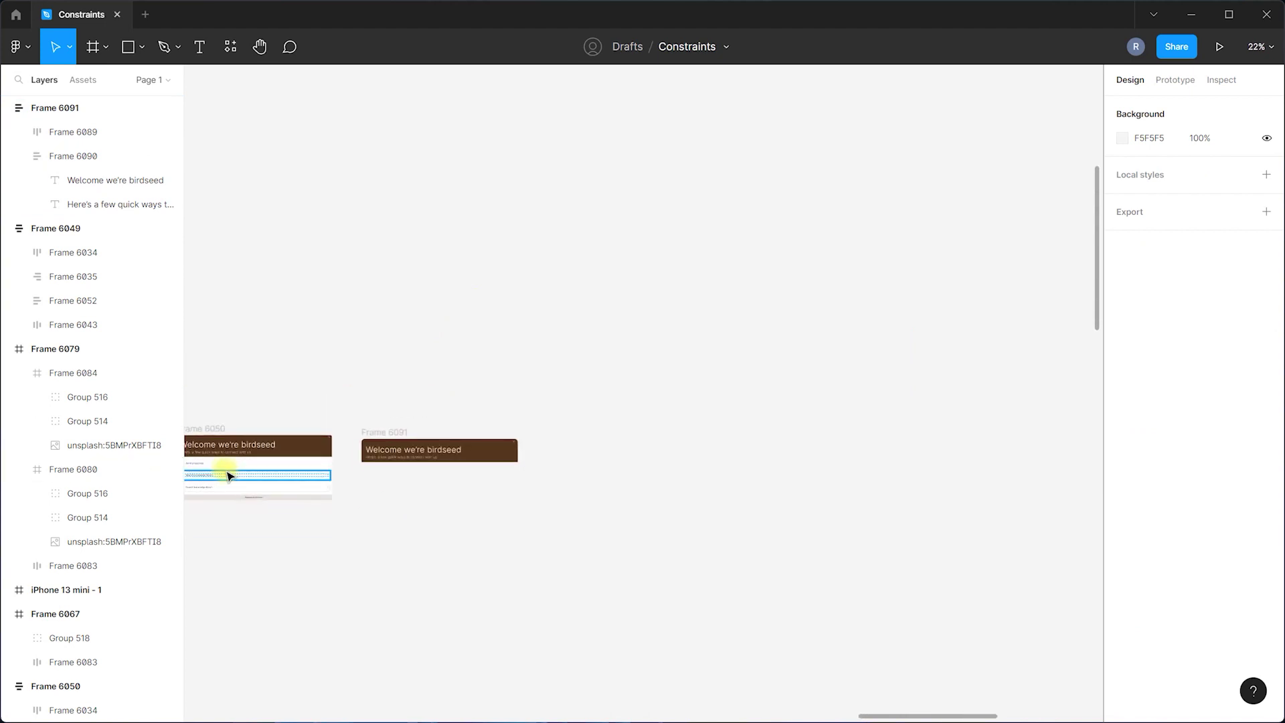
# Add the text "Send a mesage" on the canvas below the Frame 6091 header.
pyautogui.hscroll(-3, 229, 473)
pyautogui.scroll(5, 278, 473)
pyautogui.scroll(-4, 275, 442)
pyautogui.scroll(3, 1004, 447)
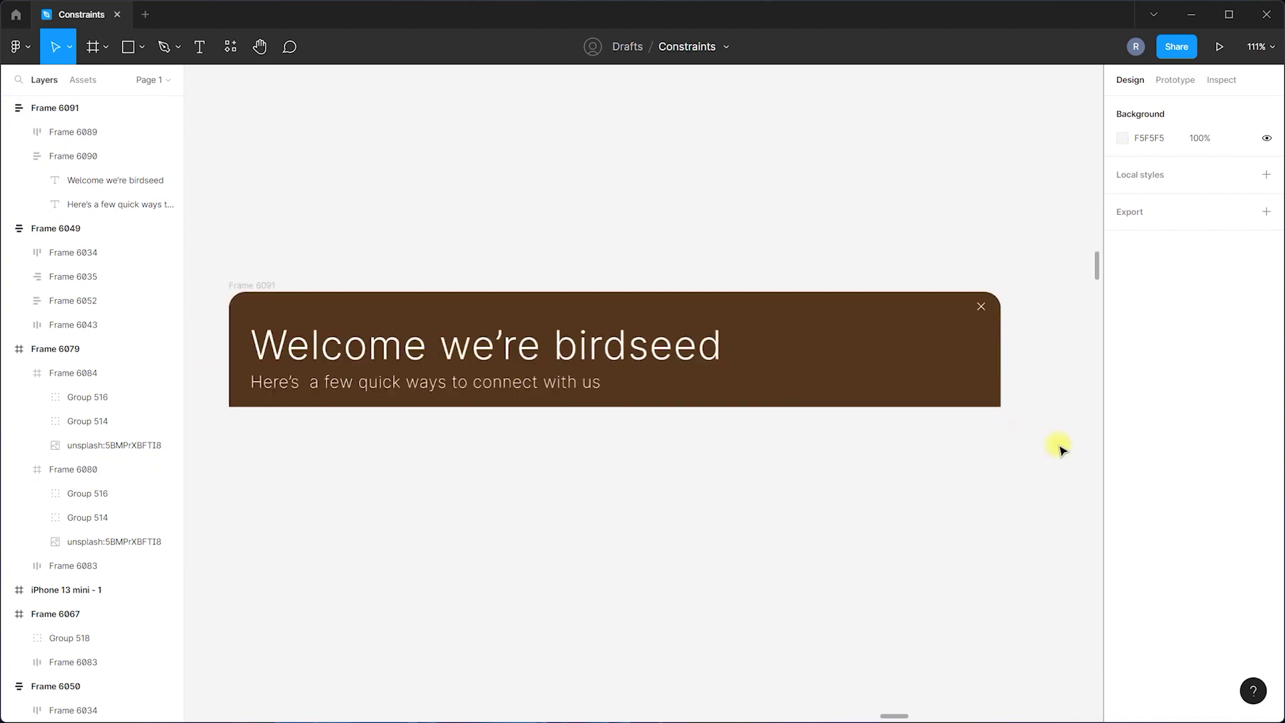
pyautogui.press('t')
pyautogui.click(318, 458)
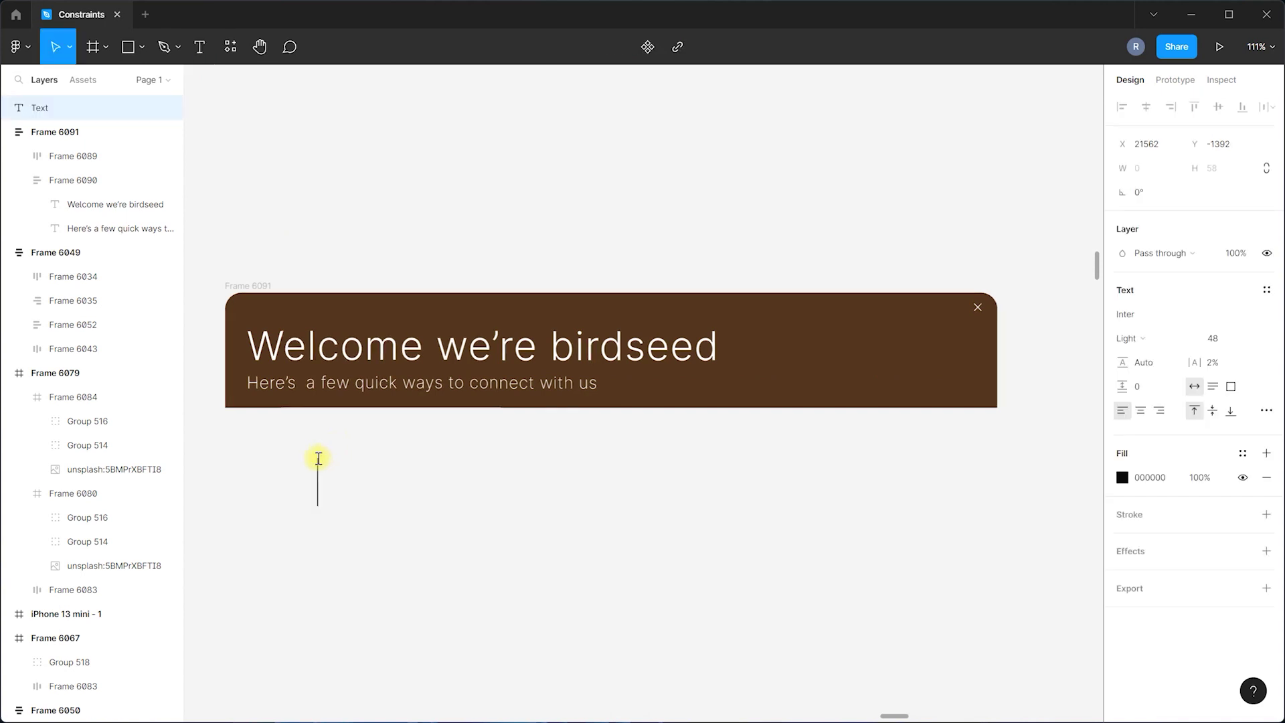
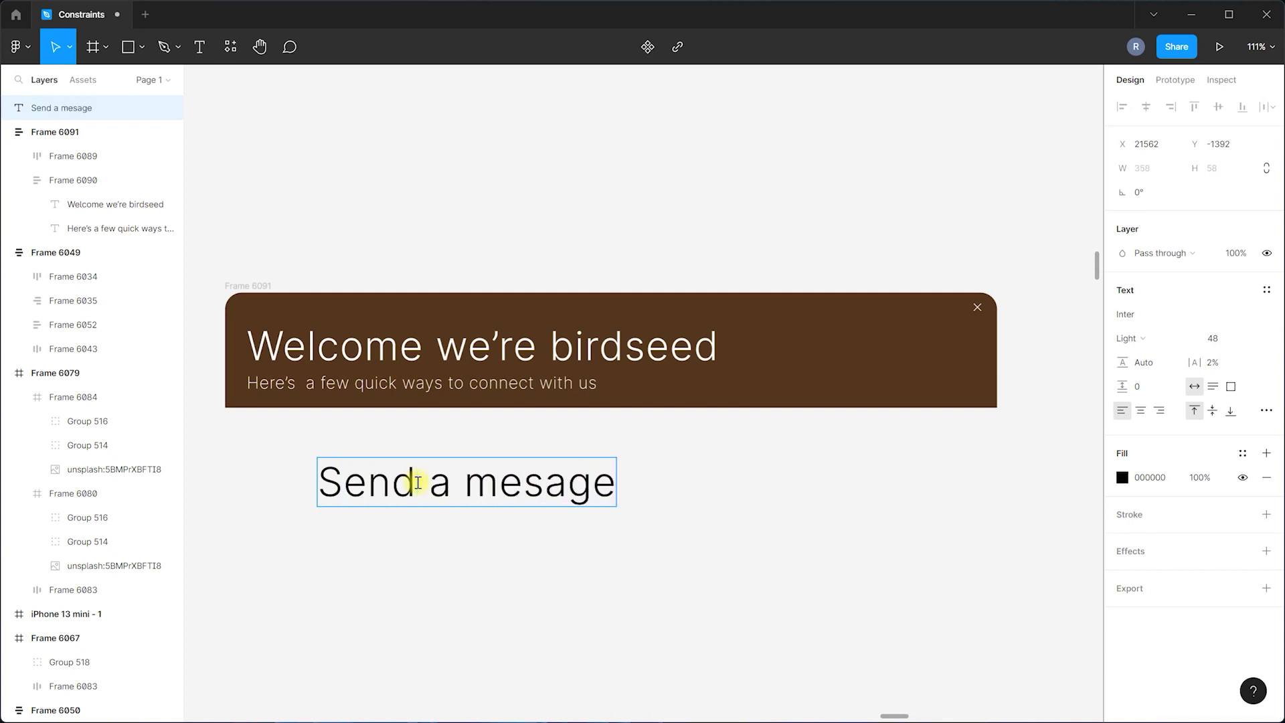
pyautogui.press('Escape')
# Set the "Send a mesage" text's font size to 15 and shift it slightly under the header.
pyautogui.scroll(-5, 781, 502)
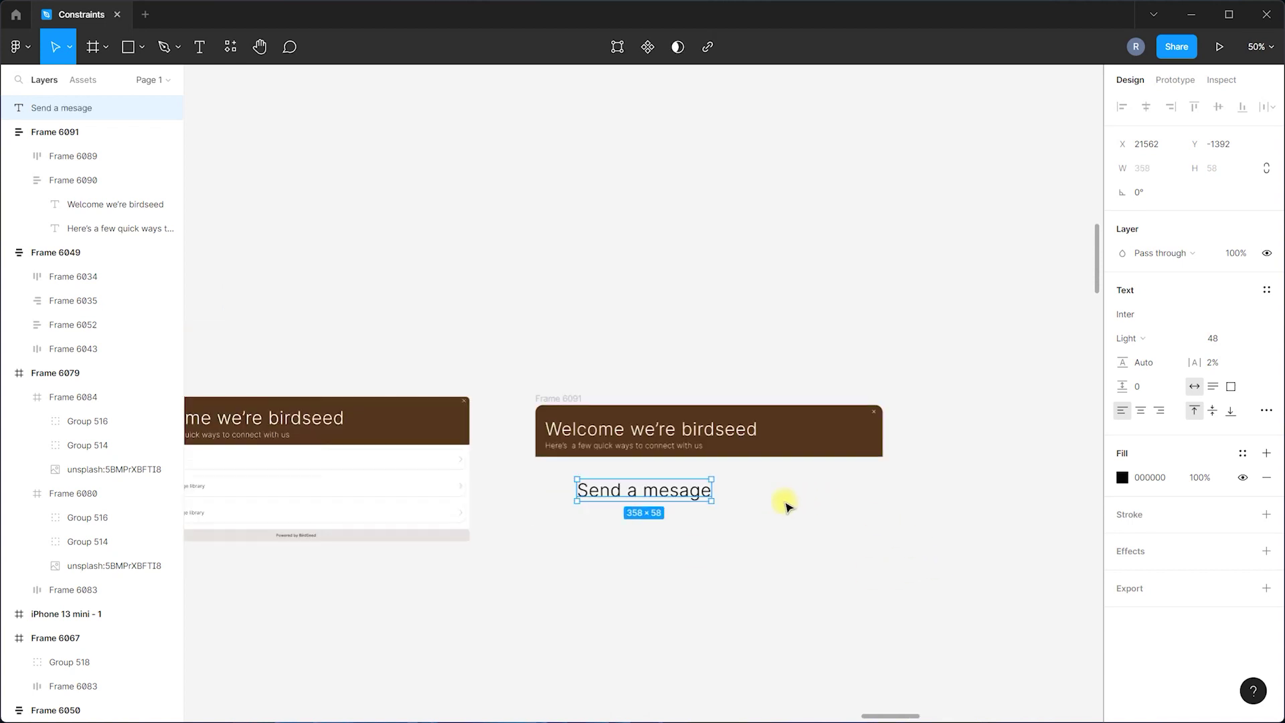
pyautogui.scroll(5, 927, 527)
pyautogui.click(1234, 338)
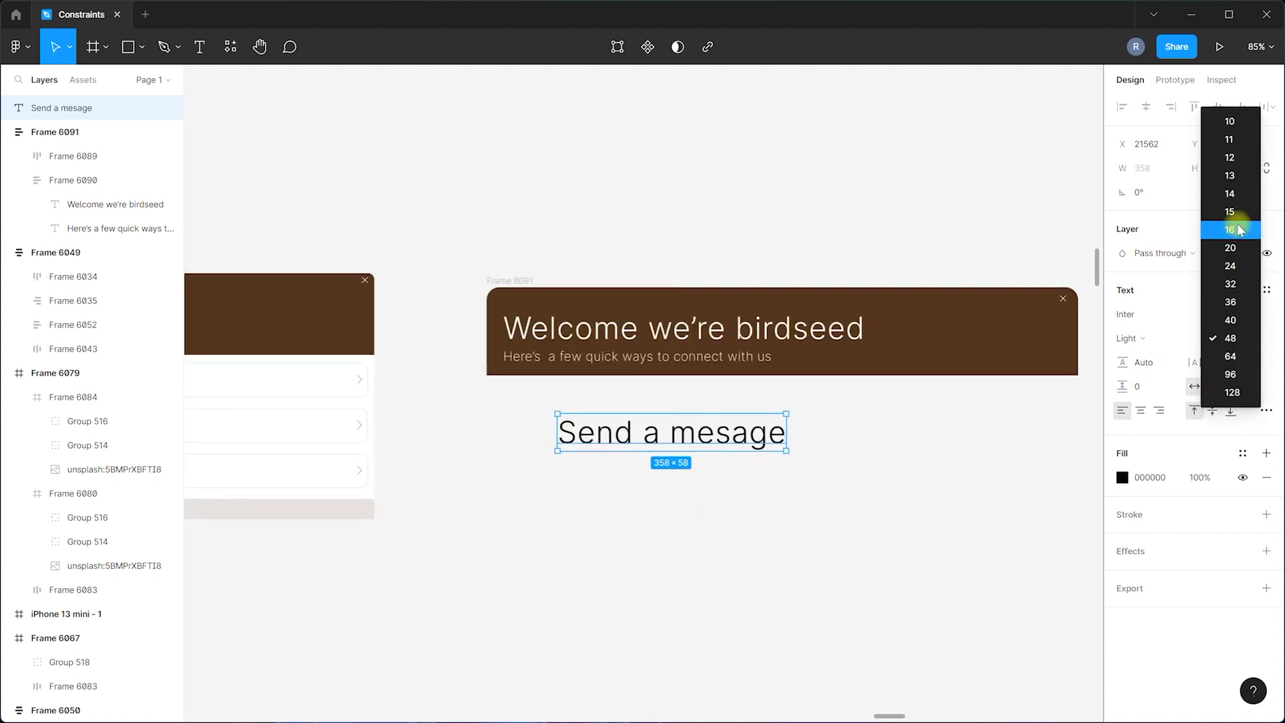
pyautogui.click(1233, 204)
pyautogui.moveTo(620, 420); pyautogui.dragTo(608, 425)
# Copy the send icon and the chevron from the "Send a message" row of Frame 6050.
pyautogui.scroll(-4, 606, 421)
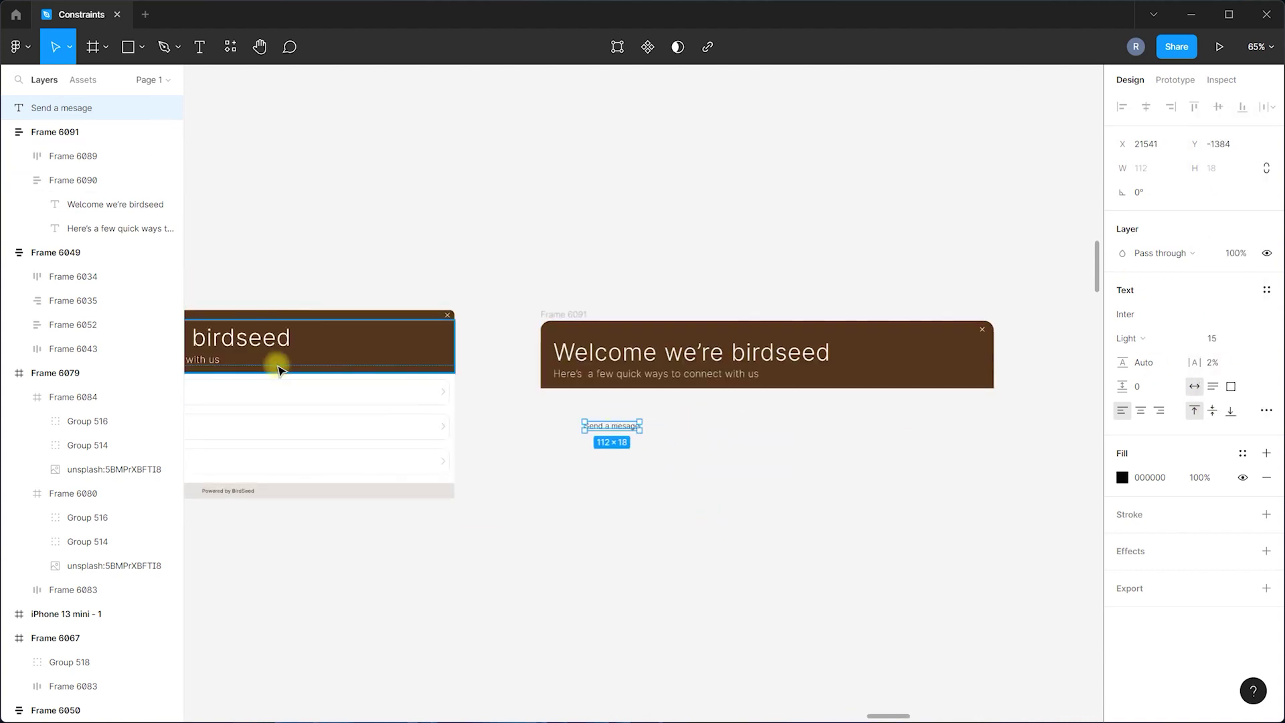
pyautogui.scroll(6, 312, 415)
pyautogui.click(214, 399)
pyautogui.doubleClick(215, 398)
pyautogui.doubleClick(215, 394)
pyautogui.scroll(-4, 213, 402)
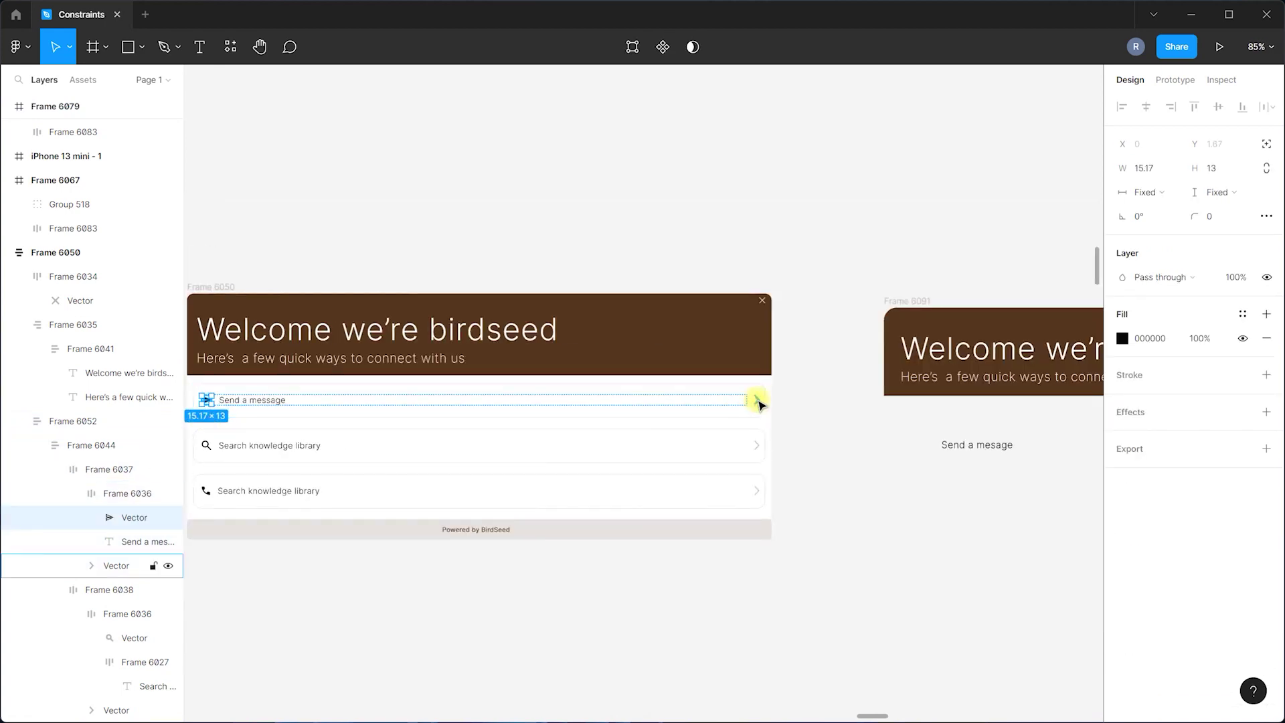
pyautogui.keyDown('shift'); pyautogui.click(760, 401); pyautogui.keyUp('shift')
pyautogui.scroll(-2, 385, 442)
pyautogui.rightClick(378, 408)
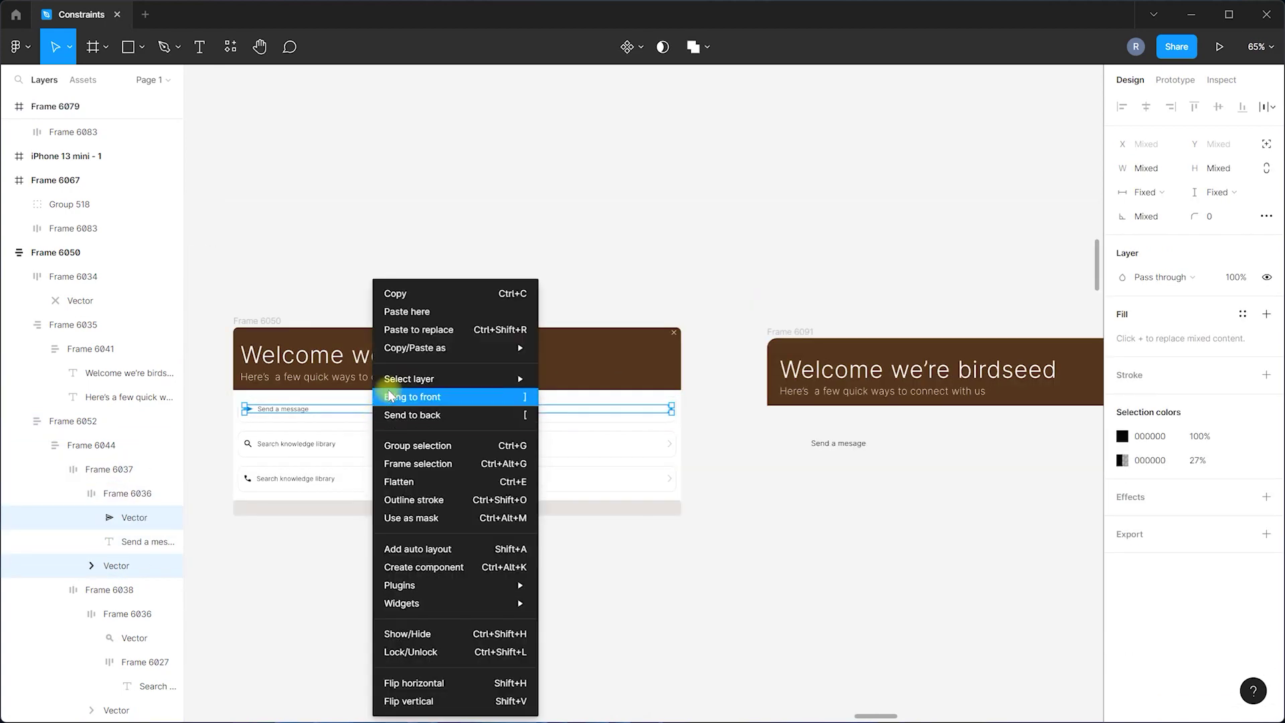
pyautogui.click(395, 293)
# Paste the copied send icon and chevron beneath the "Send a mesage" text under Frame 6091.
pyautogui.scroll(-2, 696, 436)
pyautogui.scroll(3, 619, 444)
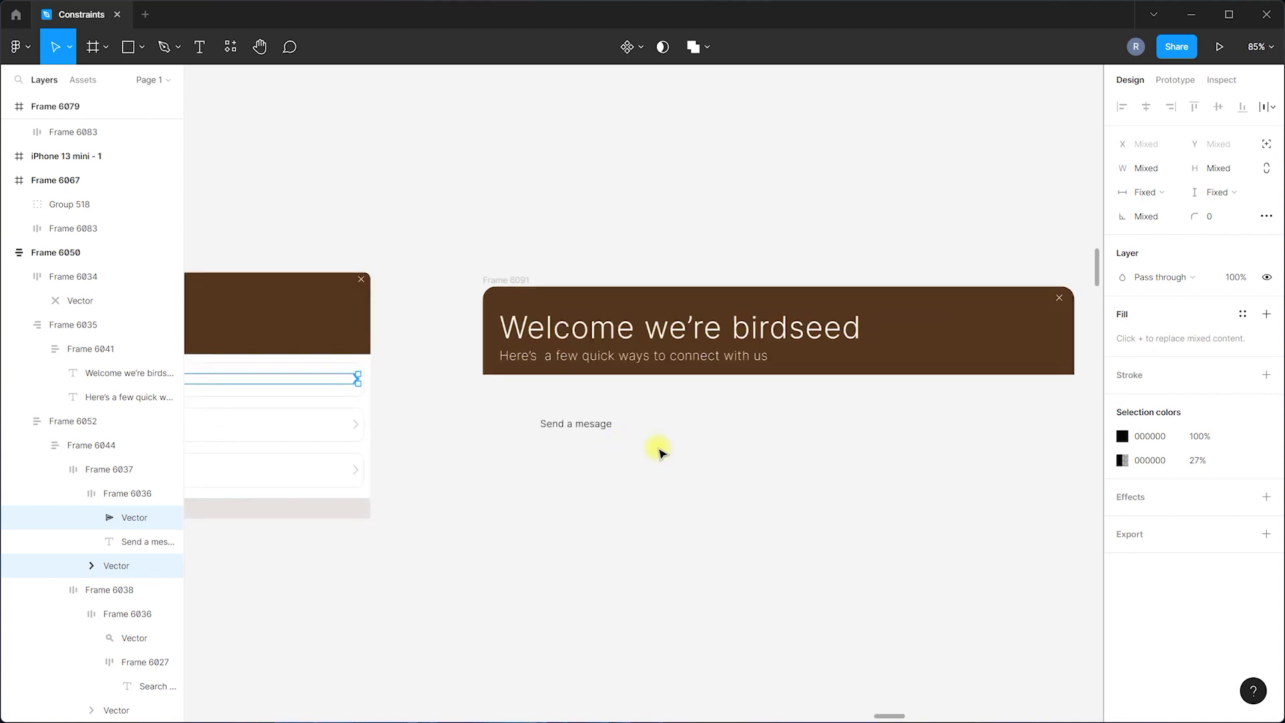
pyautogui.hotkey('ctrl', 'v')
pyautogui.scroll(3, 627, 422)
pyautogui.moveTo(645, 479); pyautogui.dragTo(513, 476)
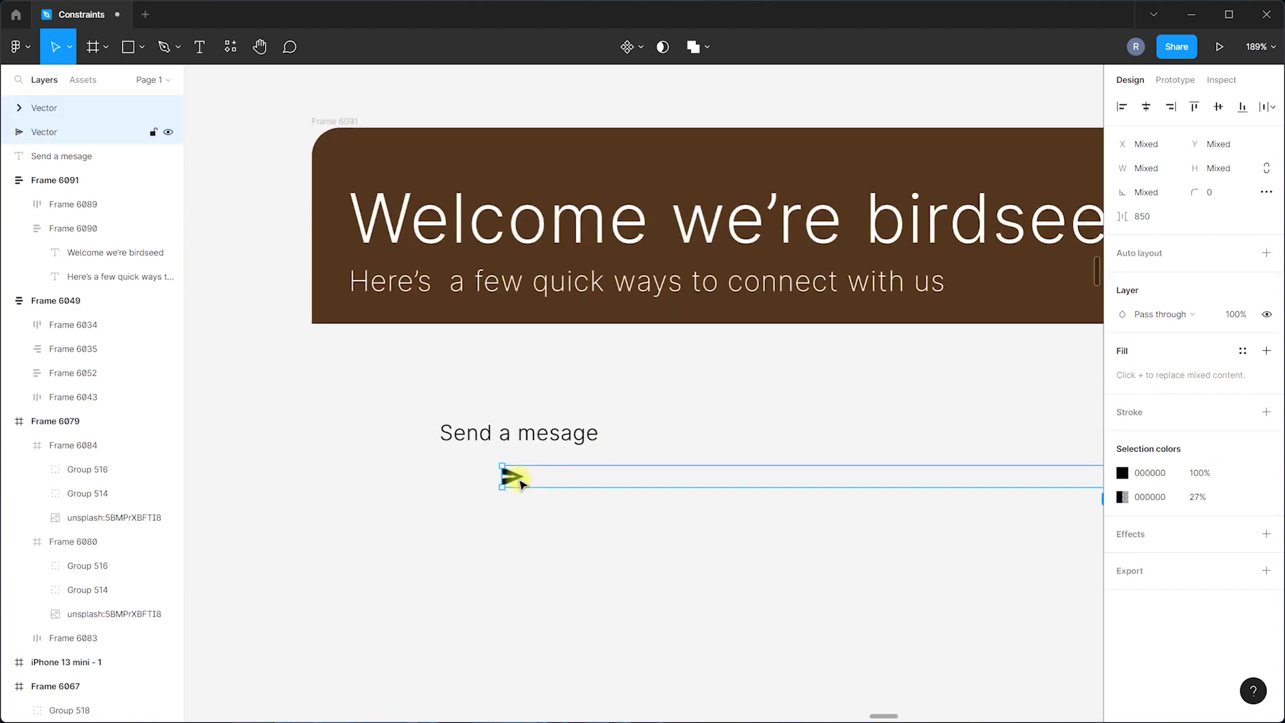
# Place the send icon just before the "Send a mesage" text and the chevron just after it, on one line.
pyautogui.click(512, 477)
pyautogui.scroll(-3, 636, 482)
pyautogui.scroll(-2, 708, 505)
pyautogui.moveTo(1070, 499); pyautogui.dragTo(596, 476)
pyautogui.scroll(5, 596, 477)
pyautogui.moveTo(568, 520); pyautogui.dragTo(409, 463)
pyautogui.click(738, 461)
# Wrap the send icon, the "Send a mesage" text and the chevron in a horizontal auto layout frame.
pyautogui.click(560, 464)
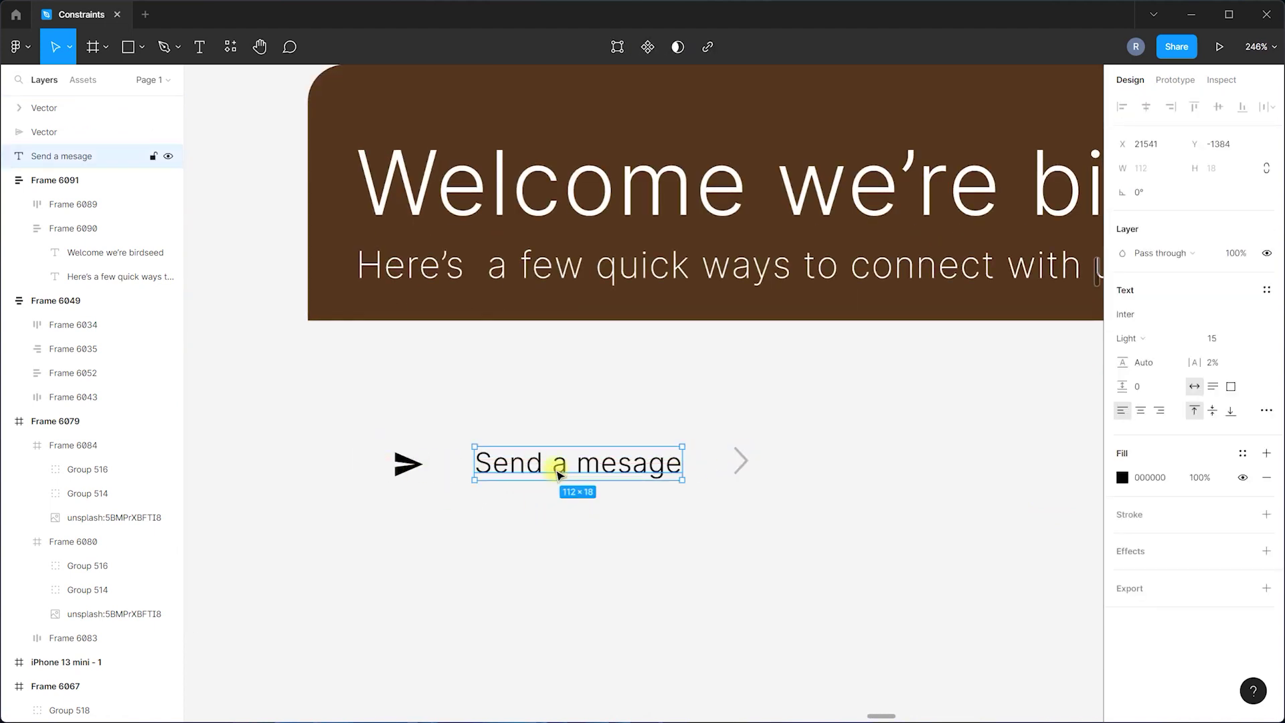
pyautogui.keyDown('shift'); pyautogui.click(409, 463); pyautogui.keyUp('shift')
pyautogui.keyDown('shift'); pyautogui.click(735, 468); pyautogui.keyUp('shift')
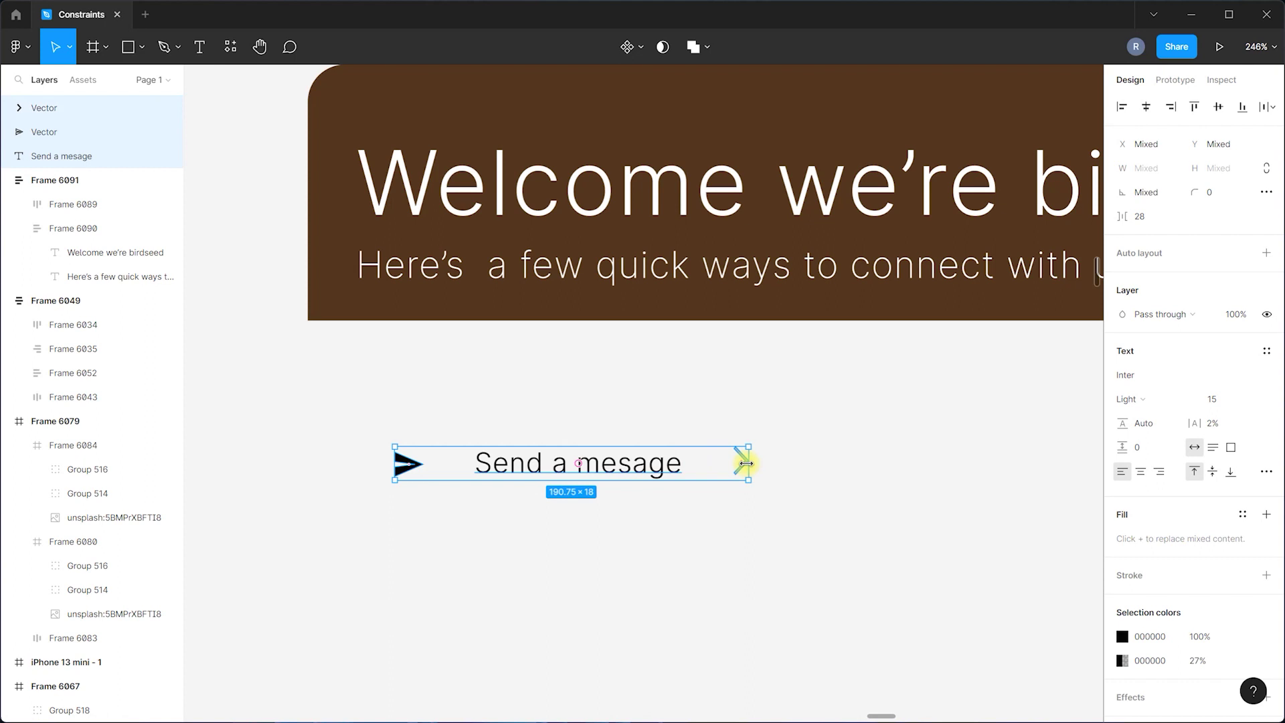
pyautogui.hotkey('shift', 'a')
pyautogui.scroll(-3, 524, 510)
pyautogui.scroll(2, 367, 448)
pyautogui.scroll(-2, 513, 450)
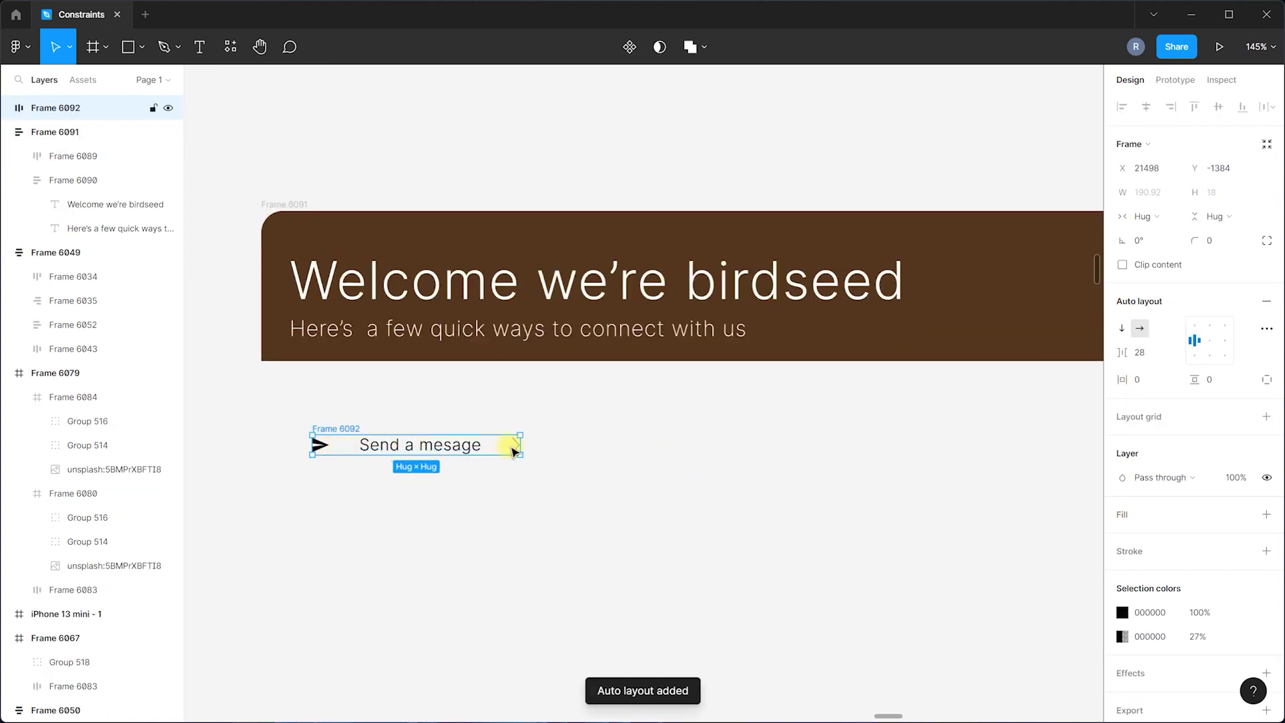
pyautogui.scroll(-2, 267, 450)
pyautogui.scroll(2, 316, 470)
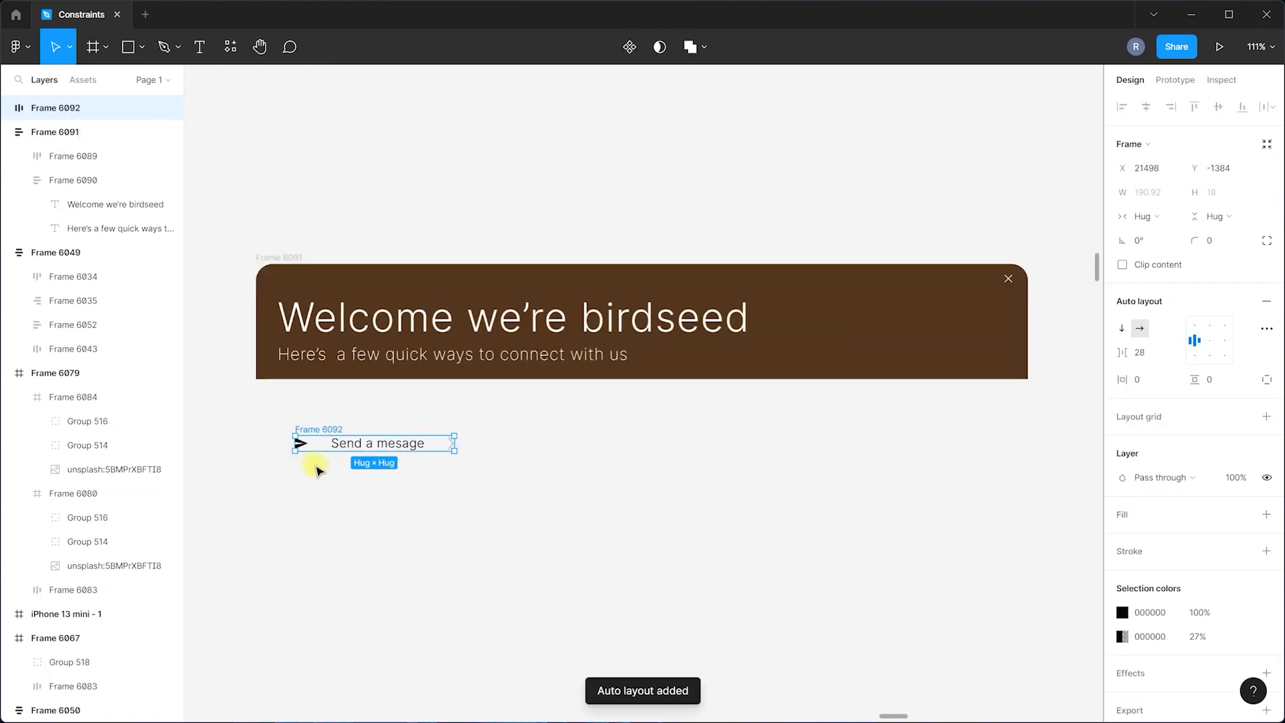
# Set the horizontal resizing of the "Send a mesage" text in Frame 6092 to Fill container.
pyautogui.click(399, 447)
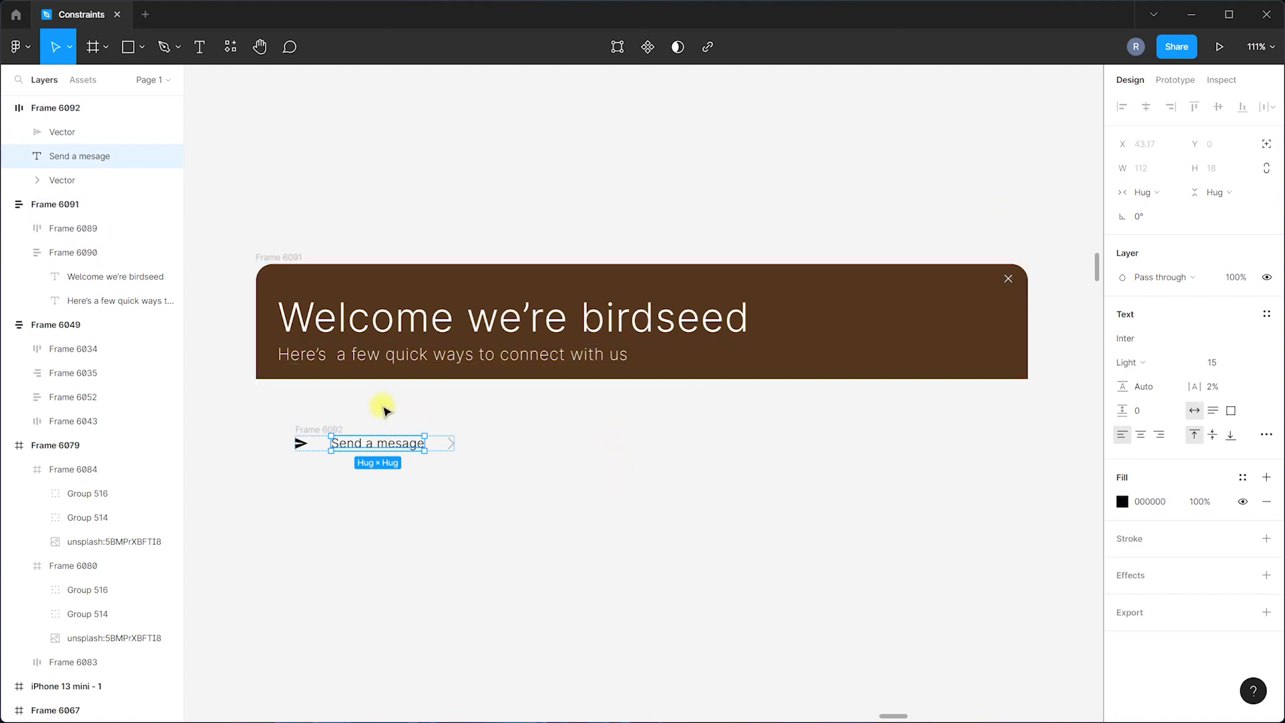
pyautogui.click(332, 421)
pyautogui.click(320, 429)
pyautogui.click(1127, 215)
pyautogui.click(1095, 229)
pyautogui.click(380, 447)
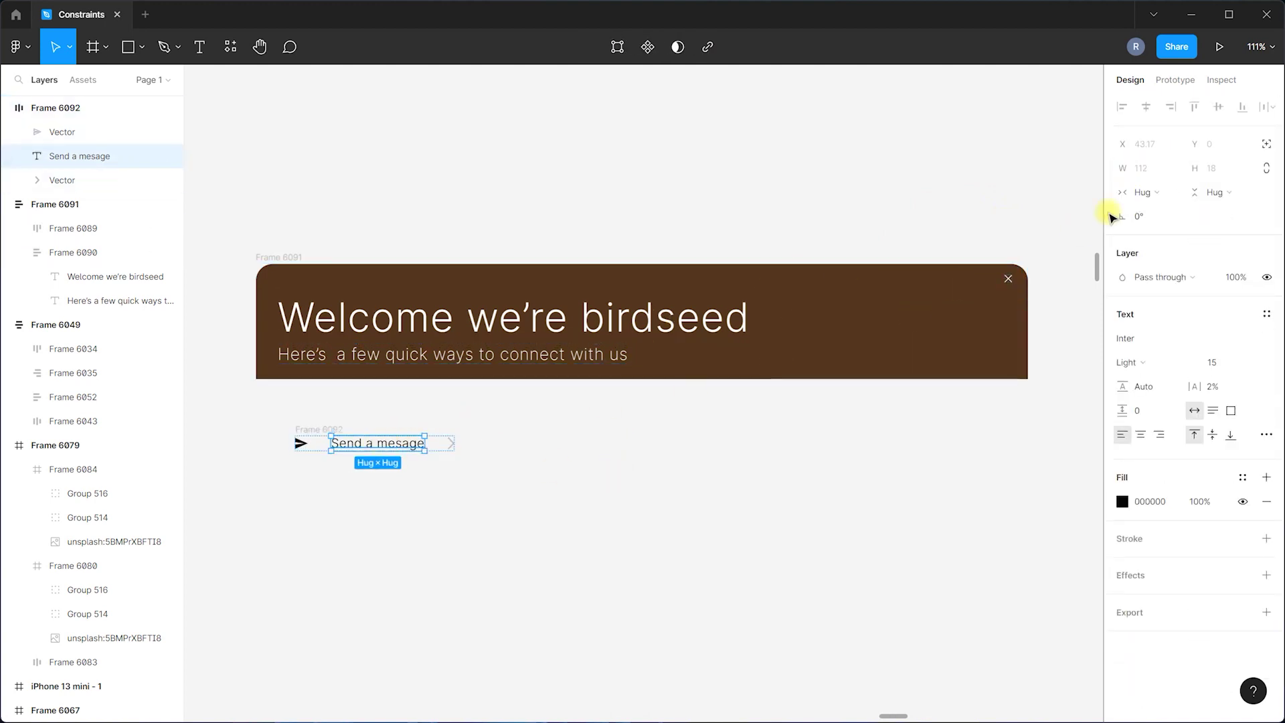
pyautogui.click(1140, 192)
pyautogui.click(1156, 209)
# Stretch Frame 6092 on both sides to a width of 905, nearly spanning the header above.
pyautogui.click(321, 428)
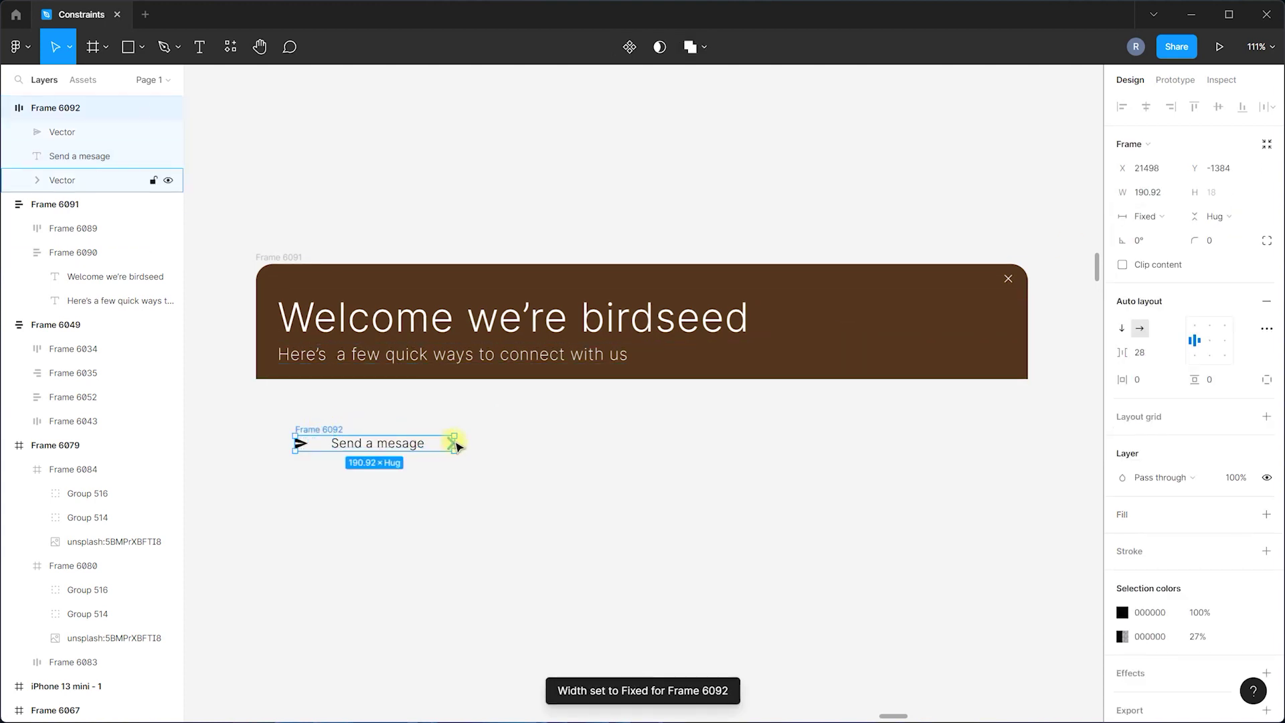
pyautogui.moveTo(469, 441); pyautogui.dragTo(1024, 445)
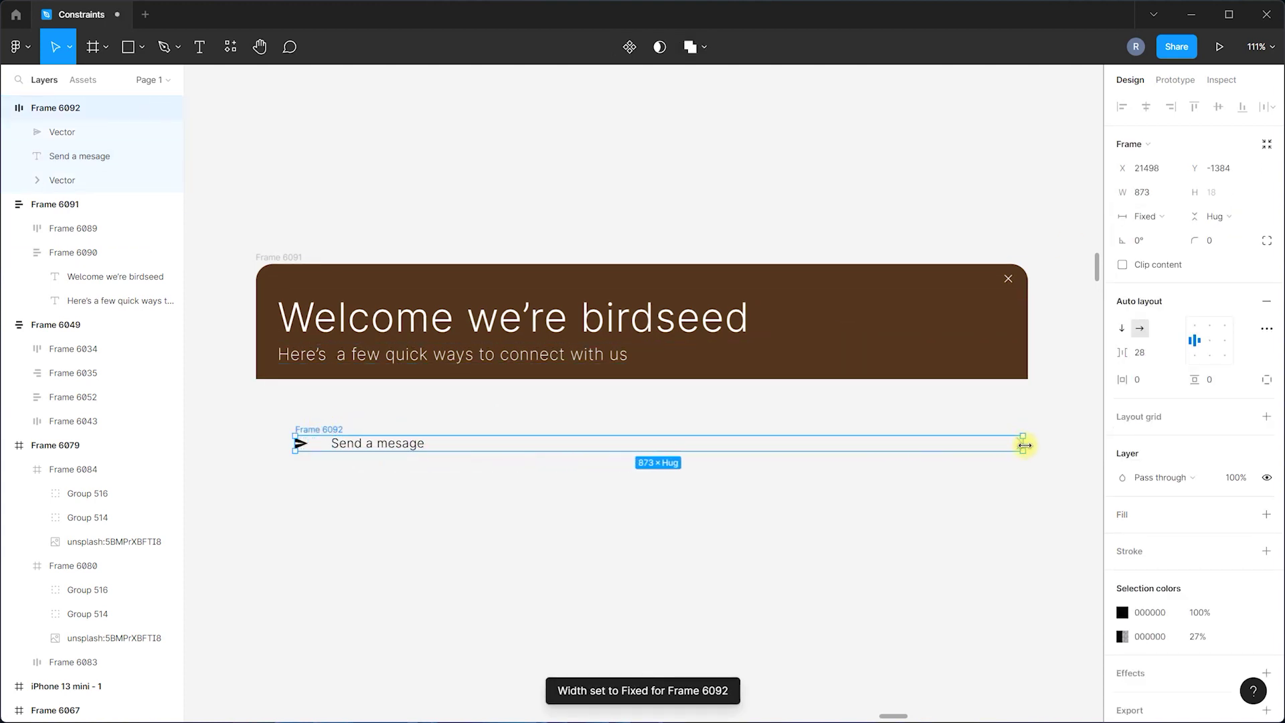
pyautogui.moveTo(294, 442)
pyautogui.mouseDown()
pyautogui.moveTo(253, 443)
pyautogui.moveTo(270, 443)
pyautogui.mouseUp()
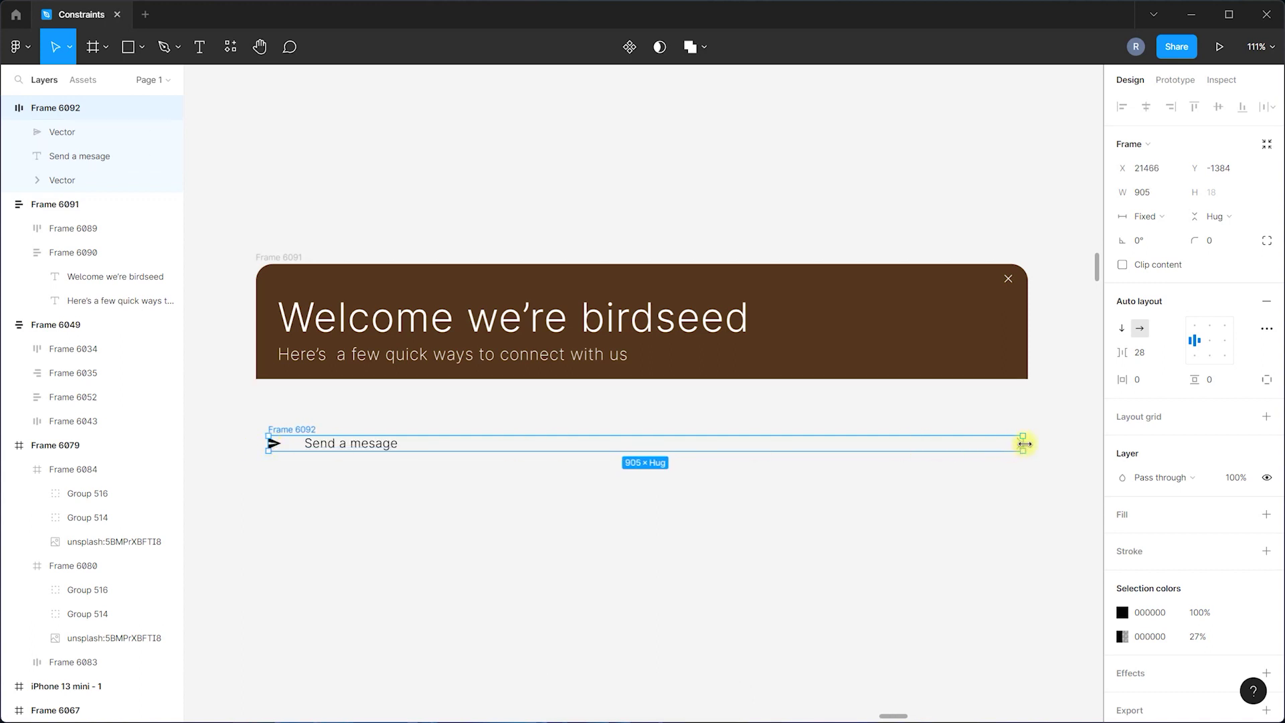
# Narrow Frame 6092 to 869, with padding of 6 left, 17 right and 14 top and bottom, and item spacing of 14.
pyautogui.moveTo(1134, 379); pyautogui.dragTo(1218, 374)
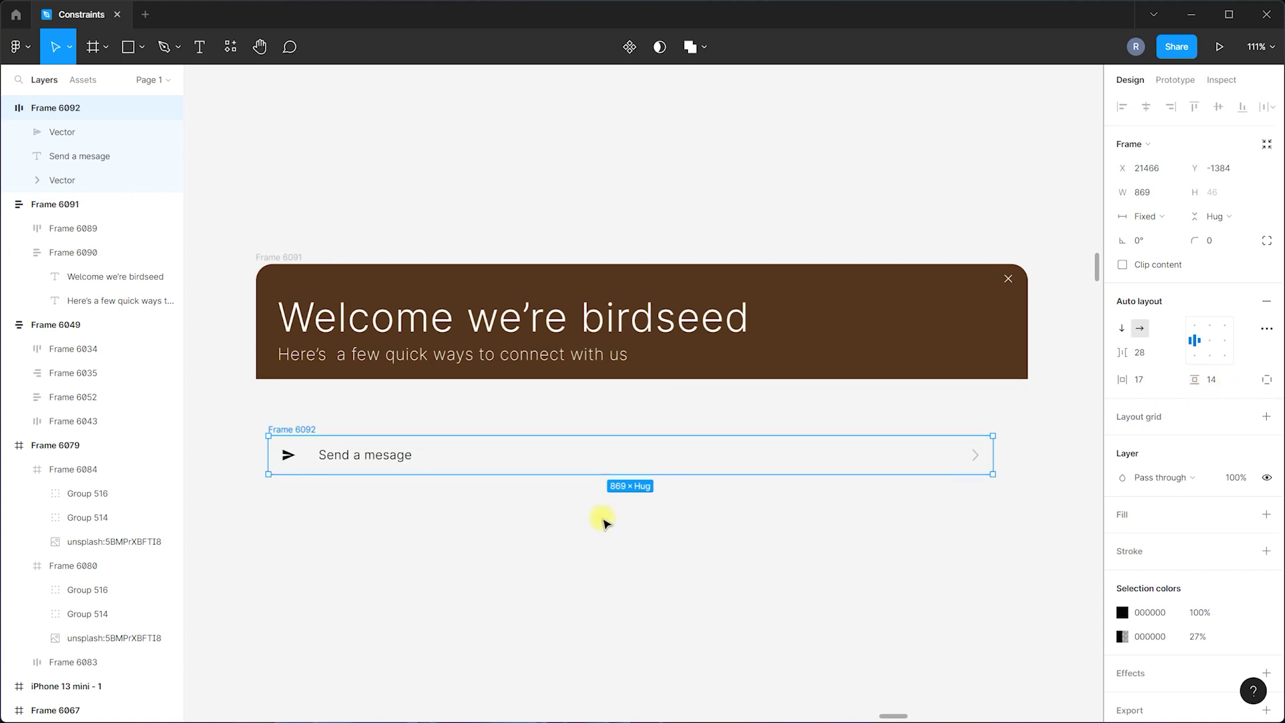
pyautogui.scroll(5, 314, 472)
pyautogui.moveTo(239, 435); pyautogui.dragTo(264, 437)
pyautogui.click(376, 533)
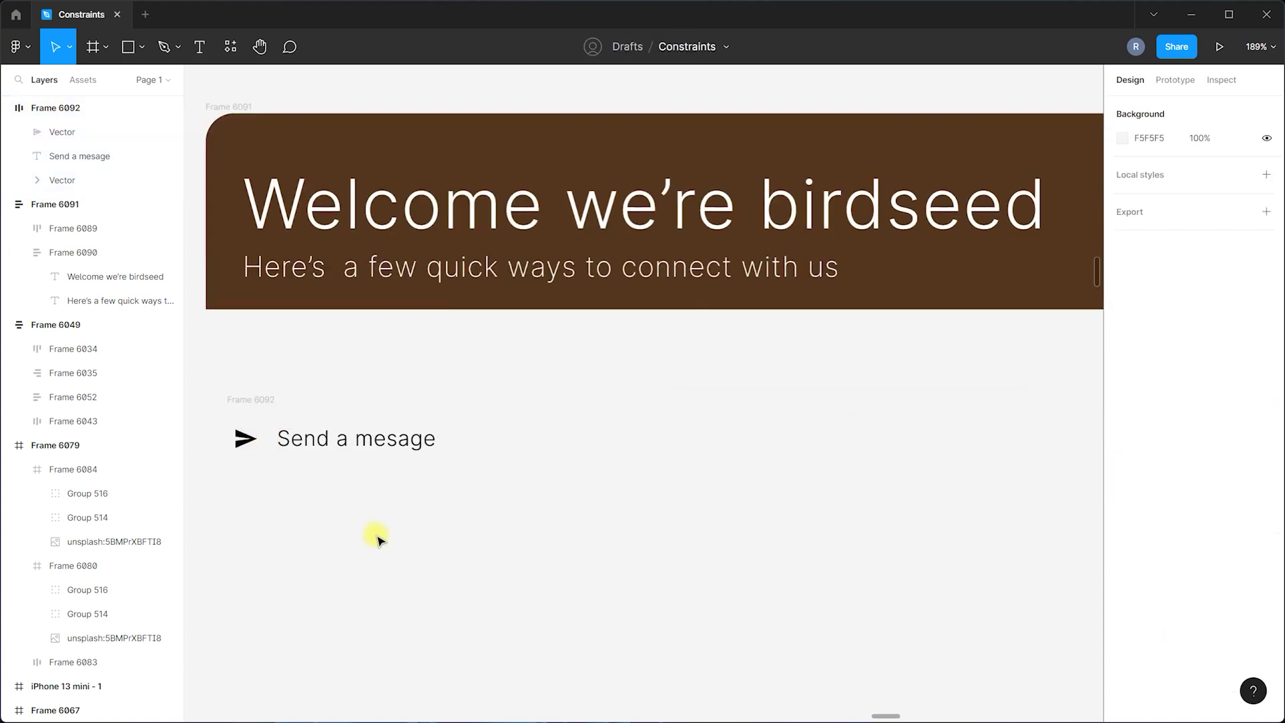
pyautogui.scroll(-5, 246, 462)
# Set Frame 6092's corner radius to 3 and give it a white FFFFFF fill.
pyautogui.click(263, 428)
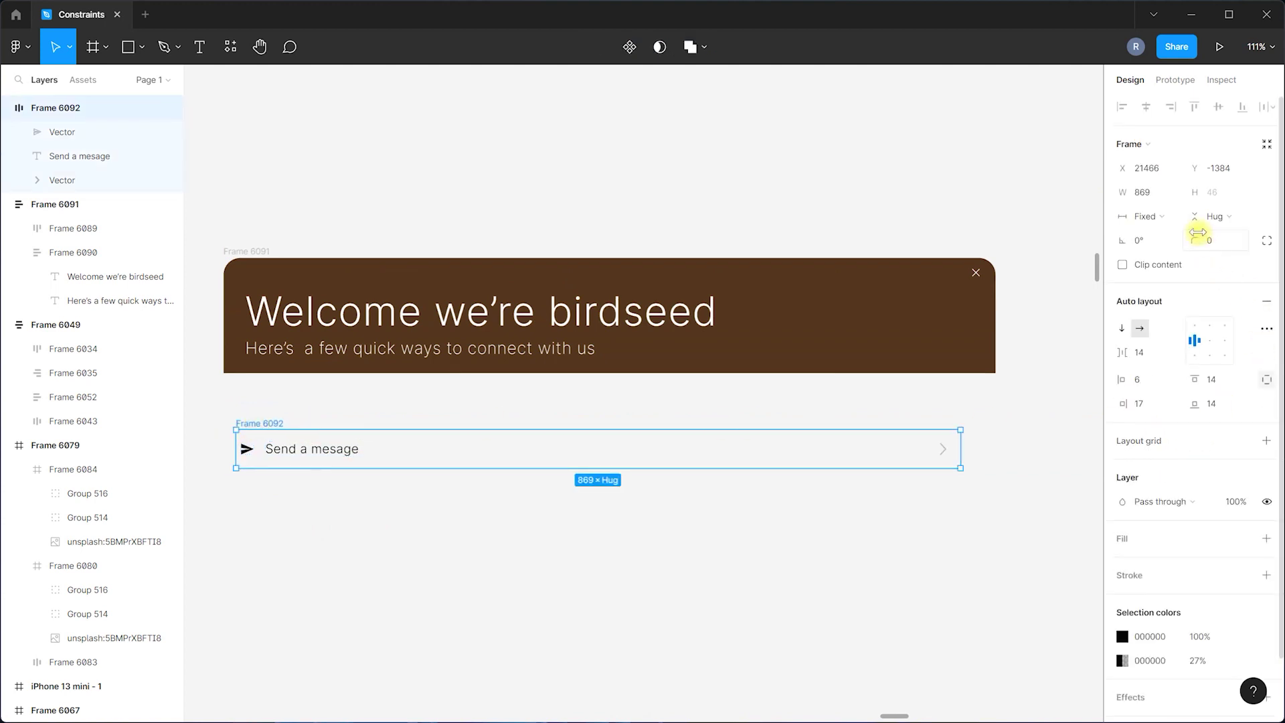
pyautogui.moveTo(1197, 232); pyautogui.dragTo(1241, 233)
pyautogui.click(1123, 540)
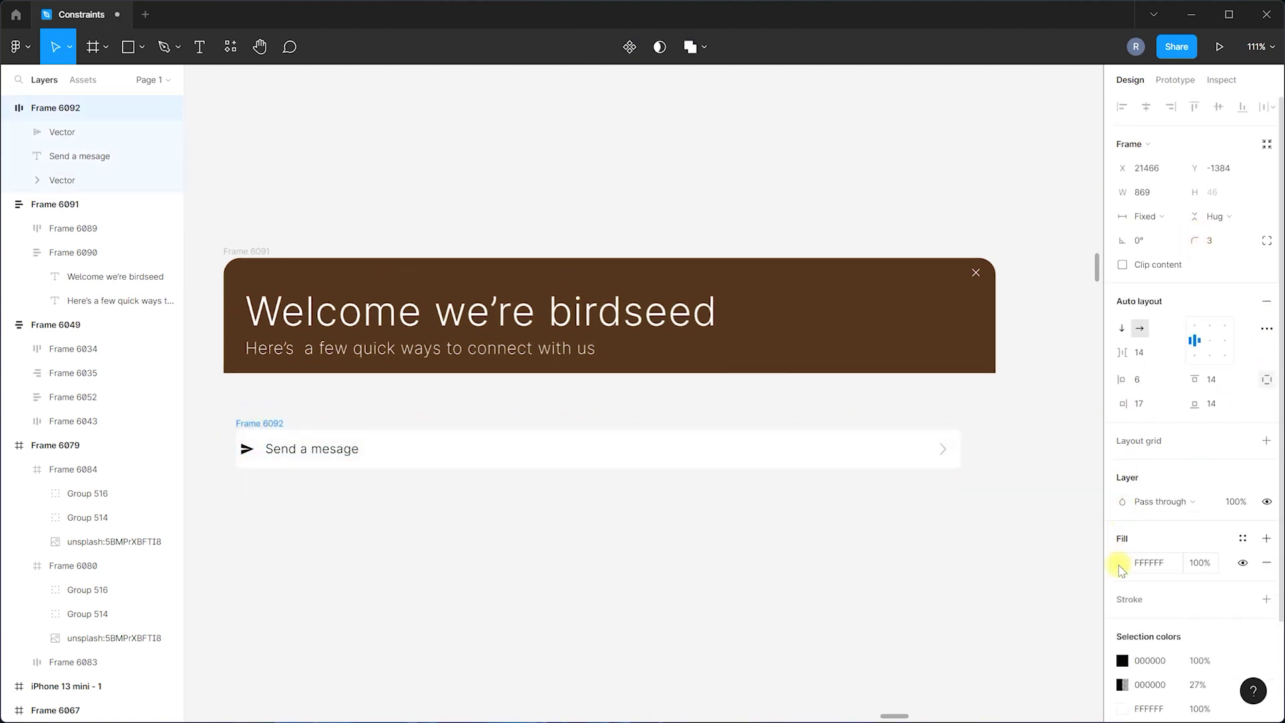
pyautogui.click(1122, 563)
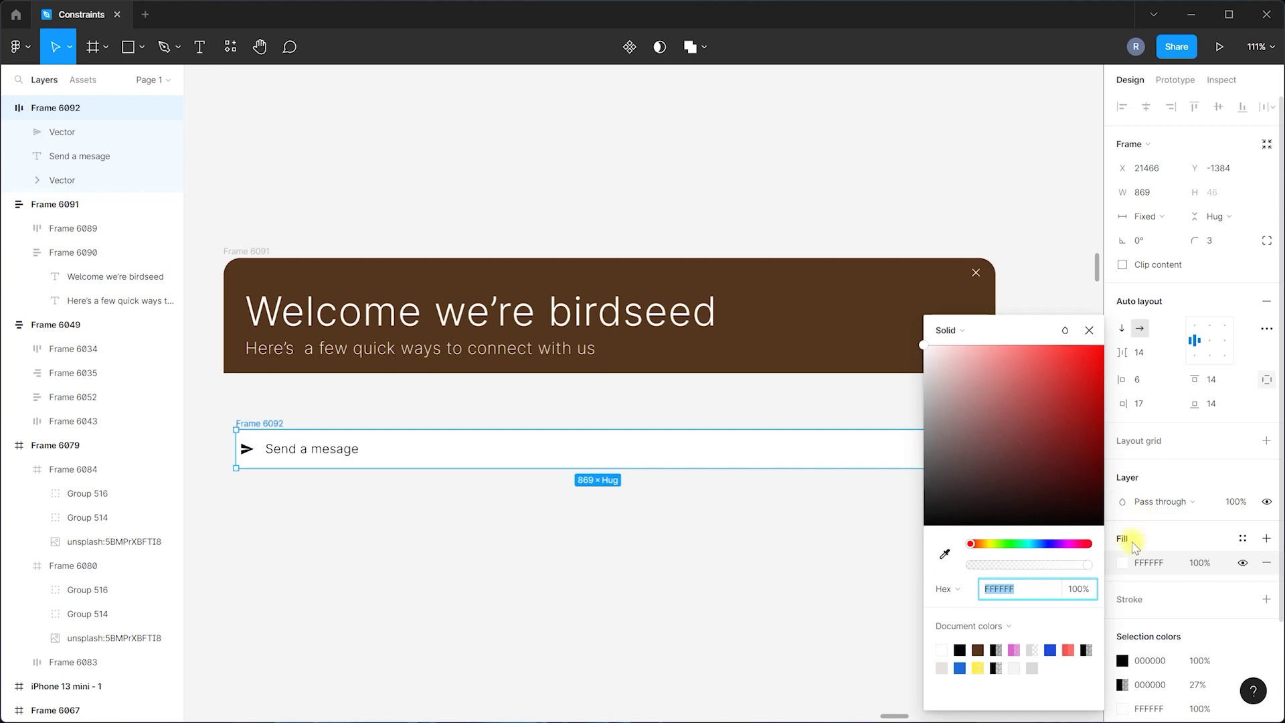
# Add a 1-thick inside stroke to Frame 6092 in black 000000 at 19% opacity.
pyautogui.click(1130, 606)
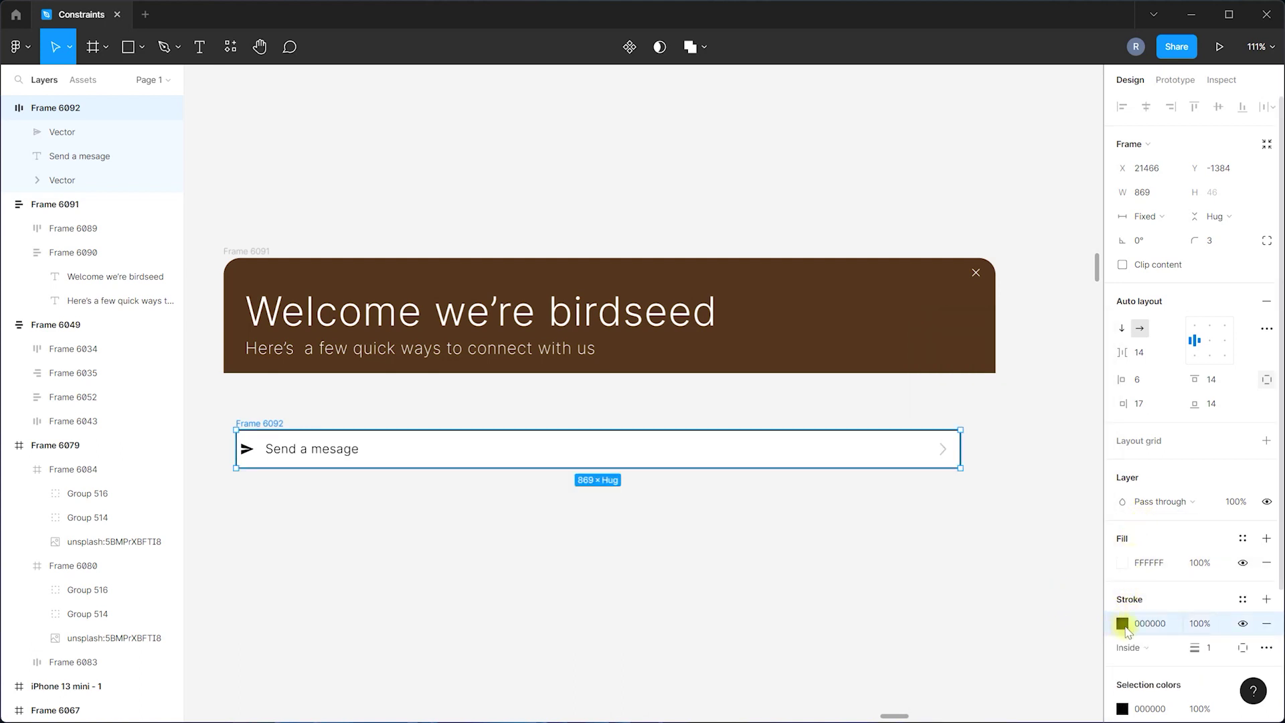
pyautogui.click(1123, 623)
pyautogui.moveTo(1027, 568); pyautogui.dragTo(984, 568)
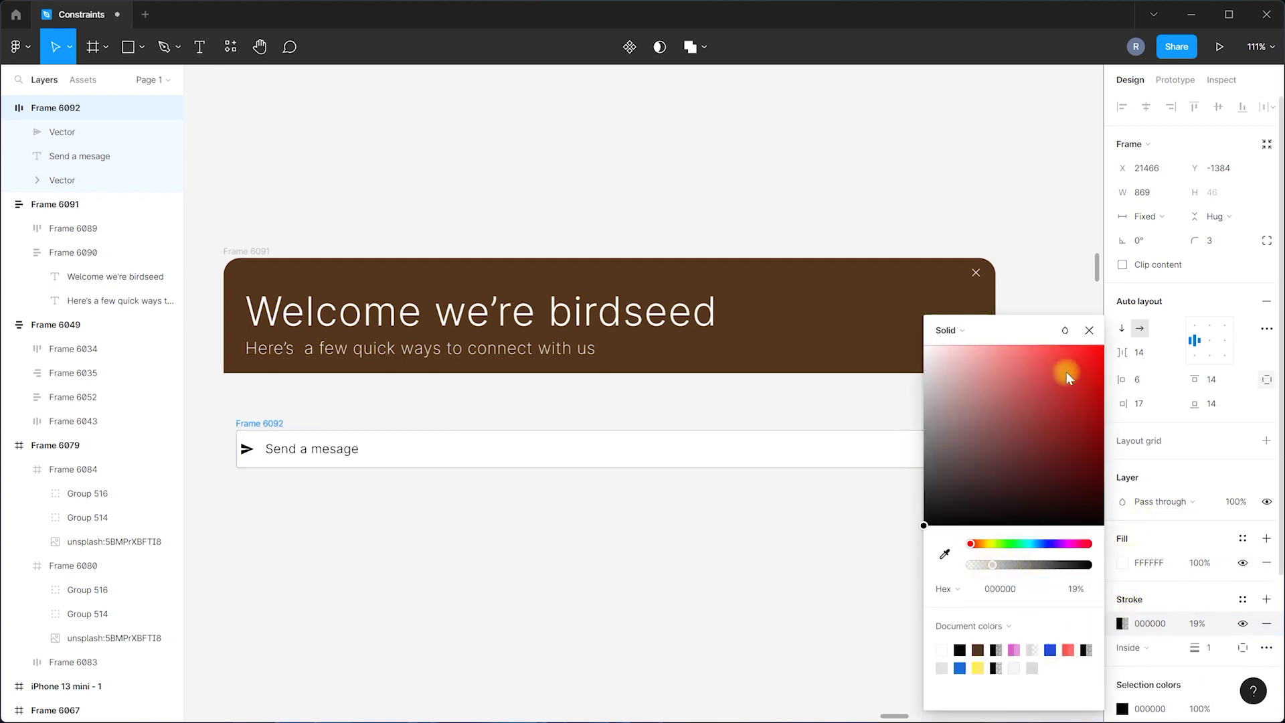
# Adjust Frame 6092 to a corner radius of 11, a height of 60 and a left padding of 12.
pyautogui.click(1113, 296)
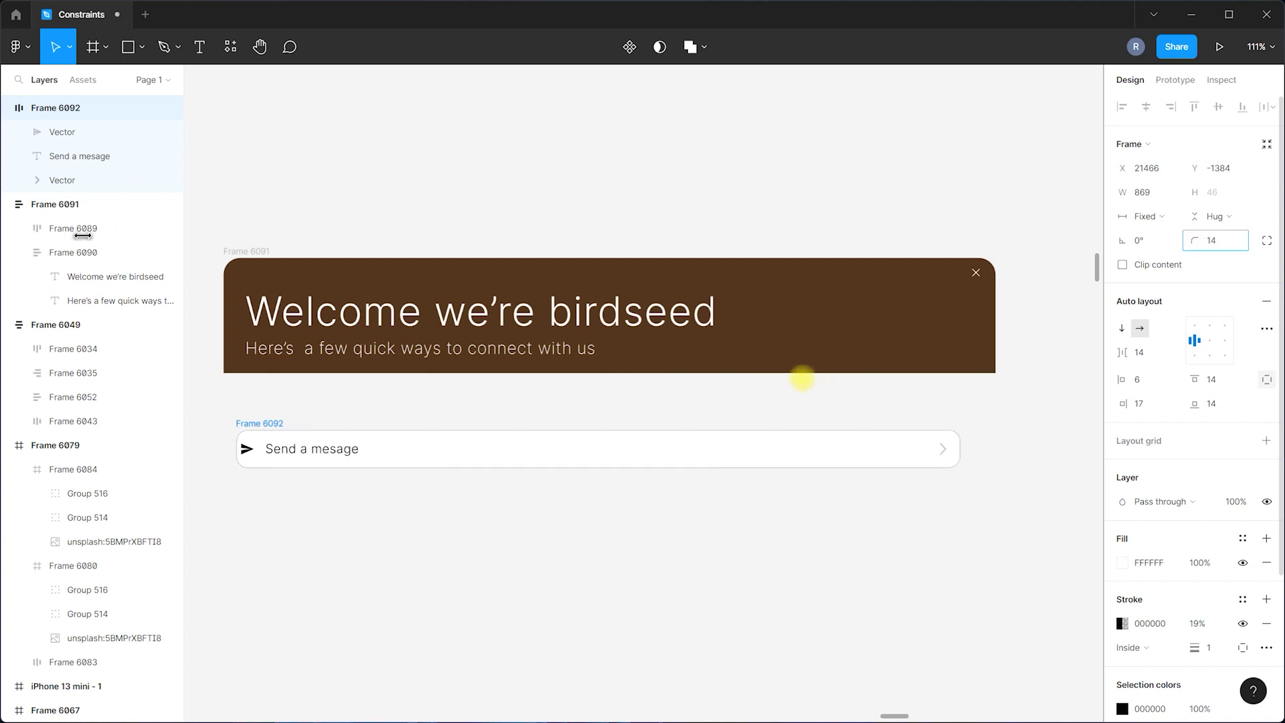
pyautogui.moveTo(579, 467); pyautogui.dragTo(577, 480)
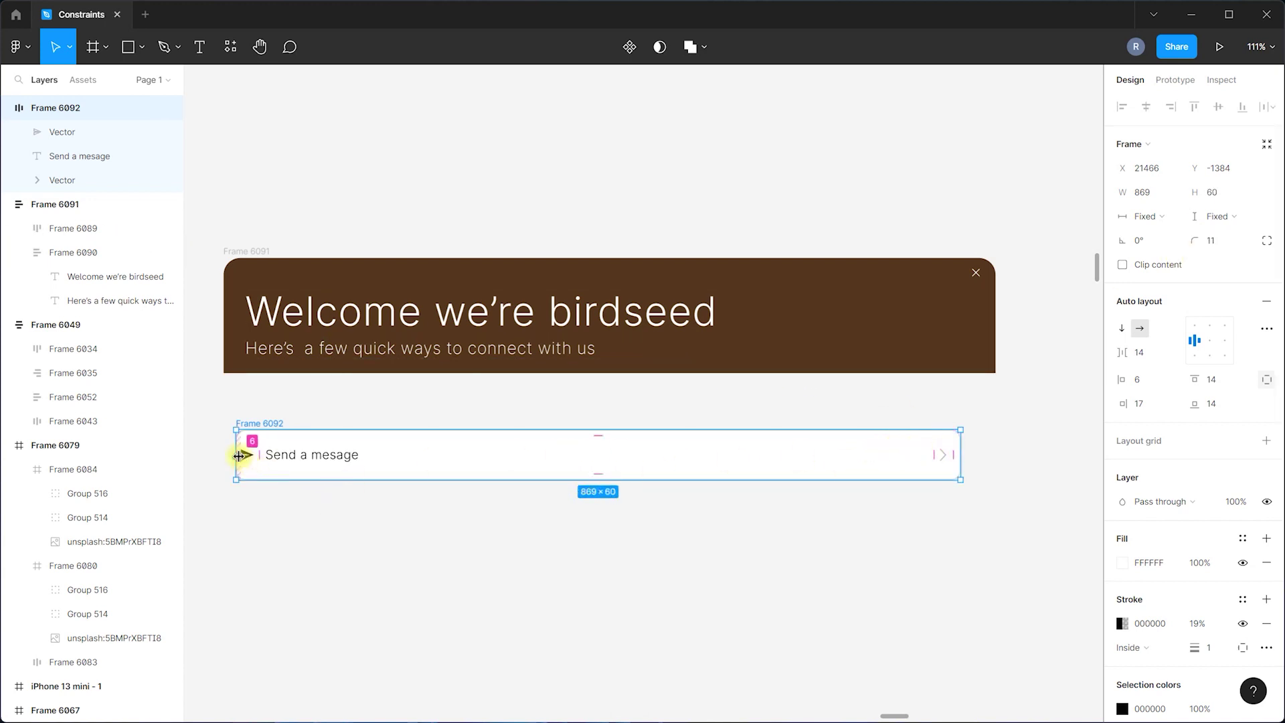
# Set the font size of the "Send a mesage" text in Frame 6092 to 16.
pyautogui.click(322, 457)
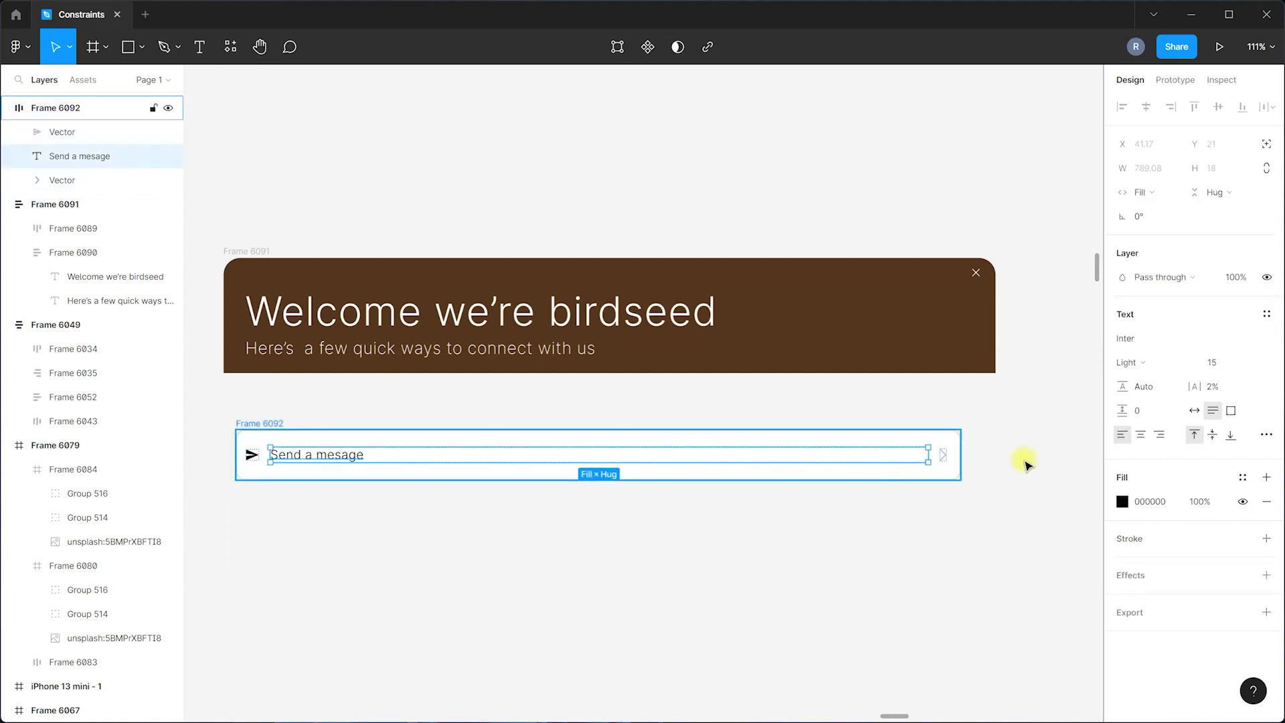
pyautogui.click(1246, 364)
pyautogui.click(1246, 378)
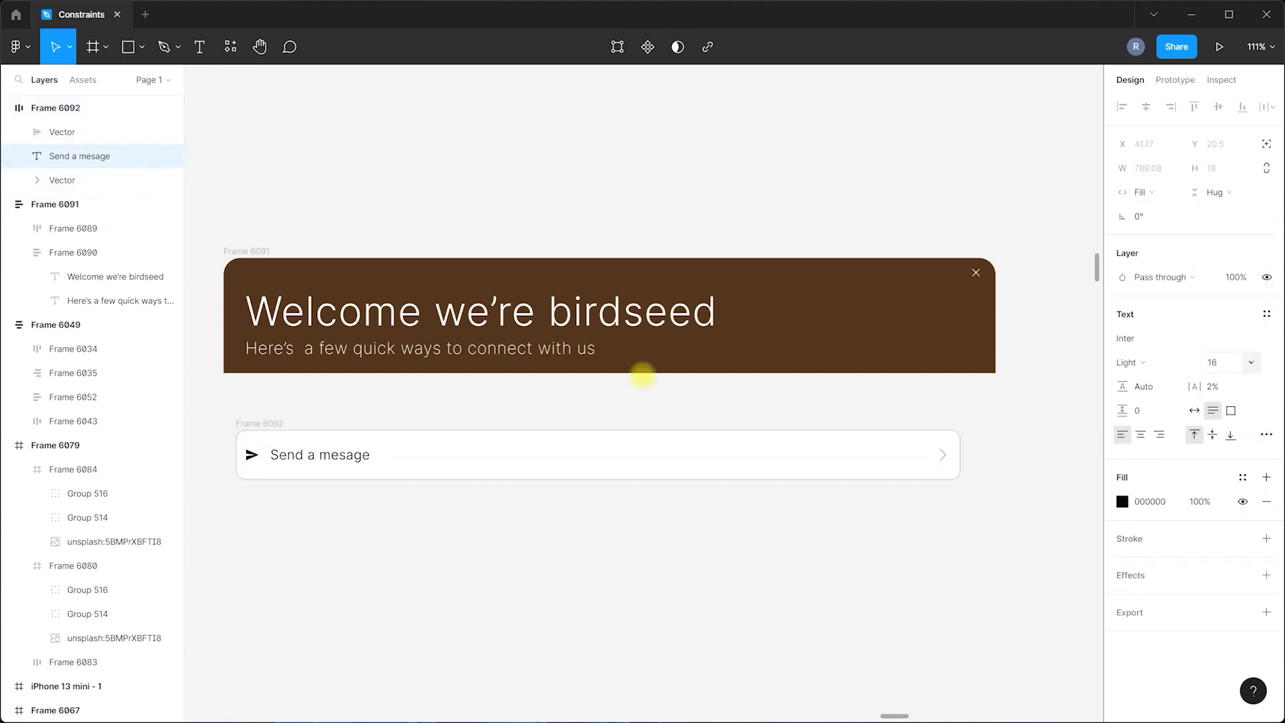
pyautogui.click(1250, 363)
pyautogui.click(1251, 386)
pyautogui.click(1248, 361)
pyautogui.click(1248, 353)
pyautogui.click(746, 502)
# Move Frame 6092 up close beneath the header and place a duplicate of it directly below.
pyautogui.scroll(-2, 656, 491)
pyautogui.moveTo(362, 438); pyautogui.dragTo(371, 430)
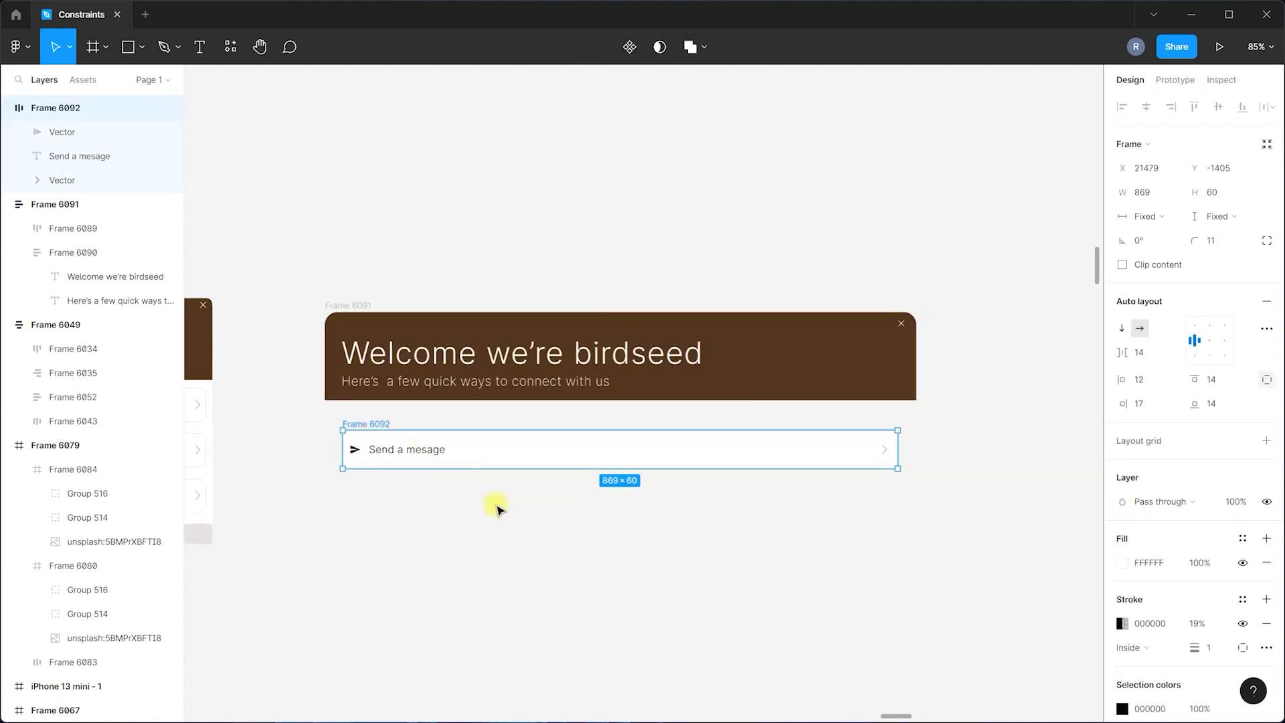
pyautogui.hotkey('ctrl', 'd')
pyautogui.hscroll(5, 617, 444)
pyautogui.scroll(-3, 276, 462)
pyautogui.scroll(2, 1034, 395)
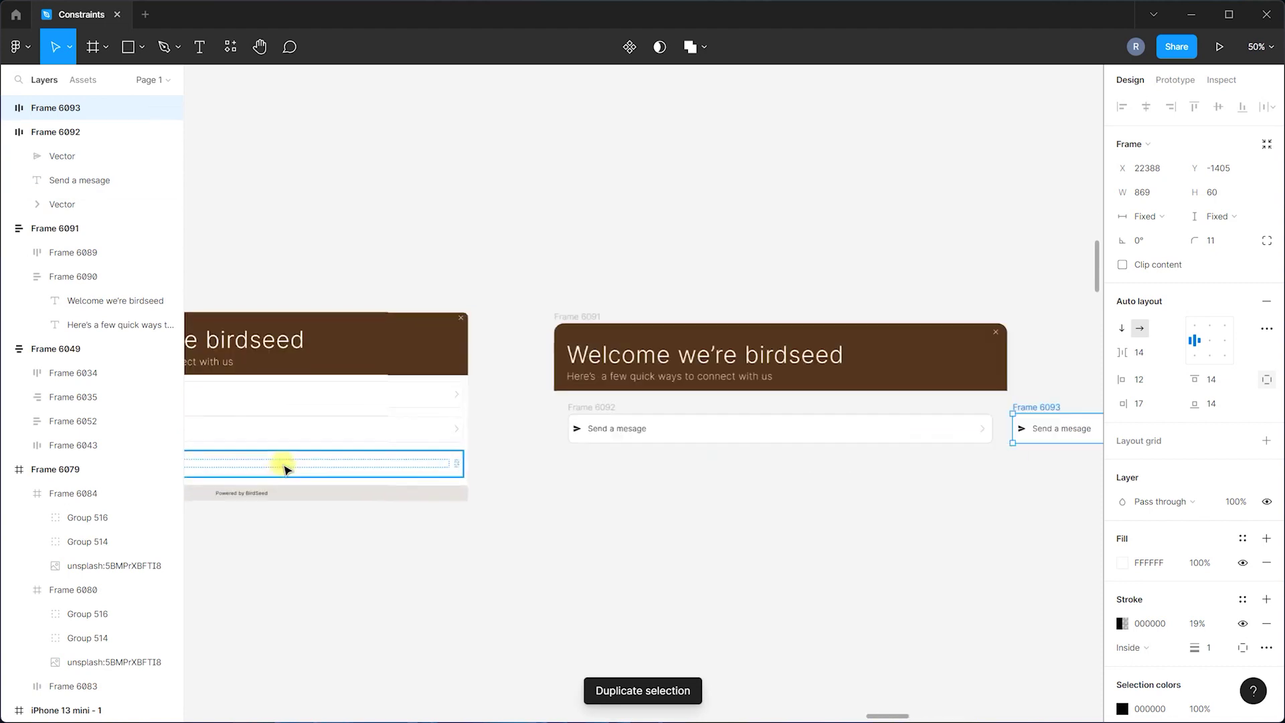
pyautogui.moveTo(1036, 411); pyautogui.dragTo(602, 453)
# Copy the search and phone icons from the second and third contact rows of Frame 6050.
pyautogui.hscroll(-3, 290, 422)
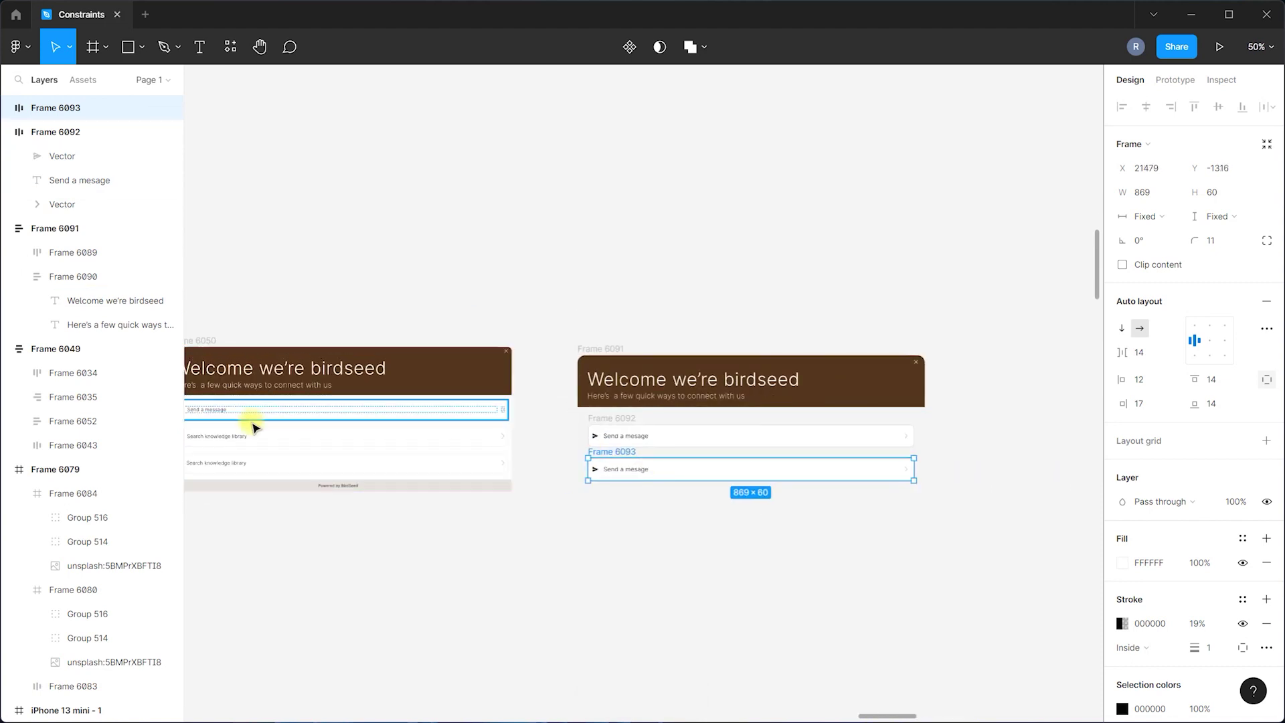
pyautogui.scroll(-2, 444, 491)
pyautogui.scroll(10, 281, 467)
pyautogui.click(342, 401)
pyautogui.doubleClick(339, 396)
pyautogui.doubleClick(338, 396)
pyautogui.keyDown('shift'); pyautogui.click(336, 472); pyautogui.keyUp('shift')
pyautogui.keyDown('shift'); pyautogui.doubleClick(335, 472); pyautogui.keyUp('shift')
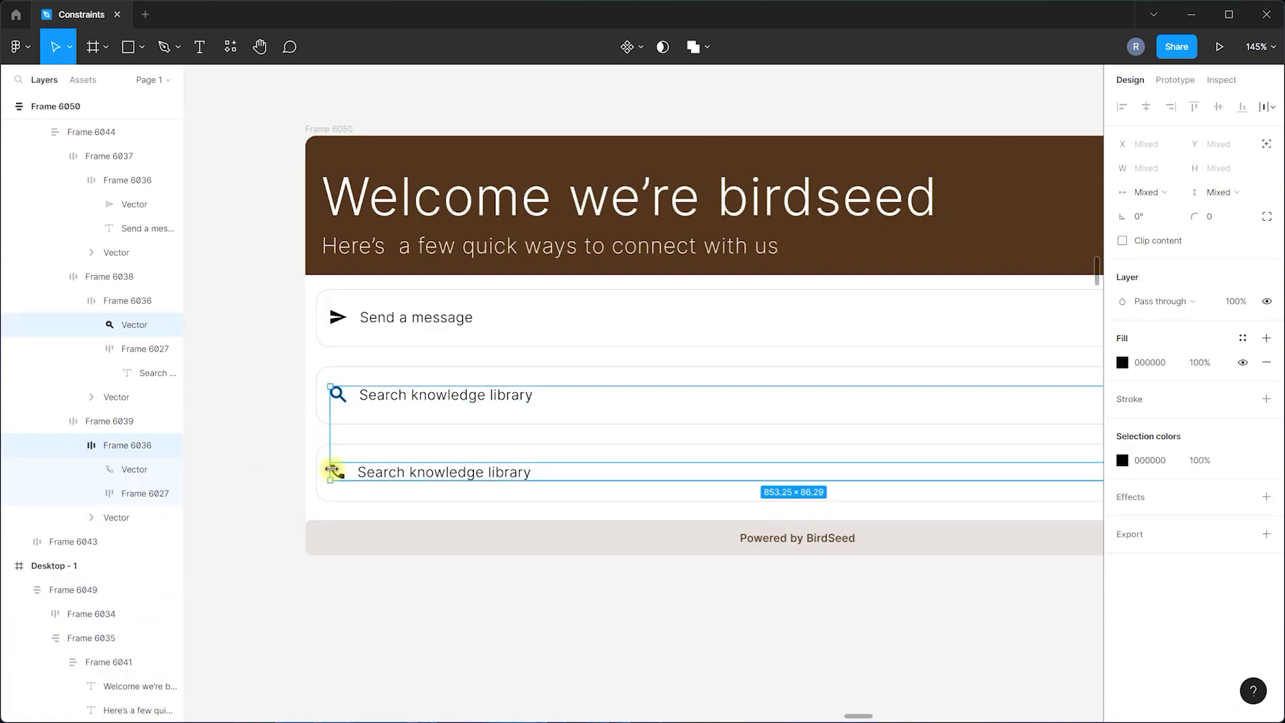
pyautogui.keyDown('shift'); pyautogui.doubleClick(343, 479); pyautogui.keyUp('shift')
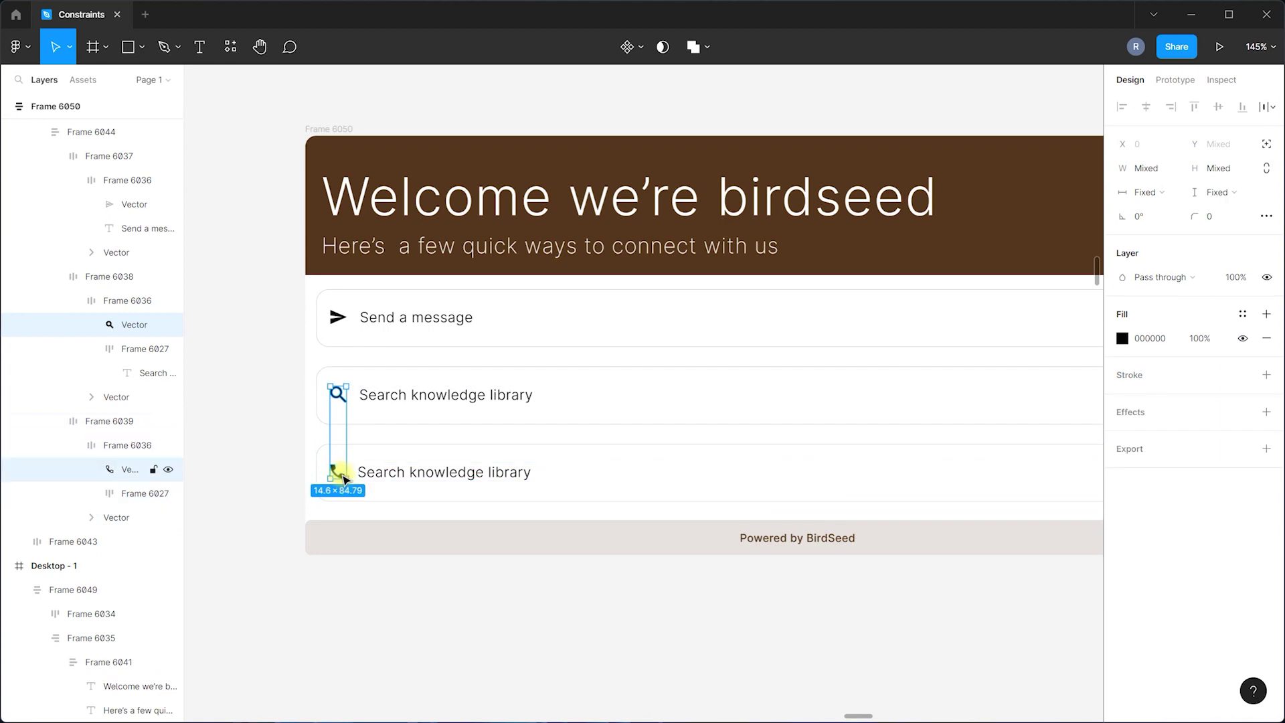
pyautogui.rightClick(343, 479)
pyautogui.click(379, 294)
# Paste the copied icons onto the empty canvas beside Frame 6093.
pyautogui.scroll(-5, 531, 499)
pyautogui.scroll(5, 792, 519)
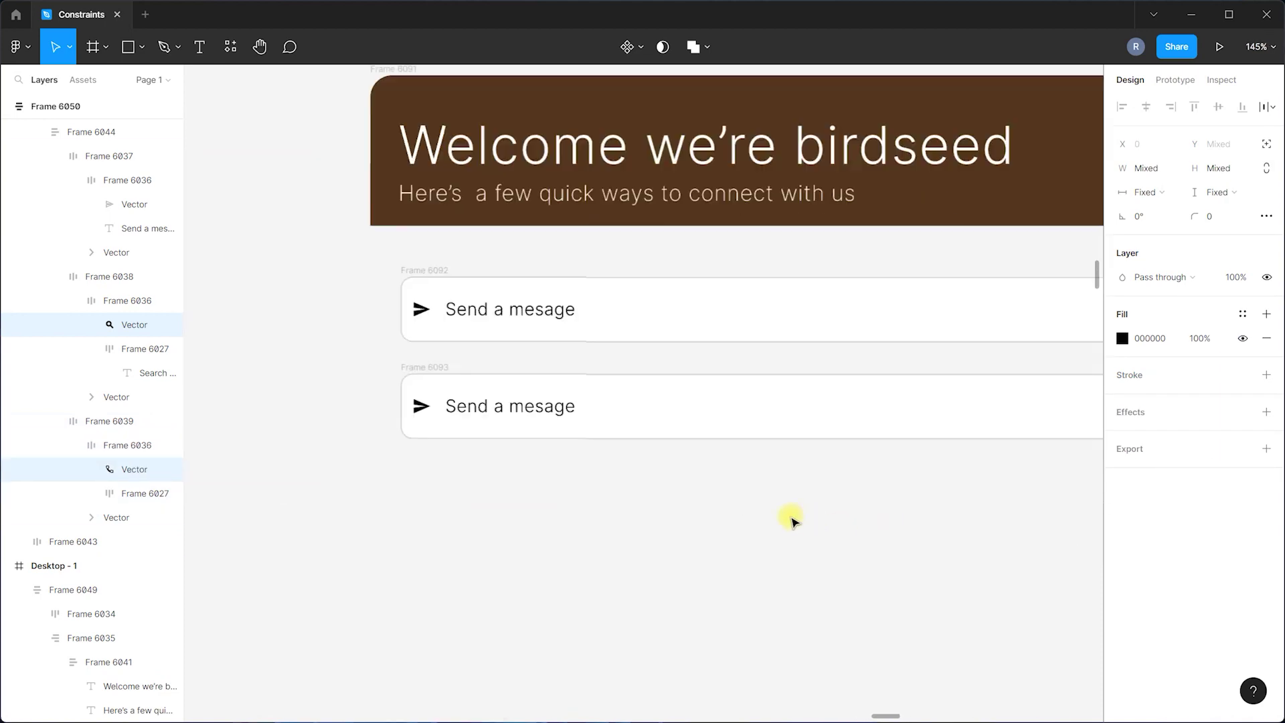
pyautogui.scroll(-2, 317, 453)
pyautogui.scroll(4, 335, 442)
pyautogui.rightClick(367, 425)
pyautogui.click(410, 436)
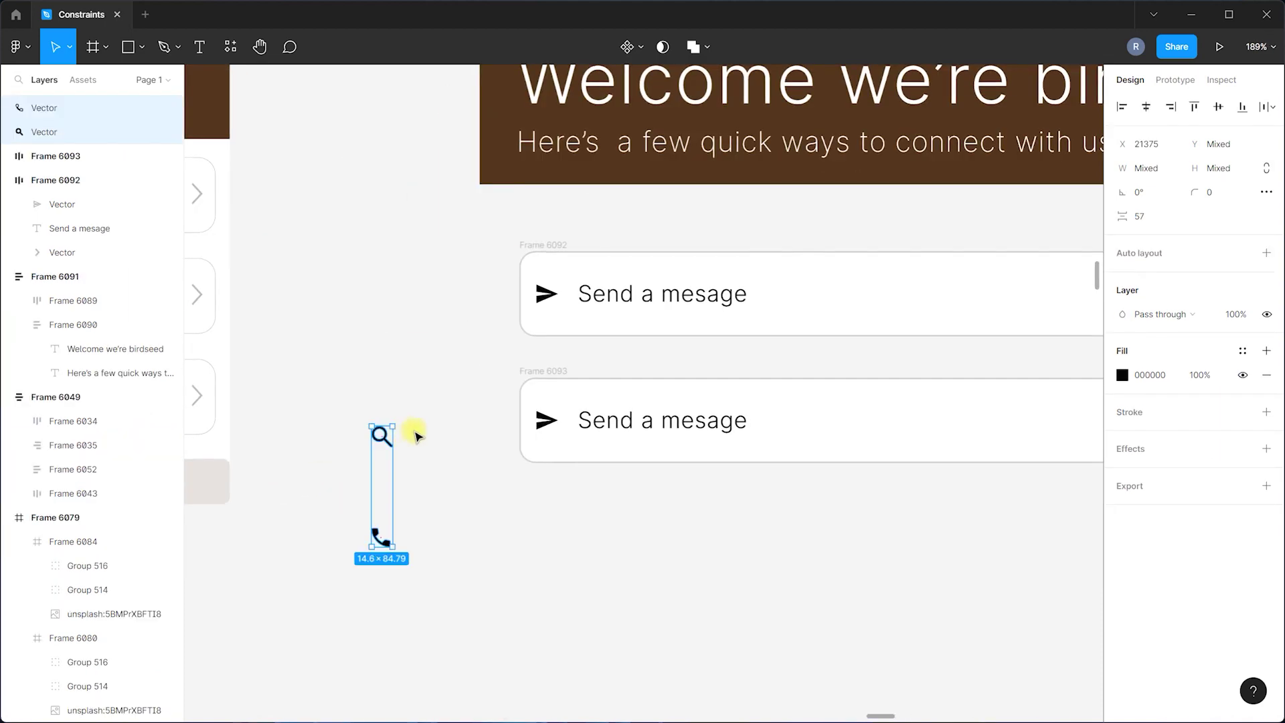
# Make Frame 6093 a "Search knowledge Library" row with the search icon and add a duplicate "Call us" row with the phone icon below it.
pyautogui.doubleClick(716, 420)
pyautogui.moveTo(754, 421); pyautogui.dragTo(583, 423)
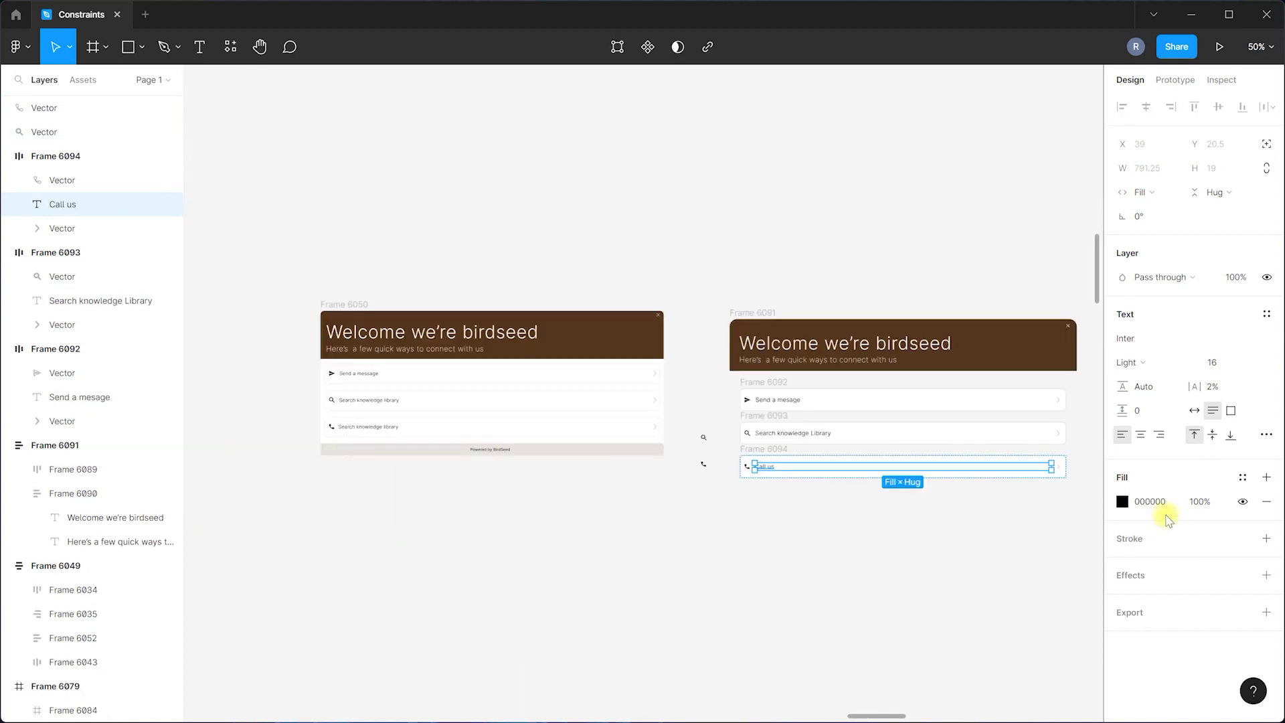
# Delete the loose search and phone icons left on the canvas beside the rows.
pyautogui.scroll(3, 1071, 498)
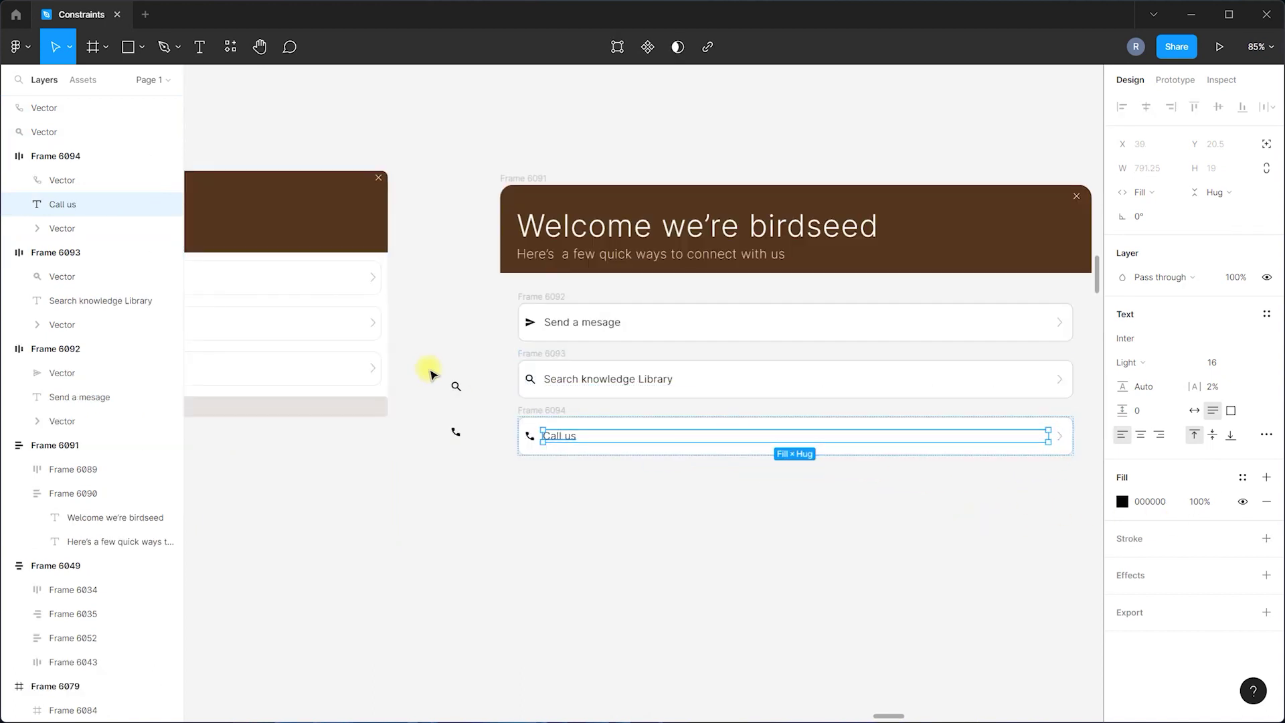
pyautogui.moveTo(430, 373); pyautogui.dragTo(492, 462)
pyautogui.press('Delete')
# Add the text "Powered by Birdseed" centred below the "Call us" row.
pyautogui.scroll(-2, 525, 425)
pyautogui.scroll(5, 244, 415)
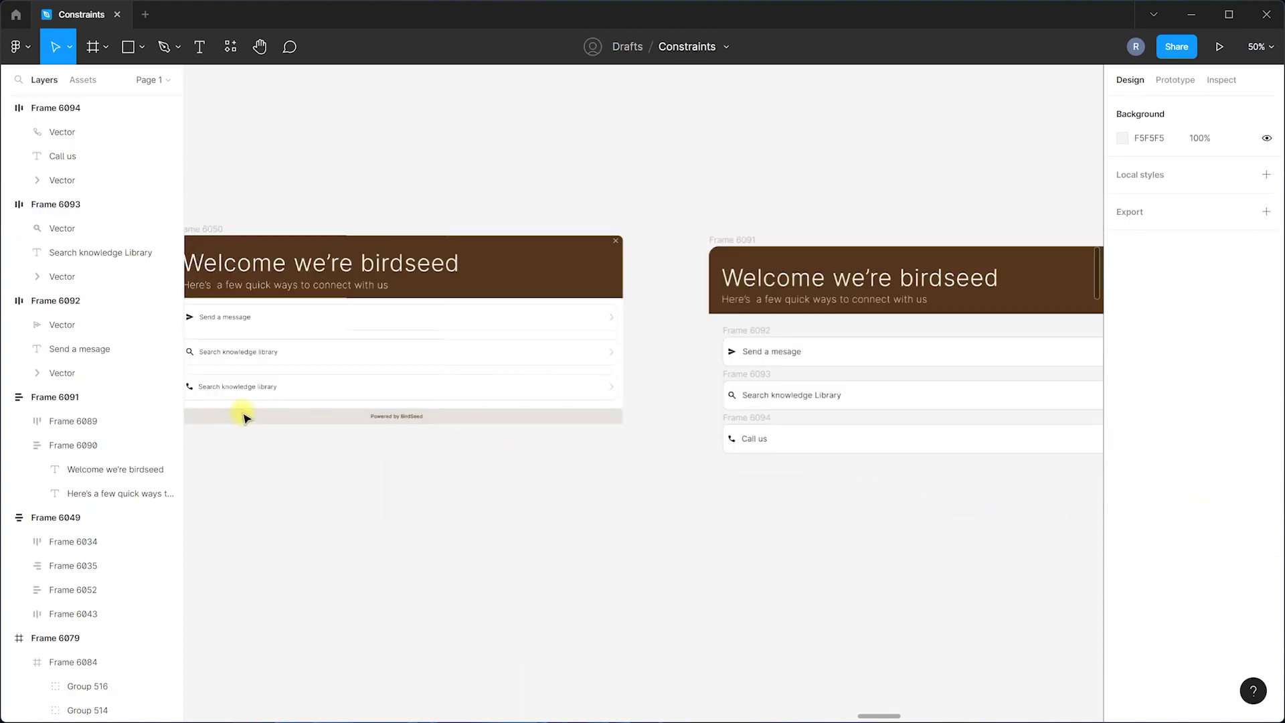
pyautogui.scroll(-3, 312, 411)
pyautogui.scroll(3, 1043, 430)
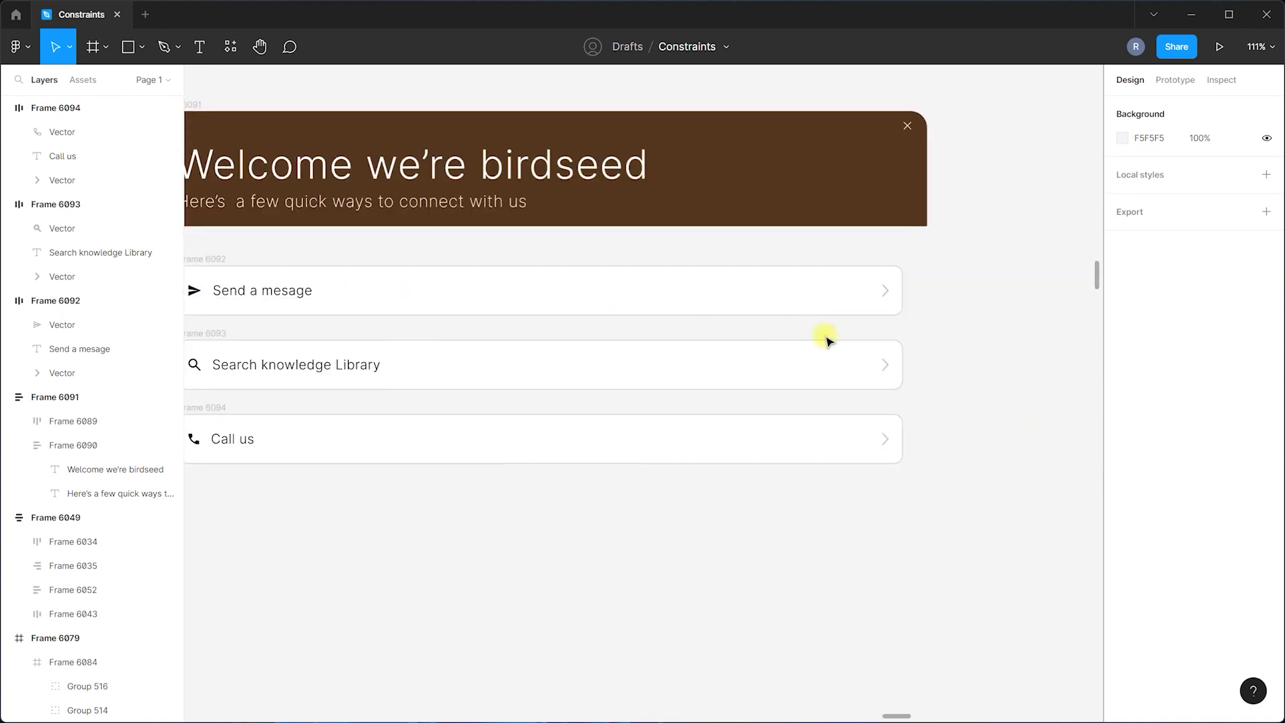
pyautogui.scroll(-1, 826, 338)
pyautogui.click(190, 50)
pyautogui.click(513, 464)
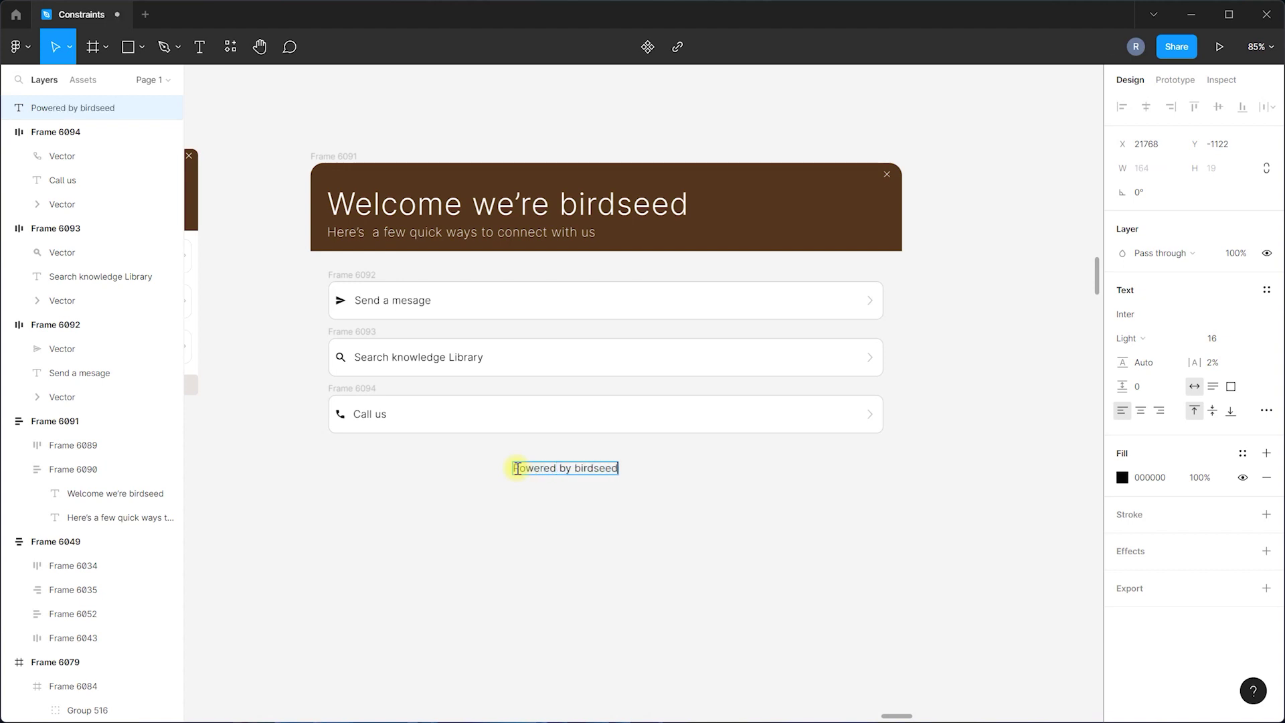
pyautogui.doubleClick(581, 467)
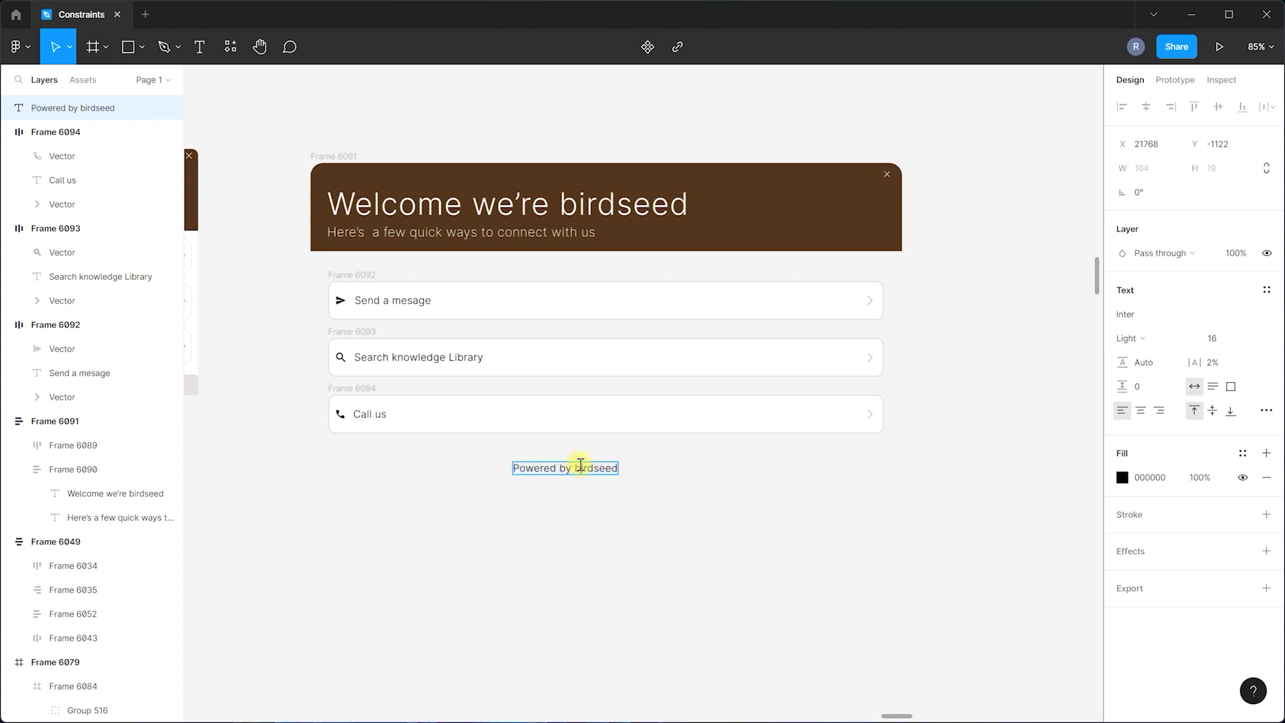
pyautogui.click(663, 492)
# Wrap the "Powered by Birdseed" text in an auto layout frame.
pyautogui.click(583, 476)
pyautogui.hotkey('shift', 'a')
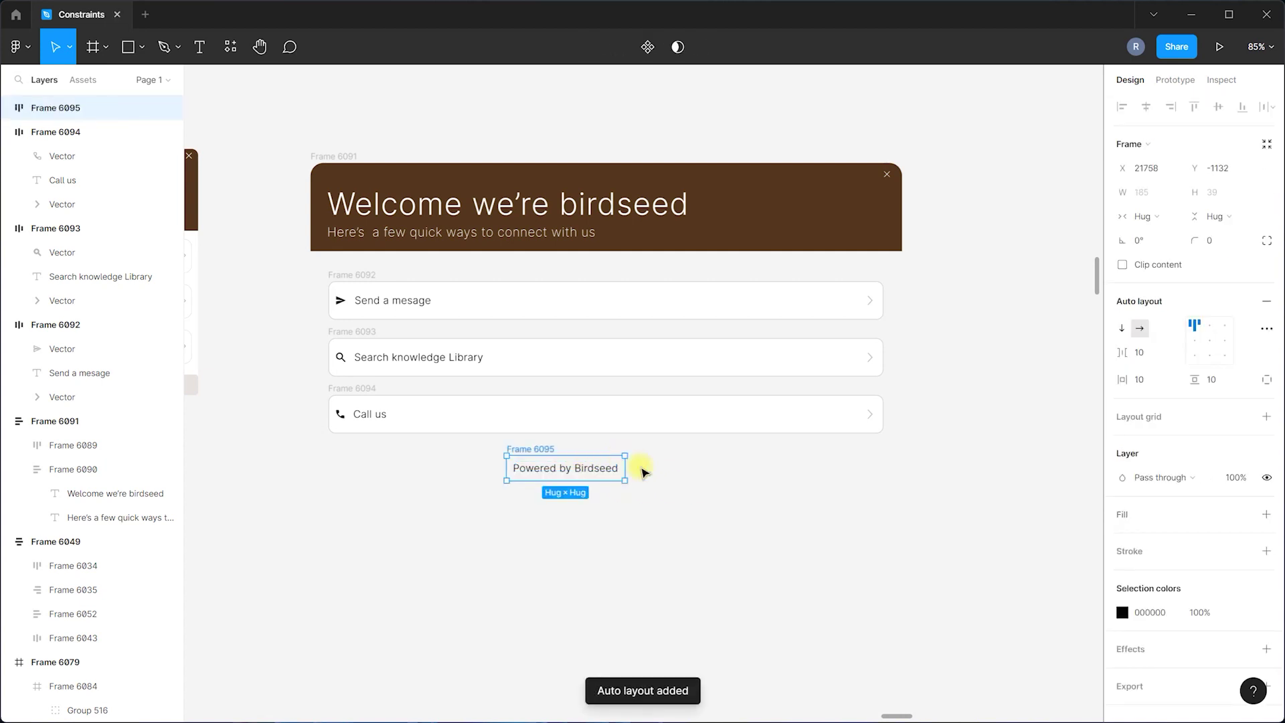
pyautogui.click(1158, 218)
pyautogui.doubleClick(584, 468)
pyautogui.click(1153, 193)
pyautogui.click(1162, 175)
pyautogui.click(605, 500)
# Stretch Frame 6095 on both sides to a width of 869, matching the rows, and align its text top center.
pyautogui.click(570, 454)
pyautogui.moveTo(625, 464); pyautogui.dragTo(881, 471)
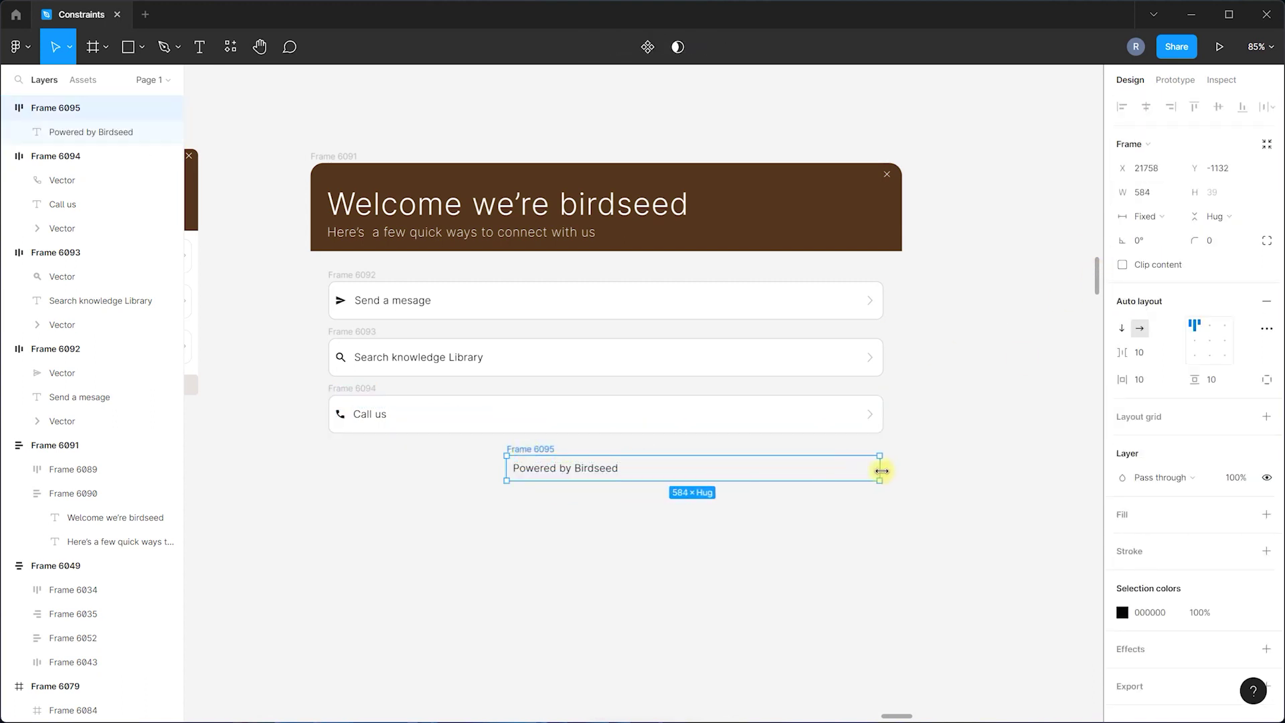
pyautogui.moveTo(483, 465); pyautogui.dragTo(324, 466)
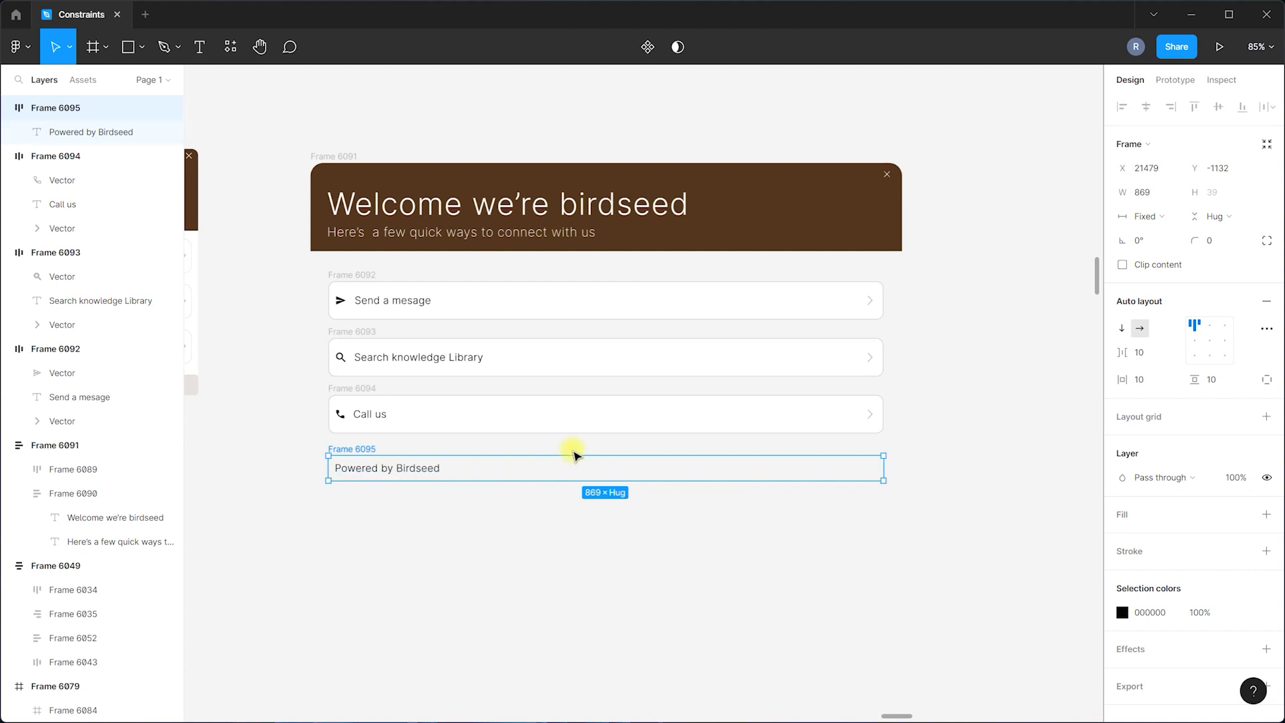
pyautogui.click(1209, 325)
pyautogui.click(991, 415)
pyautogui.click(826, 471)
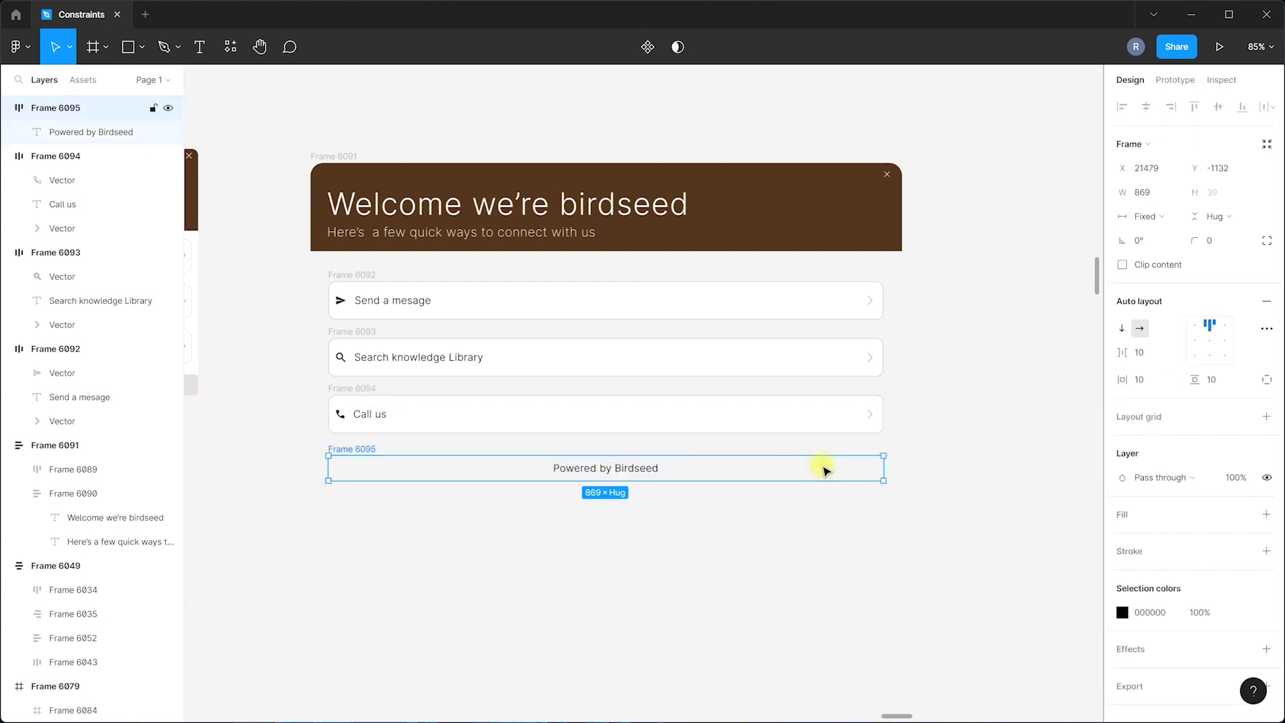
# Give Frame 6095 a solid fill of E5E1DD sampled from the footer of the original dialog.
pyautogui.click(1122, 515)
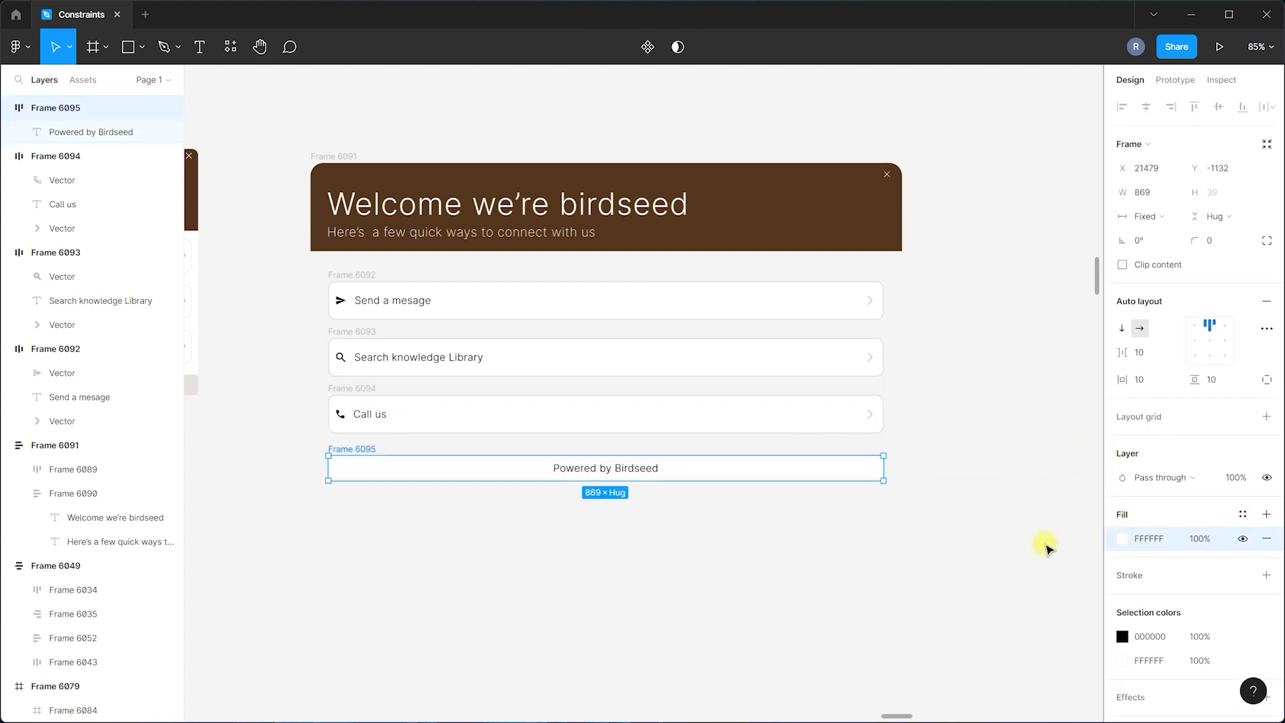
pyautogui.click(1123, 540)
pyautogui.click(945, 554)
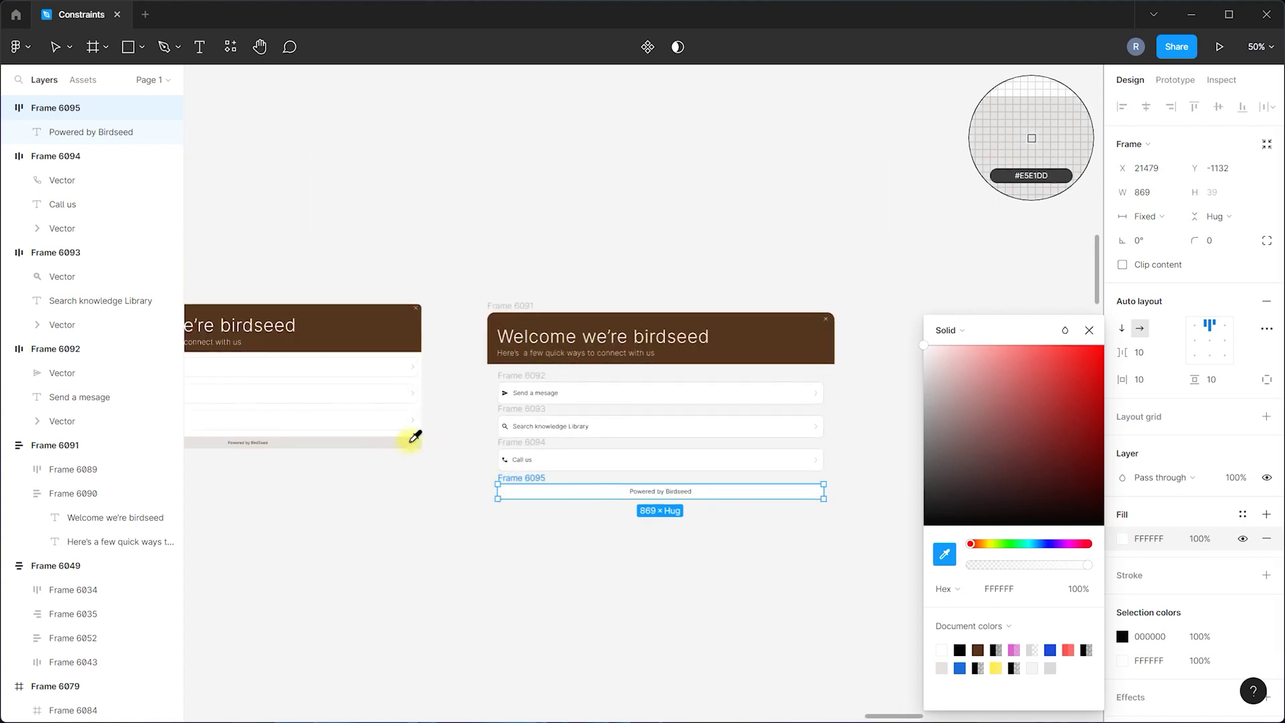
pyautogui.click(676, 480)
# Change the "Powered by Birdseed" text color to the brown document color 513319.
pyautogui.scroll(3, 677, 481)
pyautogui.doubleClick(633, 506)
pyautogui.click(1122, 502)
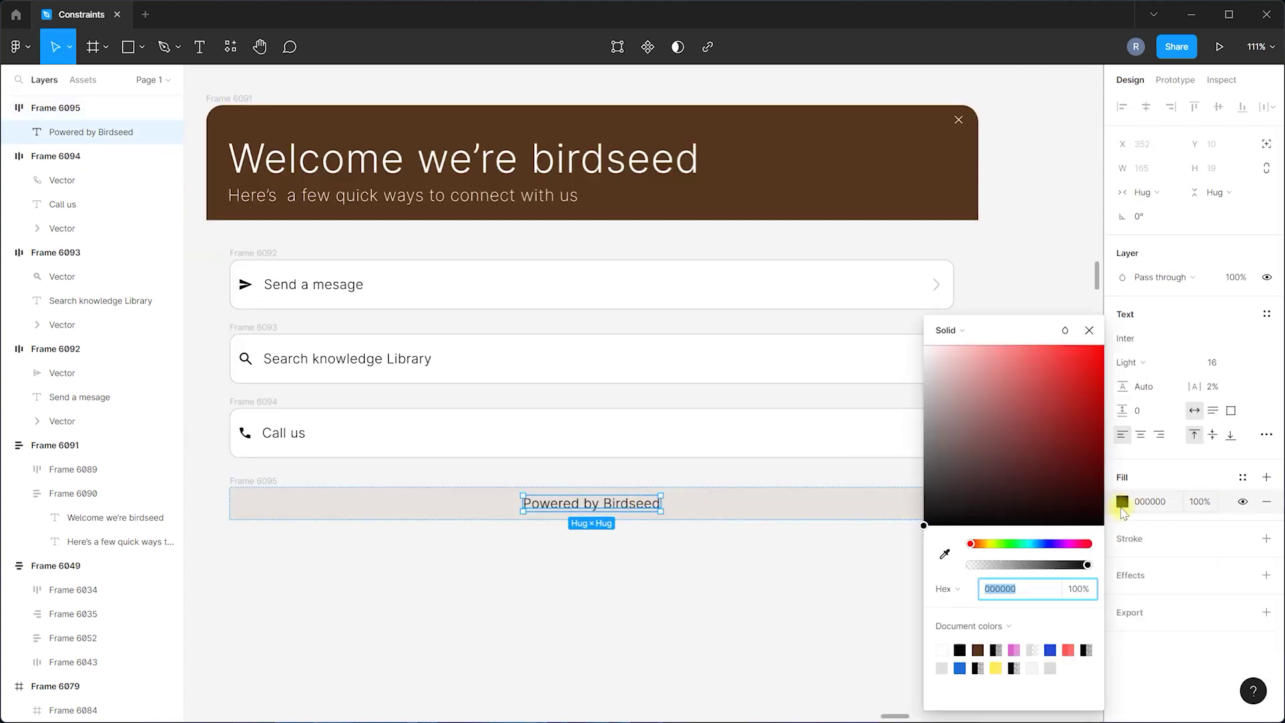
pyautogui.click(978, 649)
pyautogui.press('Escape')
# Give Frame 6095 a corner radius of 9 and widen it on both sides to match the header's width.
pyautogui.scroll(-3, 683, 528)
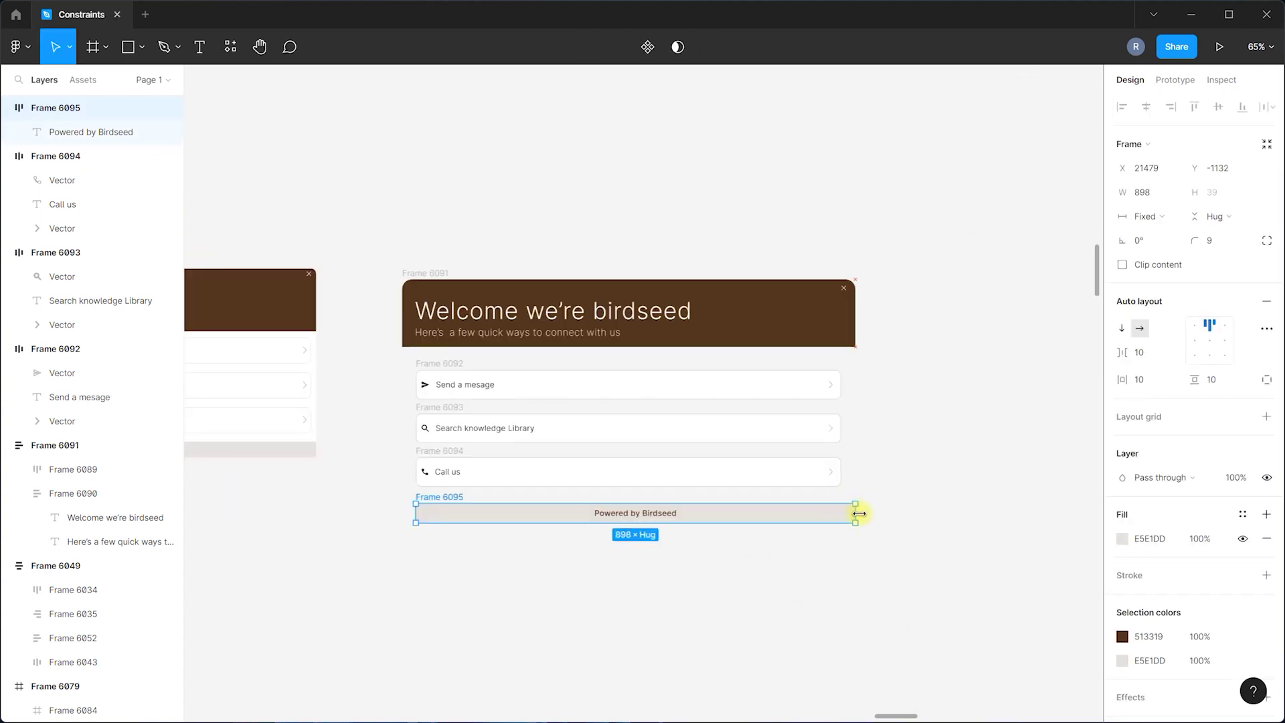
pyautogui.click(428, 525)
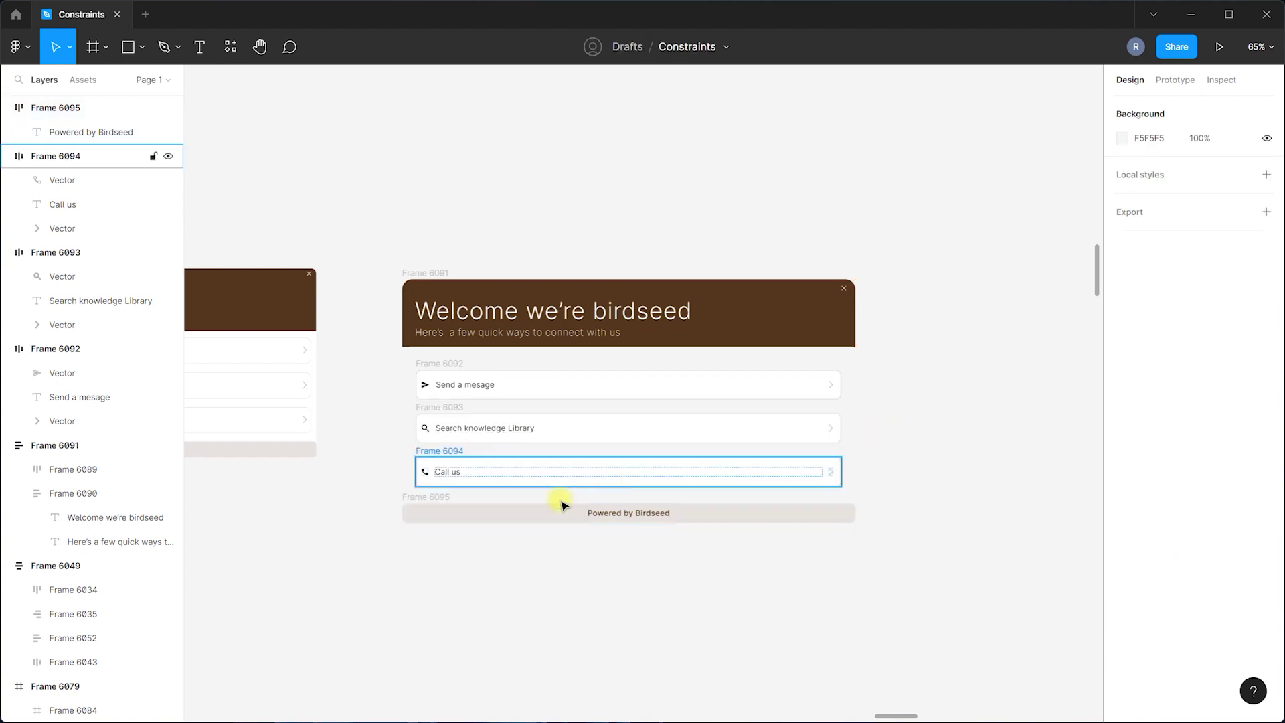
# Wrap the header, the three contact rows and the footer in one vertical auto layout frame with an item spacing of 22.
pyautogui.click(455, 453)
pyautogui.moveTo(350, 243); pyautogui.dragTo(987, 634)
pyautogui.hotkey('shift', 'a')
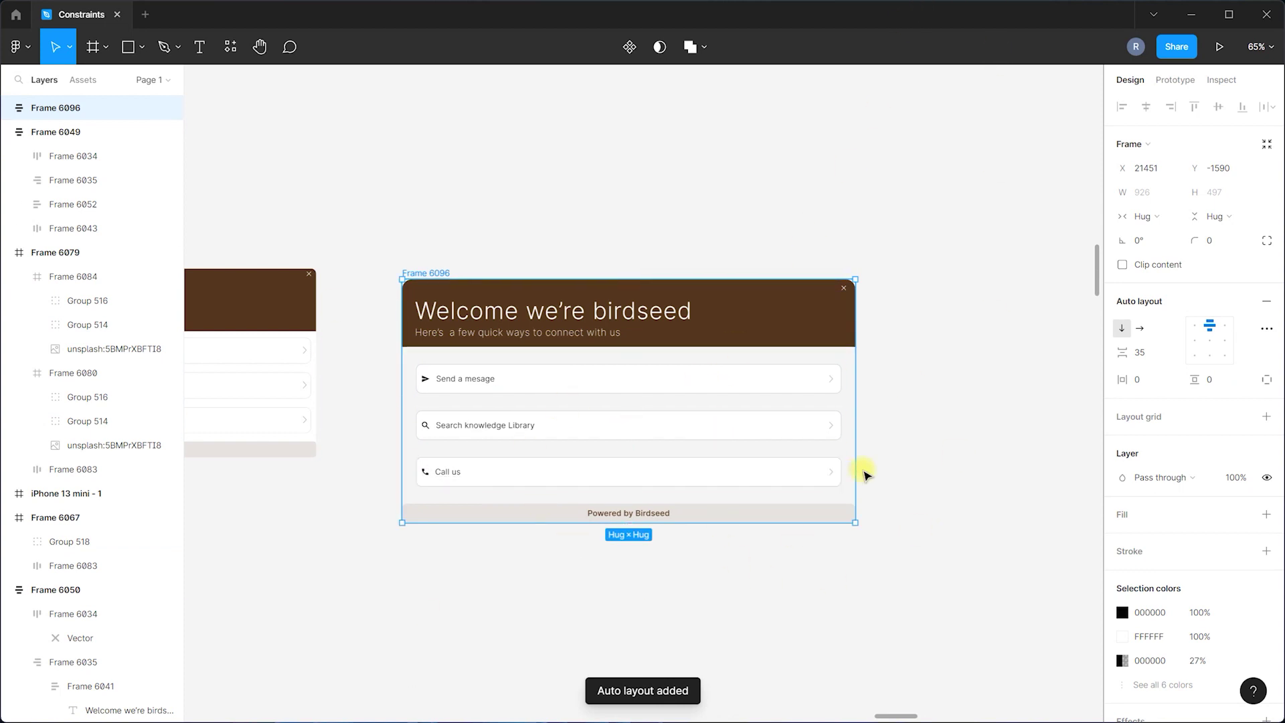
pyautogui.moveTo(622, 355); pyautogui.dragTo(623, 350)
pyautogui.click(967, 381)
# Add a solid white FFFFFF fill to Frame 6096.
pyautogui.click(415, 274)
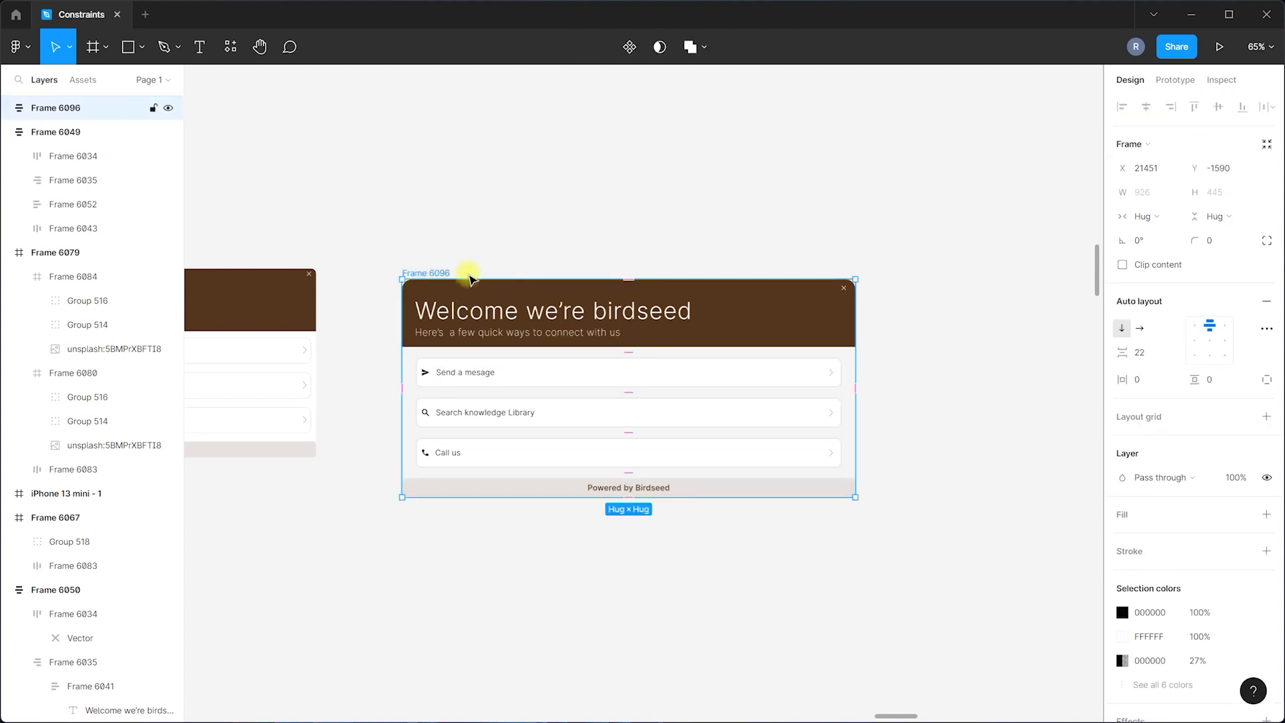
pyautogui.click(1122, 539)
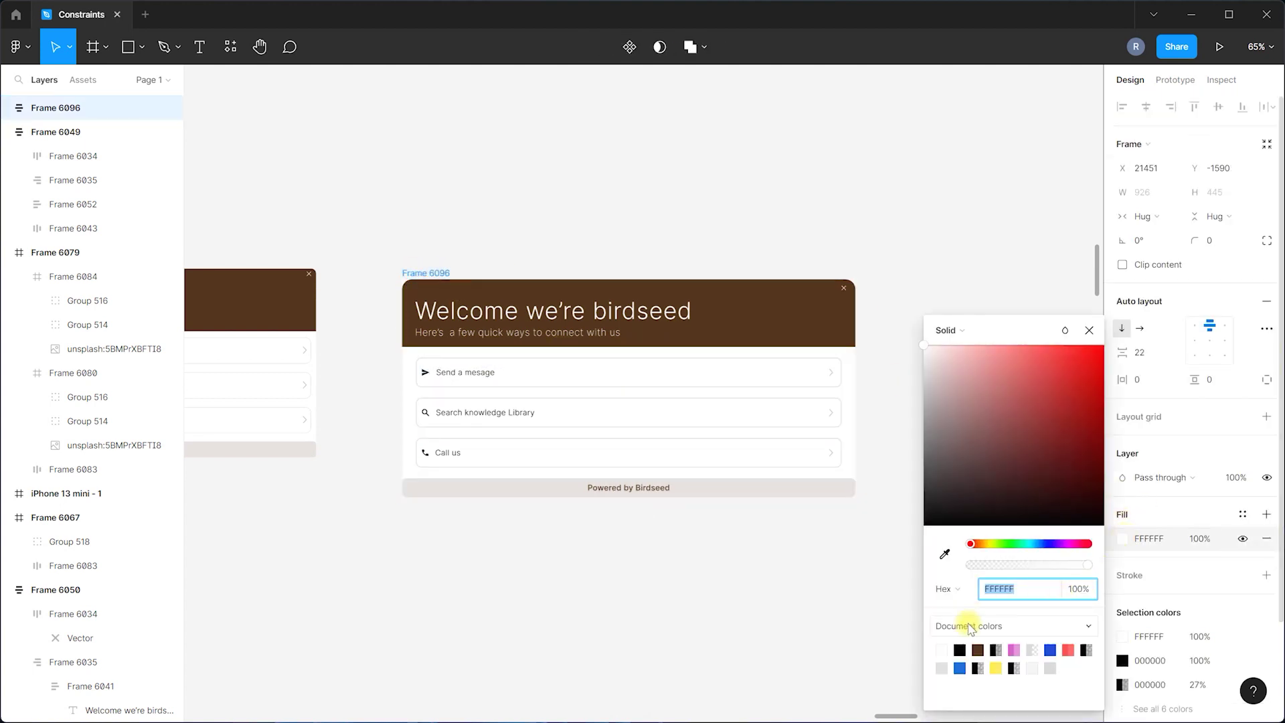
pyautogui.click(891, 569)
# Move Frame 6096 slightly down and to the right and set its corner radius to 9.
pyautogui.click(430, 274)
pyautogui.moveTo(430, 274); pyautogui.dragTo(446, 297)
pyautogui.click(977, 359)
pyautogui.click(461, 293)
pyautogui.moveTo(1195, 240); pyautogui.dragTo(1235, 224)
pyautogui.click(829, 235)
# Test the responsiveness of Frame 6096 by stretching it to a width of about 1753, and undo the resize.
pyautogui.scroll(-5, 499, 493)
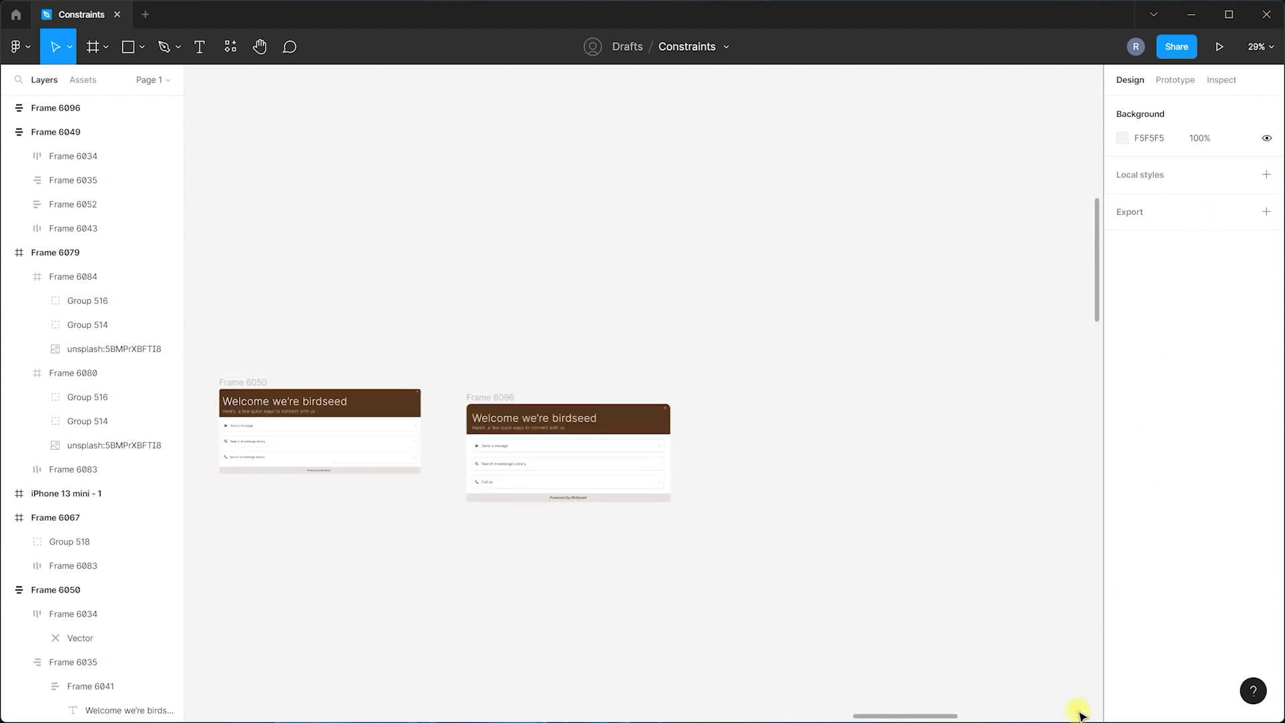
pyautogui.scroll(-5, 539, 423)
pyautogui.scroll(5, 533, 376)
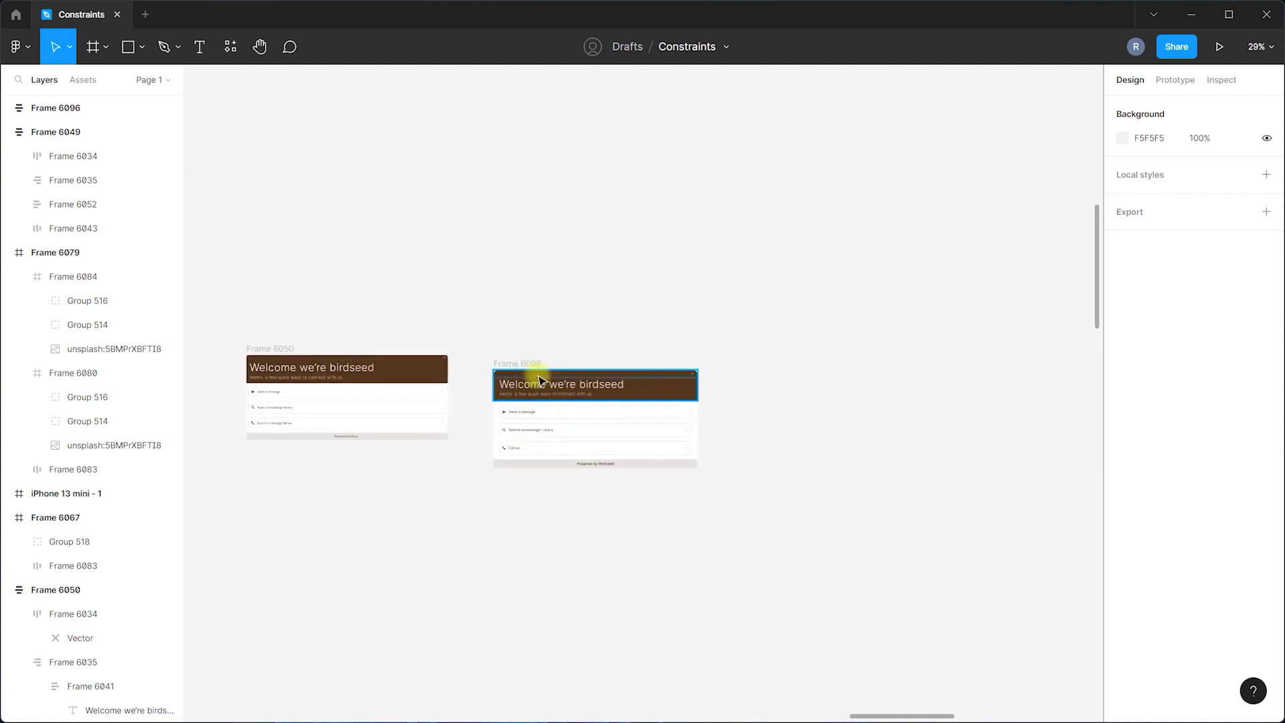
pyautogui.click(525, 365)
pyautogui.scroll(3, 759, 434)
pyautogui.moveTo(629, 405); pyautogui.dragTo(927, 410)
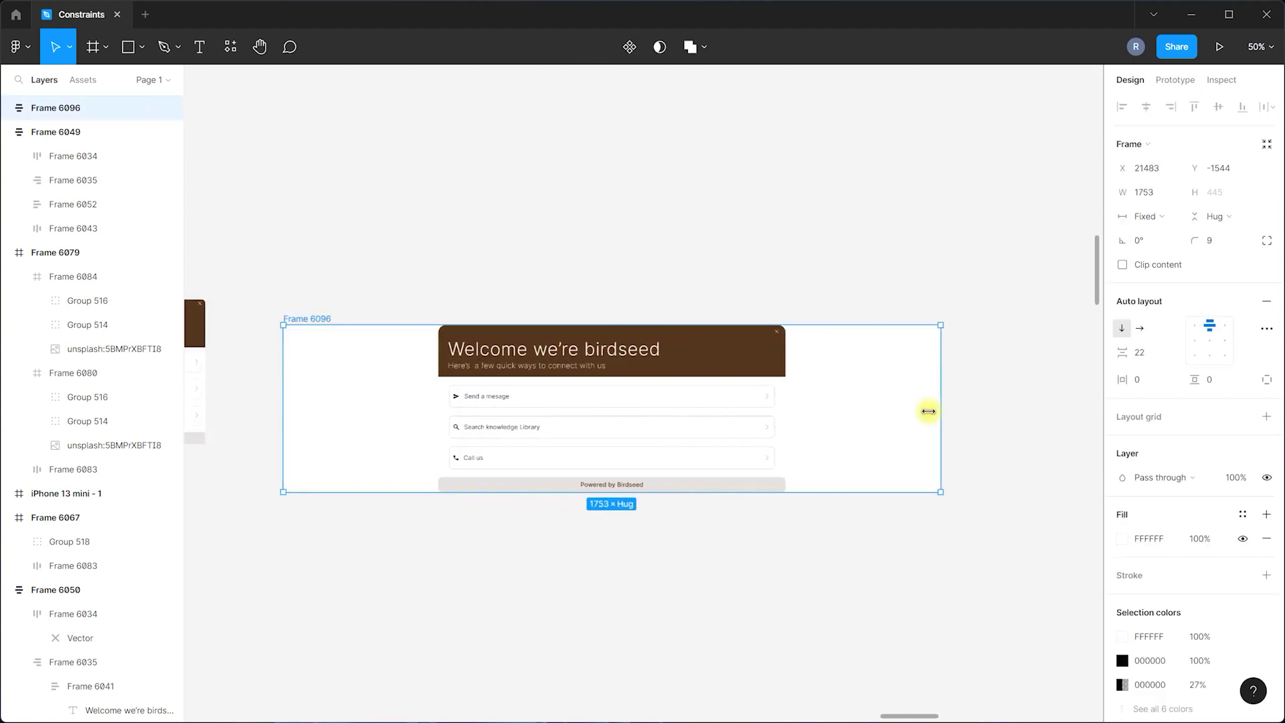
pyautogui.hotkey('ctrl', 'z')
# Set the header's title and subtitle texts to Fill container width.
pyautogui.scroll(1, 327, 310)
pyautogui.click(545, 276)
pyautogui.click(547, 280)
pyautogui.scroll(-3, 693, 314)
pyautogui.scroll(5, 660, 299)
pyautogui.scroll(-5, 529, 321)
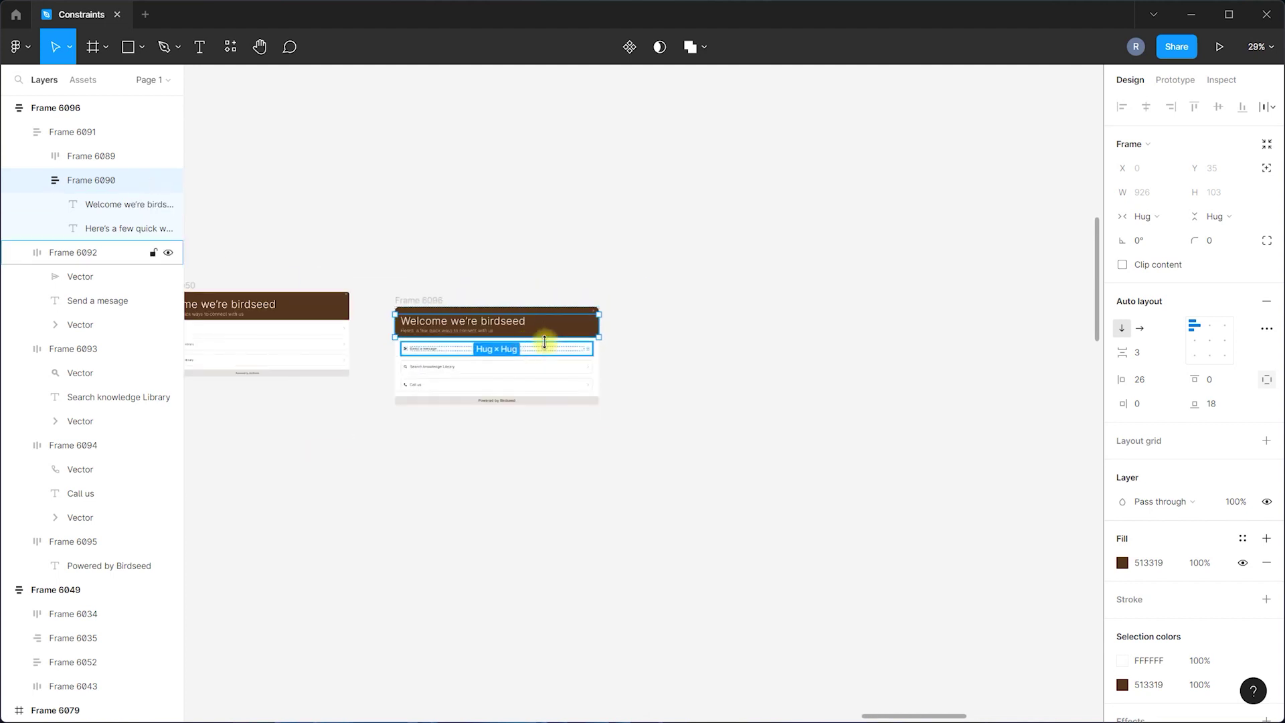
pyautogui.scroll(5, 597, 315)
pyautogui.click(455, 289)
pyautogui.keyDown('shift'); pyautogui.click(362, 326); pyautogui.keyUp('shift')
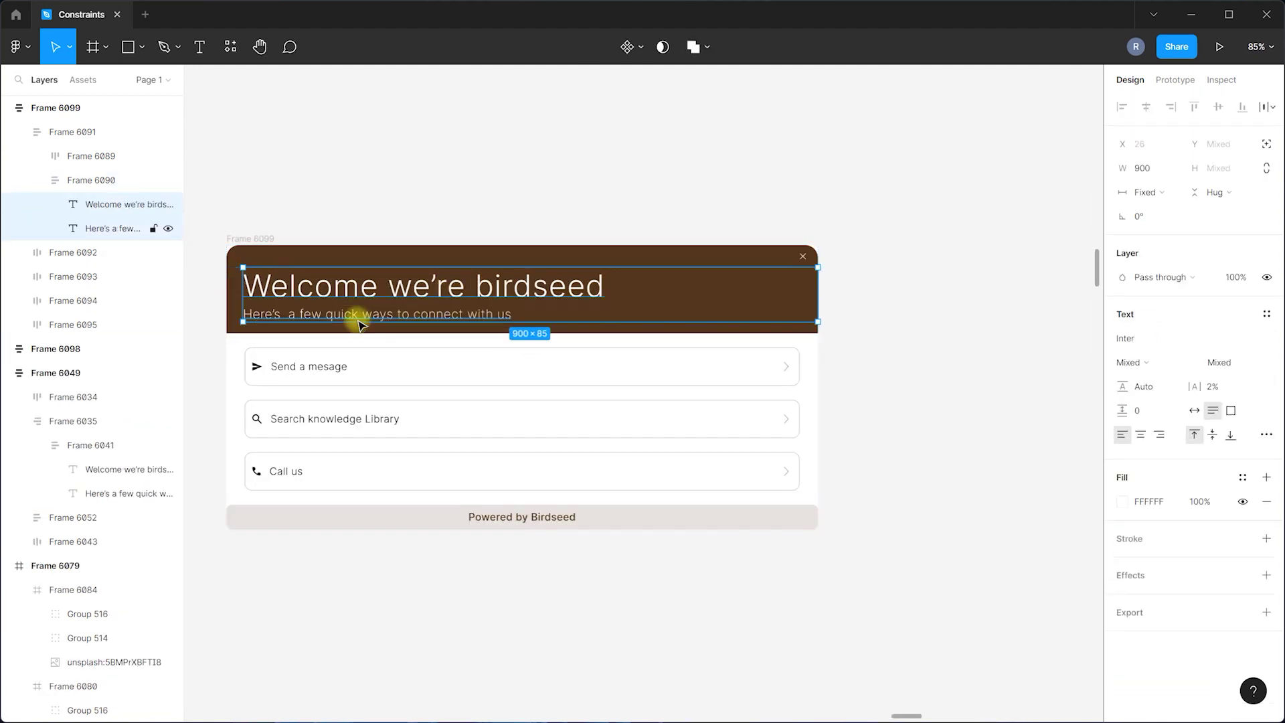
pyautogui.click(1147, 195)
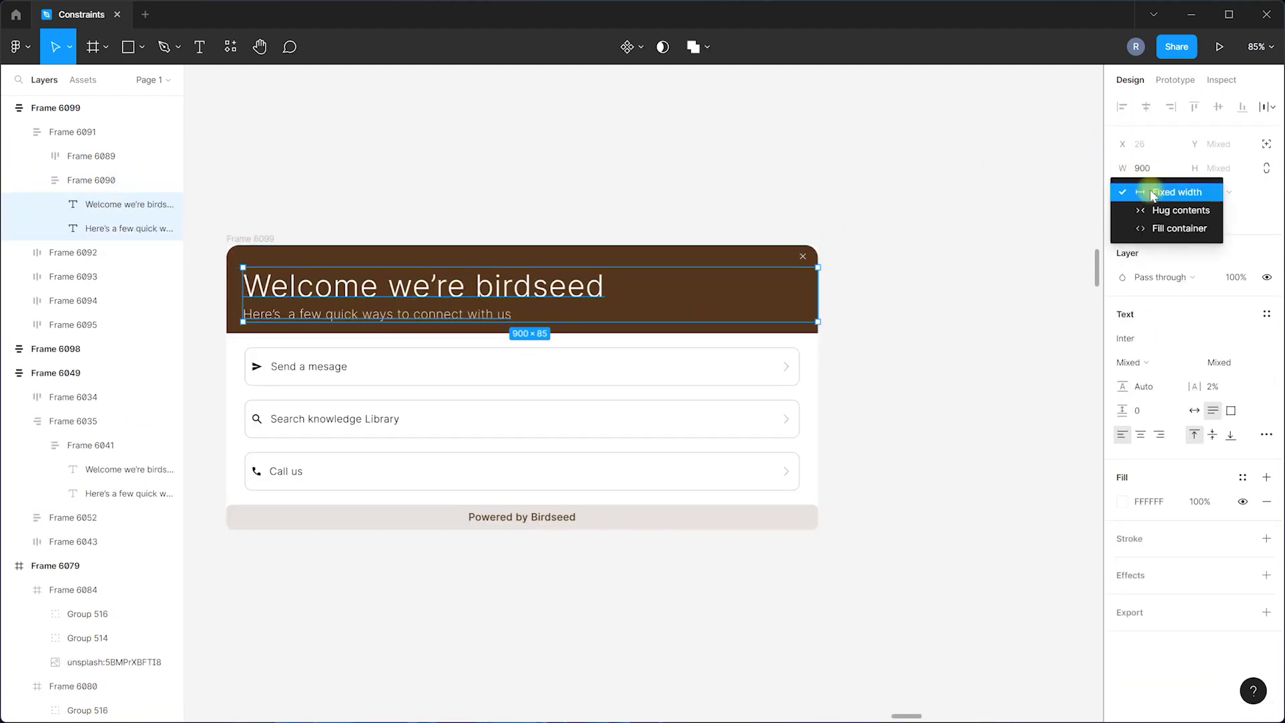
pyautogui.click(1141, 227)
# Set the width of Frame 6089, the header strip holding the close icon, to Fill container.
pyautogui.click(756, 259)
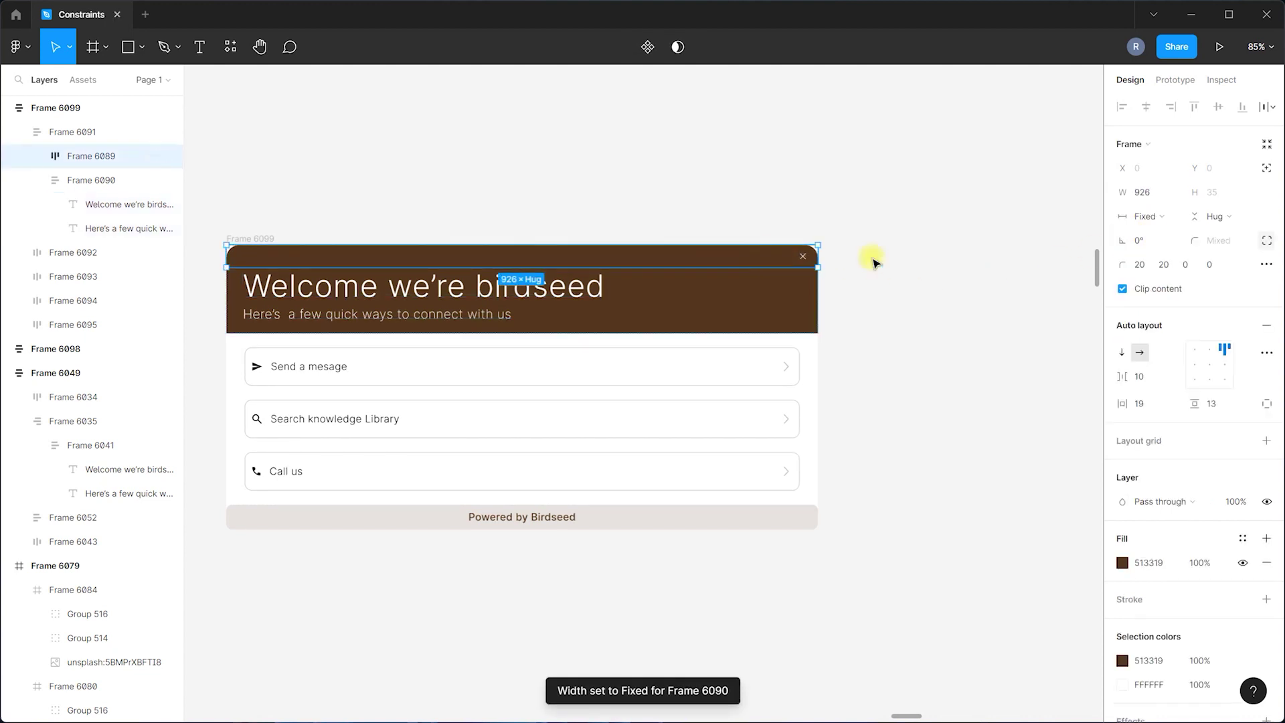
pyautogui.click(1159, 224)
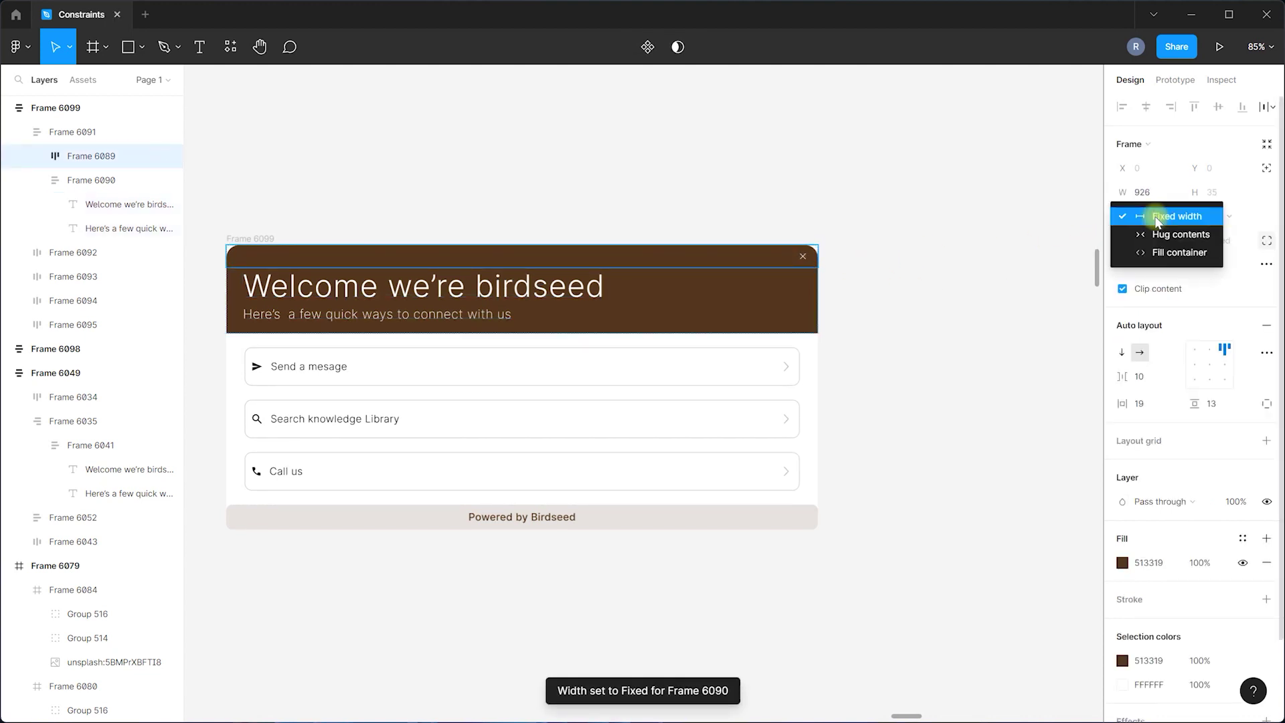
pyautogui.click(1160, 257)
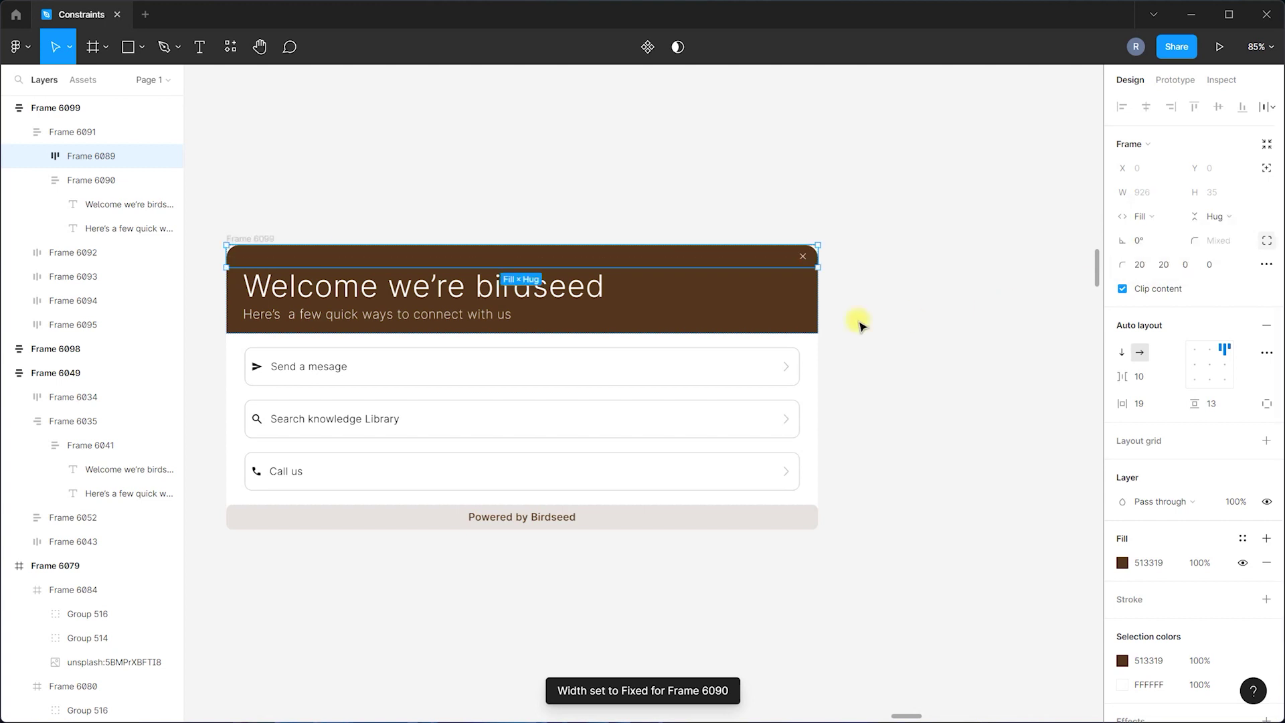
# Set the widths of the three contact rows, Frames 6092, 6093 and 6094, to Fill container.
pyautogui.click(375, 361)
pyautogui.keyDown('shift'); pyautogui.click(373, 415); pyautogui.keyUp('shift')
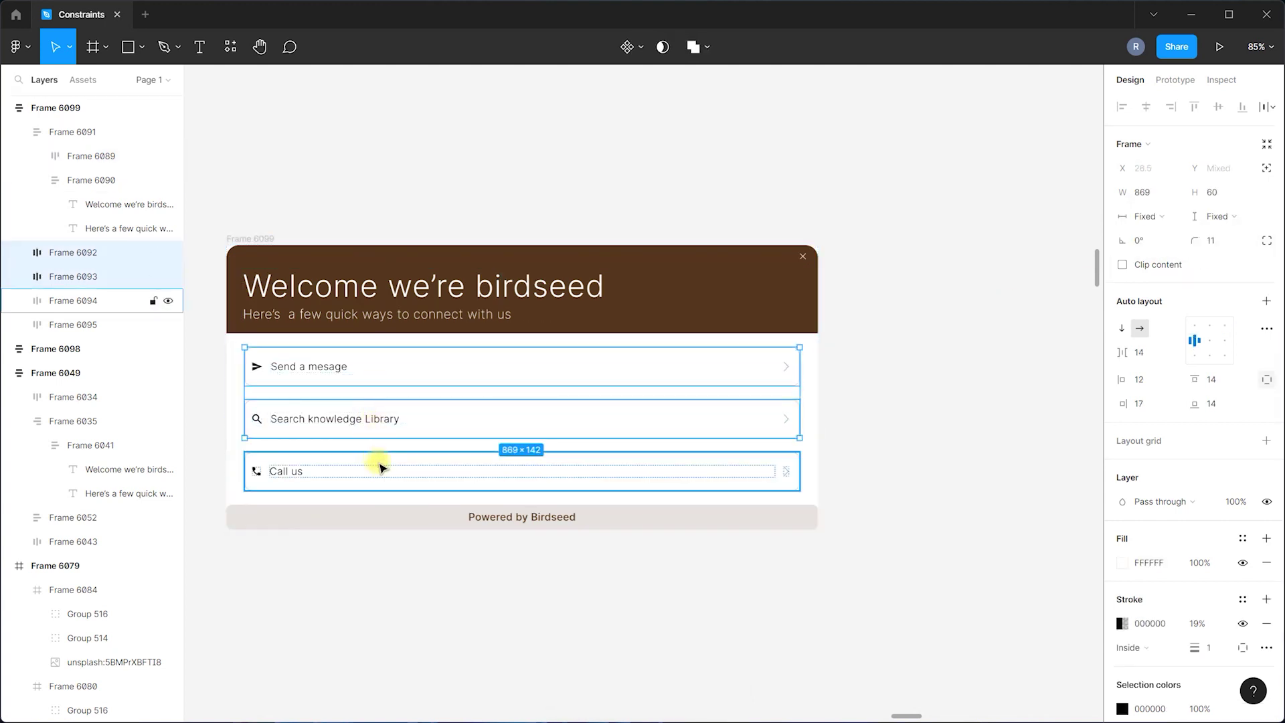
pyautogui.keyDown('shift'); pyautogui.click(373, 465); pyautogui.keyUp('shift')
pyautogui.click(1152, 221)
pyautogui.click(1138, 253)
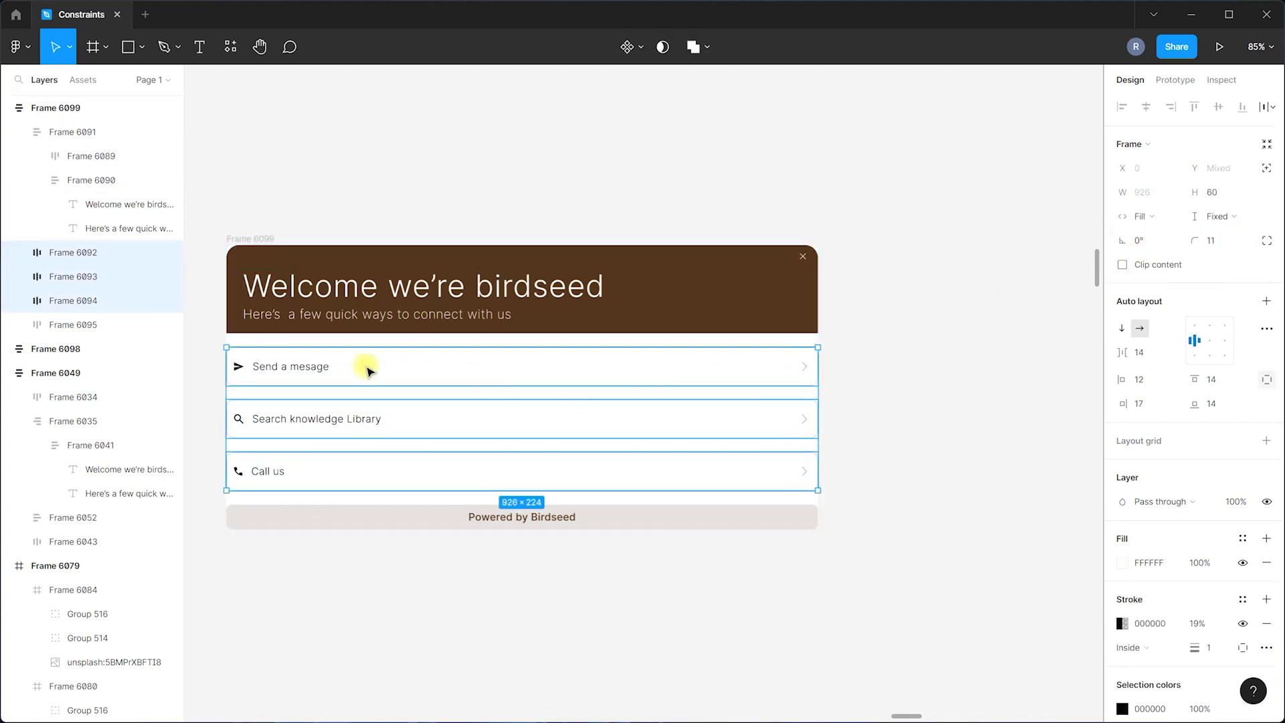
# Set the width of Frame 6095, the "Powered by Birdseed" footer bar, to Fill container.
pyautogui.click(296, 370)
pyautogui.click(297, 424)
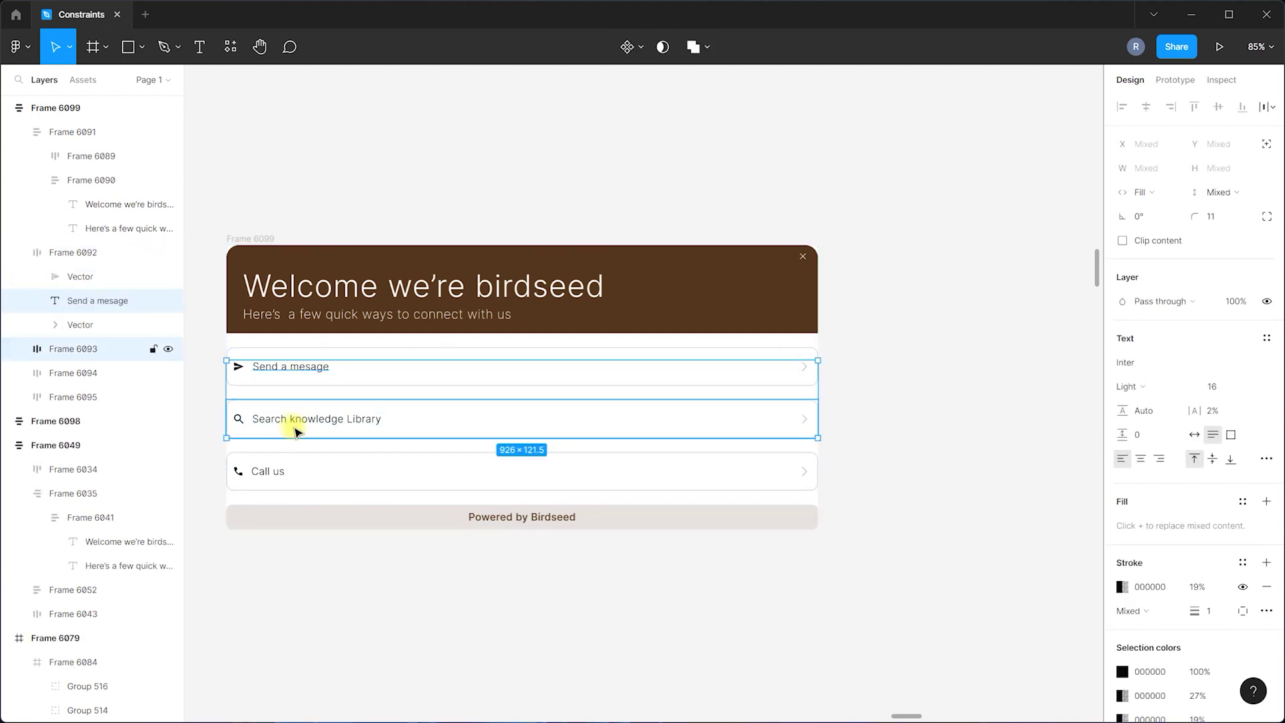
pyautogui.click(295, 426)
pyautogui.click(410, 504)
pyautogui.click(426, 522)
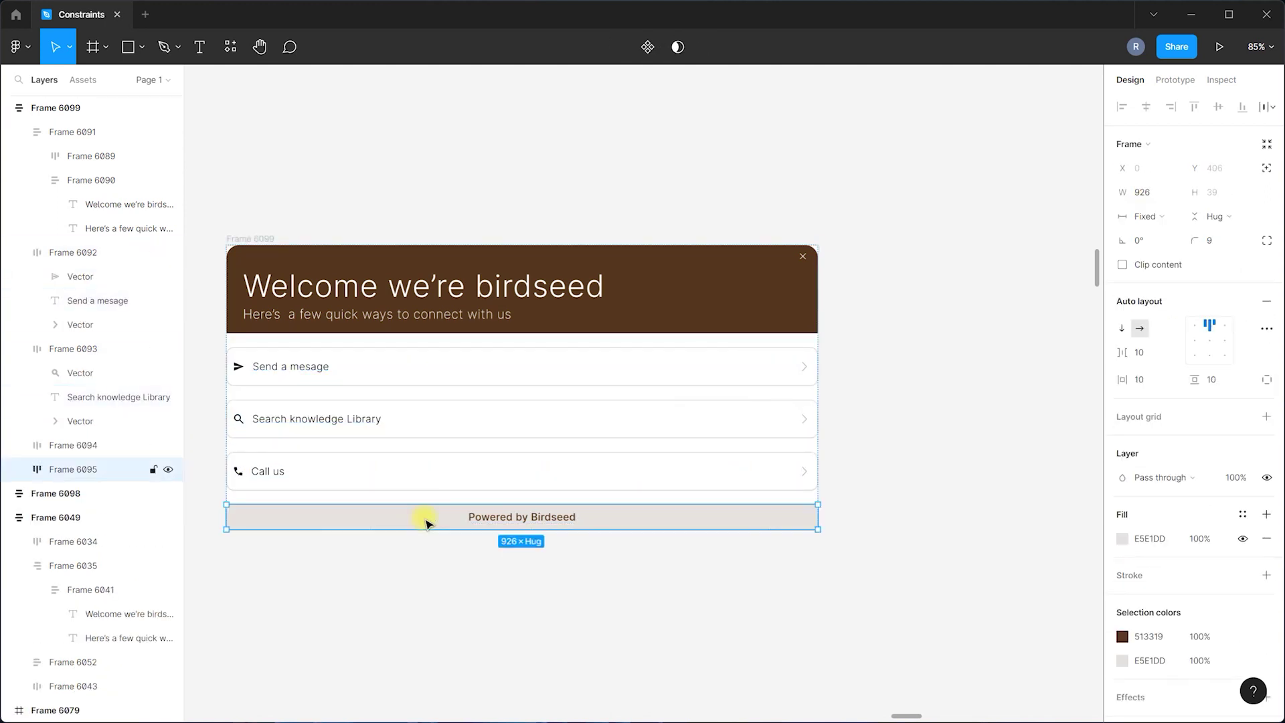
pyautogui.click(1143, 216)
pyautogui.click(1139, 251)
# Set the widths of header Frame 6091 and its text block Frame 6090 to Fill container.
pyautogui.click(760, 290)
pyautogui.click(1138, 216)
pyautogui.click(1136, 235)
pyautogui.doubleClick(601, 292)
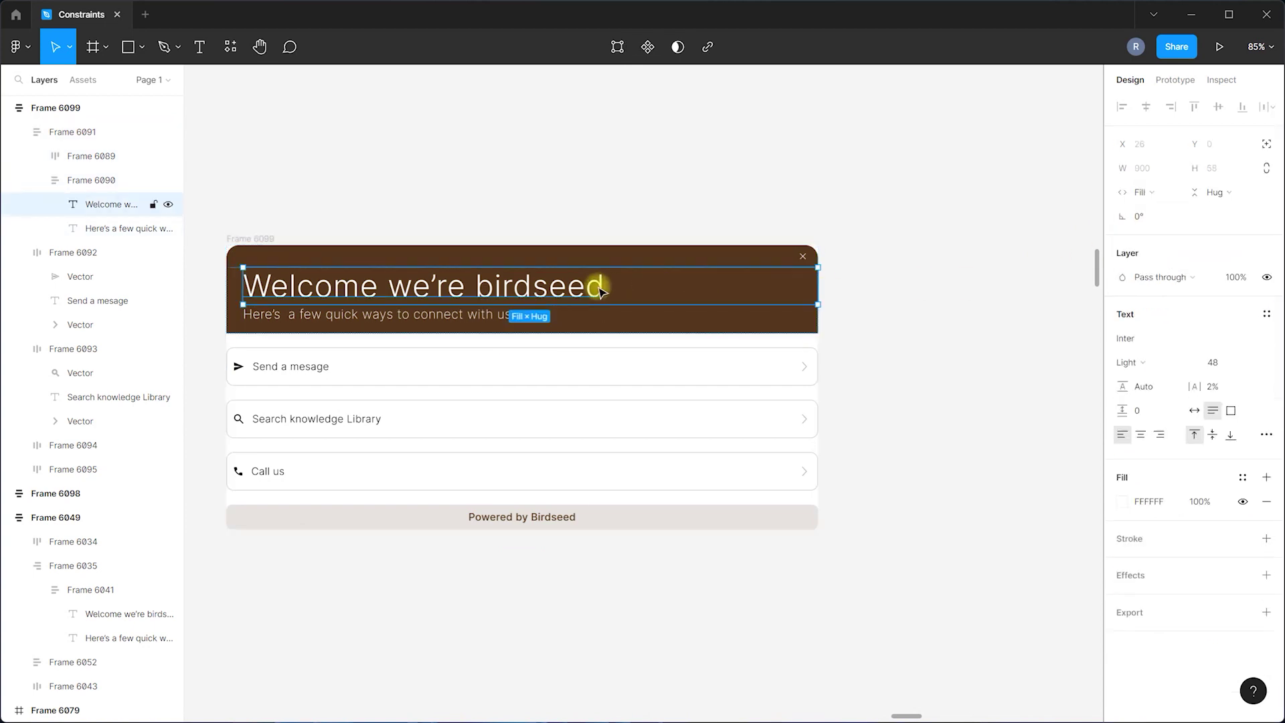
pyautogui.click(786, 316)
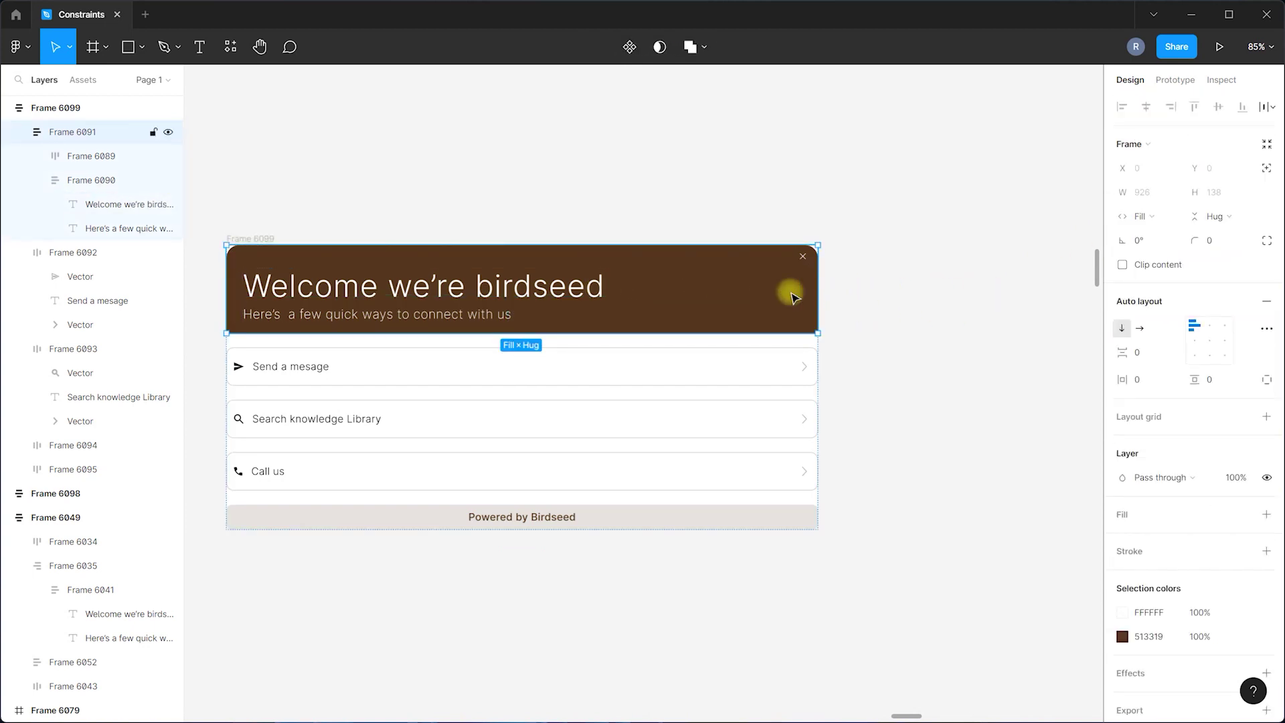
pyautogui.click(792, 297)
pyautogui.click(1140, 216)
pyautogui.click(1136, 250)
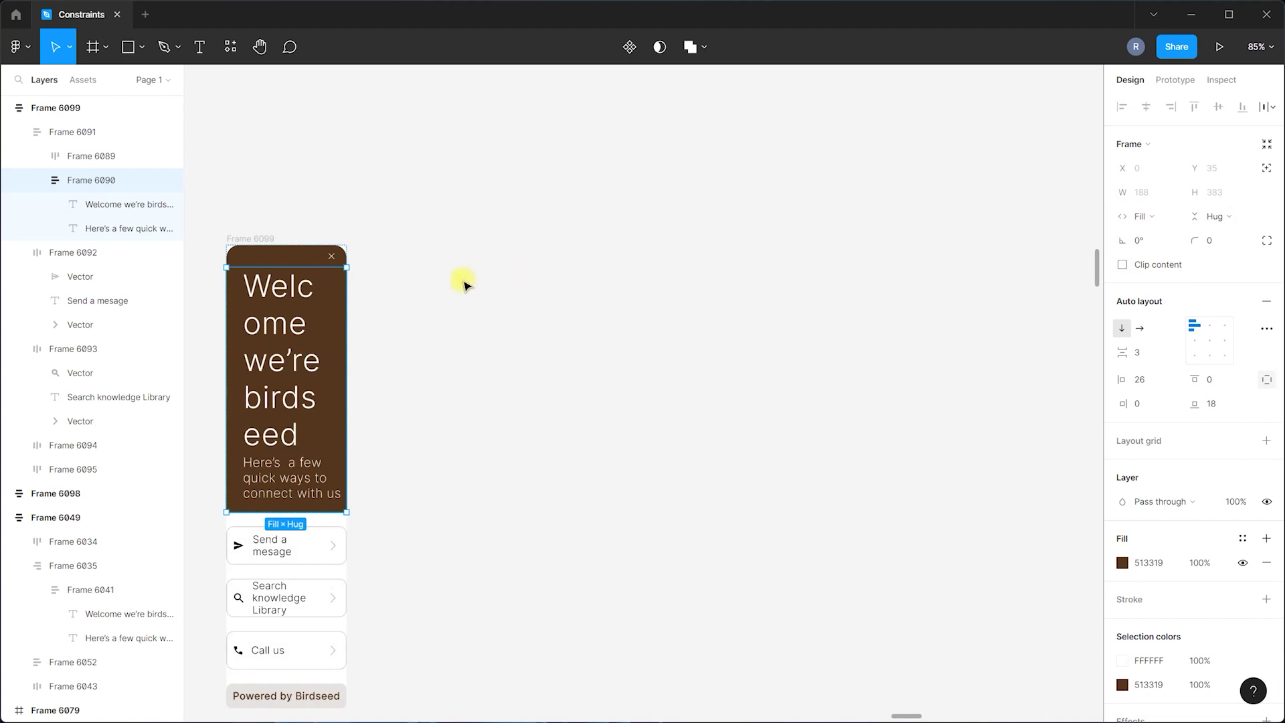
# Test the responsiveness of Frame 6099 by narrowing it to a width of about 188, and undo the resize.
pyautogui.click(464, 284)
pyautogui.scroll(-3, 482, 218)
pyautogui.click(363, 246)
pyautogui.moveTo(381, 257)
pyautogui.mouseDown()
pyautogui.moveTo(846, 273)
pyautogui.moveTo(706, 278)
pyautogui.moveTo(896, 287)
pyautogui.moveTo(382, 279)
pyautogui.mouseUp()
pyautogui.scroll(-3, 351, 462)
pyautogui.click(434, 457)
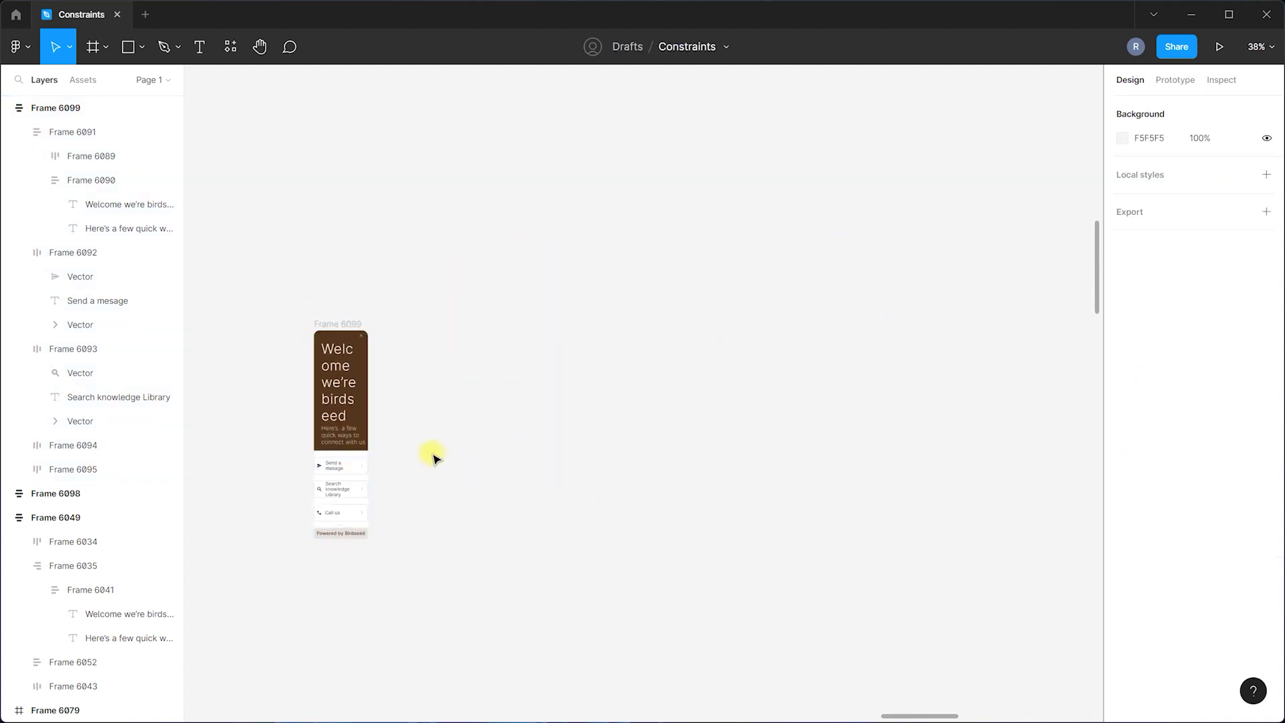
pyautogui.hotkey('ctrl', 'z')
pyautogui.hotkey('ctrl', 'z')
# Resize Frame 6099 to about 622 × 477 as a second responsiveness test, and undo the resize.
pyautogui.click(588, 355)
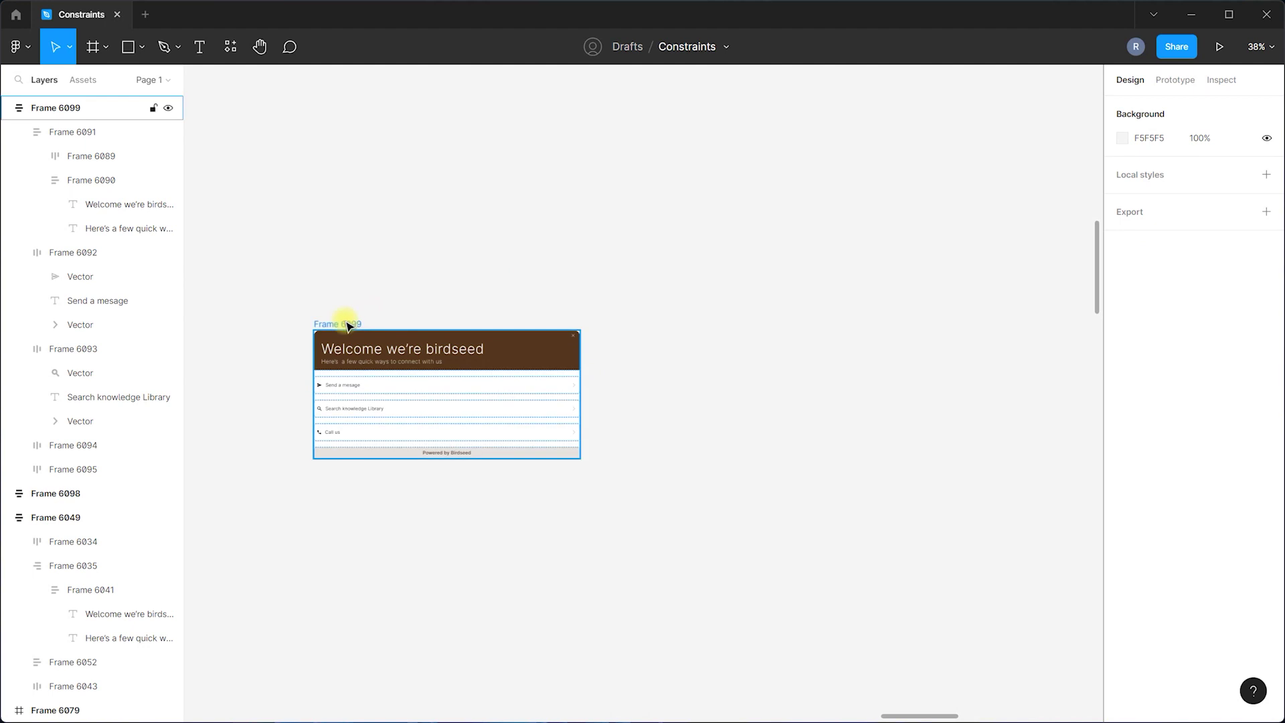
pyautogui.click(349, 327)
pyautogui.moveTo(580, 458); pyautogui.dragTo(490, 469)
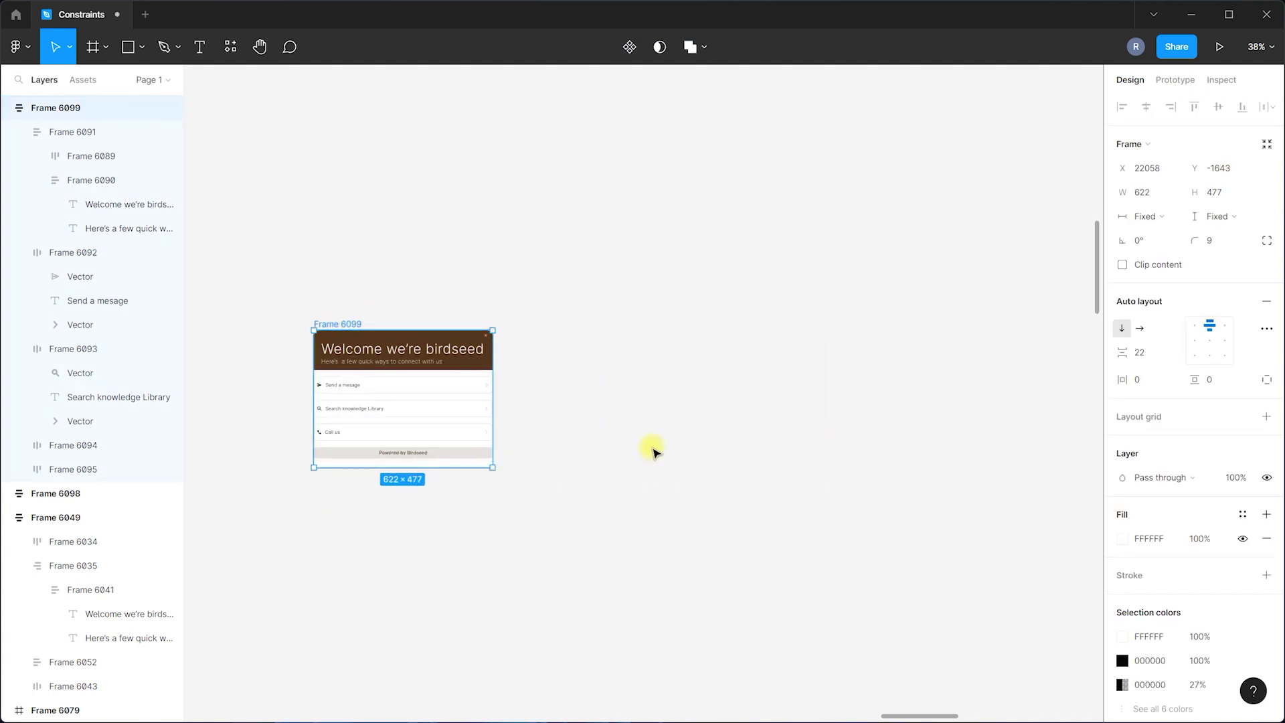
pyautogui.hotkey('ctrl', 'z')
pyautogui.hotkey('ctrl', 'z')
# Examine the contact rows, header and footer of Frame 6098 and compare its row spacing with the original dialog Frame 6050.
pyautogui.hscroll(-3, 479, 388)
pyautogui.scroll(5, 840, 358)
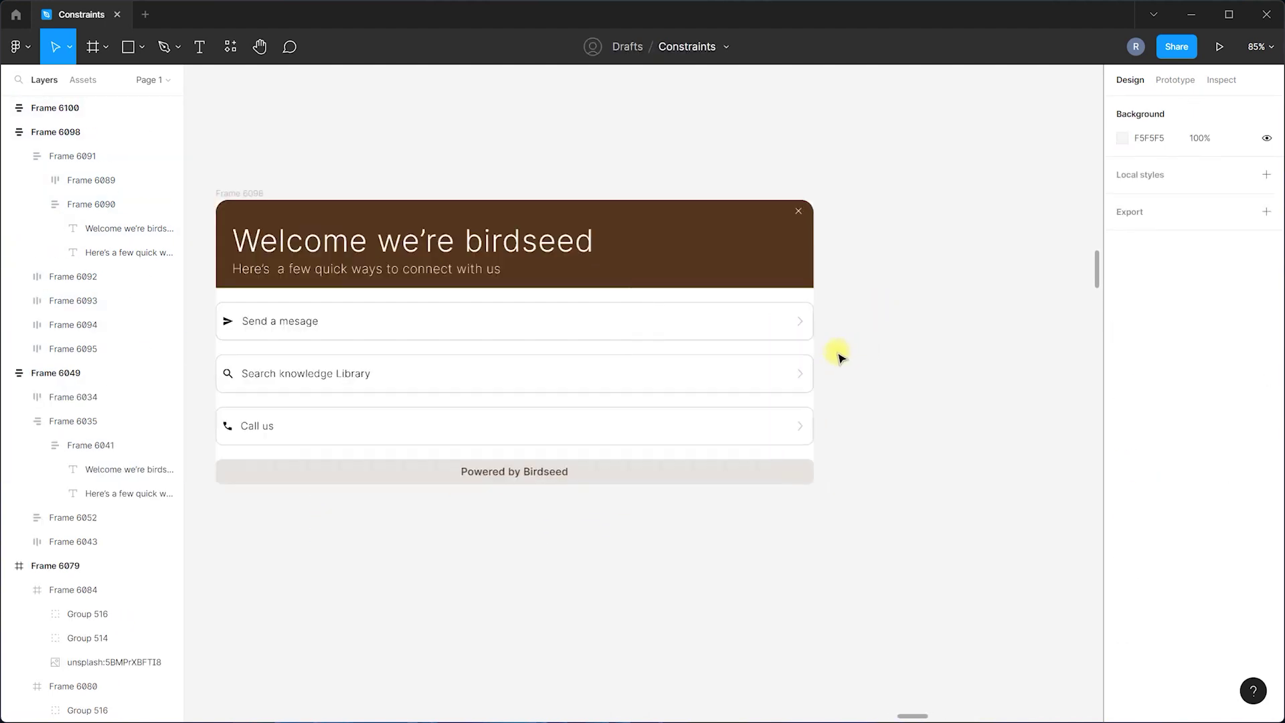
pyautogui.click(468, 341)
pyautogui.click(490, 388)
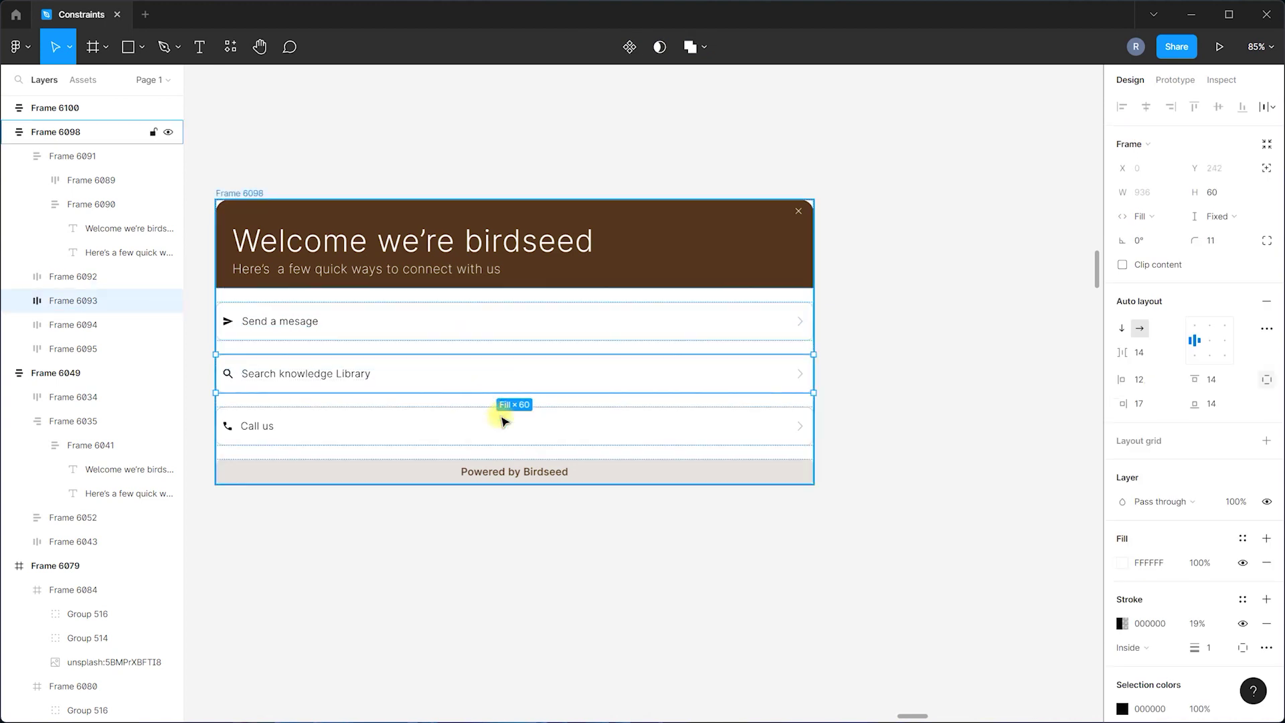
pyautogui.click(870, 365)
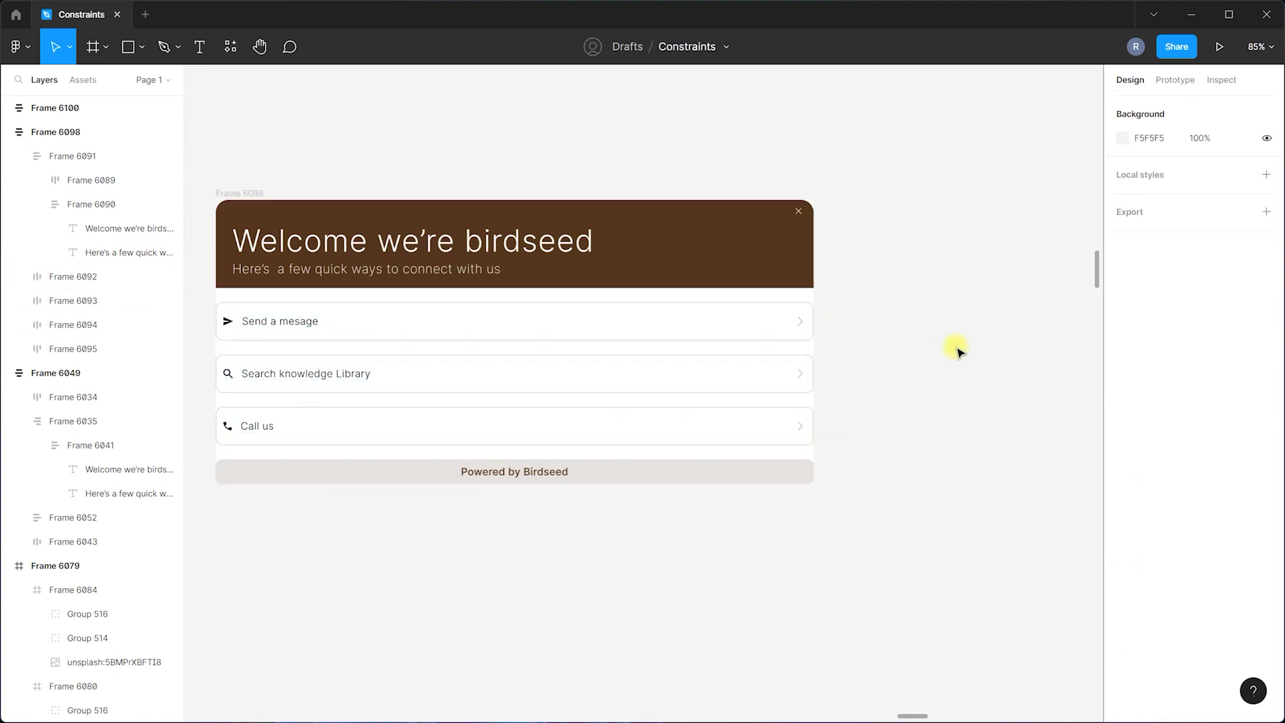
pyautogui.click(744, 273)
pyautogui.click(624, 481)
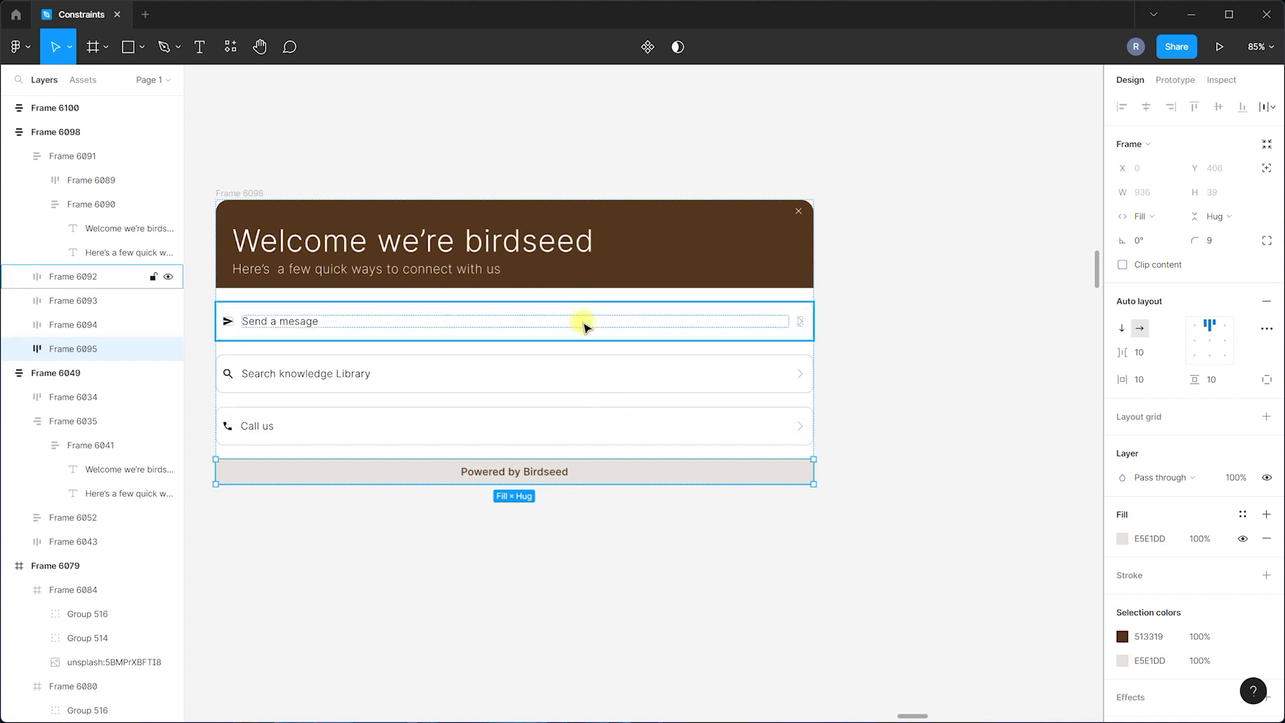
pyautogui.scroll(-3, 860, 355)
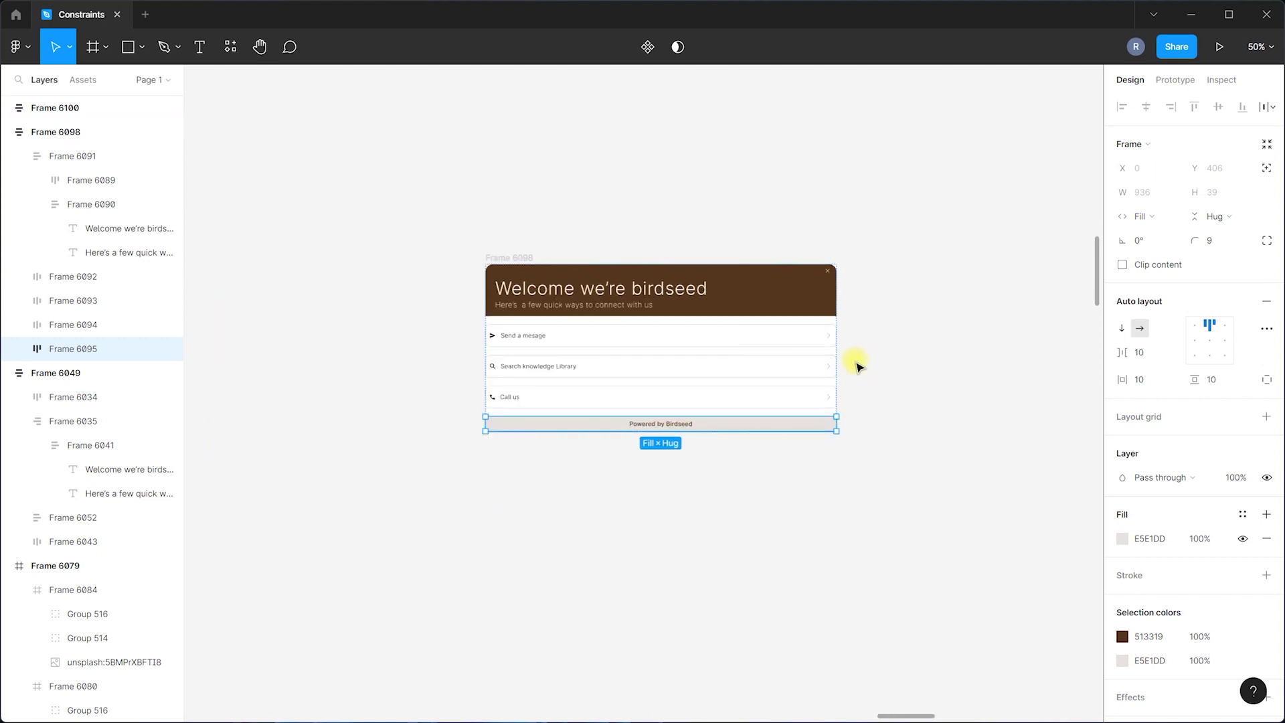
pyautogui.scroll(-3, 860, 365)
pyautogui.scroll(5, 425, 385)
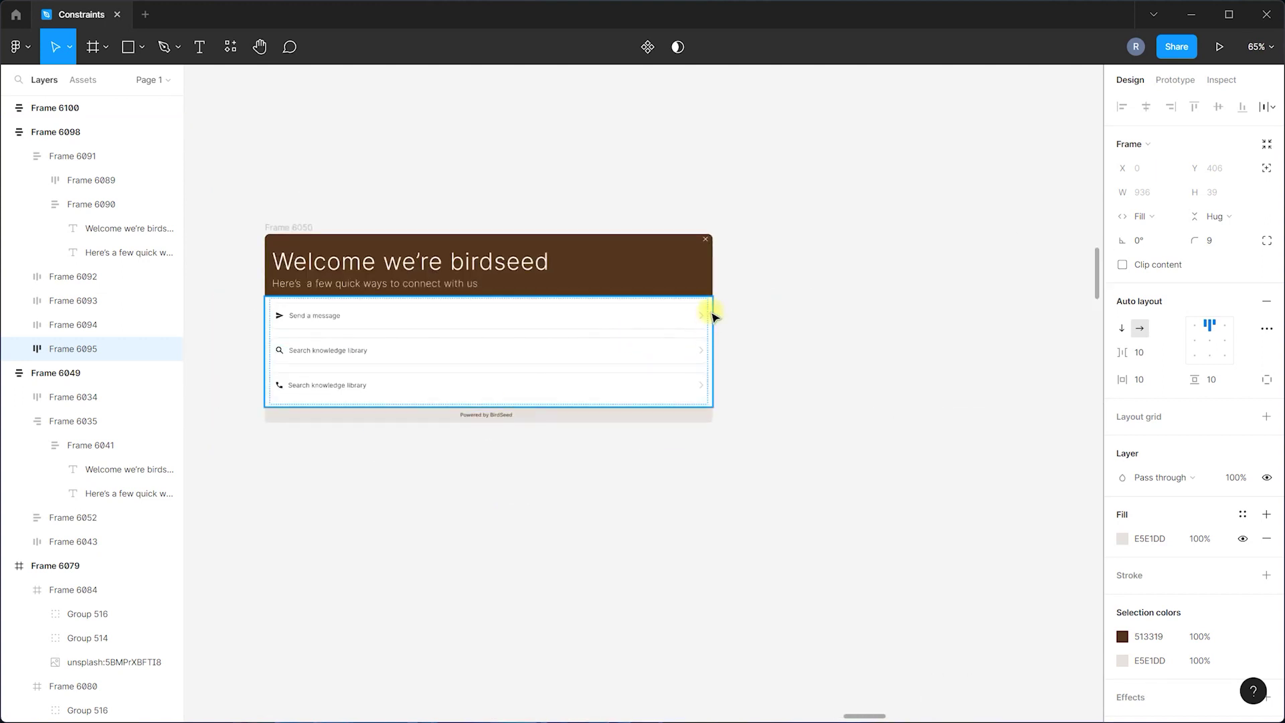
pyautogui.scroll(-5, 243, 422)
pyautogui.scroll(5, 926, 405)
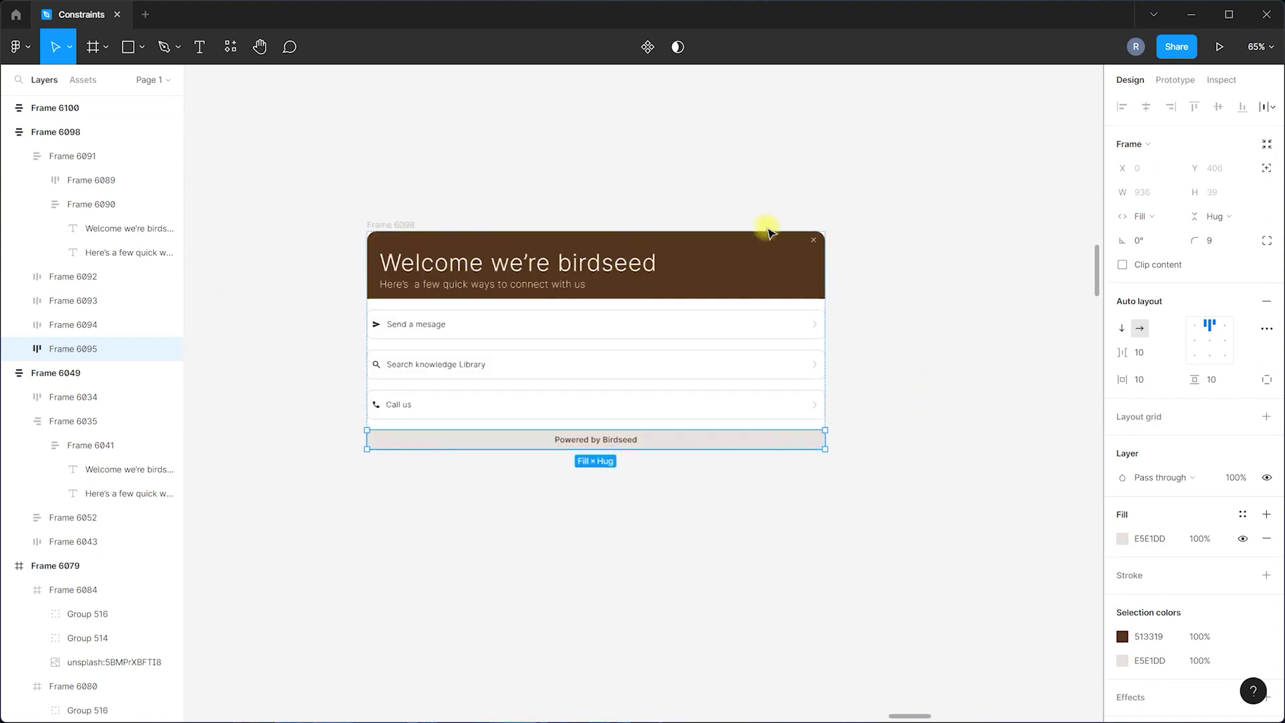
# Try a right padding of 23 on header Frame 6091 and of 20 on the whole dialog Frame 6098, and undo both.
pyautogui.click(516, 287)
pyautogui.scroll(4, 518, 288)
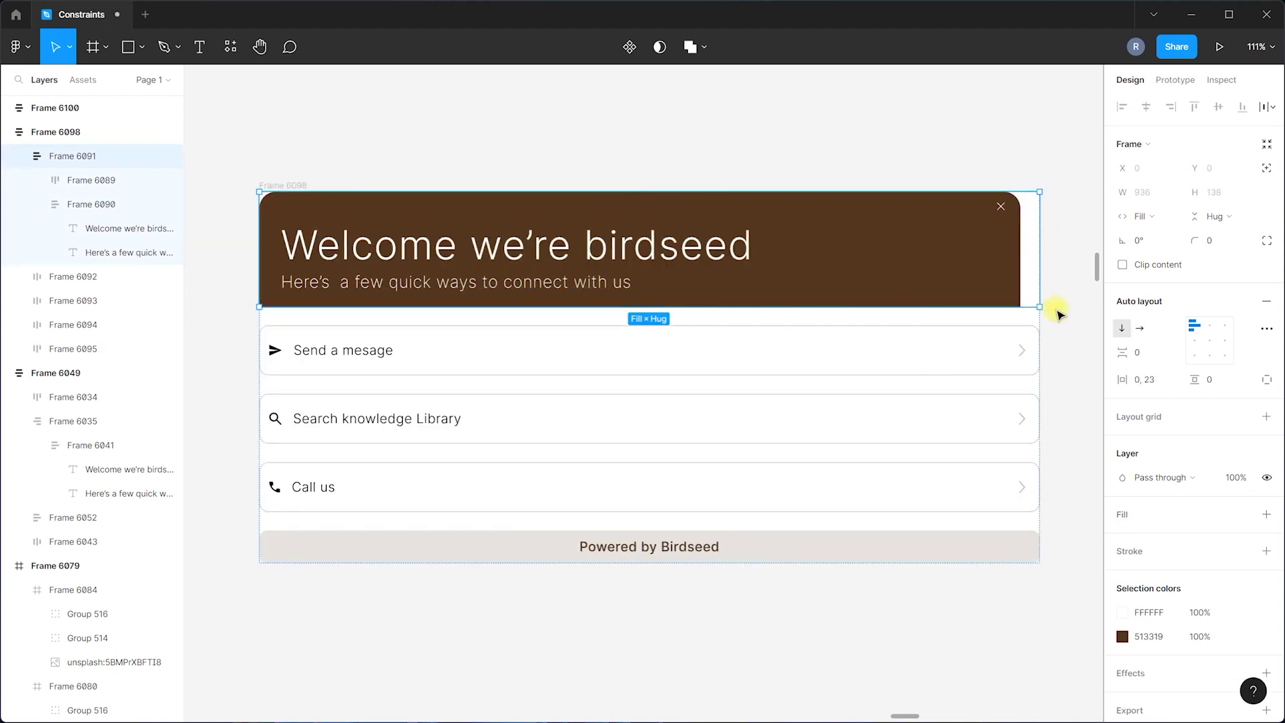
pyautogui.click(479, 158)
pyautogui.click(299, 185)
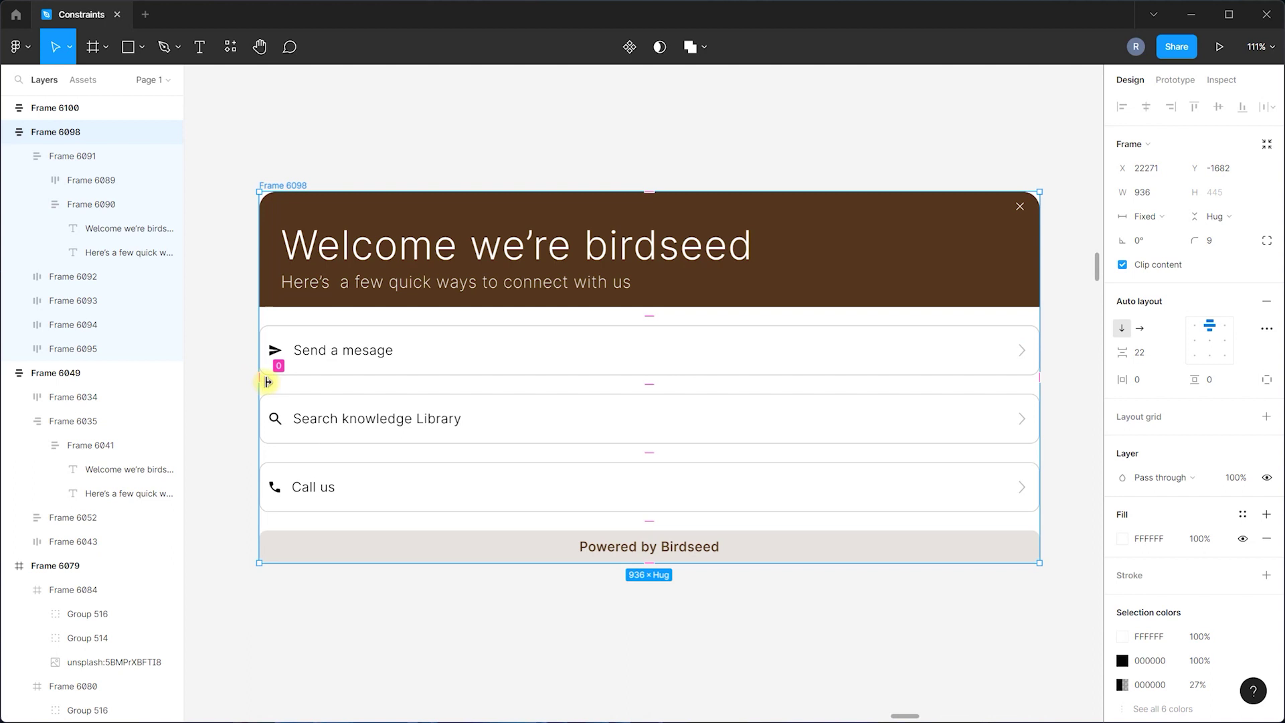
pyautogui.moveTo(1031, 379); pyautogui.dragTo(1020, 382)
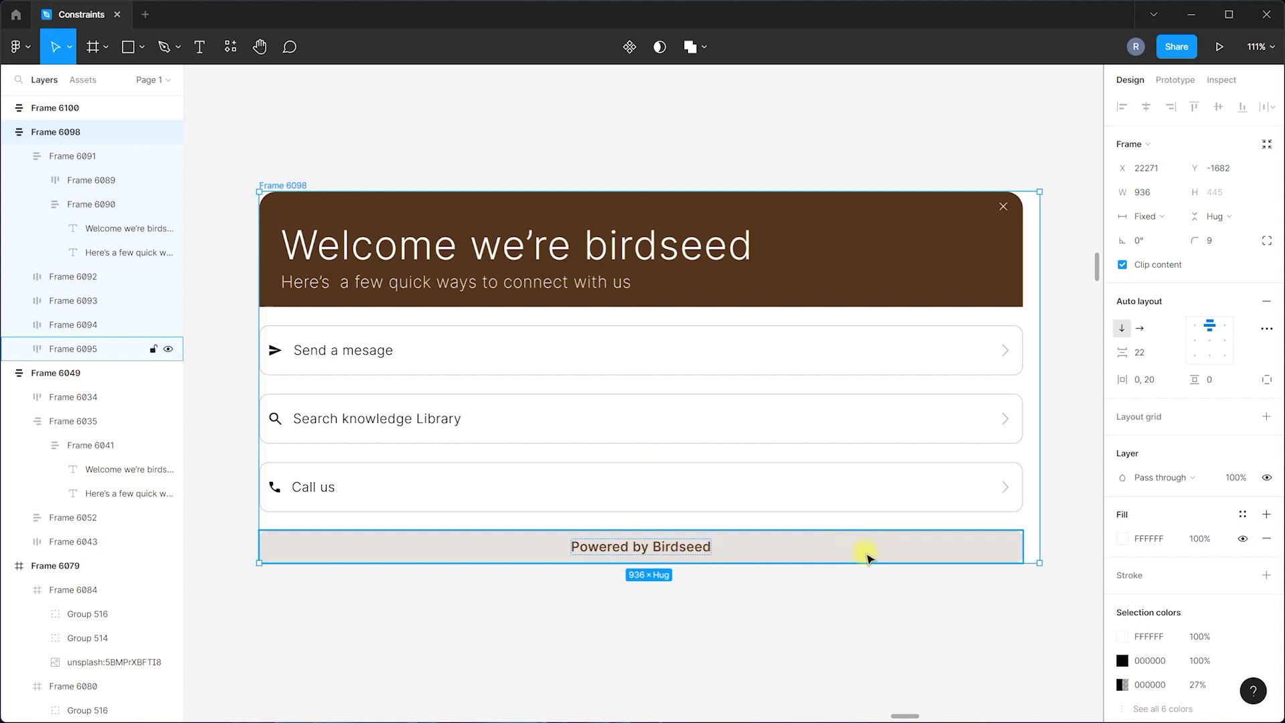
pyautogui.click(954, 274)
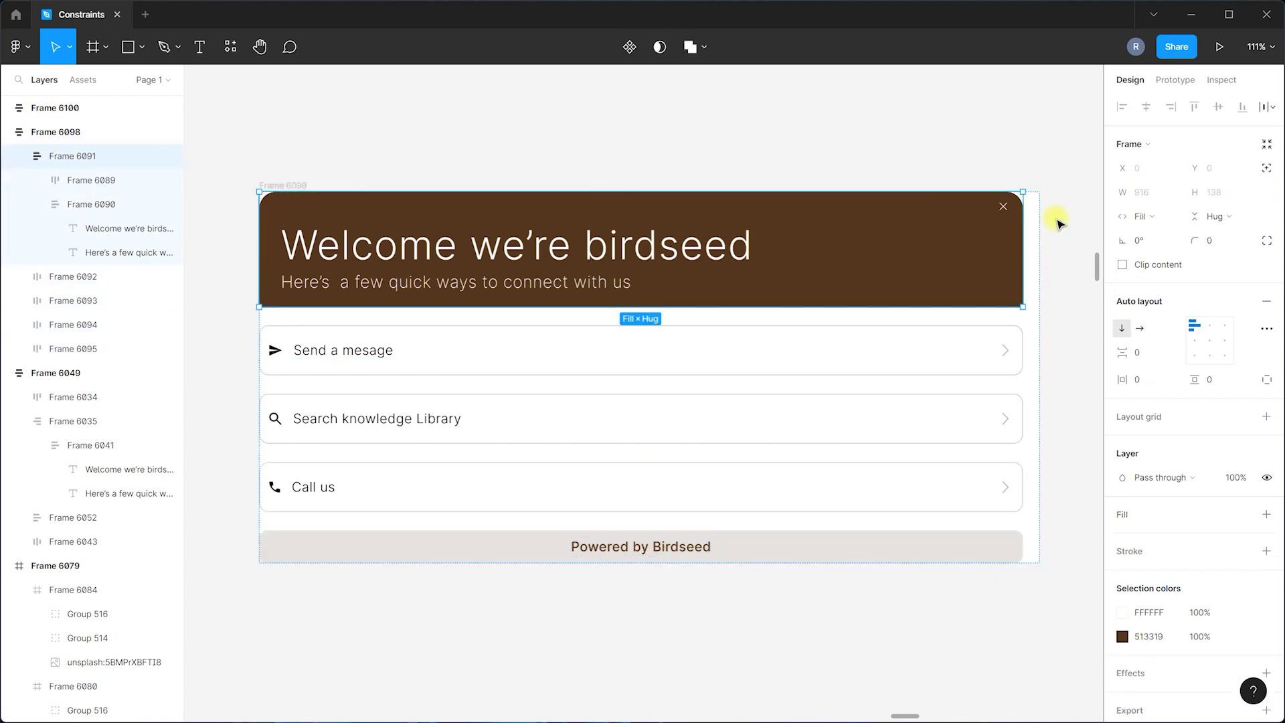
pyautogui.hotkey('ctrl', 'z')
pyautogui.hotkey('ctrl', 'z')
pyautogui.hotkey('ctrl', 'z')
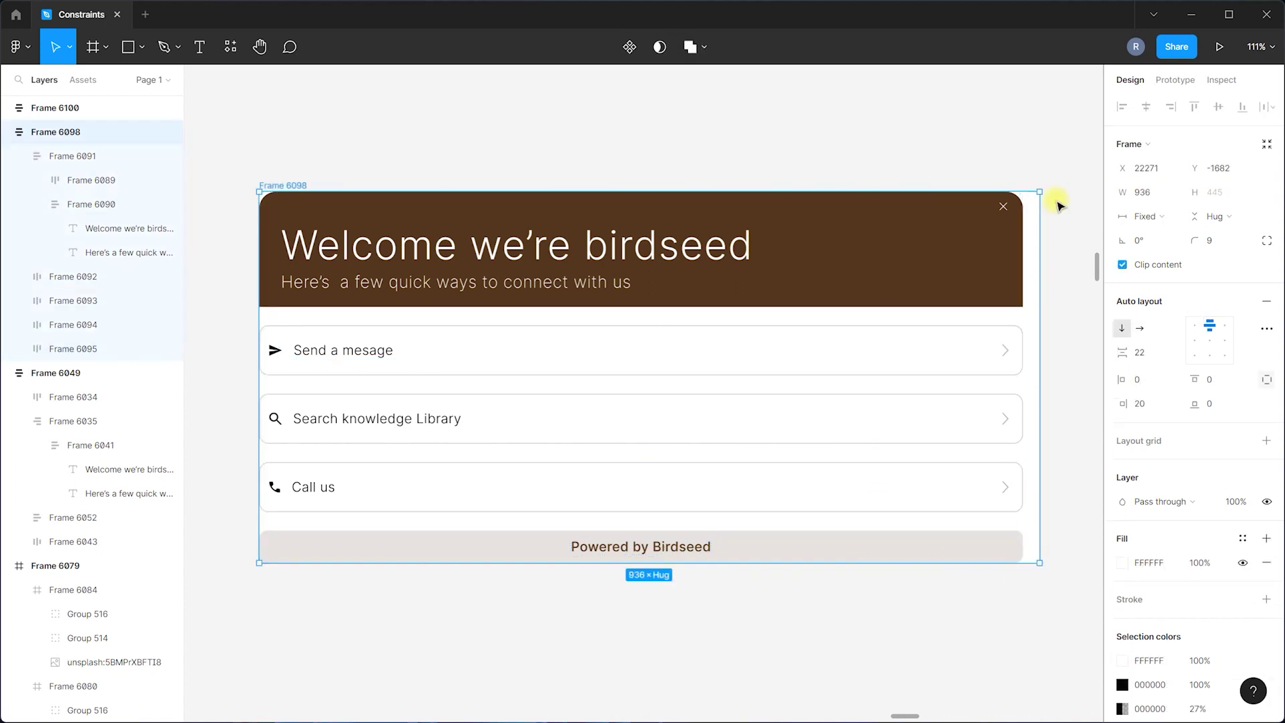
# Narrow contact rows Frames 6092, 6093 and 6094 in Frame 6098 together to a width of about 870.
pyautogui.click(864, 173)
pyautogui.click(703, 350)
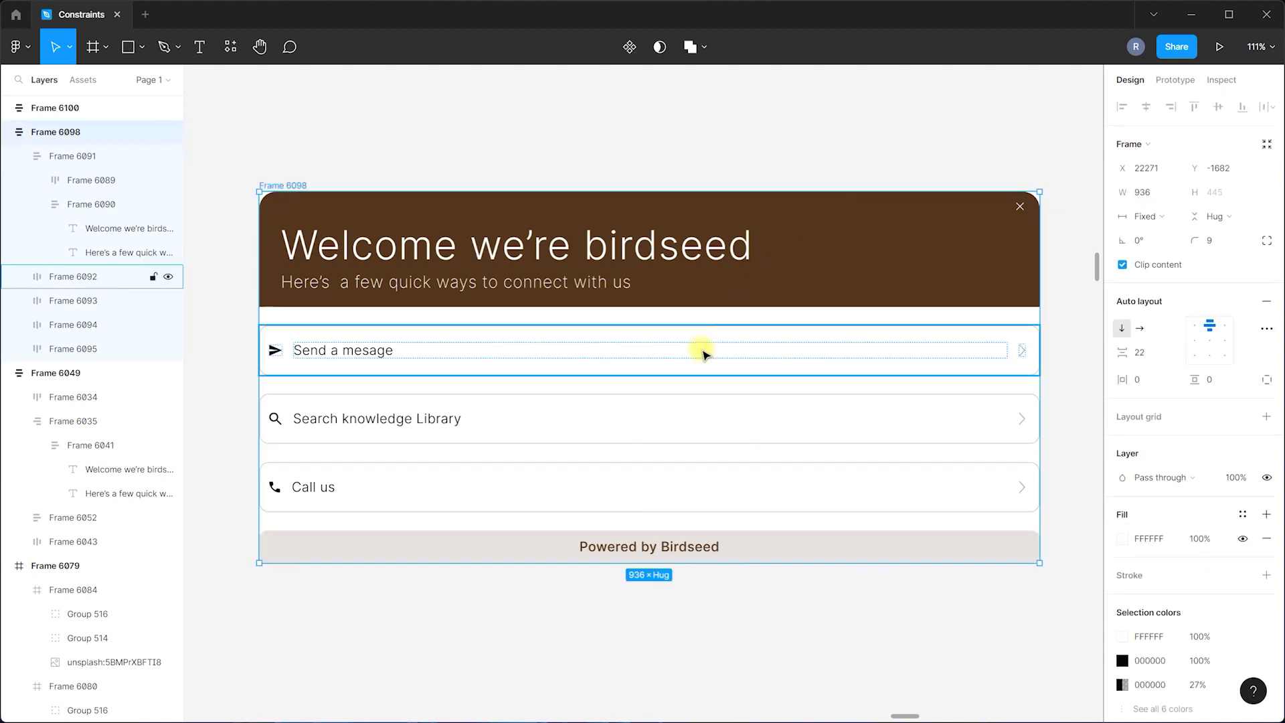
pyautogui.keyDown('shift'); pyautogui.click(708, 411); pyautogui.keyUp('shift')
pyautogui.keyDown('shift'); pyautogui.click(718, 475); pyautogui.keyUp('shift')
pyautogui.moveTo(1038, 419); pyautogui.dragTo(985, 418)
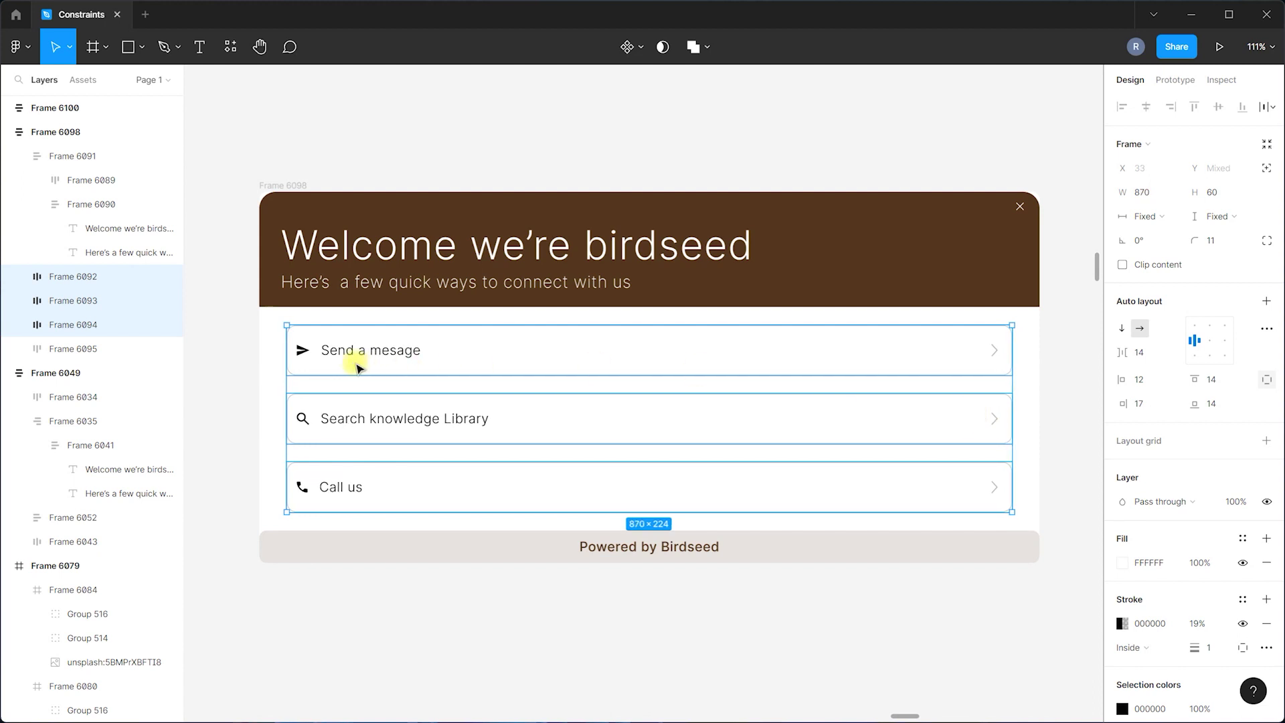
# Wrap the three contact rows in a vertical auto layout frame and set its horizontal padding to 30.
pyautogui.scroll(-3, 367, 367)
pyautogui.scroll(2, 319, 422)
pyautogui.hotkey('shift', 'a')
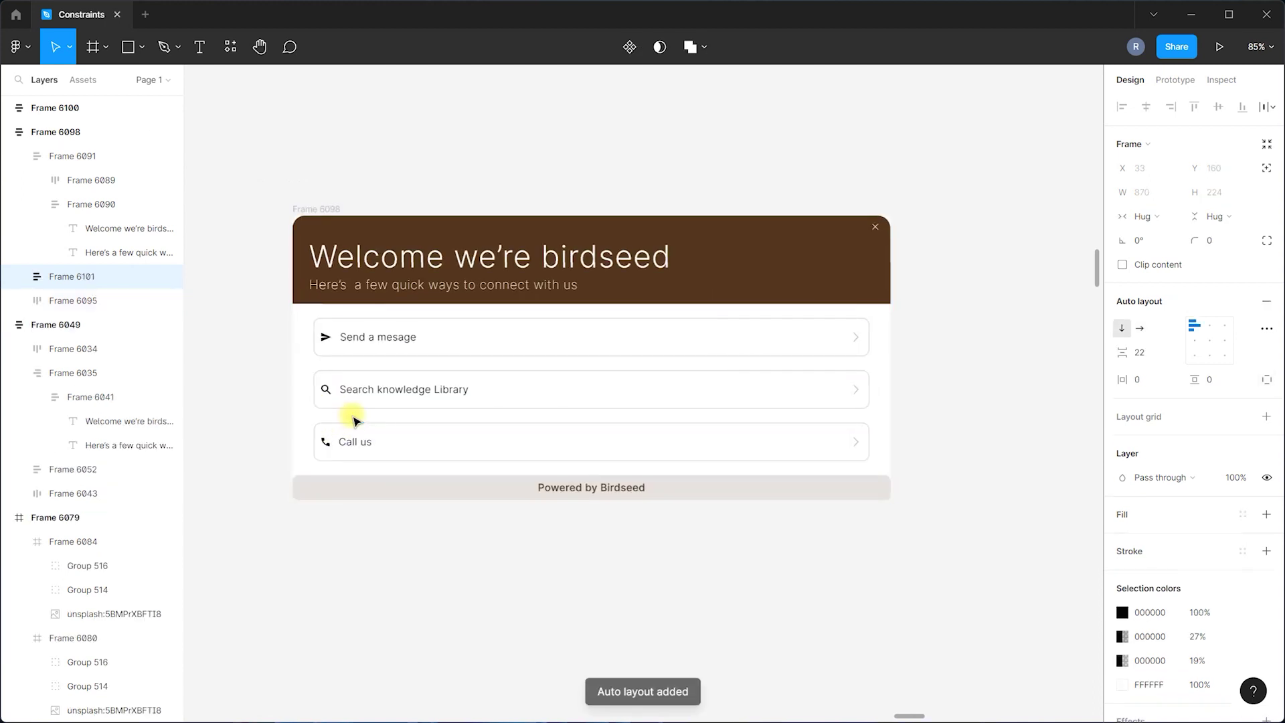
pyautogui.click(1155, 381)
pyautogui.write('30')
pyautogui.press('Return')
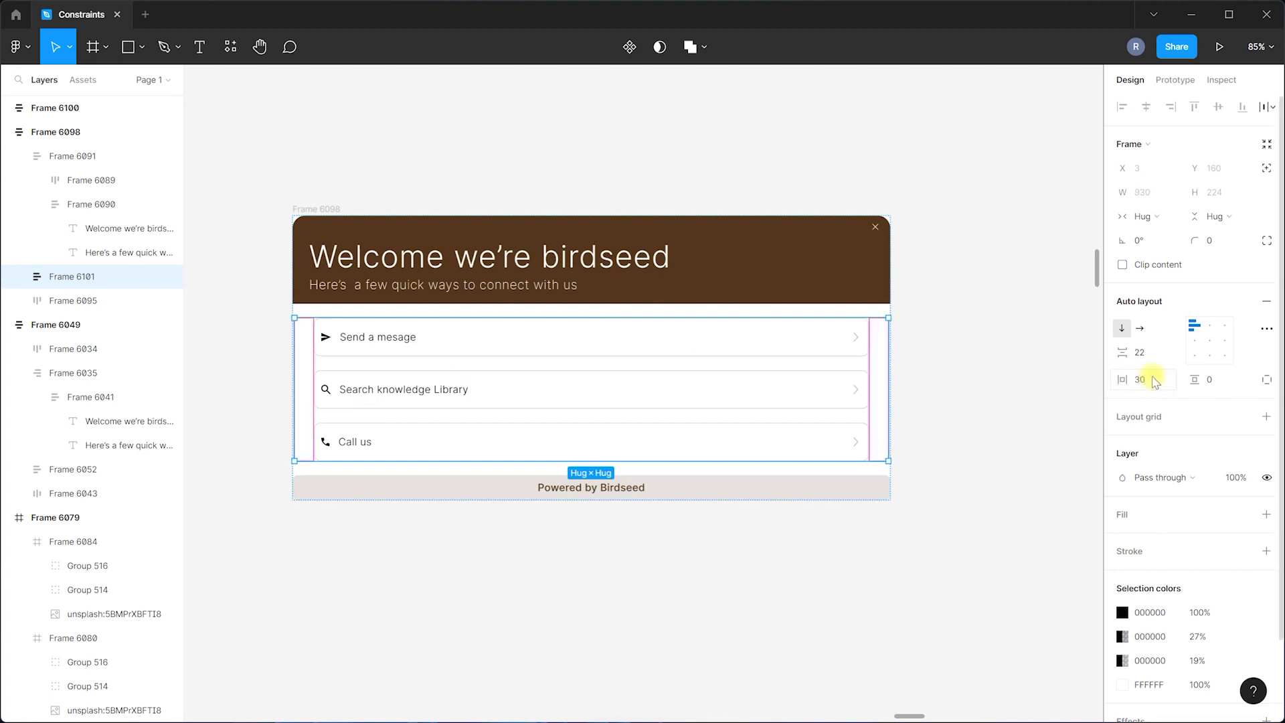
pyautogui.click(961, 400)
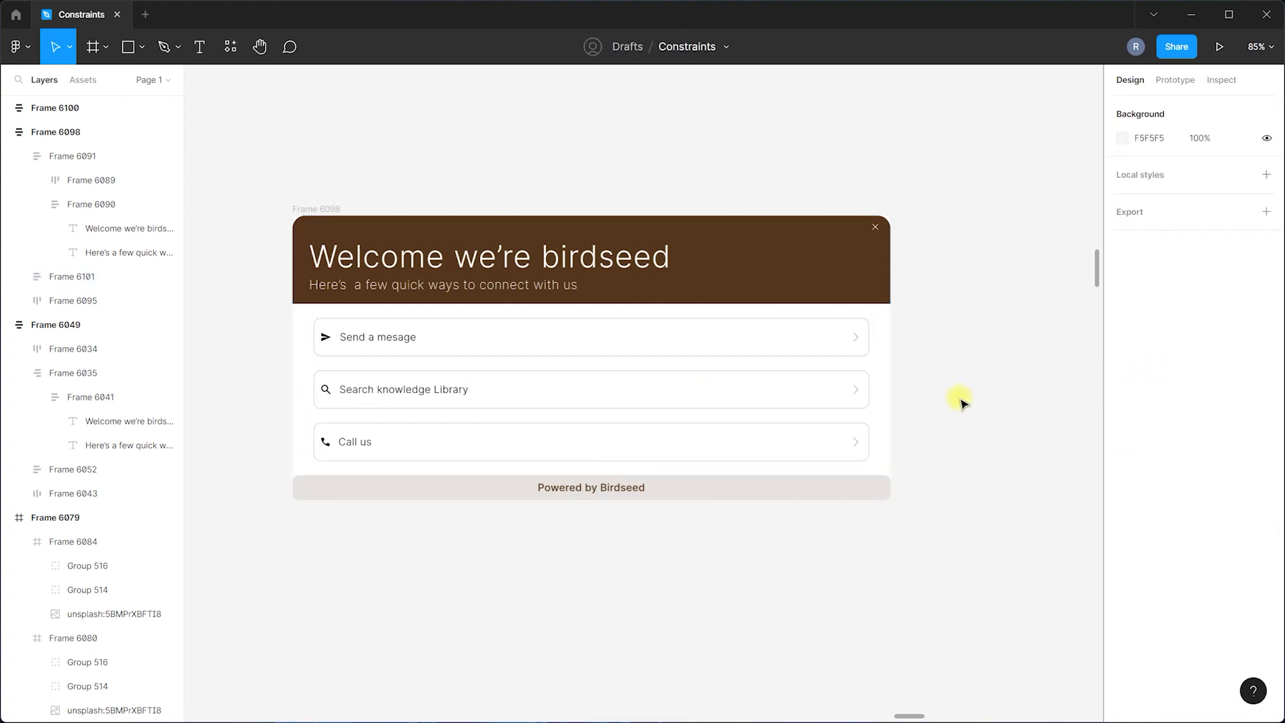
# Set the width of Frame 6101, the container around the contact rows, to Fill container.
pyautogui.click(726, 350)
pyautogui.click(1150, 216)
pyautogui.click(1152, 234)
# Set the widths of the three contact rows inside Frame 6101 to Fill container.
pyautogui.click(854, 336)
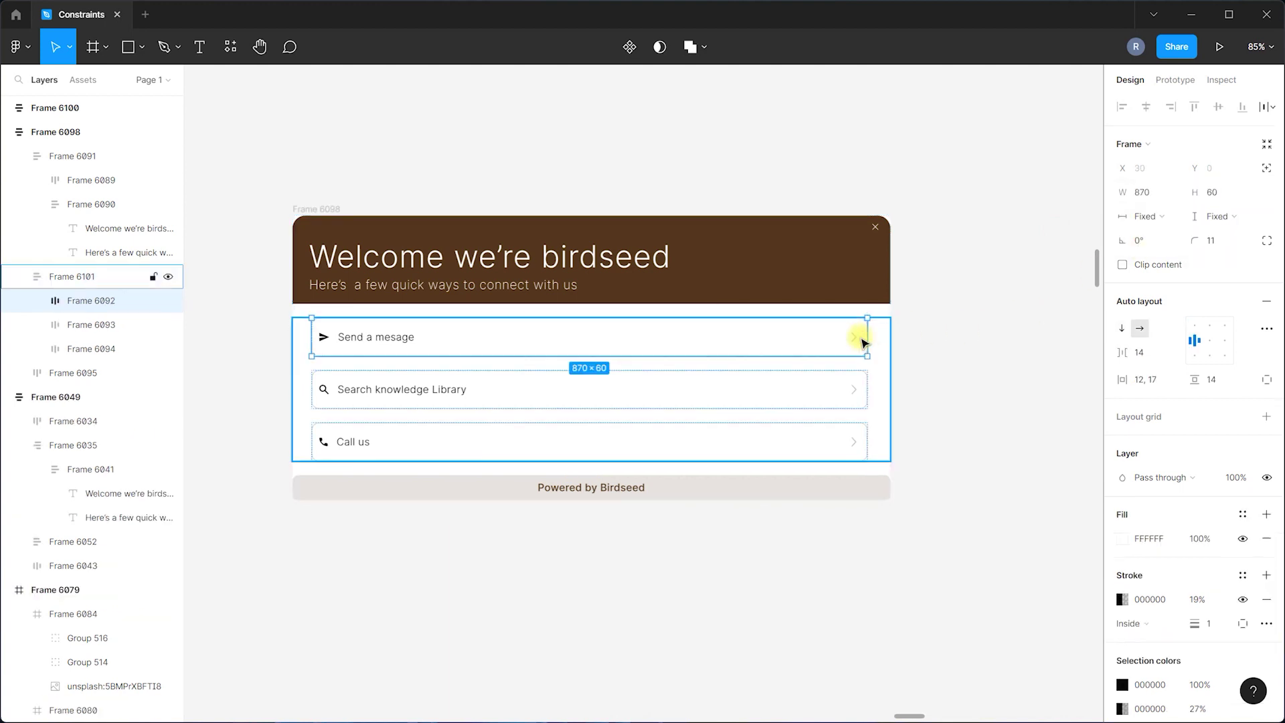
pyautogui.keyDown('shift'); pyautogui.click(828, 390); pyautogui.keyUp('shift')
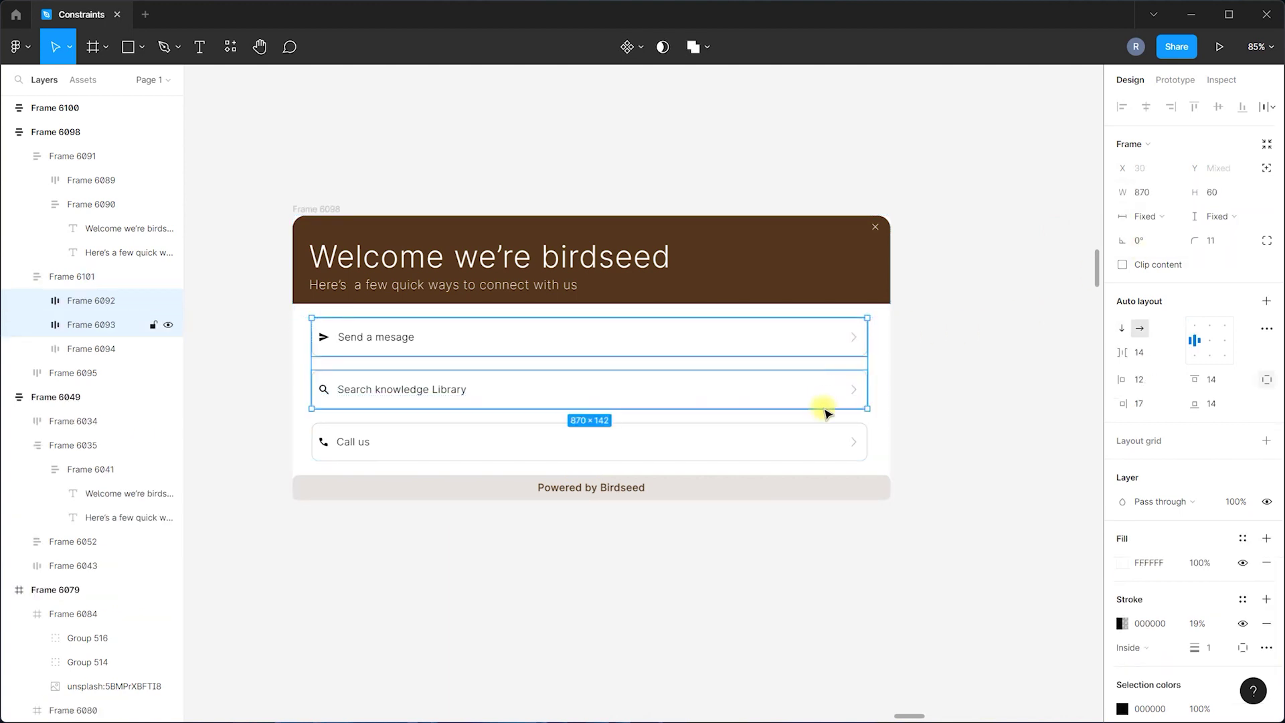
pyautogui.keyDown('shift'); pyautogui.click(829, 442); pyautogui.keyUp('shift')
pyautogui.click(1148, 216)
pyautogui.click(1149, 251)
pyautogui.press('Escape')
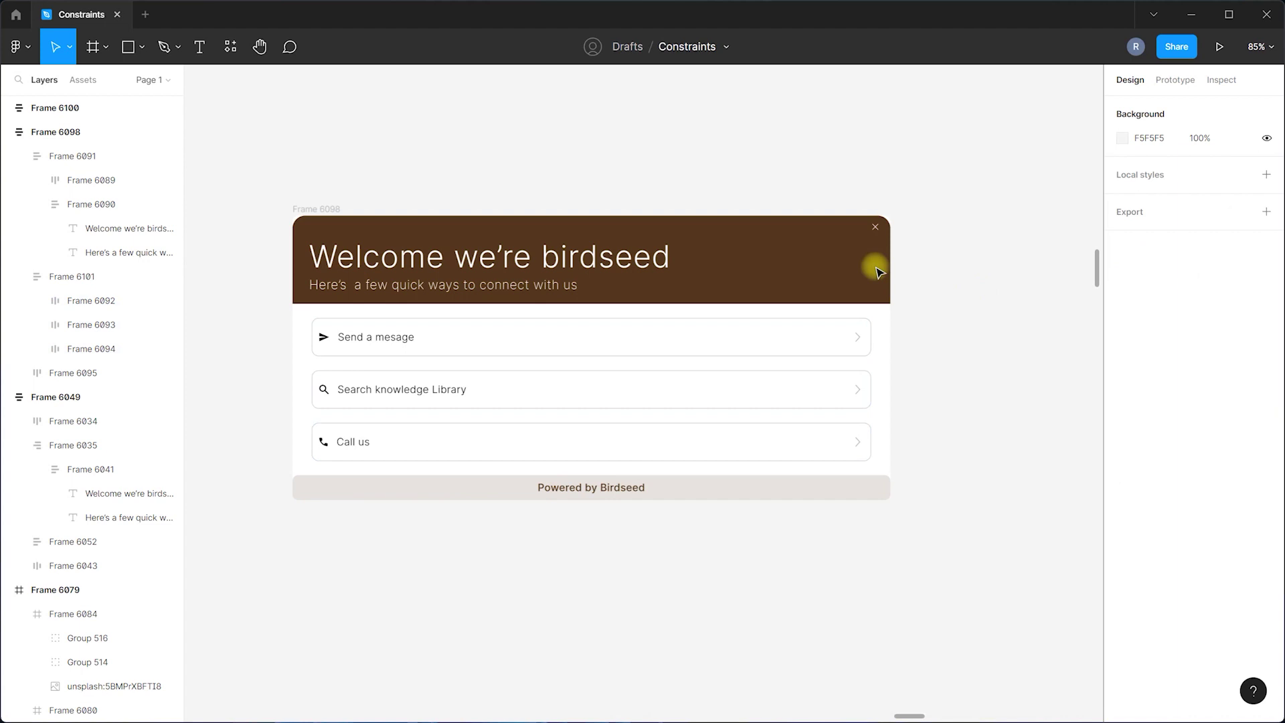
# Stretch and shrink Frame 6098 to test its responsiveness, leaving it about 740 wide.
pyautogui.click(307, 209)
pyautogui.scroll(-3, 235, 392)
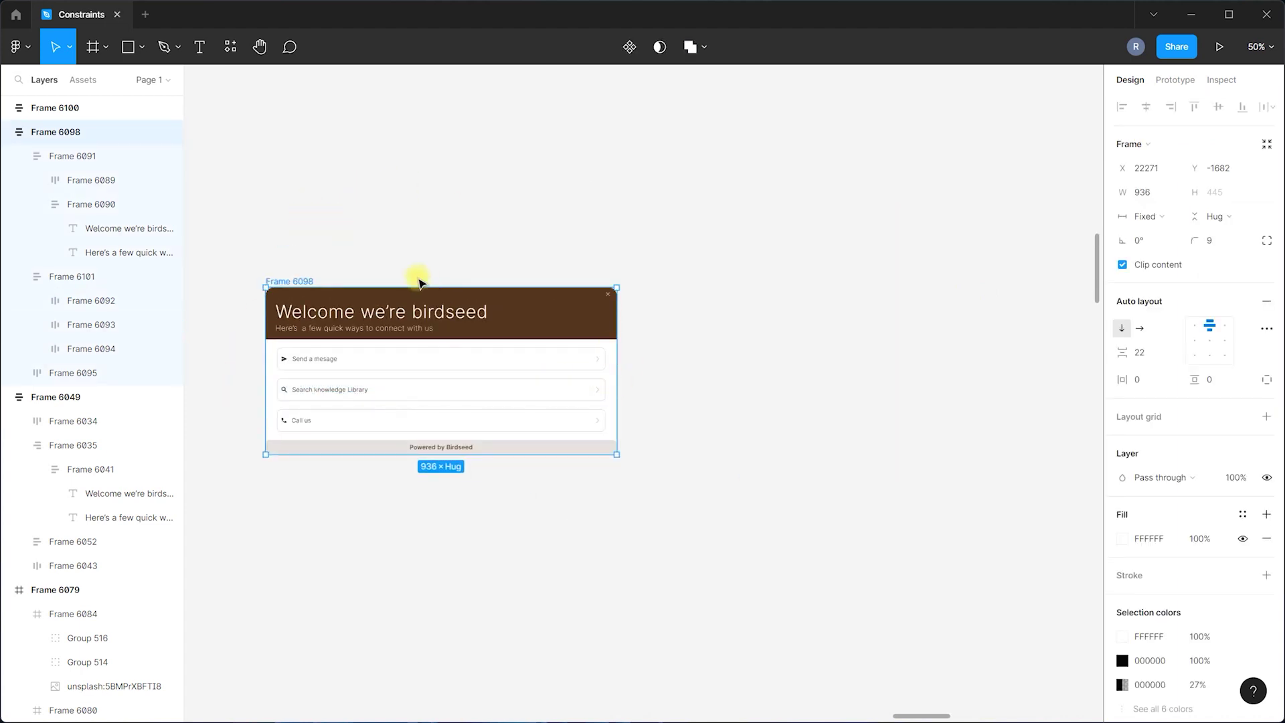
pyautogui.moveTo(626, 333); pyautogui.dragTo(686, 361)
pyautogui.moveTo(687, 423)
pyautogui.mouseDown()
pyautogui.moveTo(975, 479)
pyautogui.moveTo(516, 415)
pyautogui.moveTo(599, 449)
pyautogui.moveTo(393, 454)
pyautogui.moveTo(617, 465)
pyautogui.moveTo(428, 463)
pyautogui.moveTo(771, 491)
pyautogui.moveTo(582, 485)
pyautogui.moveTo(686, 425)
pyautogui.mouseUp()
pyautogui.click(668, 455)
# Inspect the sizing settings of the row container Frame 6101 and the header of Frame 6098.
pyautogui.click(430, 350)
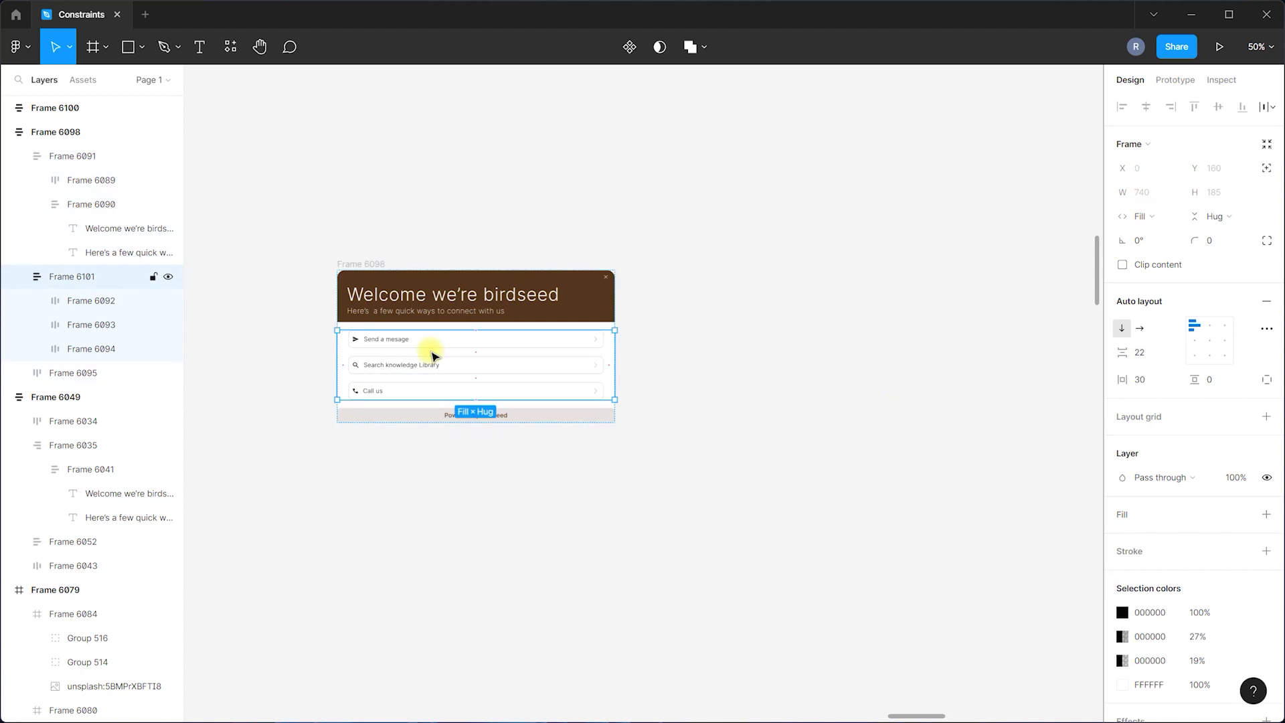
pyautogui.click(549, 308)
pyautogui.click(768, 304)
pyautogui.click(554, 295)
pyautogui.click(554, 296)
pyautogui.click(531, 330)
pyautogui.click(740, 358)
# Narrow Frame 6098 to a phone-like width of about 272 to check text wrapping, and undo the resize.
pyautogui.click(360, 263)
pyautogui.moveTo(651, 323); pyautogui.dragTo(436, 397)
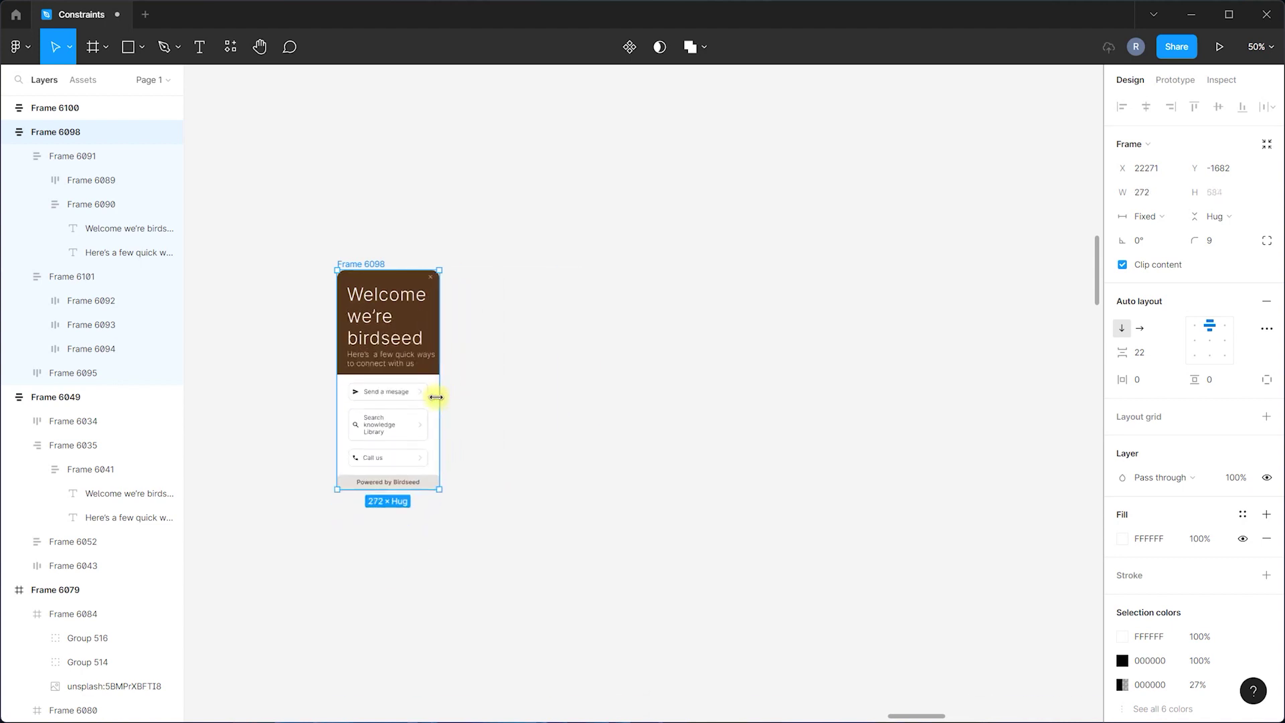
pyautogui.hotkey('ctrl', 'z')
pyautogui.click(733, 299)
# Copy Frame 6098 and paste it in place of the old welcome dialog inside the Desktop - 1 frame.
pyautogui.scroll(-5, 494, 296)
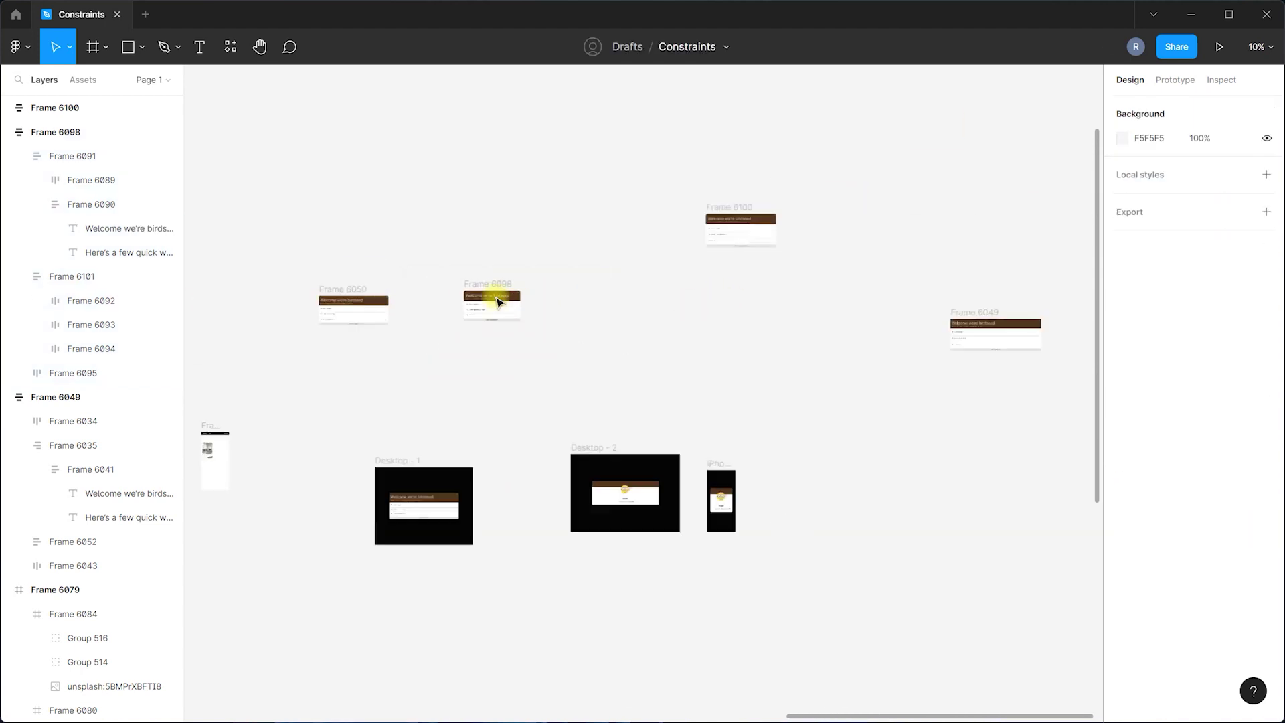
pyautogui.scroll(5, 510, 345)
pyautogui.scroll(-5, 482, 450)
pyautogui.click(498, 226)
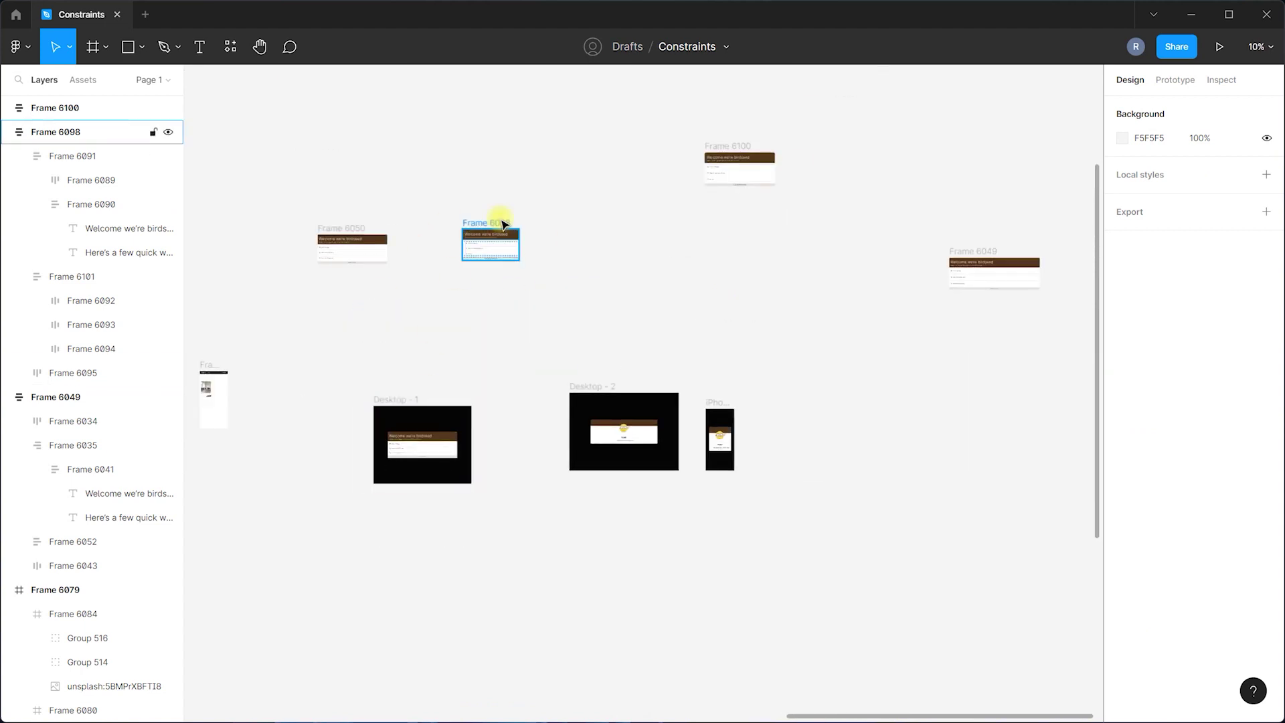
pyautogui.scroll(3, 439, 364)
pyautogui.click(402, 324)
pyautogui.rightClick(395, 324)
pyautogui.moveTo(448, 318)
pyautogui.click(444, 294)
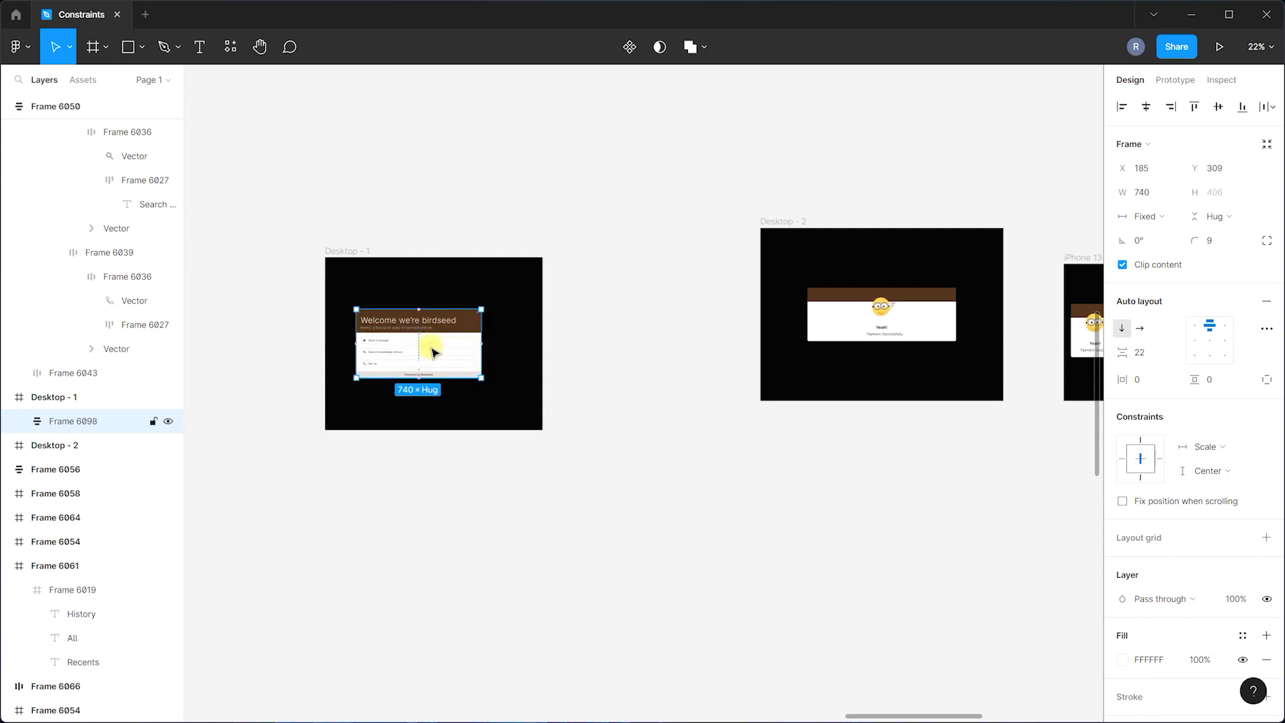
# Widen Frame 6098 inside Desktop - 1, centre it there, and change its horizontal constraint from Scale.
pyautogui.scroll(3, 428, 341)
pyautogui.moveTo(617, 338); pyautogui.dragTo(657, 341)
pyautogui.moveTo(548, 350)
pyautogui.mouseDown()
pyautogui.moveTo(583, 350)
pyautogui.moveTo(563, 350)
pyautogui.mouseUp()
pyautogui.click(1204, 447)
pyautogui.click(1211, 375)
pyautogui.click(717, 410)
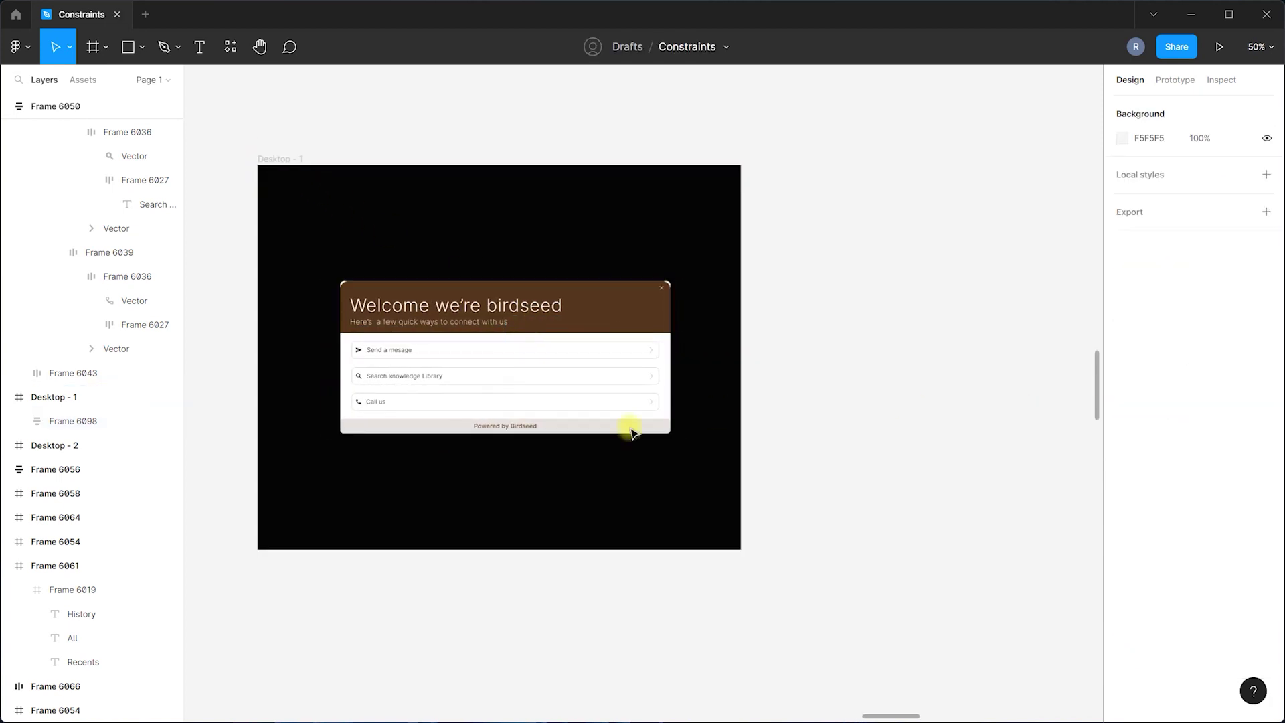
# Round the corners of Frame 6098 inside Desktop - 1 to a radius of 31.
pyautogui.scroll(-4, 443, 370)
pyautogui.click(367, 353)
pyautogui.scroll(2, 344, 515)
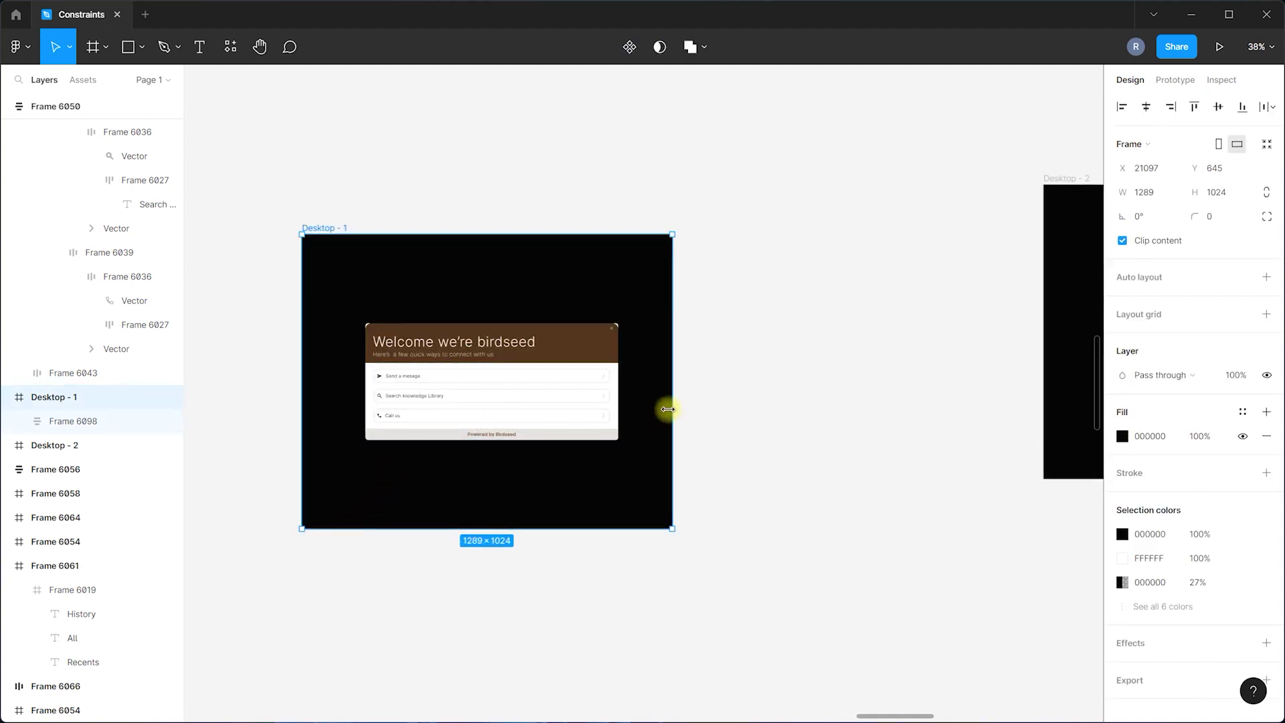
pyautogui.click(545, 370)
pyautogui.scroll(3, 550, 358)
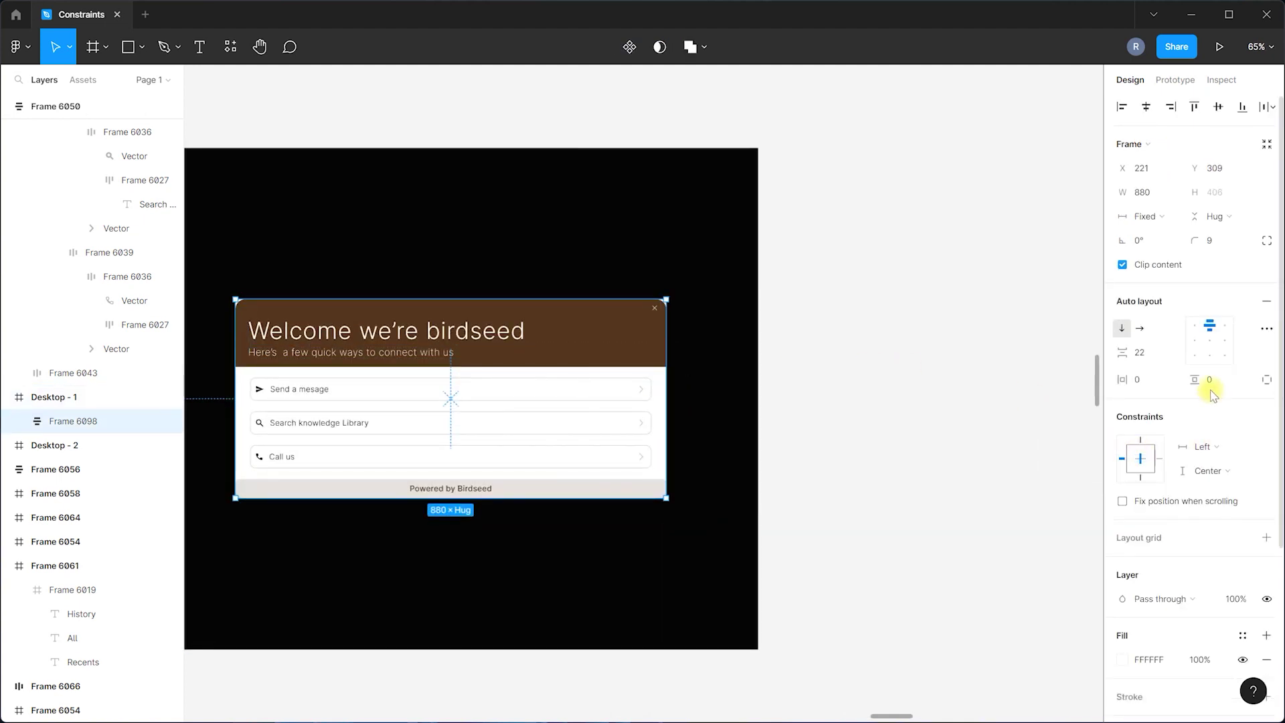
pyautogui.click(823, 506)
pyautogui.click(545, 368)
pyautogui.moveTo(1201, 239); pyautogui.dragTo(1262, 241)
pyautogui.click(841, 393)
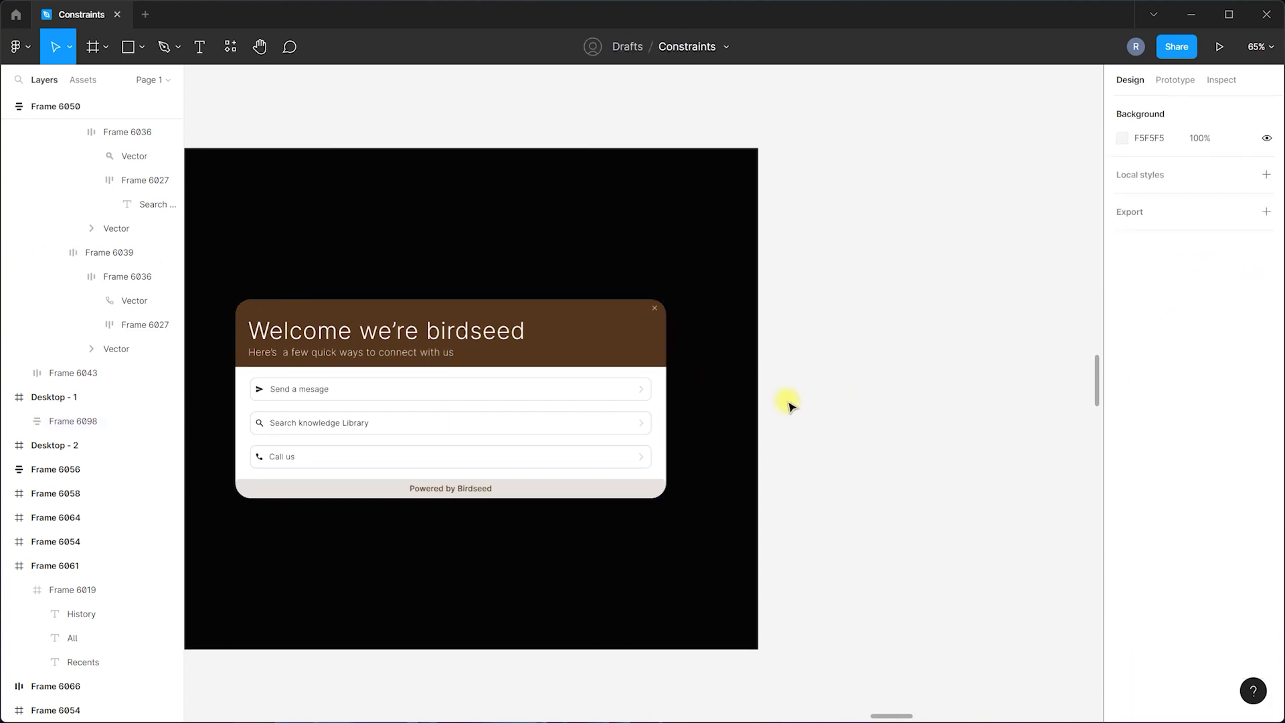
# Try narrowing Frame 6098 inside Desktop - 1 to test its responsiveness, and undo the resize.
pyautogui.click(603, 410)
pyautogui.moveTo(668, 399); pyautogui.dragTo(661, 436)
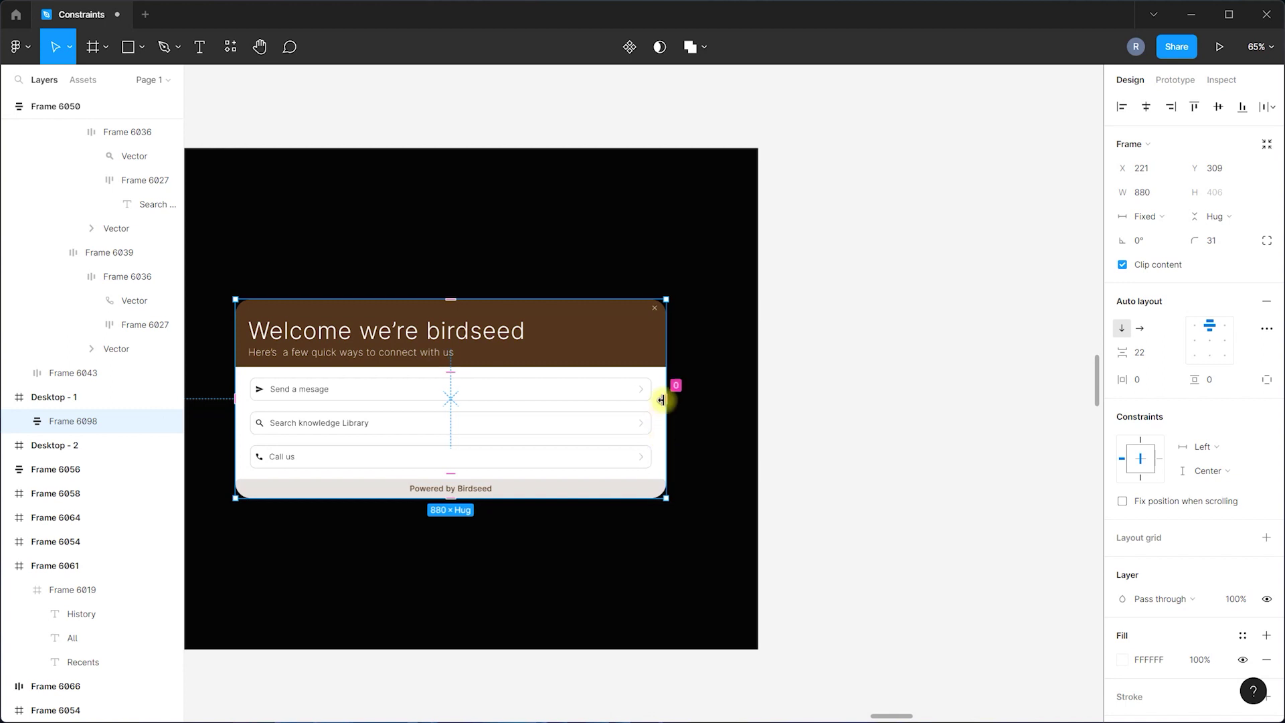
pyautogui.scroll(-3, 638, 402)
pyautogui.scroll(2, 562, 418)
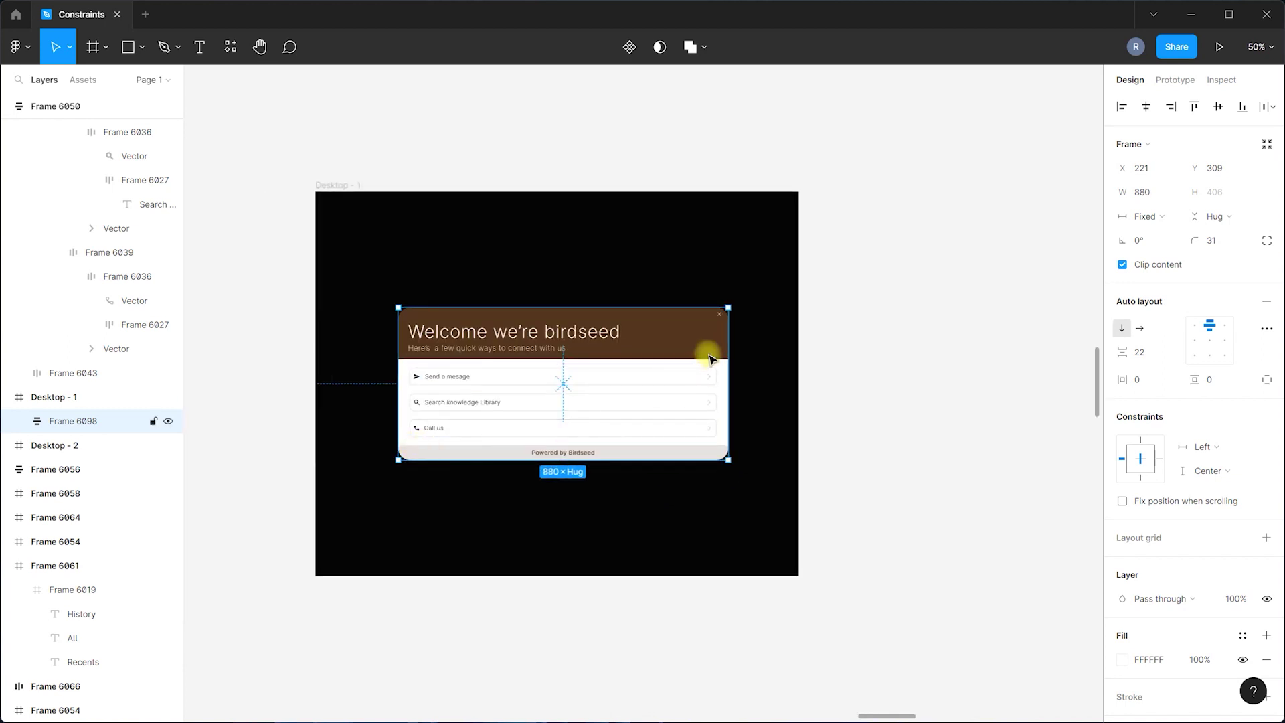
pyautogui.moveTo(736, 336); pyautogui.dragTo(483, 395)
pyautogui.hotkey('ctrl', 'z')
pyautogui.press('Escape')
pyautogui.hscroll(1, 911, 328)
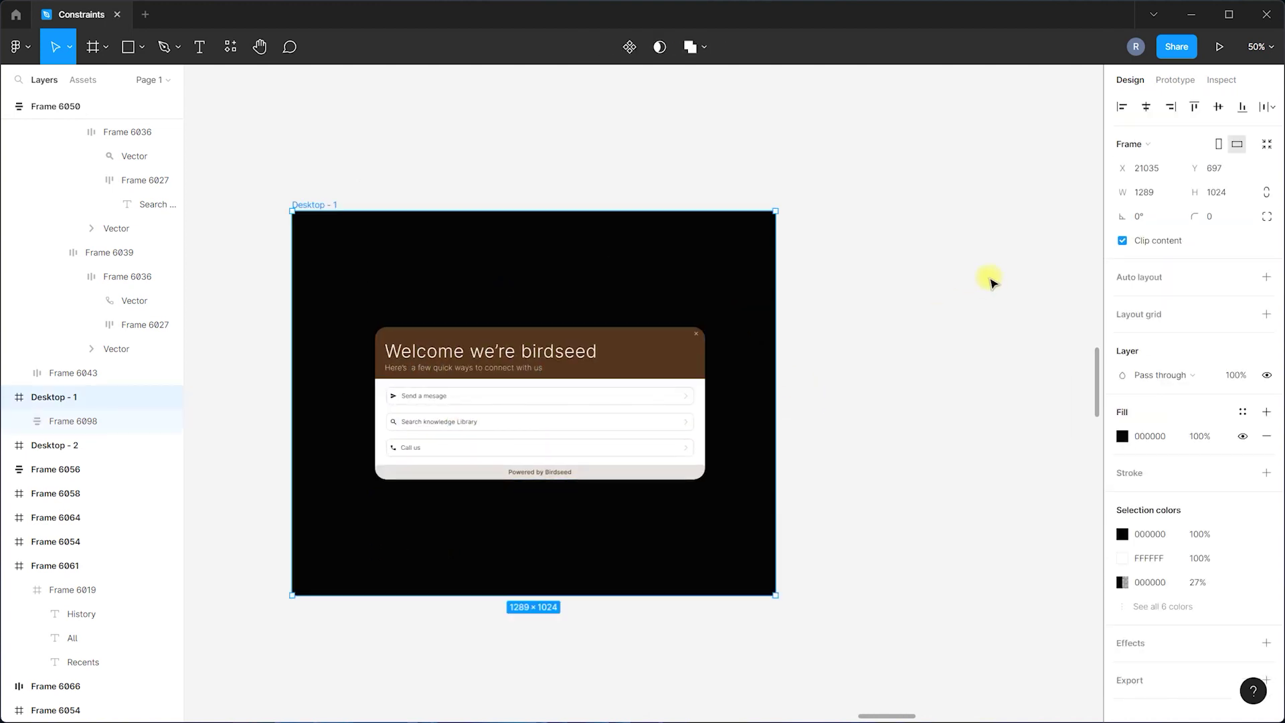
# Resize the Desktop - 1 frame's width to check how the dialog inside responds, and undo the resize.
pyautogui.click(990, 279)
pyautogui.click(311, 217)
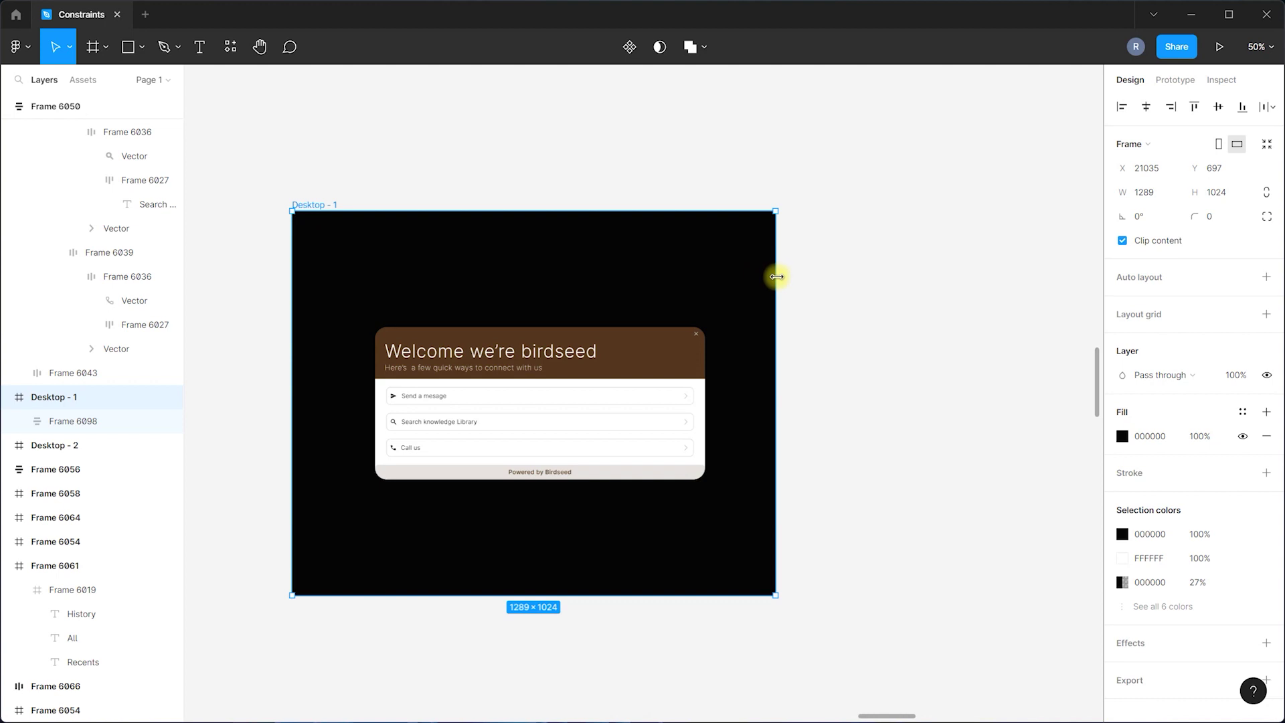
pyautogui.moveTo(800, 292); pyautogui.dragTo(771, 376)
pyautogui.scroll(-5, 534, 429)
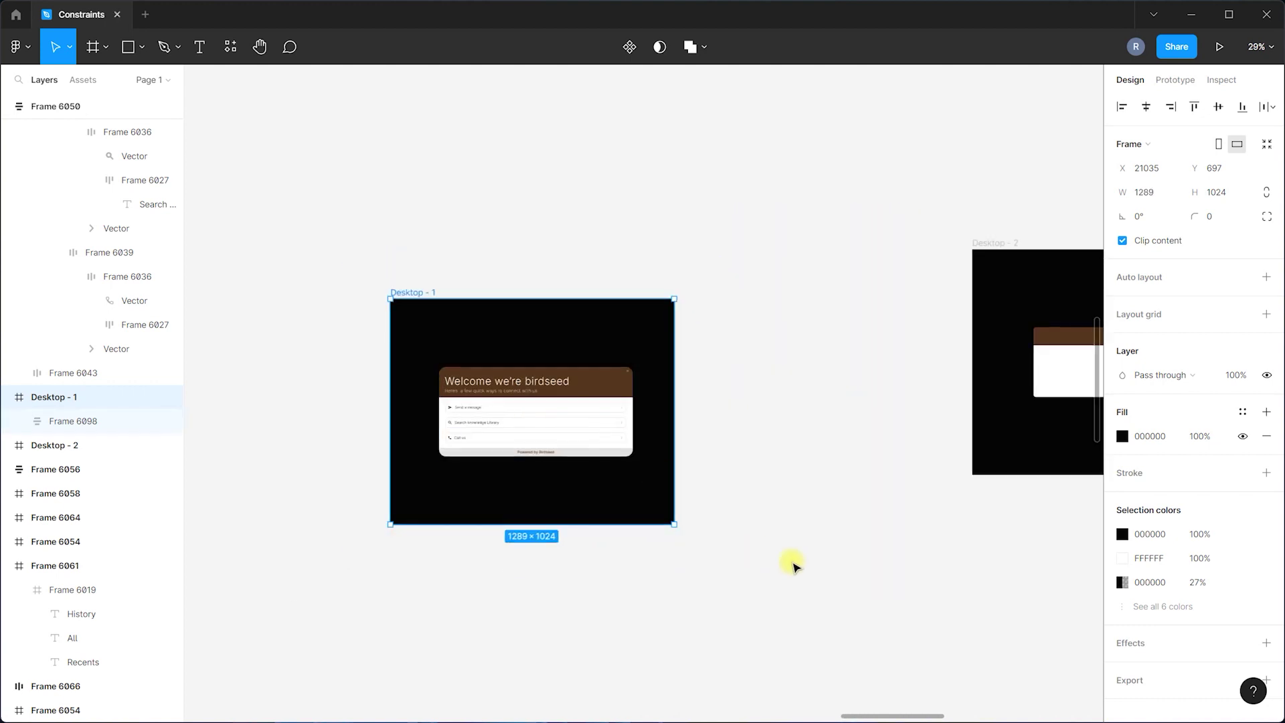
# Set Frame 6098's constraints in Desktop - 1 to Scale horizontally and Center vertically.
pyautogui.click(571, 416)
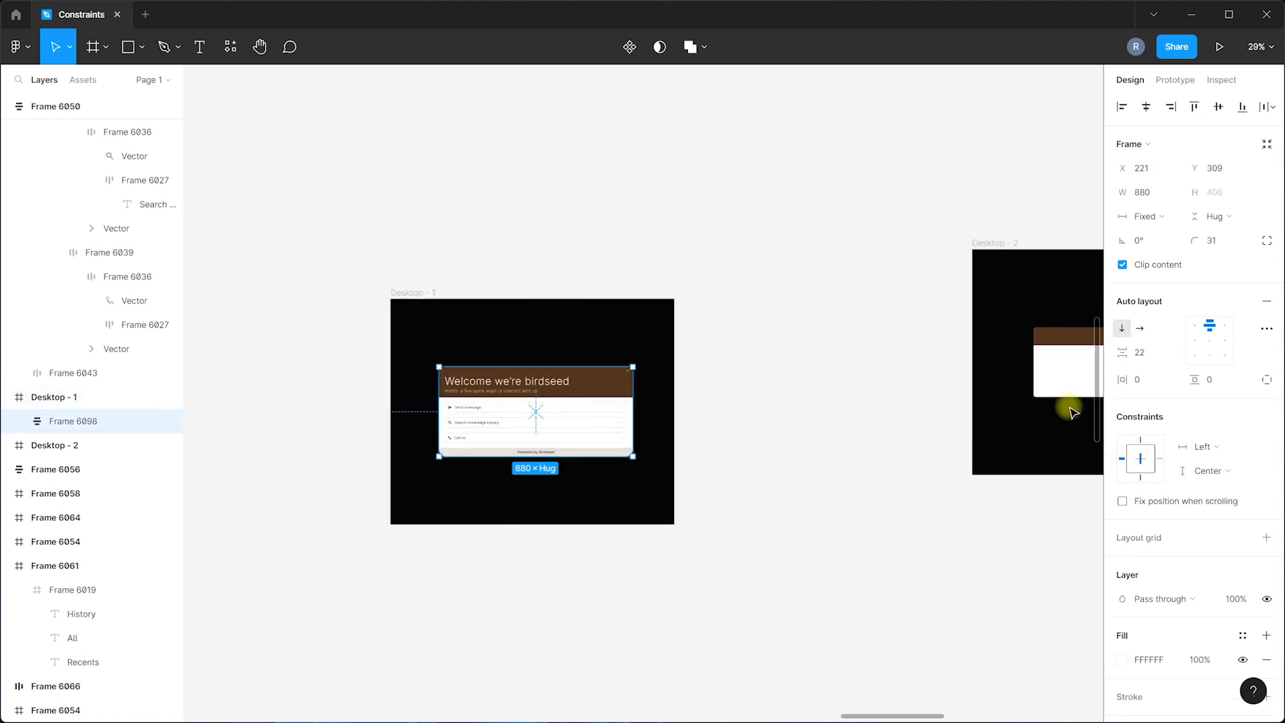
pyautogui.click(1201, 449)
pyautogui.click(1211, 521)
pyautogui.click(1214, 473)
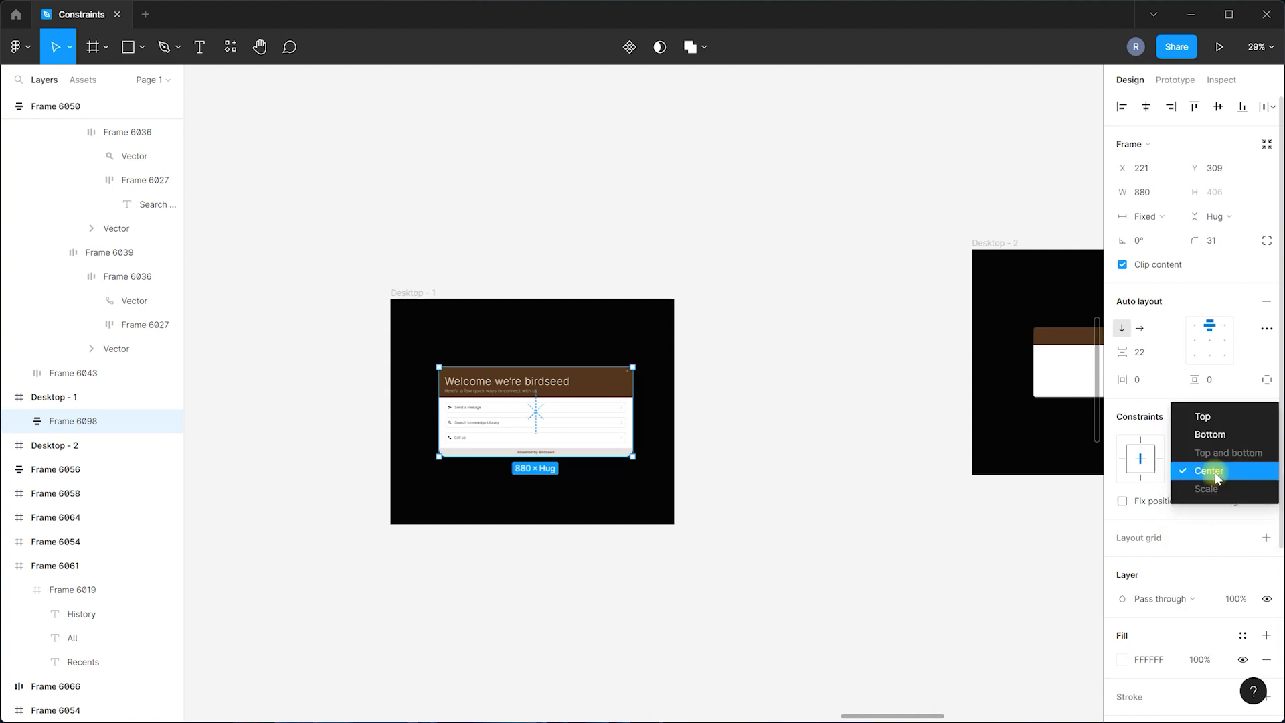
pyautogui.click(1217, 478)
pyautogui.click(927, 485)
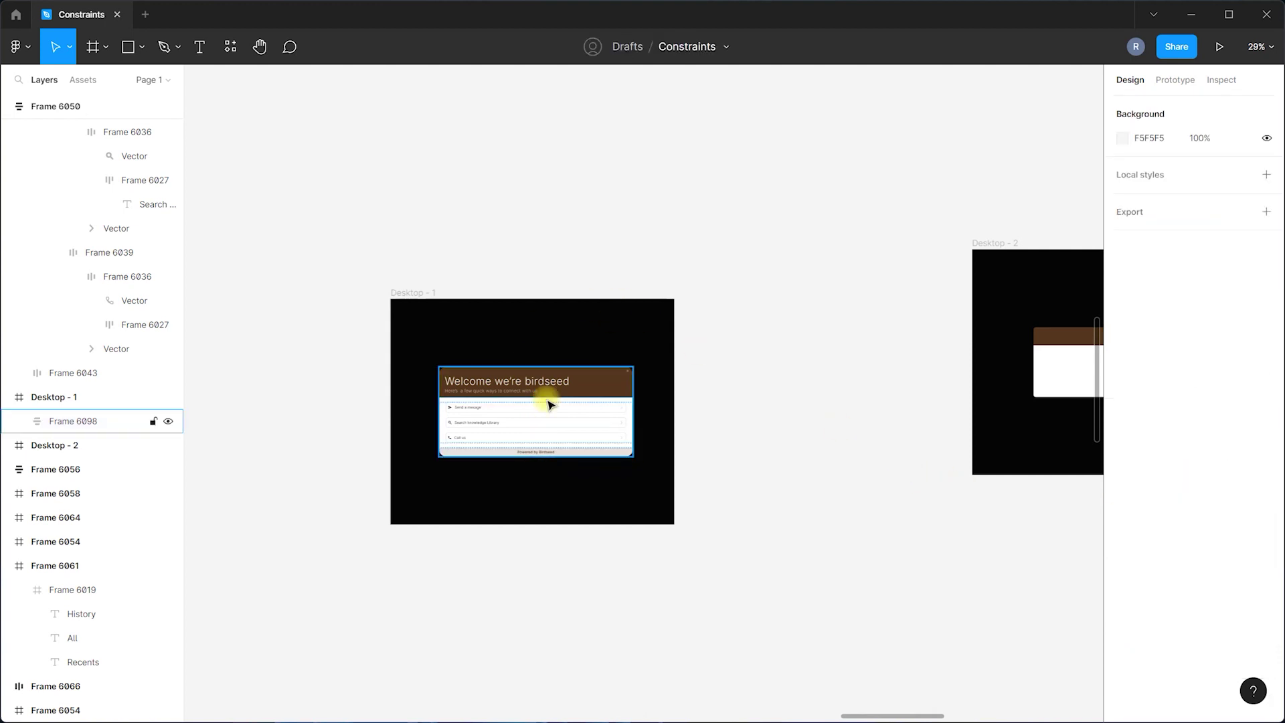
# Narrow Frame 6098 to a width of about 850 and move Desktop - 2 away from Desktop - 1.
pyautogui.click(545, 402)
pyautogui.moveTo(423, 302); pyautogui.dragTo(344, 238)
pyautogui.moveTo(595, 318); pyautogui.dragTo(597, 402)
pyautogui.moveTo(594, 464); pyautogui.dragTo(461, 355)
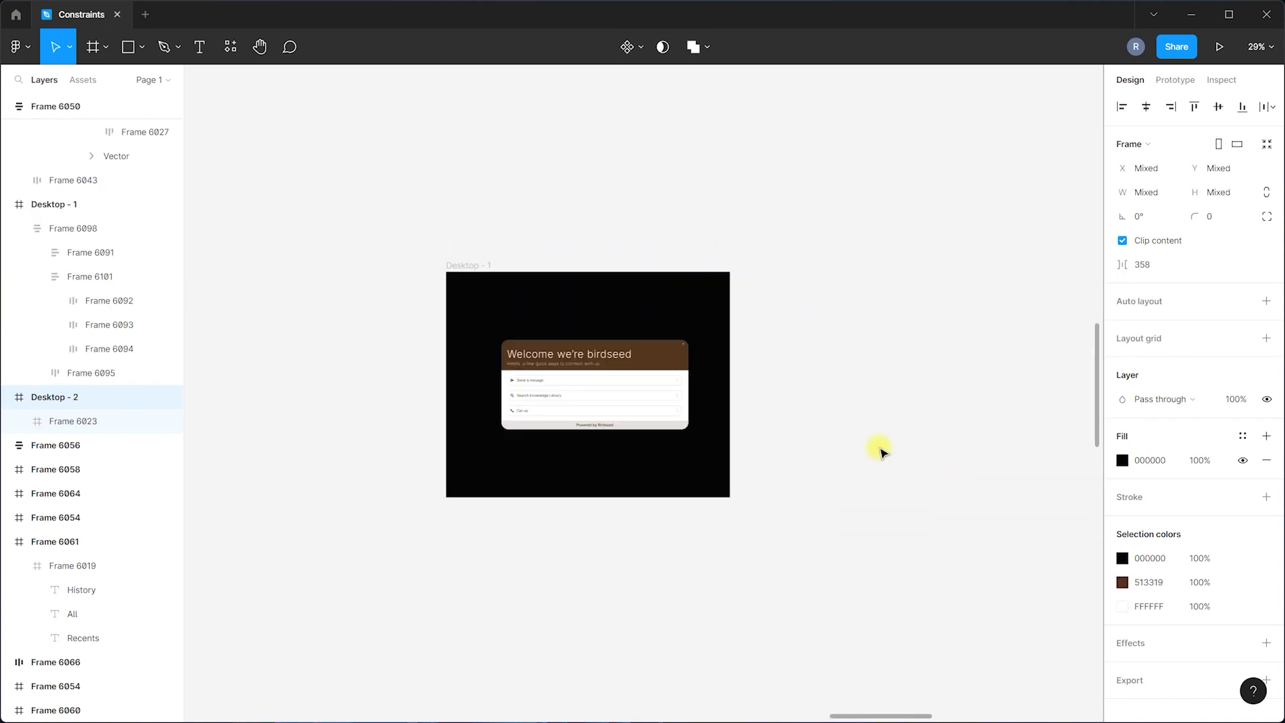
pyautogui.click(424, 335)
# Move the Desktop - 1 frame to the left on the canvas to free space beside it.
pyautogui.click(473, 272)
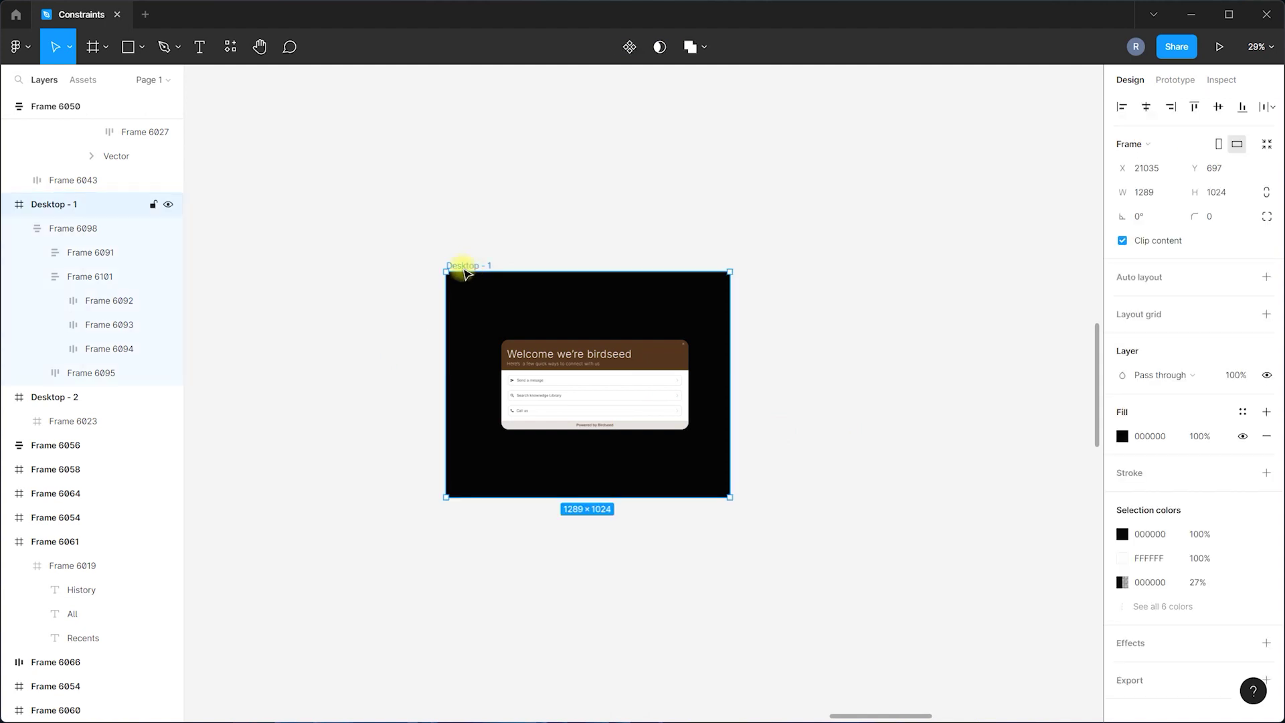
pyautogui.moveTo(473, 272); pyautogui.dragTo(446, 270)
pyautogui.click(602, 226)
pyautogui.click(361, 263)
pyautogui.click(271, 116)
# Create an iPhone 13 mini frame and place it to the right of Desktop - 1.
pyautogui.click(110, 47)
pyautogui.click(94, 86)
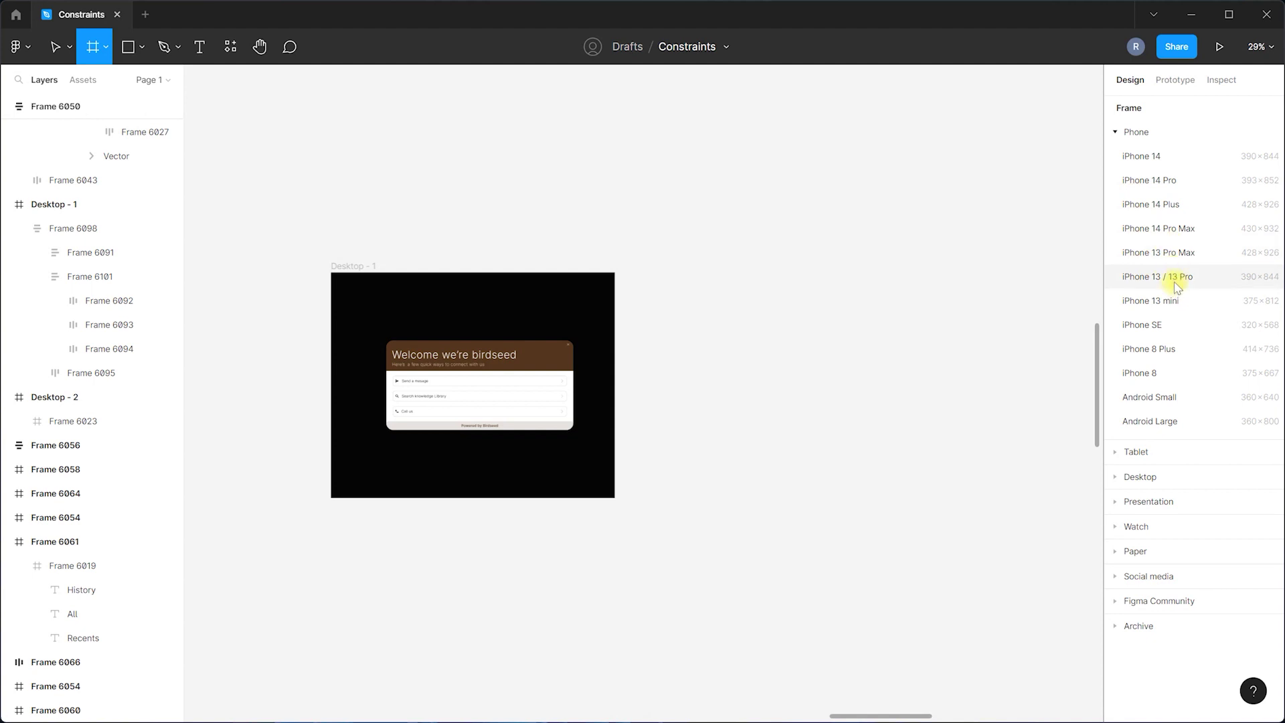
pyautogui.click(1168, 299)
pyautogui.moveTo(657, 298); pyautogui.dragTo(689, 262)
# Duplicate the welcome dialog from Desktop - 1 and place the copy inside the iPhone 13 mini - 2 frame.
pyautogui.click(528, 343)
pyautogui.hotkey('ctrl', 'd')
pyautogui.moveTo(525, 393); pyautogui.dragTo(721, 360)
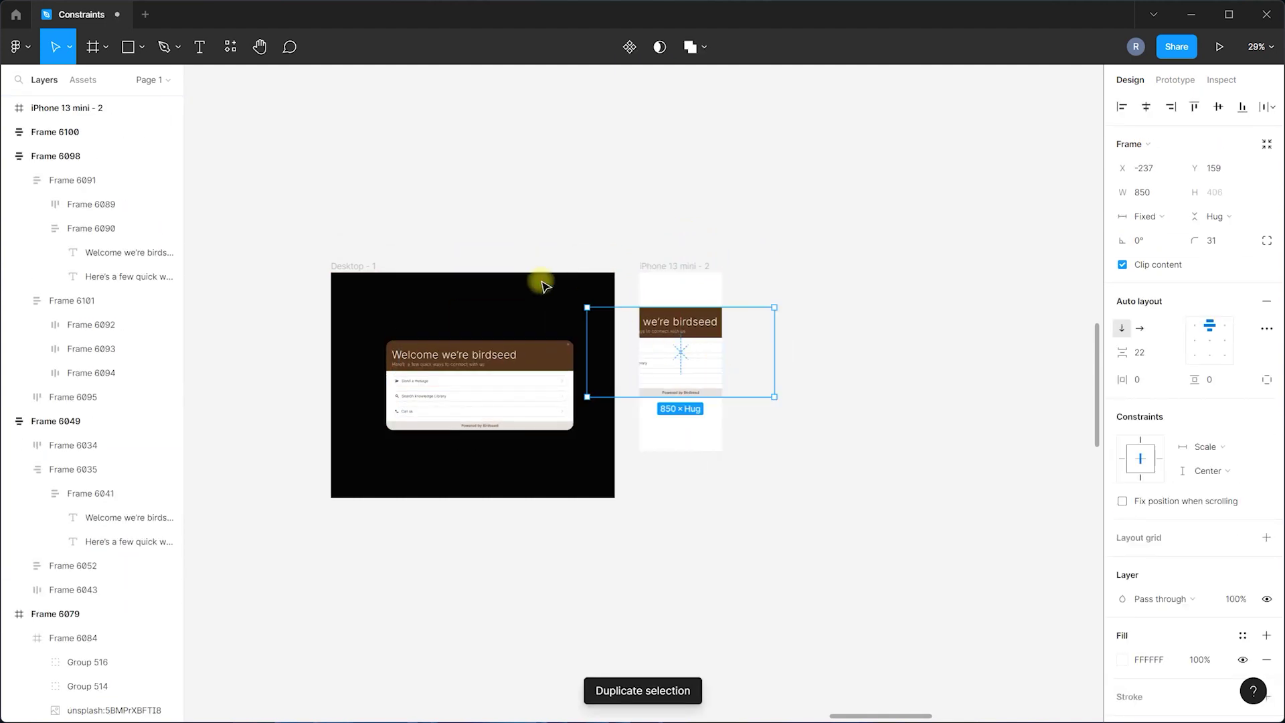
# Change the fill of the iPhone 13 mini - 2 frame to black, 000000.
pyautogui.hotkey('shift', 'Return')
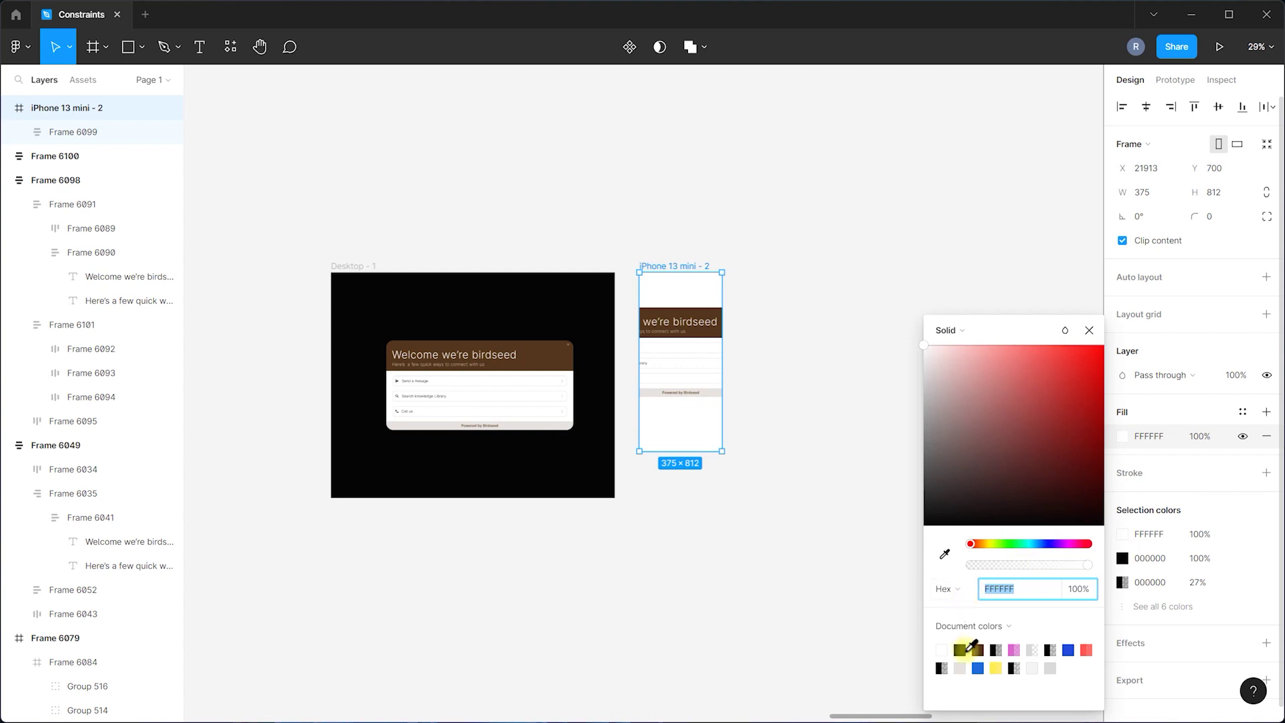
pyautogui.click(968, 650)
pyautogui.click(751, 429)
# Narrow the dialog copy in the phone frame to a width of 305 and centre it there.
pyautogui.click(689, 358)
pyautogui.moveTo(774, 356); pyautogui.dragTo(647, 337)
pyautogui.scroll(5, 763, 354)
pyautogui.hotkey('shift', 'Left')
pyautogui.hotkey('shift', 'Left')
pyautogui.hotkey('shift', 'Left')
pyautogui.hotkey('shift', 'Left')
pyautogui.hotkey('shift', 'Left')
pyautogui.moveTo(633, 348)
pyautogui.mouseDown()
pyautogui.moveTo(656, 347)
pyautogui.moveTo(629, 347)
pyautogui.moveTo(632, 361)
pyautogui.mouseUp()
pyautogui.click(754, 359)
# Try smaller font sizes, including 24 and 32, on the "Welcome we're birdseed" heading of the phone dialog.
pyautogui.click(596, 321)
pyautogui.doubleClick(596, 321)
pyautogui.doubleClick(598, 321)
pyautogui.doubleClick(602, 321)
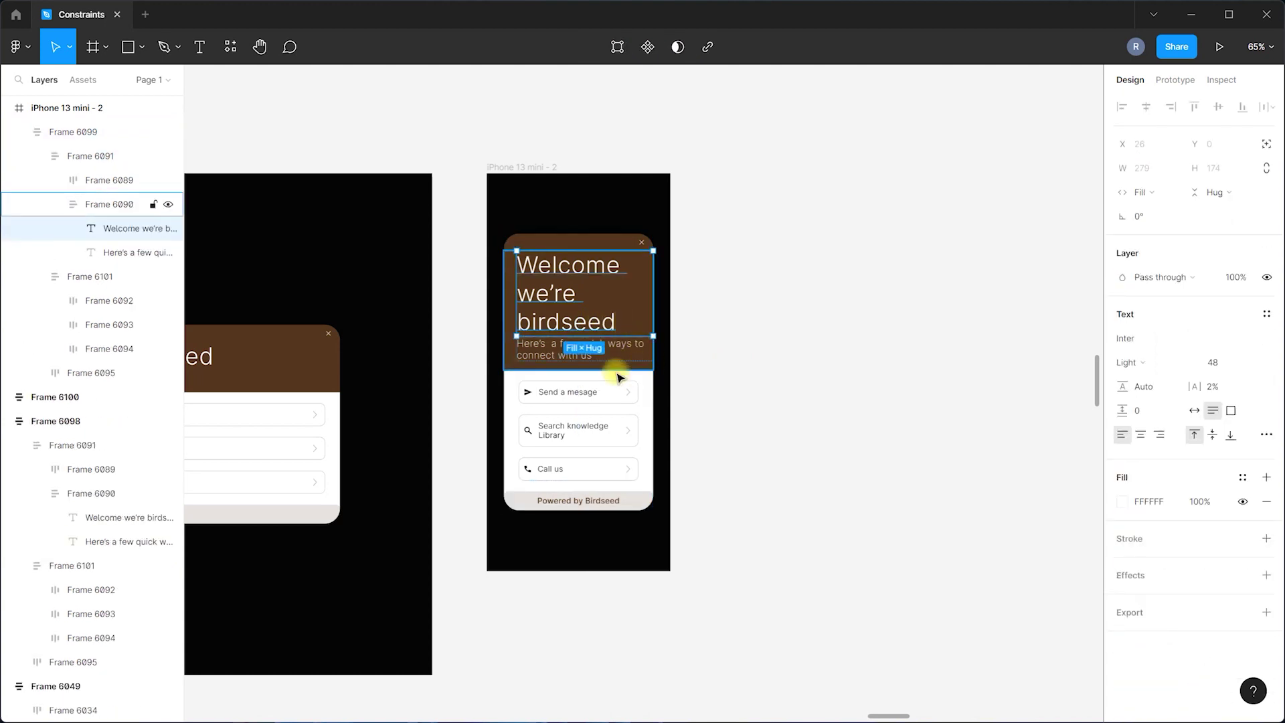
pyautogui.click(1251, 367)
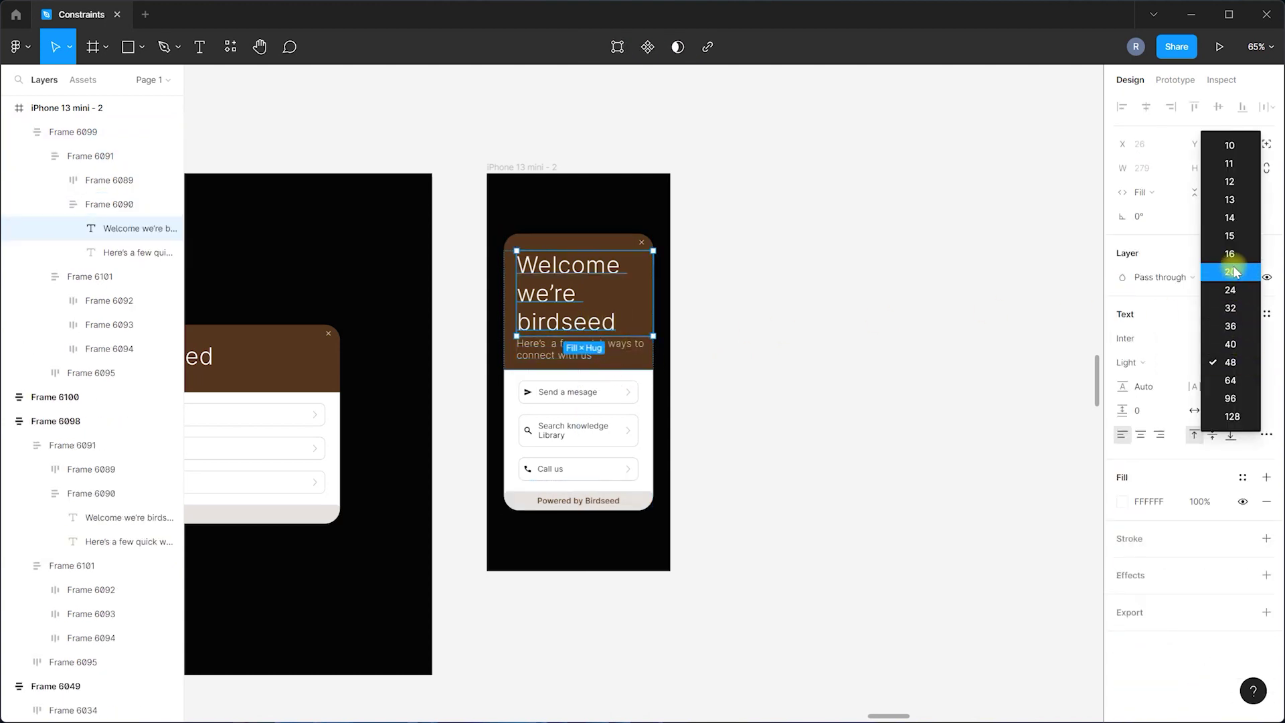
pyautogui.click(1235, 236)
pyautogui.click(1251, 362)
pyautogui.click(1235, 386)
pyautogui.click(1252, 366)
pyautogui.click(1236, 398)
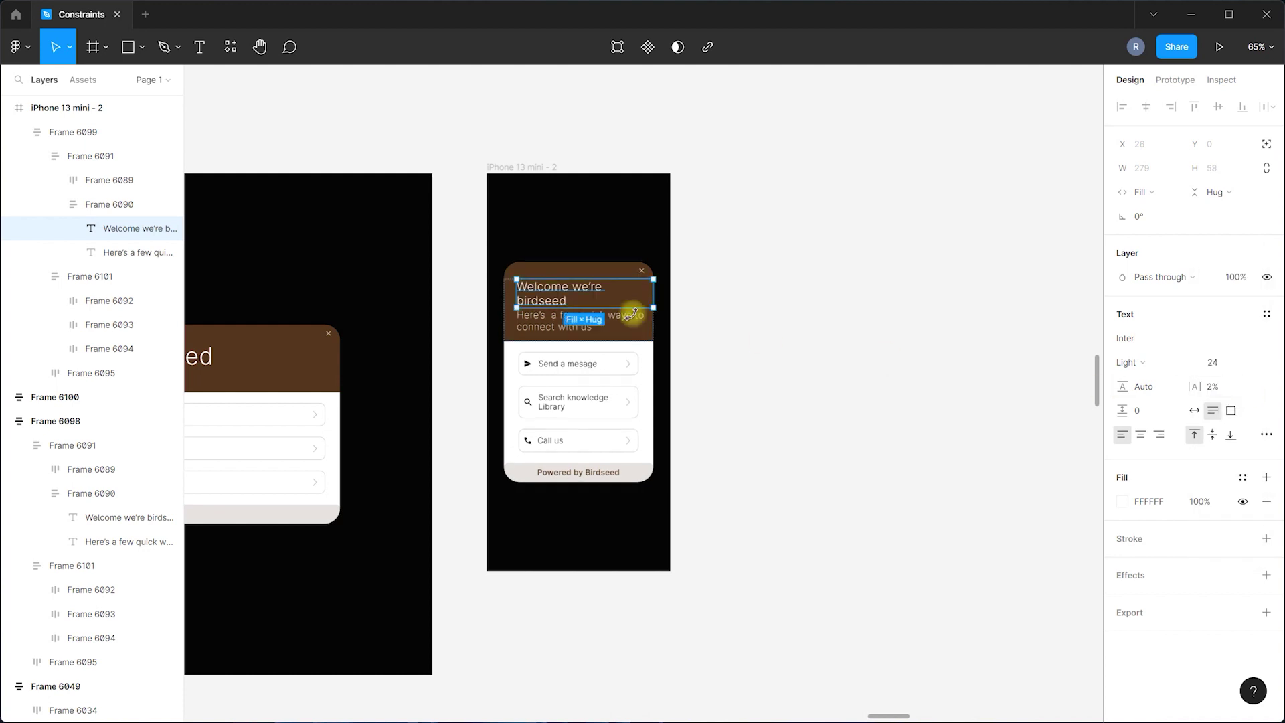
pyautogui.click(1251, 367)
pyautogui.click(1245, 381)
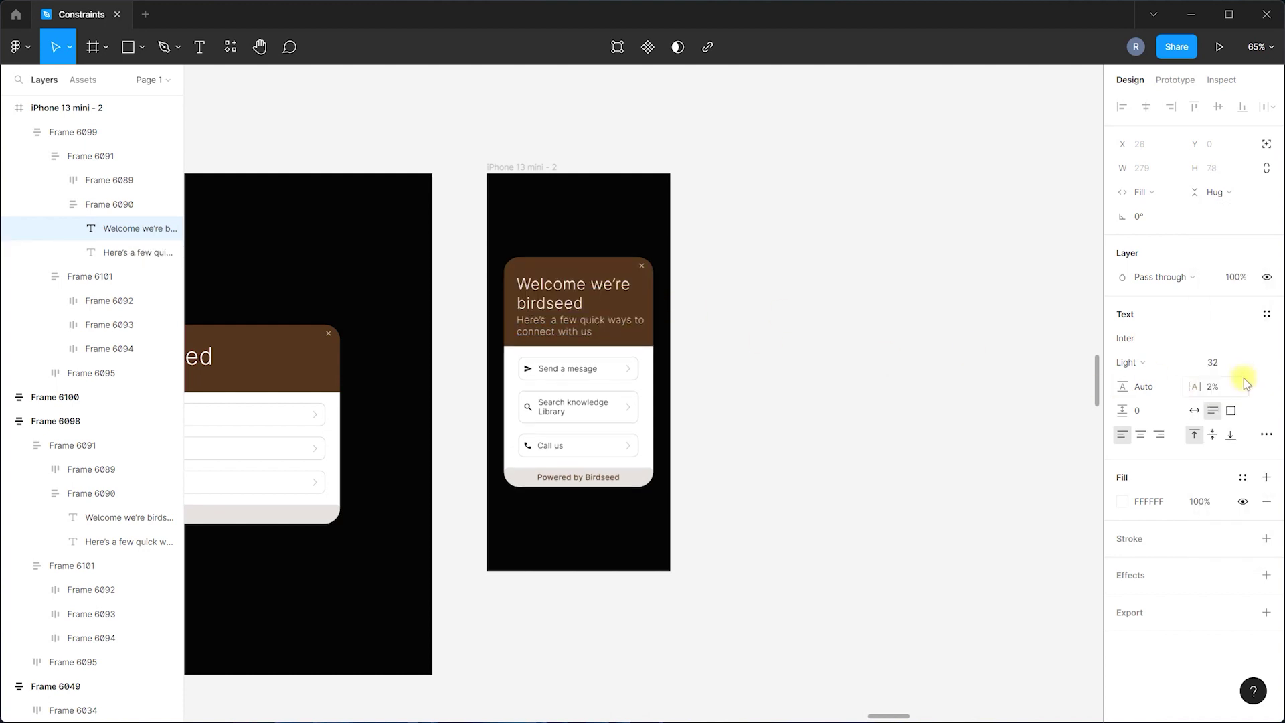
# Set the phone dialog's heading to Regular weight and font size 20, and widen its text box to 334.
pyautogui.click(1151, 370)
pyautogui.click(1158, 379)
pyautogui.click(1249, 367)
pyautogui.click(1249, 344)
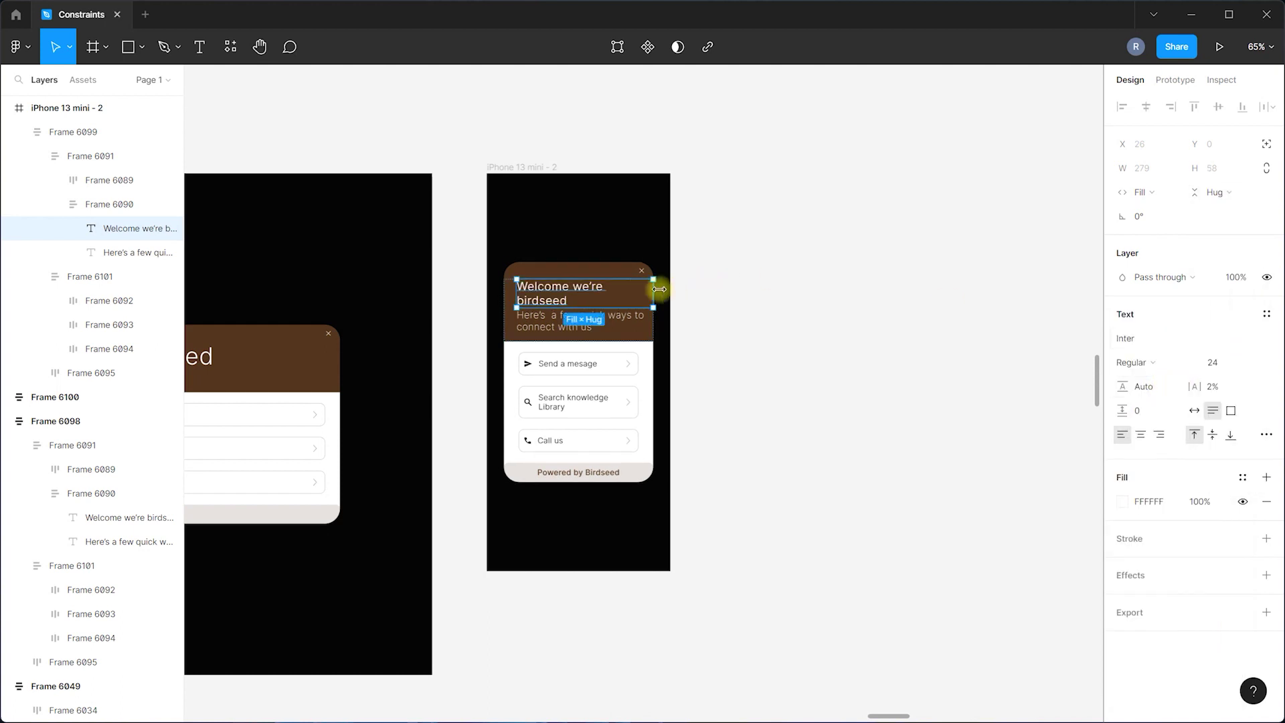
pyautogui.moveTo(659, 289); pyautogui.dragTo(680, 289)
pyautogui.click(1247, 362)
pyautogui.click(1247, 344)
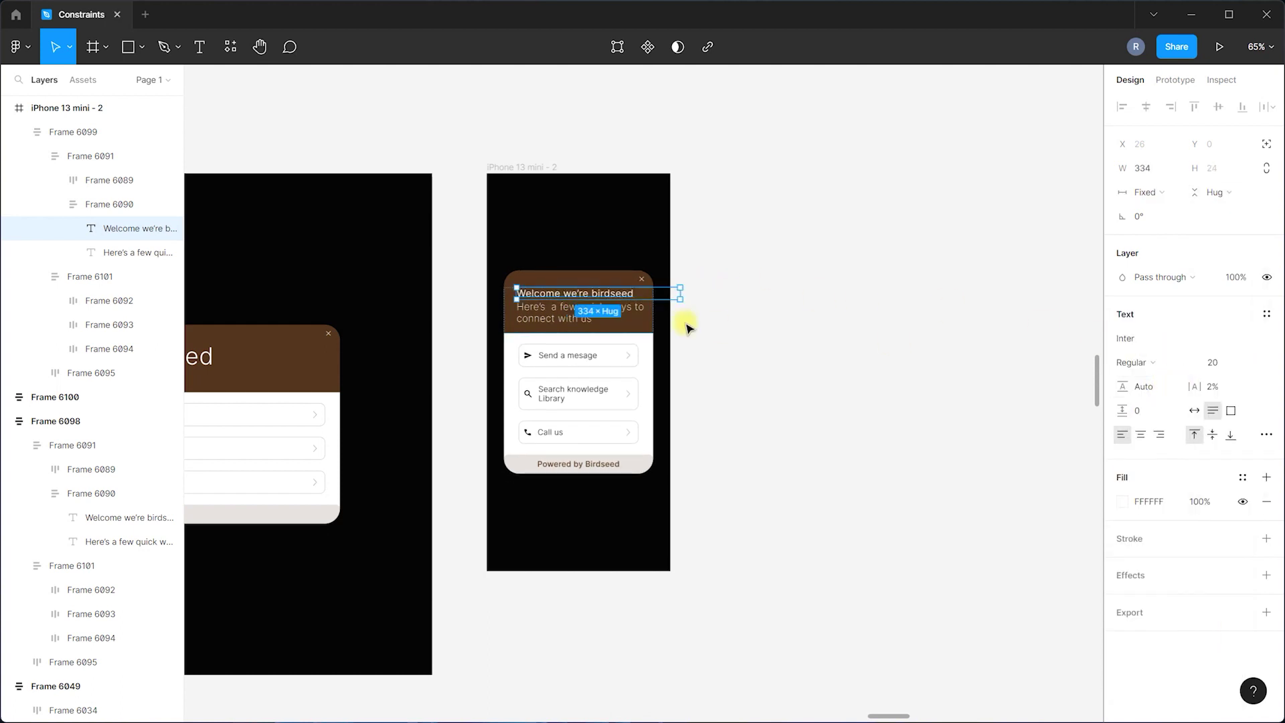
# Set the font size of the phone dialog's subtitle below the heading to 12.
pyautogui.click(617, 322)
pyautogui.click(1249, 362)
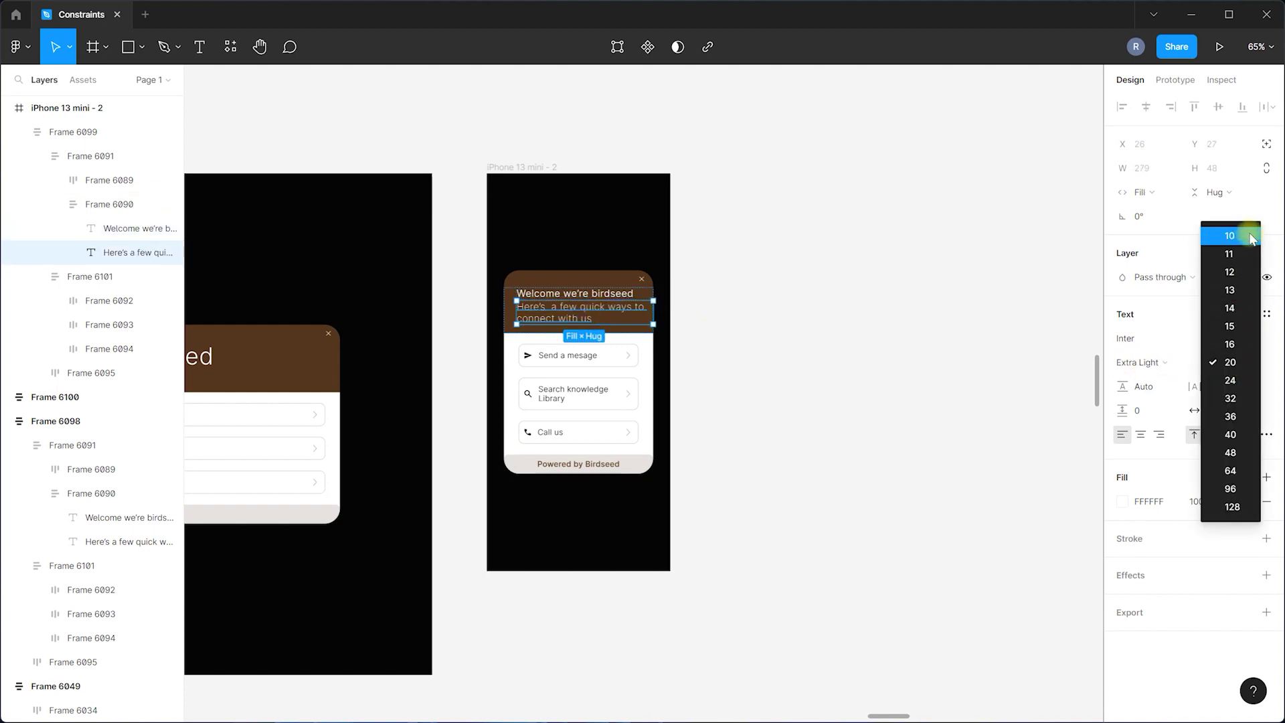
pyautogui.click(1241, 235)
pyautogui.click(1250, 362)
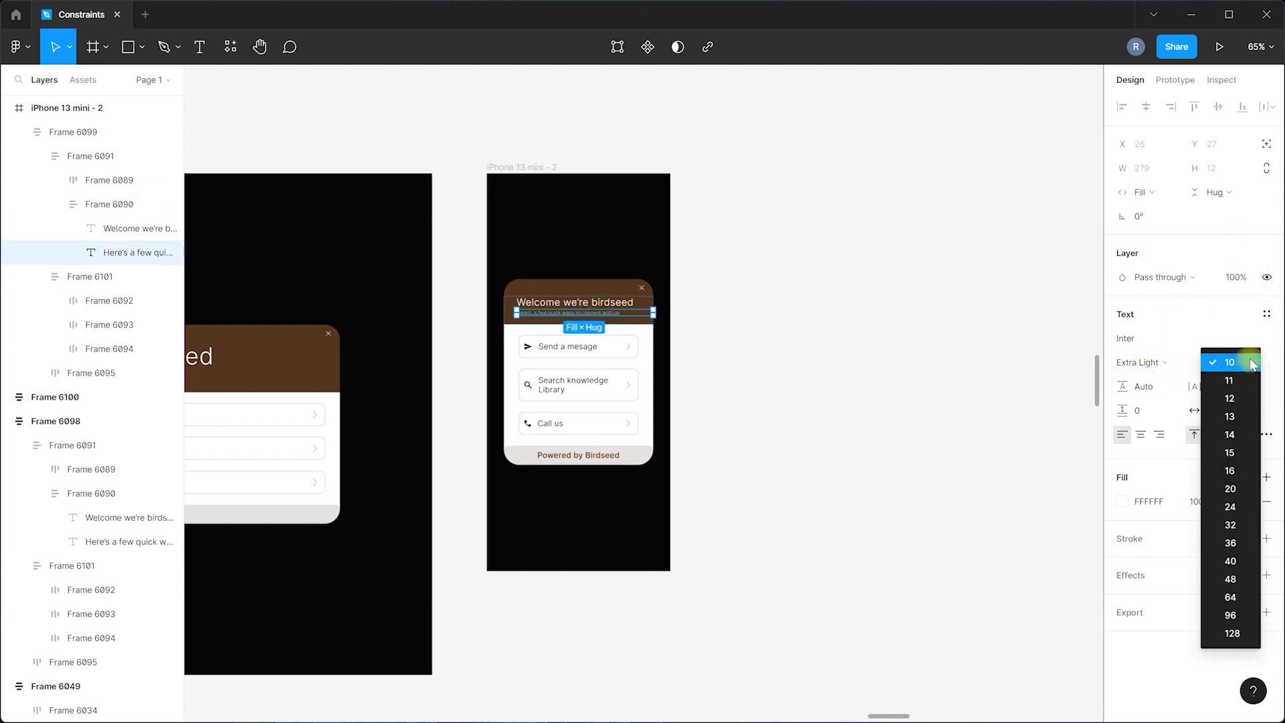
pyautogui.click(1230, 398)
pyautogui.click(854, 364)
# Reduce the font size of the phone dialog's three row labels until each fits on one line, and shrink the footer text.
pyautogui.click(590, 364)
pyautogui.doubleClick(590, 363)
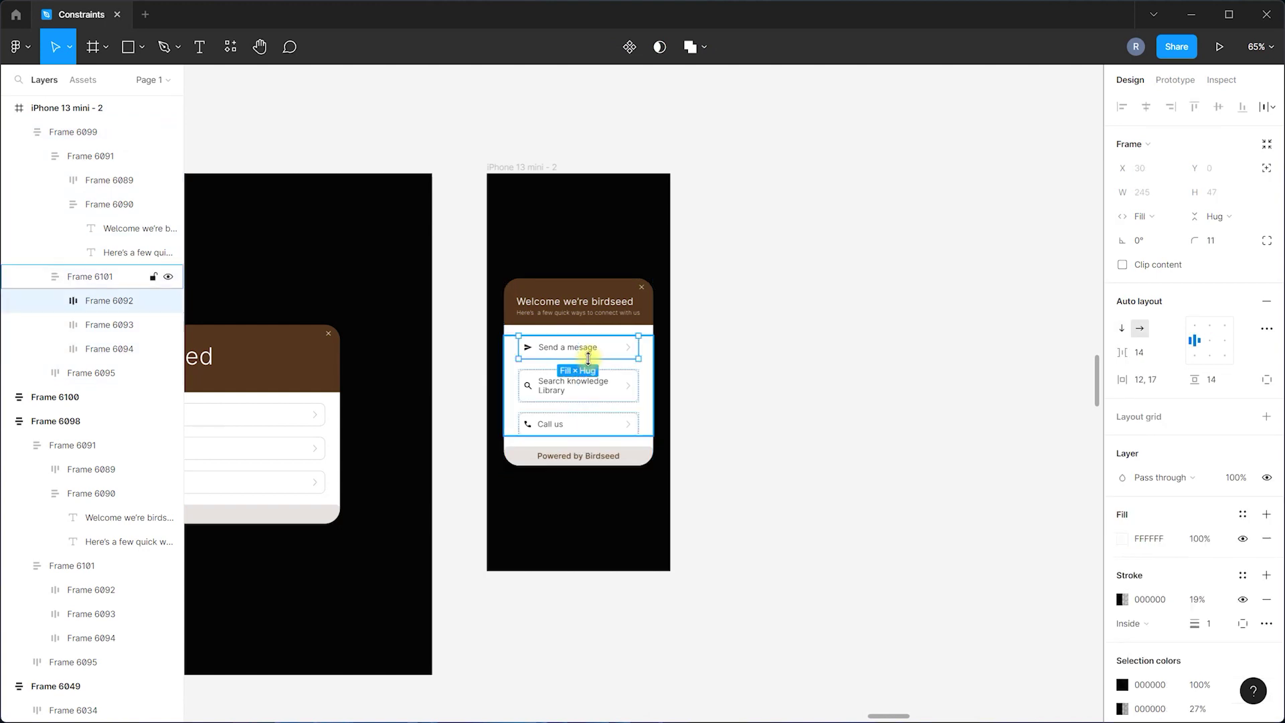
pyautogui.scroll(5, 588, 345)
pyautogui.click(565, 338)
pyautogui.keyDown('shift'); pyautogui.click(522, 409); pyautogui.keyUp('shift')
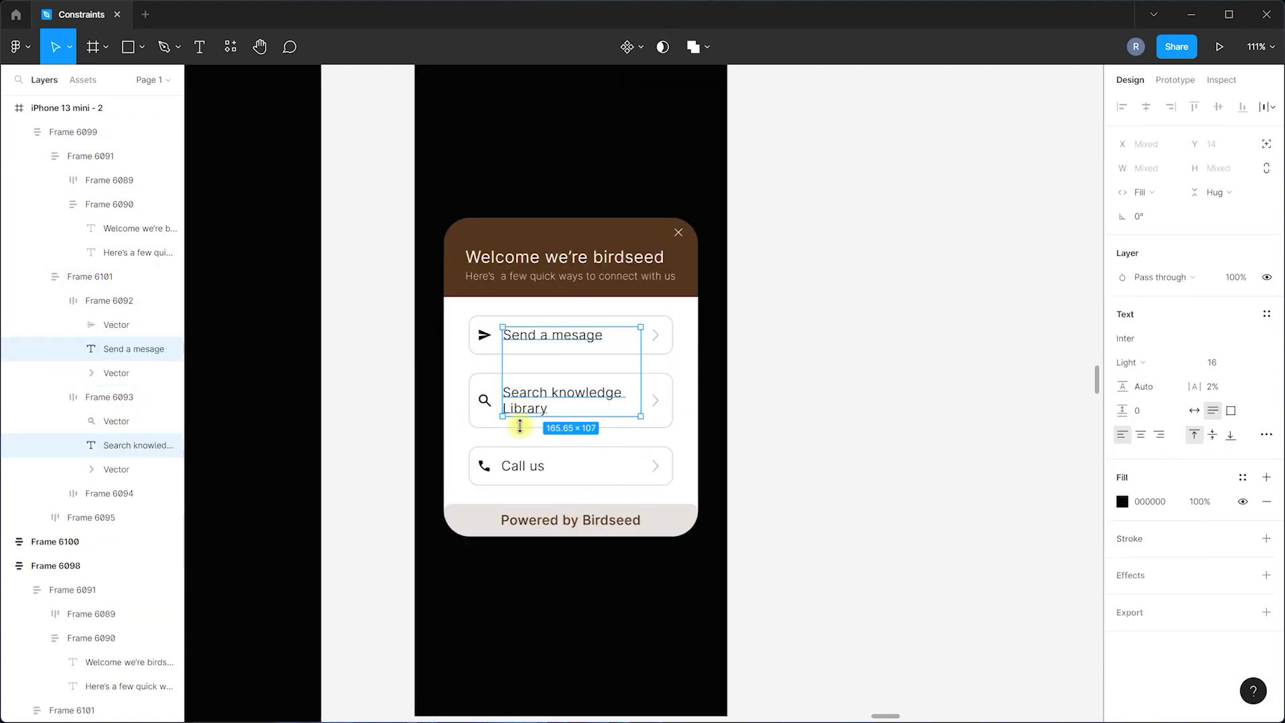
pyautogui.keyDown('shift'); pyautogui.click(524, 463); pyautogui.keyUp('shift')
pyautogui.click(1249, 362)
pyautogui.click(1249, 350)
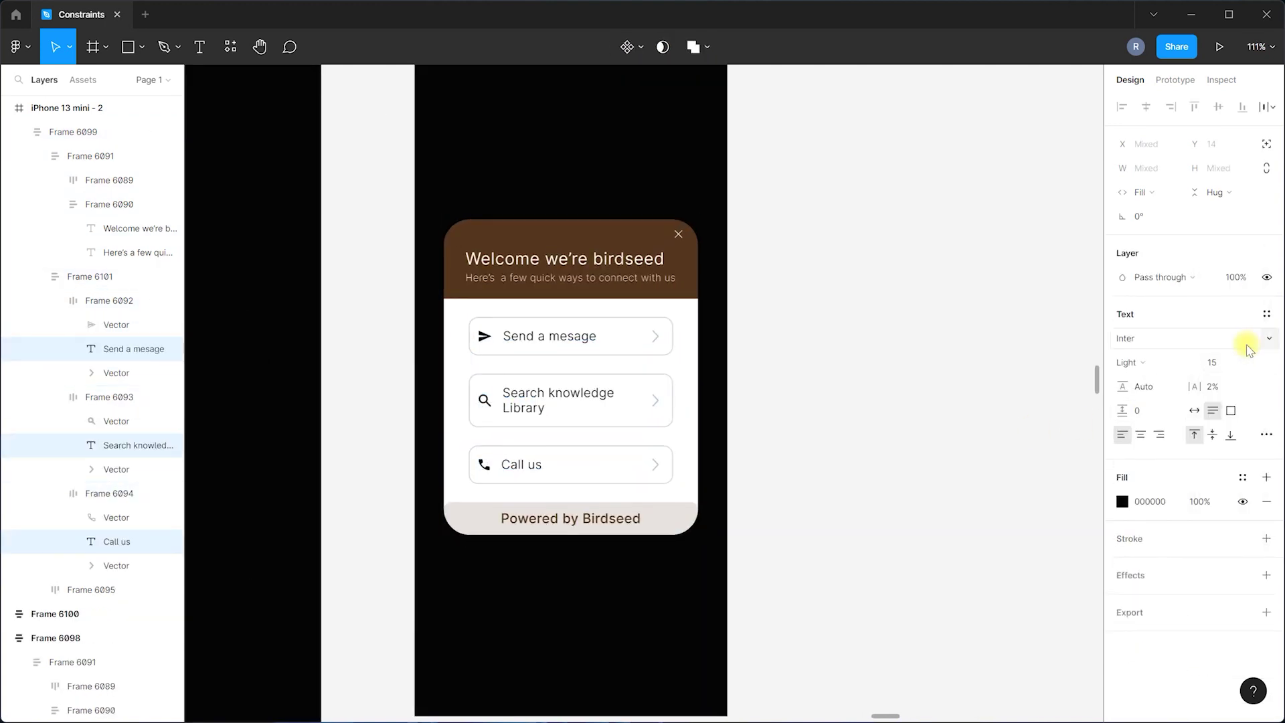
pyautogui.click(1250, 364)
pyautogui.click(1214, 307)
pyautogui.click(780, 433)
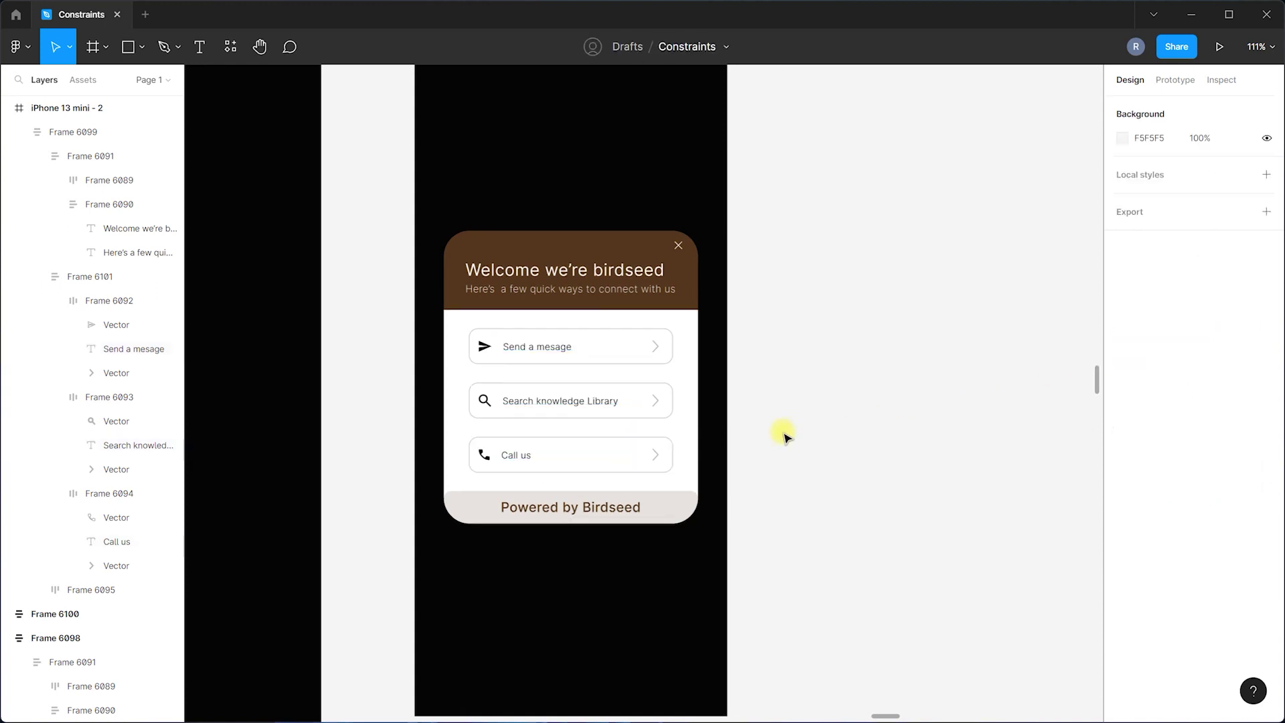
pyautogui.keyDown('ctrl'); pyautogui.click(604, 509); pyautogui.keyUp('ctrl')
pyautogui.click(1243, 370)
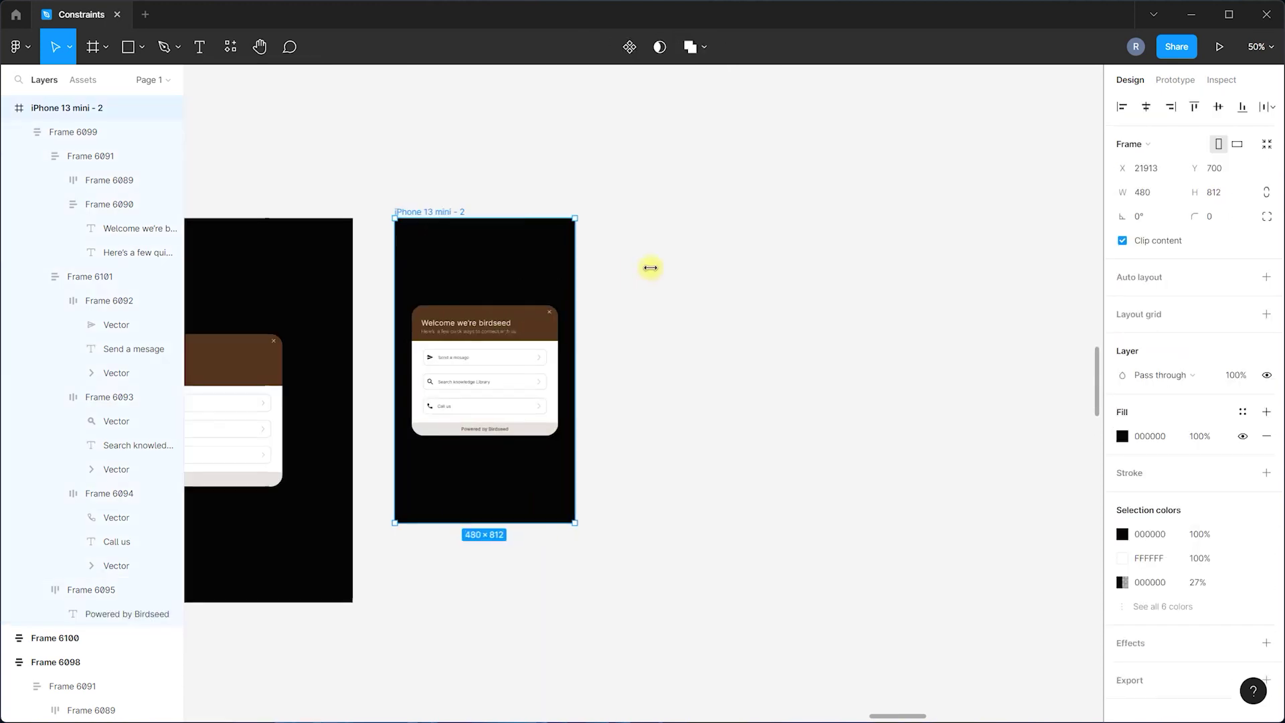
# Widen the iPhone 13 mini - 2 frame several times to check how its dialog scales, undoing each resize.
pyautogui.moveTo(649, 267); pyautogui.dragTo(845, 288)
pyautogui.hotkey('ctrl', 'z')
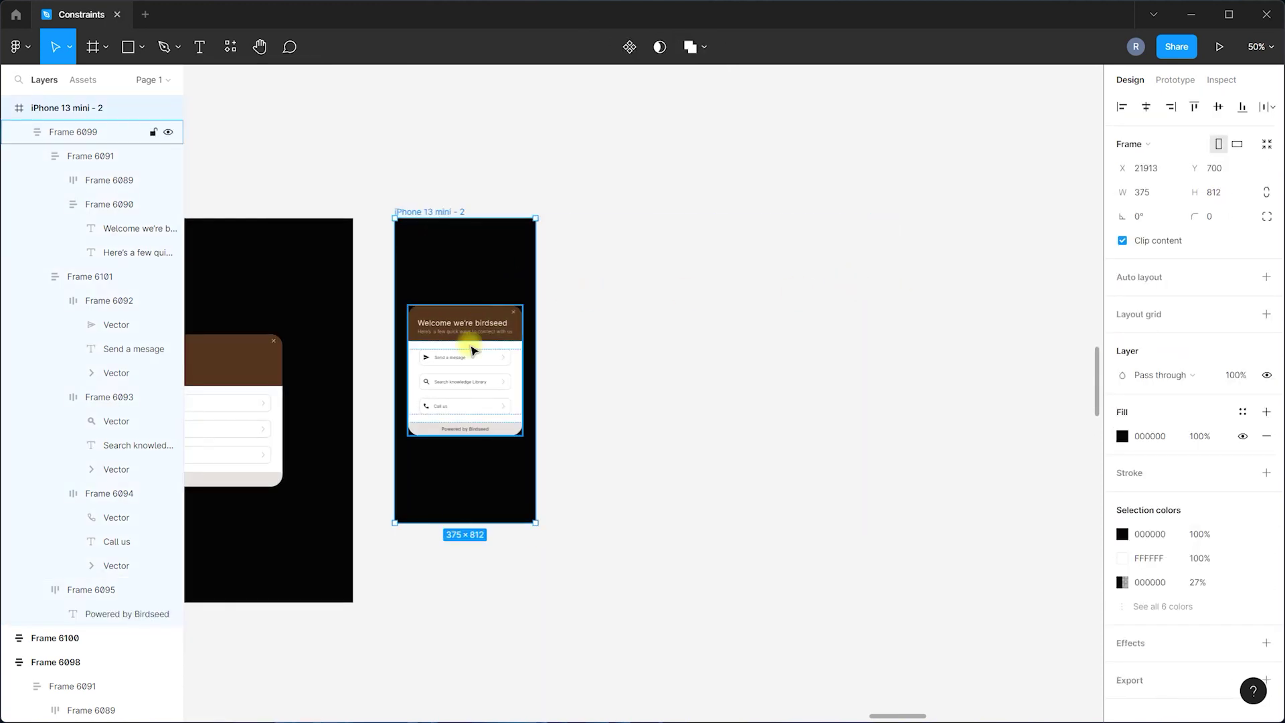
pyautogui.click(431, 334)
pyautogui.scroll(-3, 653, 379)
pyautogui.click(549, 286)
pyautogui.moveTo(584, 327); pyautogui.dragTo(804, 341)
pyautogui.hotkey('ctrl', 'z')
pyautogui.moveTo(584, 463); pyautogui.dragTo(970, 471)
pyautogui.hotkey('ctrl', 'z')
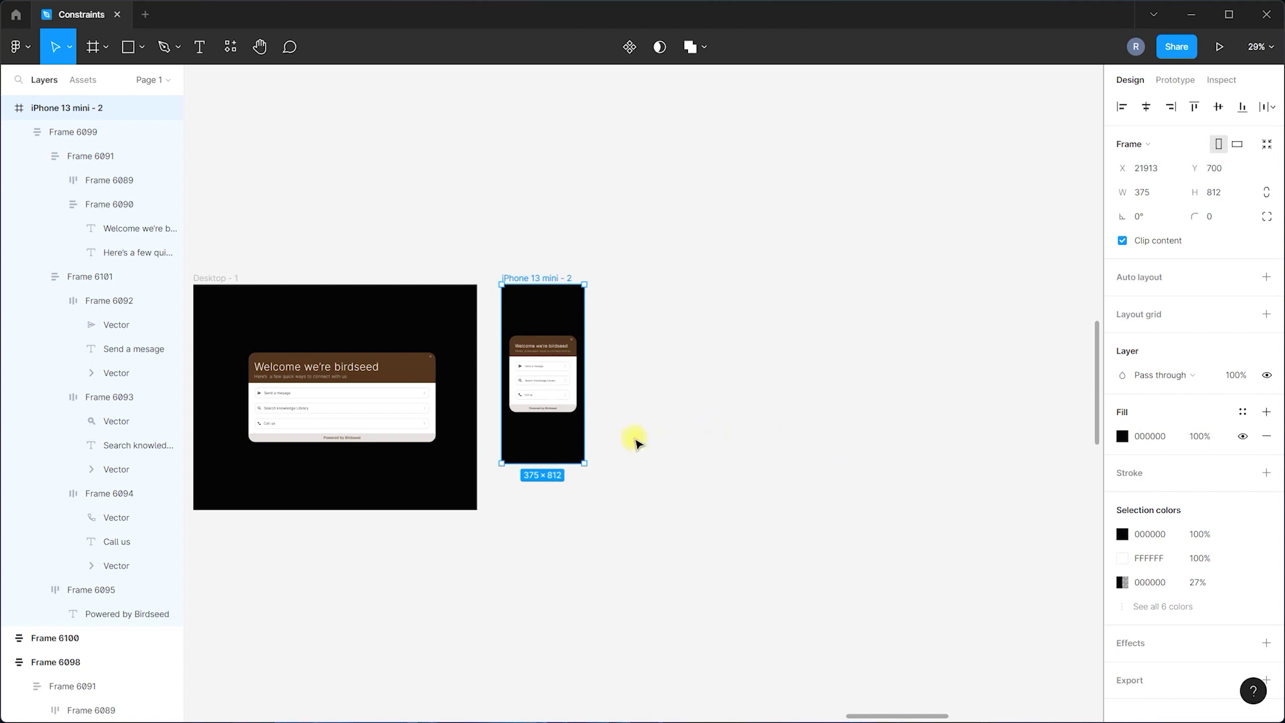
pyautogui.scroll(3, 633, 431)
pyautogui.moveTo(546, 407); pyautogui.dragTo(843, 430)
pyautogui.hotkey('ctrl', 'z')
# Inspect the phone dialog's sizing and constraints and compare its layout with the dialog in Desktop - 1.
pyautogui.click(385, 335)
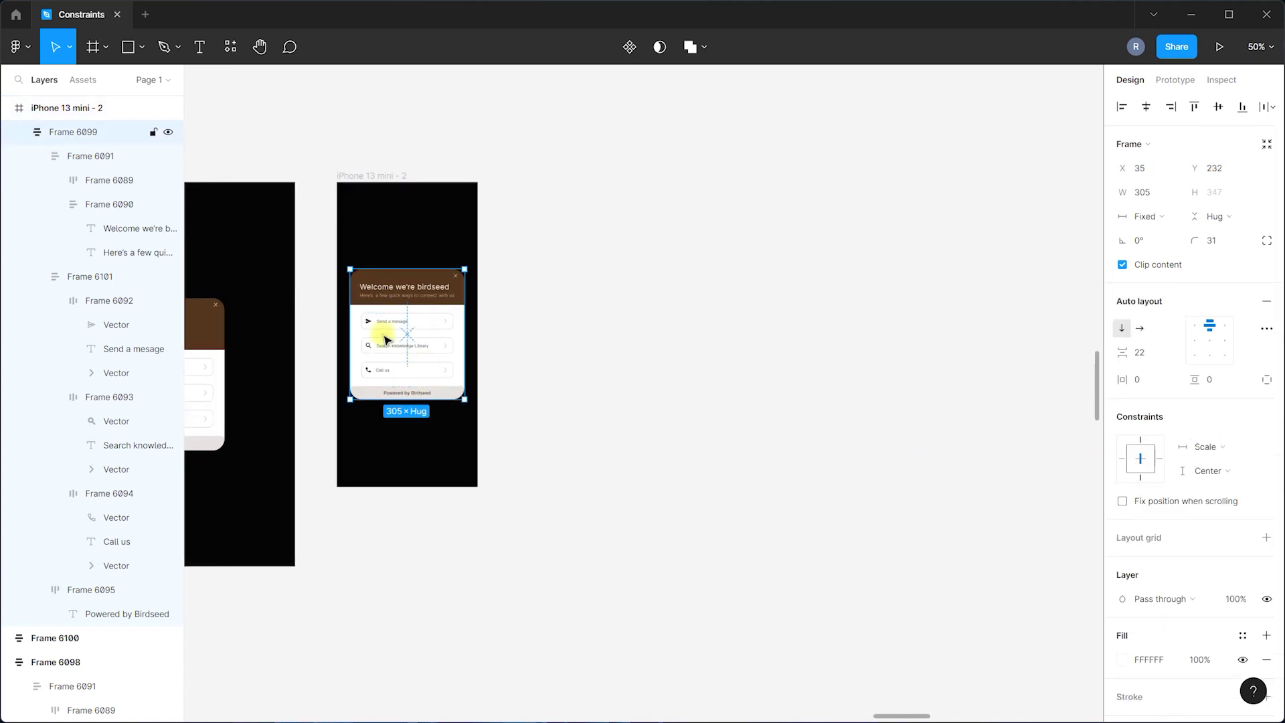
pyautogui.scroll(-2, 501, 335)
pyautogui.scroll(4, 387, 316)
pyautogui.scroll(-2, 480, 384)
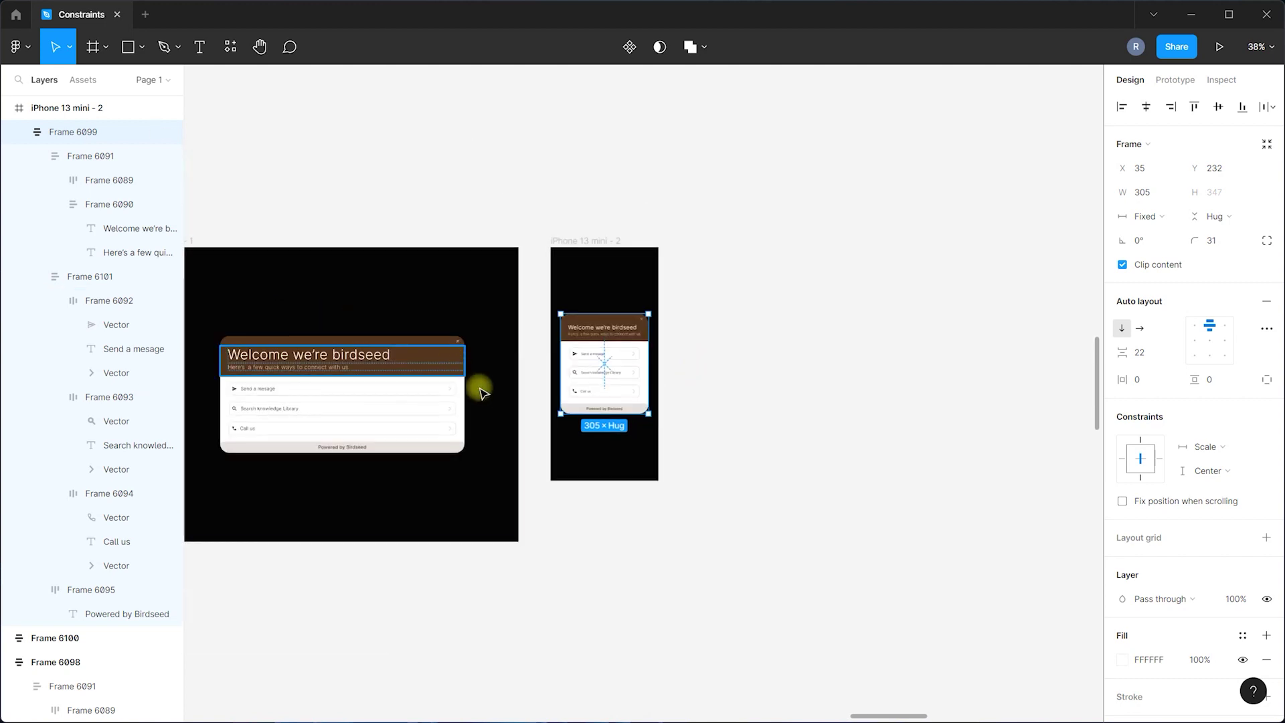
pyautogui.scroll(1, 620, 364)
pyautogui.click(621, 199)
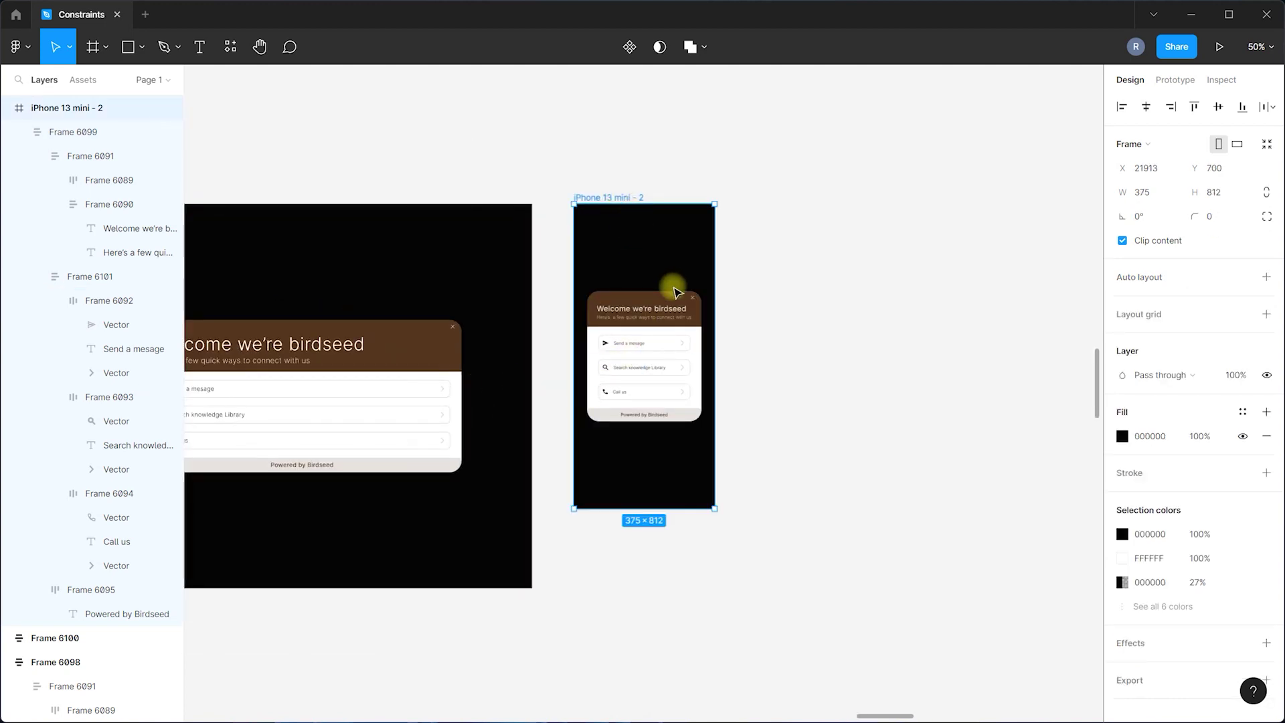
pyautogui.scroll(-3, 403, 394)
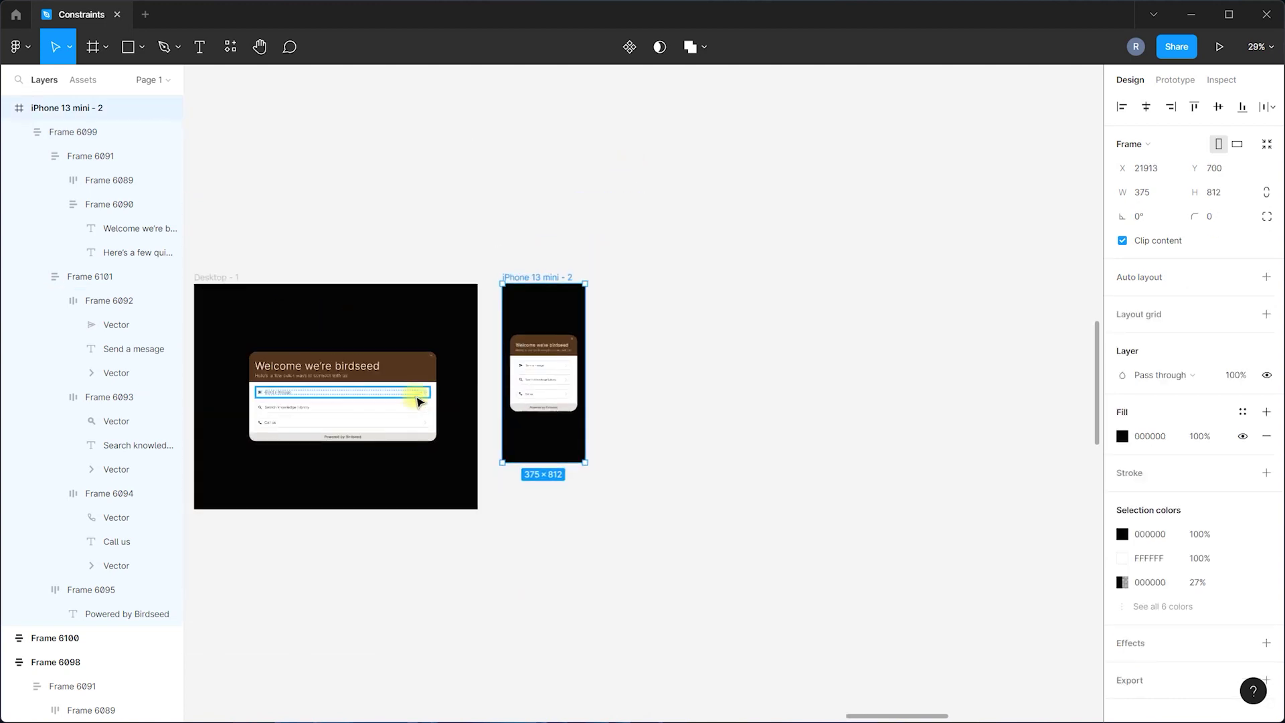
# Enlarge the iPhone 13 mini - 2 frame in both directions to check how its dialog scales, and undo the resize.
pyautogui.moveTo(587, 463); pyautogui.dragTo(827, 527)
pyautogui.hotkey('ctrl', 'z')
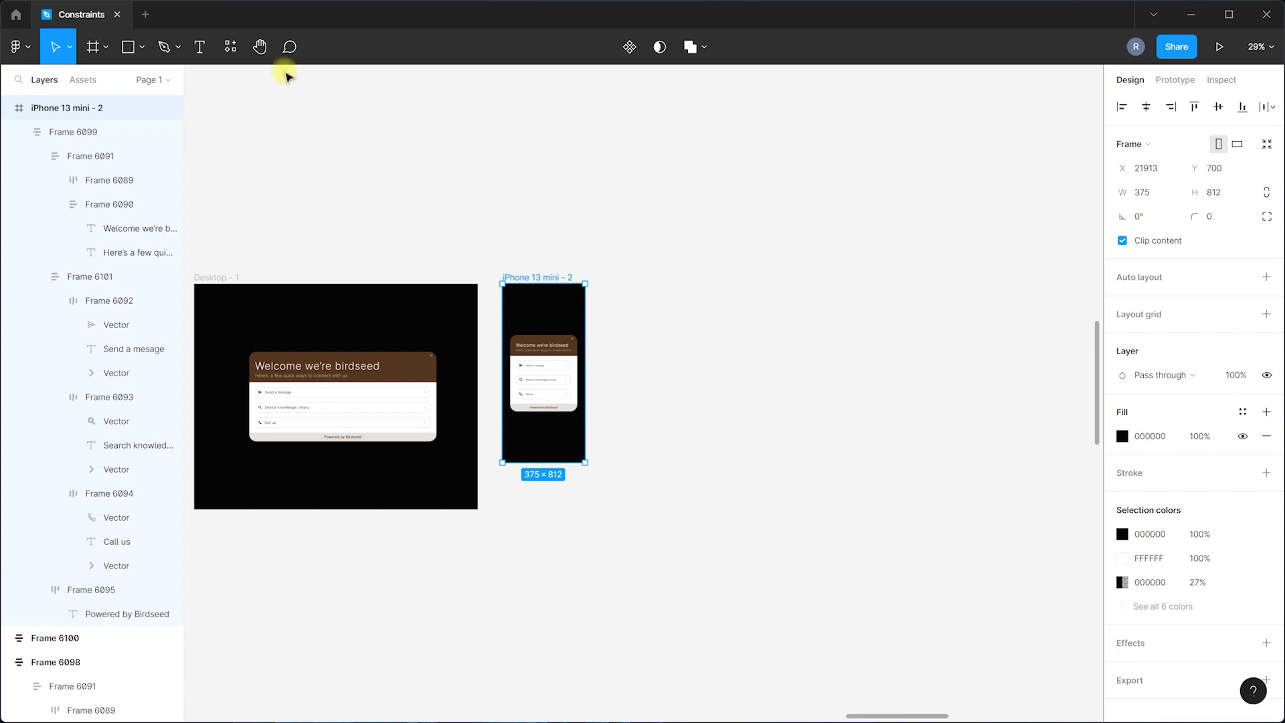
# Add an iPhone 14 Pro Max frame and place it beside the iPhone 13 mini - 2 frame with a gap between them.
pyautogui.click(106, 46)
pyautogui.click(100, 79)
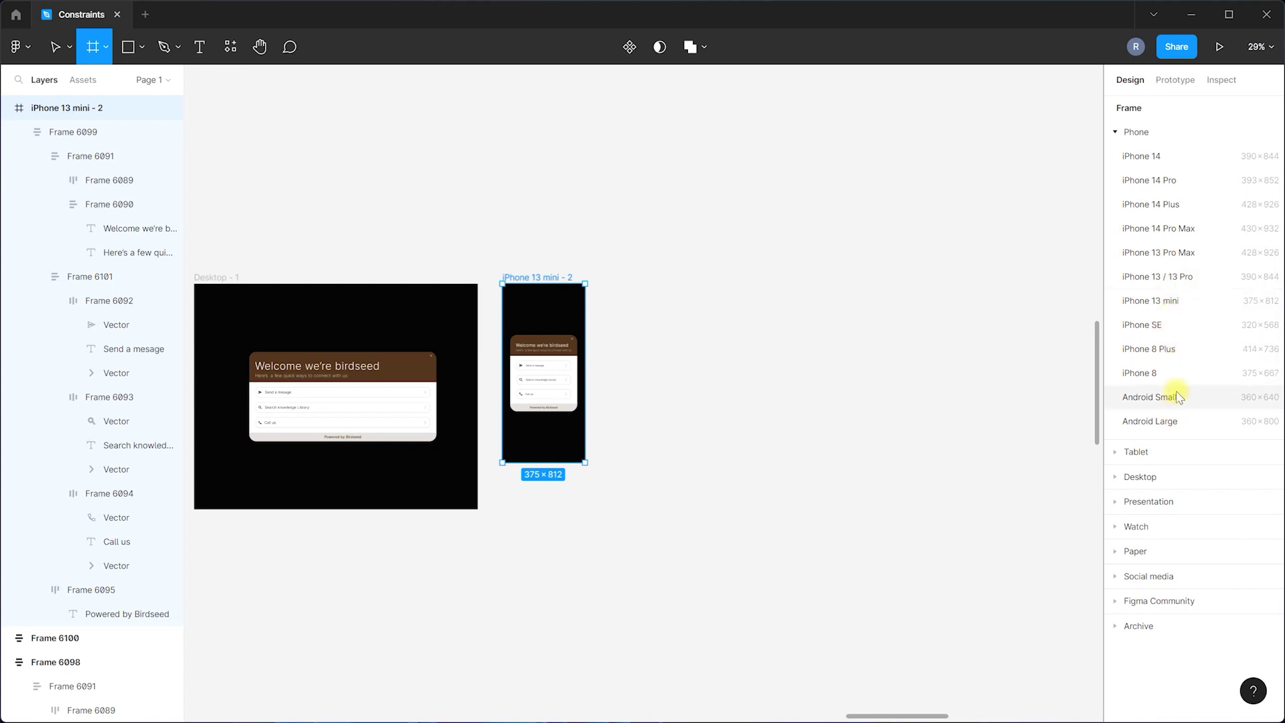
pyautogui.click(1176, 230)
pyautogui.moveTo(609, 287); pyautogui.dragTo(672, 278)
# Duplicate the dialog from the iPhone 13 mini - 2 frame and move the copy into the iPhone 14 Pro Max frame.
pyautogui.click(521, 375)
pyautogui.hotkey('ctrl', 'd')
pyautogui.moveTo(525, 373); pyautogui.dragTo(707, 380)
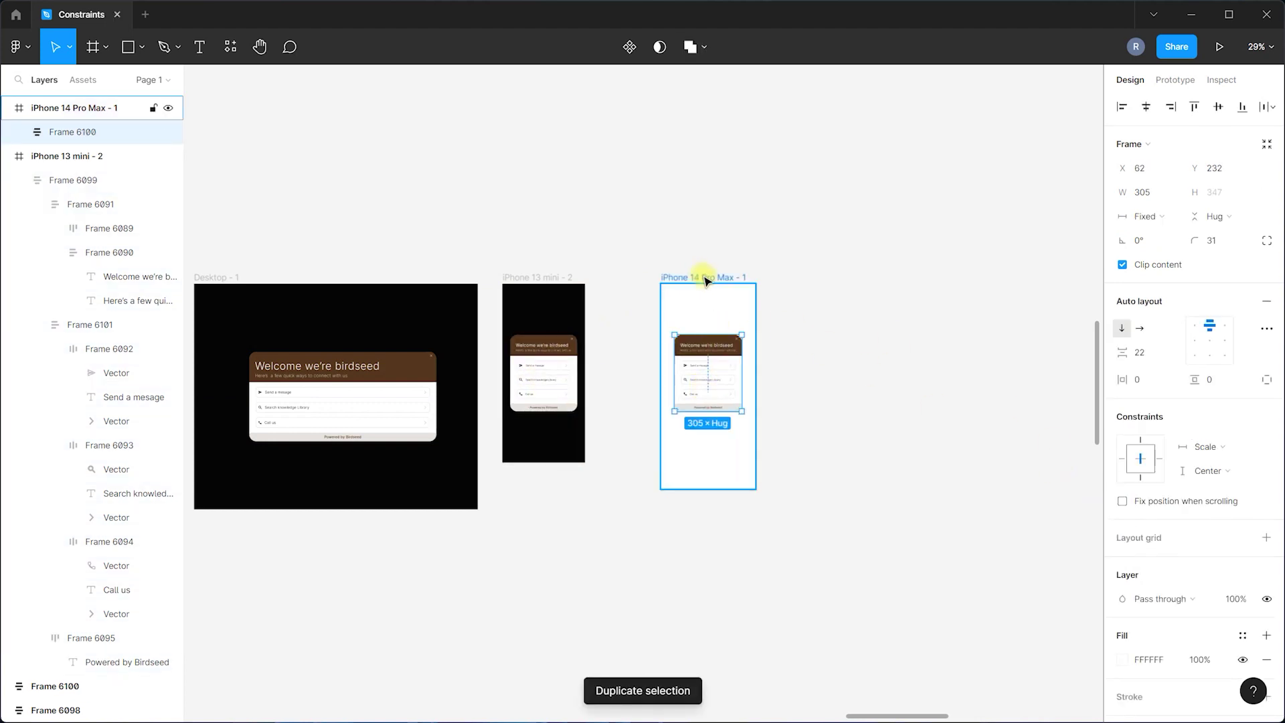
# Change the iPhone 14 Pro Max frame's fill to black.
pyautogui.click(708, 281)
pyautogui.click(1122, 557)
pyautogui.click(945, 554)
pyautogui.press('Escape')
pyautogui.click(801, 314)
pyautogui.click(689, 279)
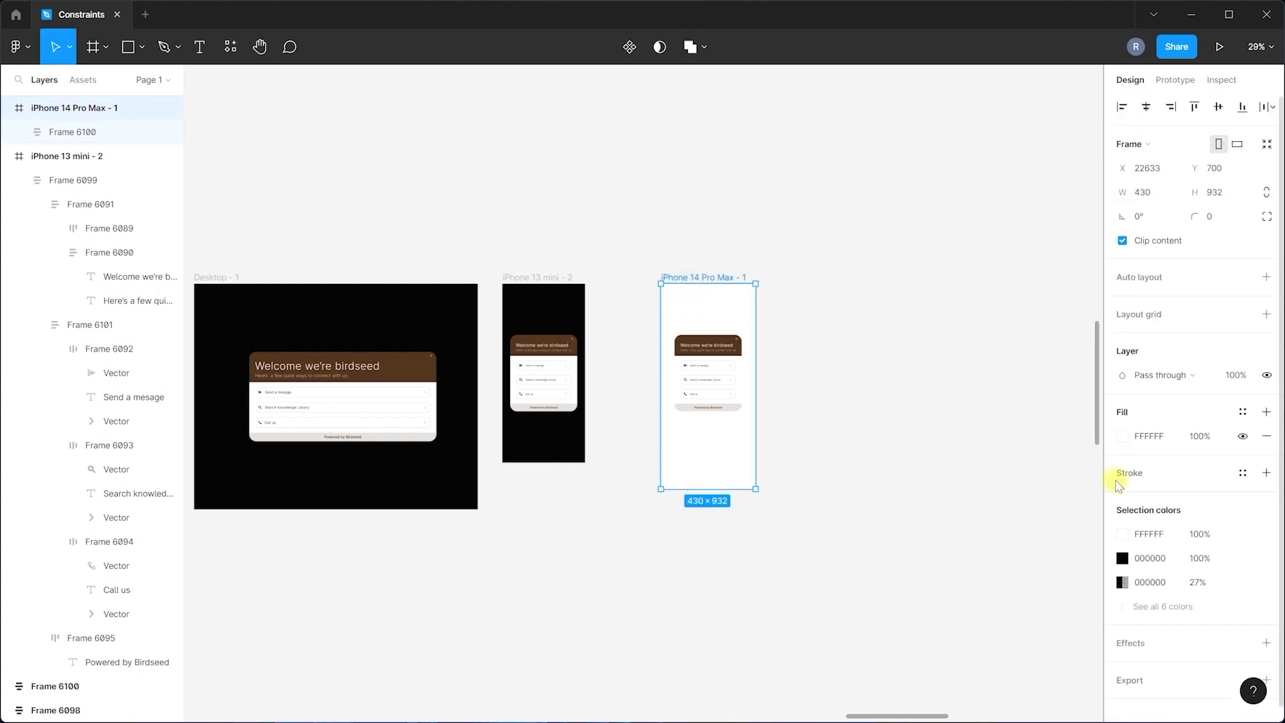
pyautogui.click(1123, 435)
pyautogui.click(944, 554)
pyautogui.click(580, 320)
pyautogui.click(799, 356)
# Widen the dialog in the iPhone 14 Pro Max frame to 347 and centre it horizontally.
pyautogui.scroll(2, 798, 356)
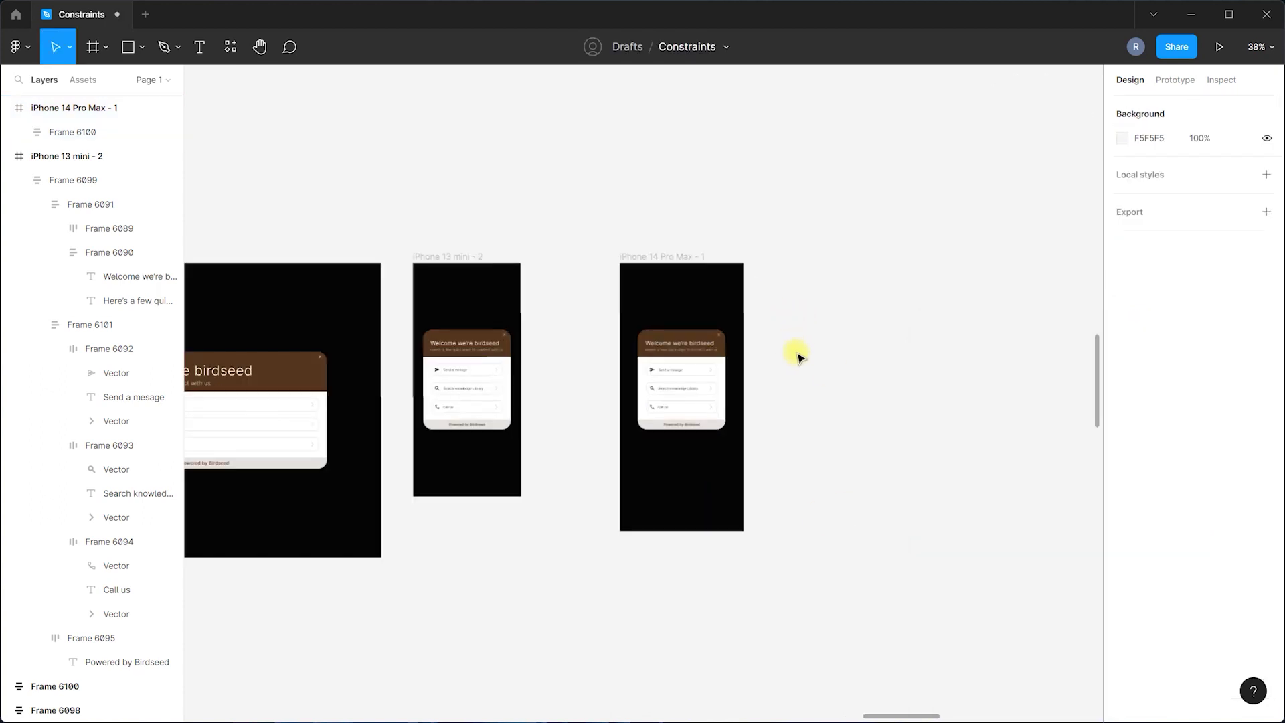
pyautogui.scroll(4, 799, 357)
pyautogui.click(671, 368)
pyautogui.moveTo(649, 381); pyautogui.dragTo(612, 376)
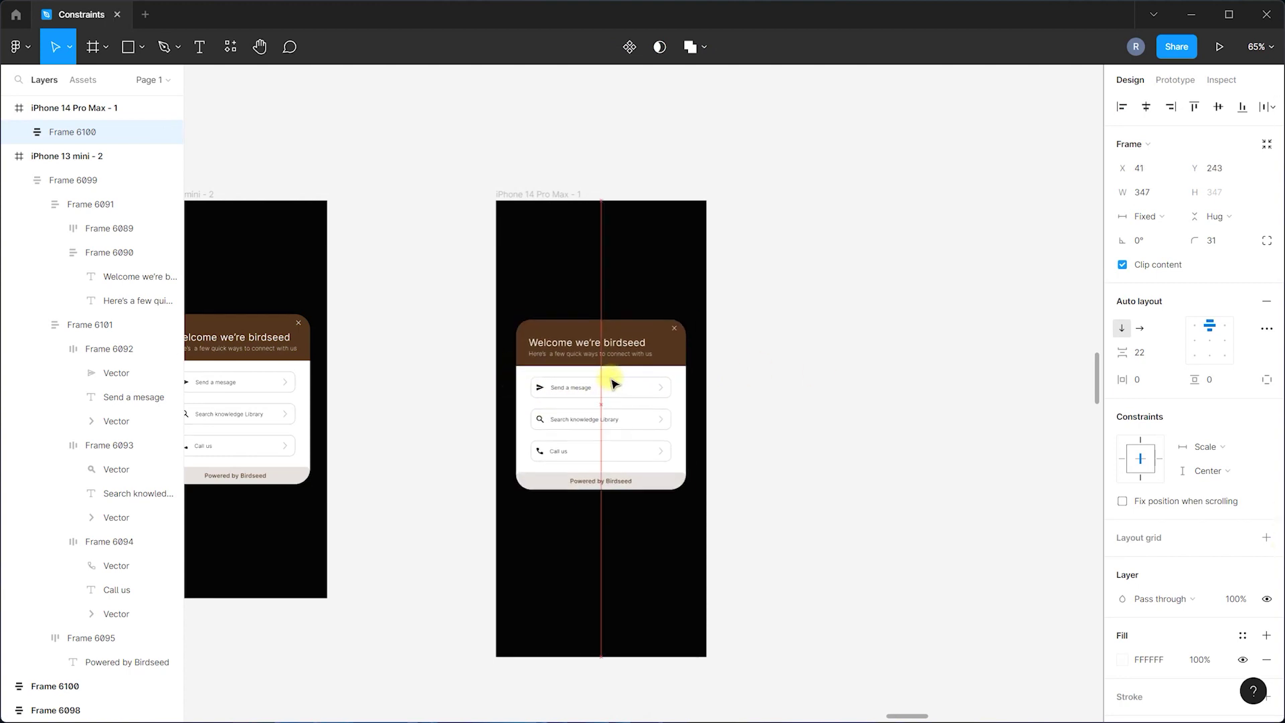
# Try shared font sizes such as 13 and 16 on the heading and subtitle of the iPhone 14 Pro Max dialog.
pyautogui.doubleClick(611, 342)
pyautogui.doubleClick(617, 341)
pyautogui.scroll(4, 637, 354)
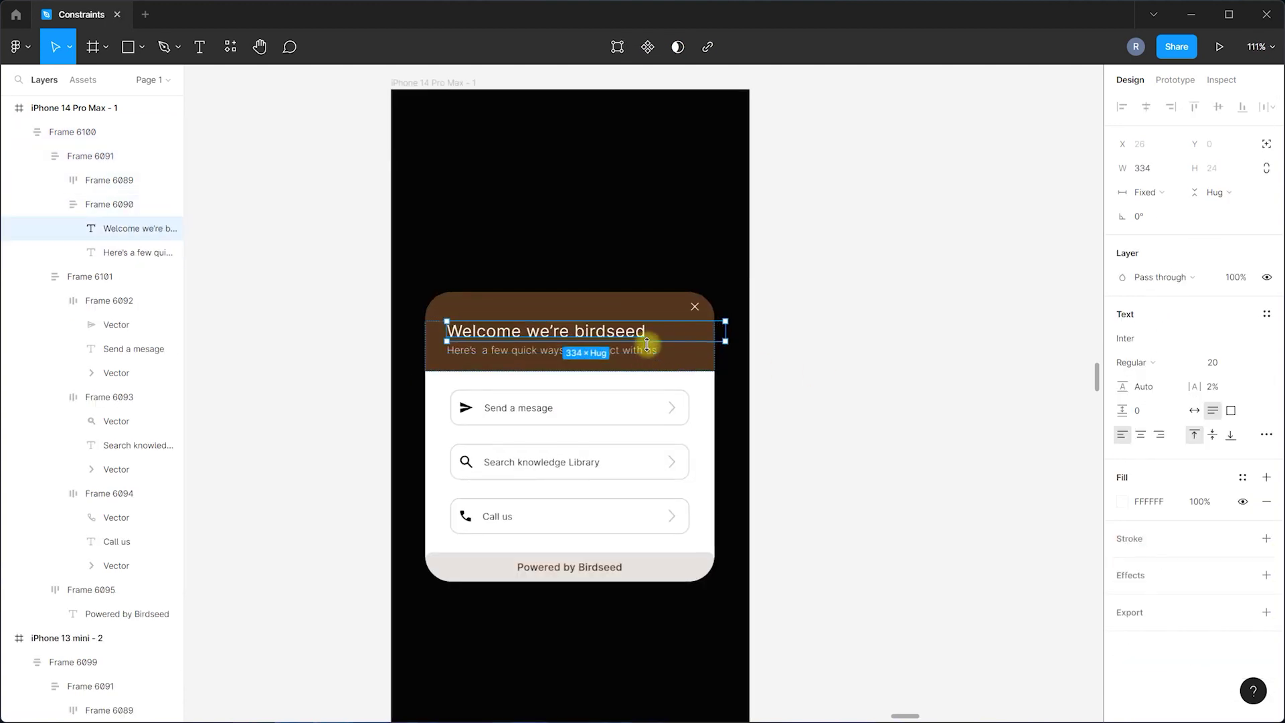
pyautogui.keyDown('shift'); pyautogui.click(648, 351); pyautogui.keyUp('shift')
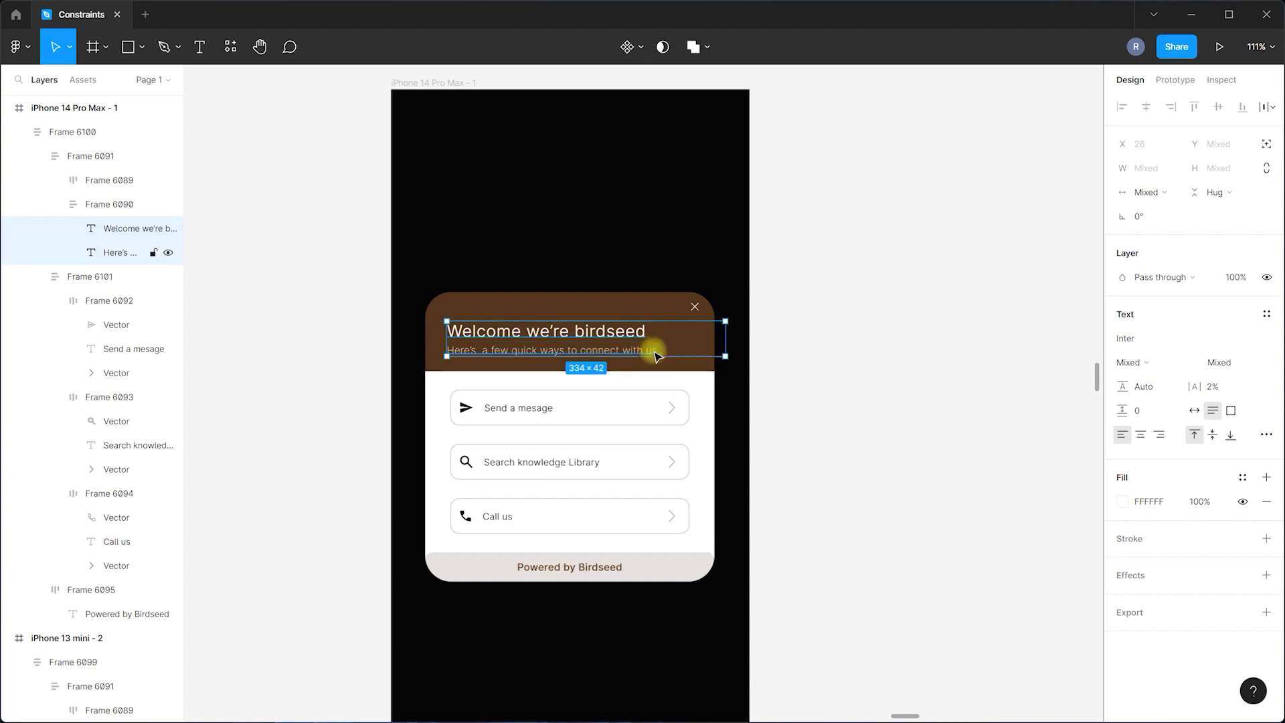
pyautogui.click(1252, 370)
pyautogui.click(1236, 454)
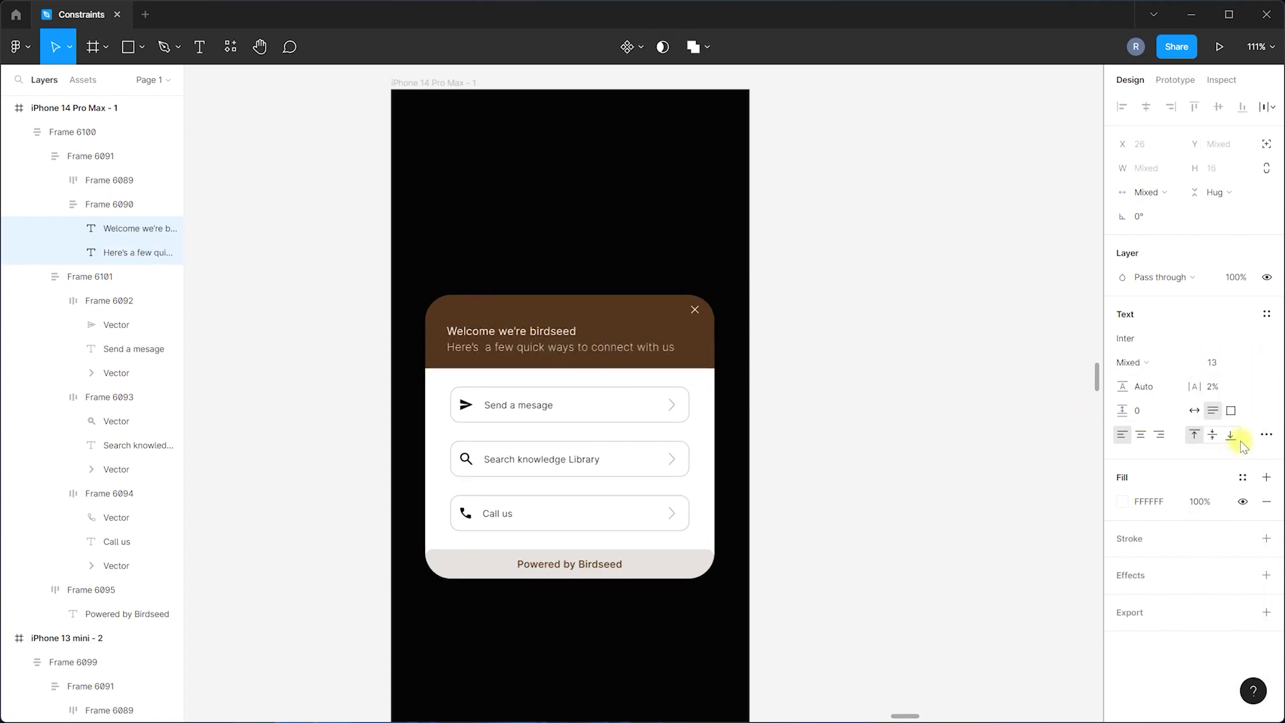
pyautogui.click(1251, 362)
pyautogui.click(1239, 411)
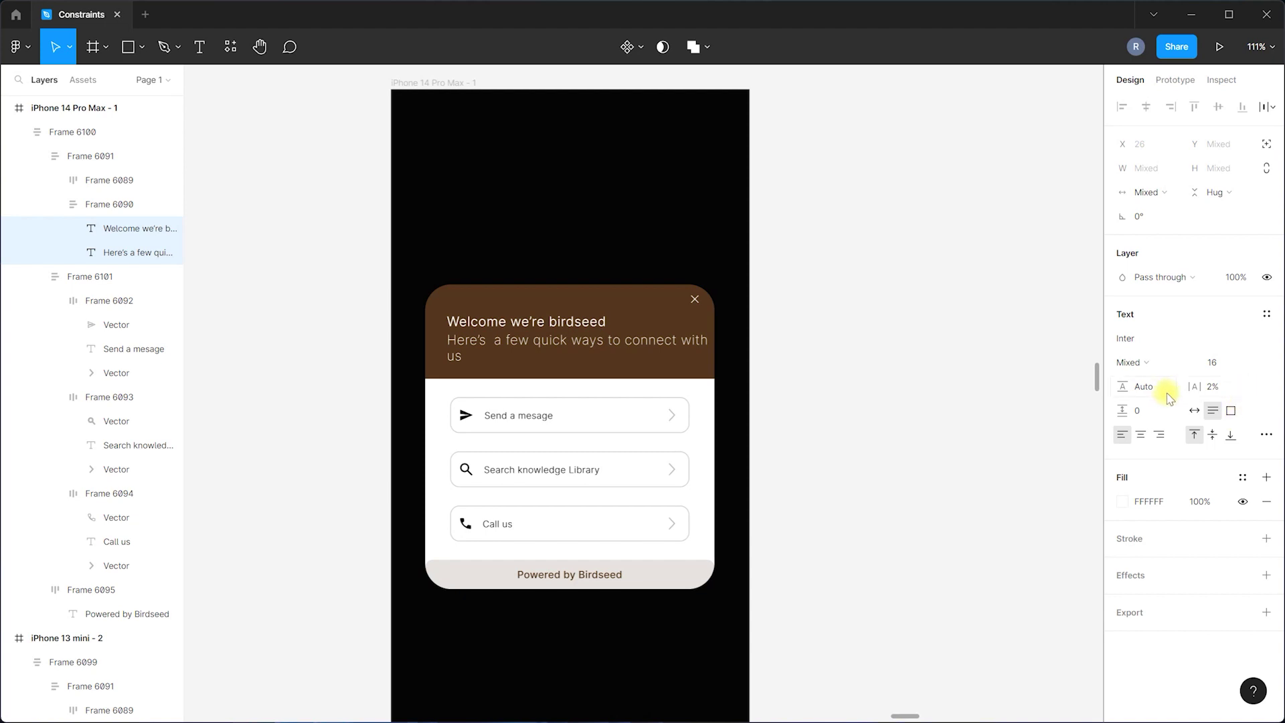
pyautogui.click(1249, 365)
pyautogui.click(1253, 381)
pyautogui.click(845, 383)
# Enlarge only the "Welcome we're birdseed" heading of the iPhone 14 Pro Max dialog, keeping it on one line.
pyautogui.click(589, 314)
pyautogui.doubleClick(589, 315)
pyautogui.click(589, 314)
pyautogui.click(1249, 367)
pyautogui.click(1251, 394)
# Reduce the font size of the iPhone 14 Pro Max dialog's subtitle in stages down to 12.
pyautogui.click(693, 356)
pyautogui.click(1251, 362)
pyautogui.click(1242, 308)
pyautogui.click(1251, 362)
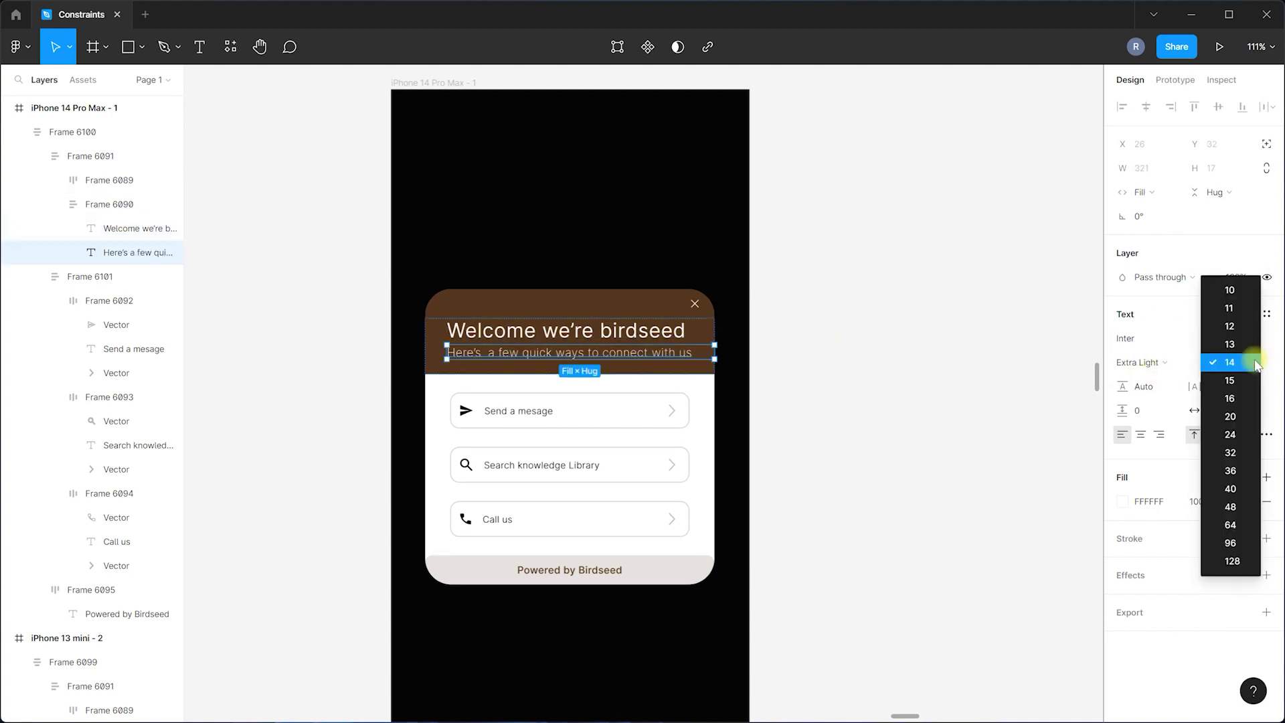
pyautogui.click(1251, 343)
pyautogui.click(1254, 362)
pyautogui.click(1252, 344)
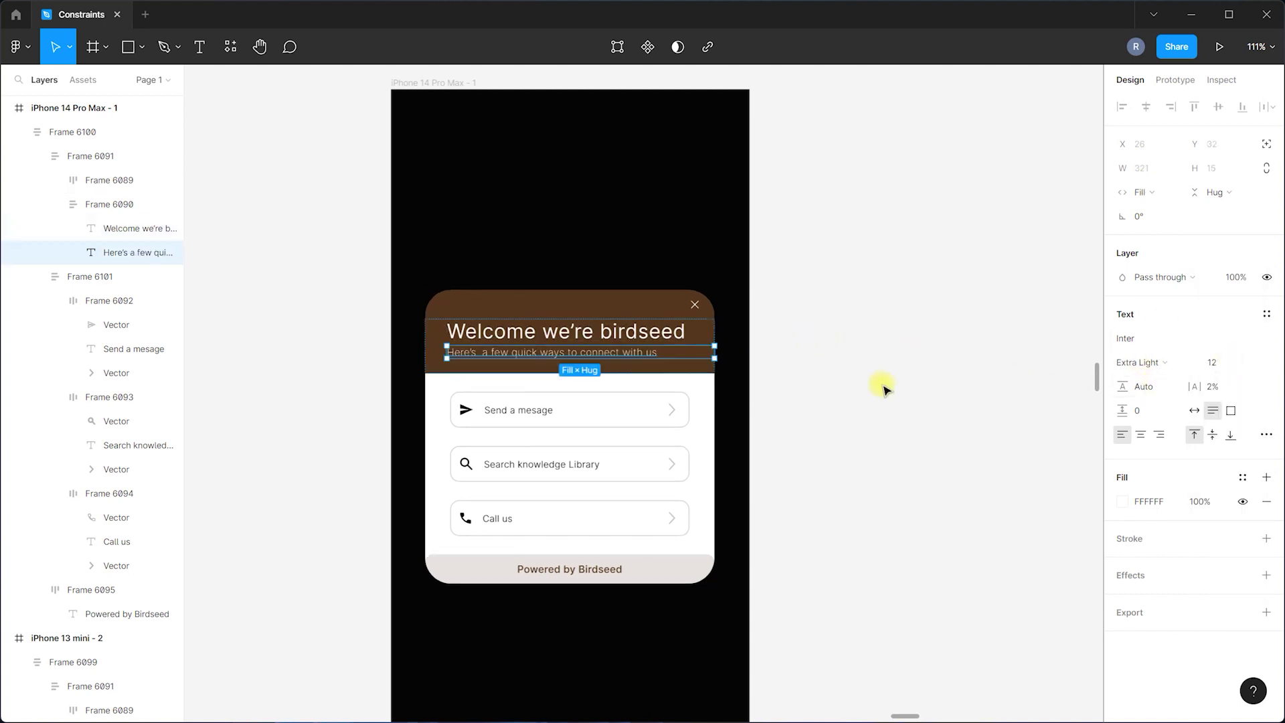
pyautogui.click(882, 386)
# Set the font size of the three row labels in the iPhone 14 Pro Max dialog to 13.
pyautogui.doubleClick(547, 420)
pyautogui.doubleClick(547, 420)
pyautogui.doubleClick(529, 409)
pyautogui.keyDown('shift'); pyautogui.click(522, 463); pyautogui.keyUp('shift')
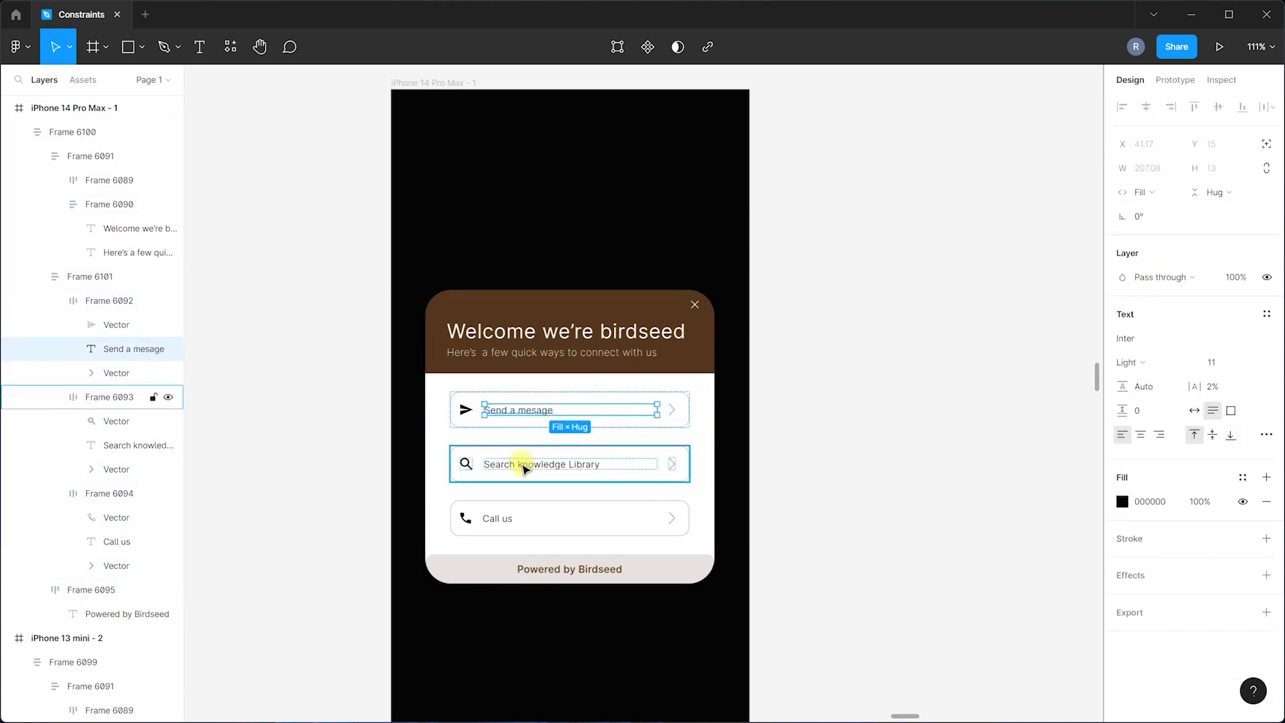
pyautogui.keyDown('shift'); pyautogui.doubleClick(522, 466); pyautogui.keyUp('shift')
pyautogui.keyDown('shift'); pyautogui.doubleClick(502, 519); pyautogui.keyUp('shift')
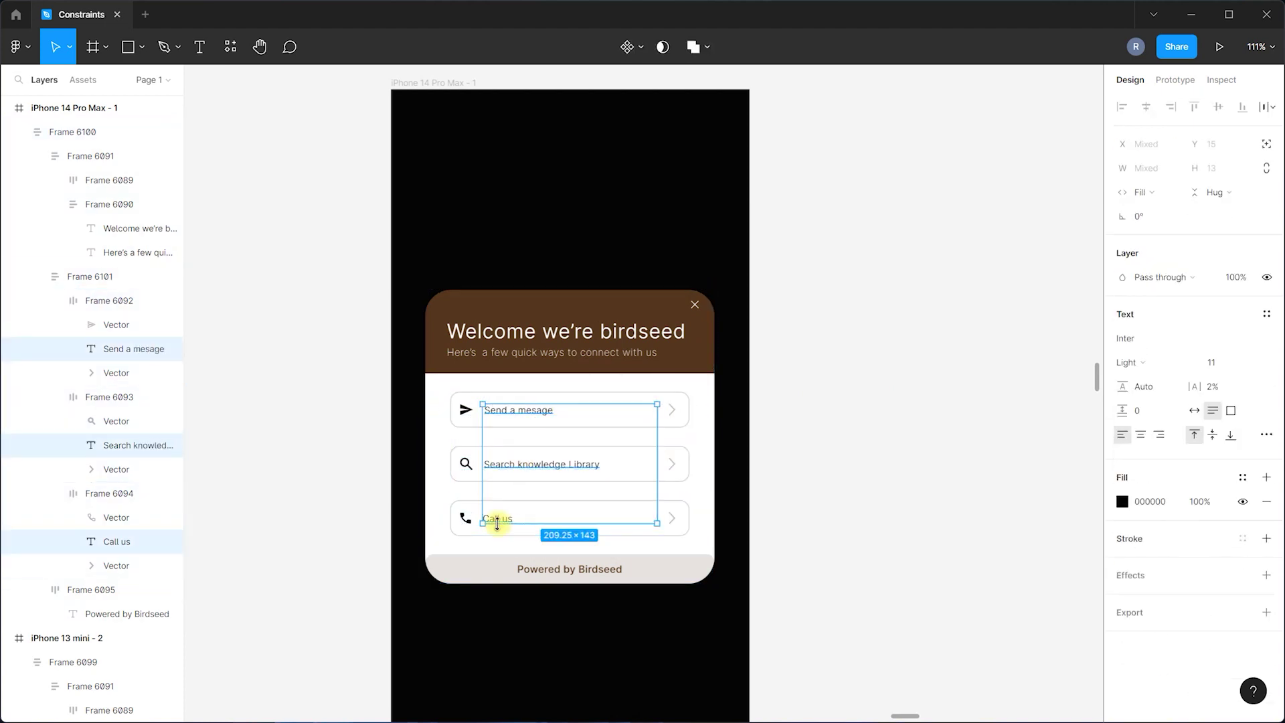
pyautogui.click(1253, 362)
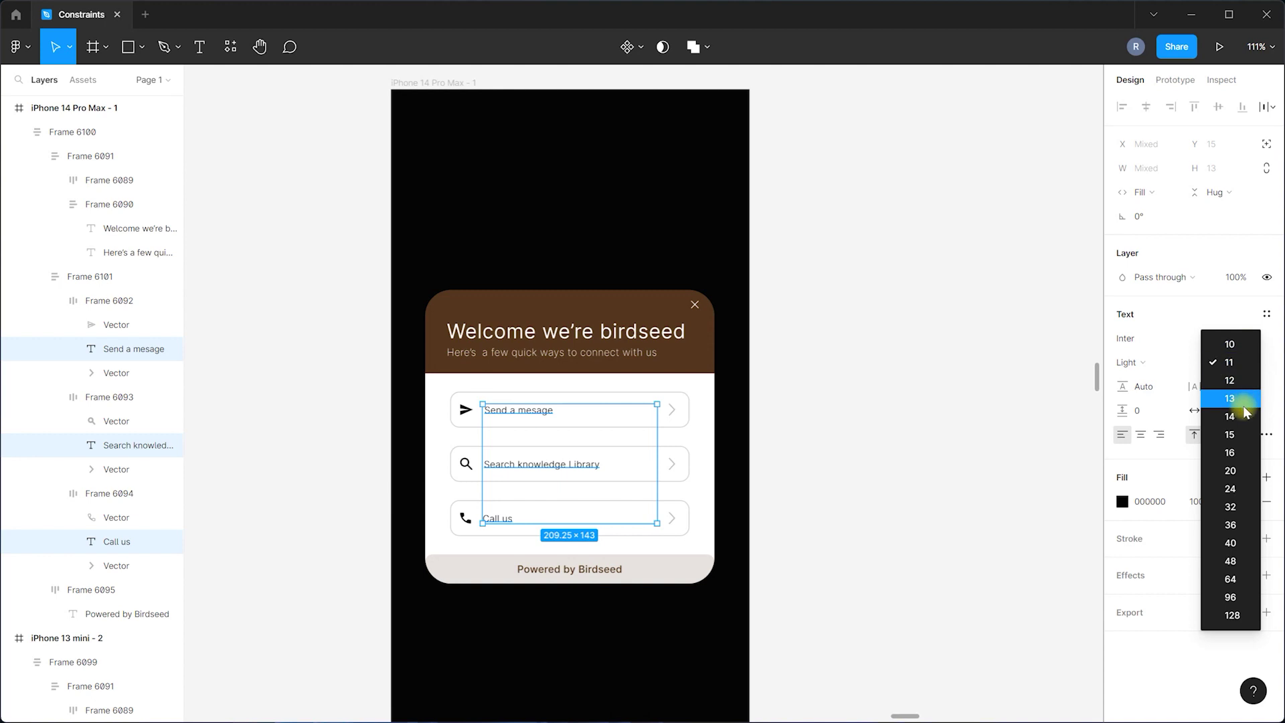
pyautogui.click(1242, 401)
# Increase the font size of the "Powered by Birdseed" footer text in the iPhone 14 Pro Max dialog.
pyautogui.doubleClick(600, 570)
pyautogui.click(1253, 362)
pyautogui.click(1242, 383)
pyautogui.click(956, 392)
# Enlarge the iPhone 14 Pro Max frame to check how its dialog responds, and undo the resize.
pyautogui.scroll(-5, 693, 375)
pyautogui.click(612, 253)
pyautogui.moveTo(715, 292); pyautogui.dragTo(719, 348)
pyautogui.click(690, 411)
pyautogui.scroll(-3, 493, 375)
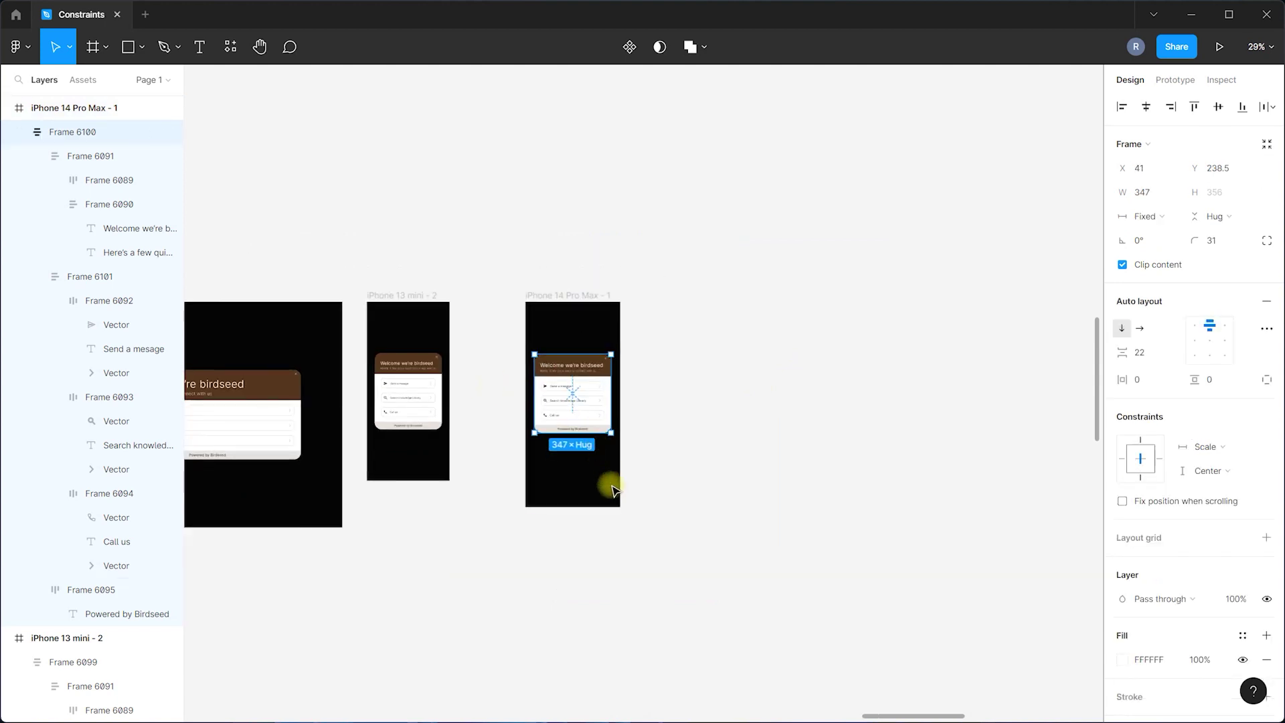
pyautogui.click(582, 305)
pyautogui.moveTo(623, 510); pyautogui.dragTo(1015, 594)
pyautogui.hotkey('ctrl', 'z')
pyautogui.click(636, 406)
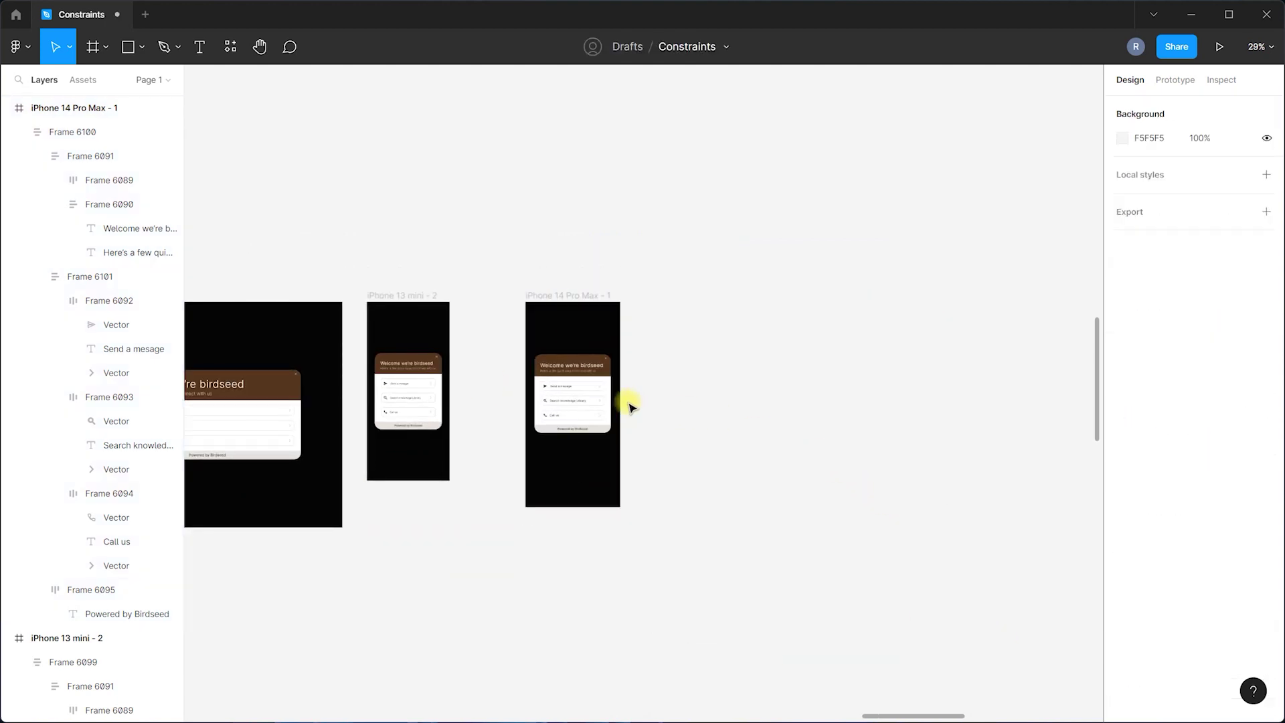
# Set the iPhone 14 Pro Max dialog's vertical constraint to Bottom and test it by enlarging the frame, undoing the resize.
pyautogui.click(582, 395)
pyautogui.click(582, 295)
pyautogui.press('Return')
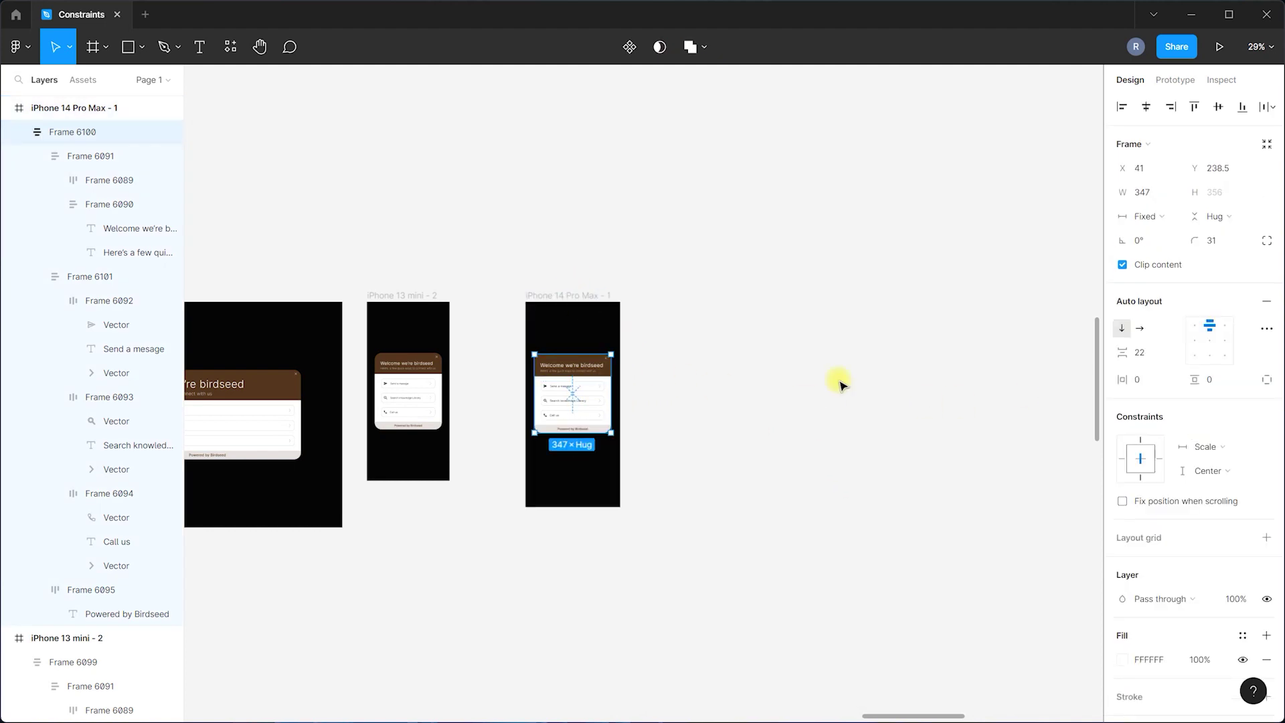
pyautogui.click(1215, 468)
pyautogui.click(1215, 435)
pyautogui.click(562, 295)
pyautogui.moveTo(620, 507); pyautogui.dragTo(1053, 614)
pyautogui.hotkey('ctrl', 'z')
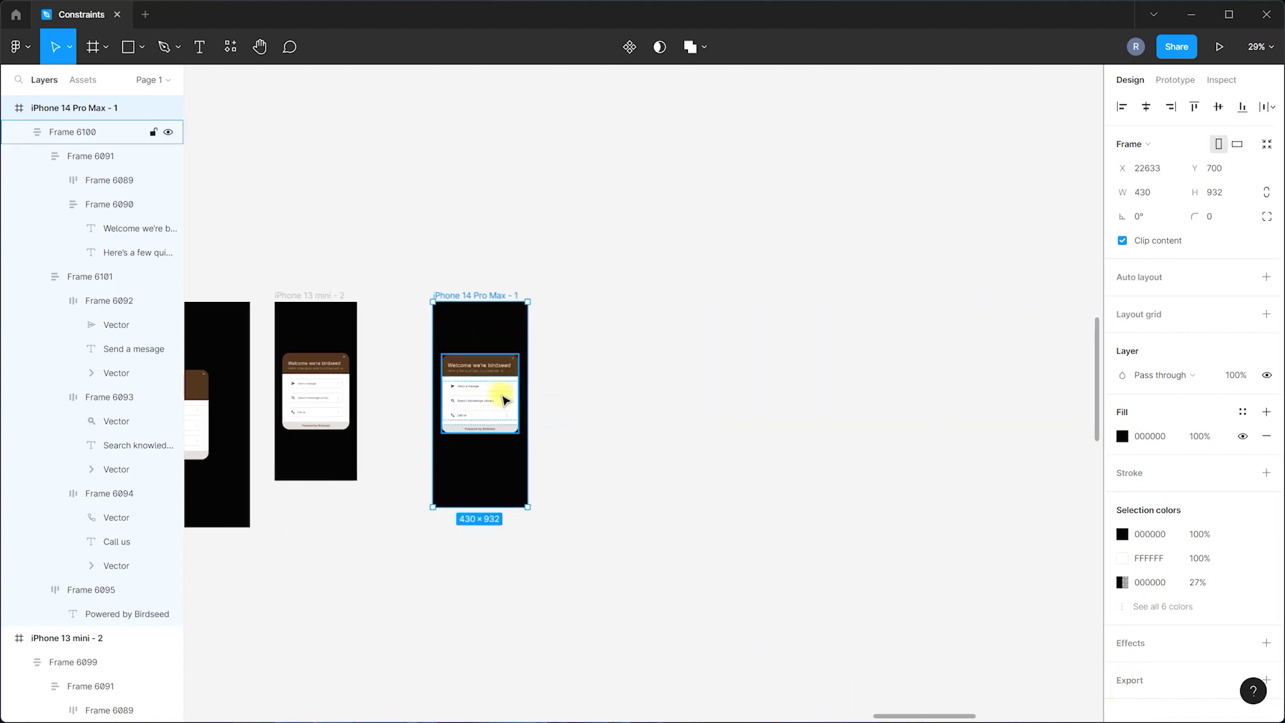
# Review the iPhone 14 Pro Max dialog's constraint options and widen the frame again to test them, undoing the resize.
pyautogui.click(502, 399)
pyautogui.click(1208, 446)
pyautogui.click(1219, 461)
pyautogui.click(1222, 472)
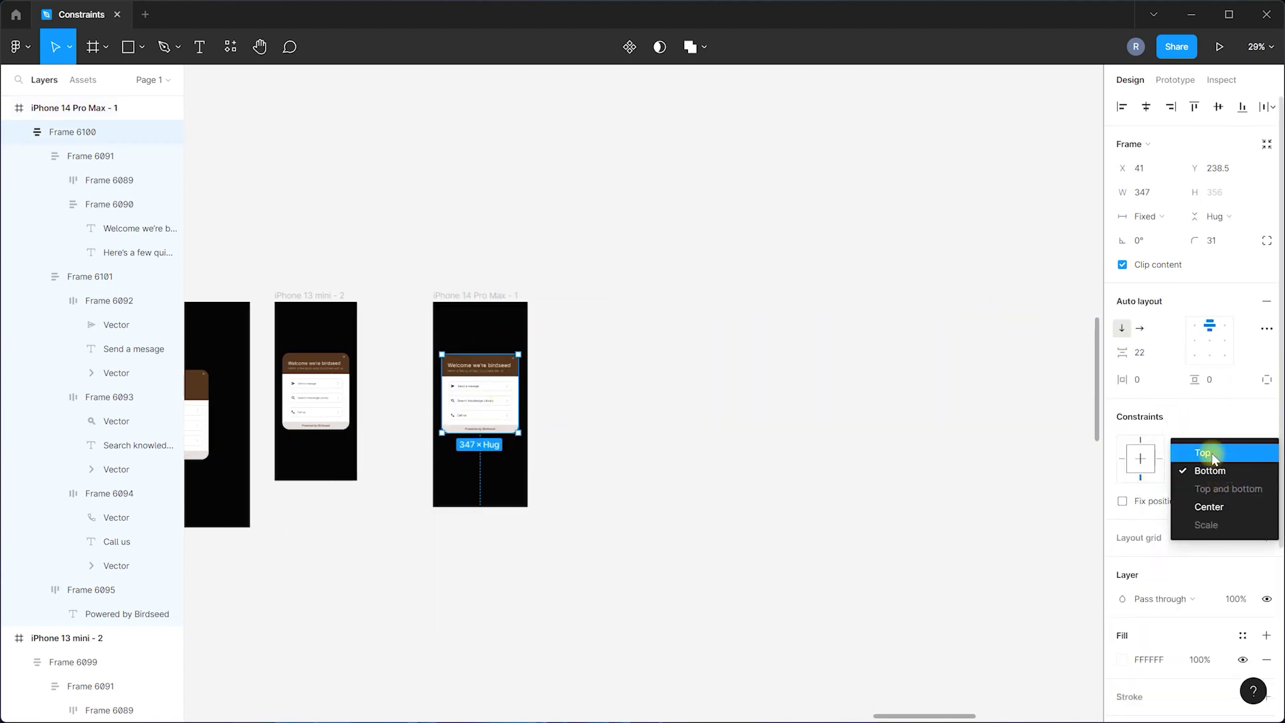
pyautogui.press('Escape')
pyautogui.press('Escape')
pyautogui.click(468, 295)
pyautogui.moveTo(522, 506); pyautogui.dragTo(937, 535)
pyautogui.hotkey('ctrl', 'z')
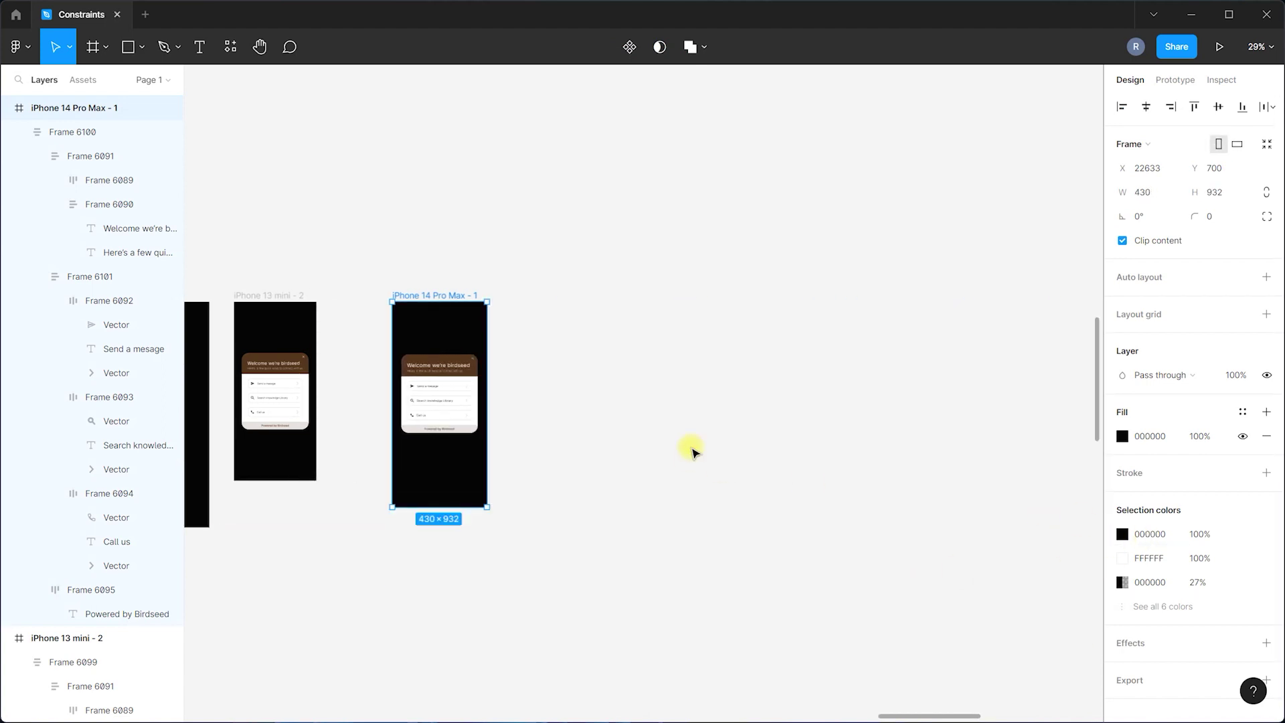
# Compare the three device frames, and inspect the constraints and resizing settings of the Desktop - 1 dialog, its header and heading.
pyautogui.click(691, 450)
pyautogui.scroll(-3, 875, 438)
pyautogui.scroll(4, 554, 464)
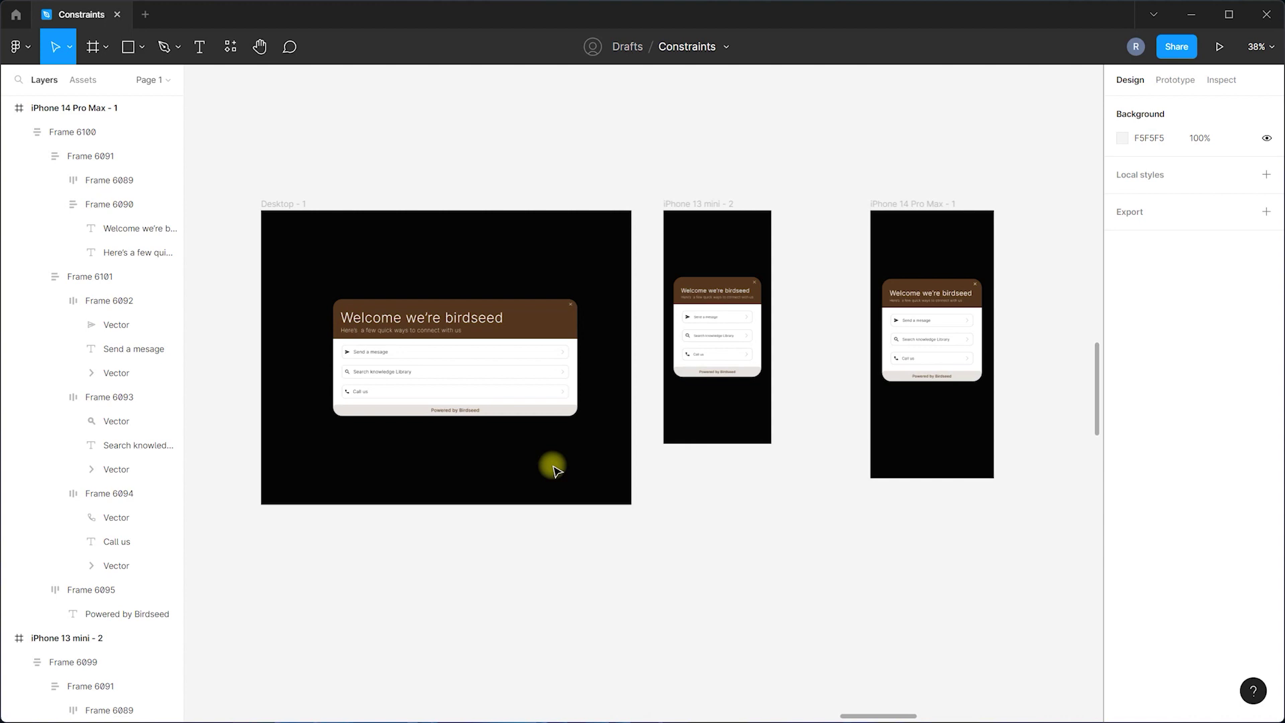
pyautogui.scroll(-2, 553, 470)
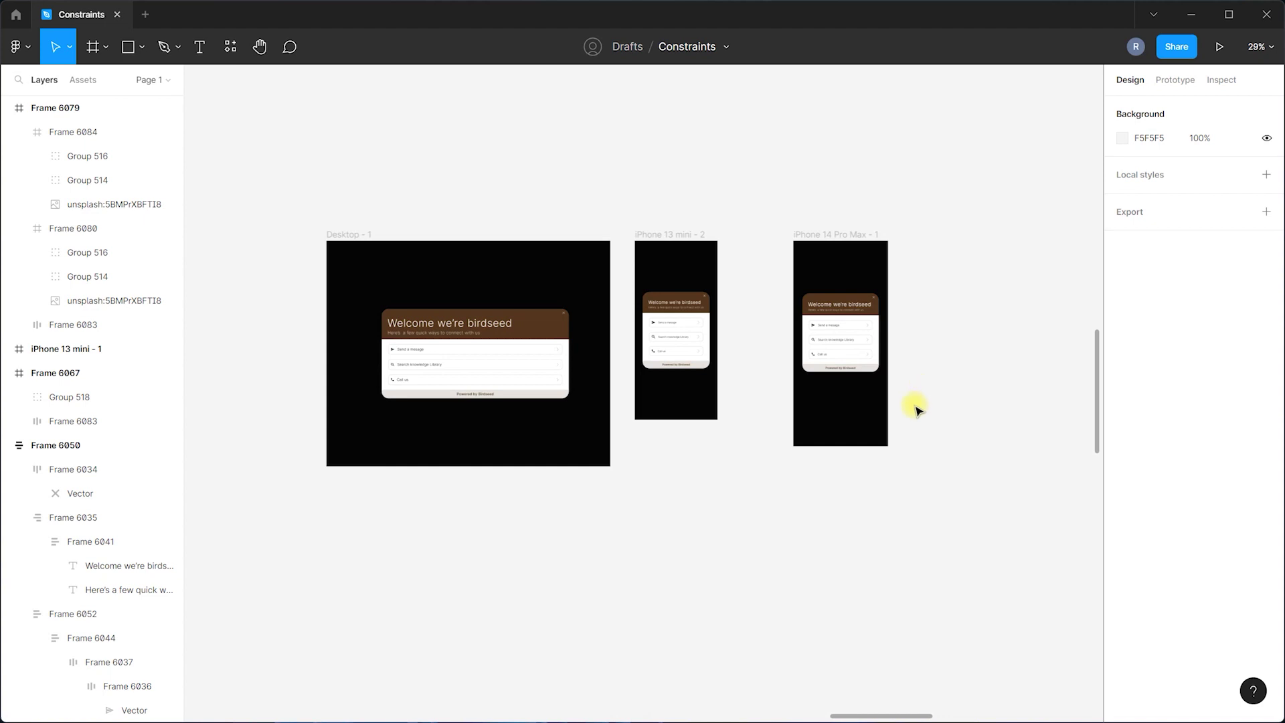
pyautogui.scroll(5, 308, 339)
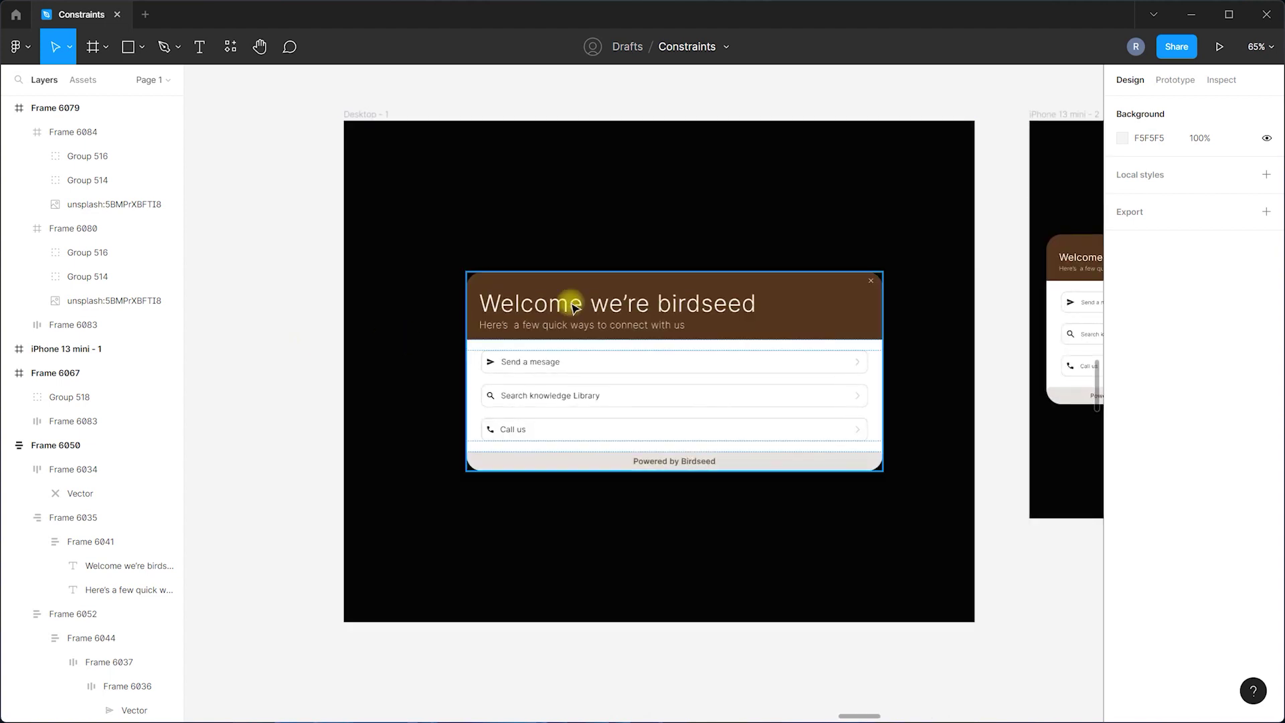
pyautogui.doubleClick(590, 297)
pyautogui.click(594, 303)
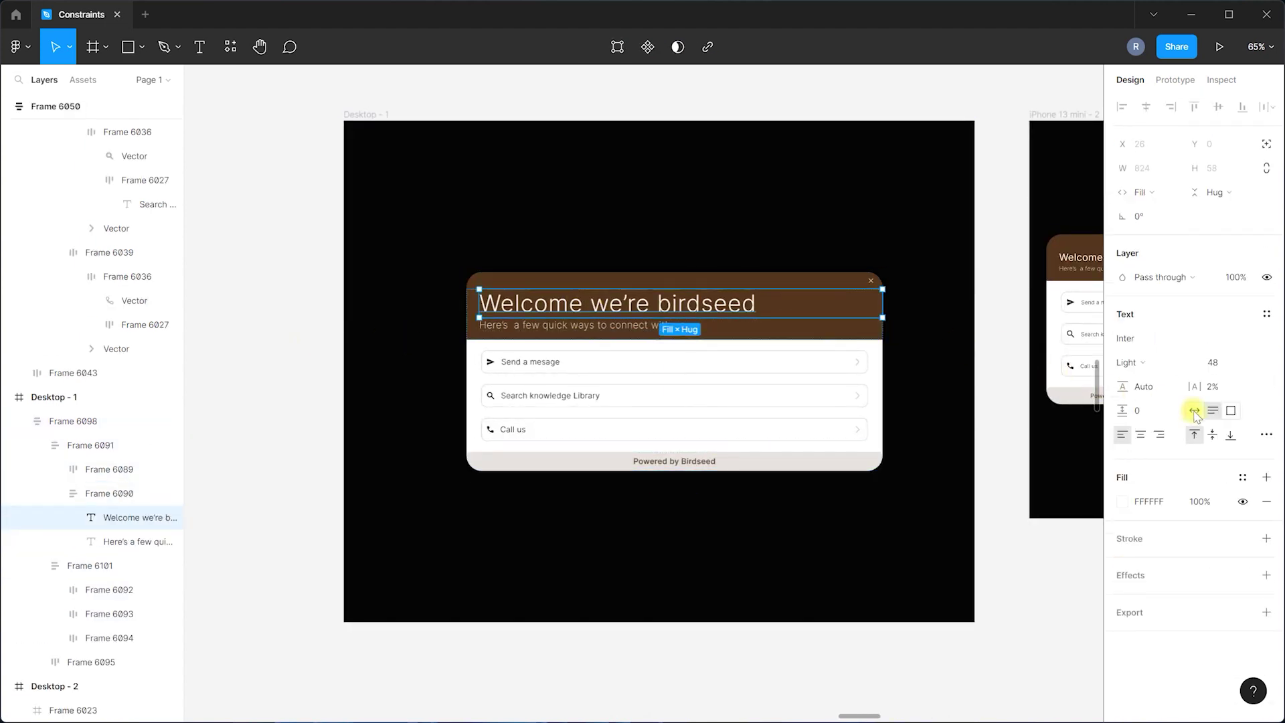
pyautogui.click(935, 289)
pyautogui.click(869, 307)
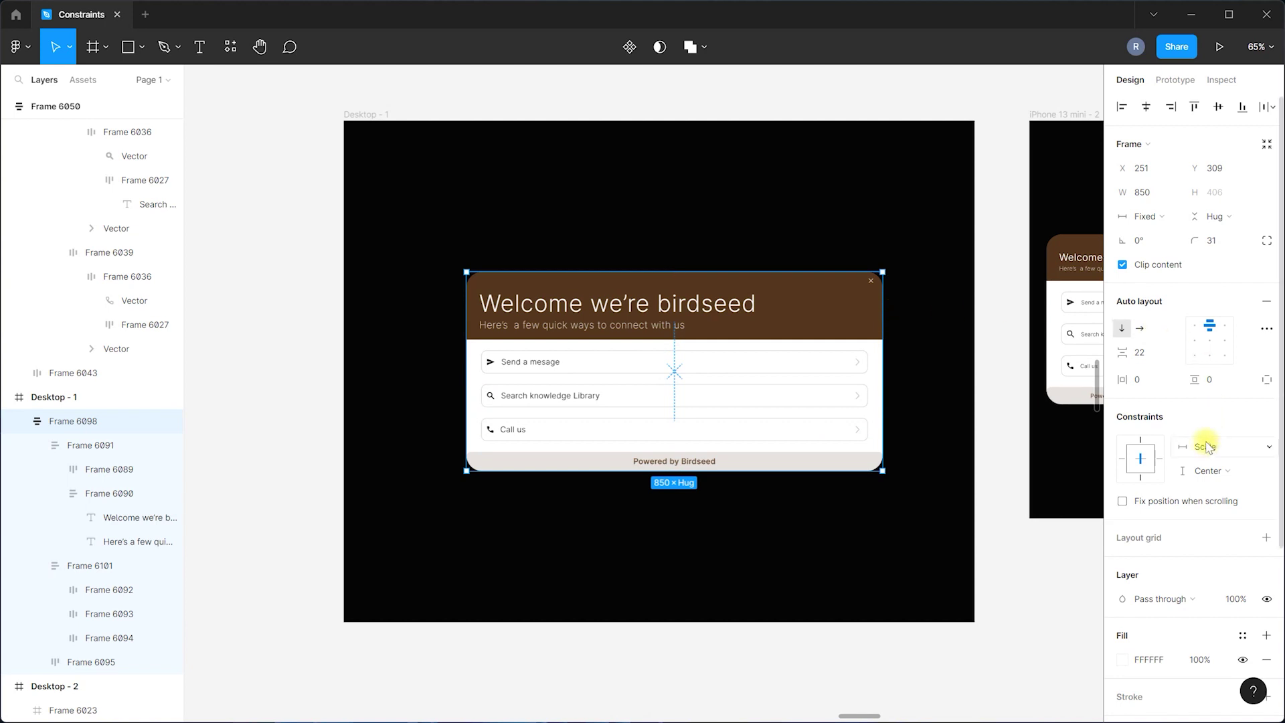
pyautogui.doubleClick(701, 318)
pyautogui.doubleClick(702, 314)
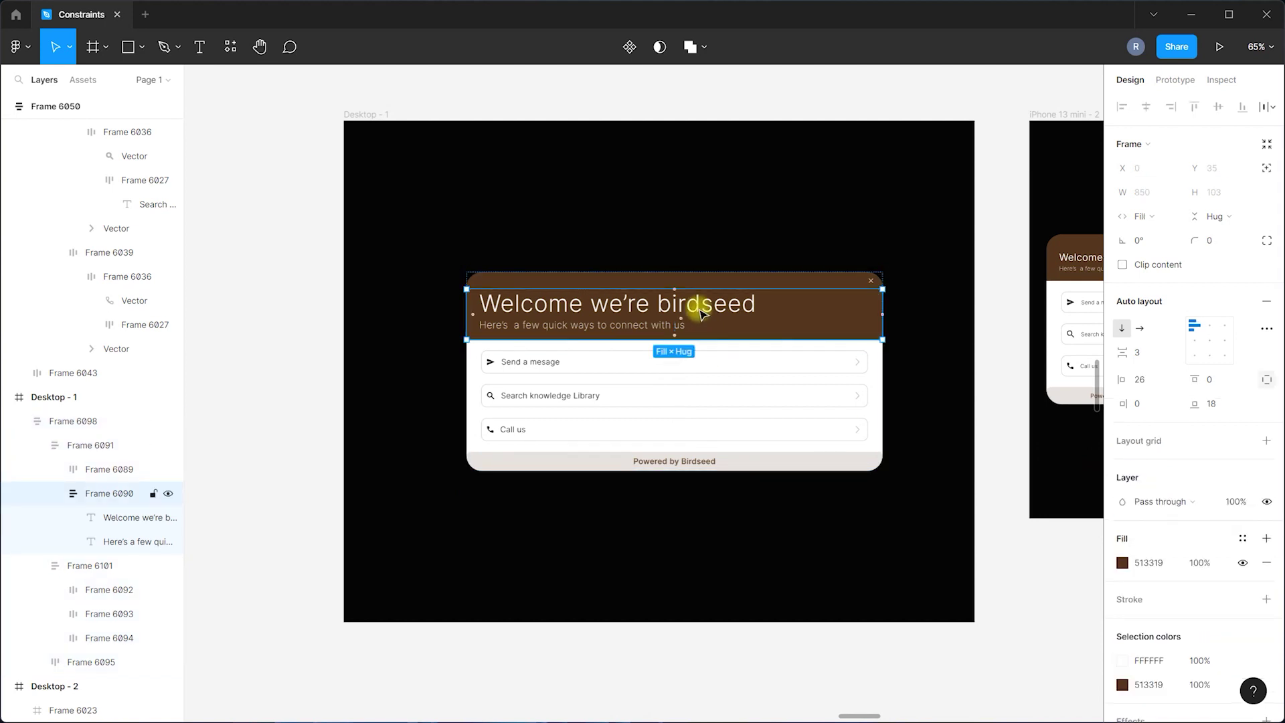
pyautogui.doubleClick(701, 313)
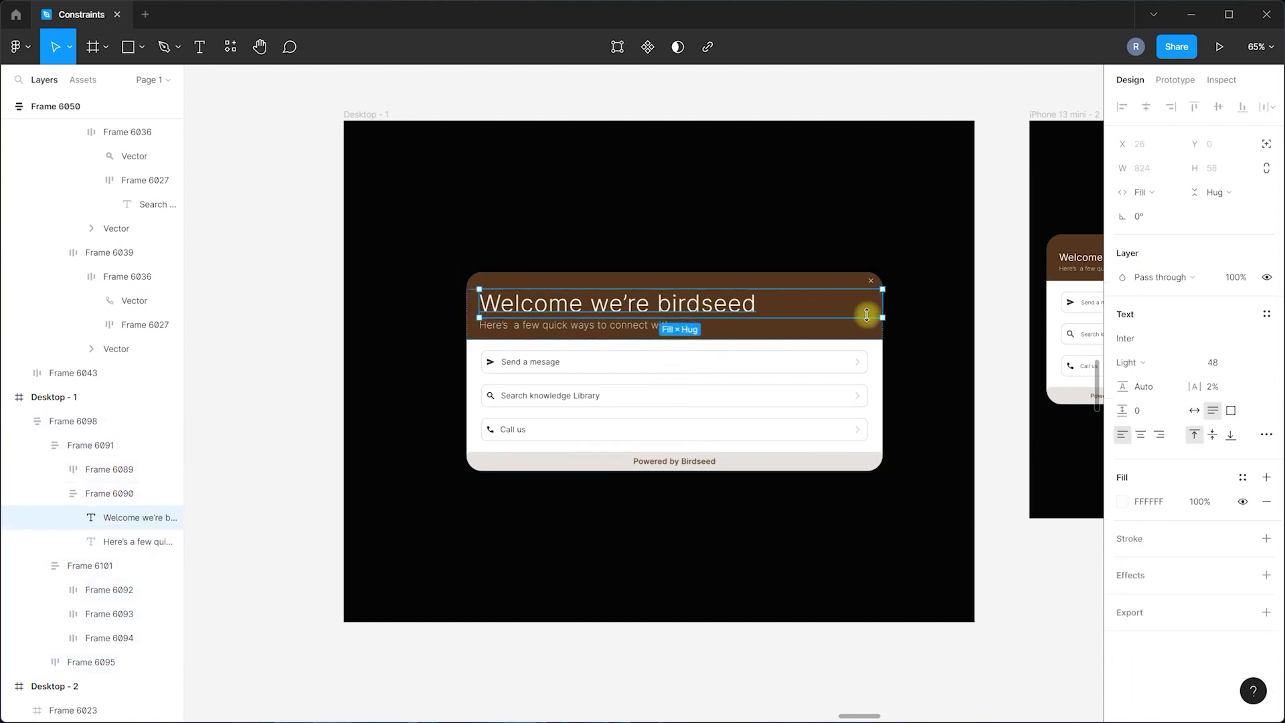
pyautogui.click(869, 364)
pyautogui.click(933, 364)
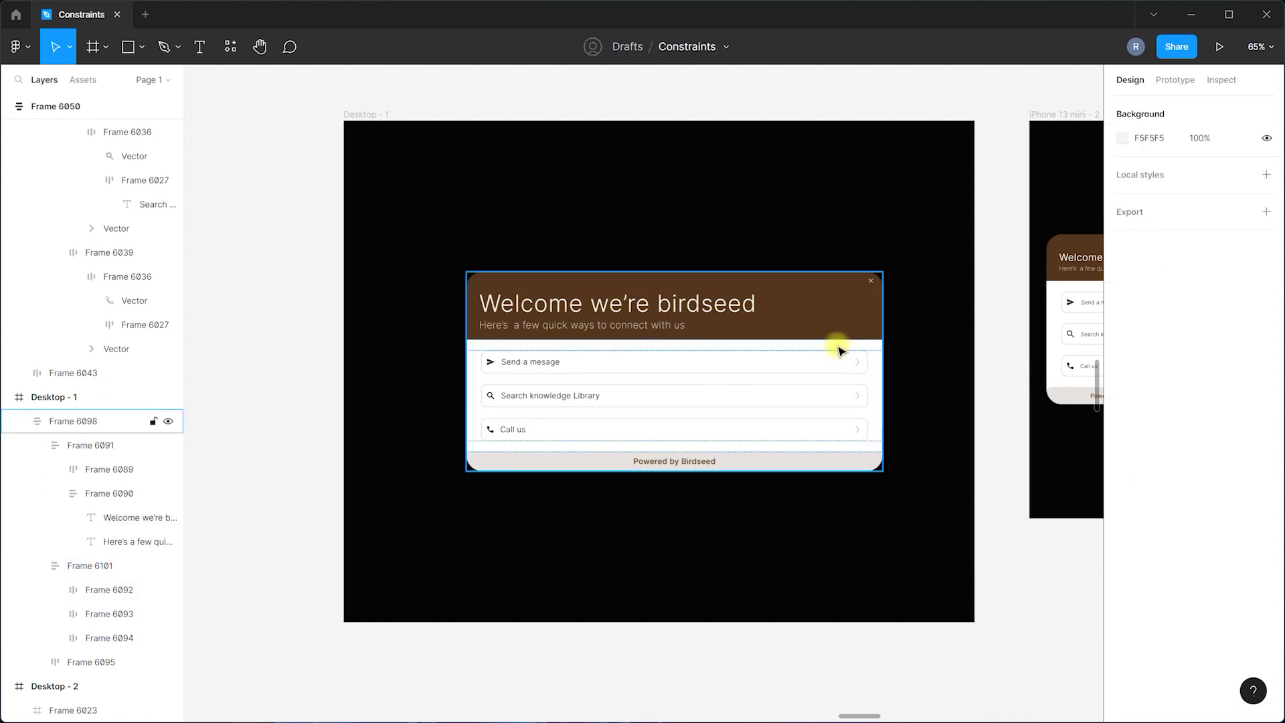
# Try duplicating the "Send a mesage" row in the Desktop - 1 dialog, undo the duplication, and reselect the whole dialog.
pyautogui.click(838, 350)
pyautogui.click(818, 368)
pyautogui.click(816, 373)
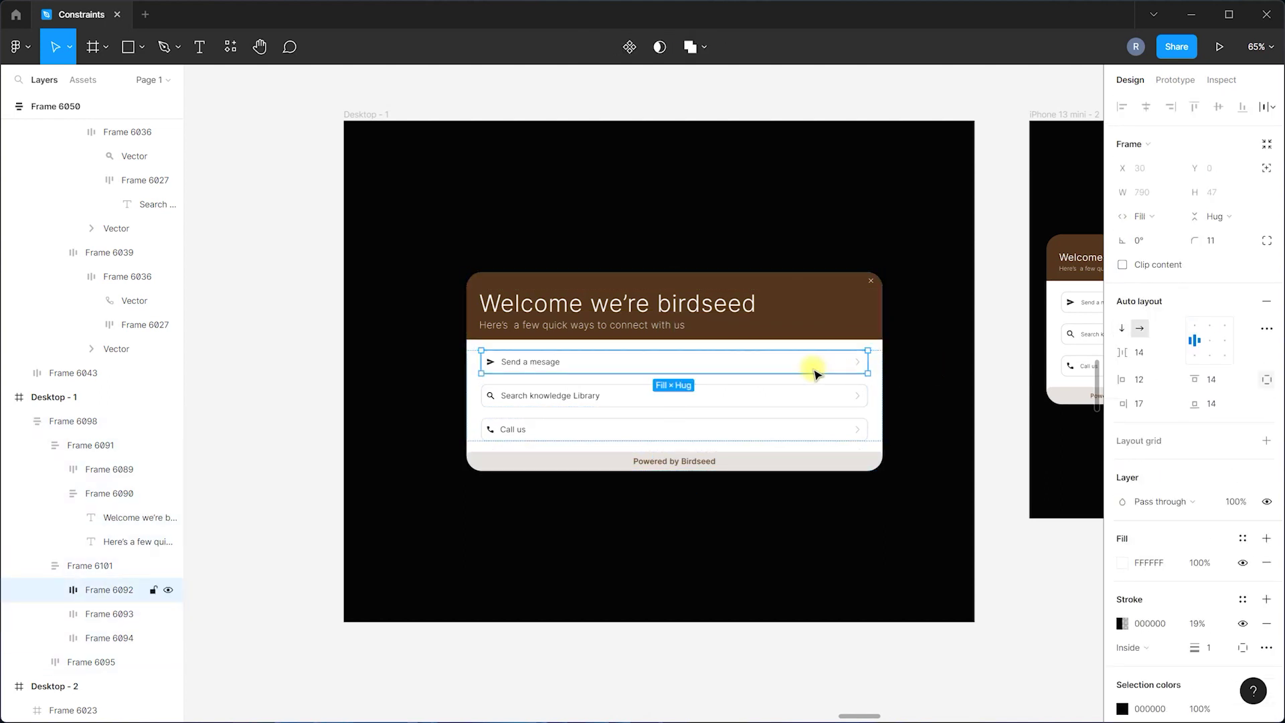
pyautogui.hotkey('ctrl', 'd')
pyautogui.hotkey('ctrl', 'z')
pyautogui.click(914, 388)
pyautogui.click(875, 380)
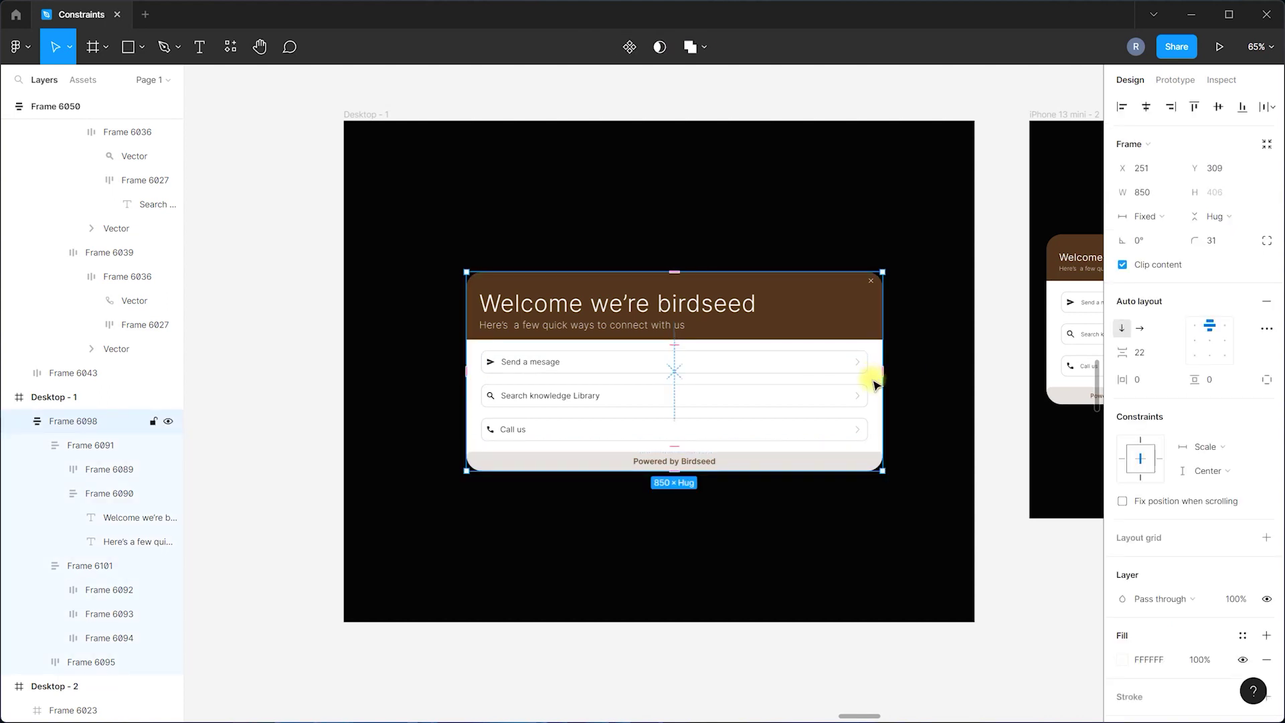